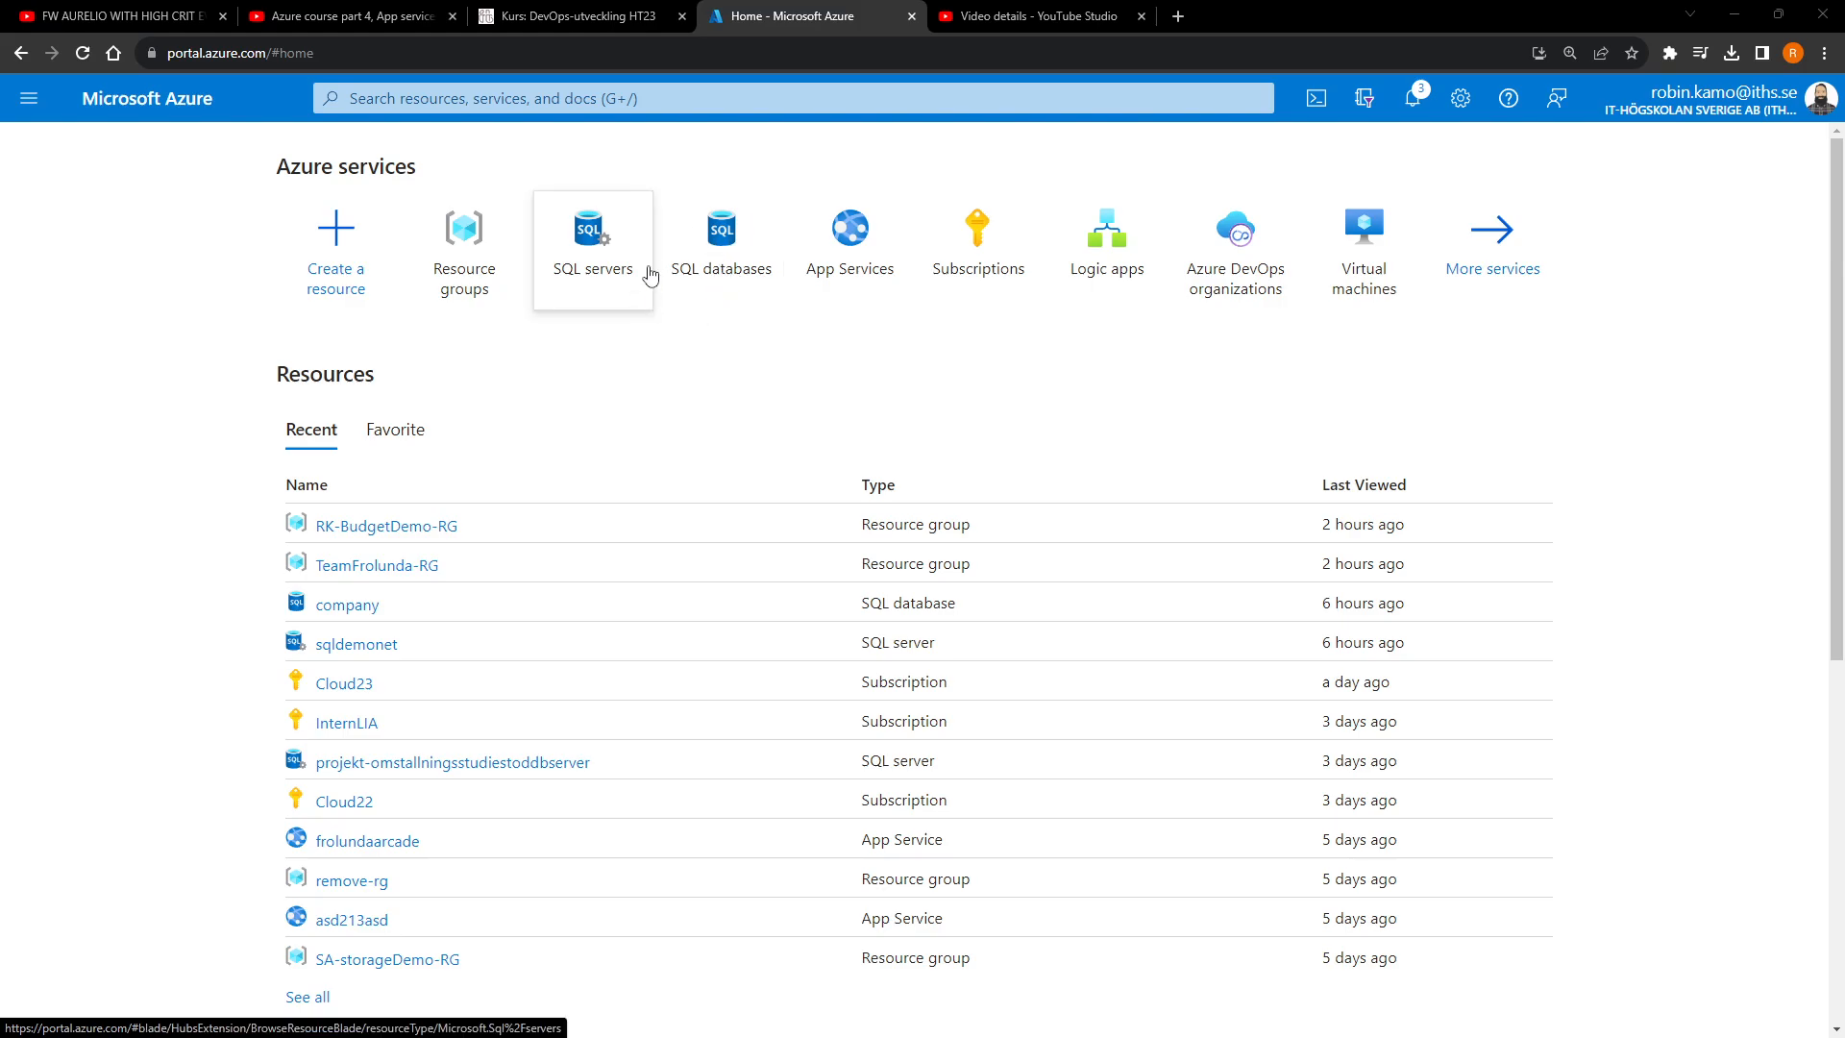
Start creating a new SQL database server from the SQL servers list.
mouse_move(580, 261)
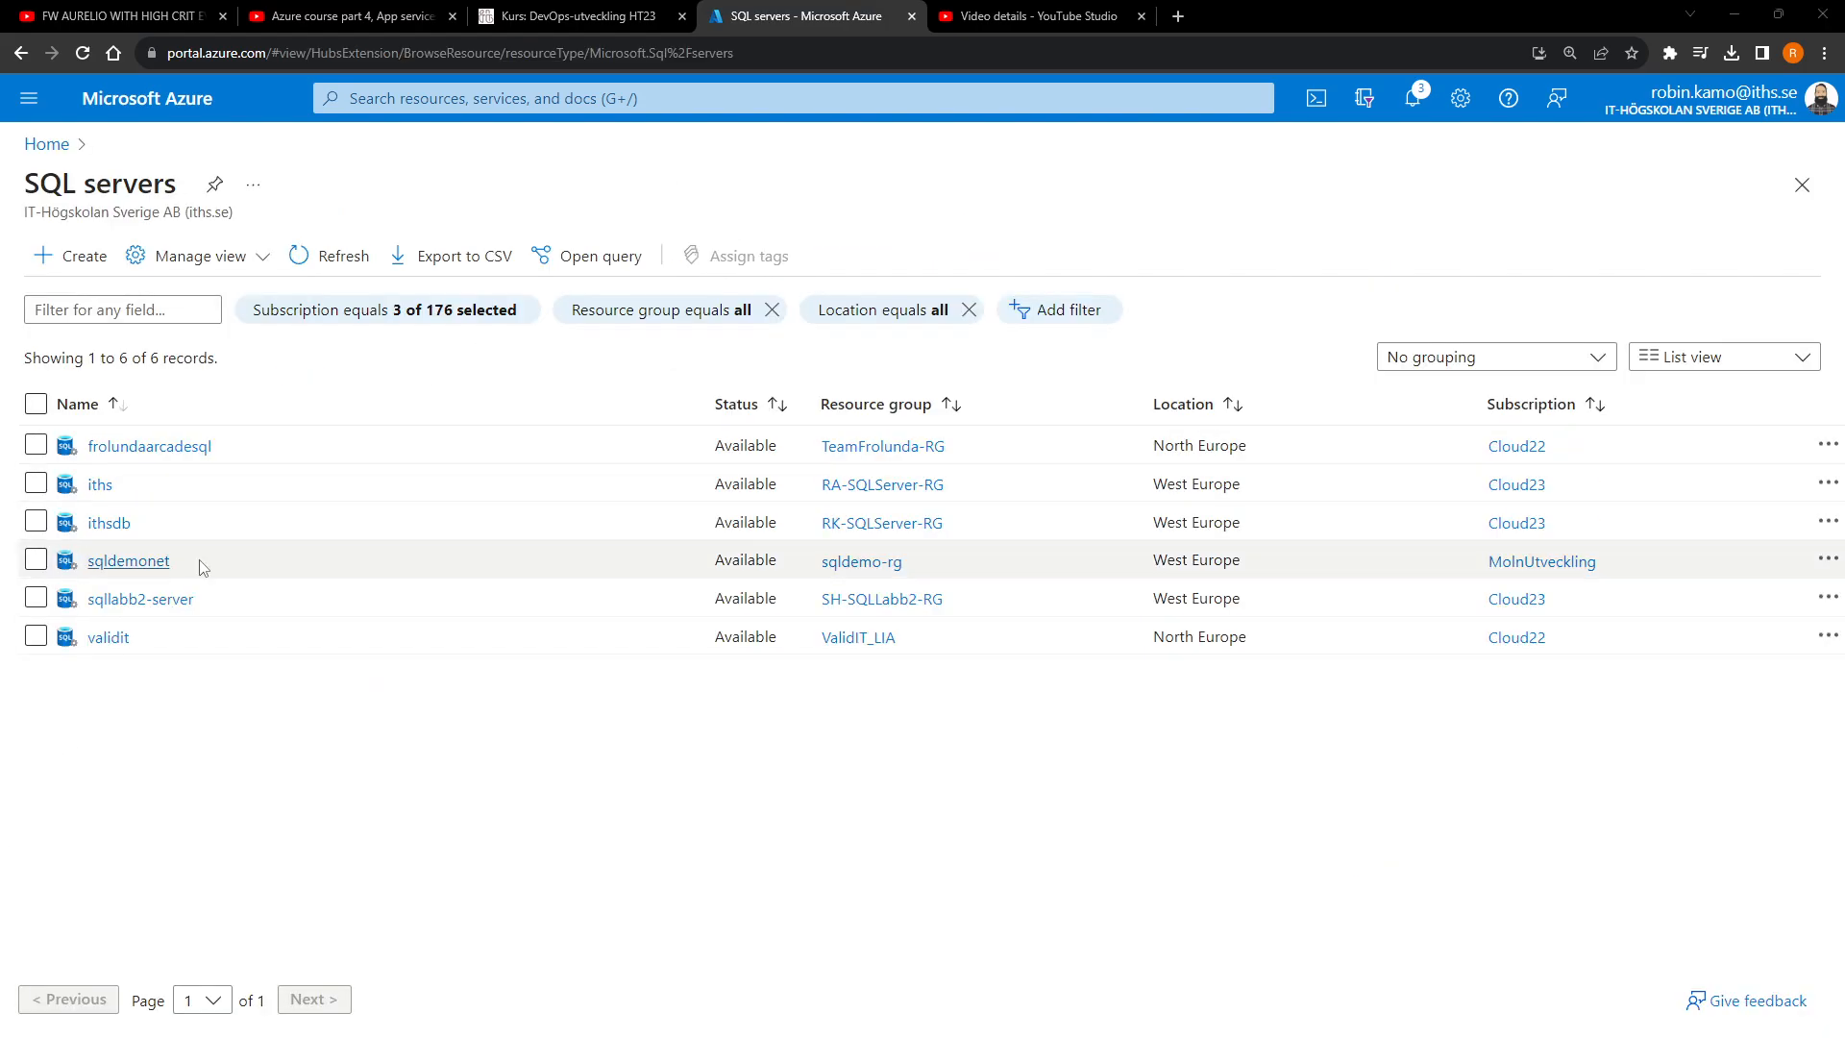
left_click(82, 258)
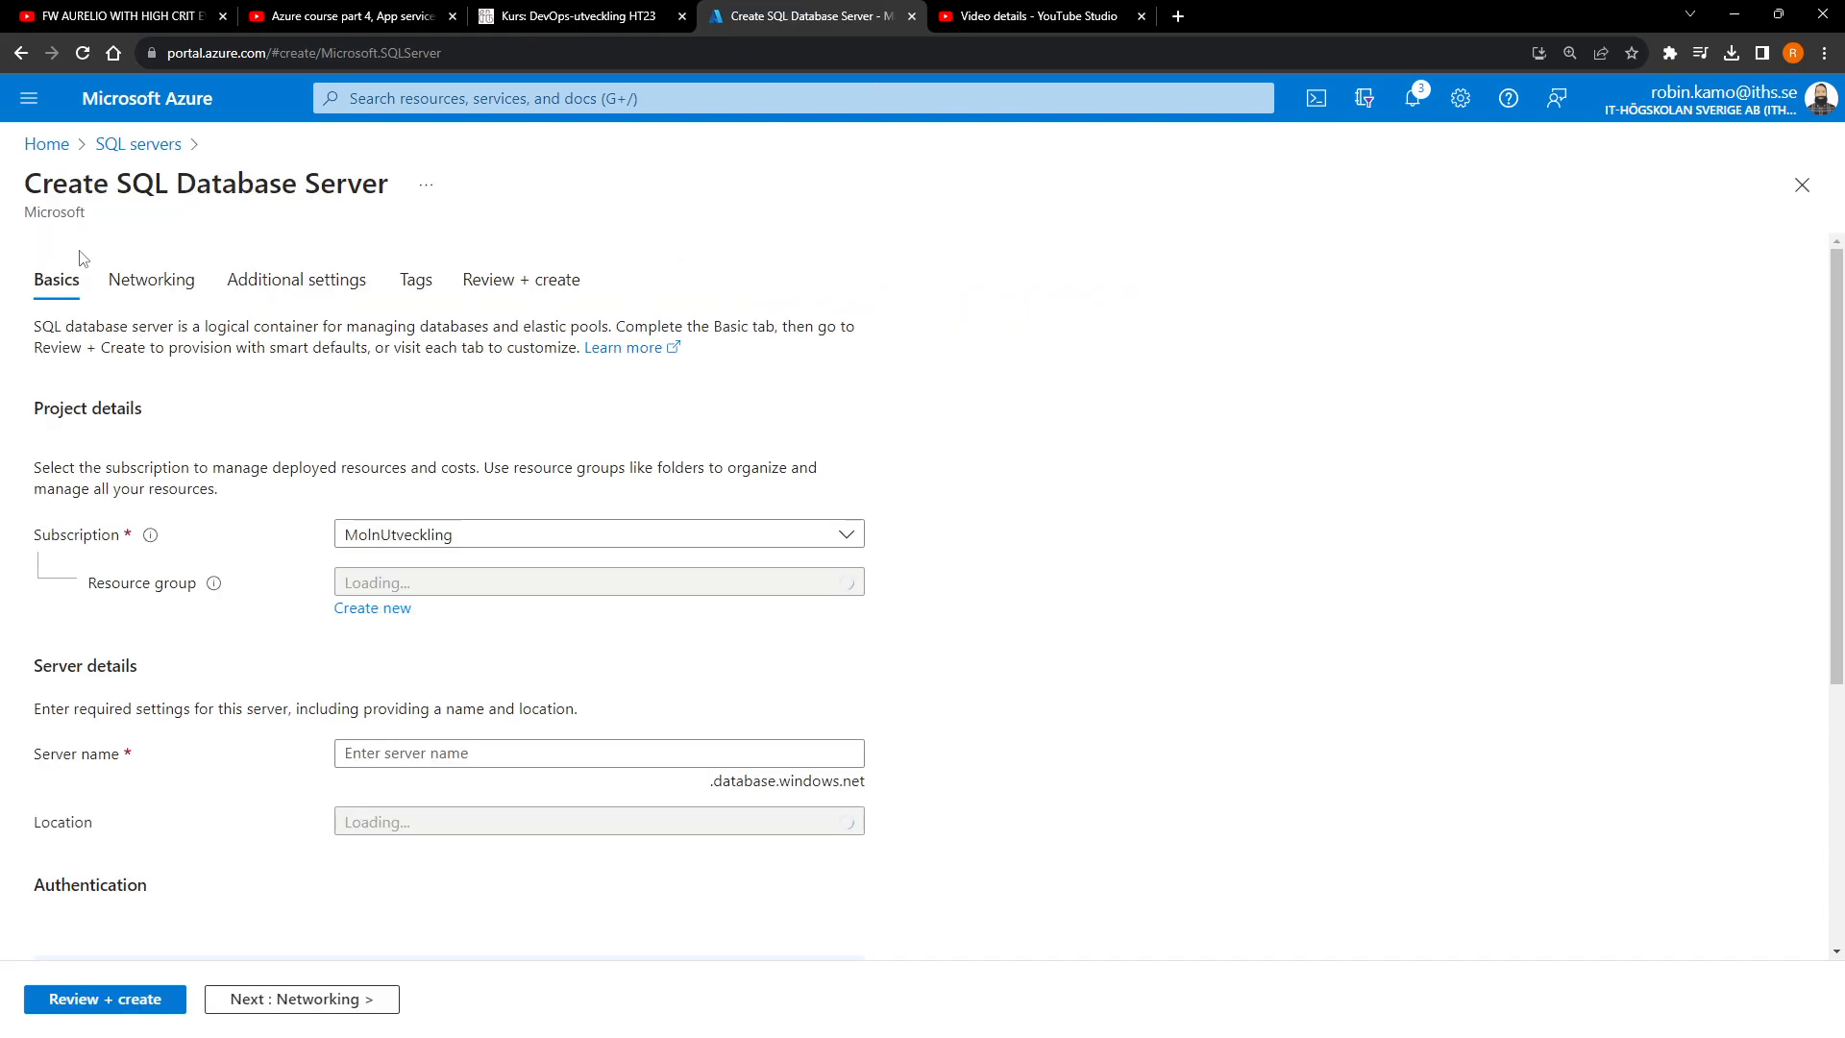
scroll(274, 305, "down", 3)
scroll(278, 301, "up", 3)
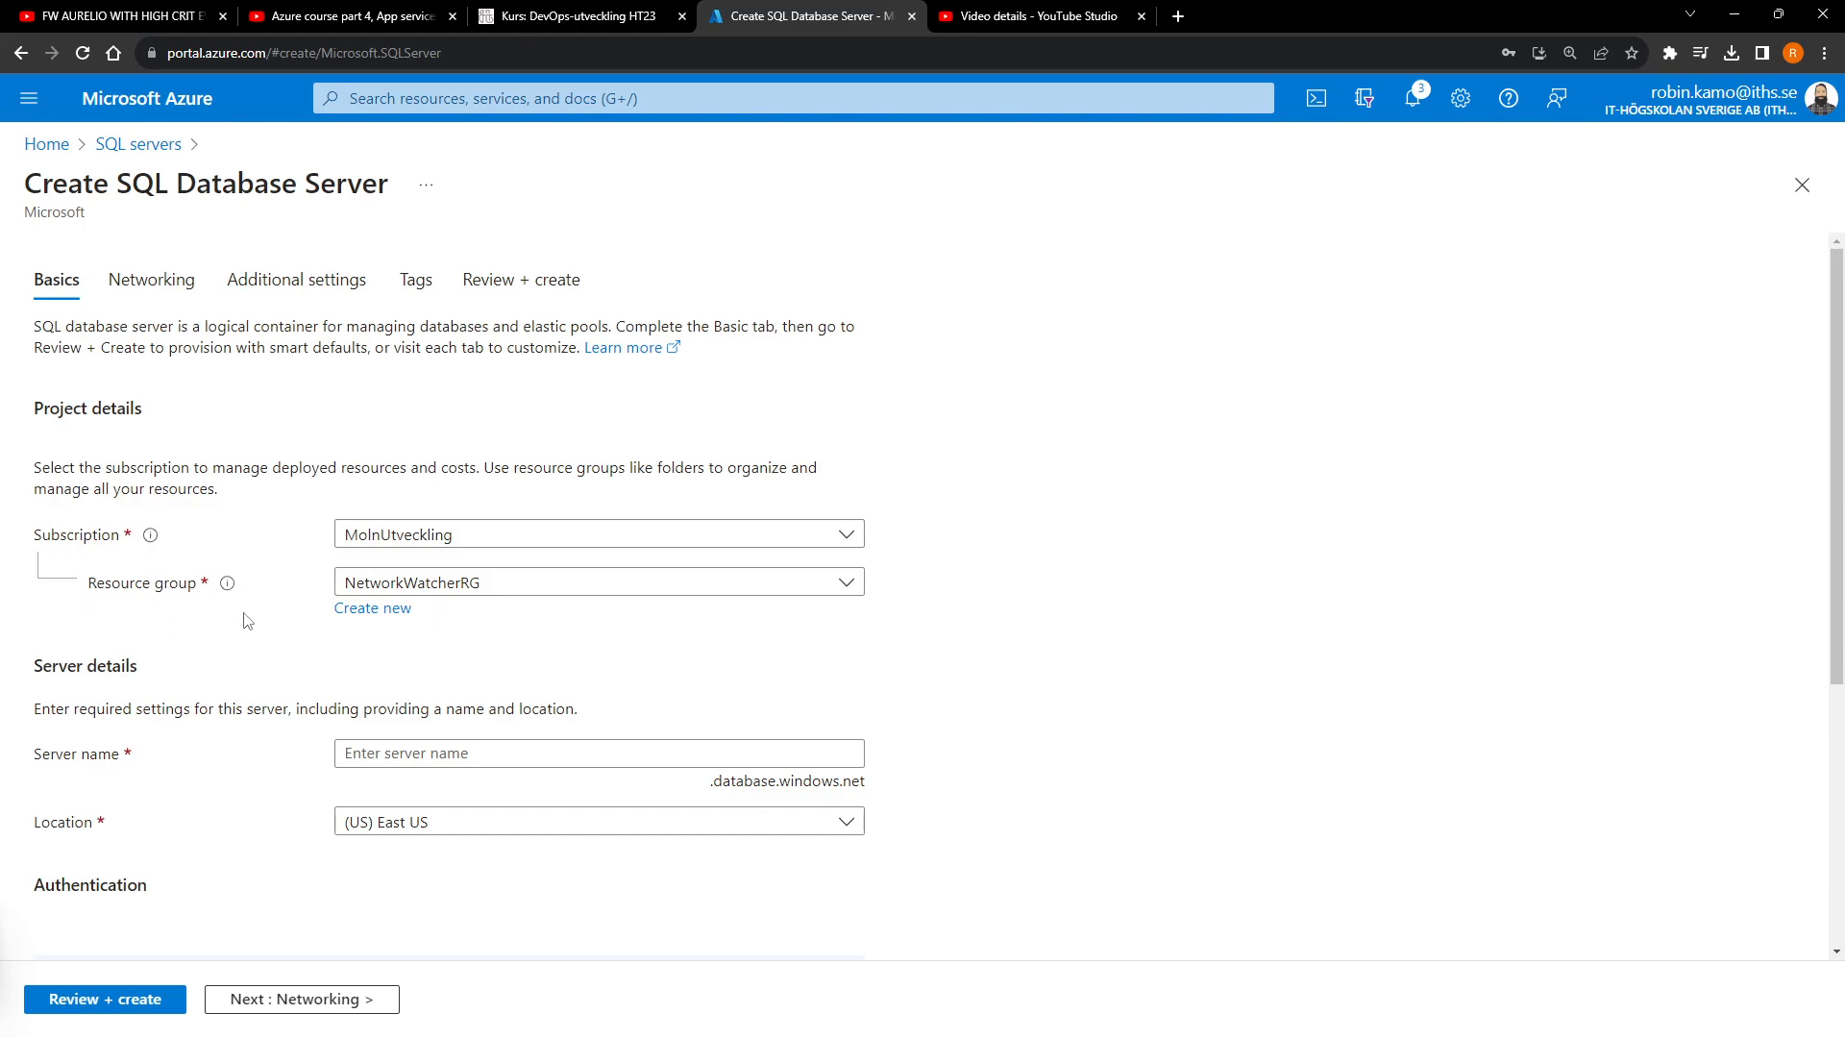
Create a new resource group named RK-AzureSqlDemo-RG for the server.
scroll(277, 557, "down", 2)
scroll(277, 557, "up", 2)
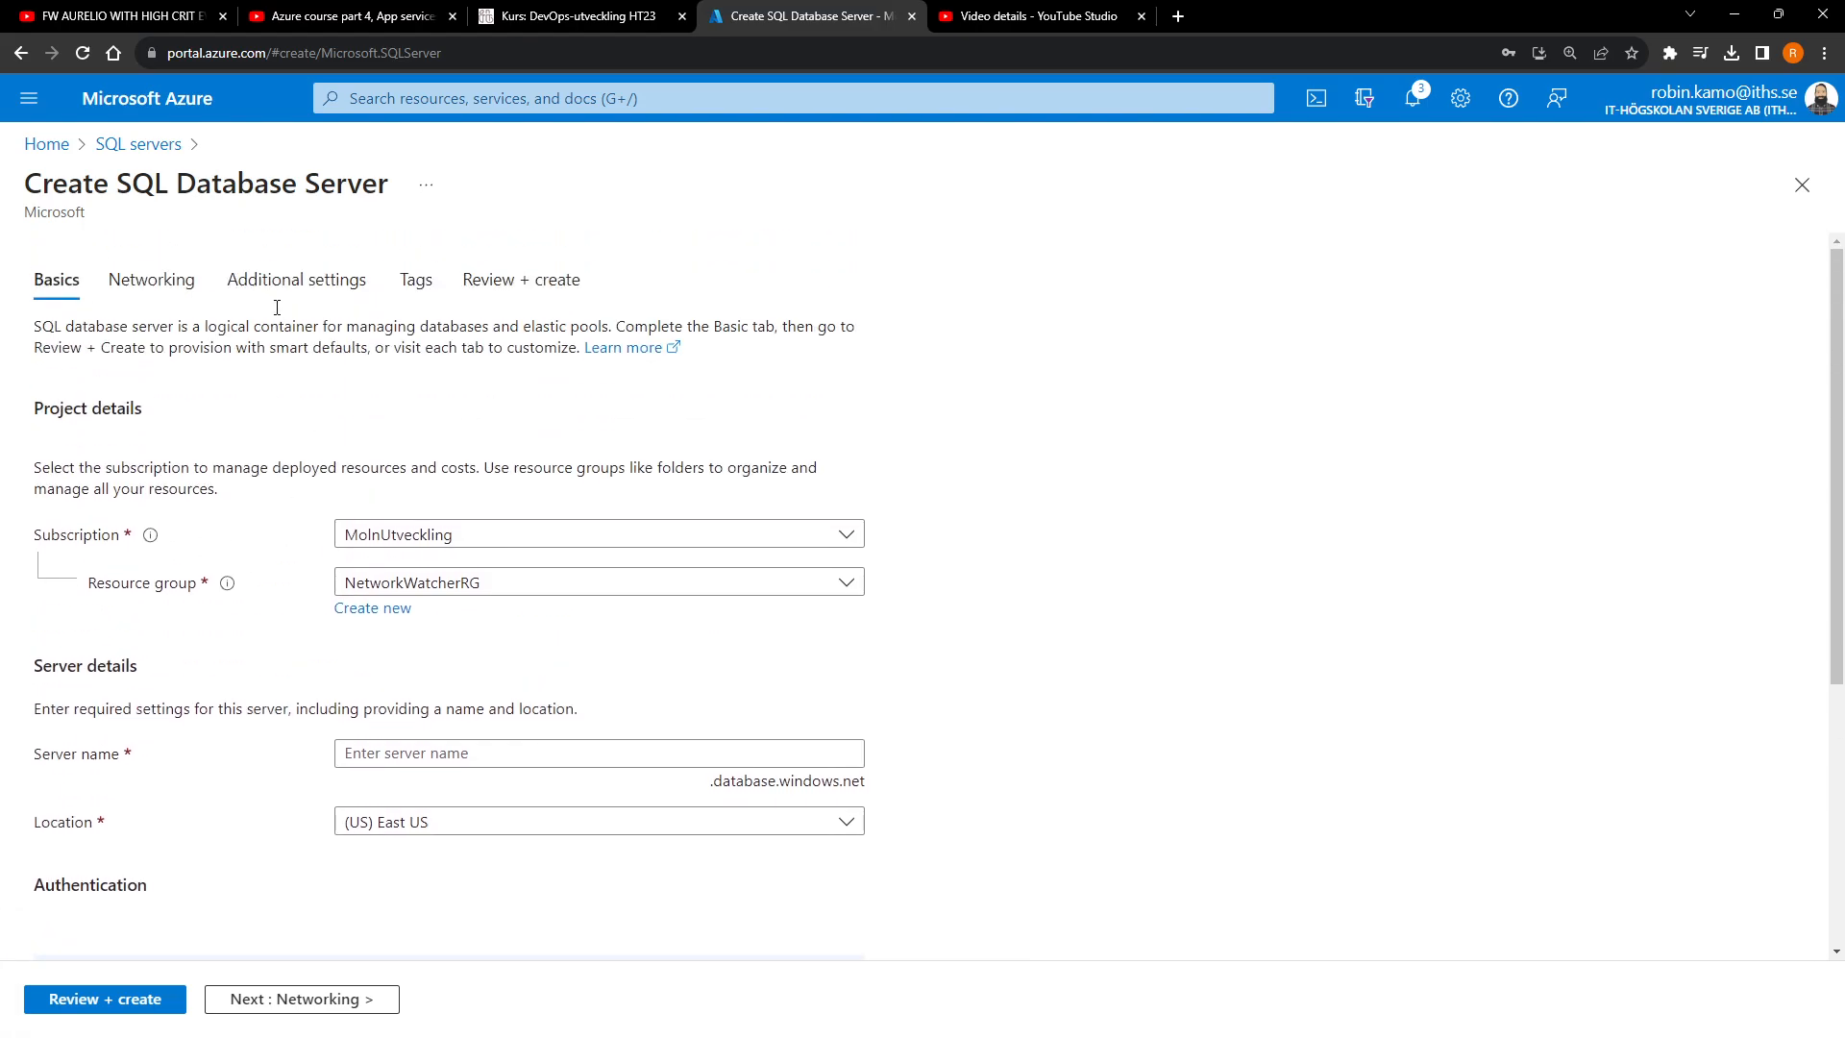
left_click(396, 608)
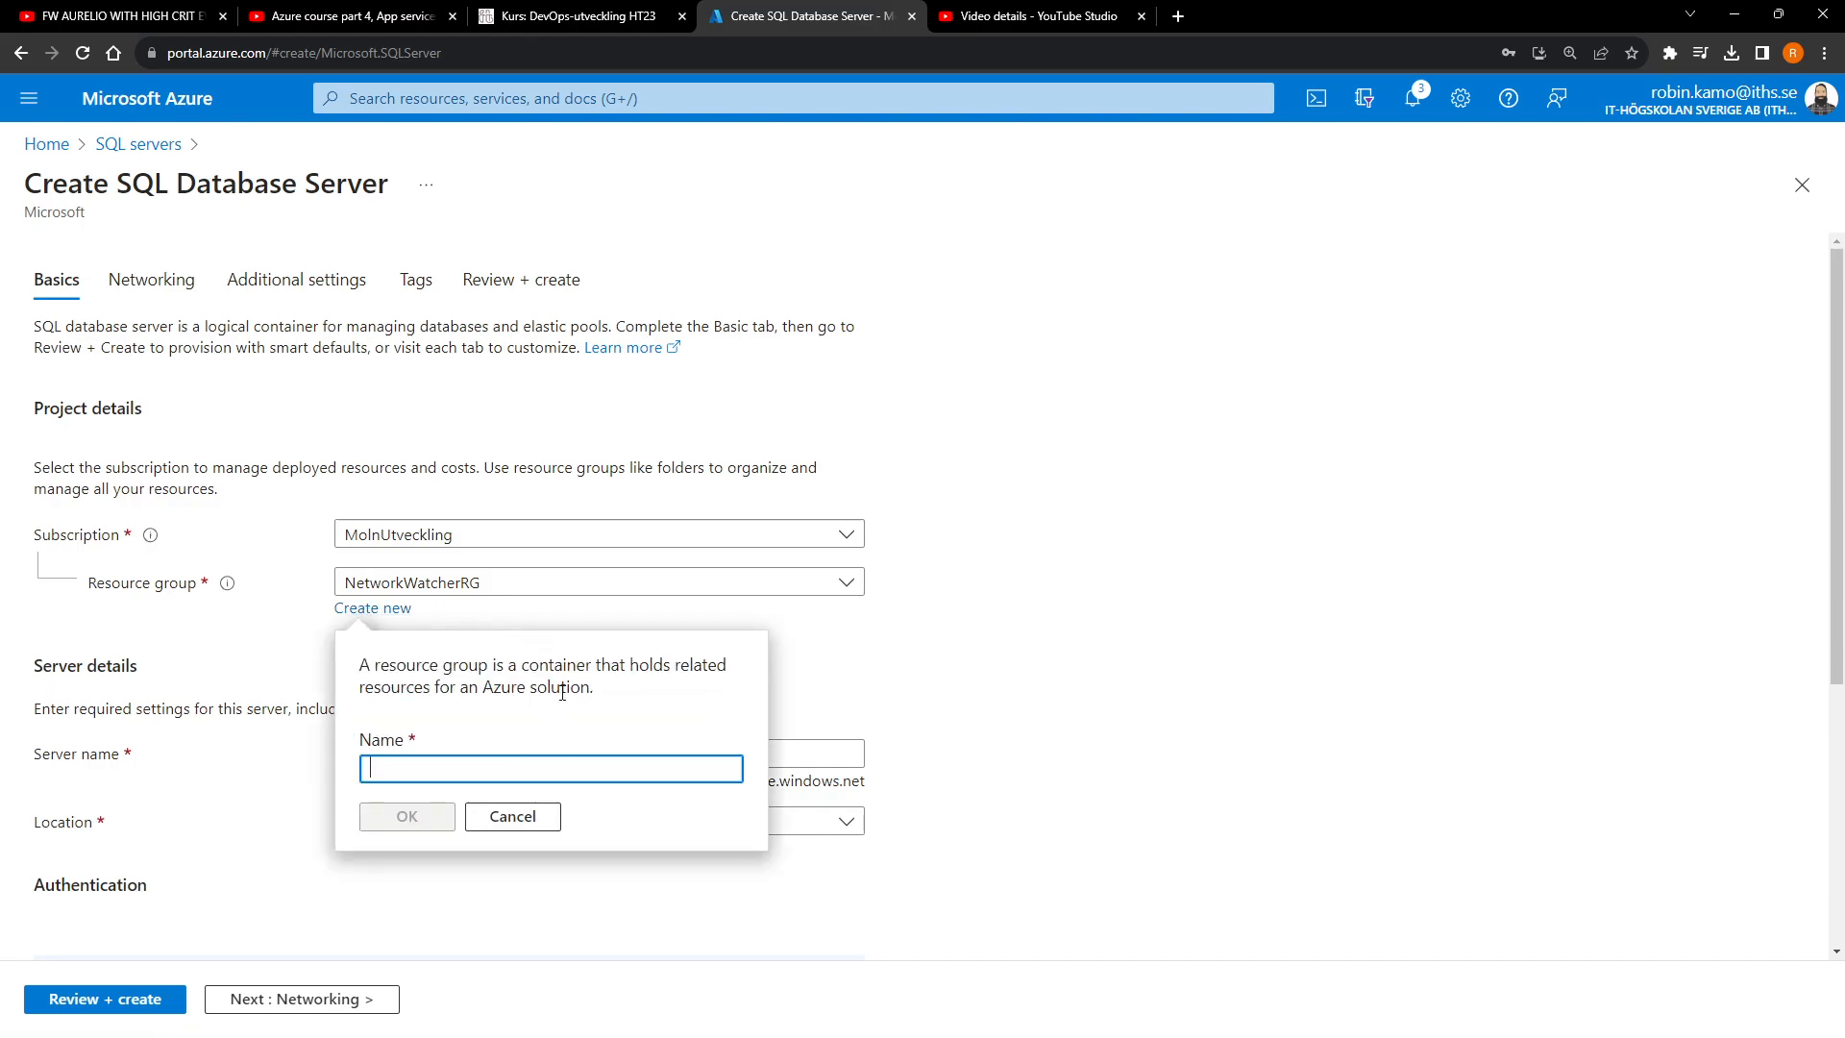
type("RG")
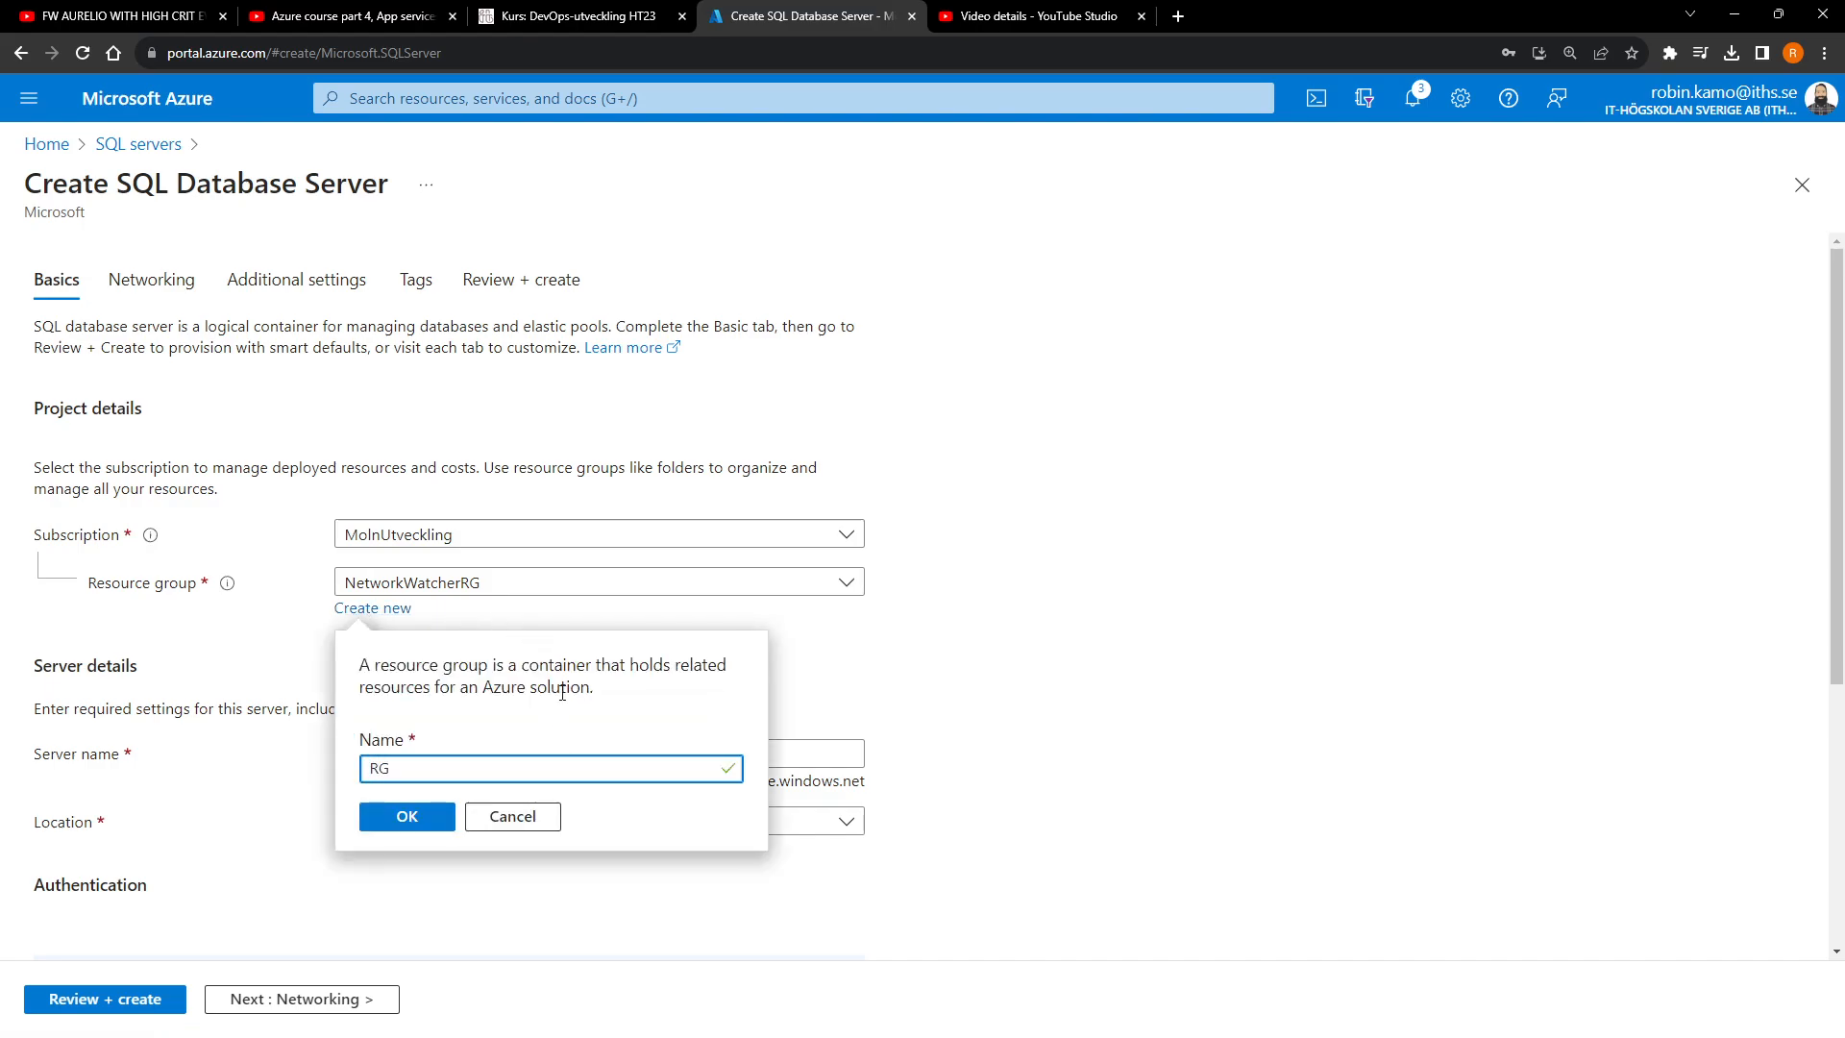
key("BackSpace")
type("K_")
type("AzureS")
type("qlDemo-R")
type("G")
left_click(440, 820)
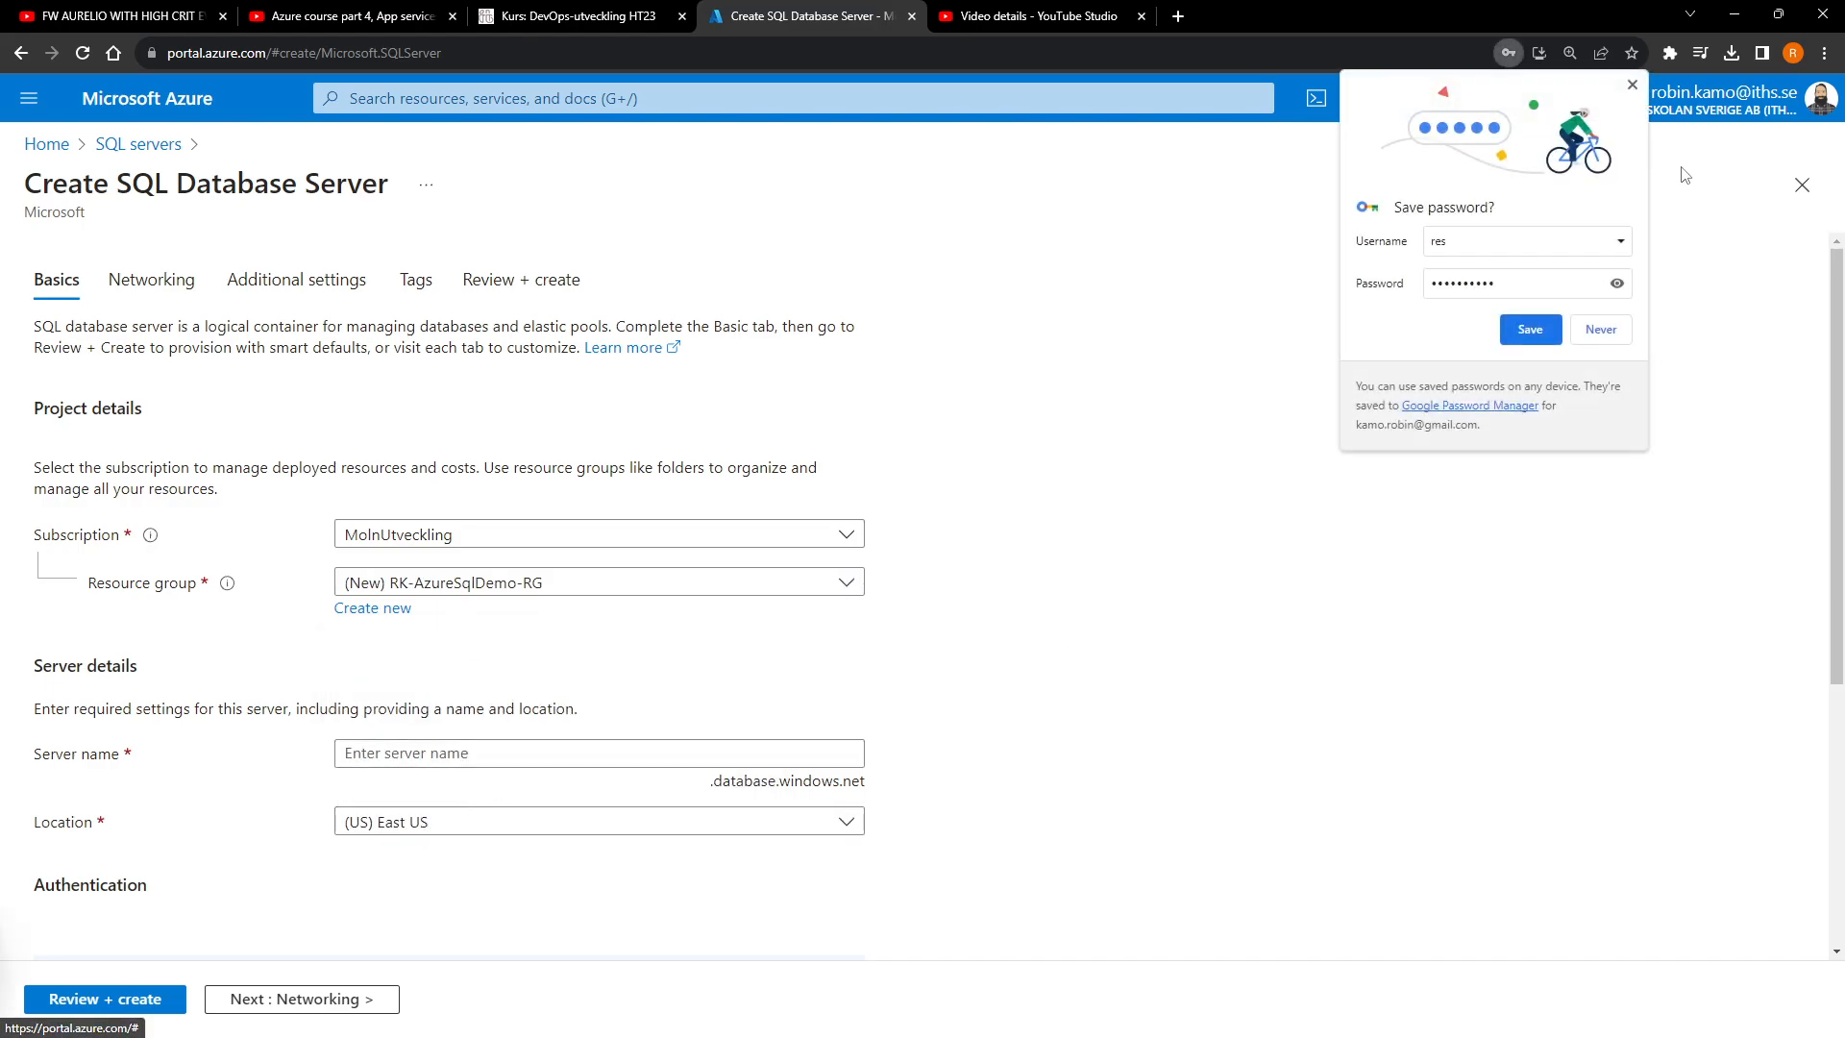
left_click(1633, 87)
Try the server name test.
left_click_drag(862, 785, 641, 780)
left_click(707, 781)
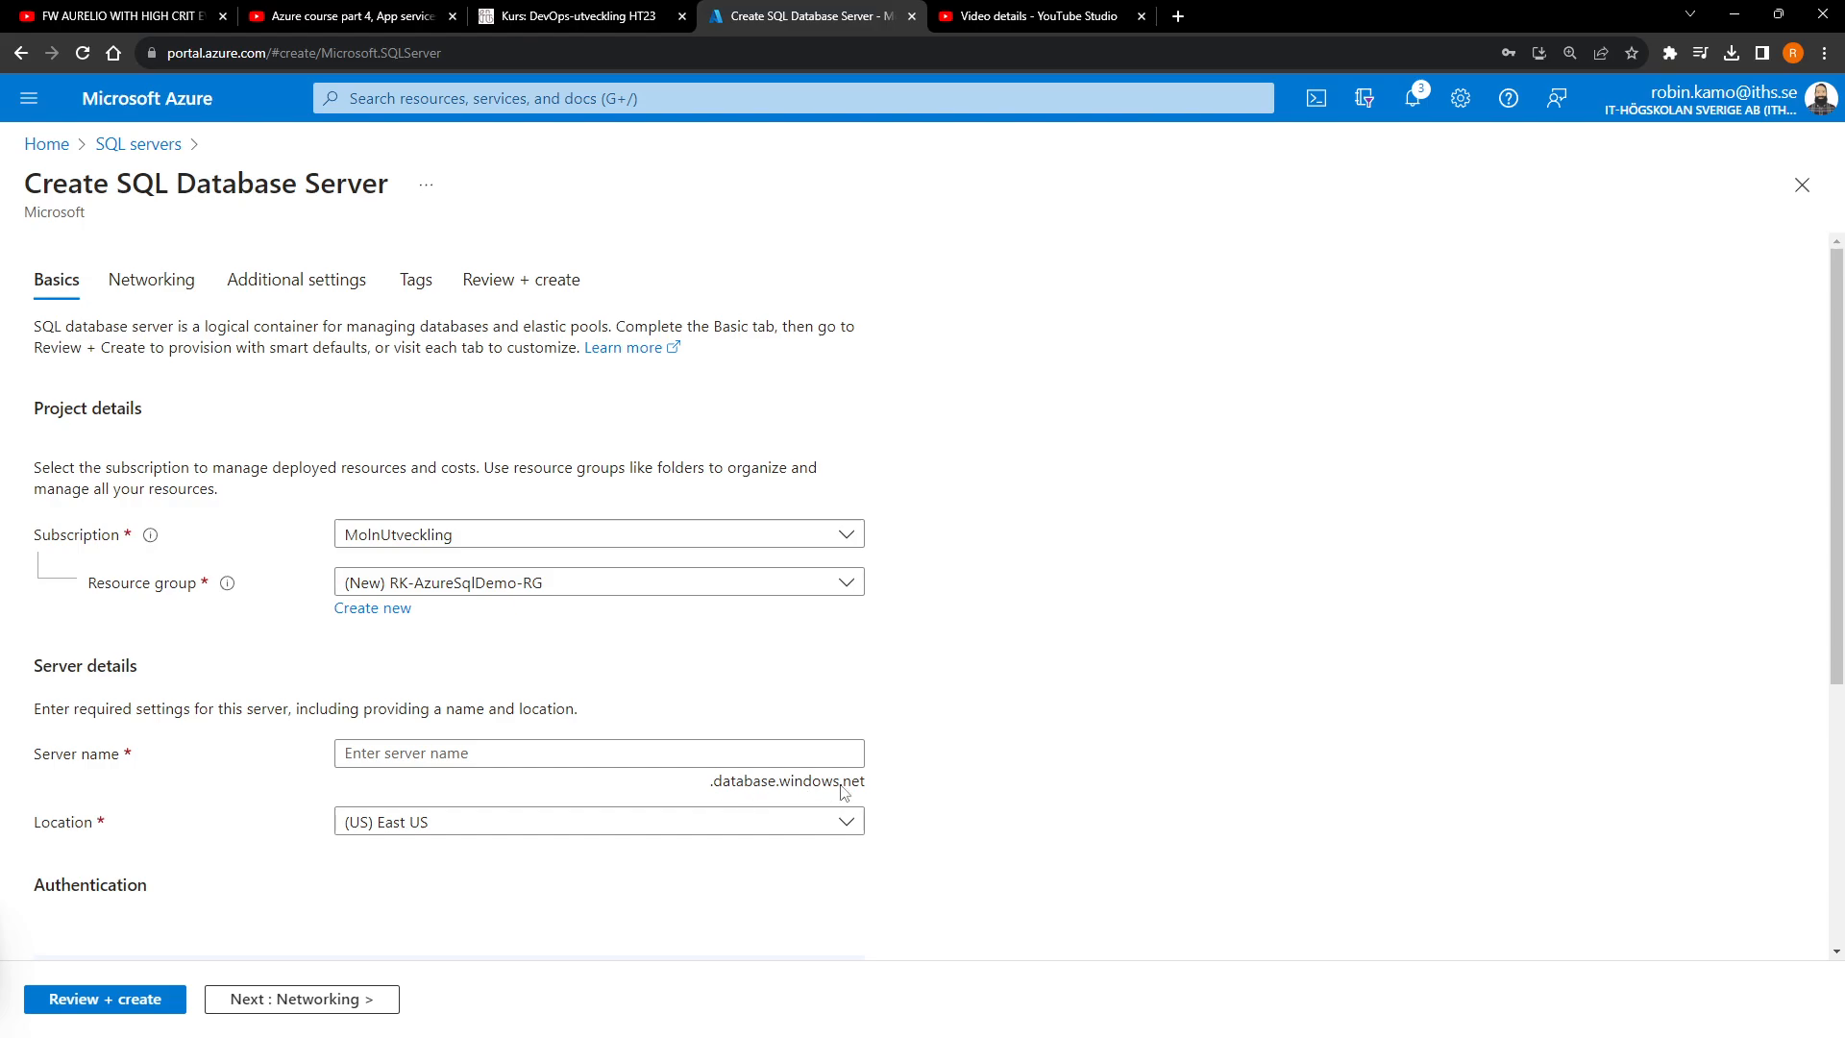
left_click_drag(850, 783, 694, 785)
left_click(618, 753)
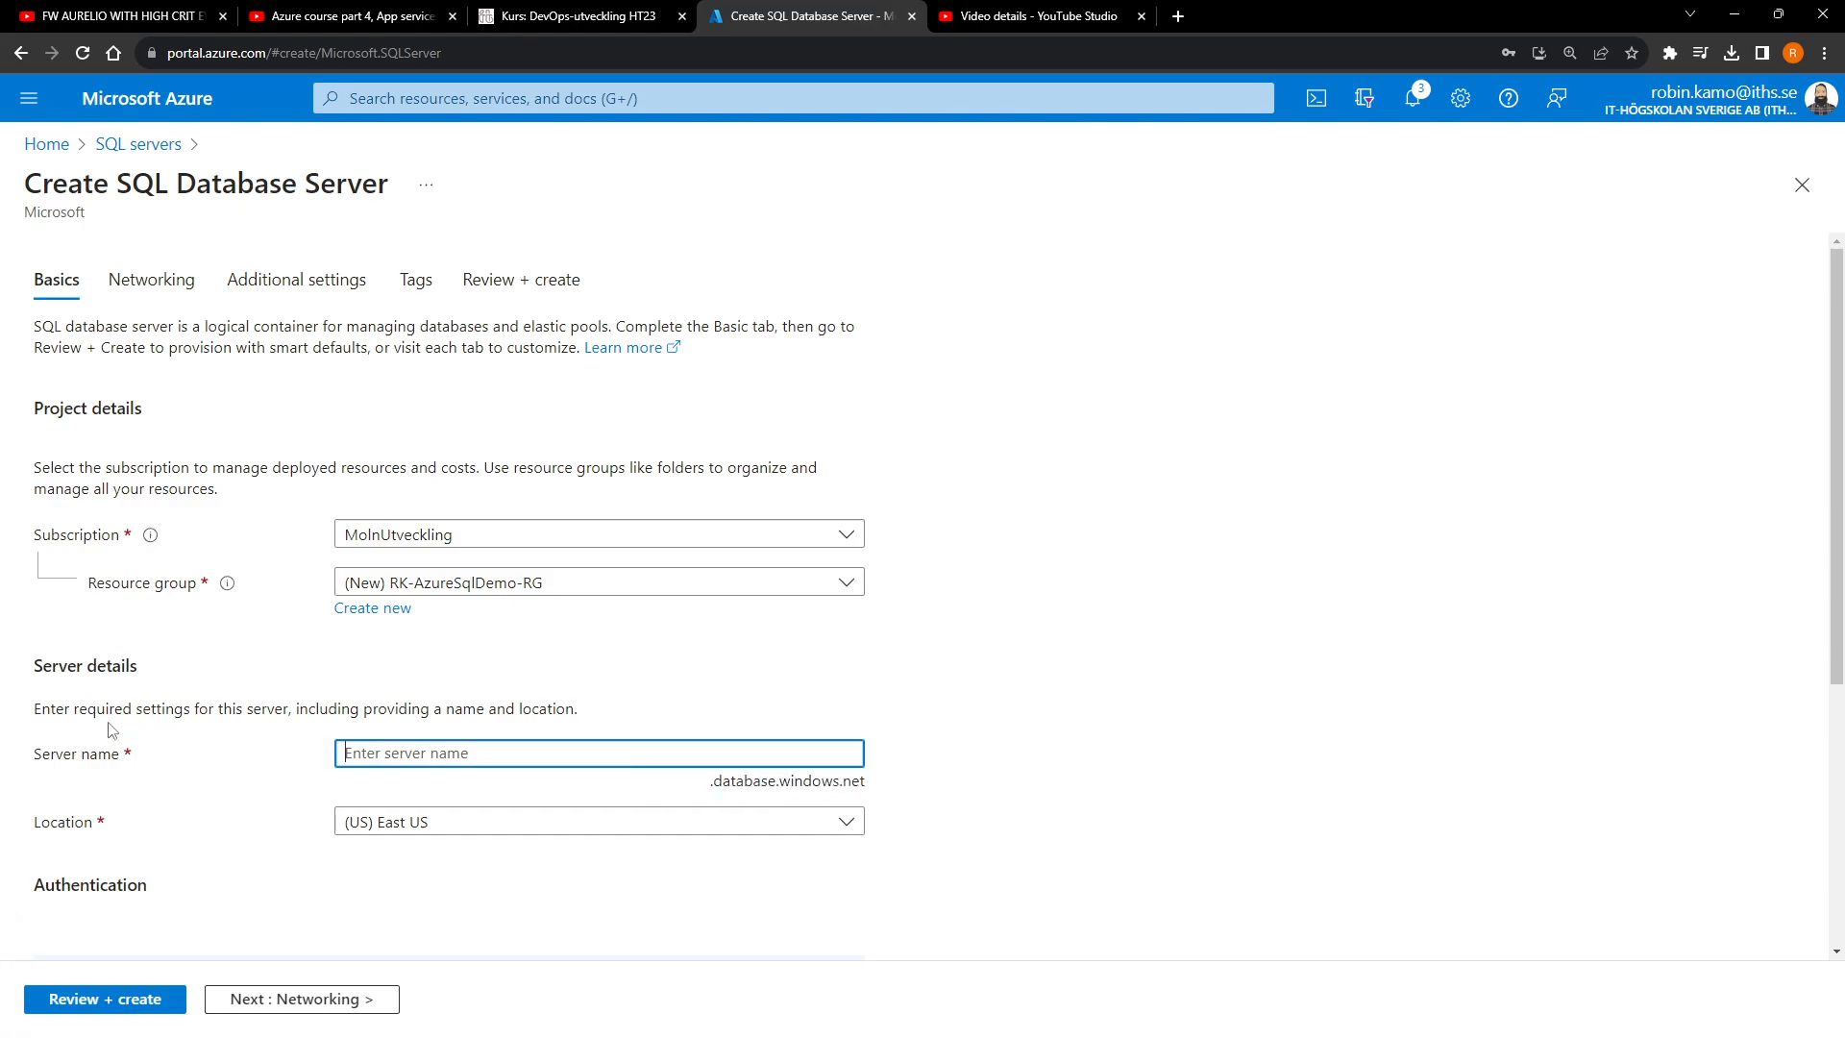
left_click(235, 759)
left_click_drag(235, 753, 565, 755)
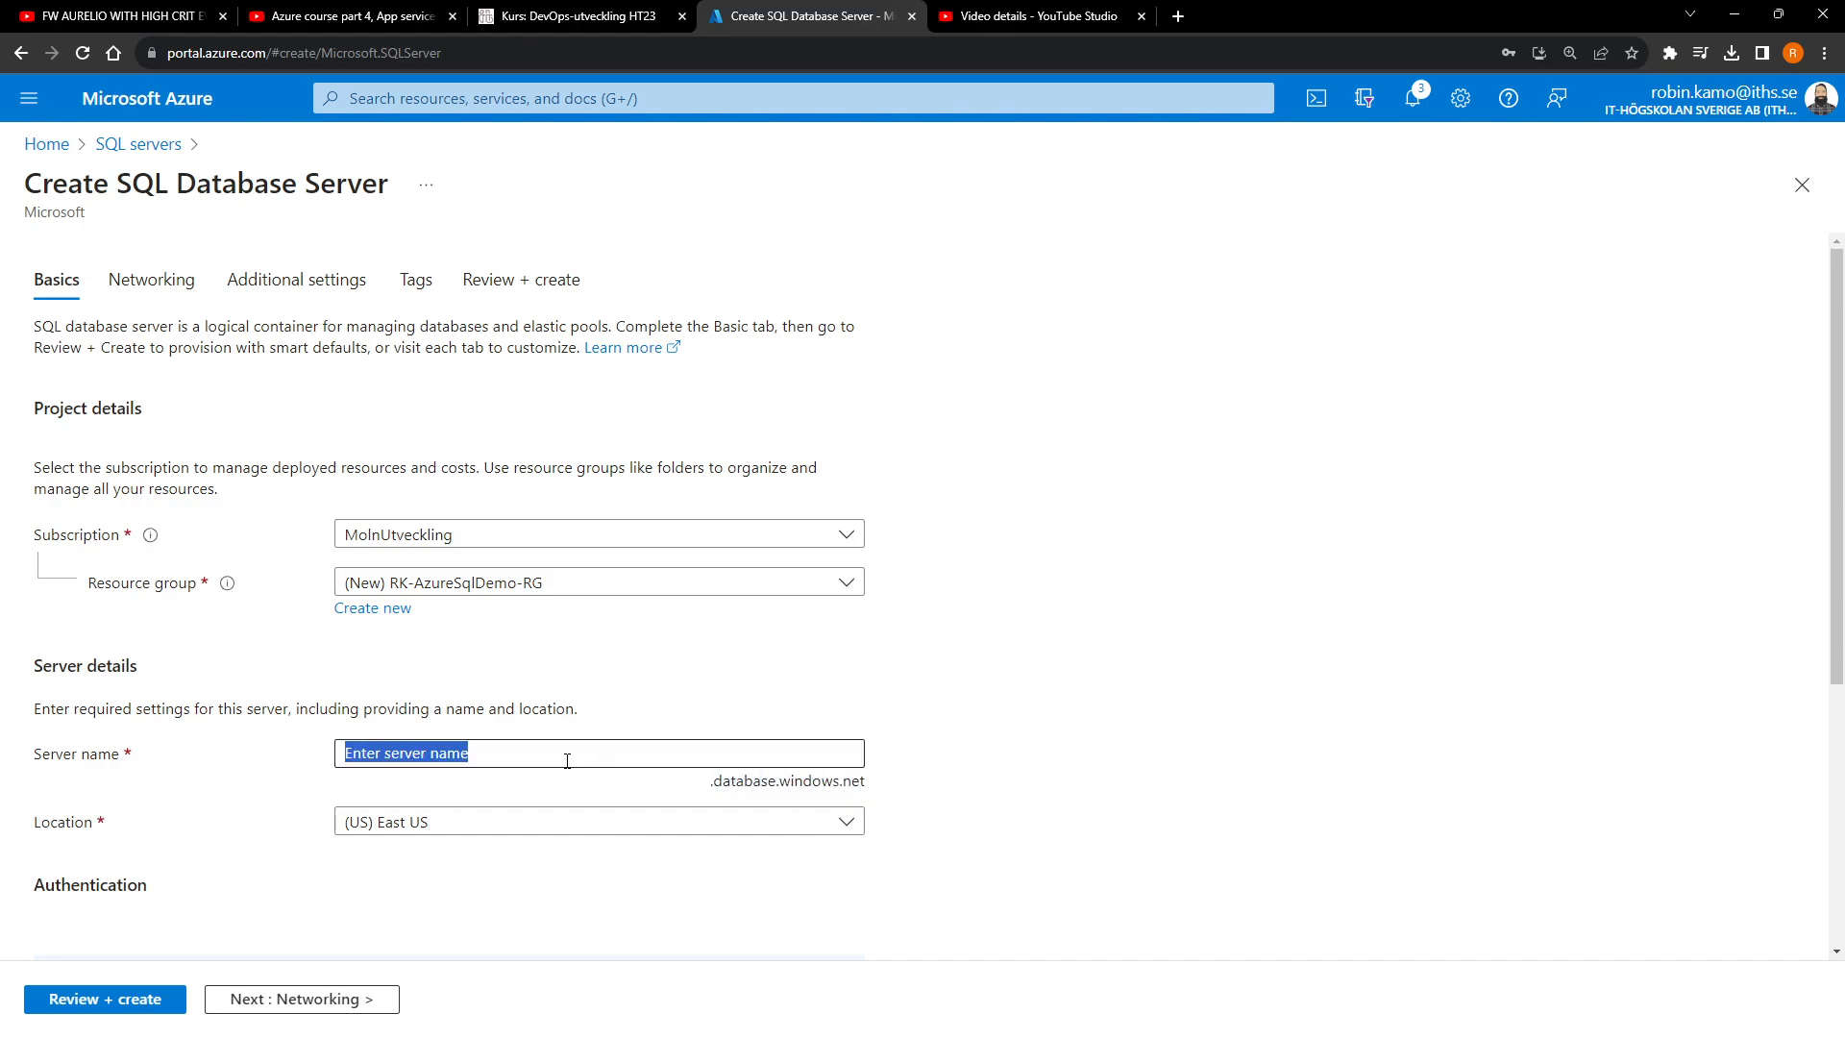
left_click(854, 787)
left_click(631, 752)
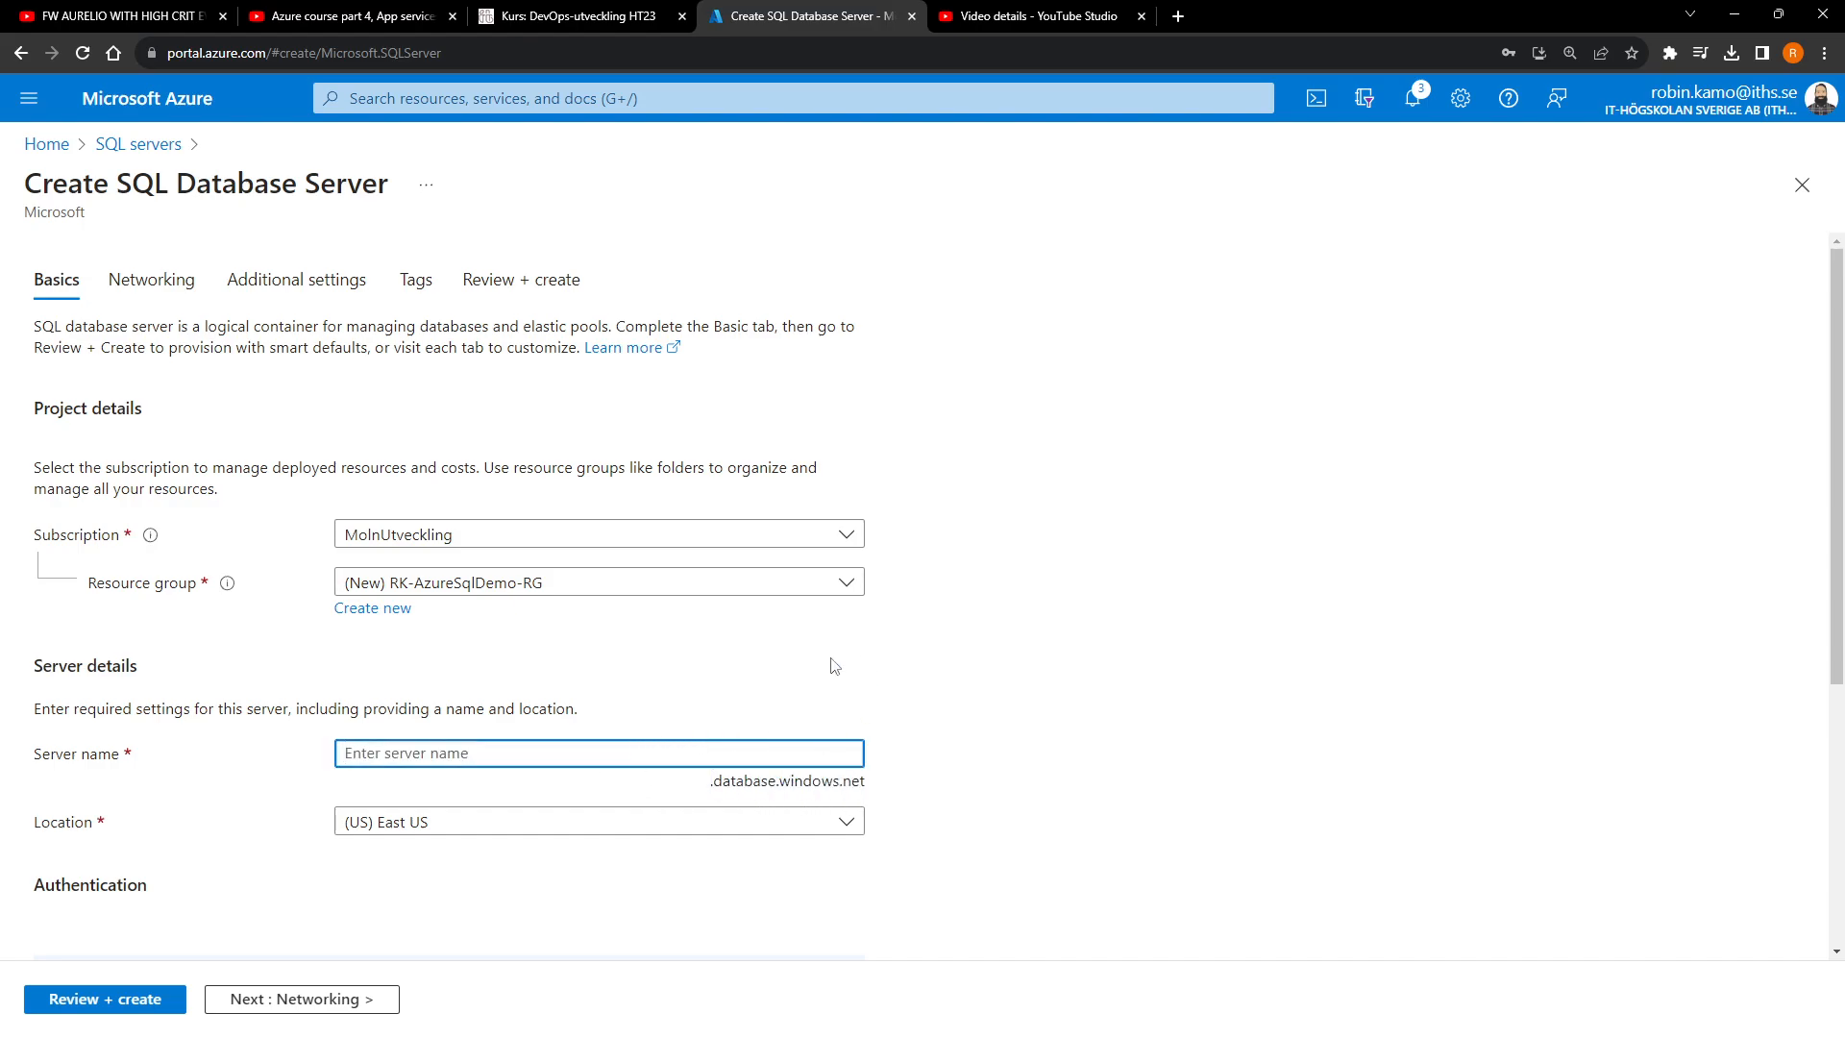
type("test")
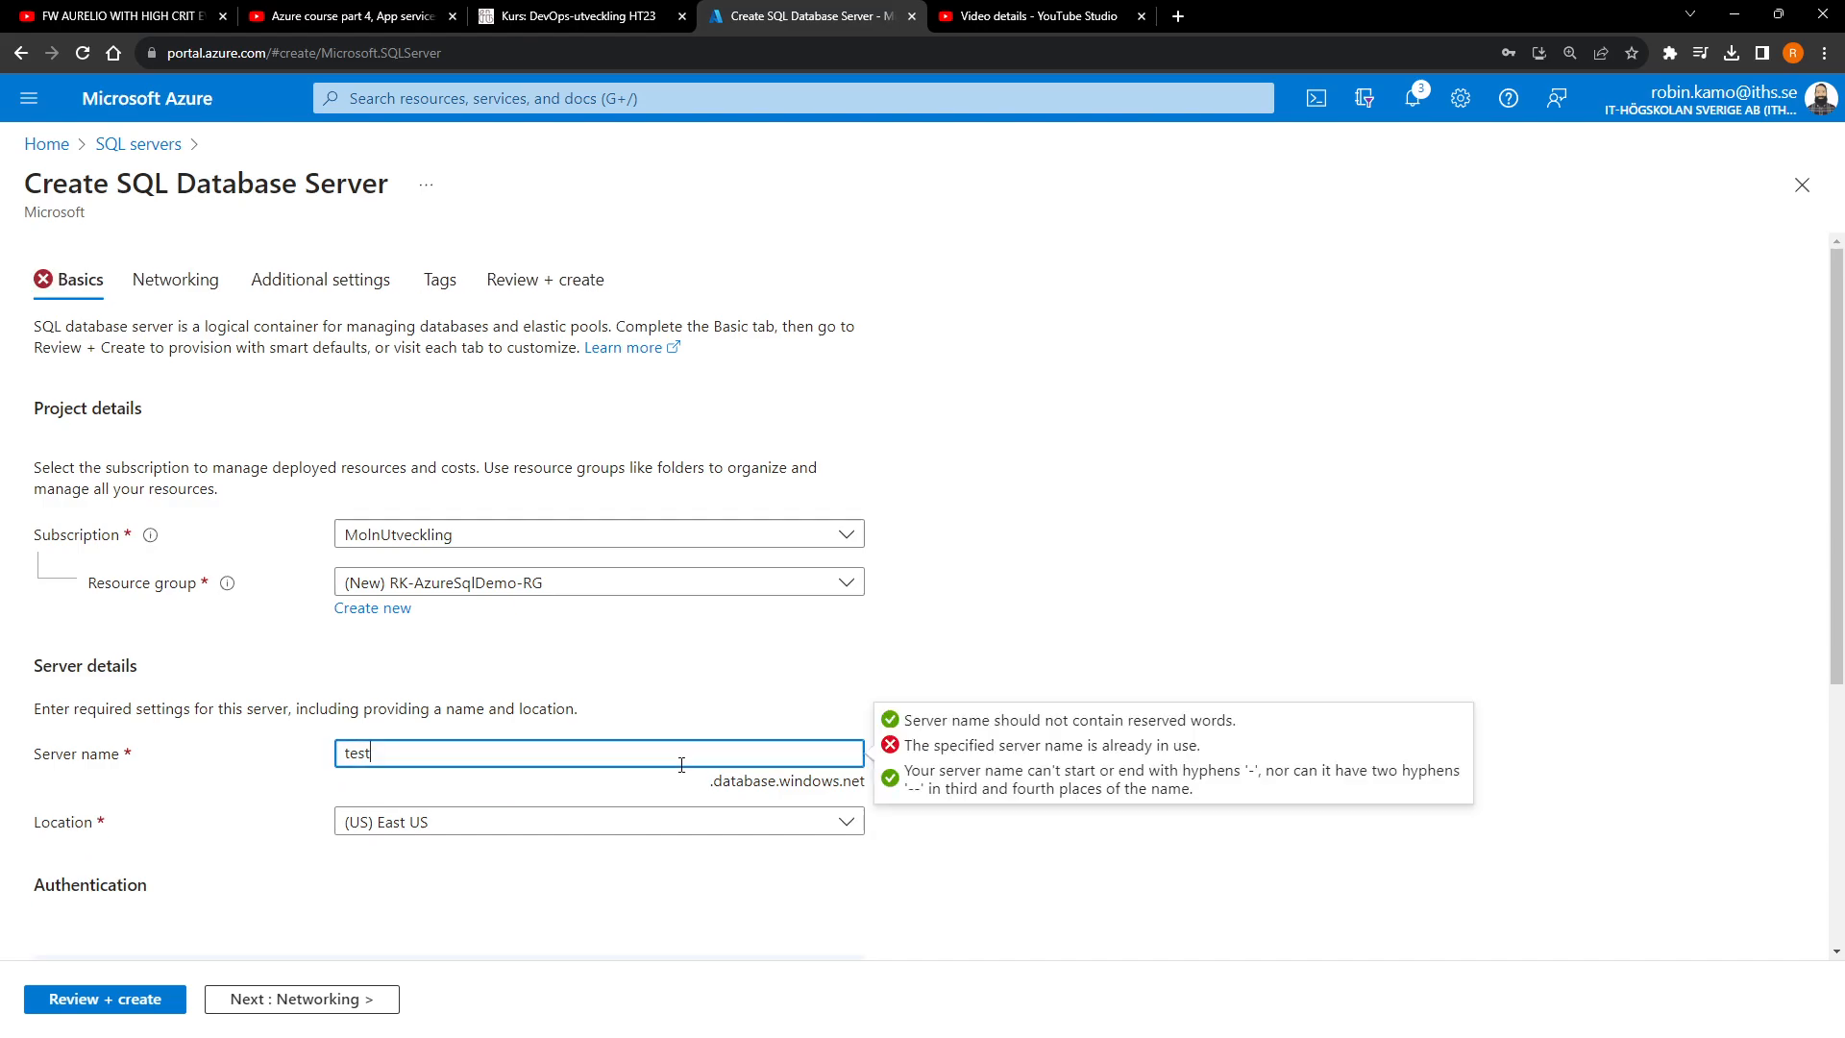
left_click_drag(1165, 751, 901, 747)
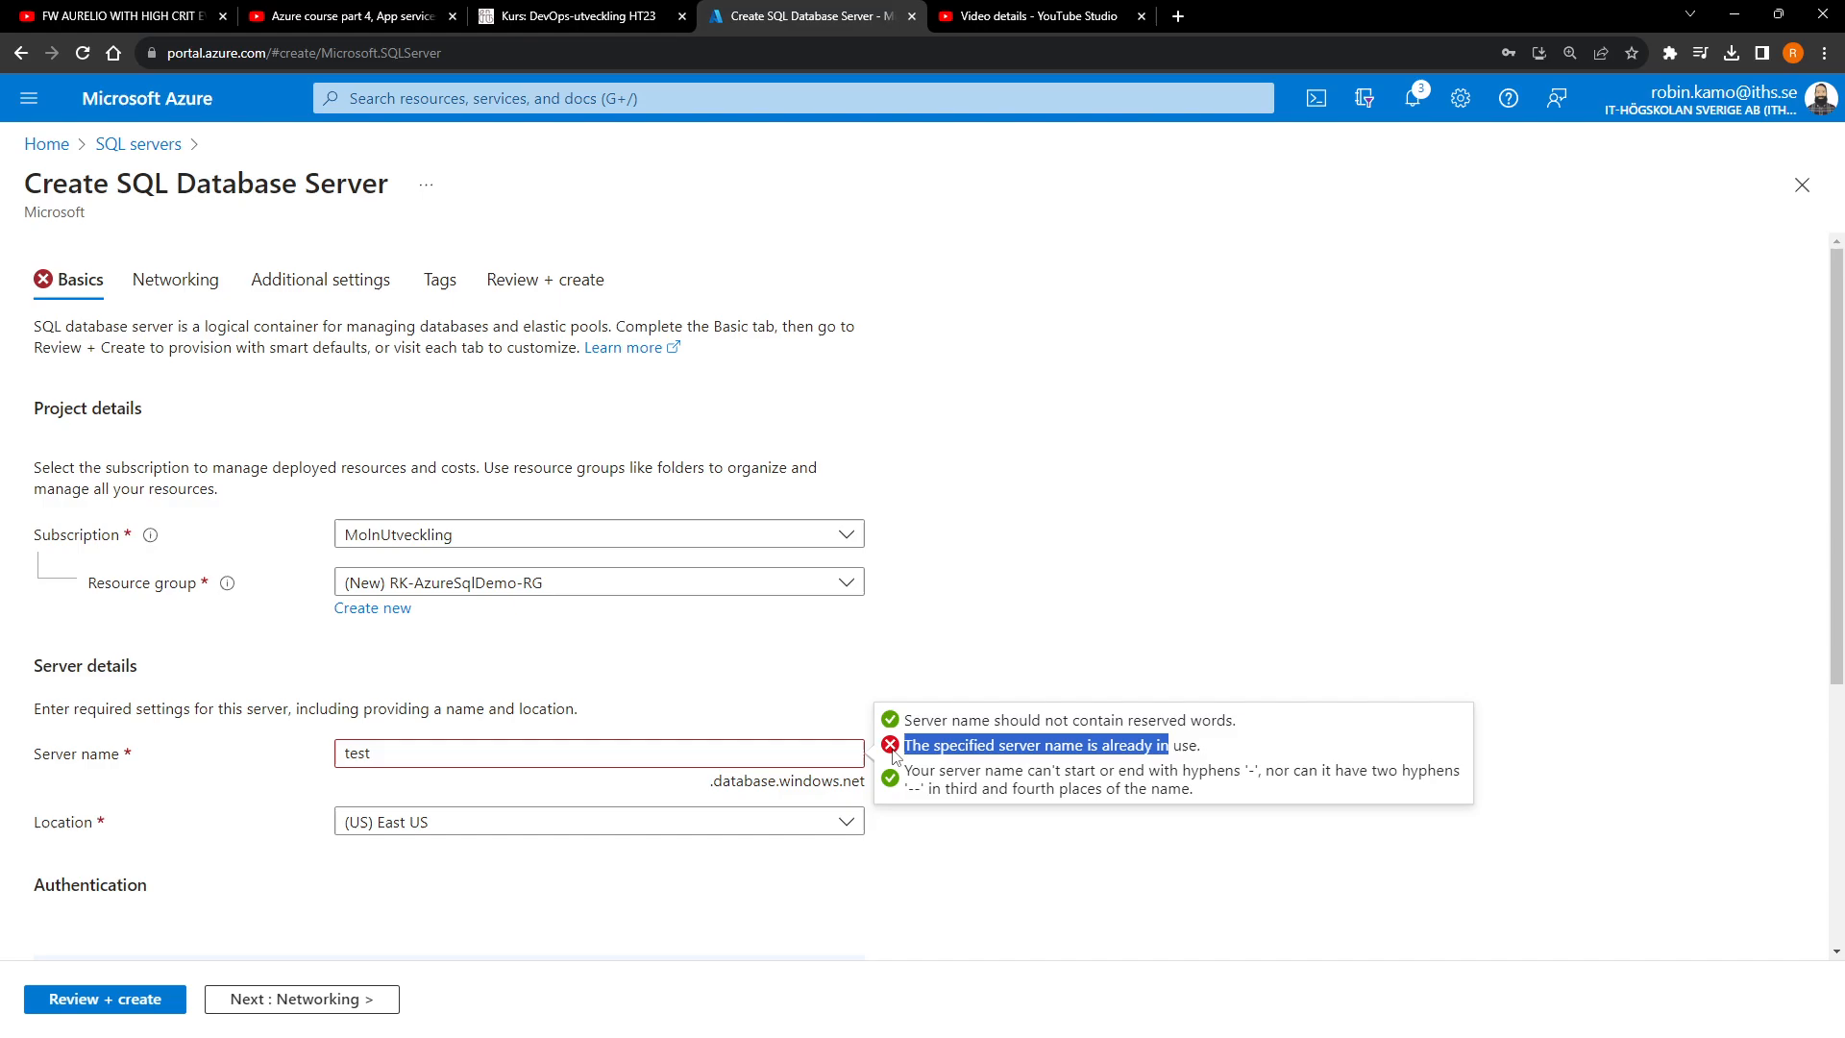
Set the server name to azuresqldemo123.
left_click(732, 754)
left_click_drag(732, 754, 278, 732)
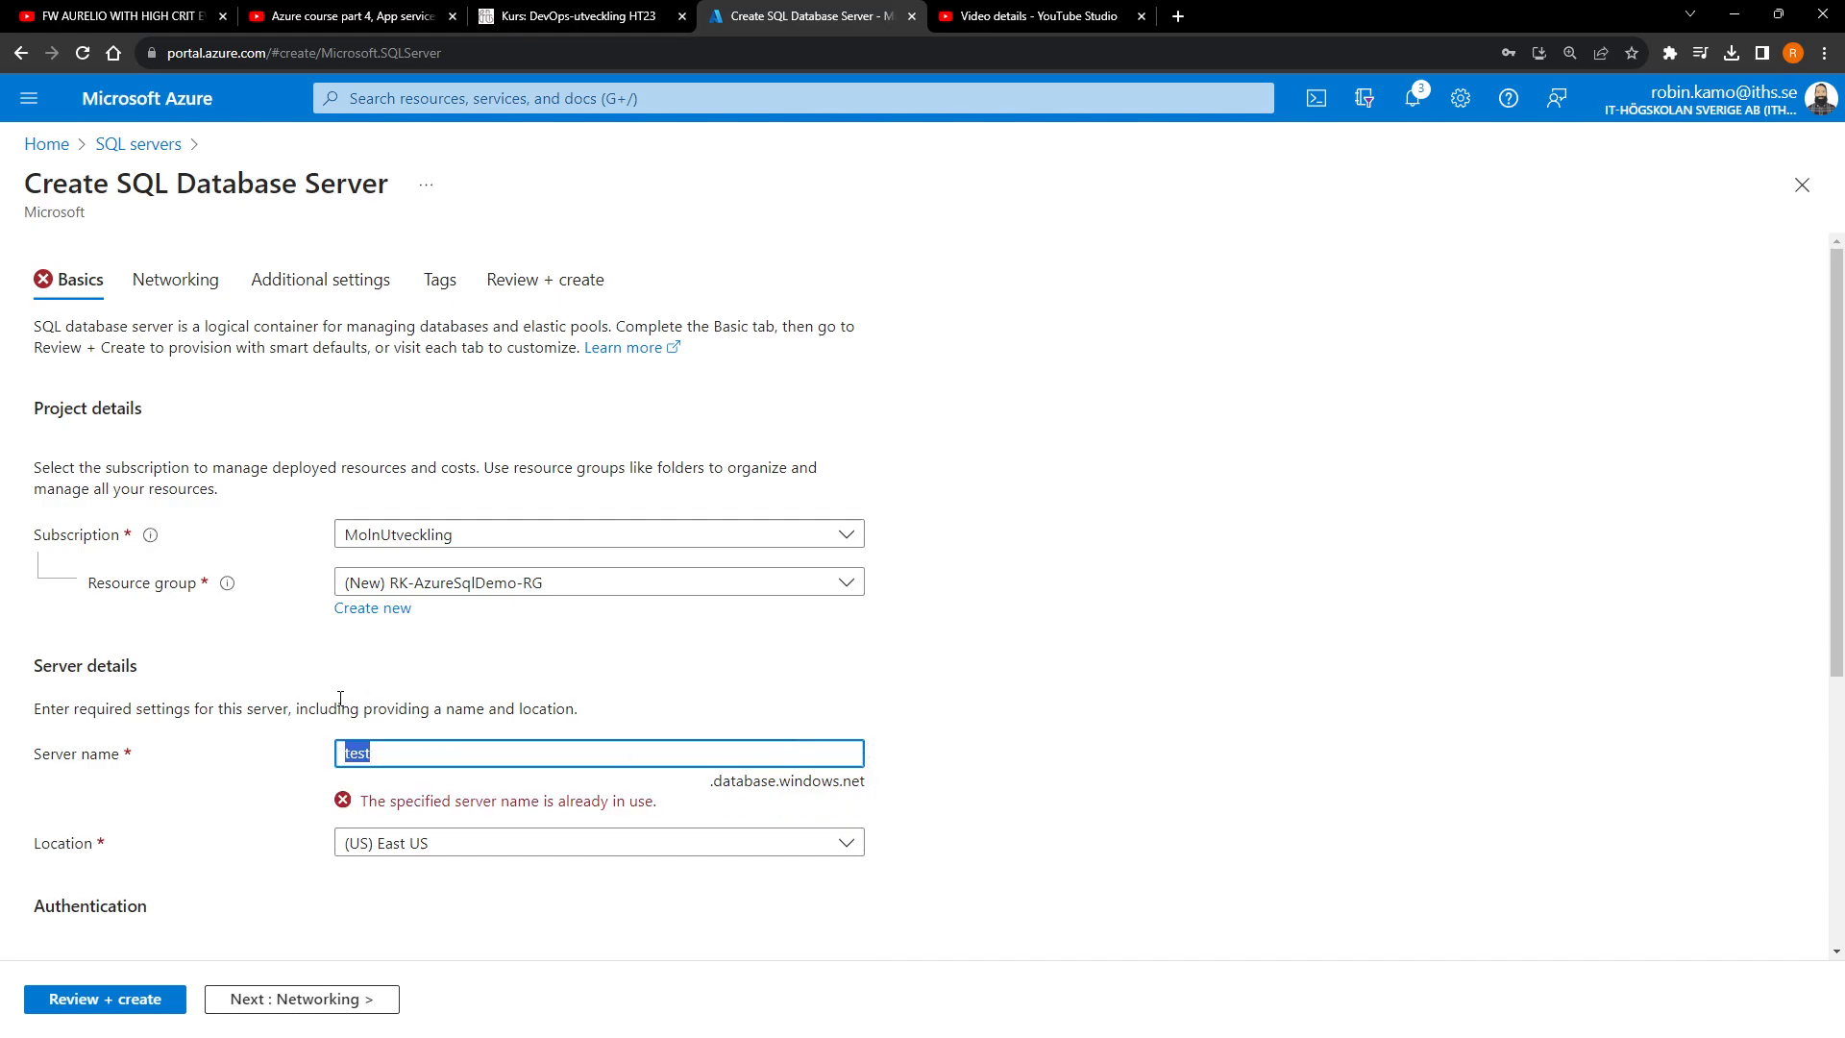
key("BackSpace")
type("az")
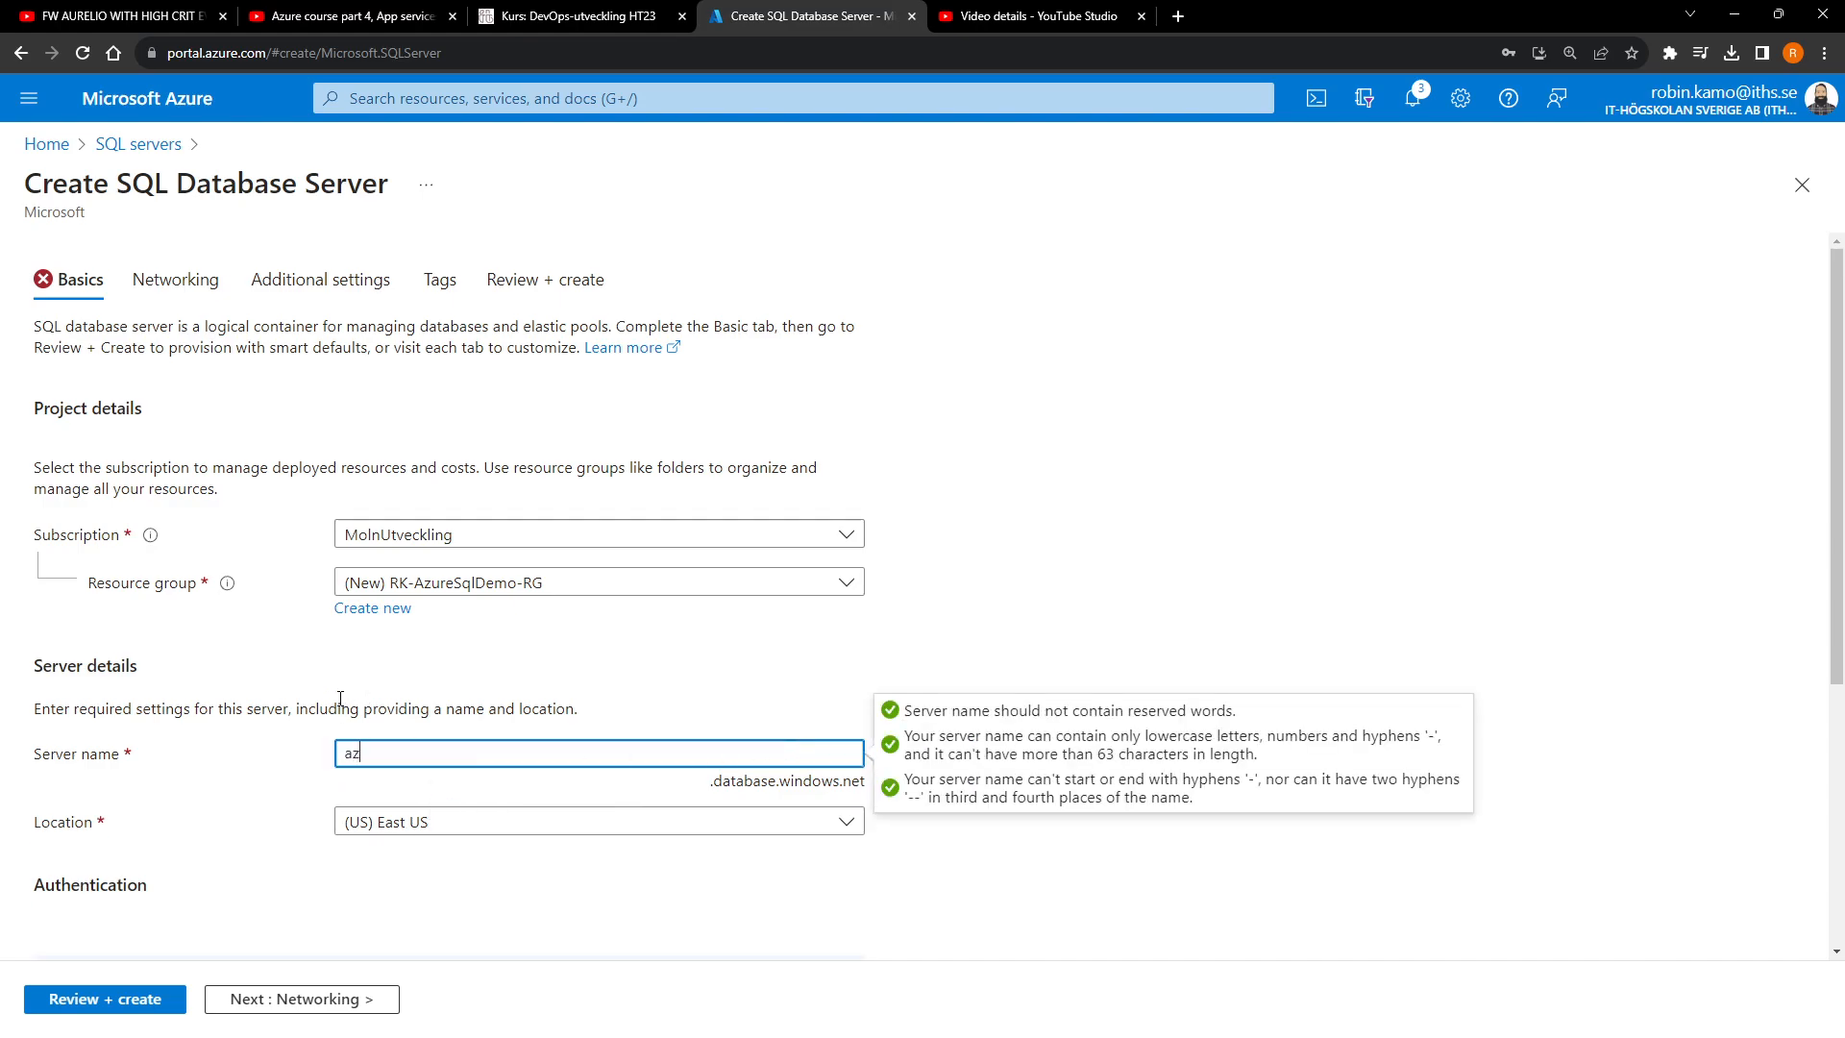
type("uresqldemo")
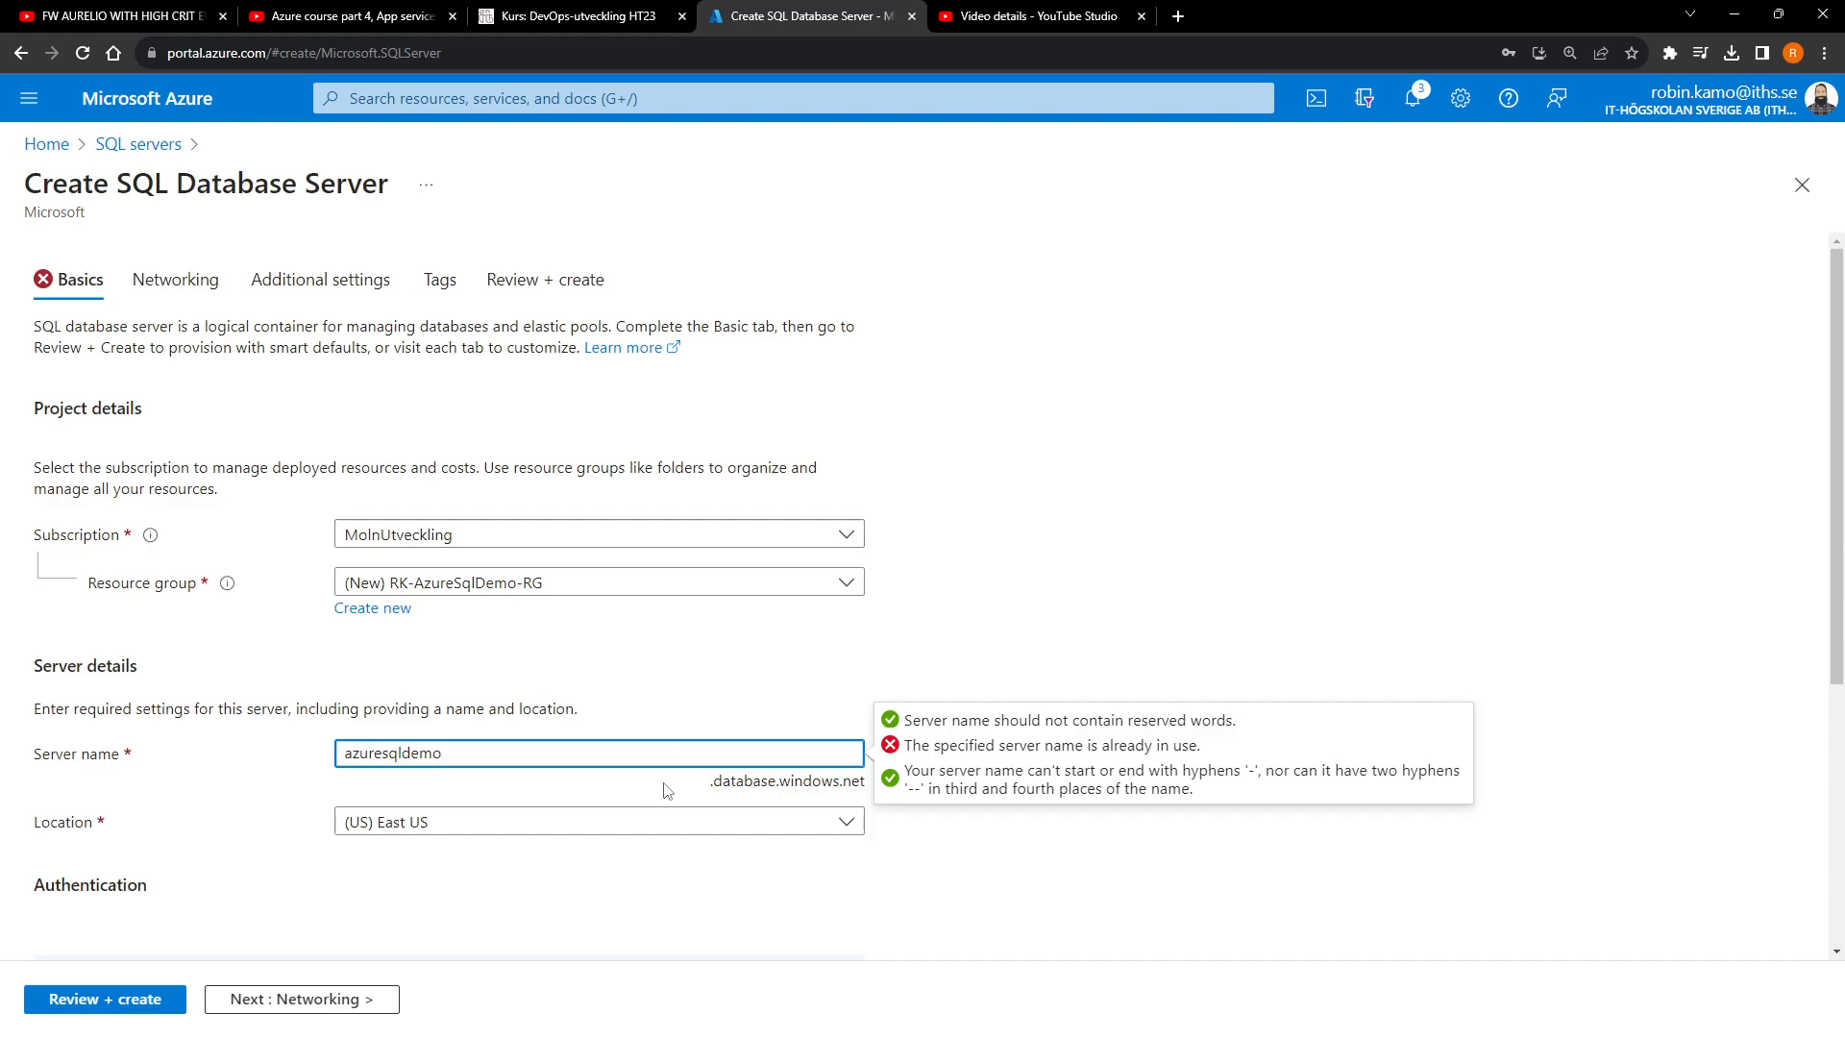
type("123")
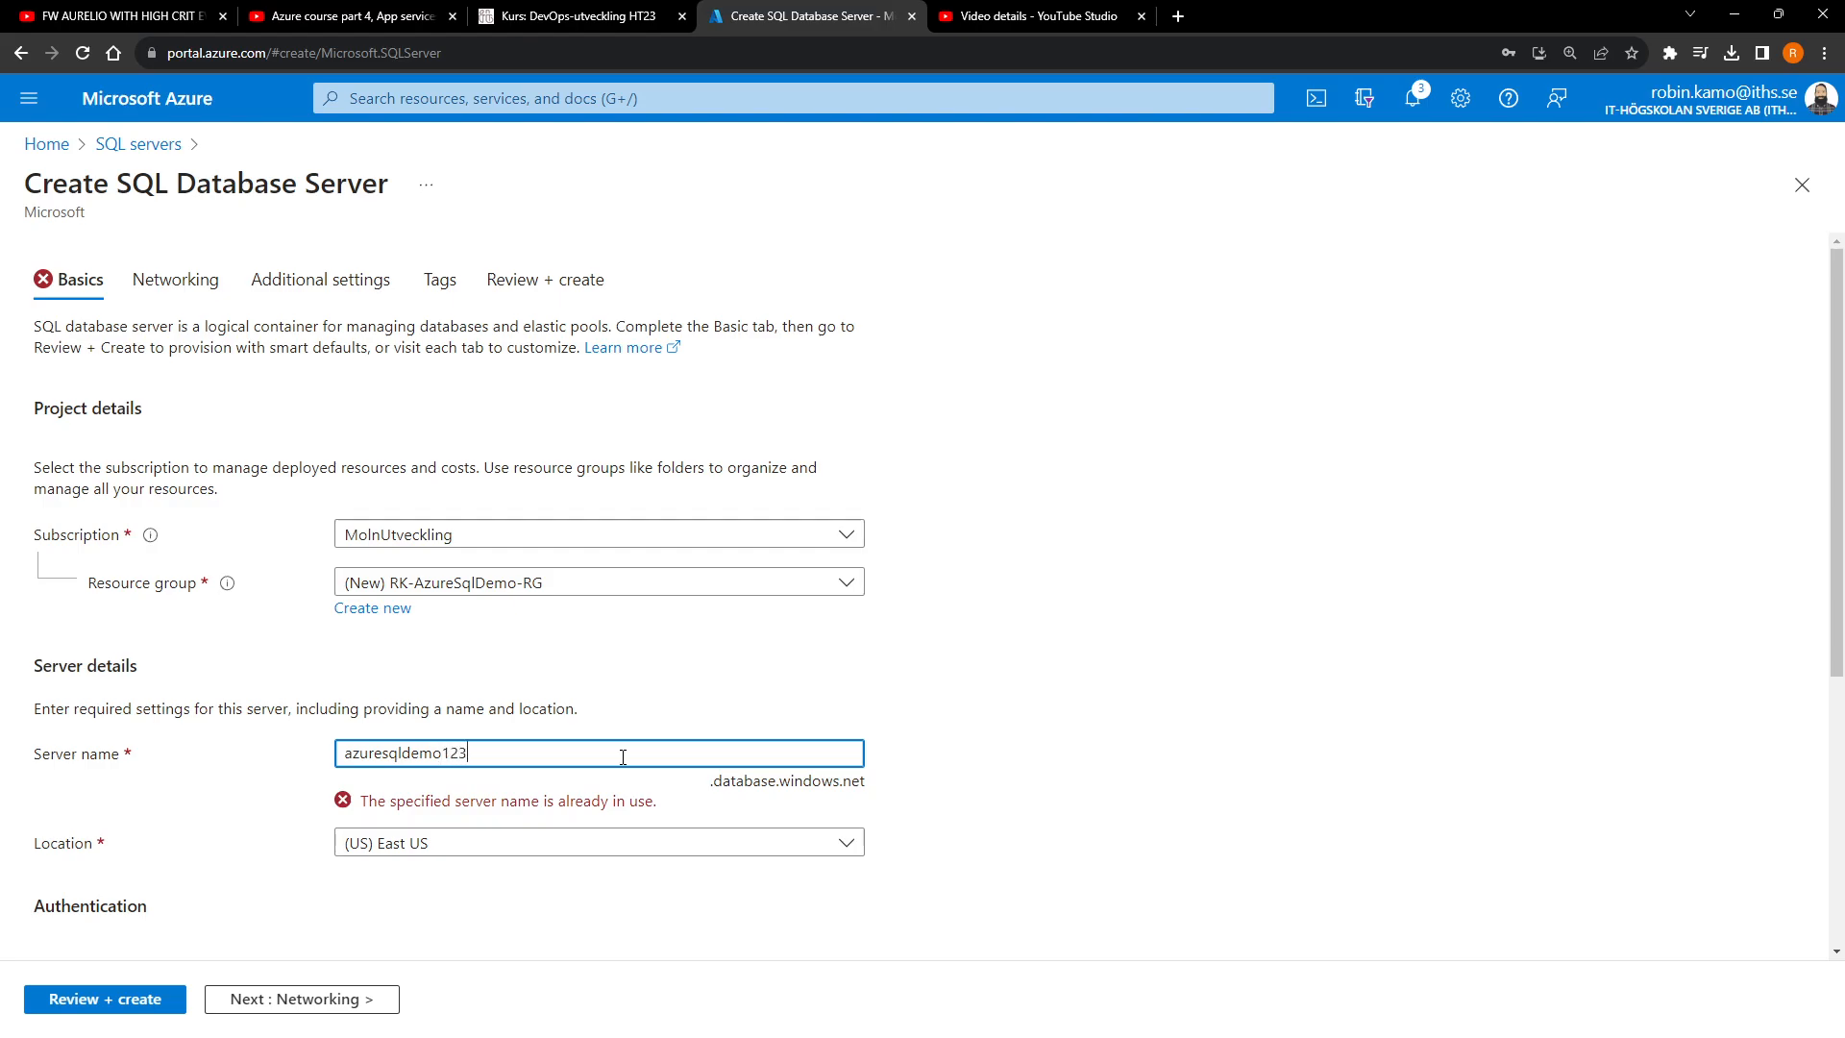
left_click(1105, 779)
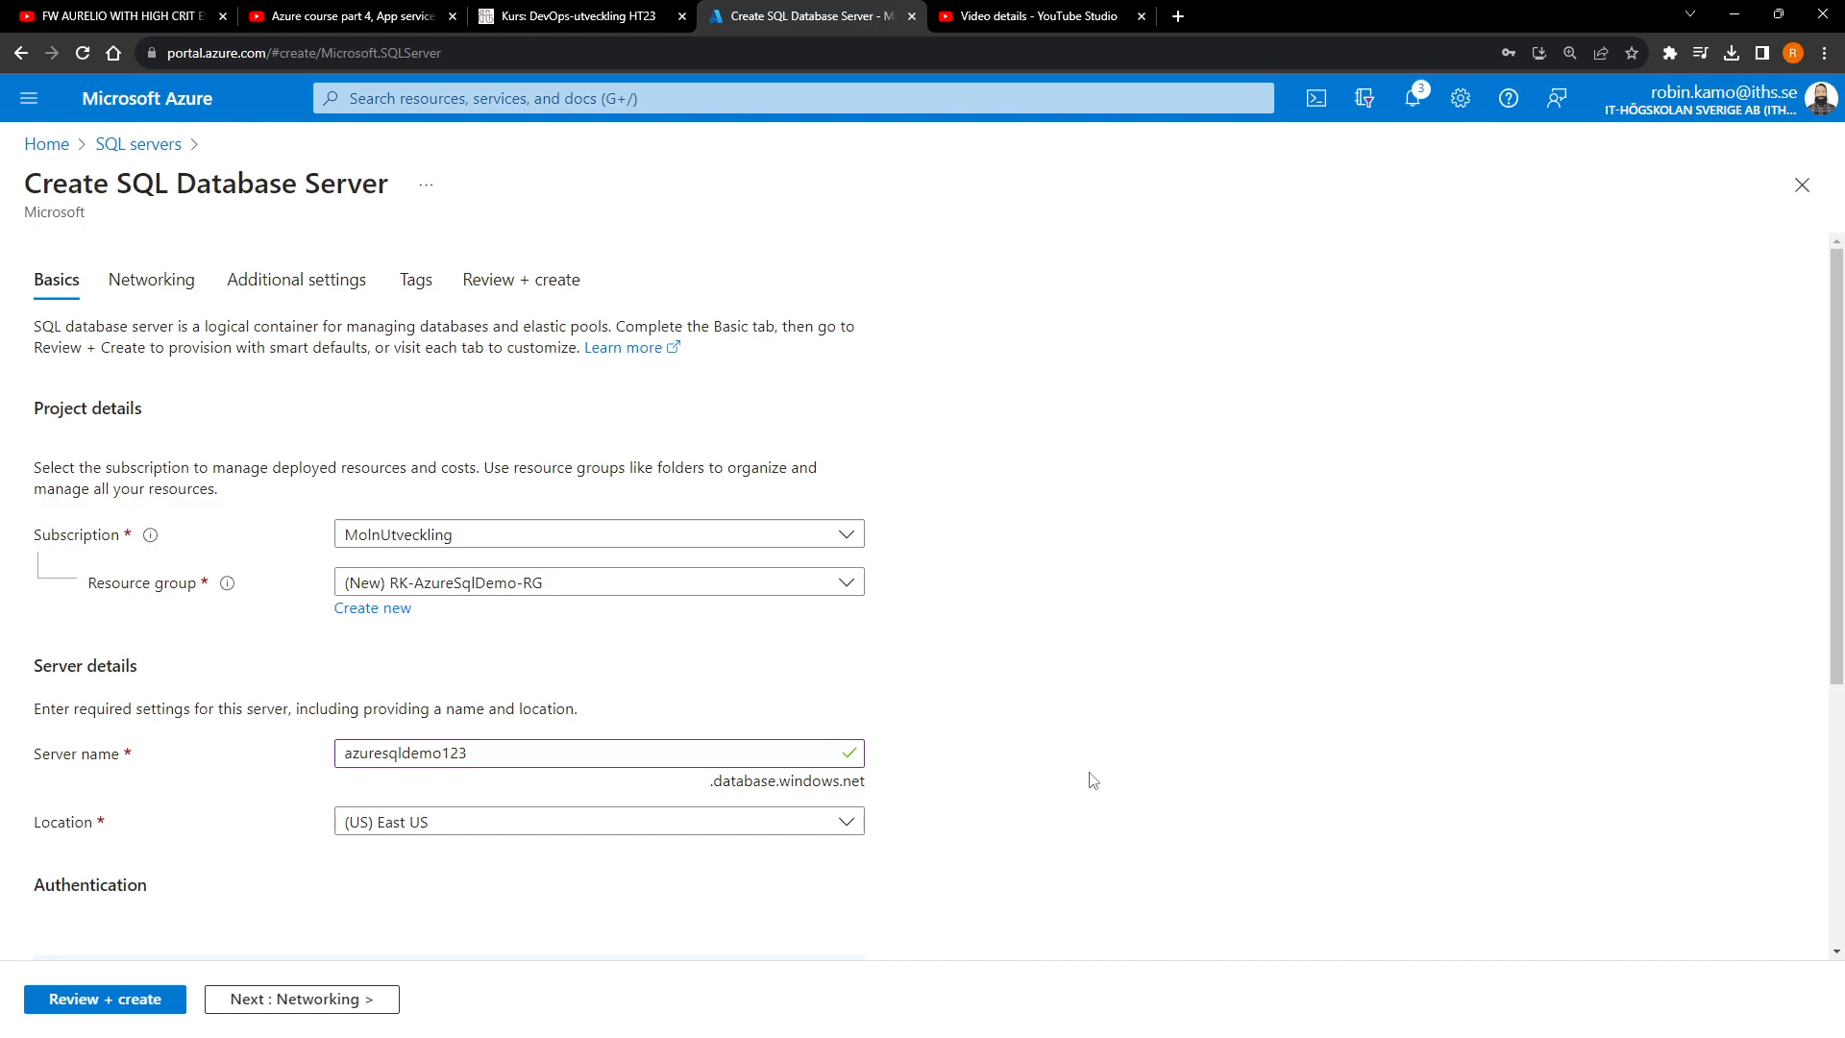
Set the server location to (Europe) West Europe.
scroll(696, 732, "down", 2)
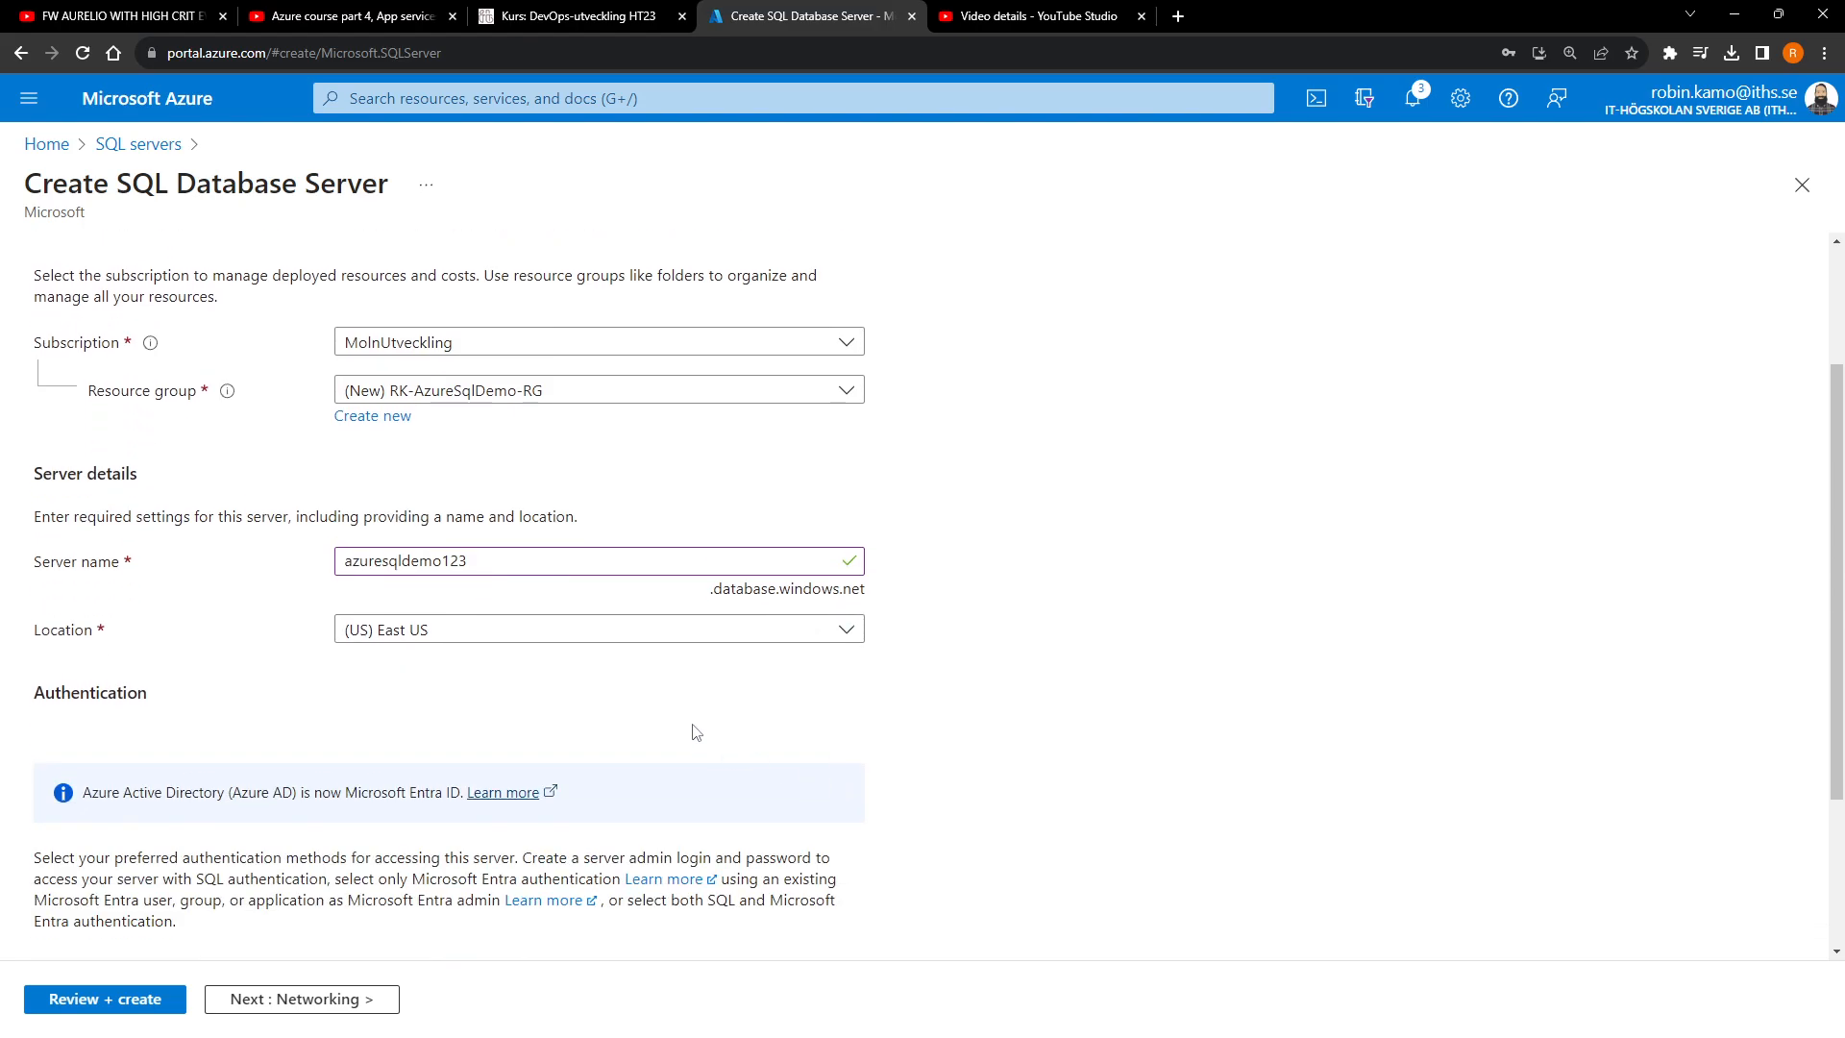
left_click(736, 629)
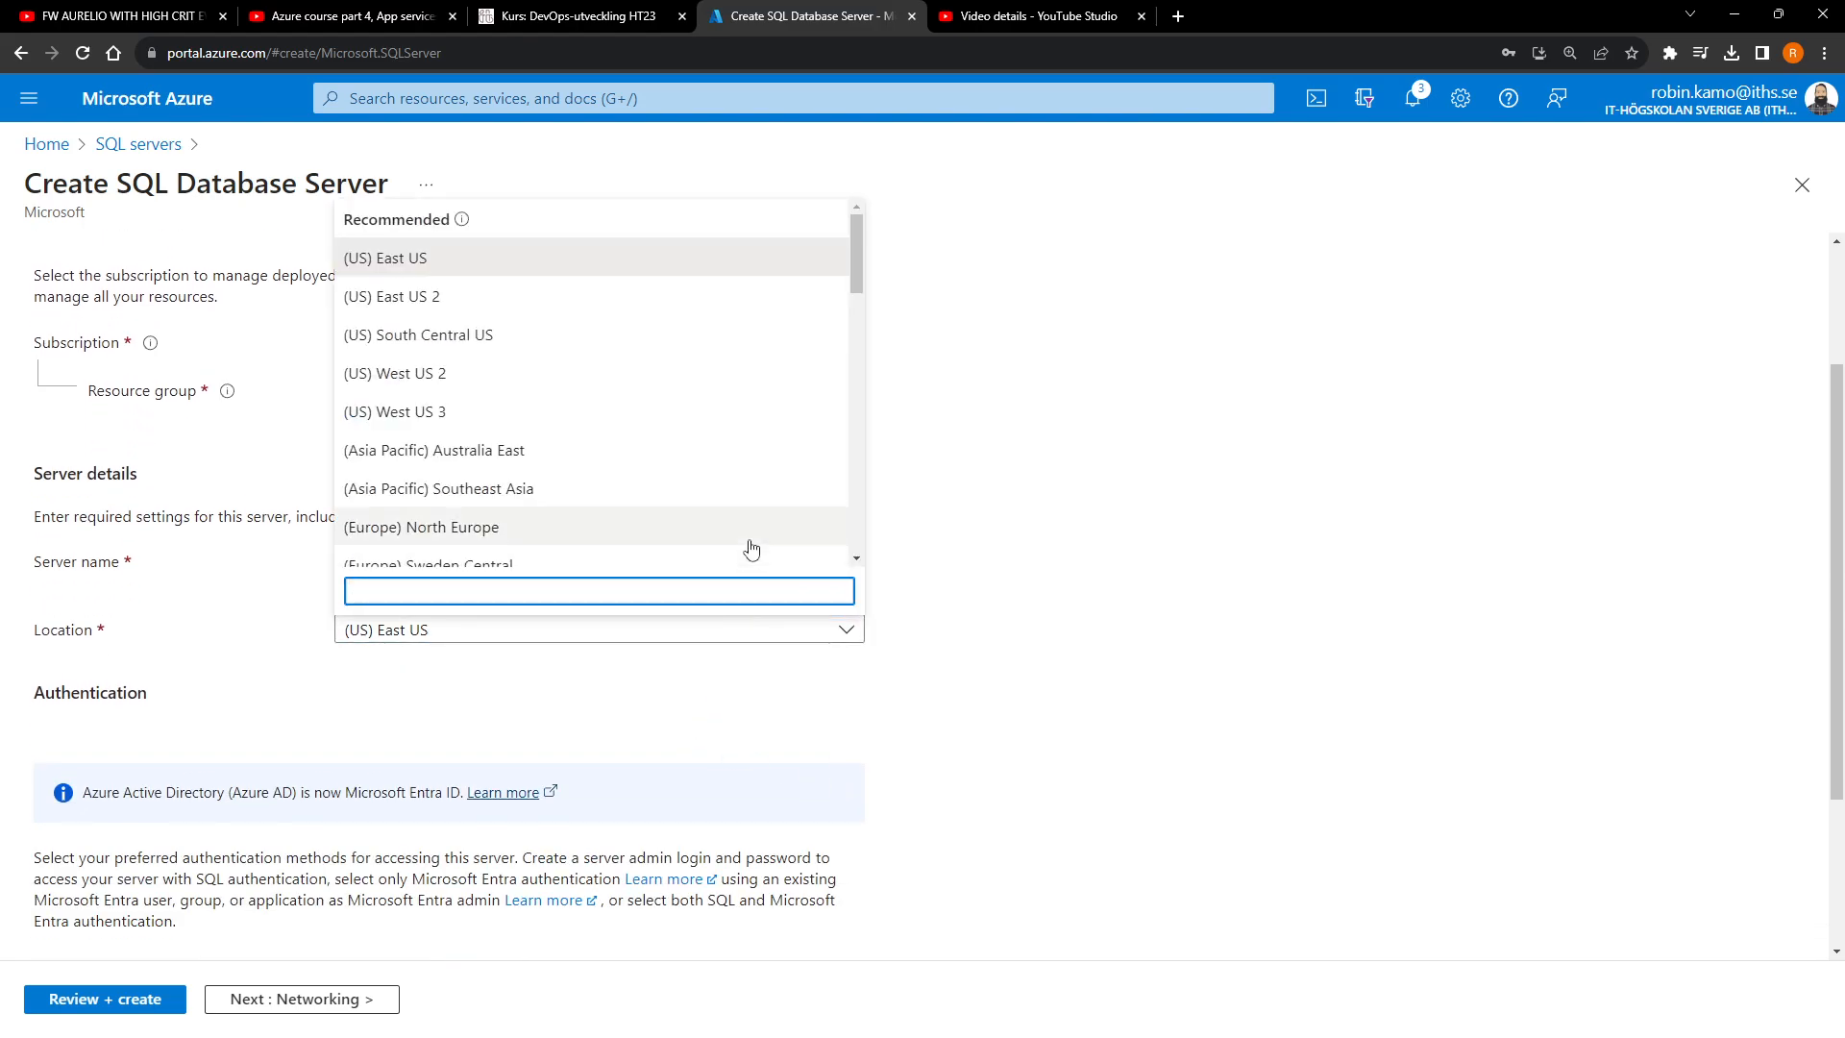
type("west")
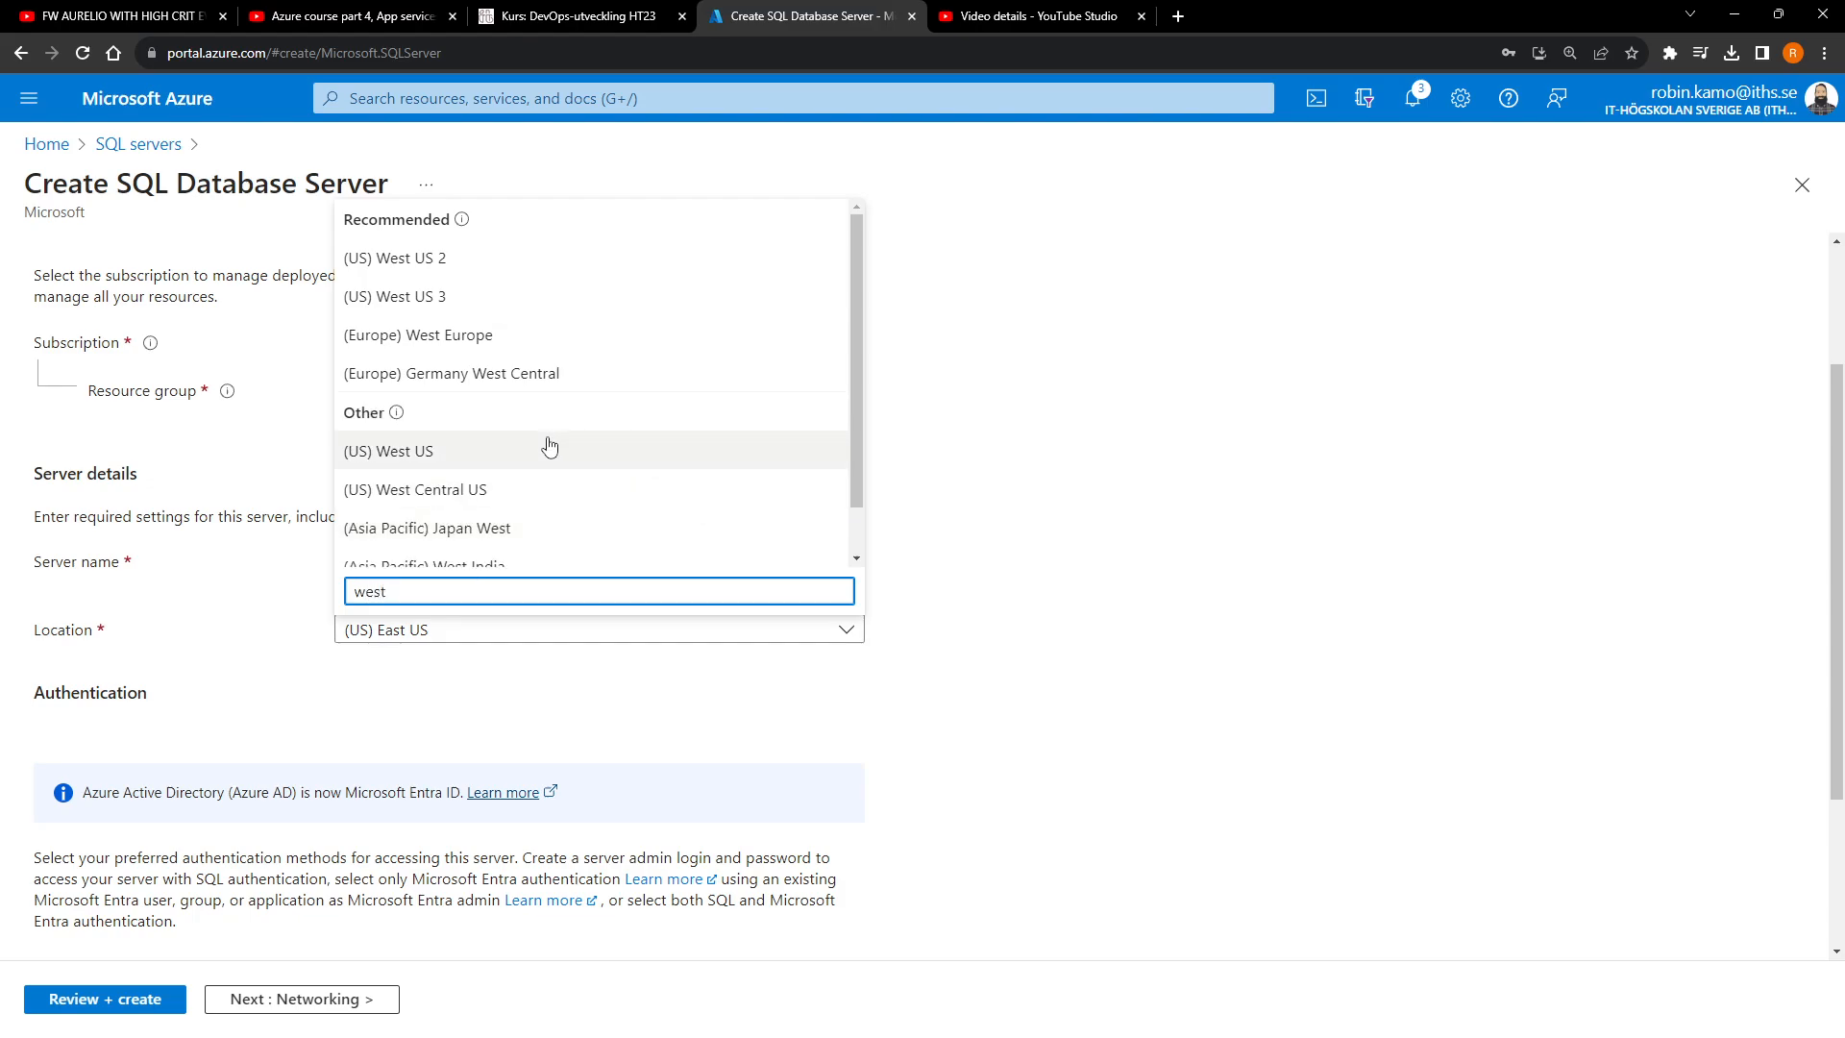
scroll(567, 452, "down", 1)
scroll(619, 384, "up", 1)
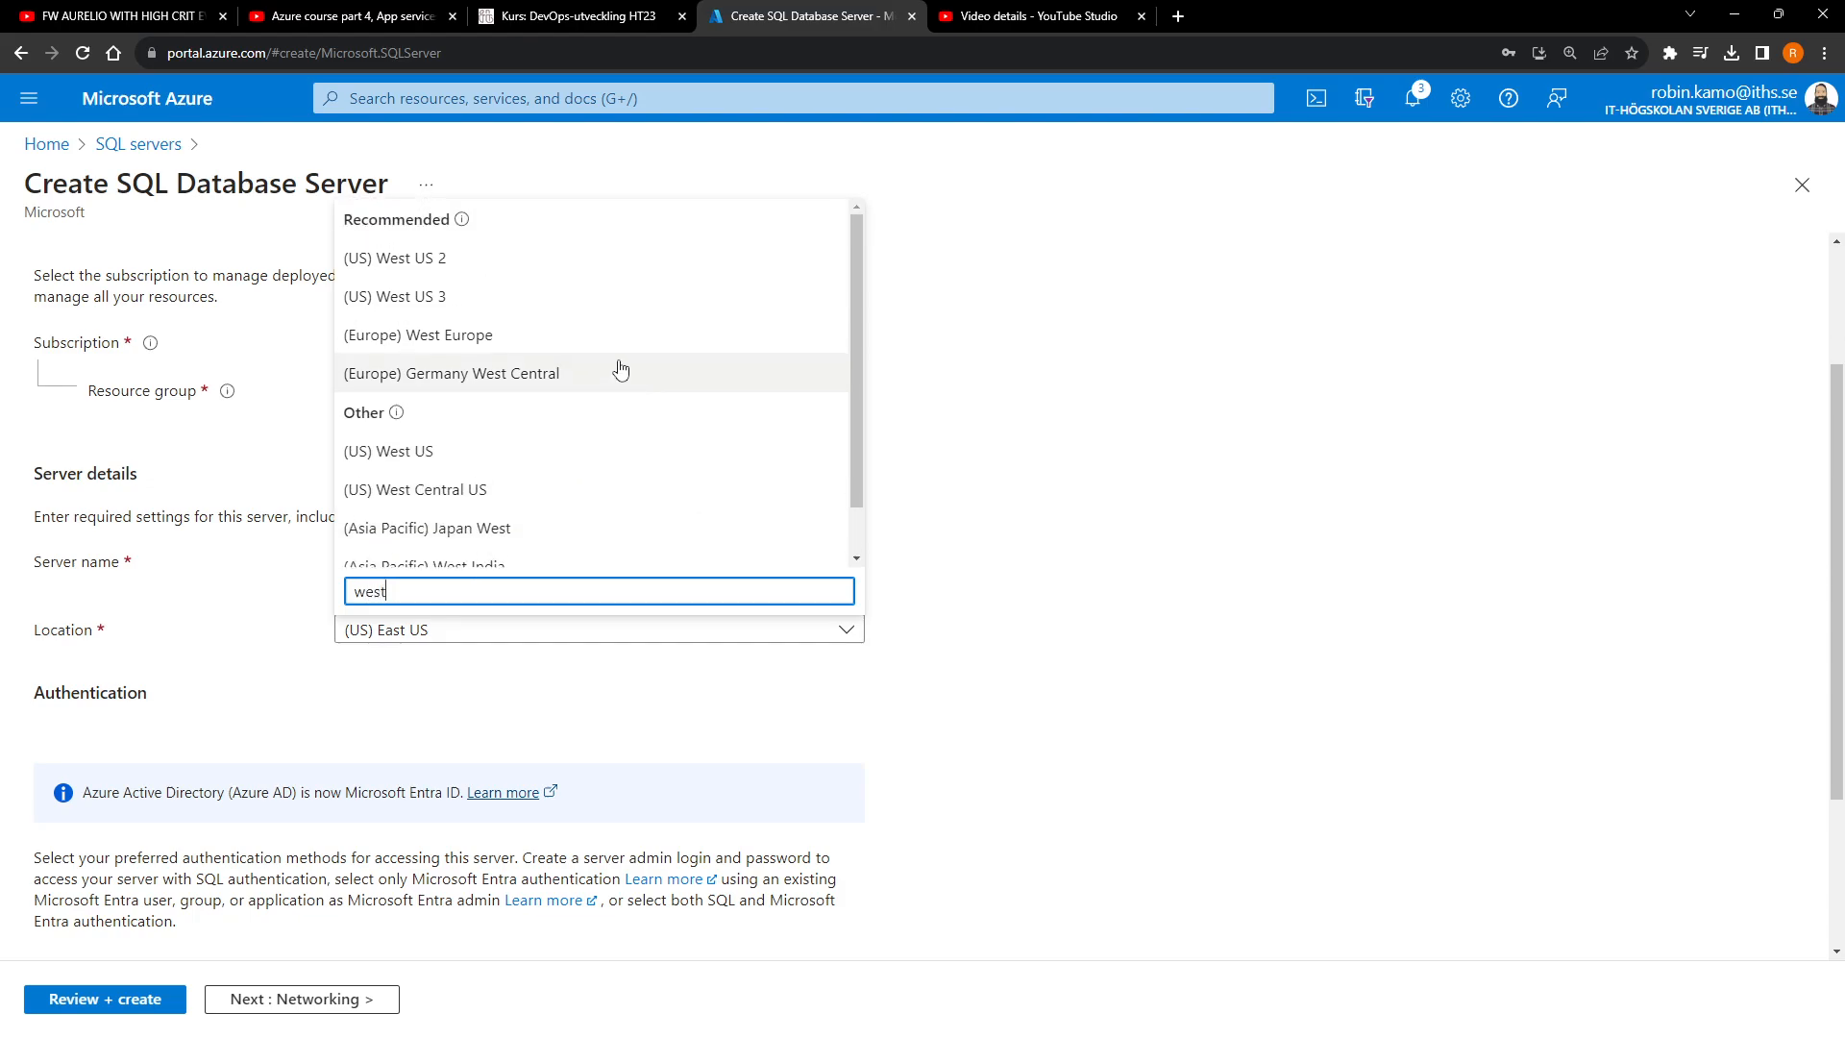
left_click(613, 342)
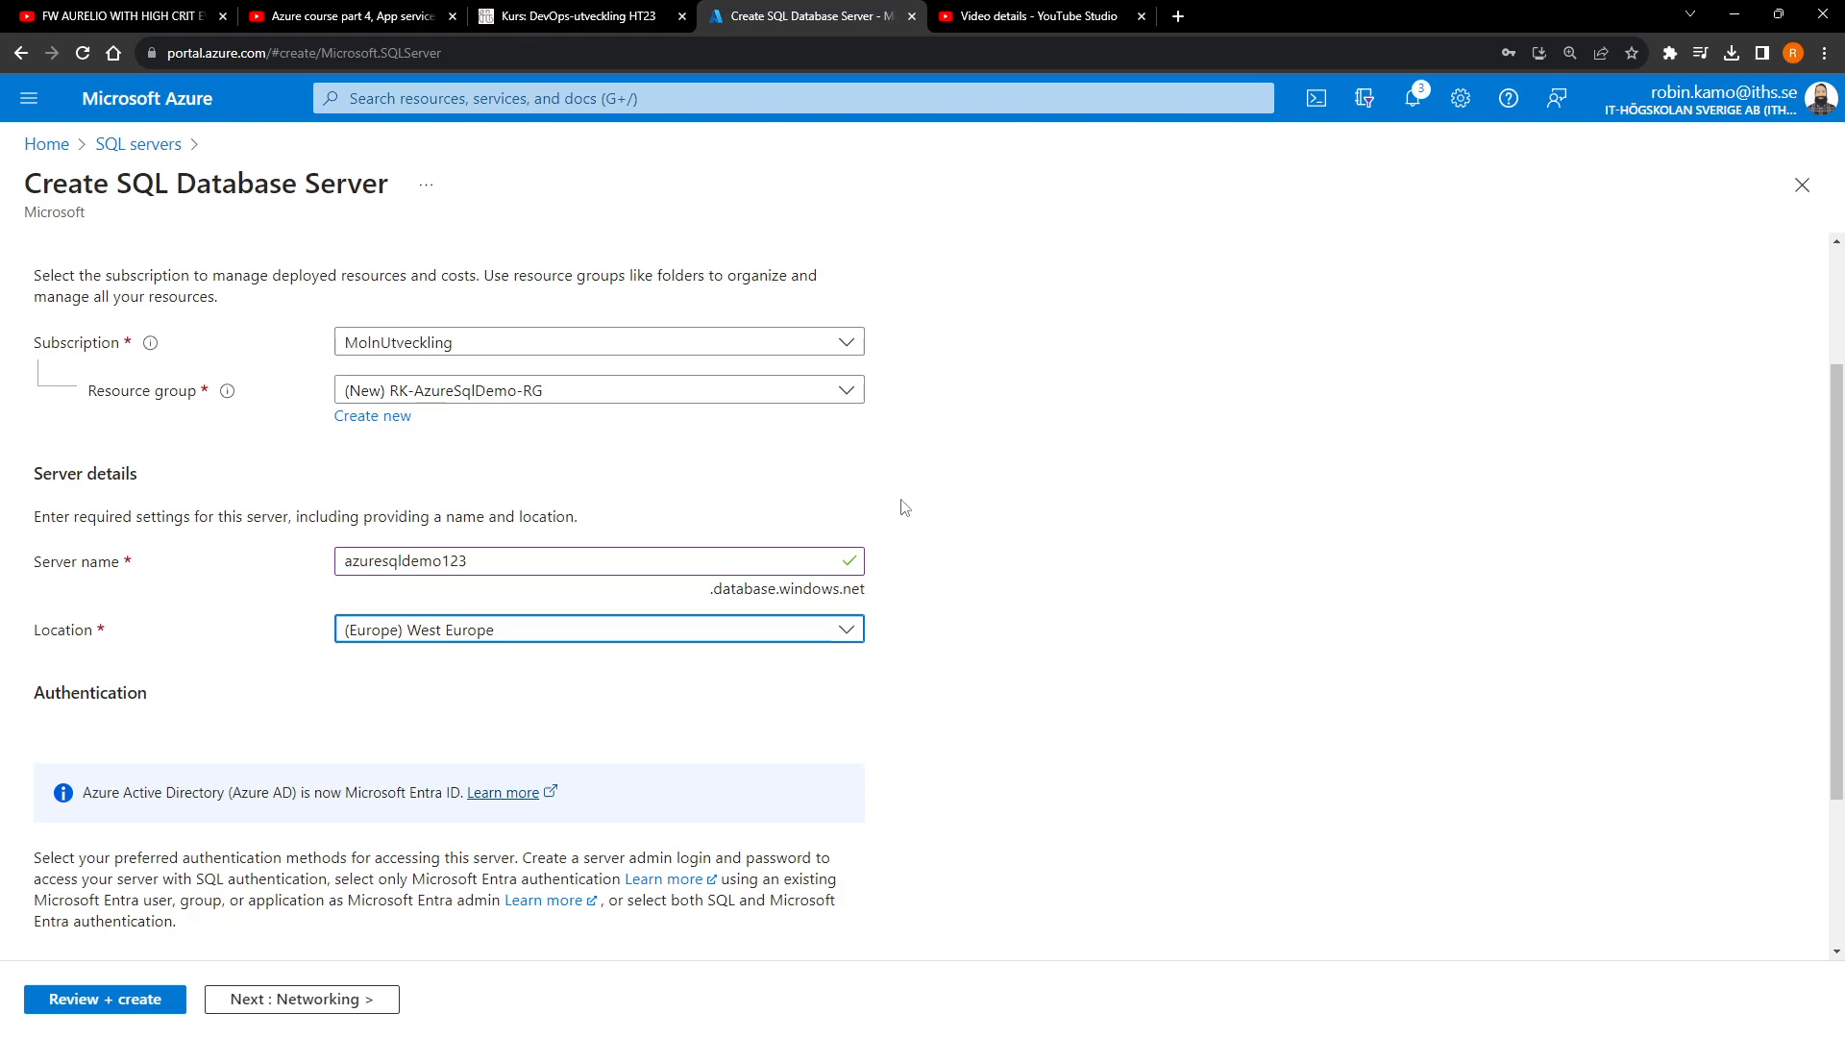
Choose SQL authentication as the authentication method.
scroll(931, 486, "down", 2)
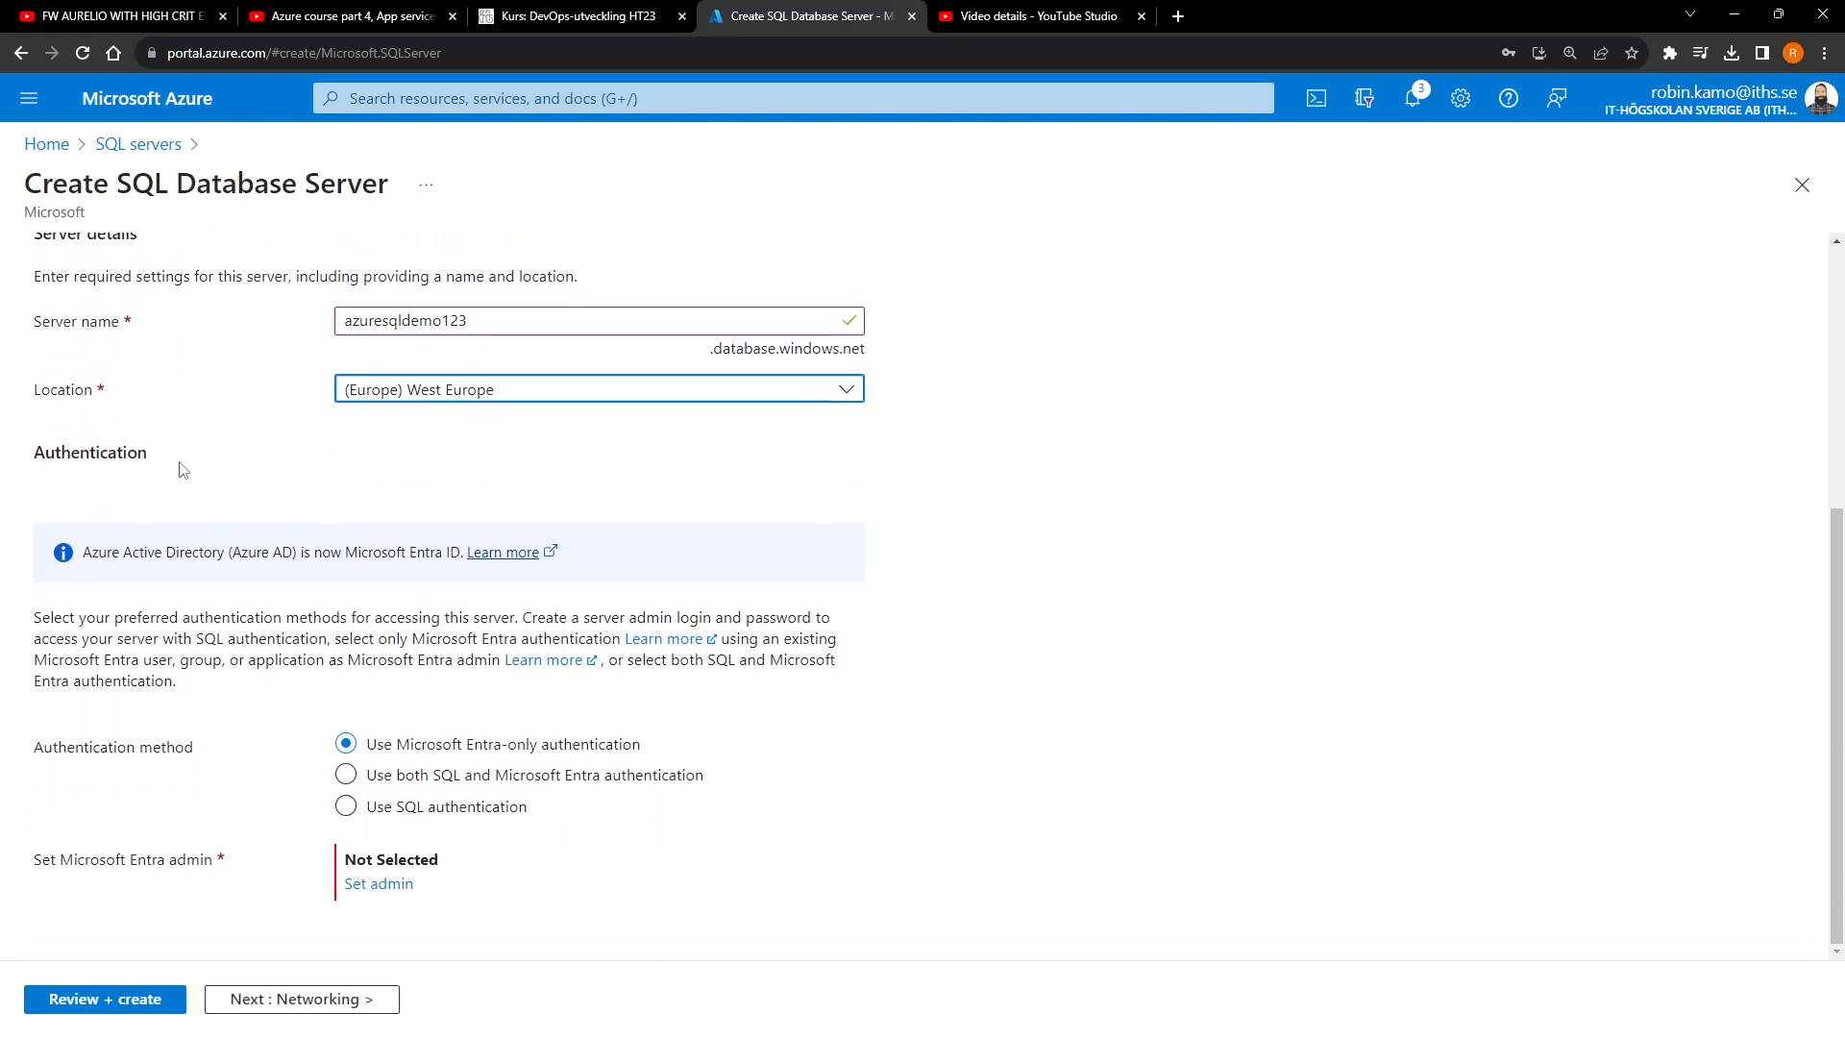
left_click_drag(165, 454, 15, 454)
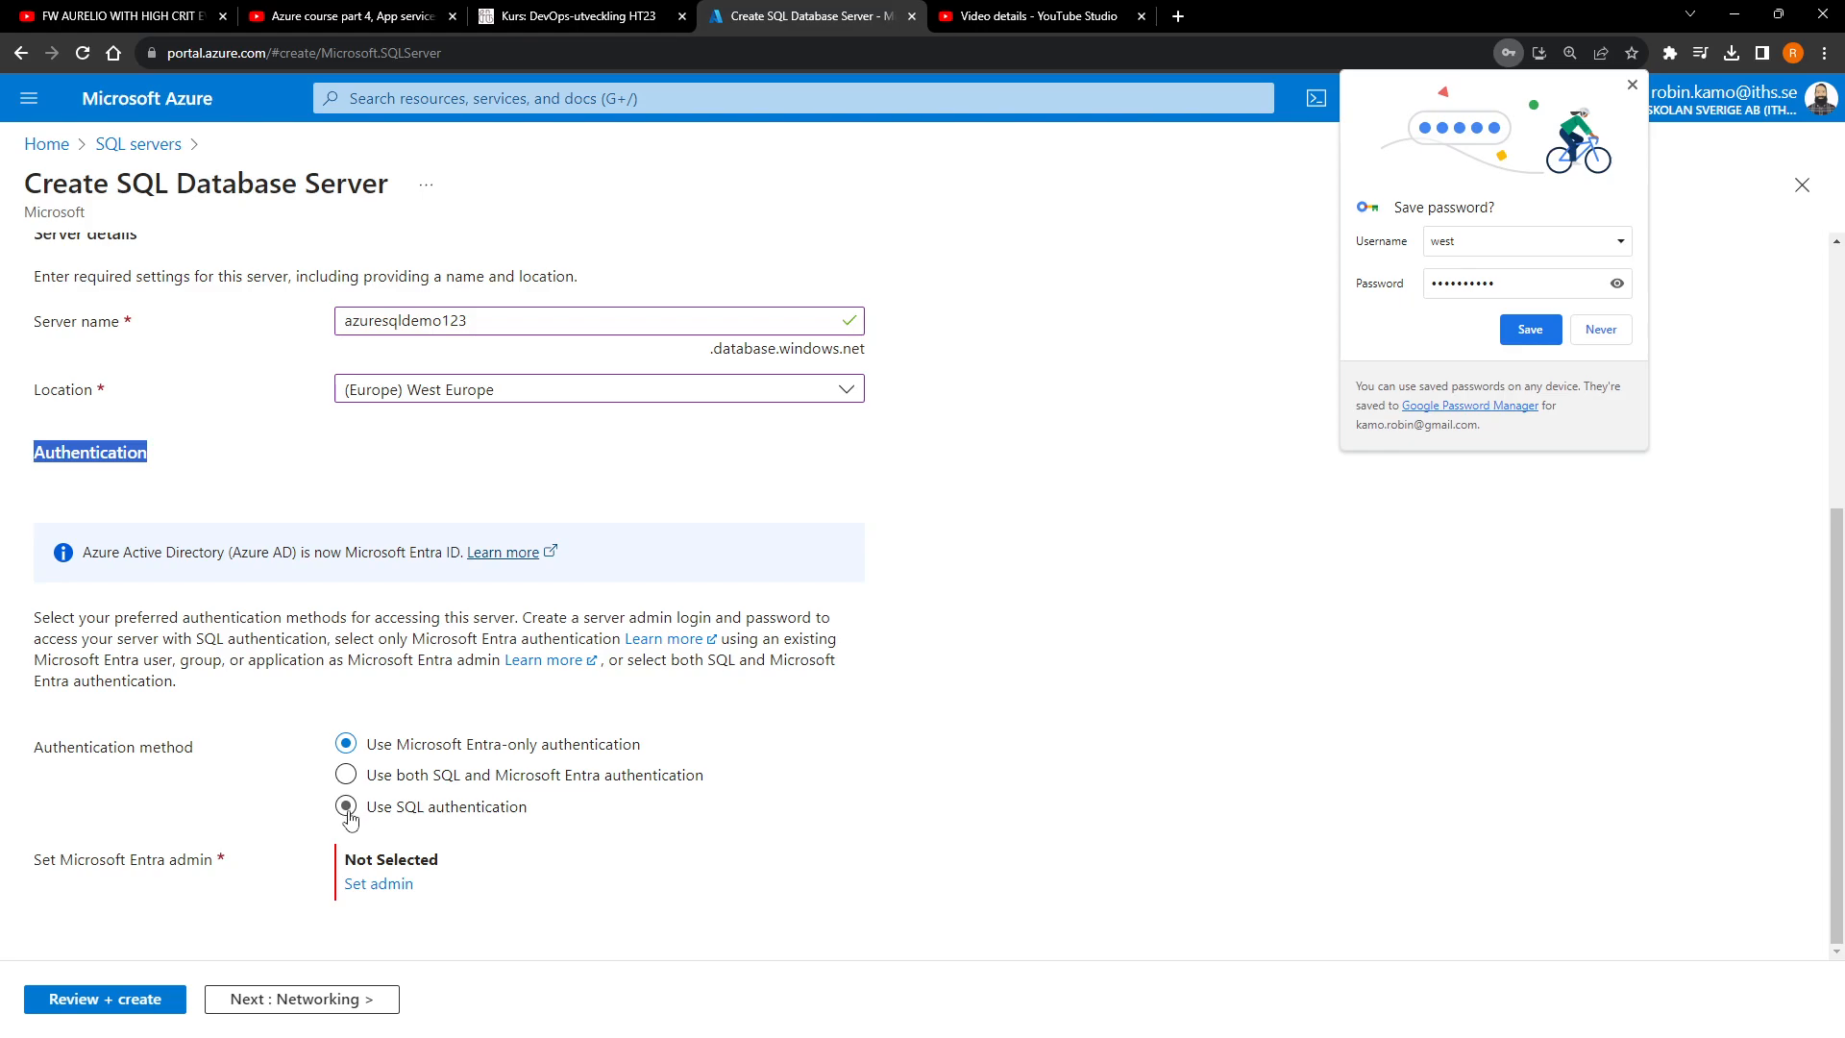
left_click(393, 810)
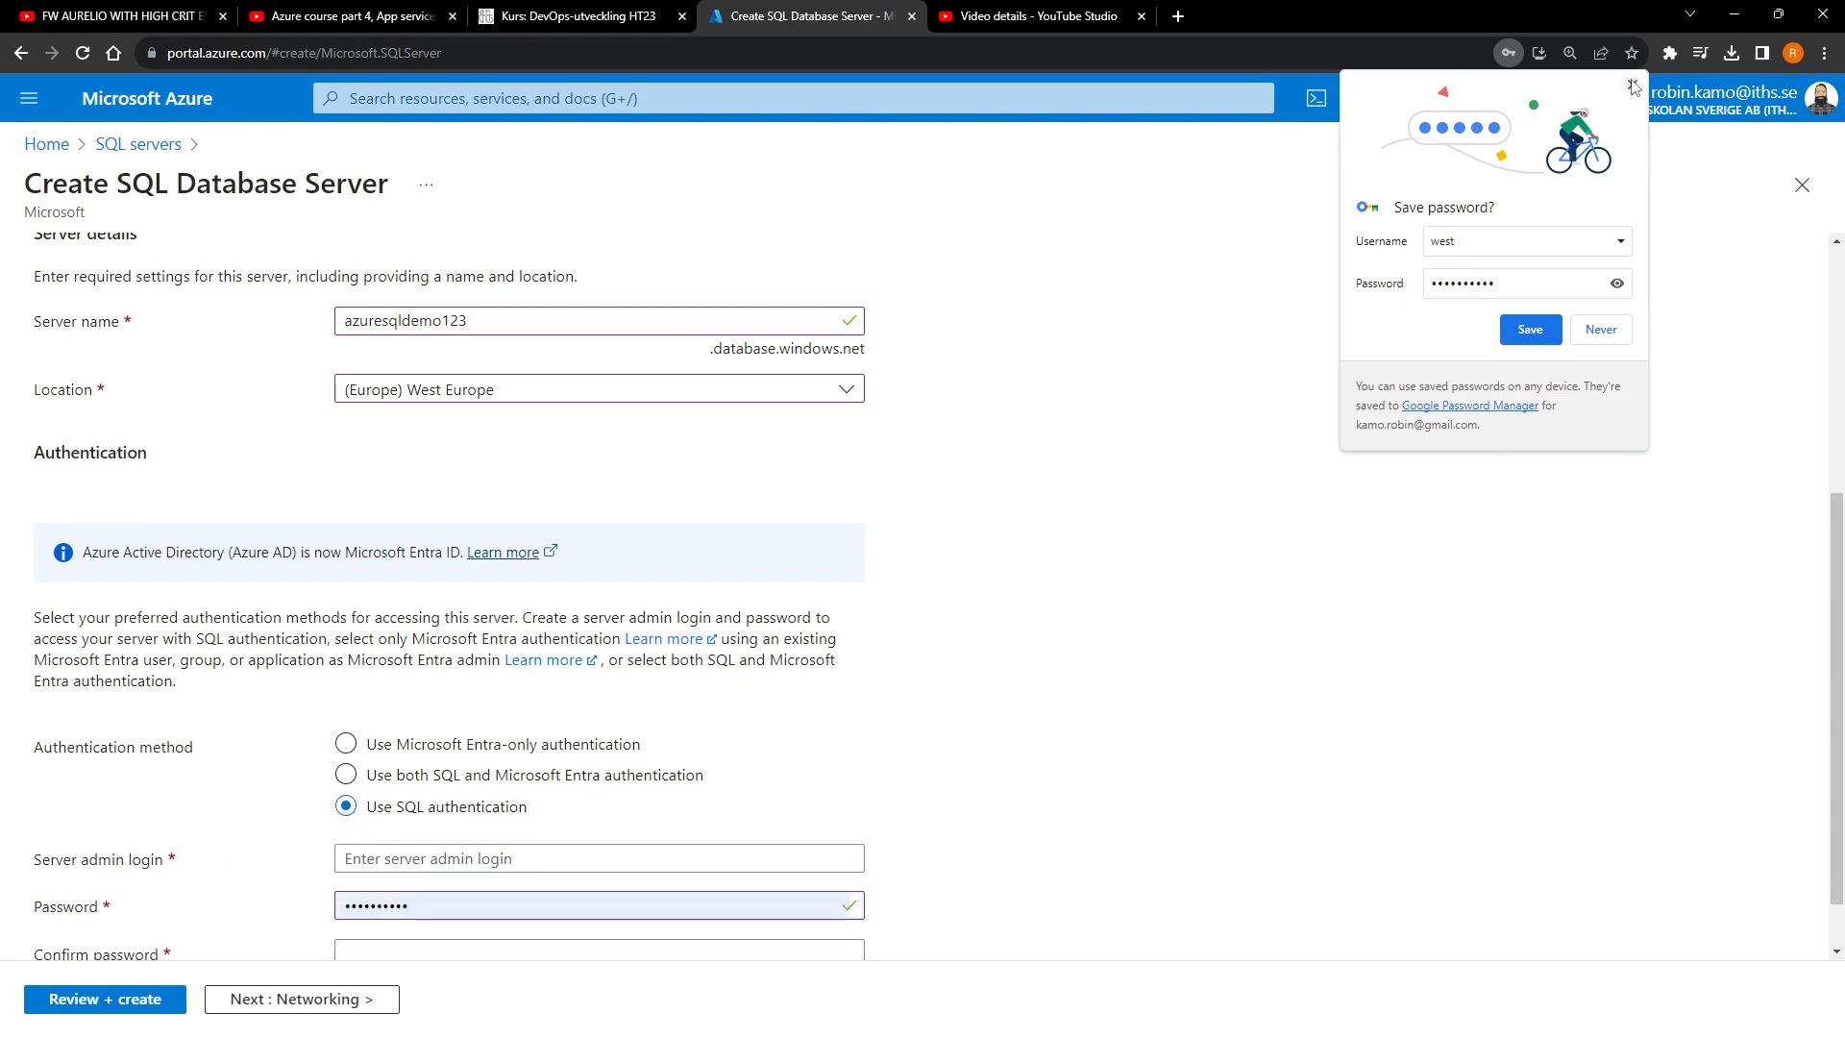
Enter azureadmin as the server admin login.
scroll(423, 798, "down", 1)
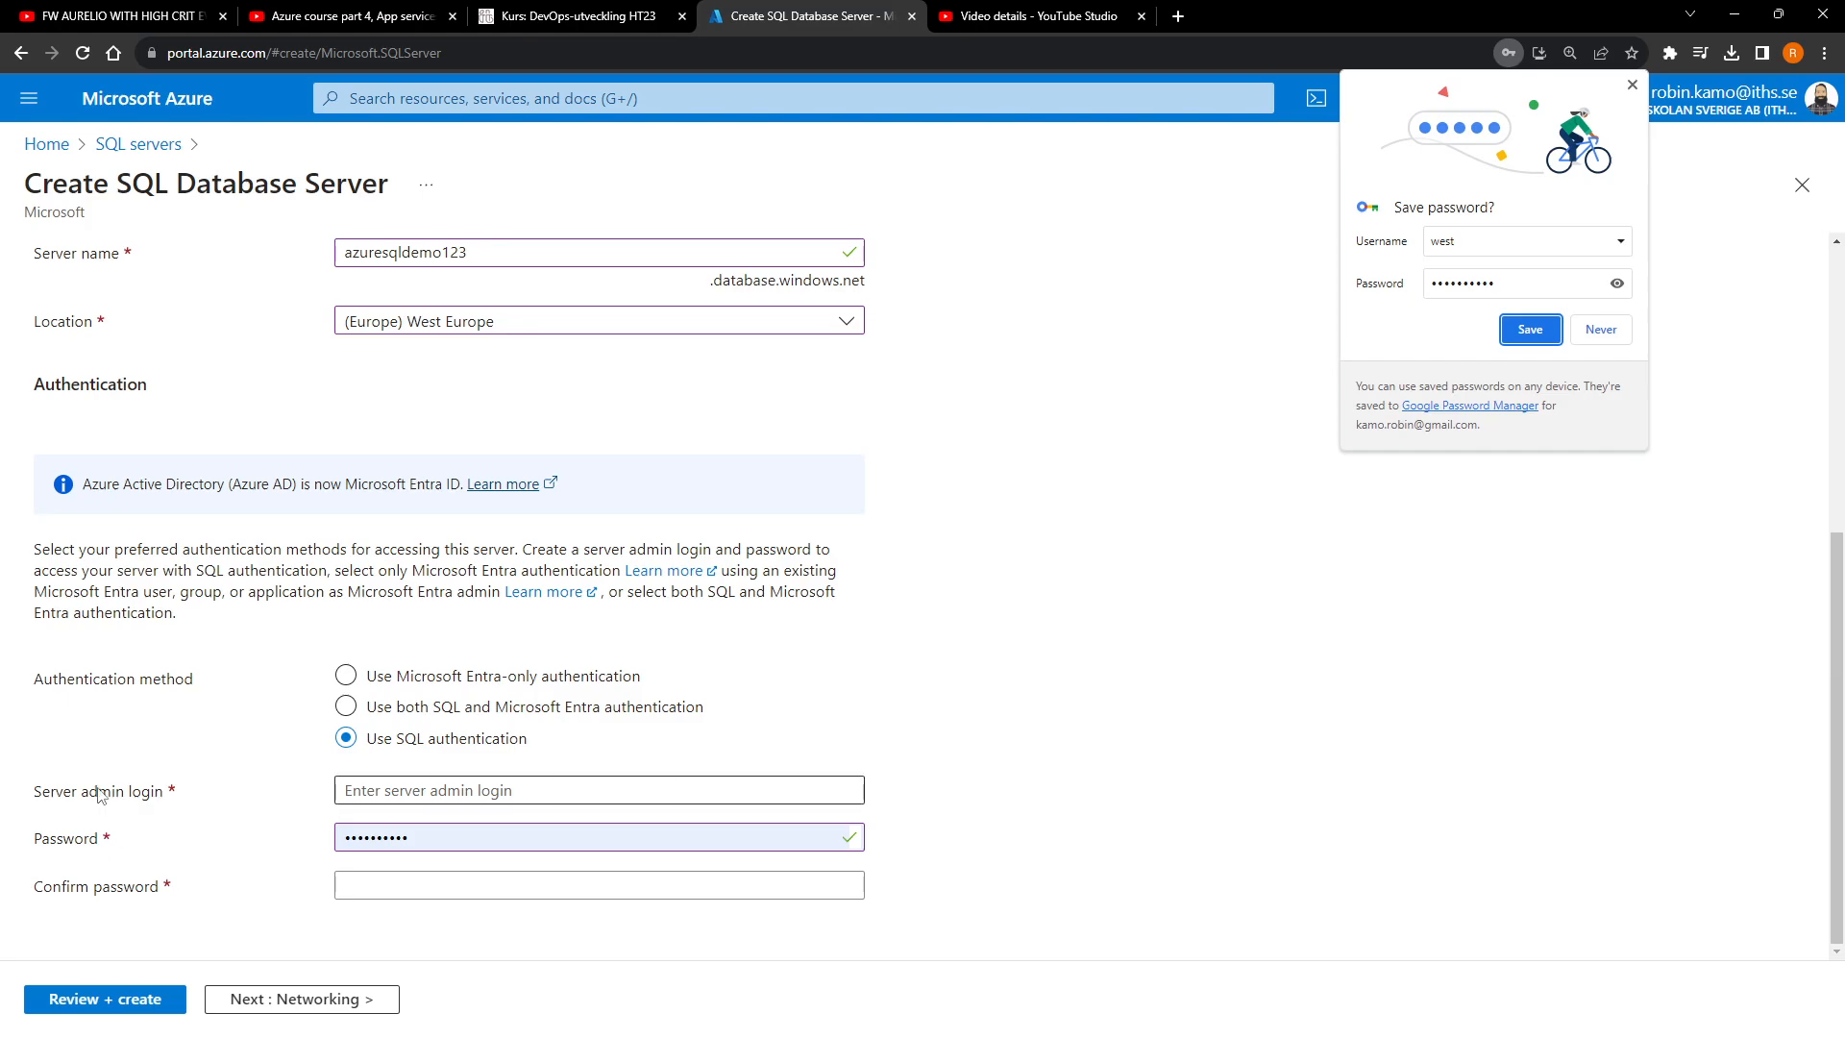
left_click_drag(38, 791, 164, 793)
left_click(382, 799)
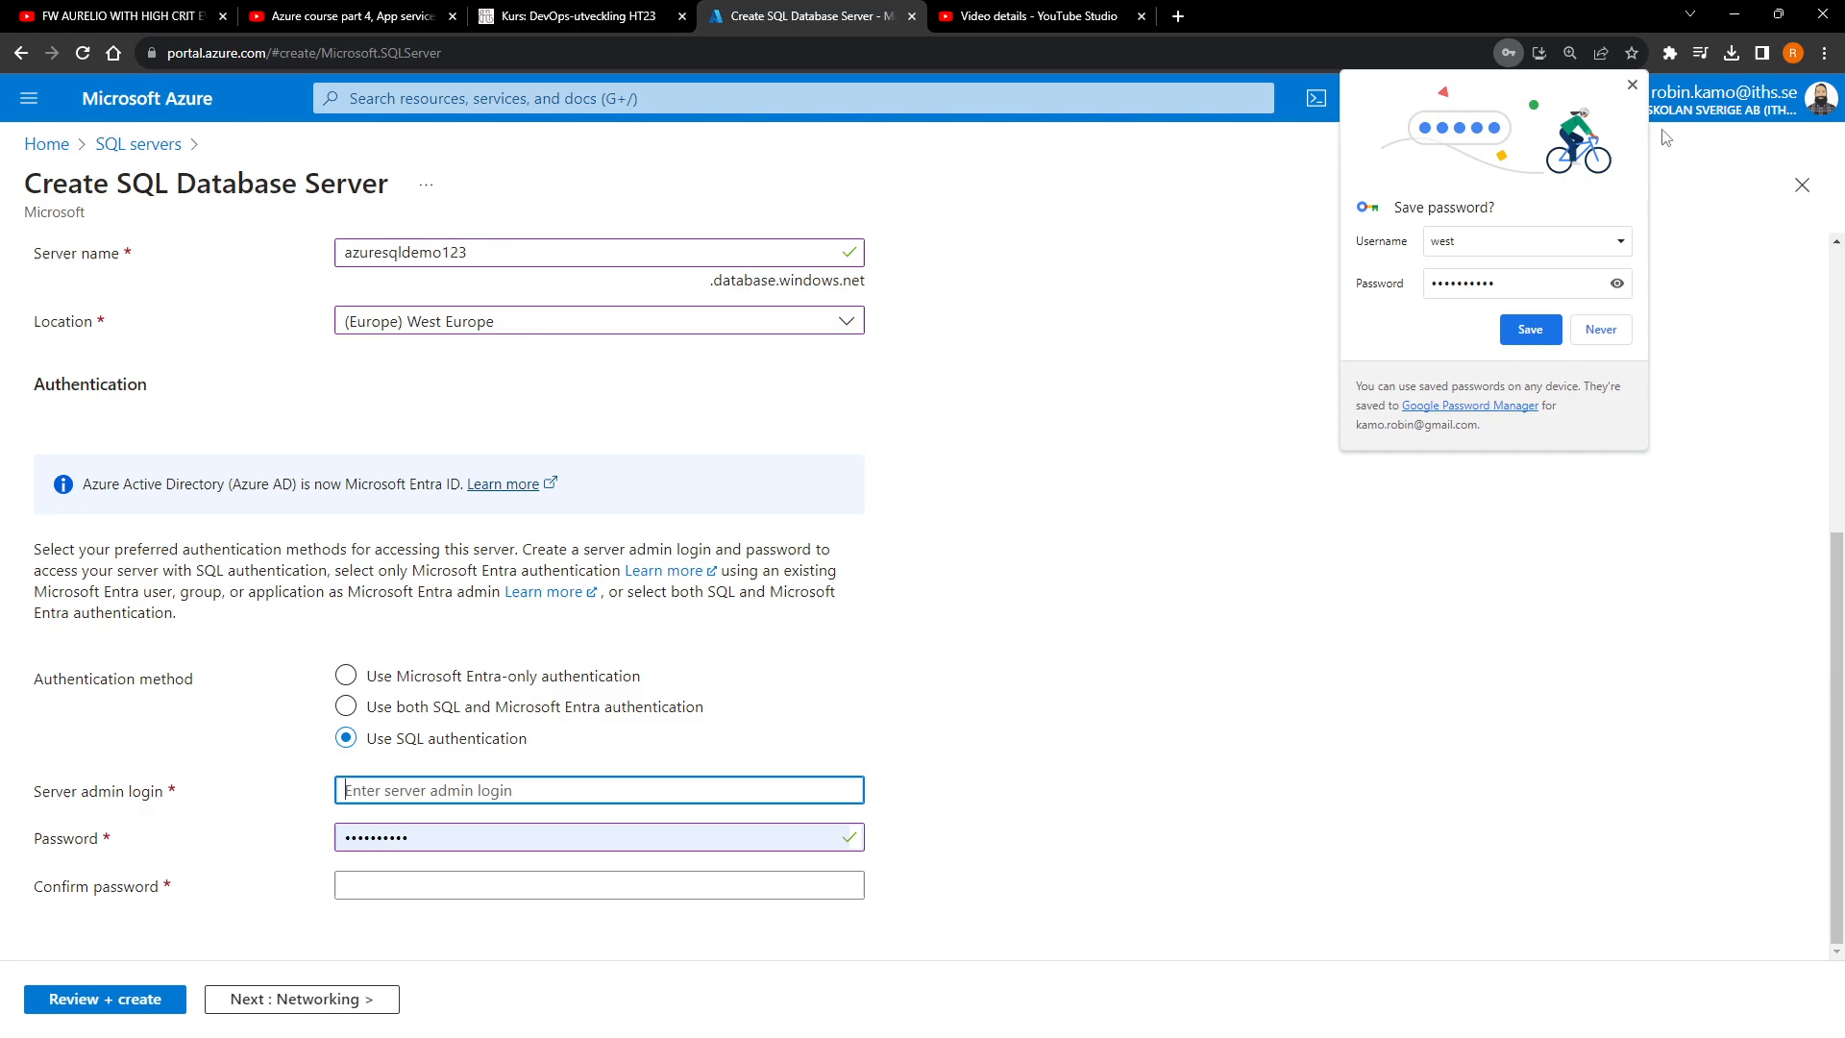
left_click(1631, 84)
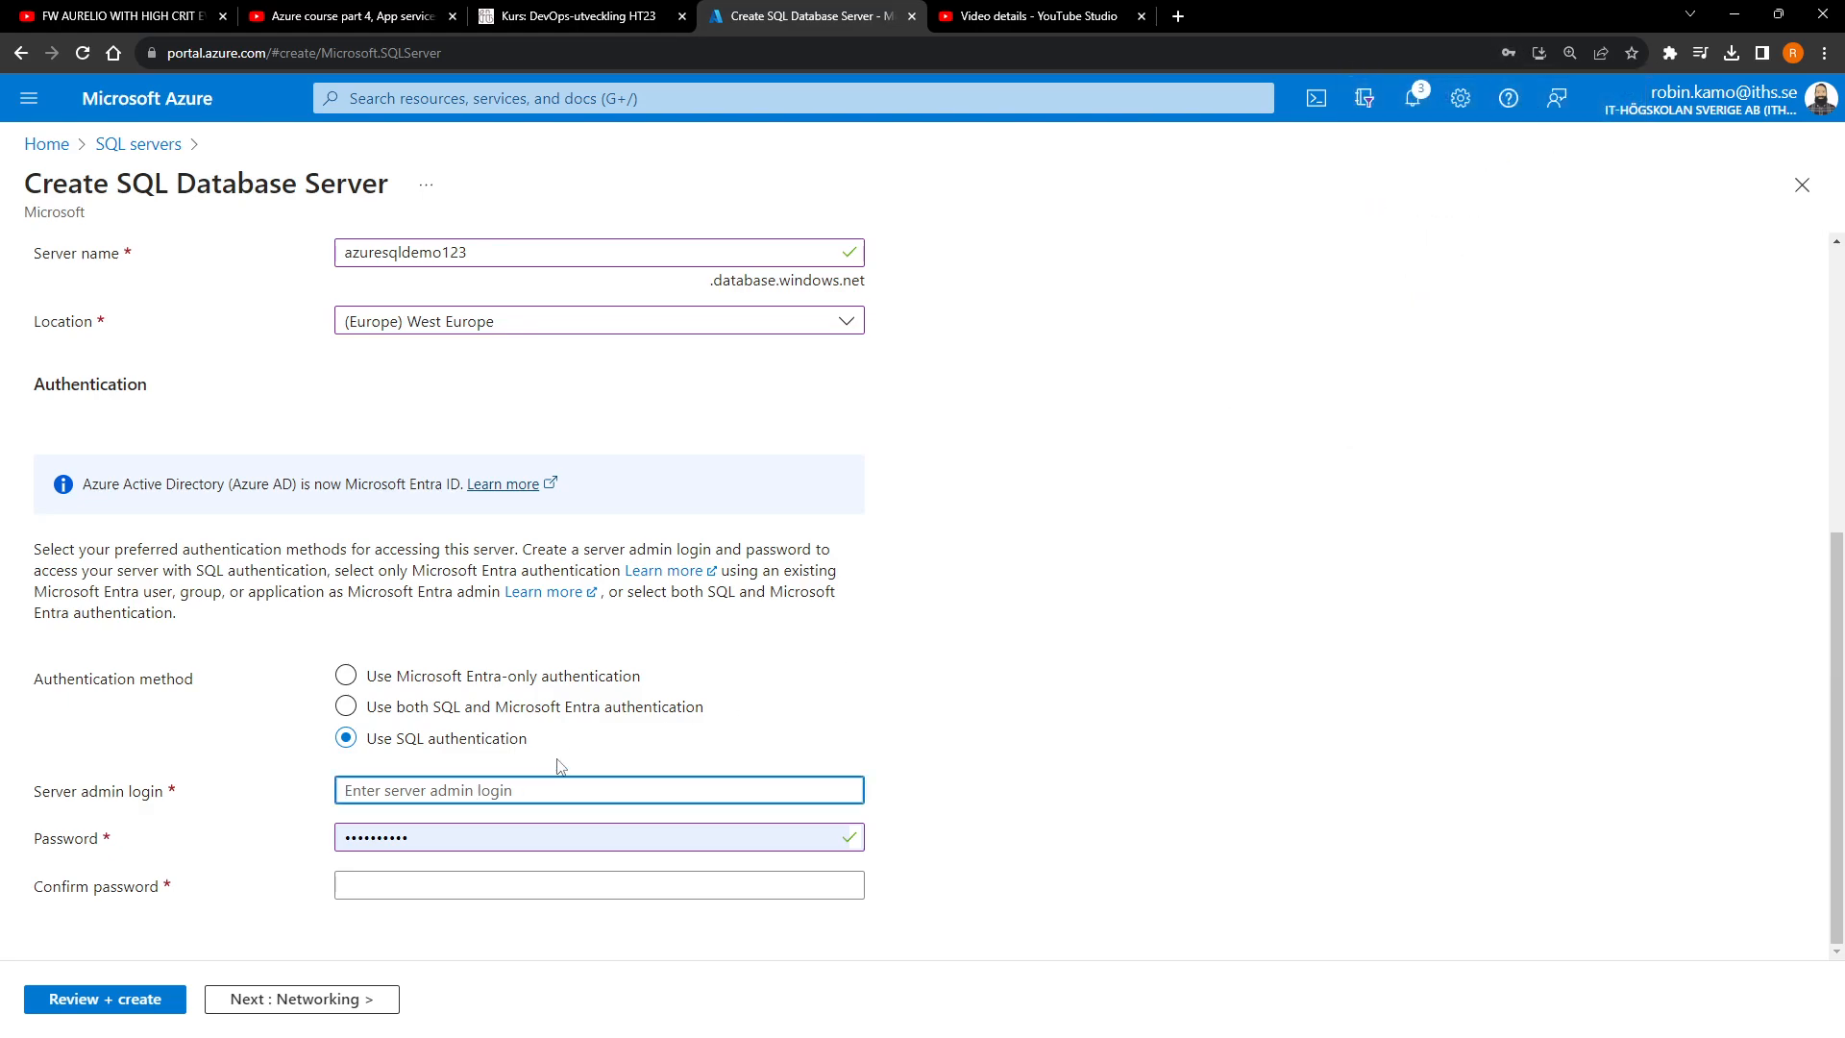
type("azureadmin")
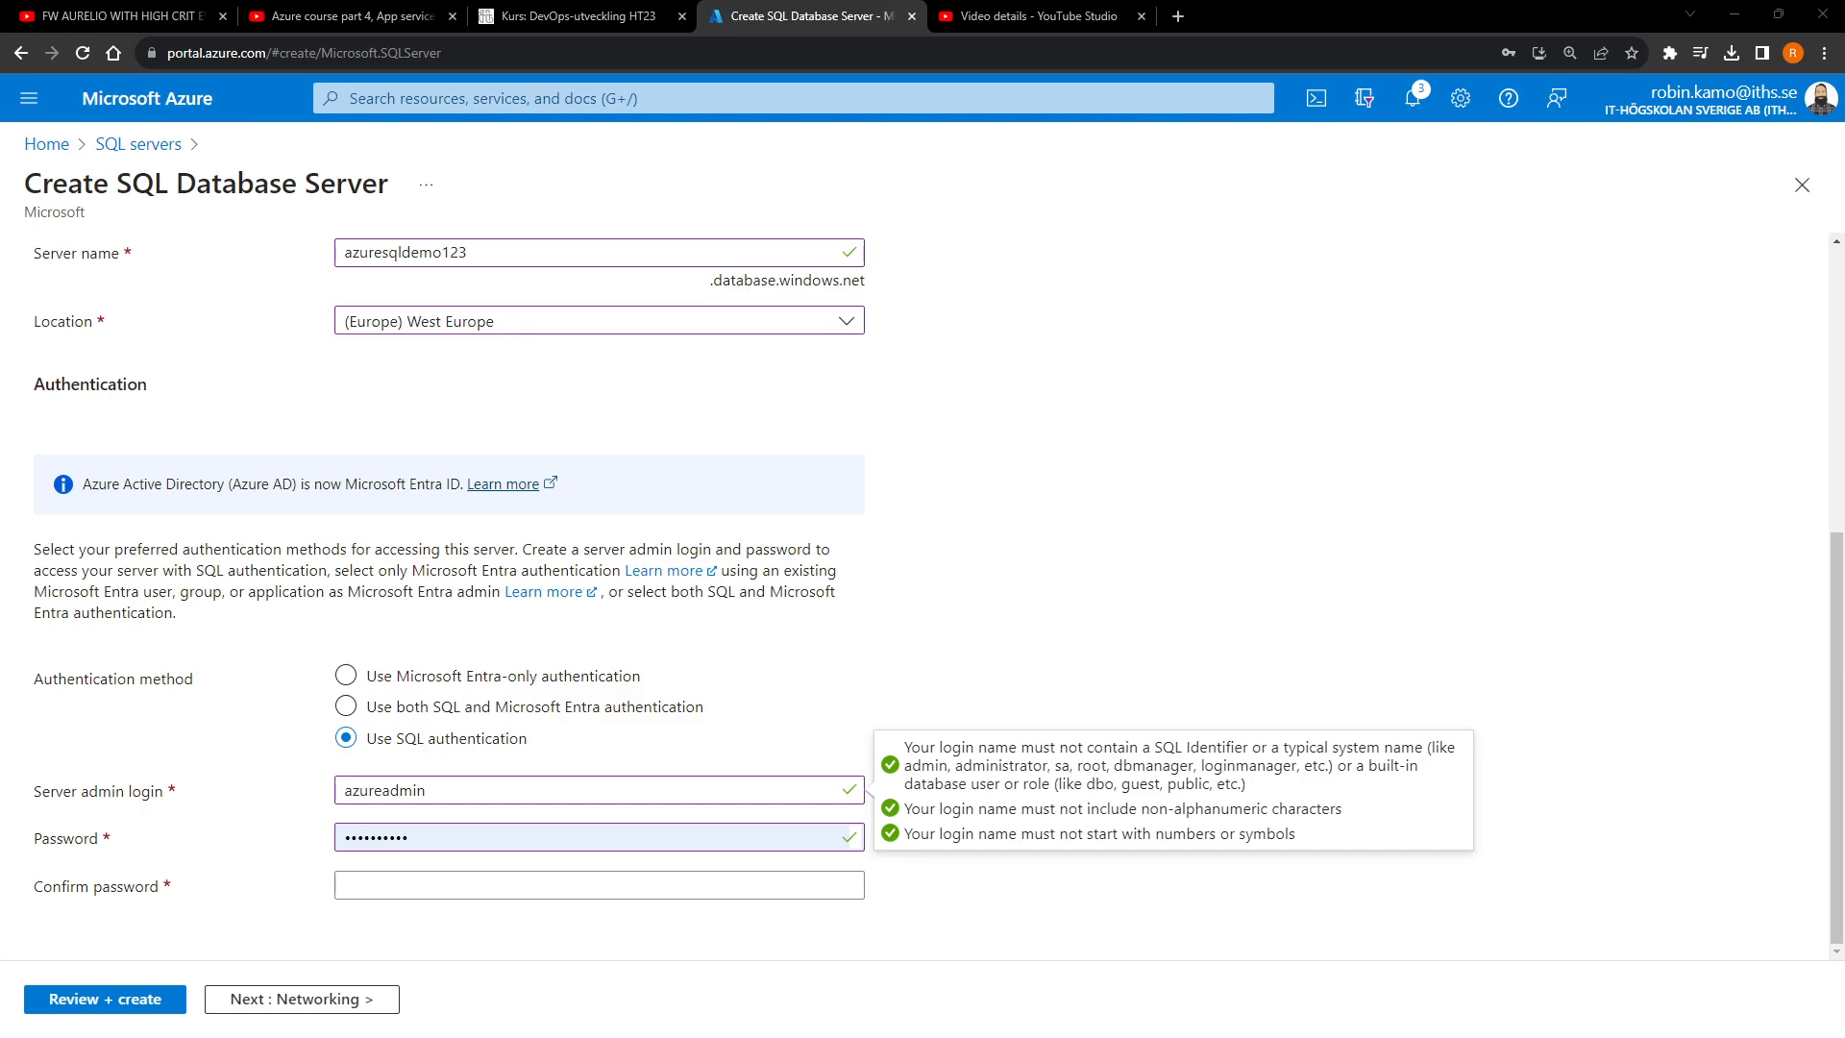
Switch to Notepad and write down the admin login azureadmin.
left_click_drag(769, 1037, 1302, 159)
double_click(448, 788)
left_click(1070, 358)
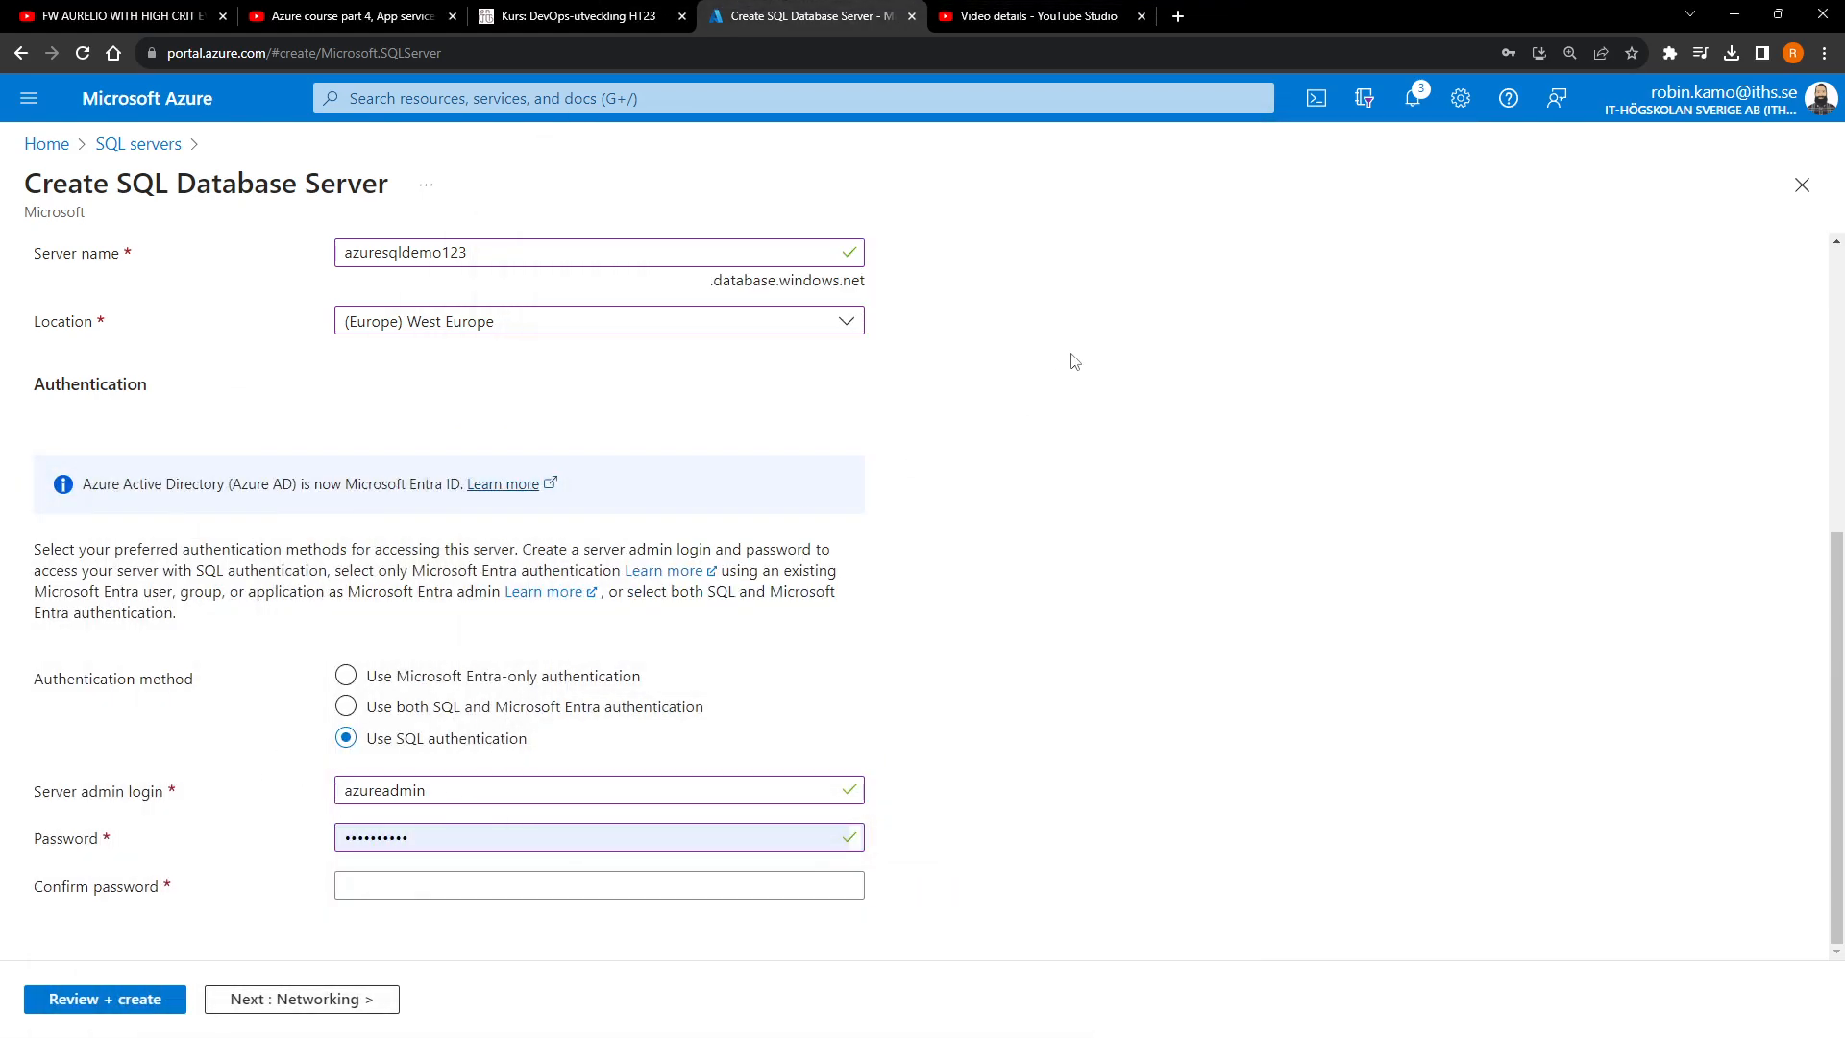
key("alt+Tab")
type("azureadmin")
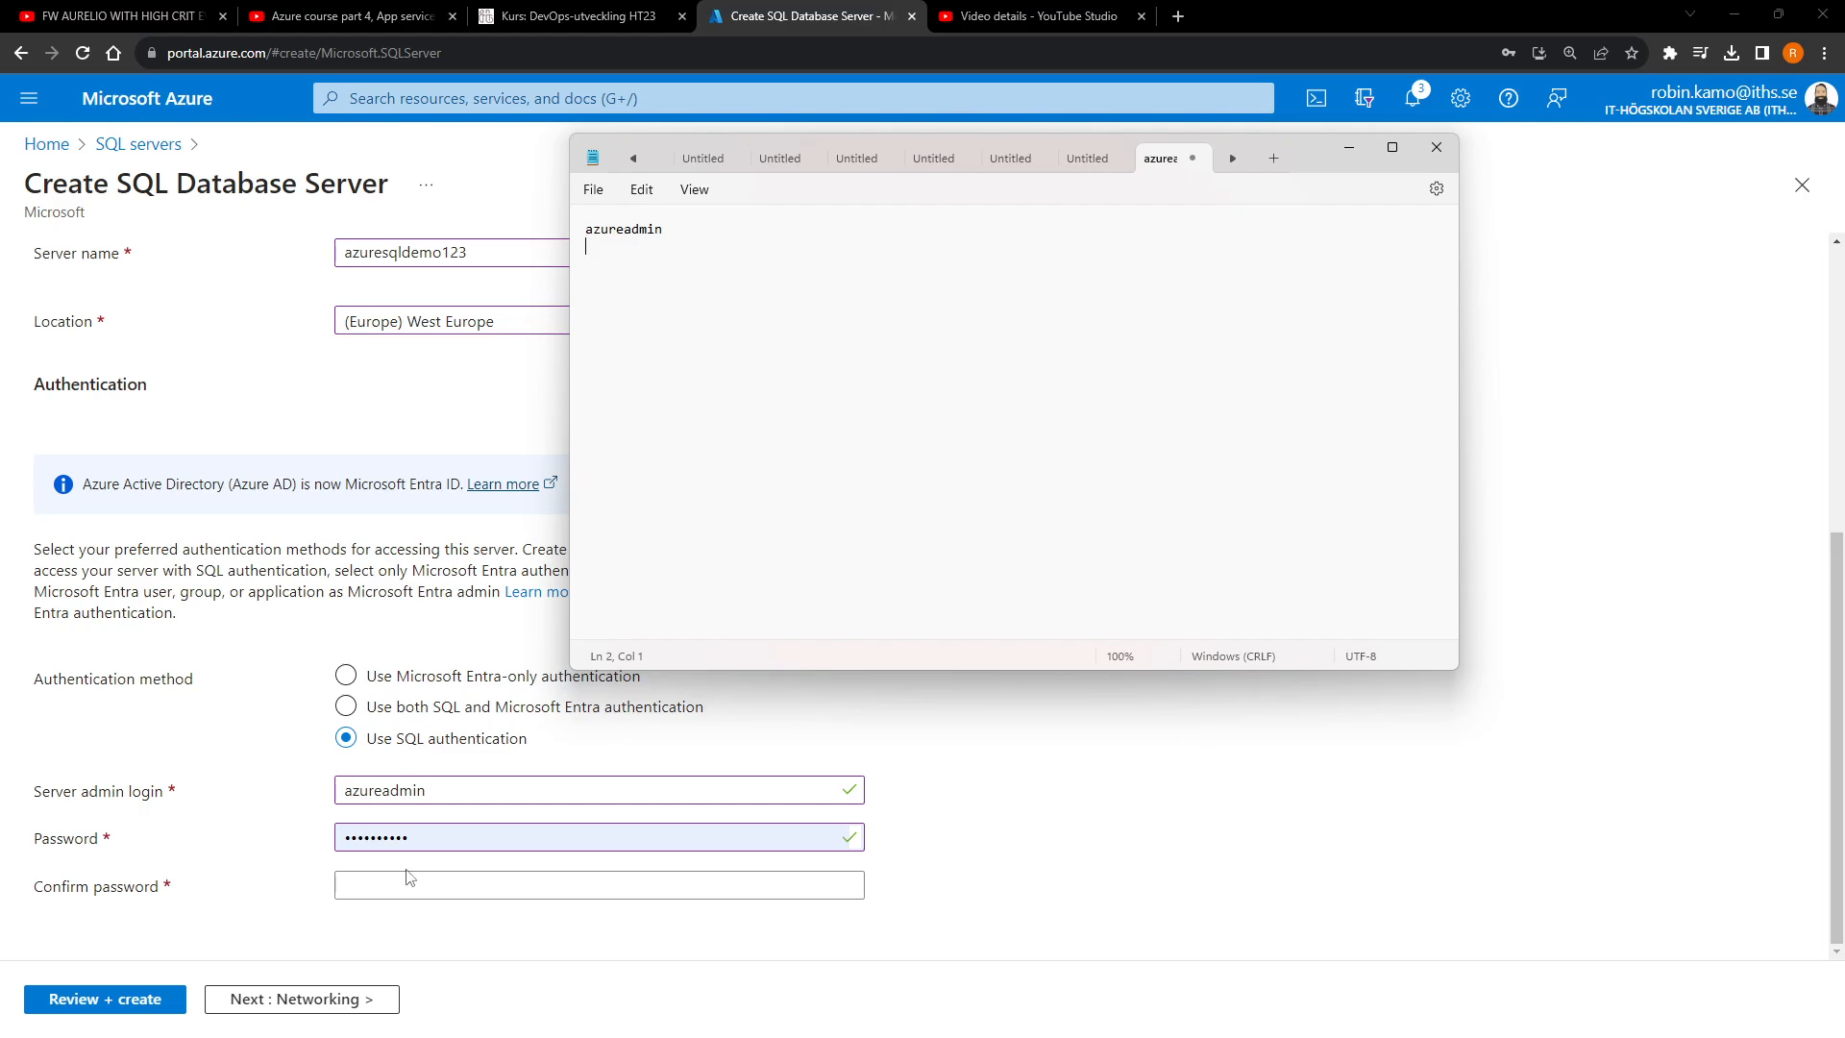
Enter the server admin password and repeat it in the confirm password field.
left_click_drag(428, 838, 129, 790)
key("BackSpace")
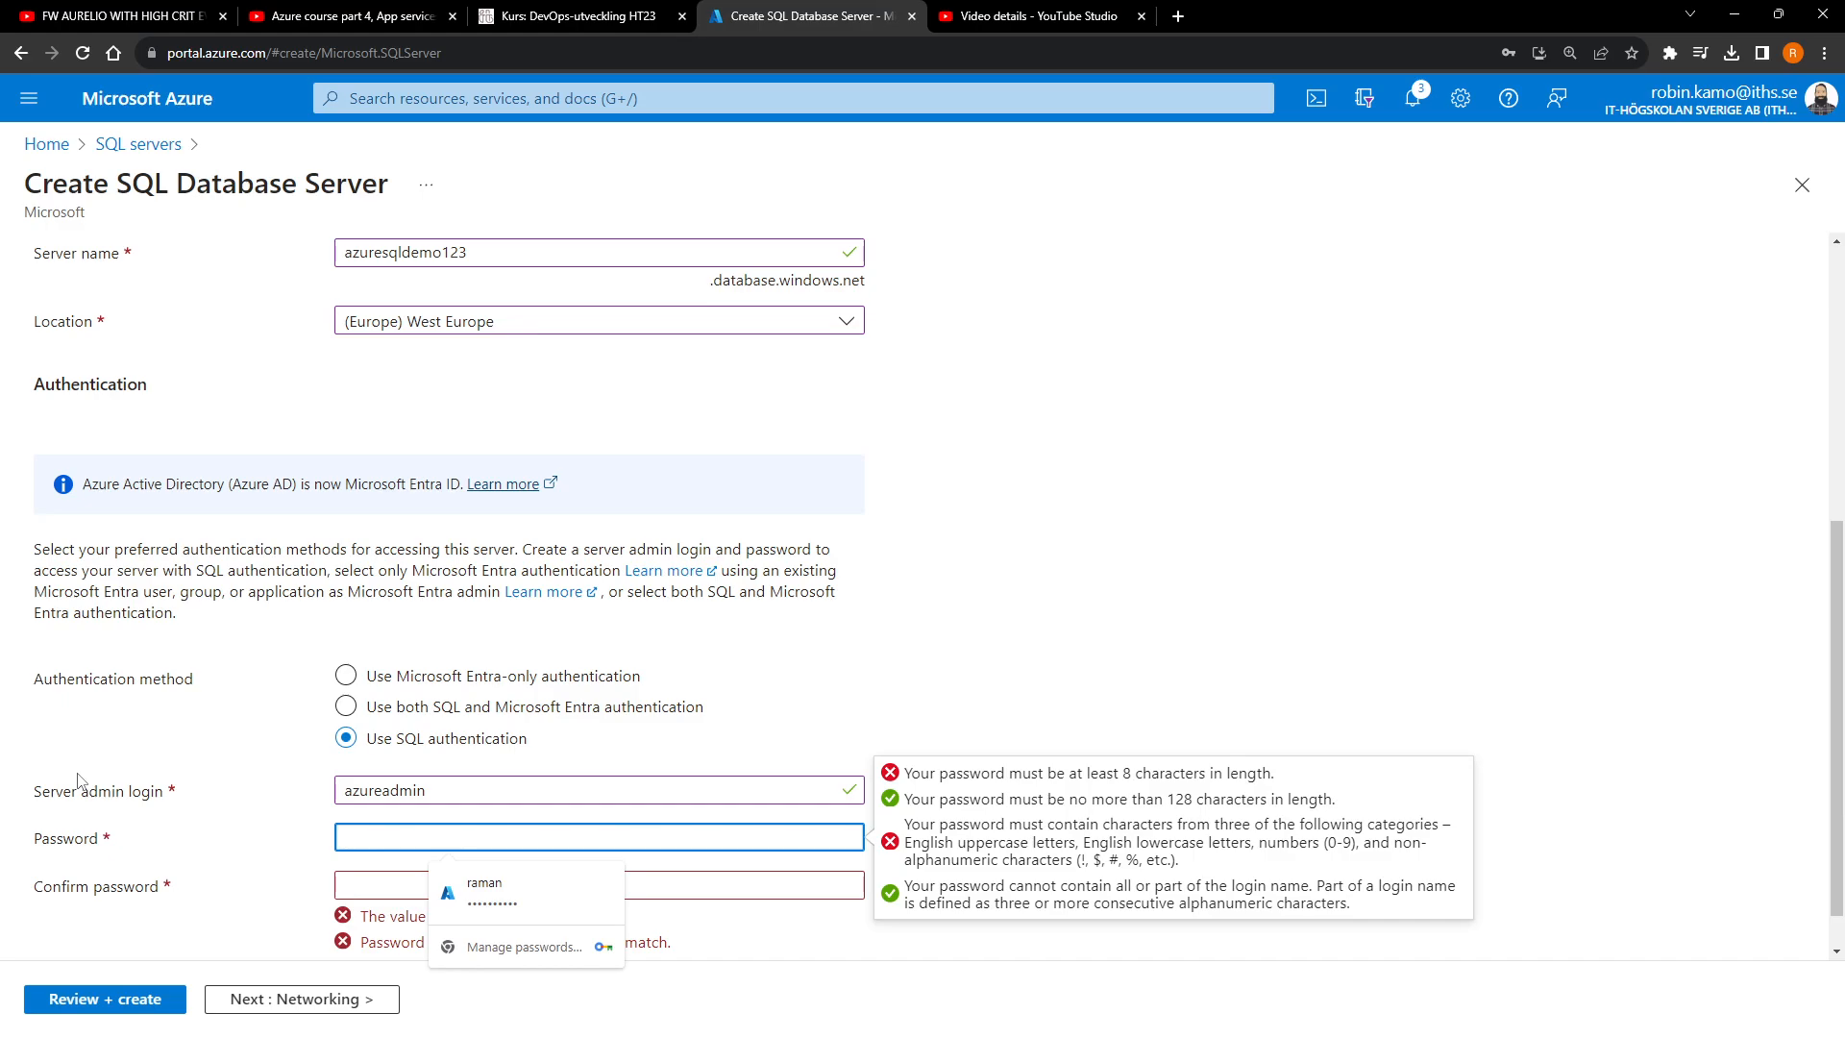
type("•••••••••••")
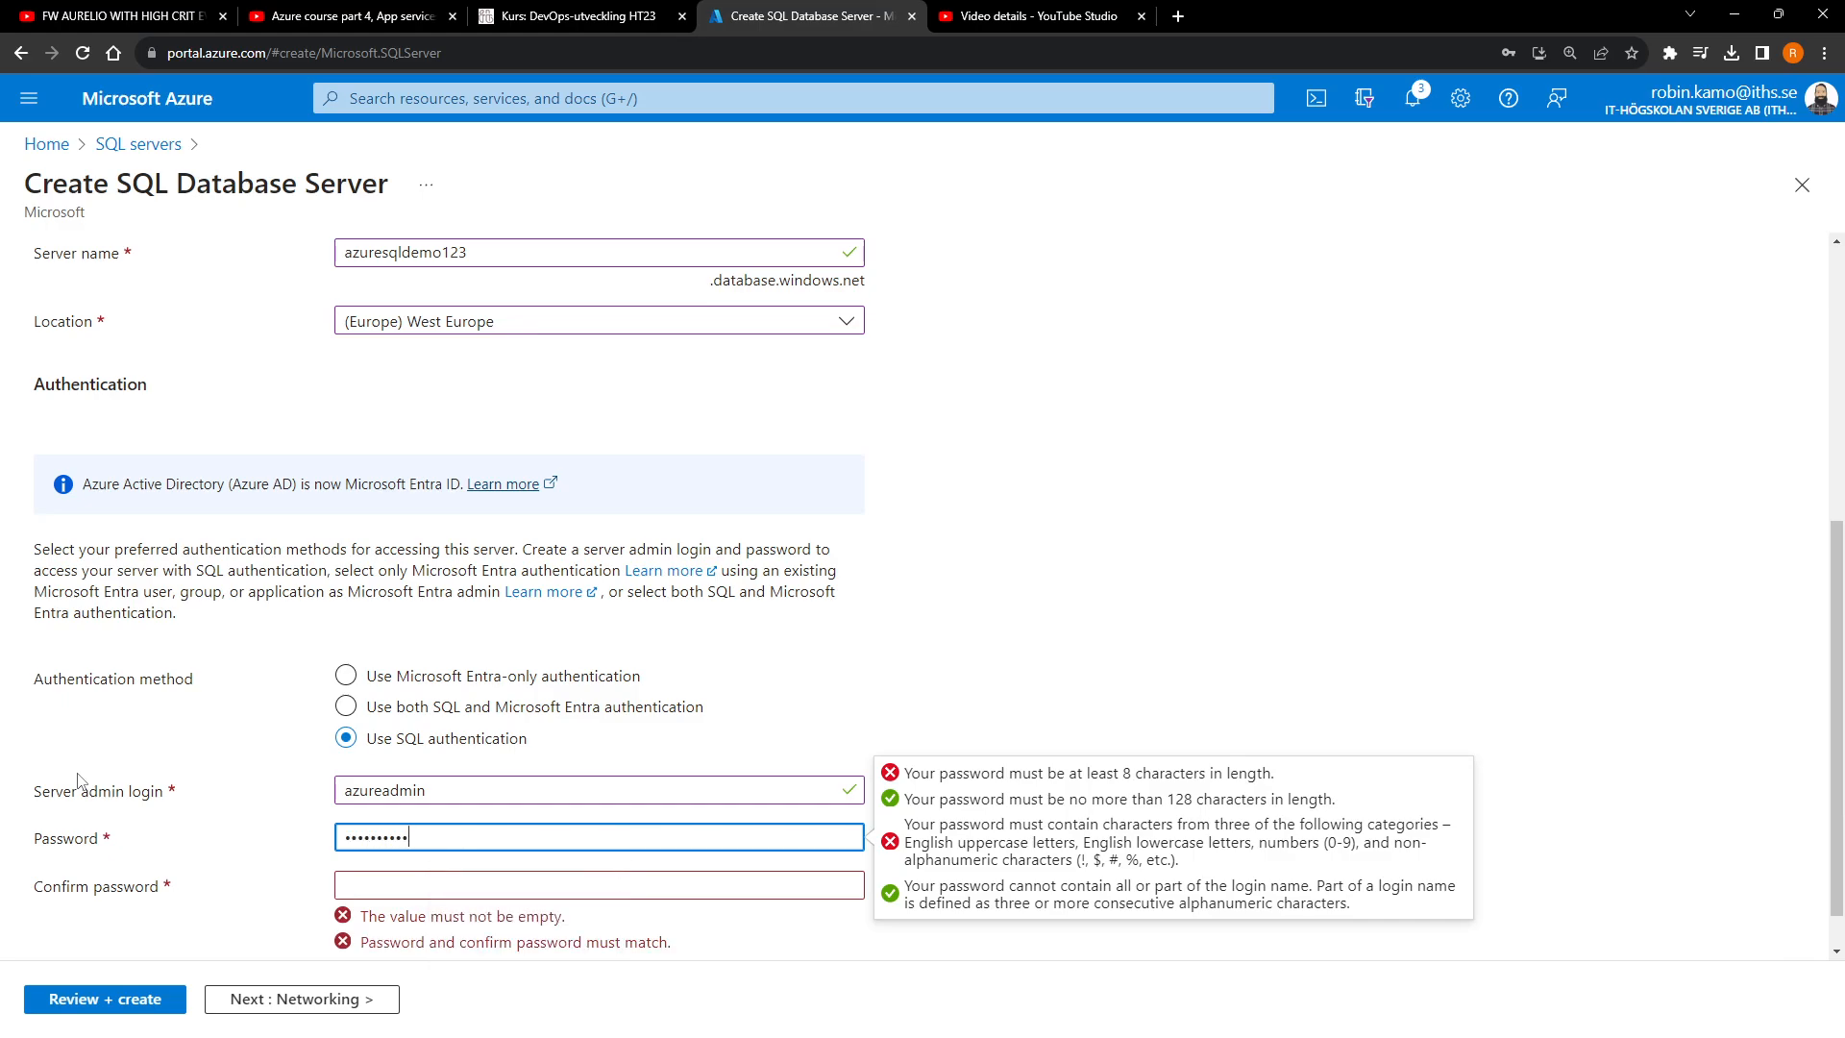
key("Tab")
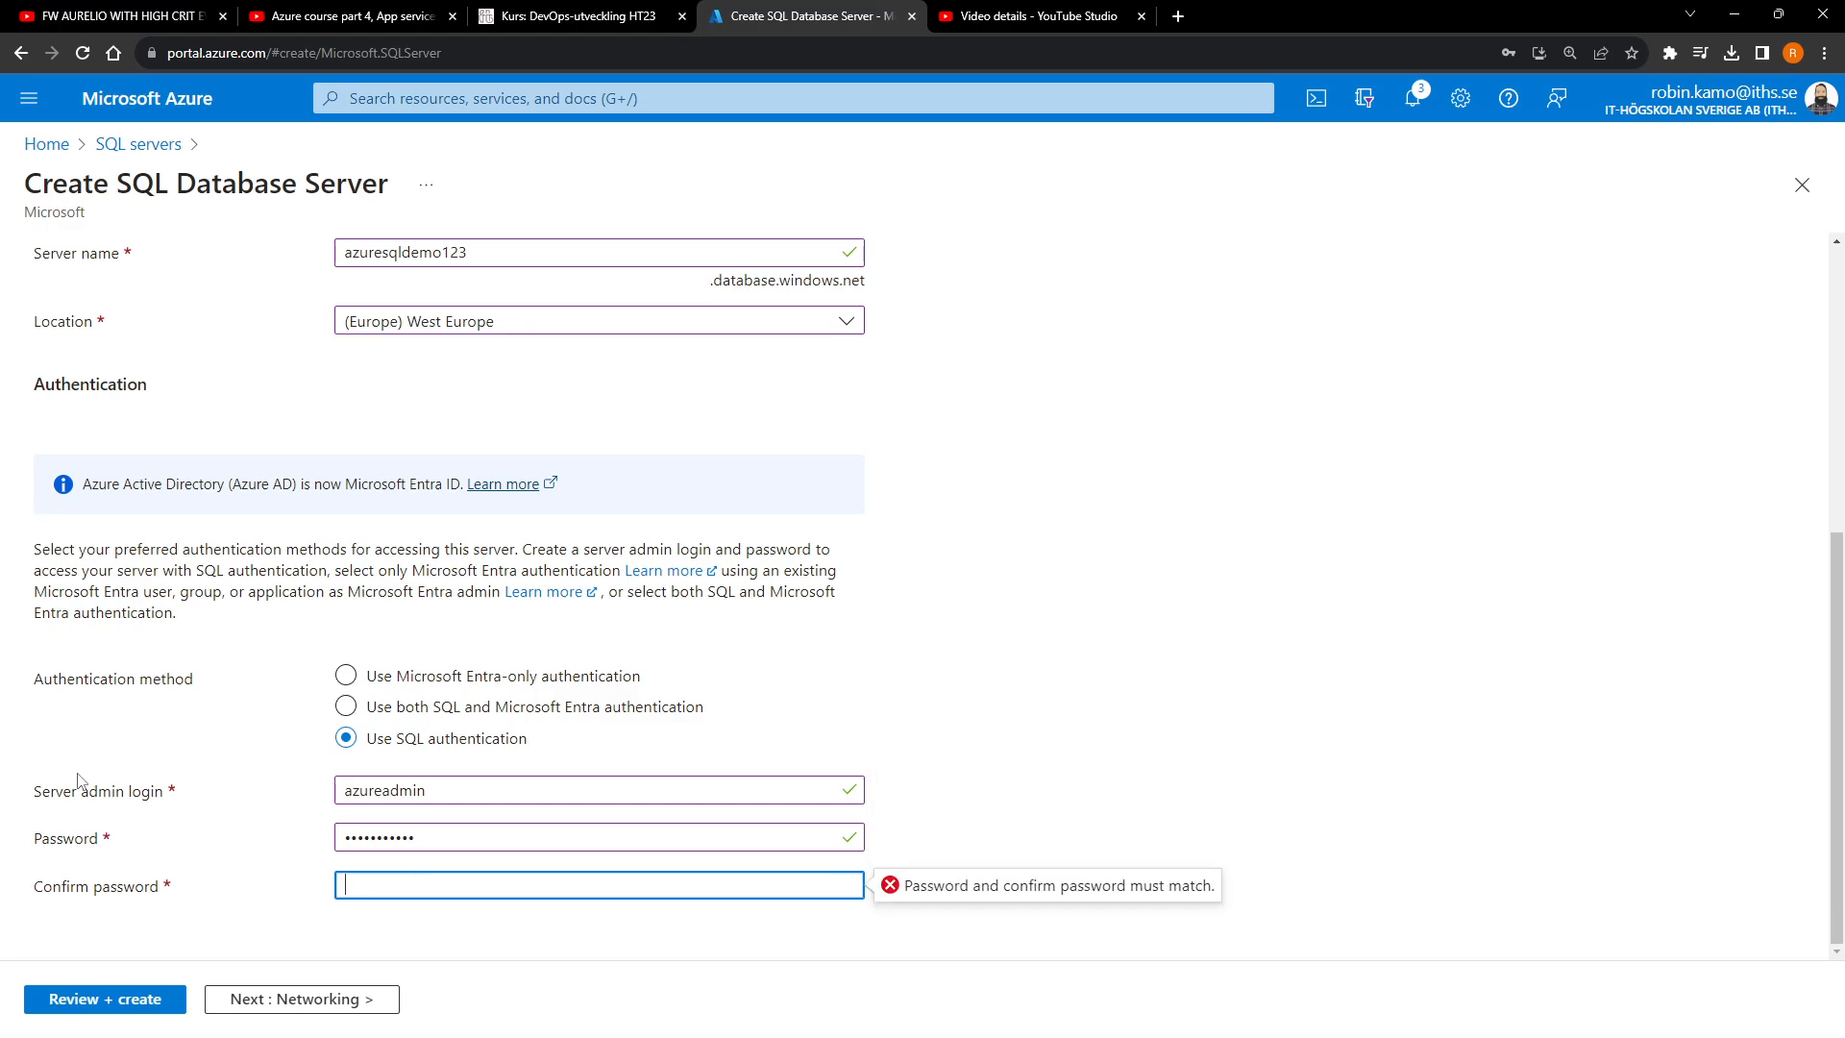
type("•••••••••••")
left_click(1113, 668)
left_click(466, 837)
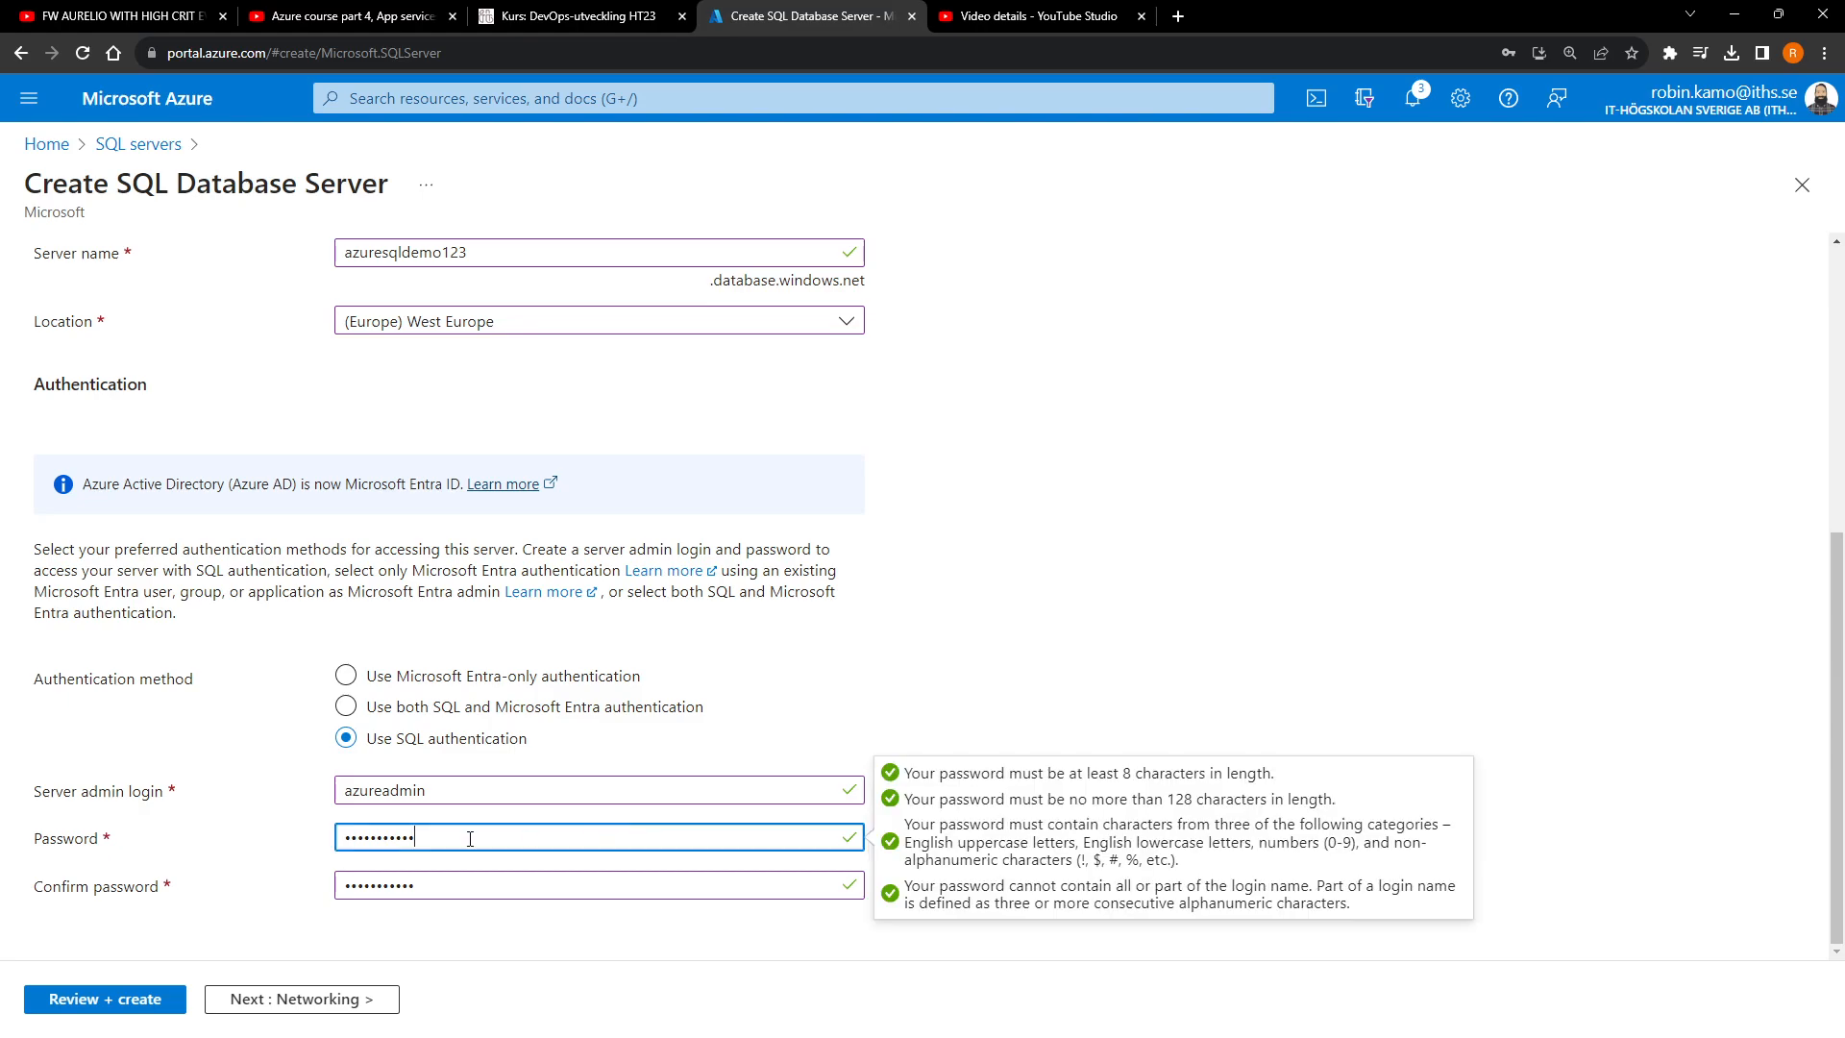
Re-enter the server admin password and repeat it in the confirm password field.
key("ctrl+a")
key("BackSpace")
type("•")
key("BackSpace")
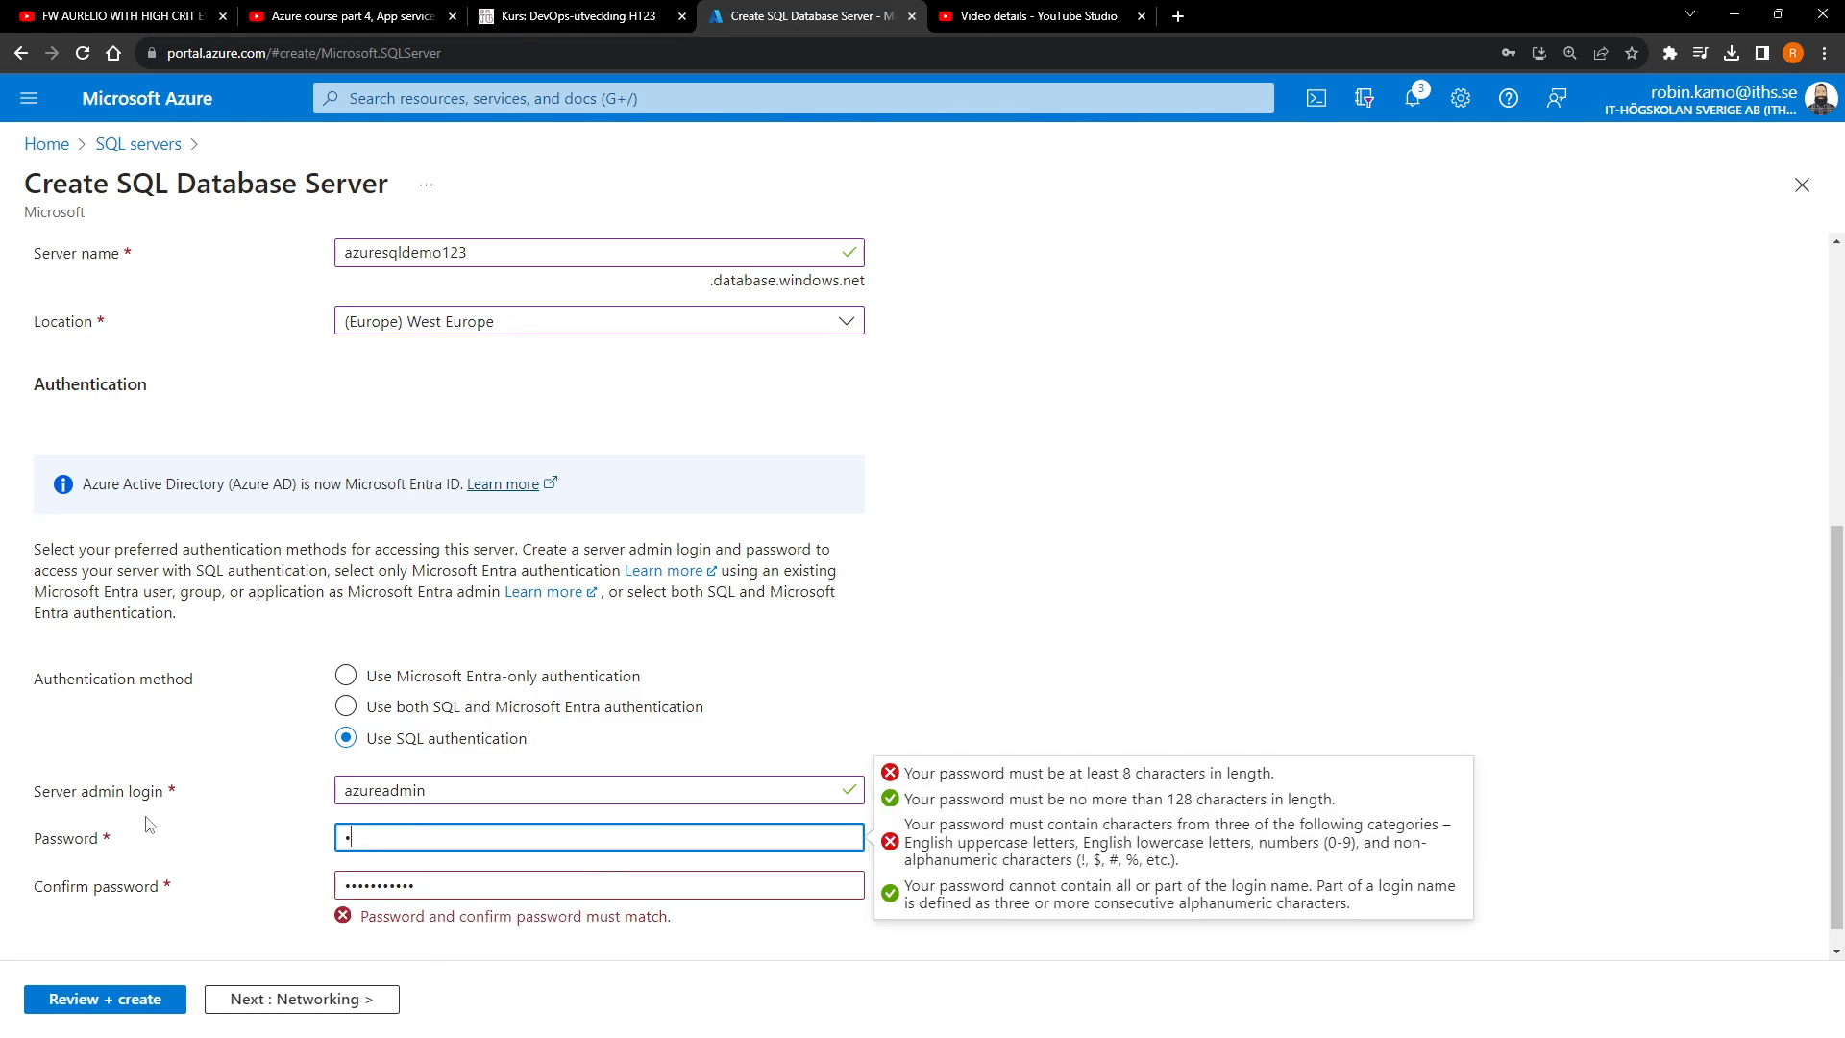
type("•••••••••••")
key("Tab")
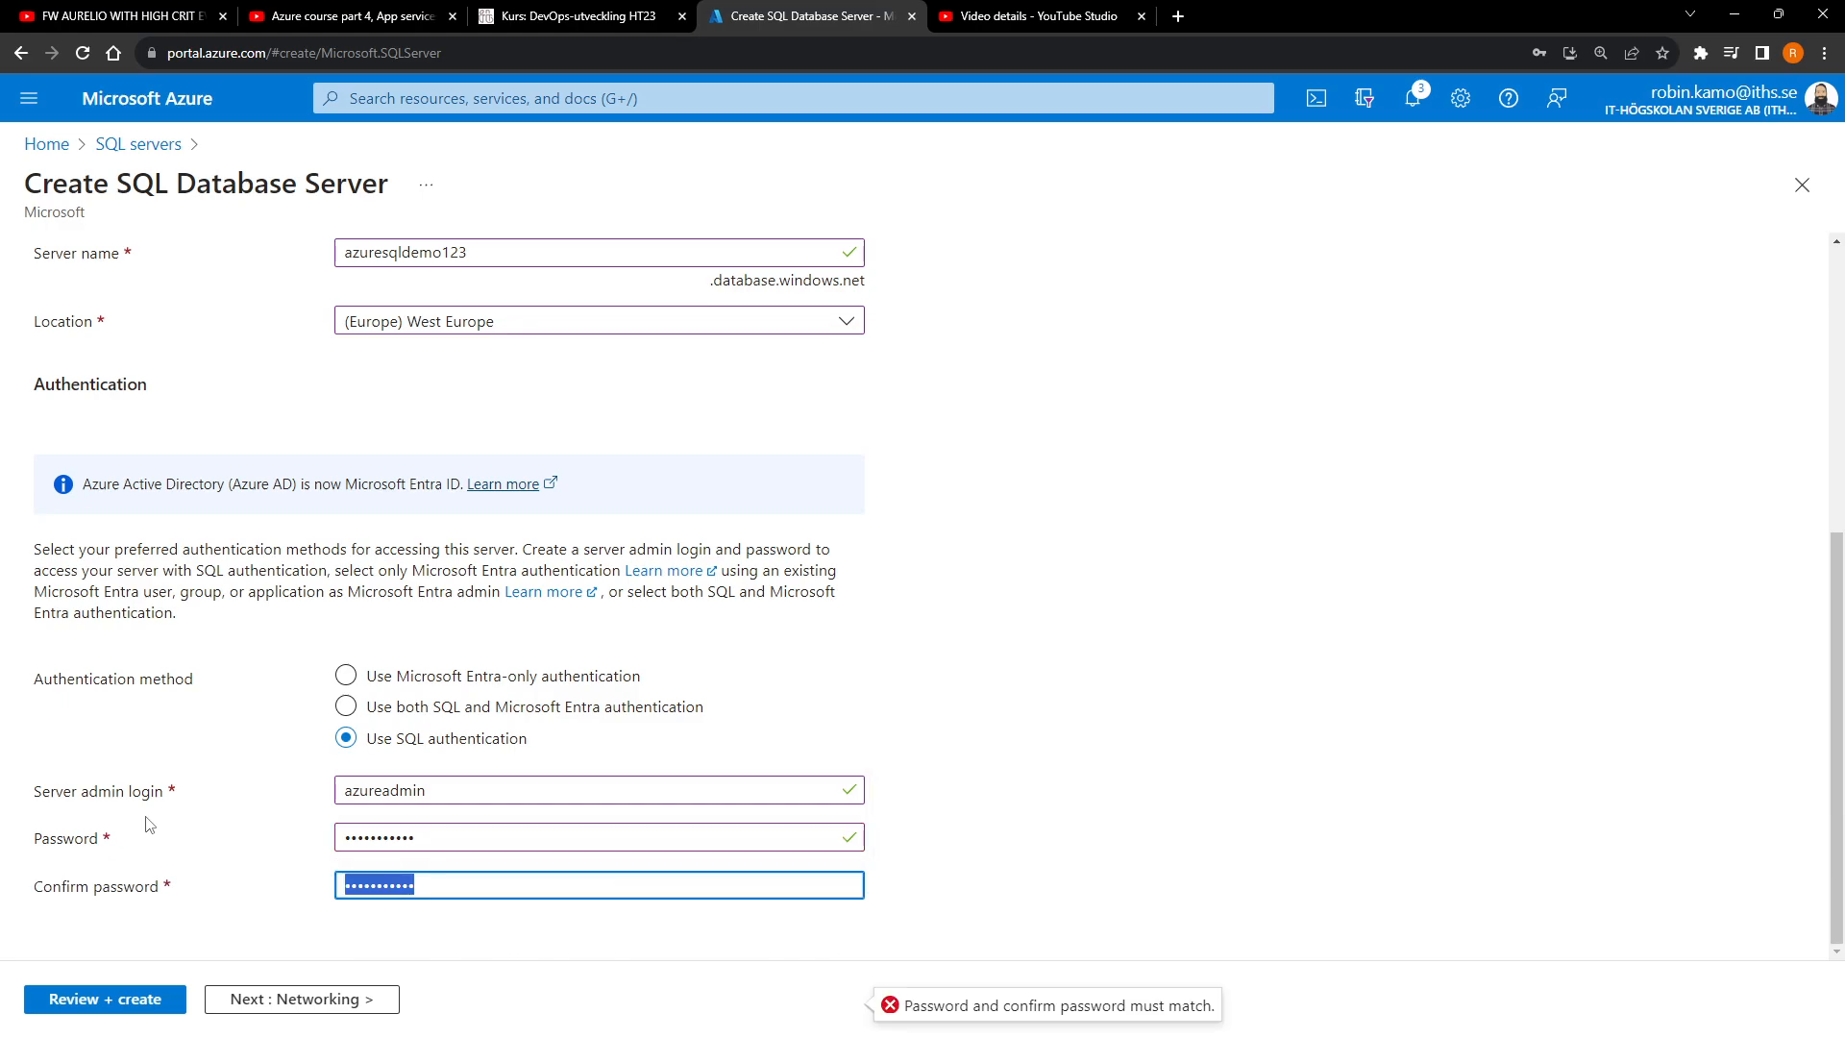
type("•••••••••••")
Switch to Notepad and write down the admin password on the line below the admin login.
key("alt+Tab")
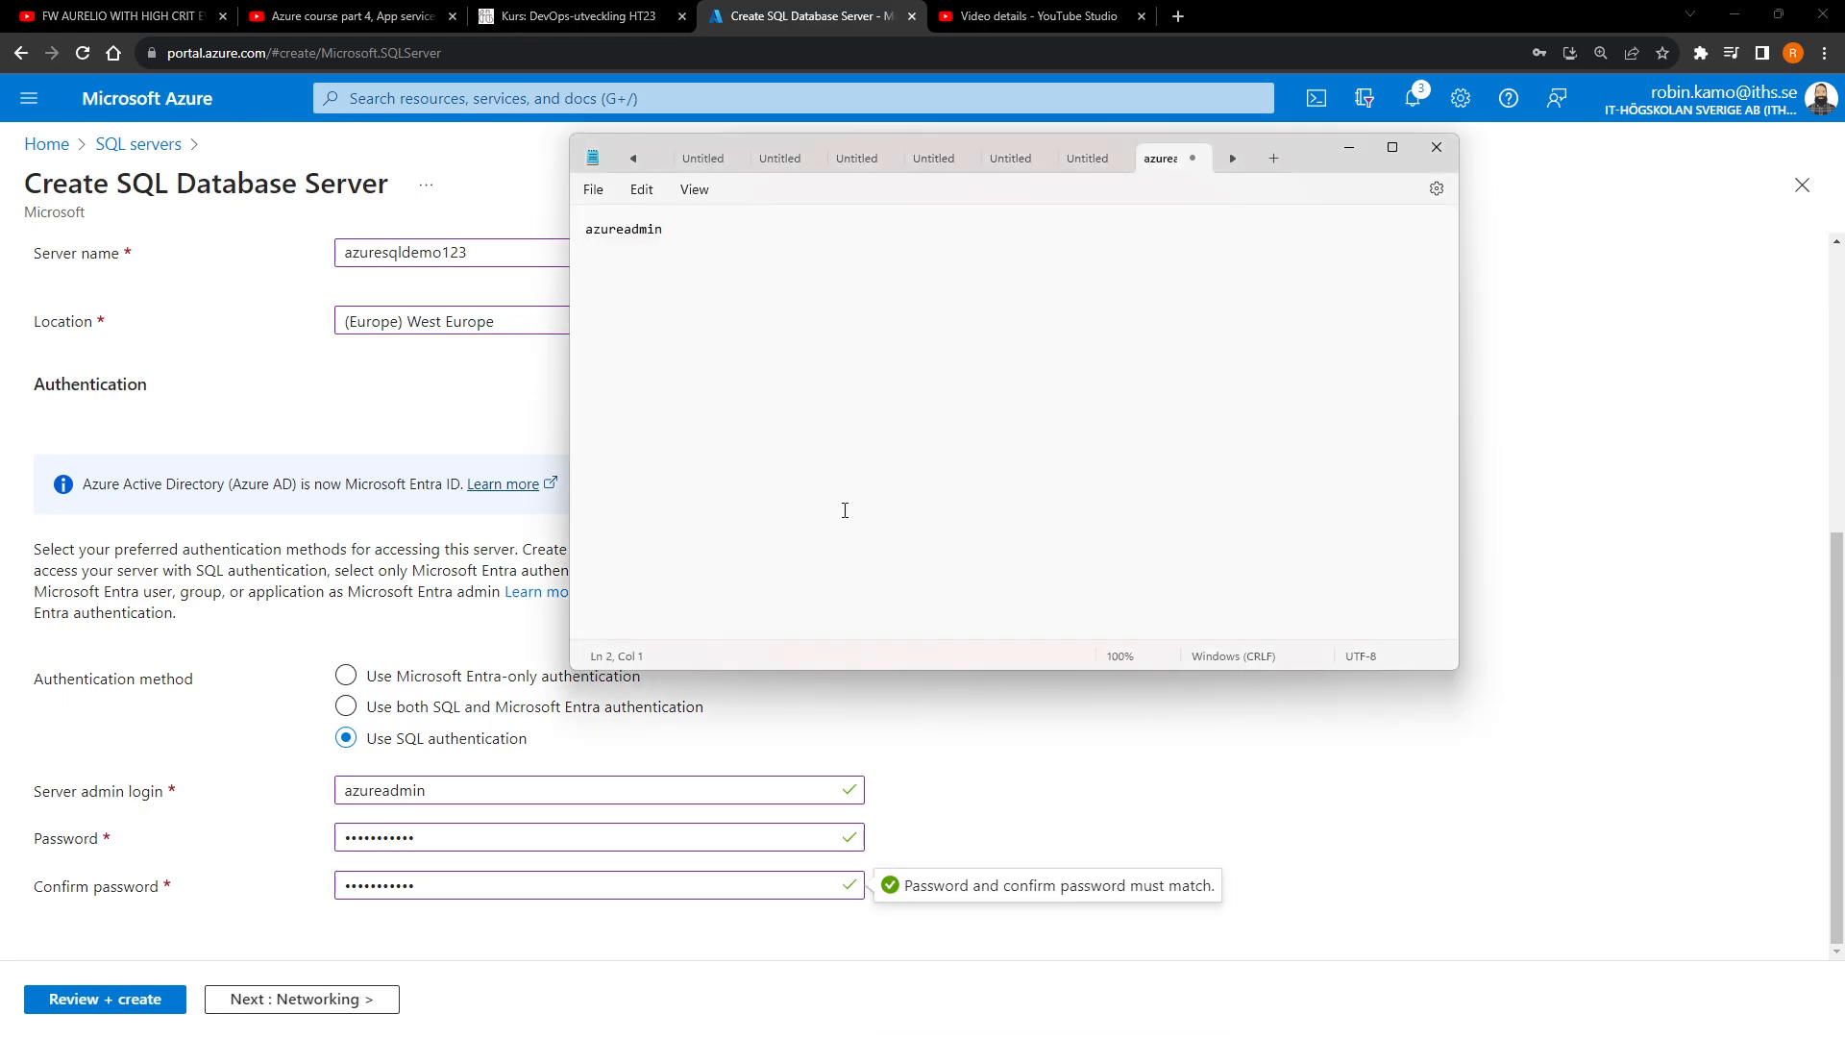
triple_click(642, 288)
left_click(635, 250)
mouse_move(595, 249)
left_mouse_down()
mouse_move(633, 248)
mouse_move(583, 248)
left_mouse_up()
left_click(634, 246)
left_click(705, 230)
double_click(705, 229)
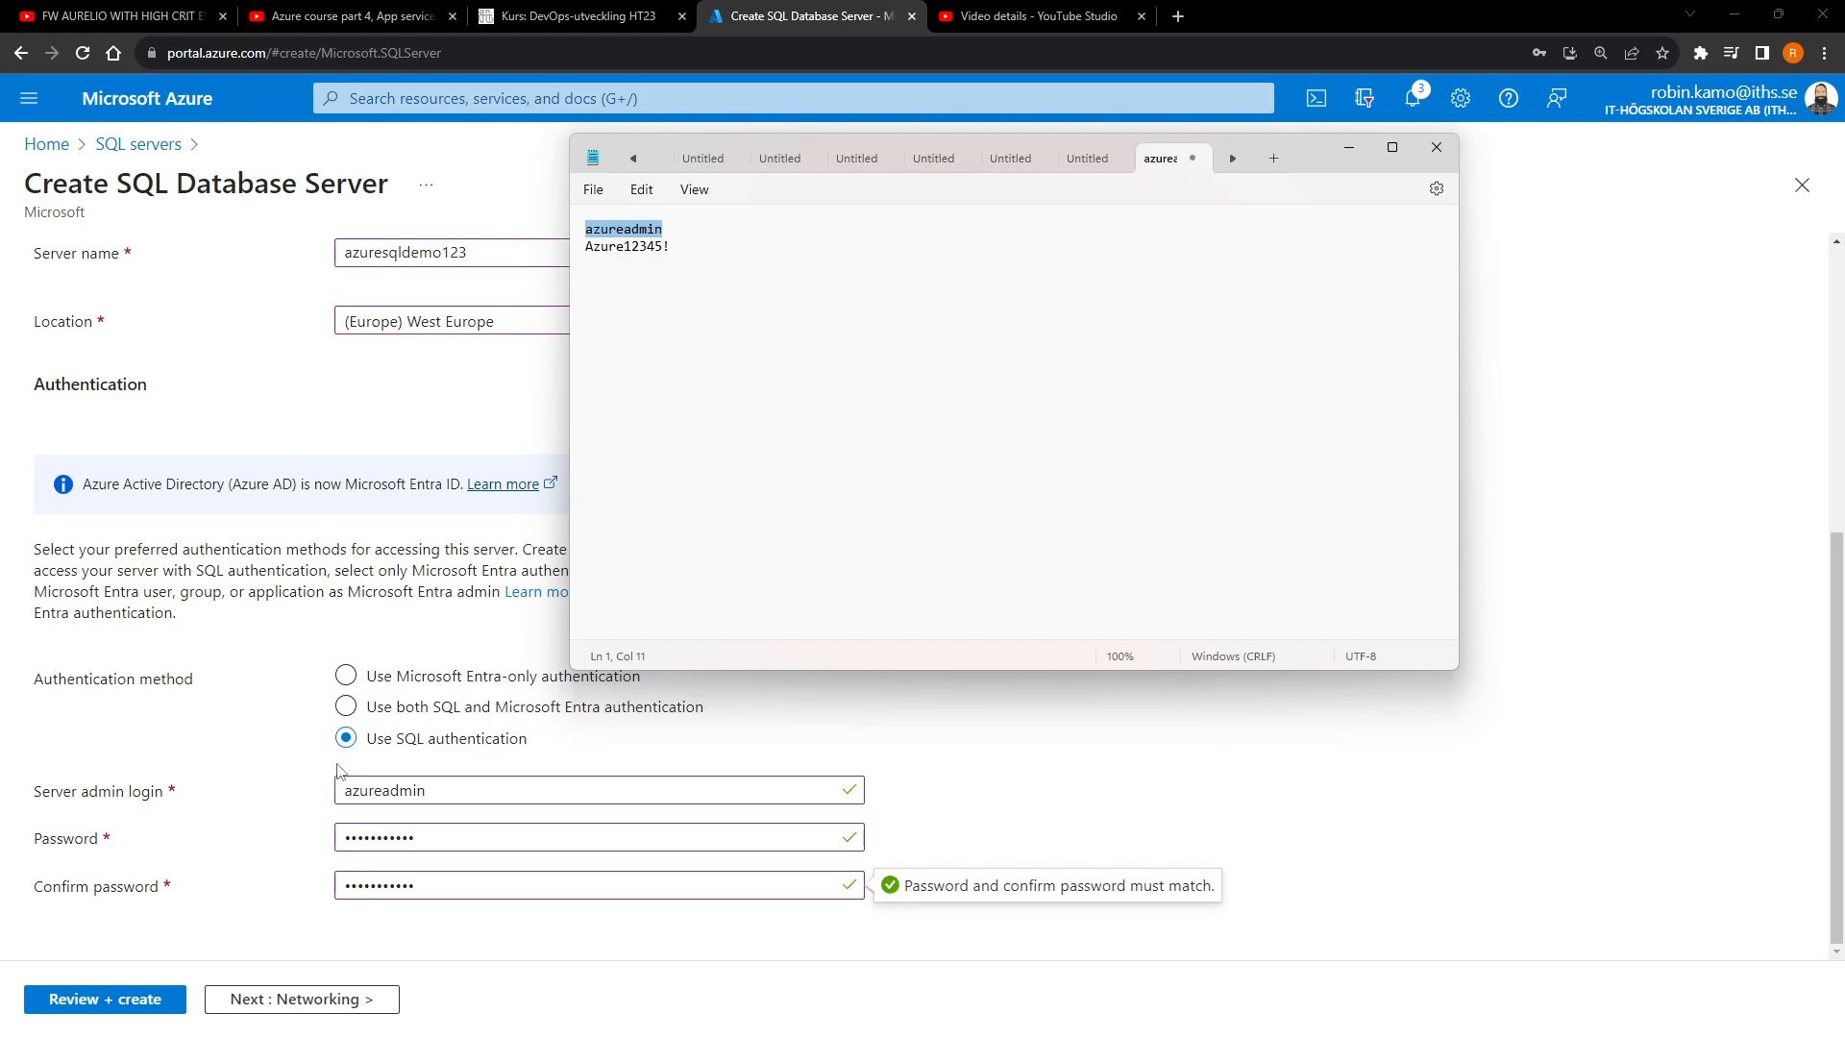
left_click_drag(678, 230, 583, 252)
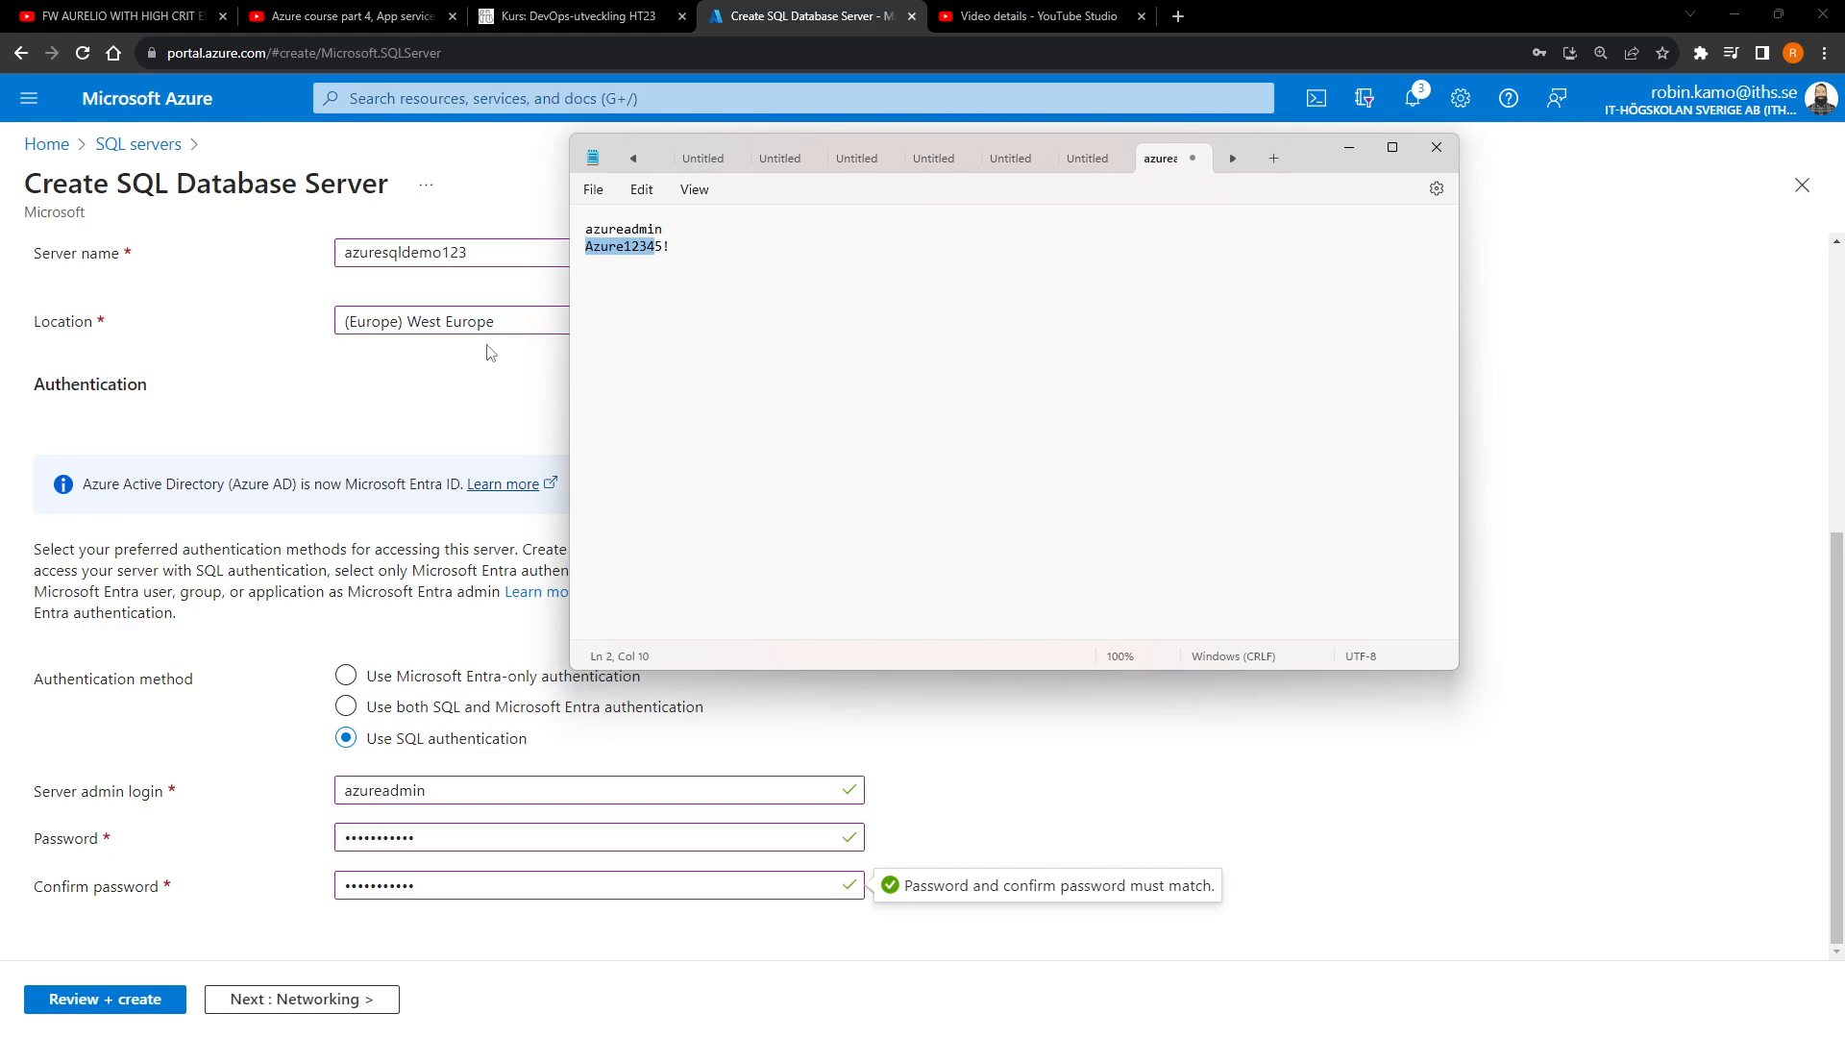
Refresh the RK-AzureSqlDemo-RG resource group's resource list to check for the new SQL server.
left_click(277, 551)
scroll(290, 732, "up", 1)
scroll(288, 730, "down", 1)
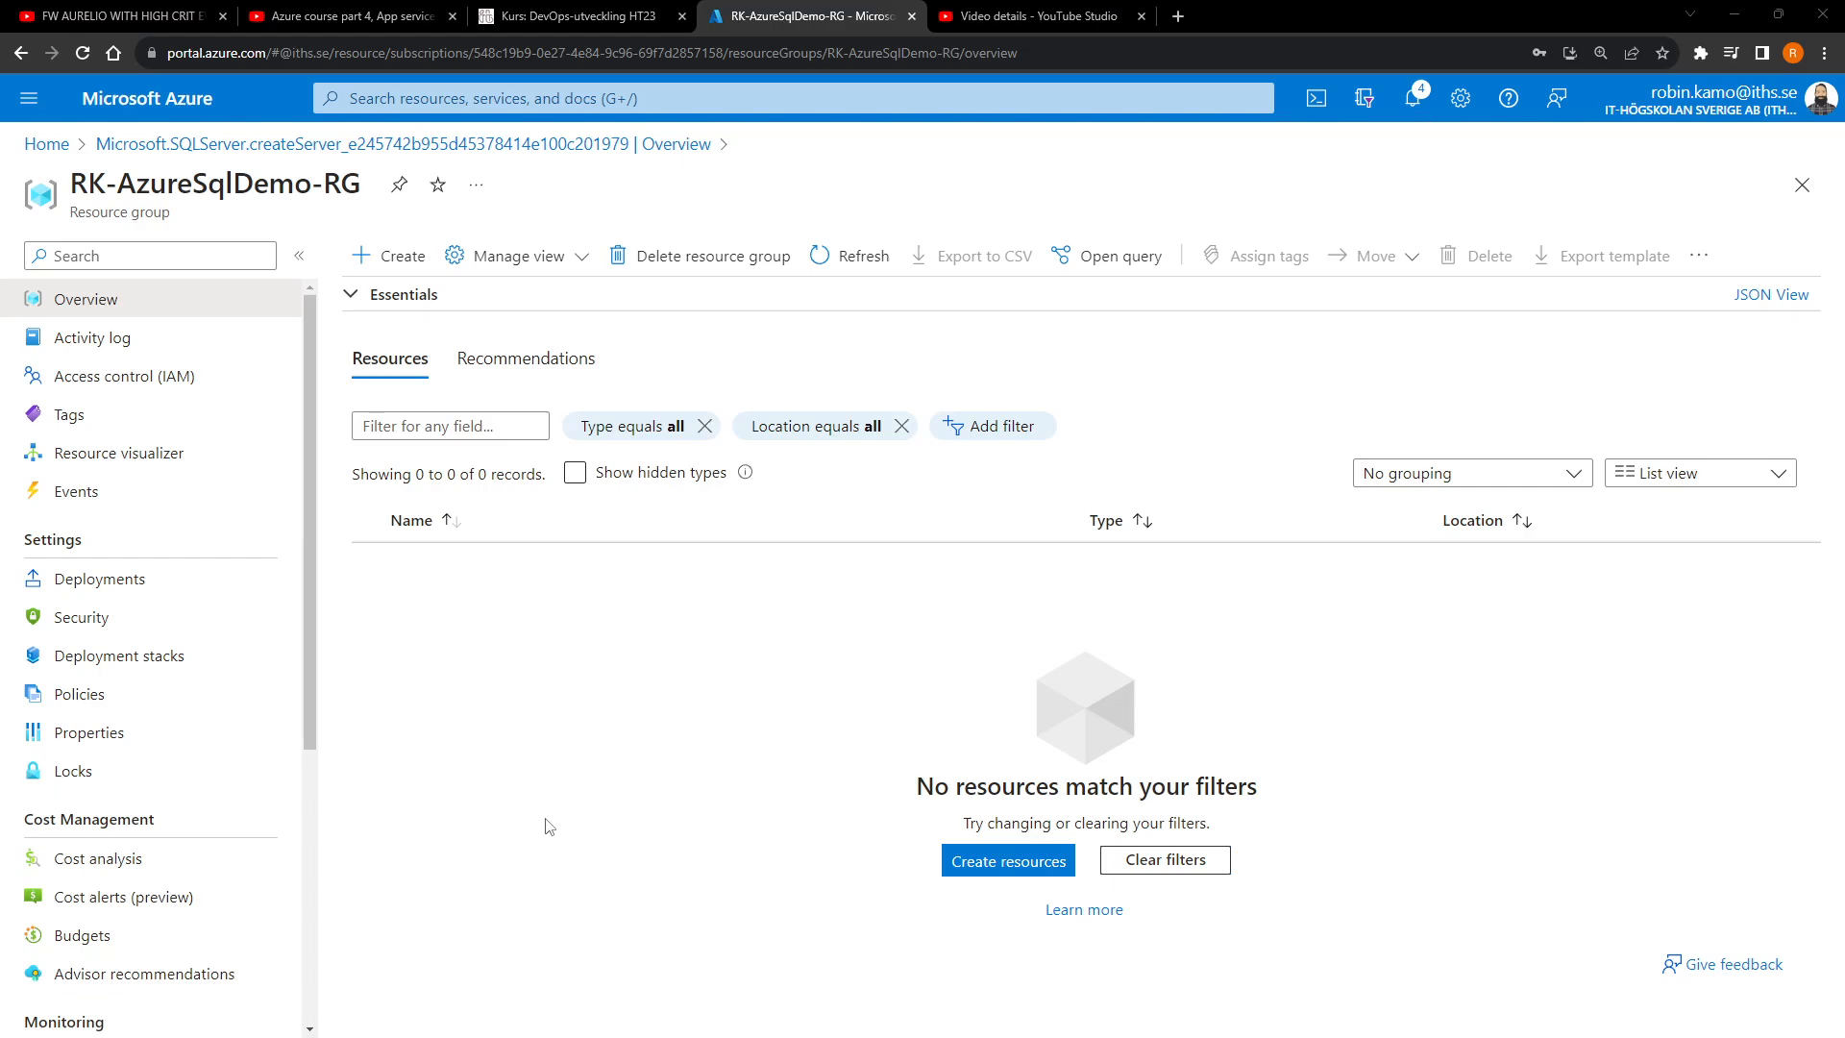
left_click_drag(87, 190, 311, 191)
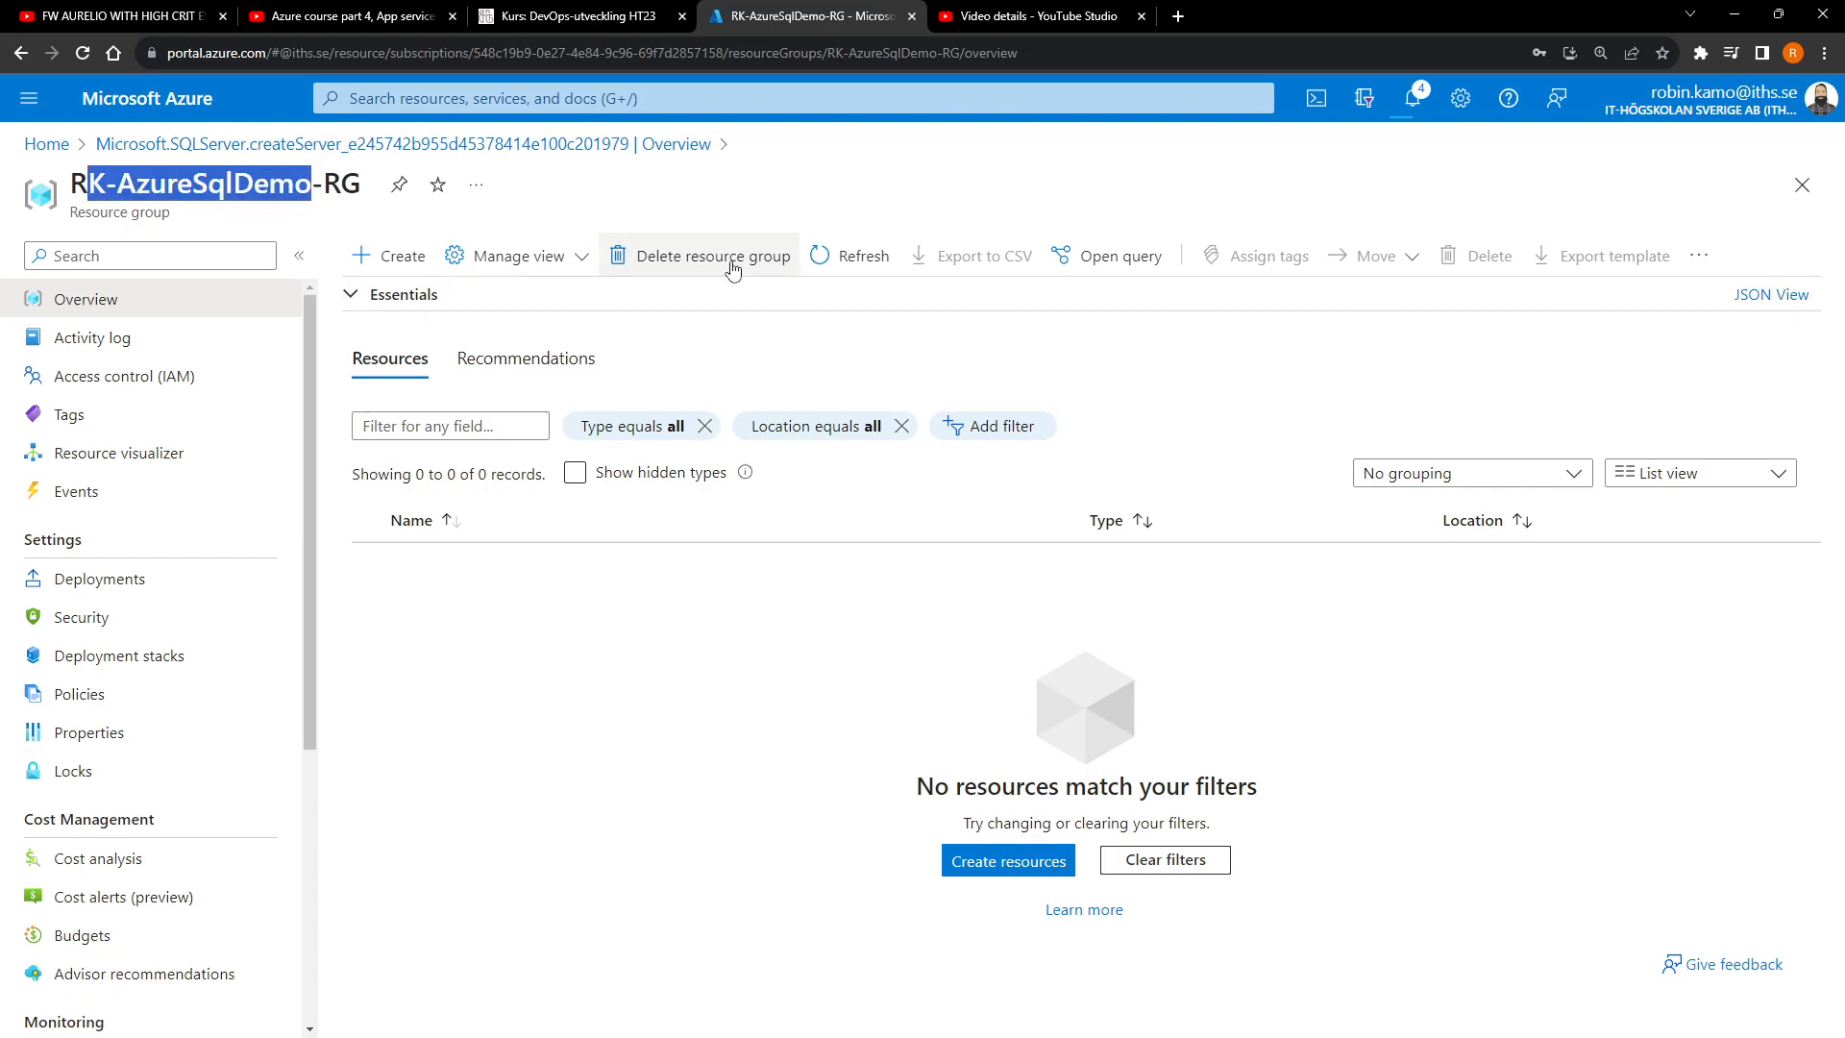
left_click(834, 257)
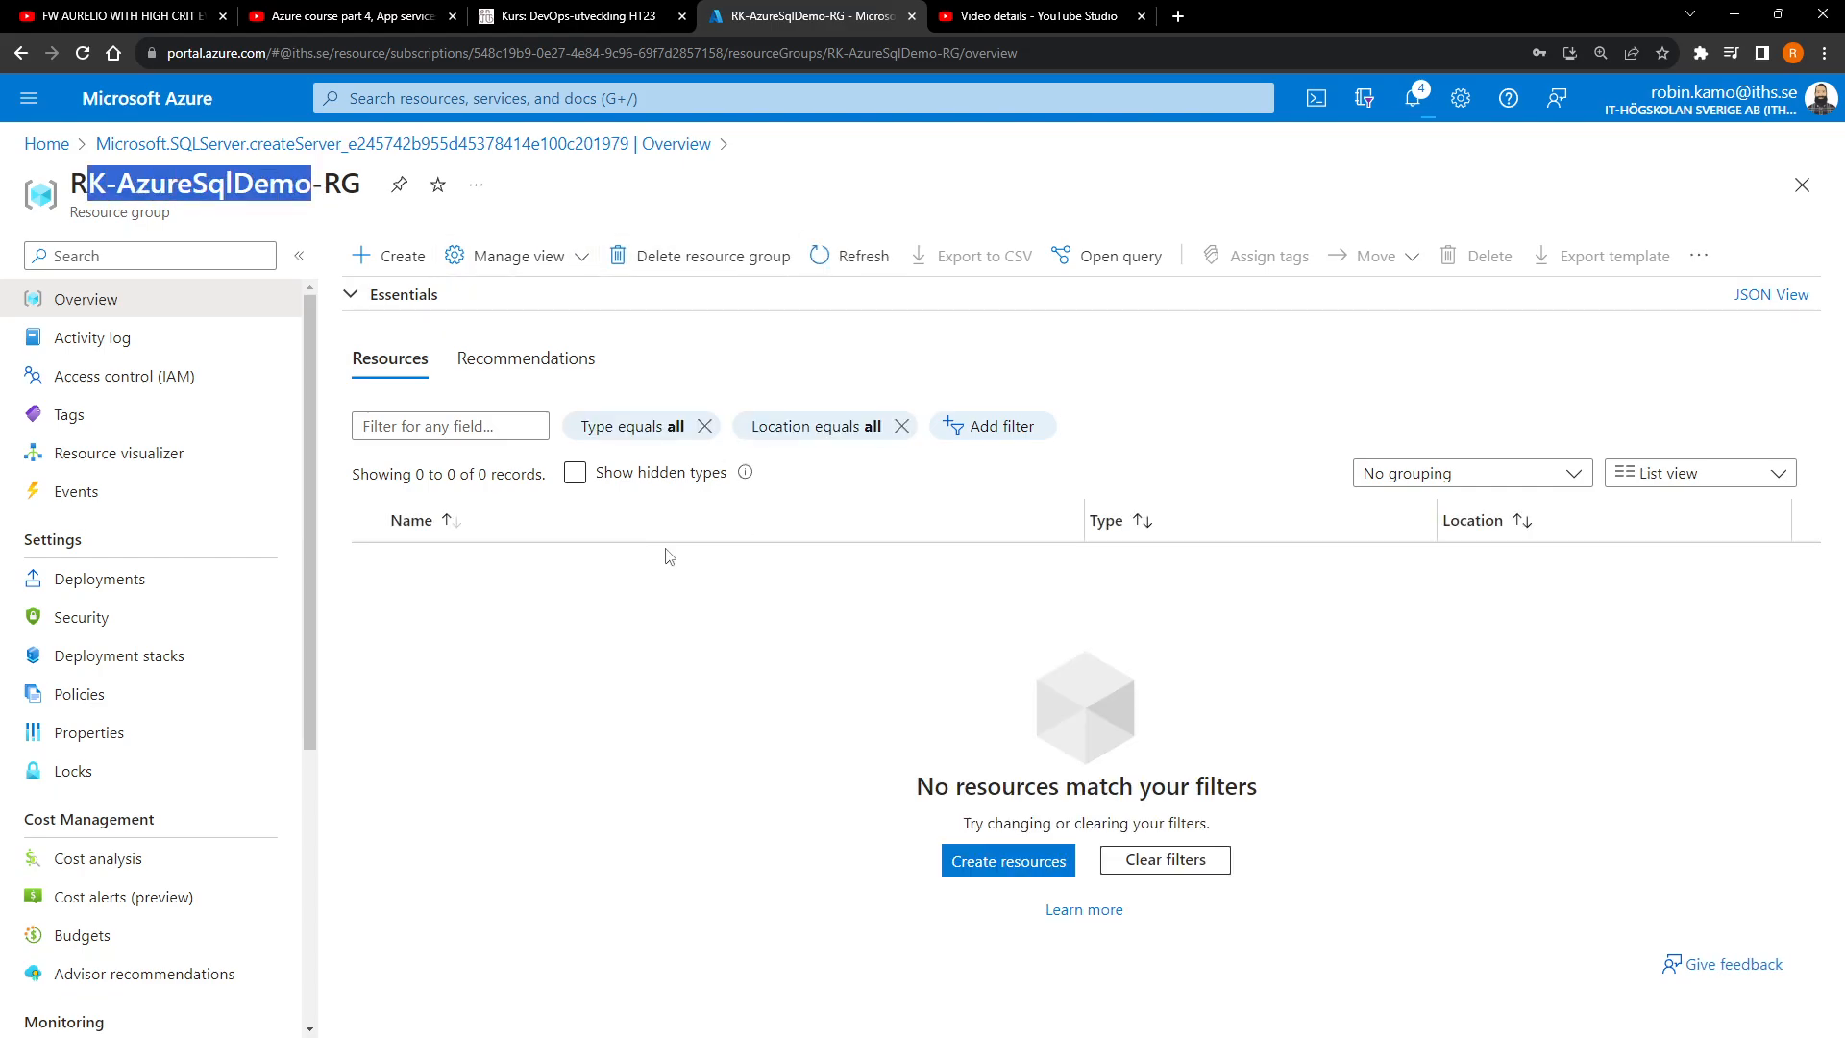
left_click(853, 267)
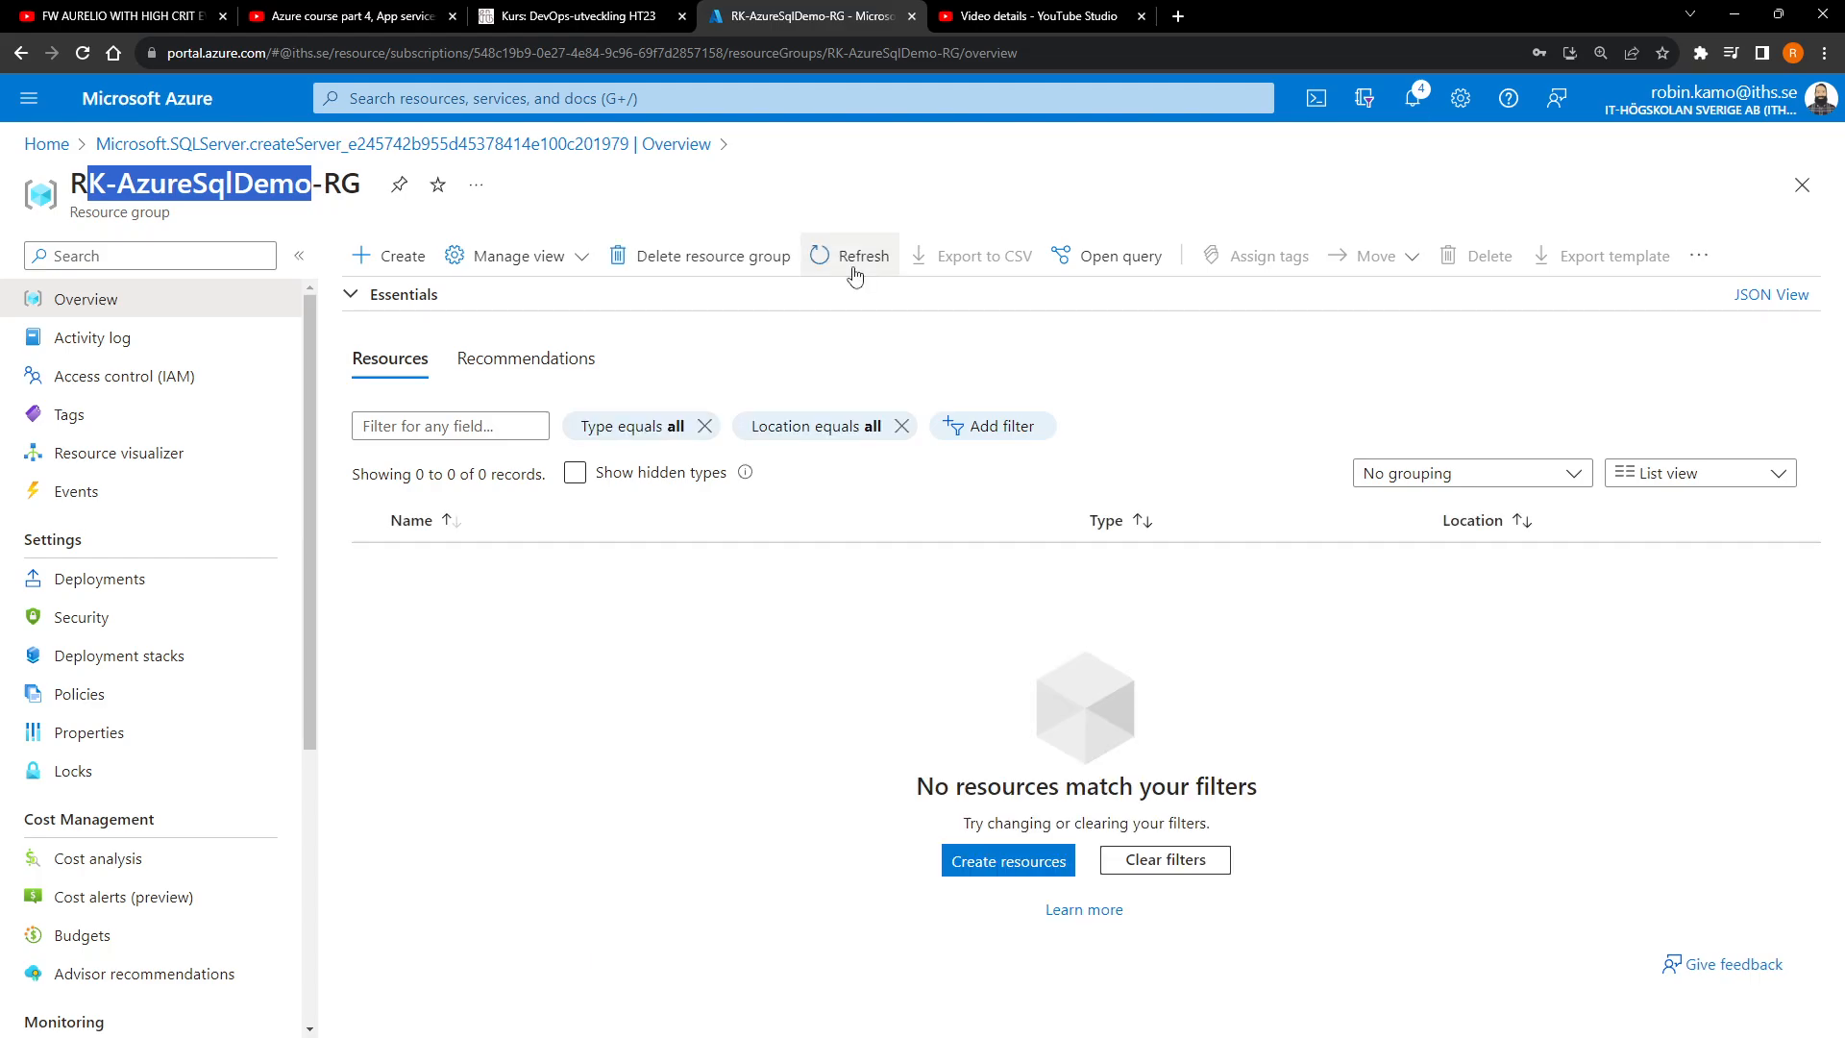
left_click(853, 274)
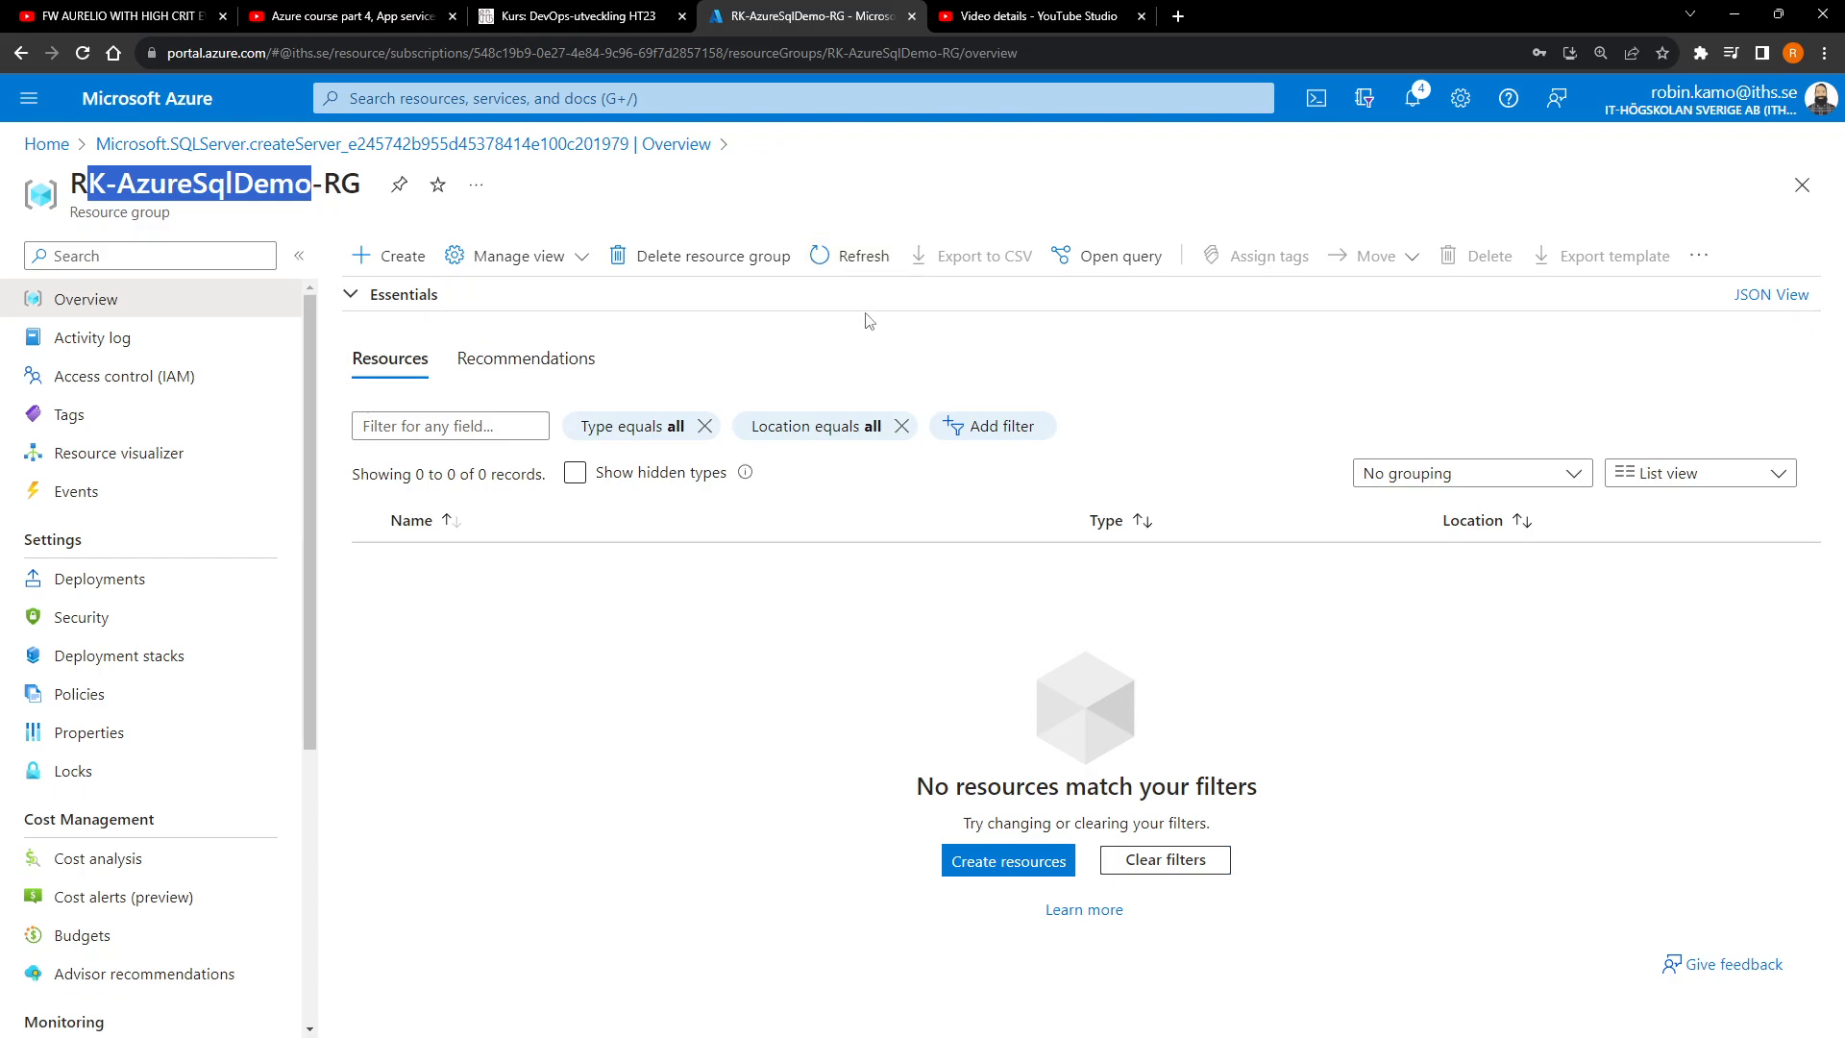
left_click(880, 255)
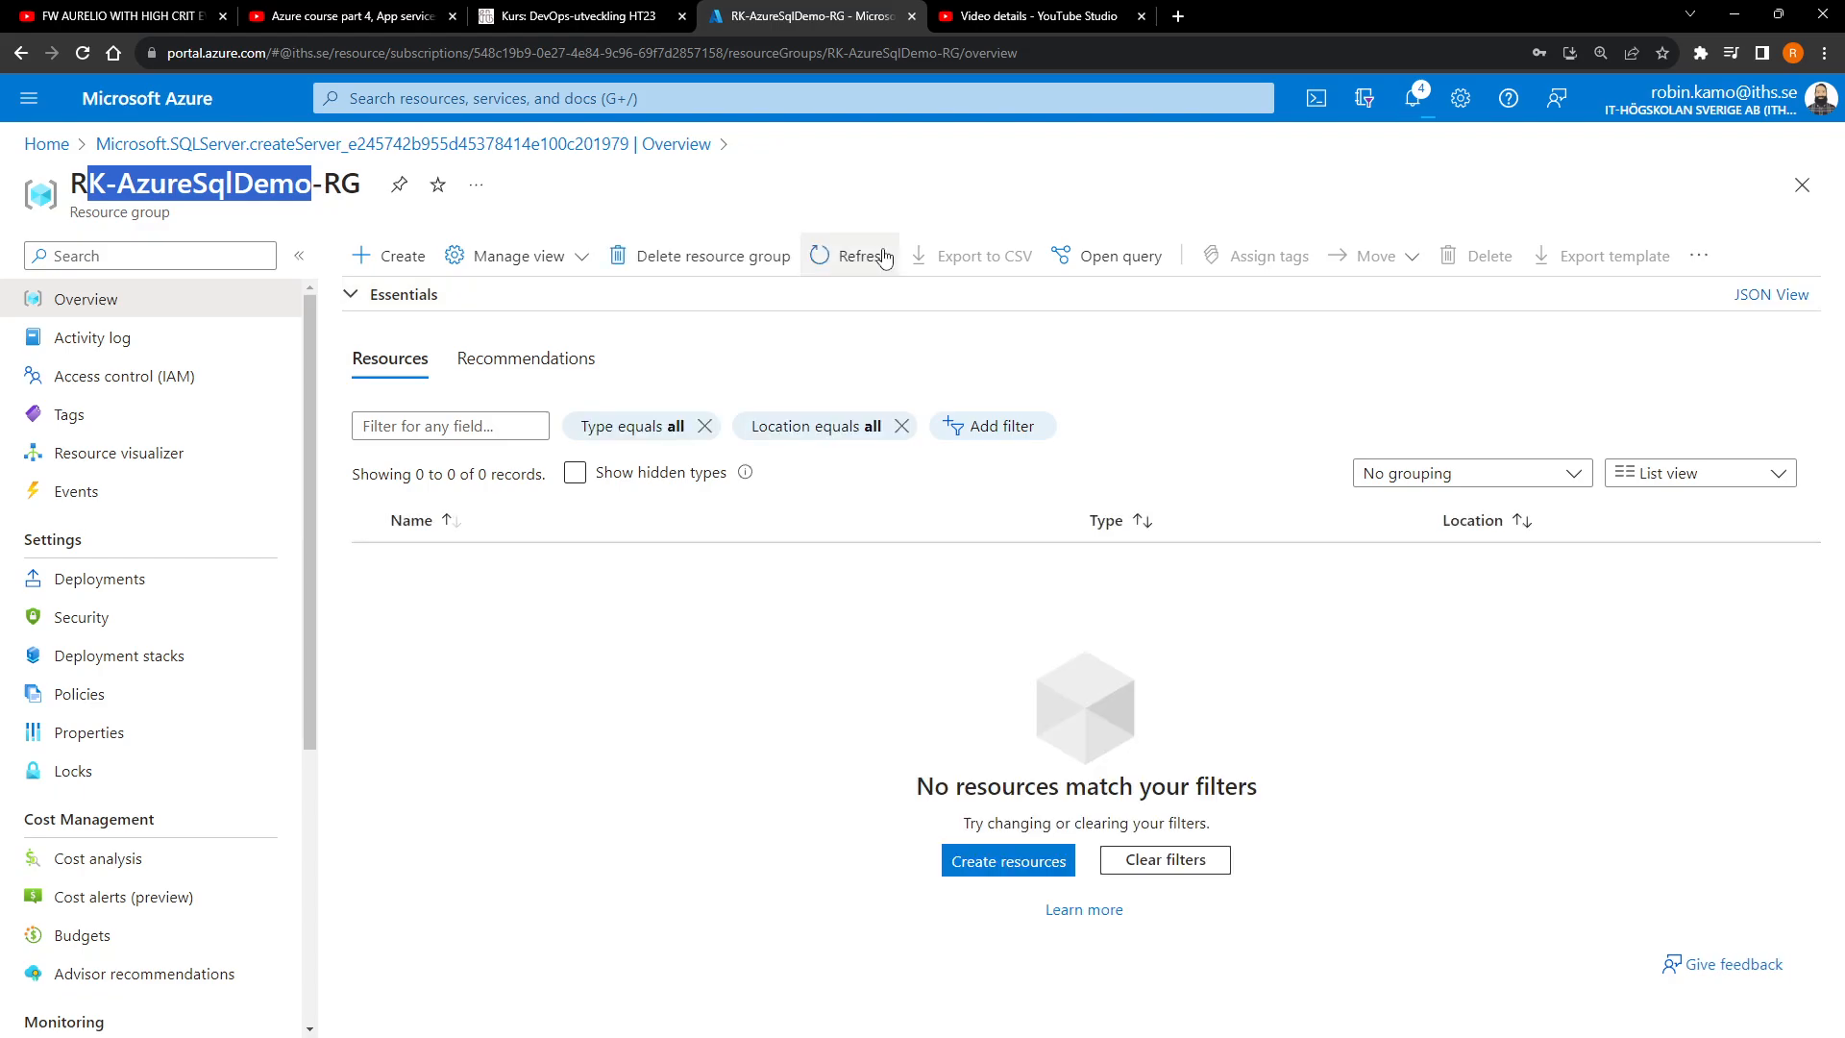
left_click(834, 257)
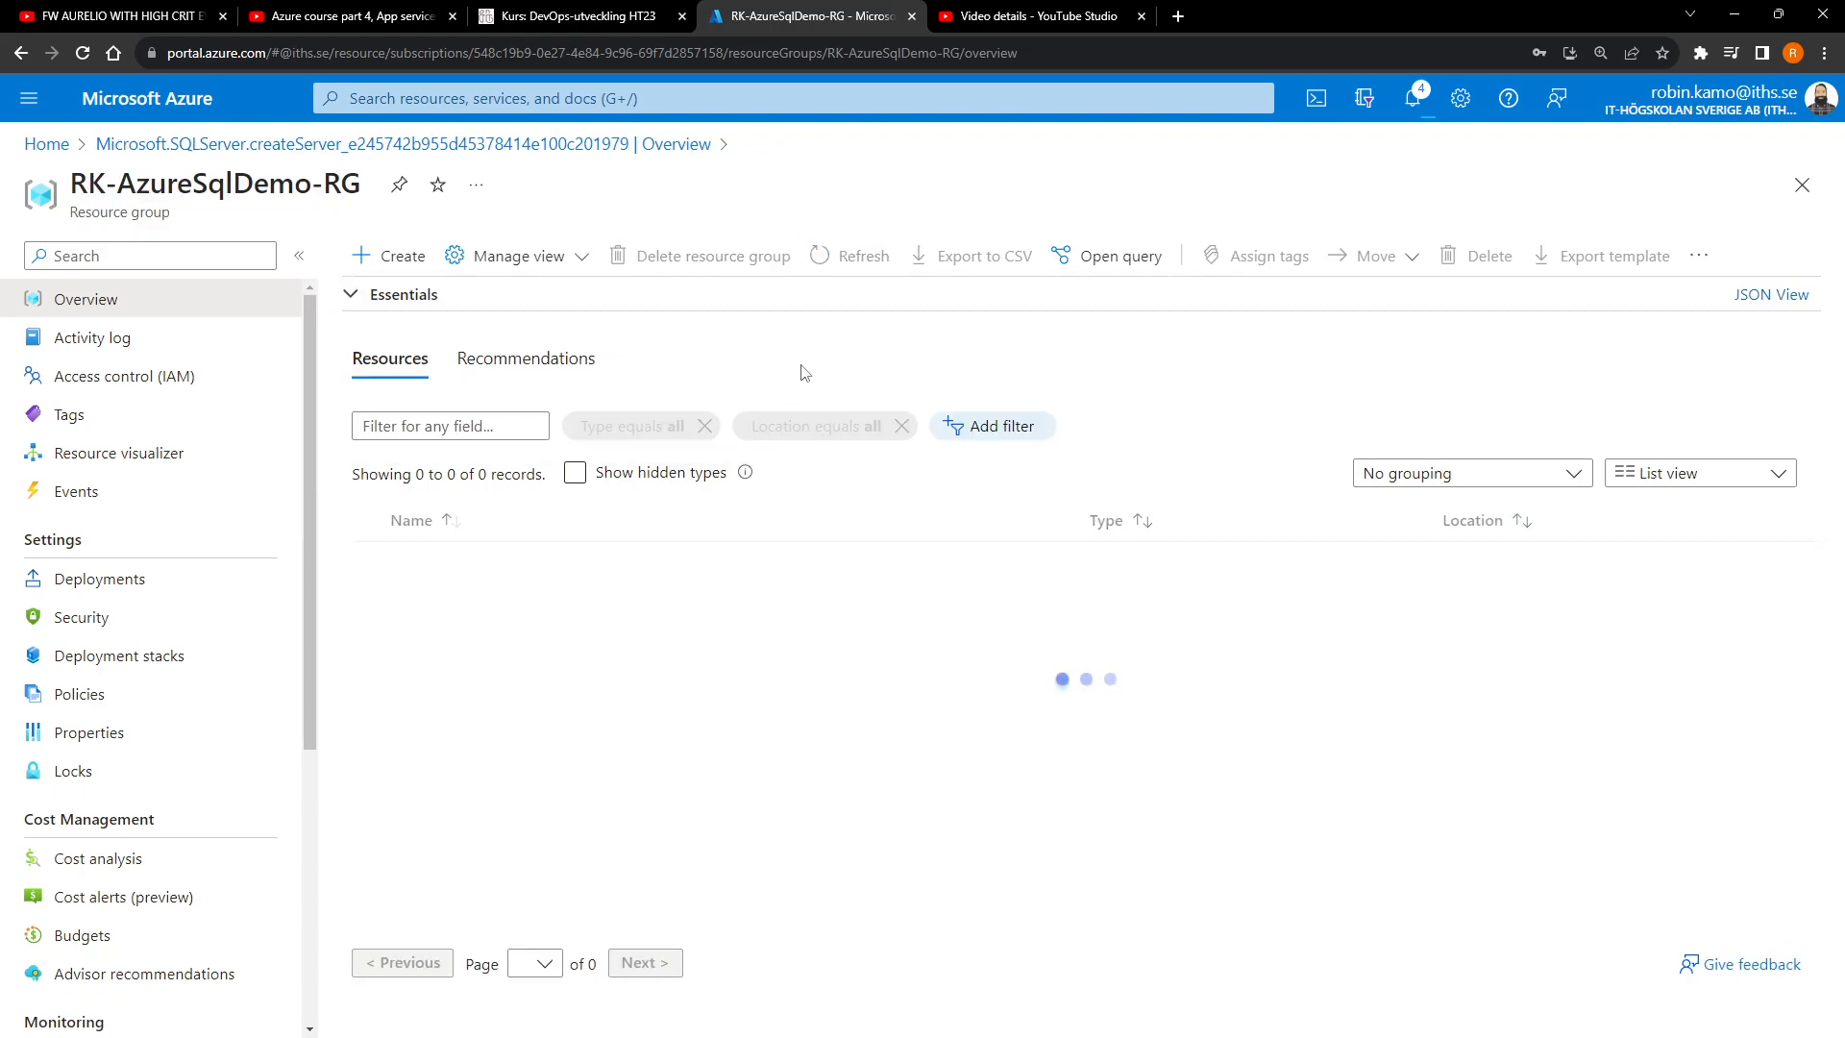
left_click(833, 259)
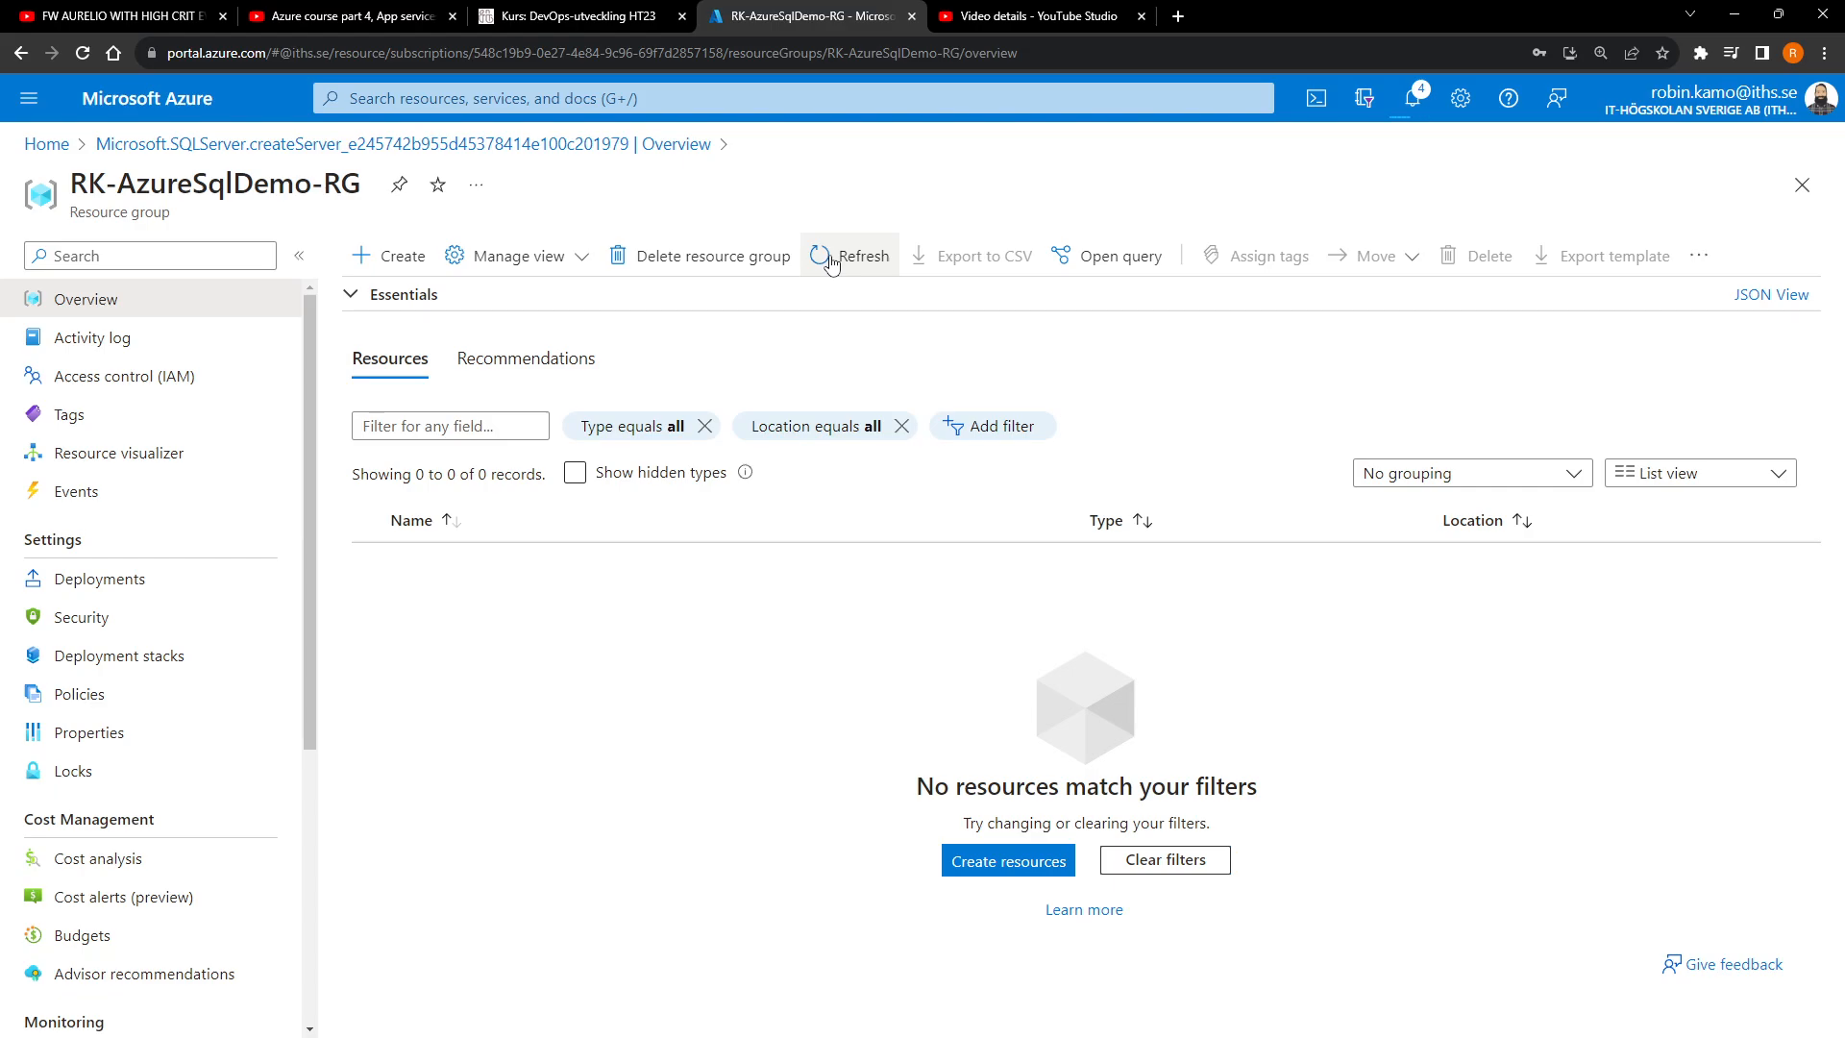
left_click(833, 259)
left_click_drag(150, 184, 294, 190)
left_click(847, 255)
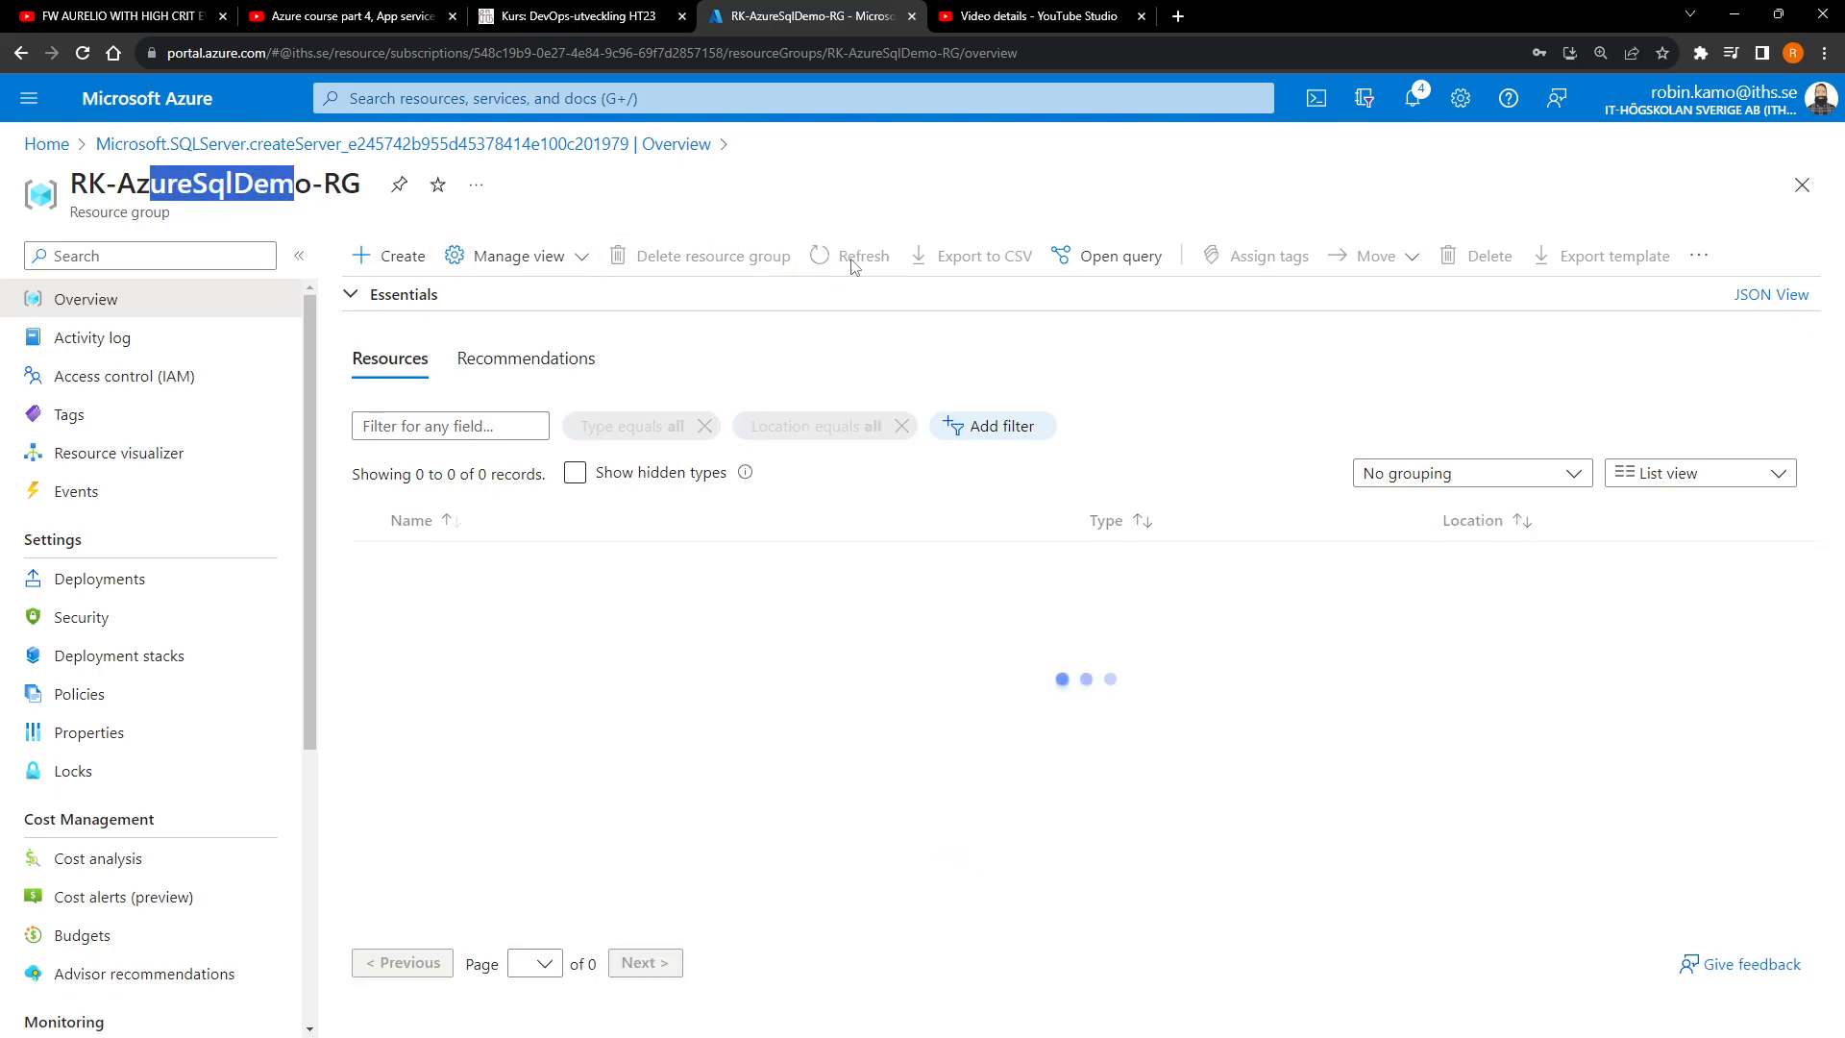
left_click(850, 256)
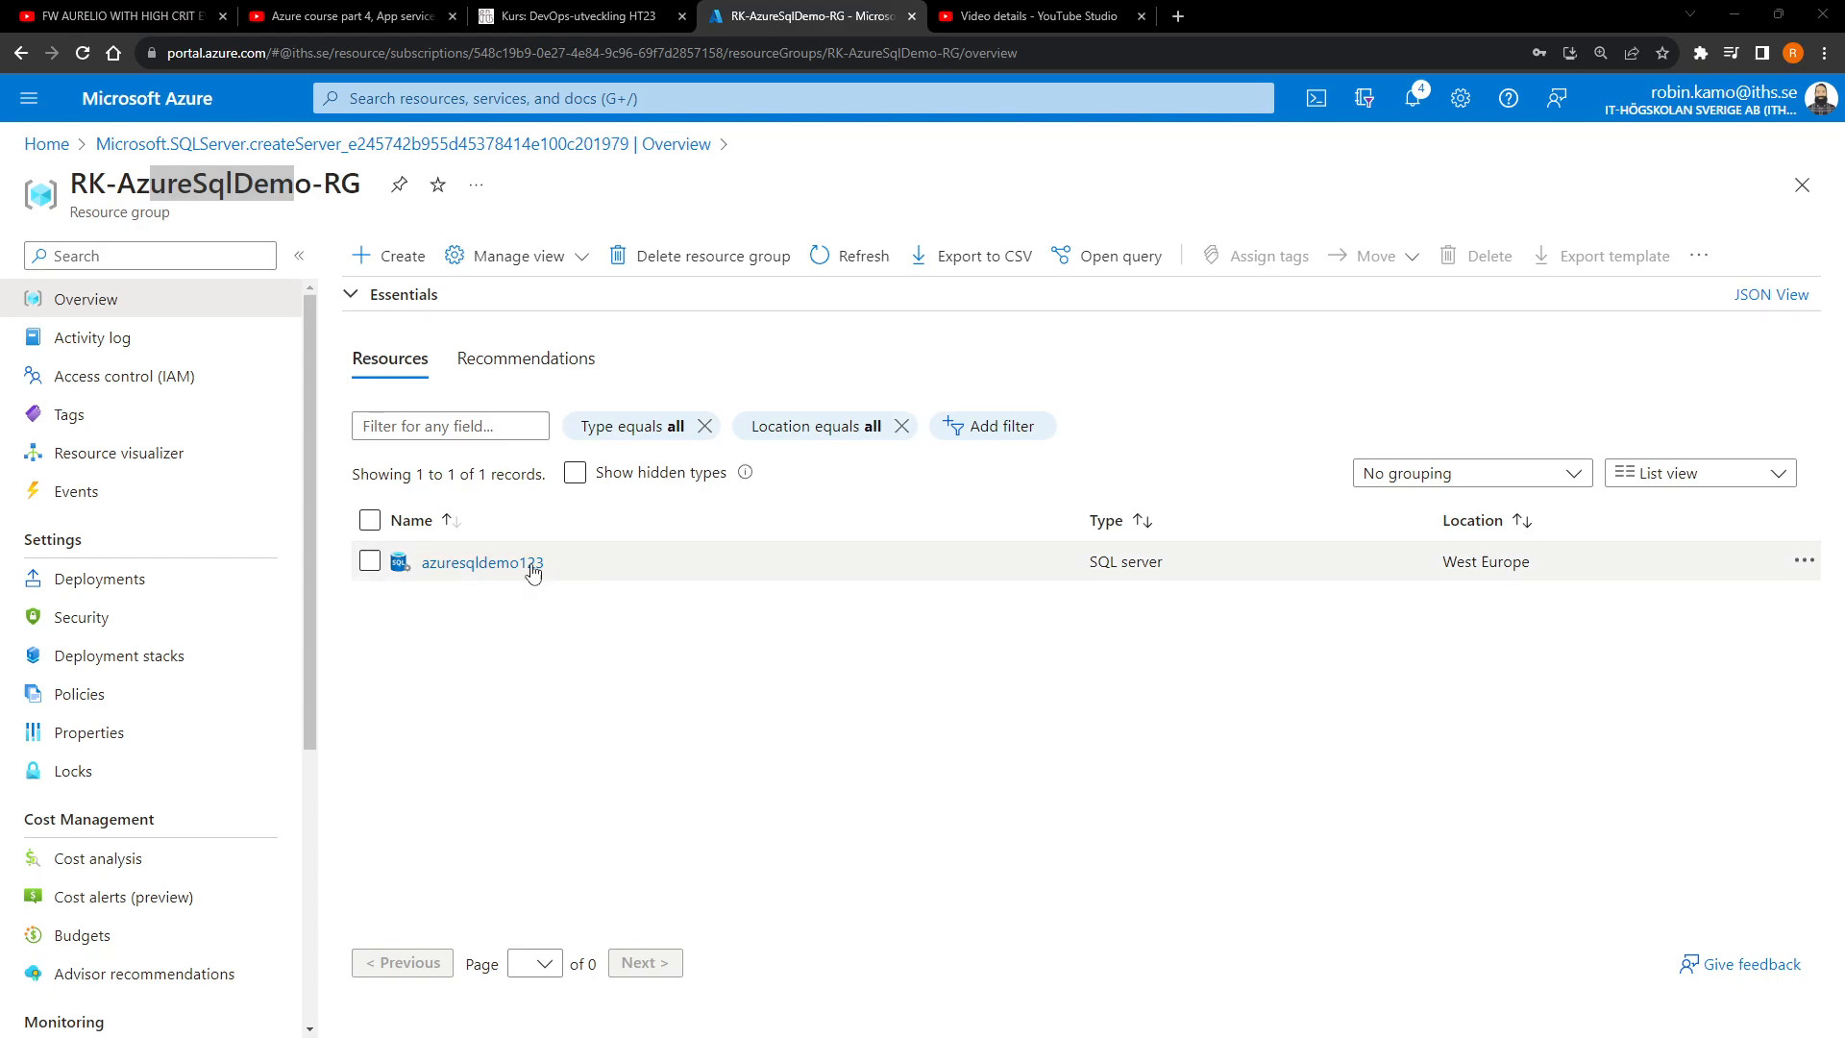
Open the azuresqldemo123 SQL server from the resource group's resource list.
left_click(607, 576)
left_click_drag(544, 562, 420, 562)
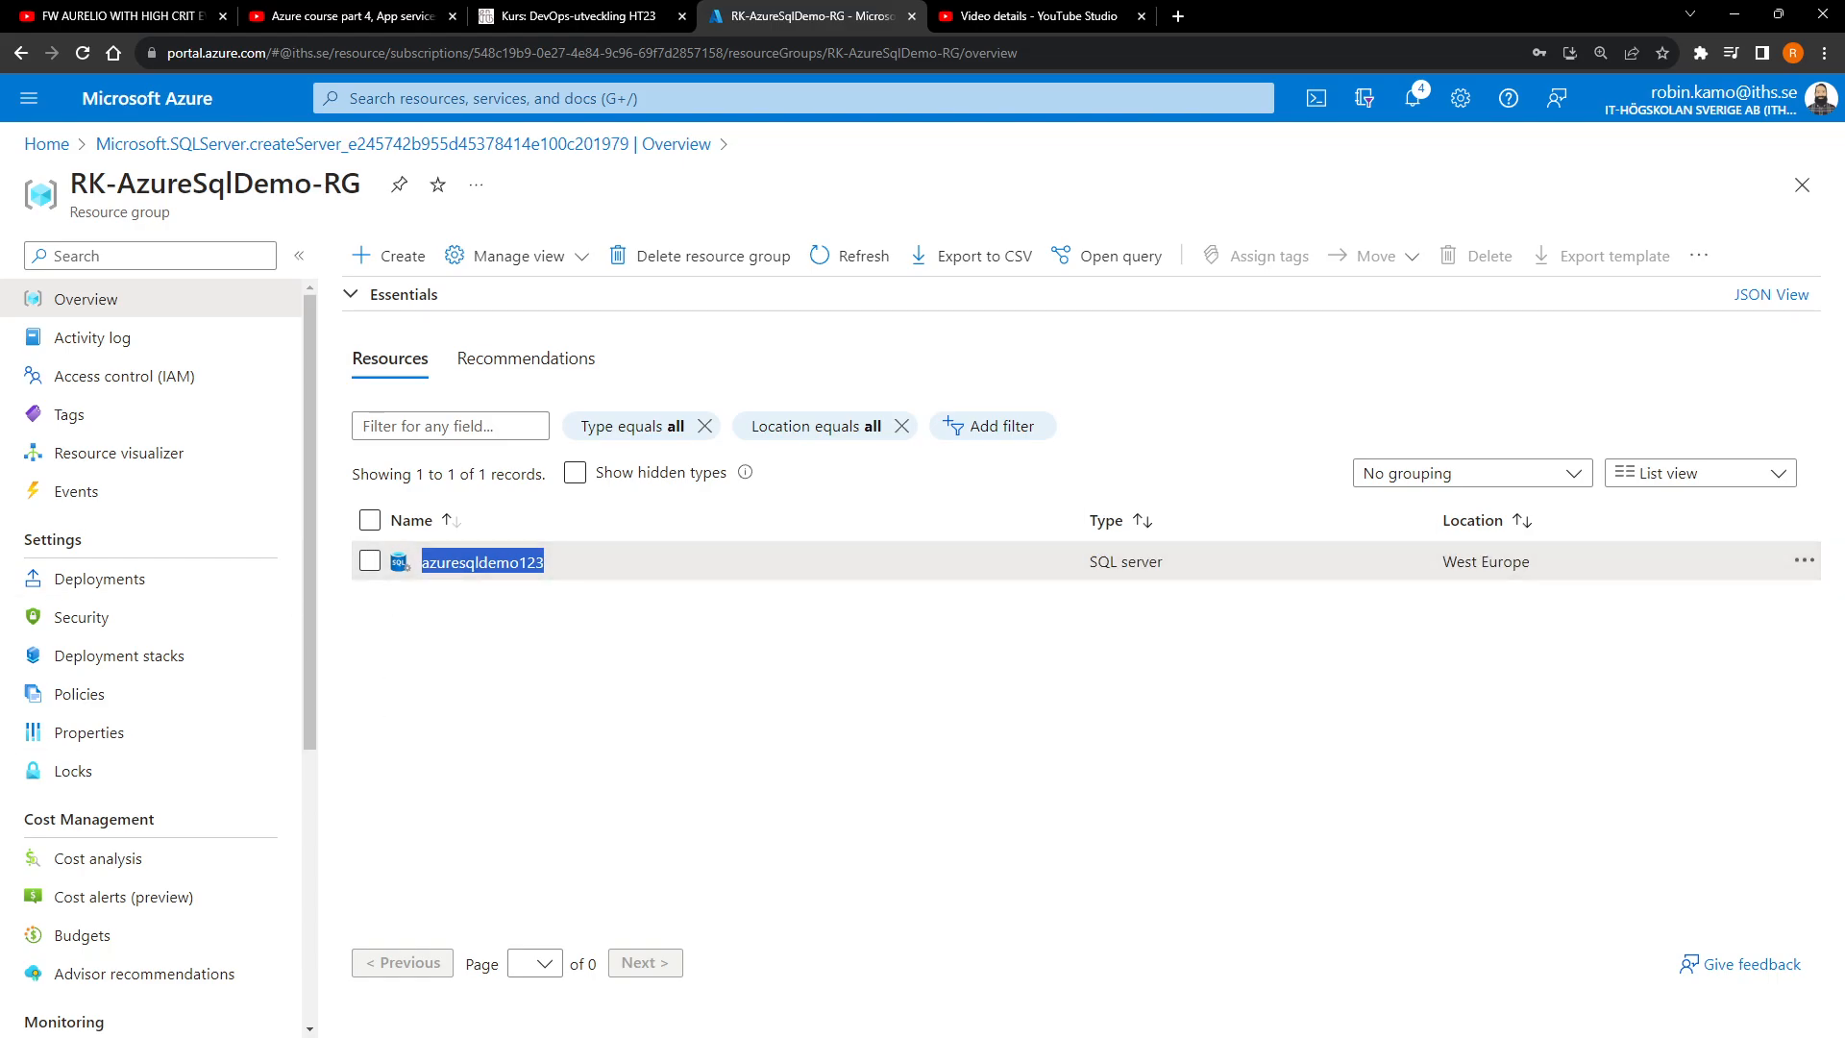
left_click(483, 562)
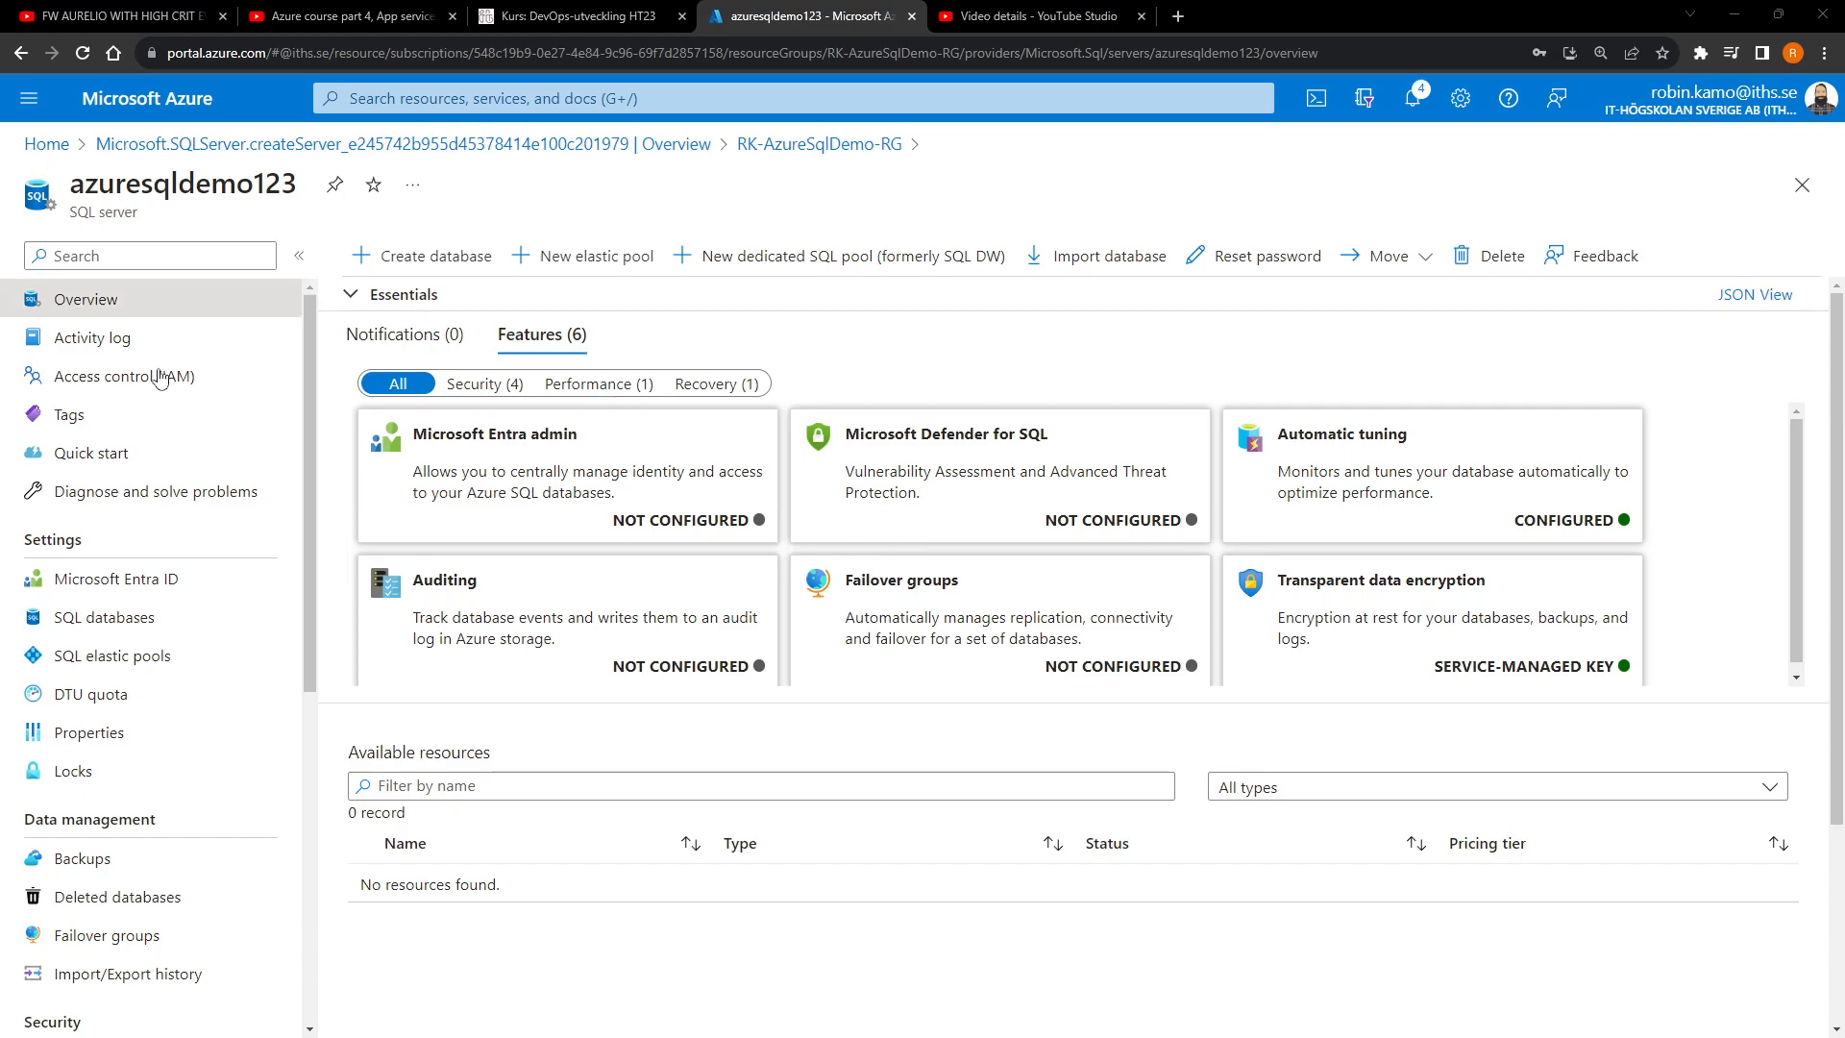
Start creating a new SQL database on the azuresqldemo123 server.
scroll(161, 846, "down", 1)
scroll(160, 845, "down", 1)
scroll(205, 777, "up", 2)
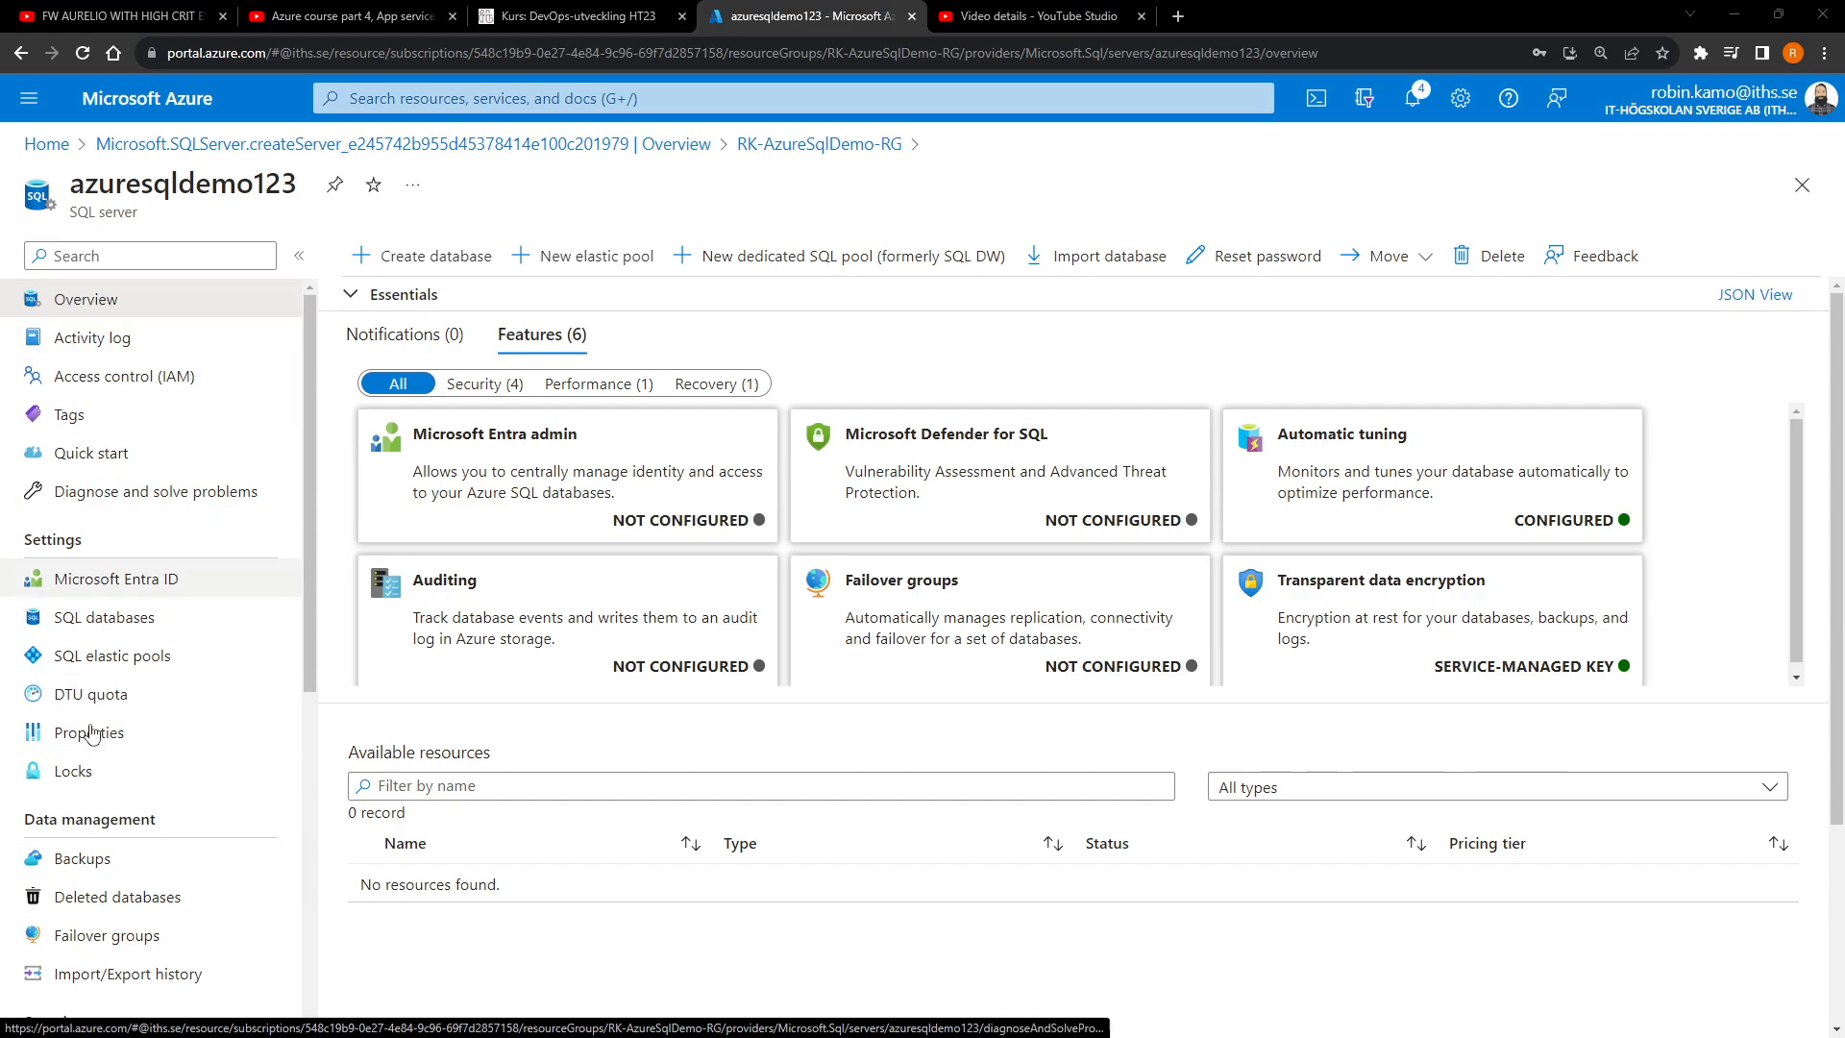
left_click(131, 622)
left_click_drag(732, 540, 405, 219)
left_click(692, 533)
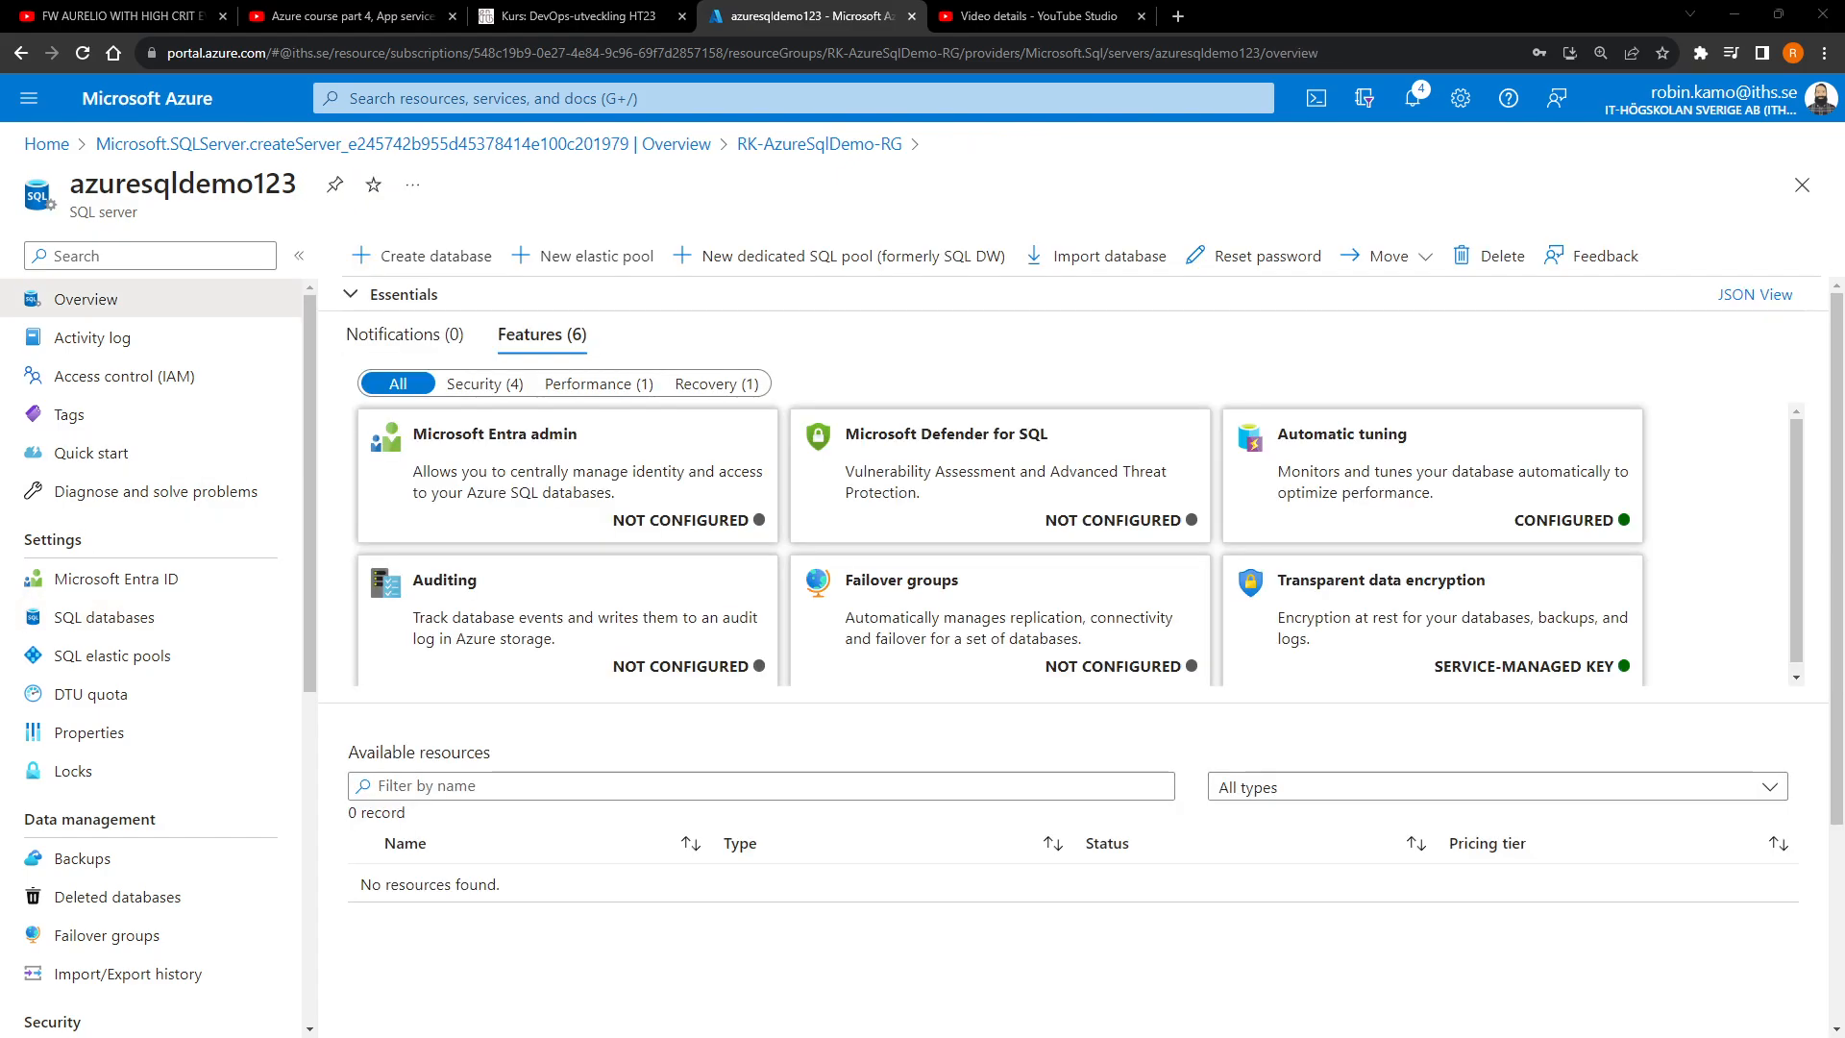
left_click(411, 259)
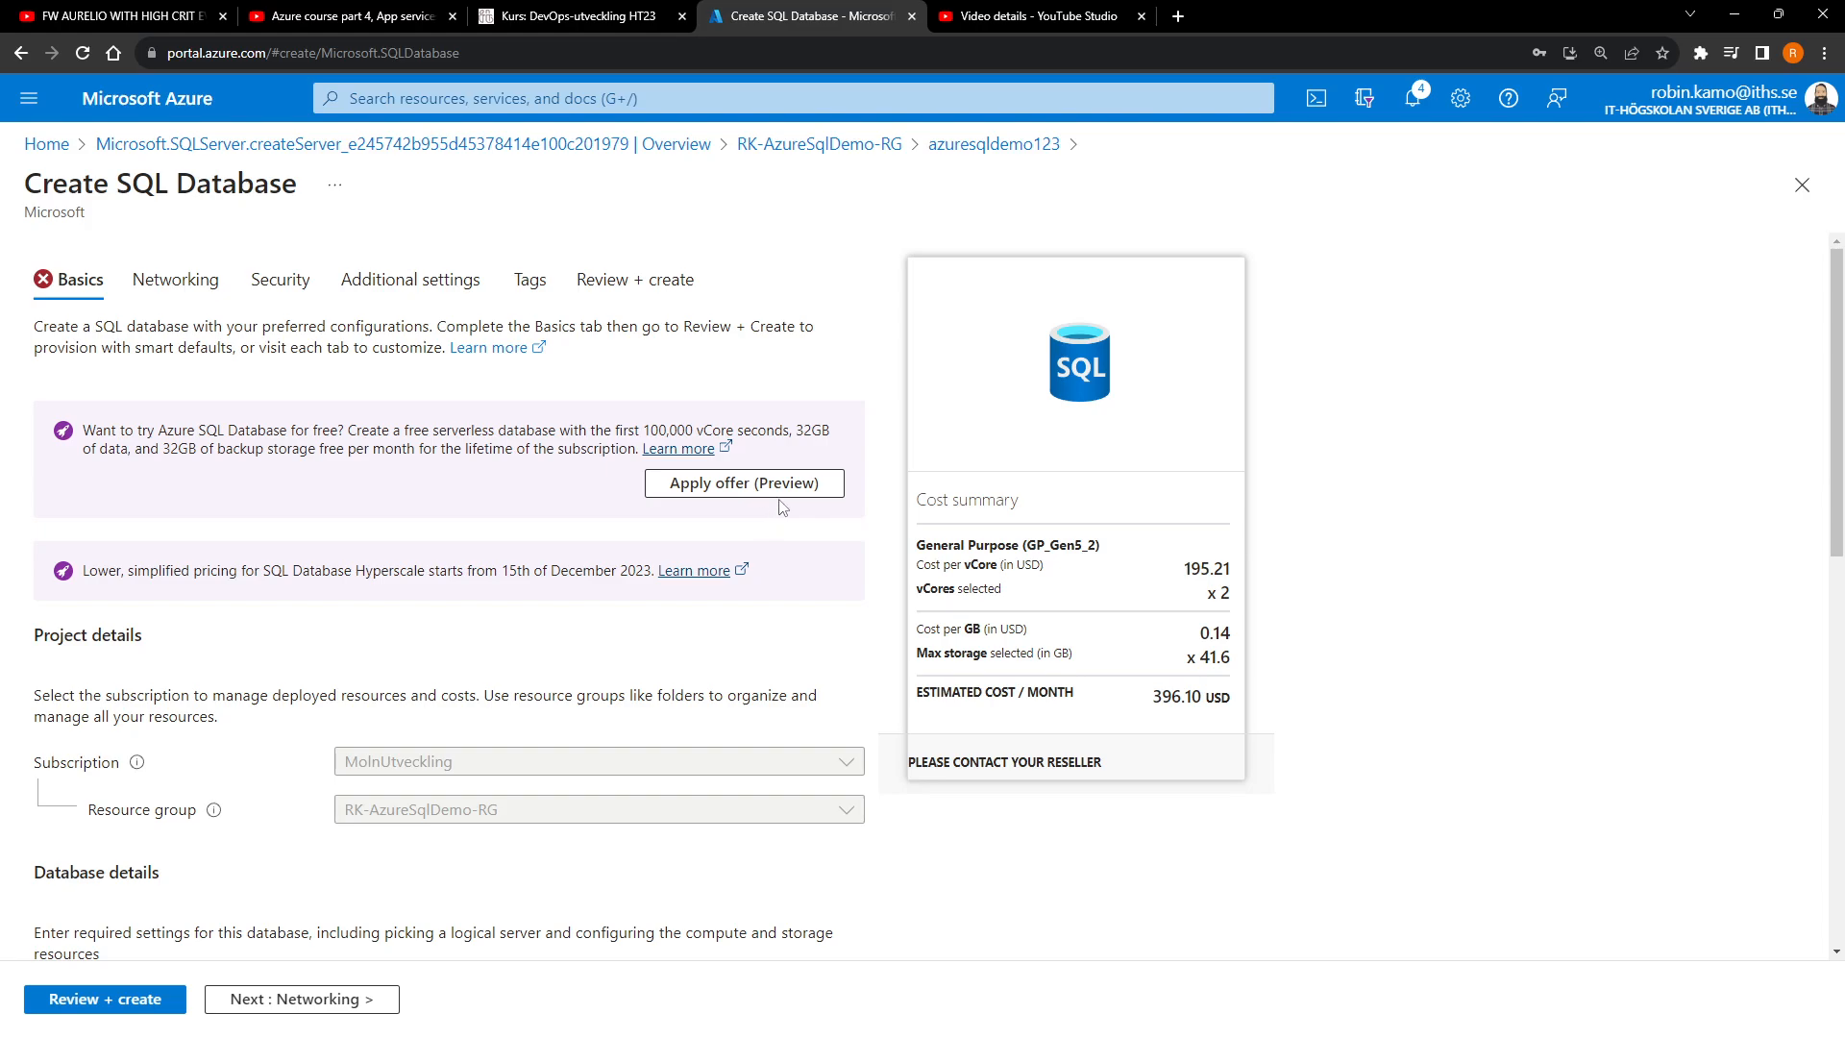
Examine the cost summary and estimated monthly cost of the new database.
left_click_drag(124, 182, 281, 187)
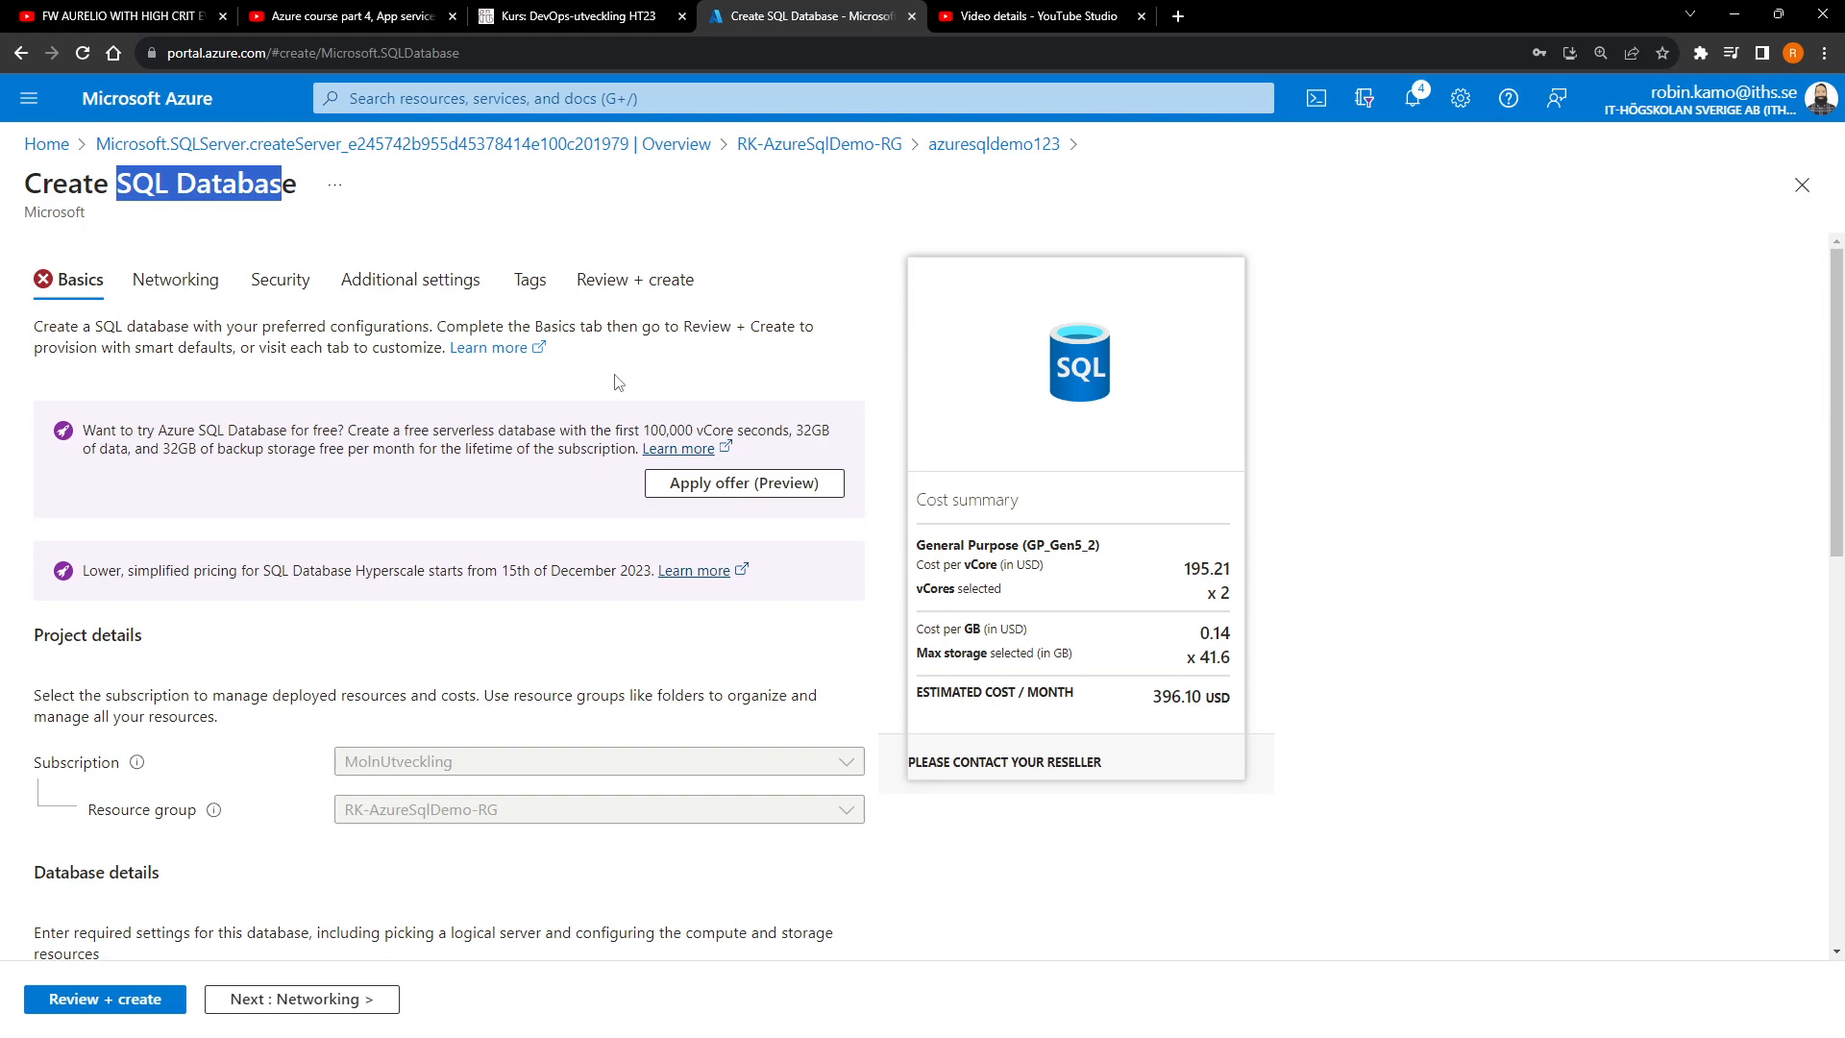
scroll(620, 577, "down", 4)
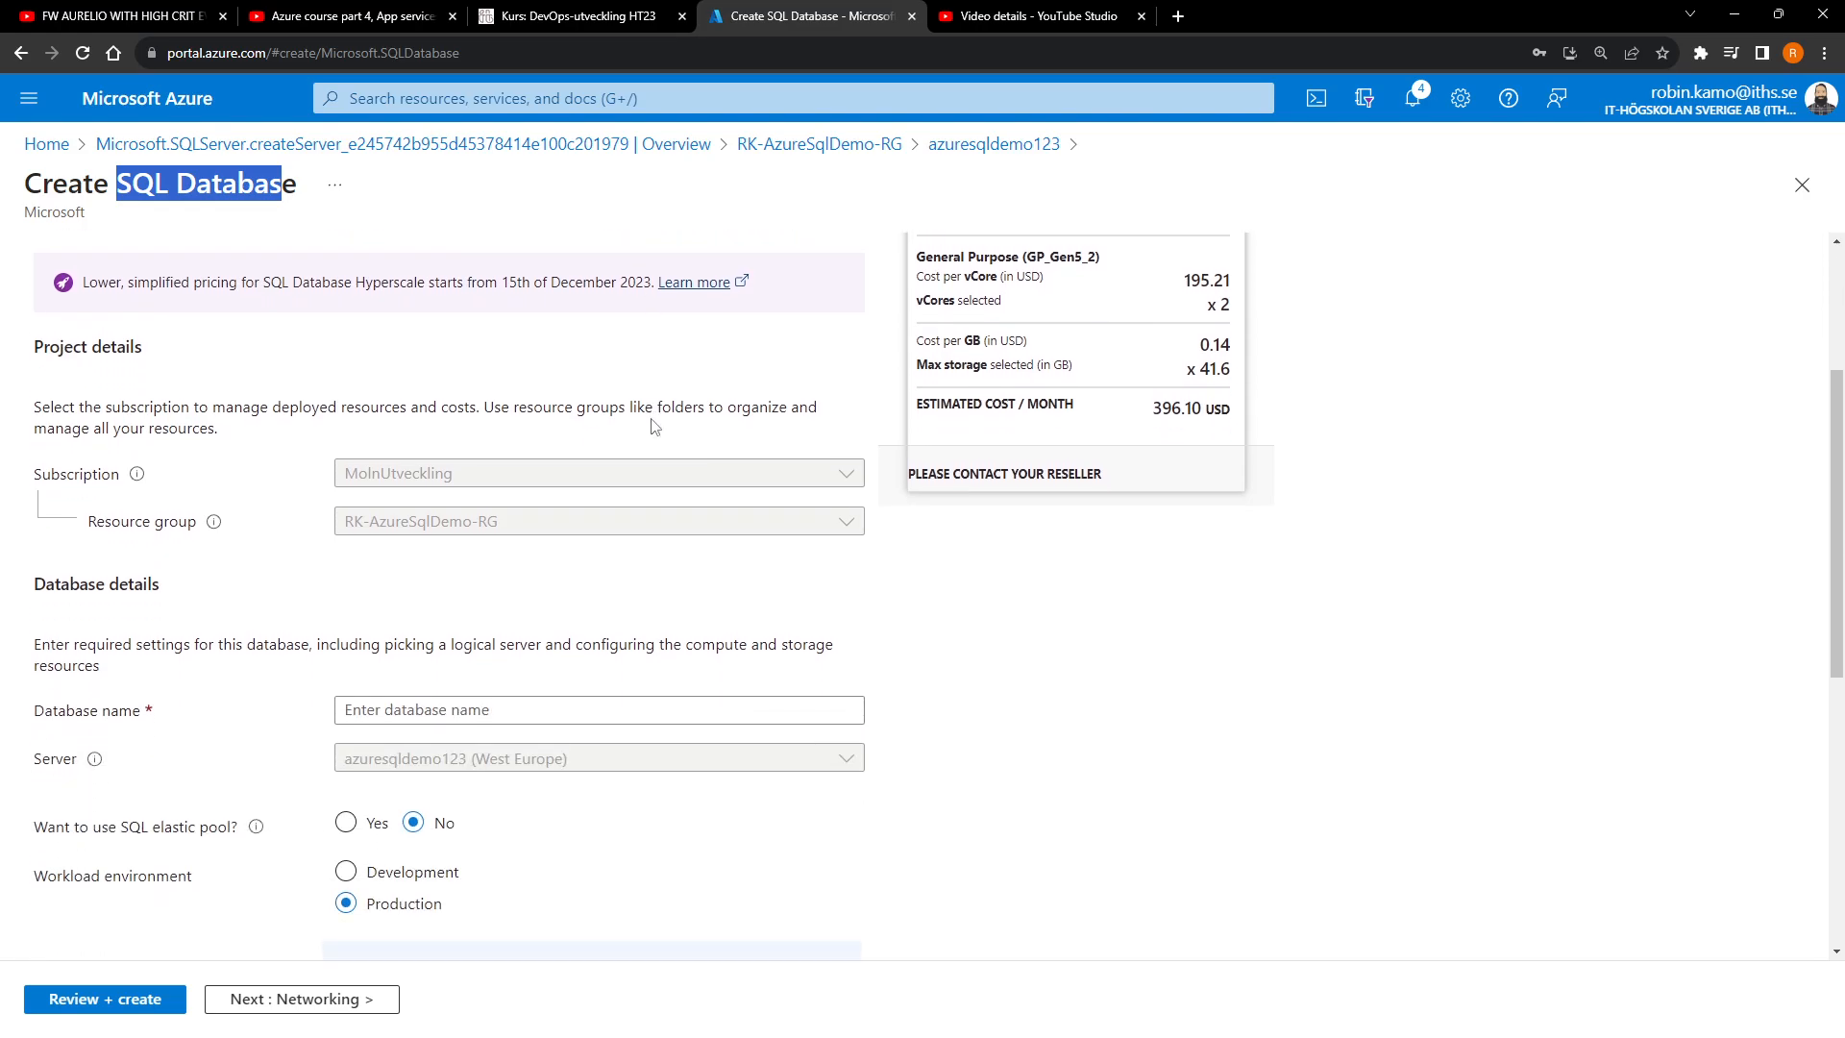
scroll(619, 603, "up", 2)
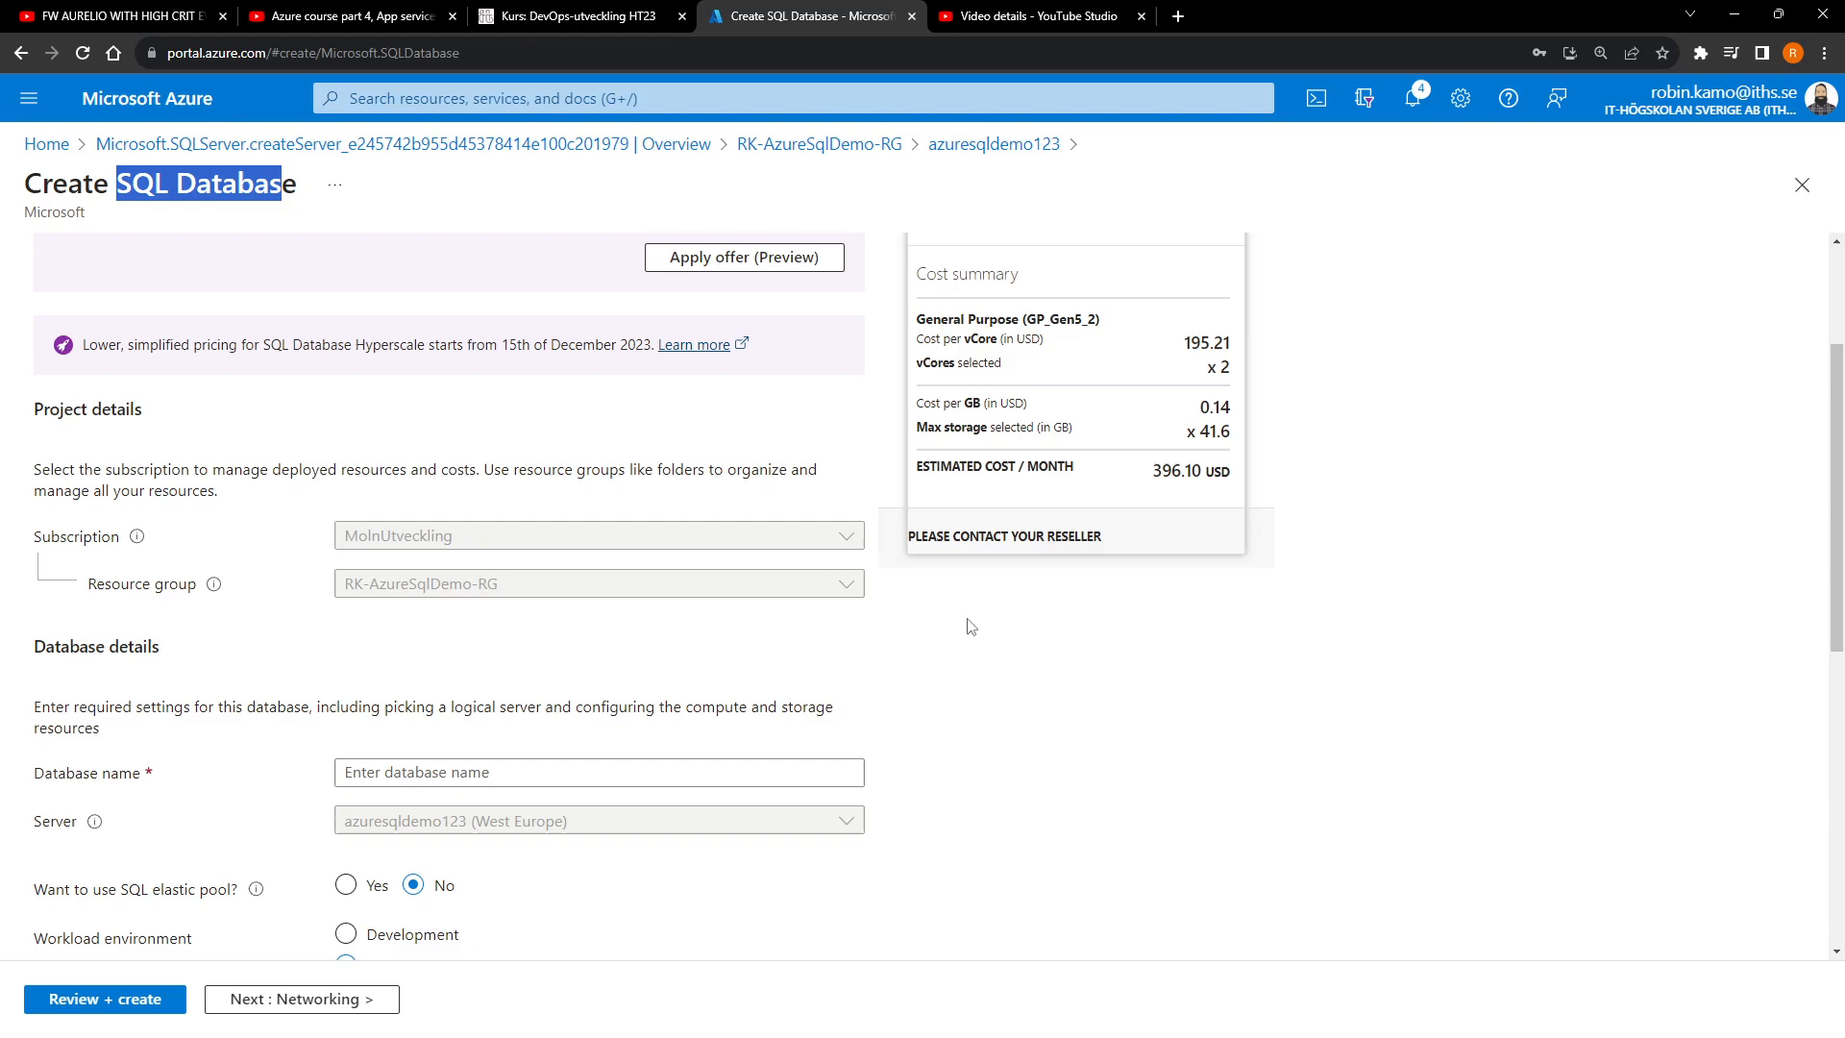
left_click(1153, 514)
left_click_drag(1151, 514, 1318, 559)
scroll(1312, 565, "up", 2)
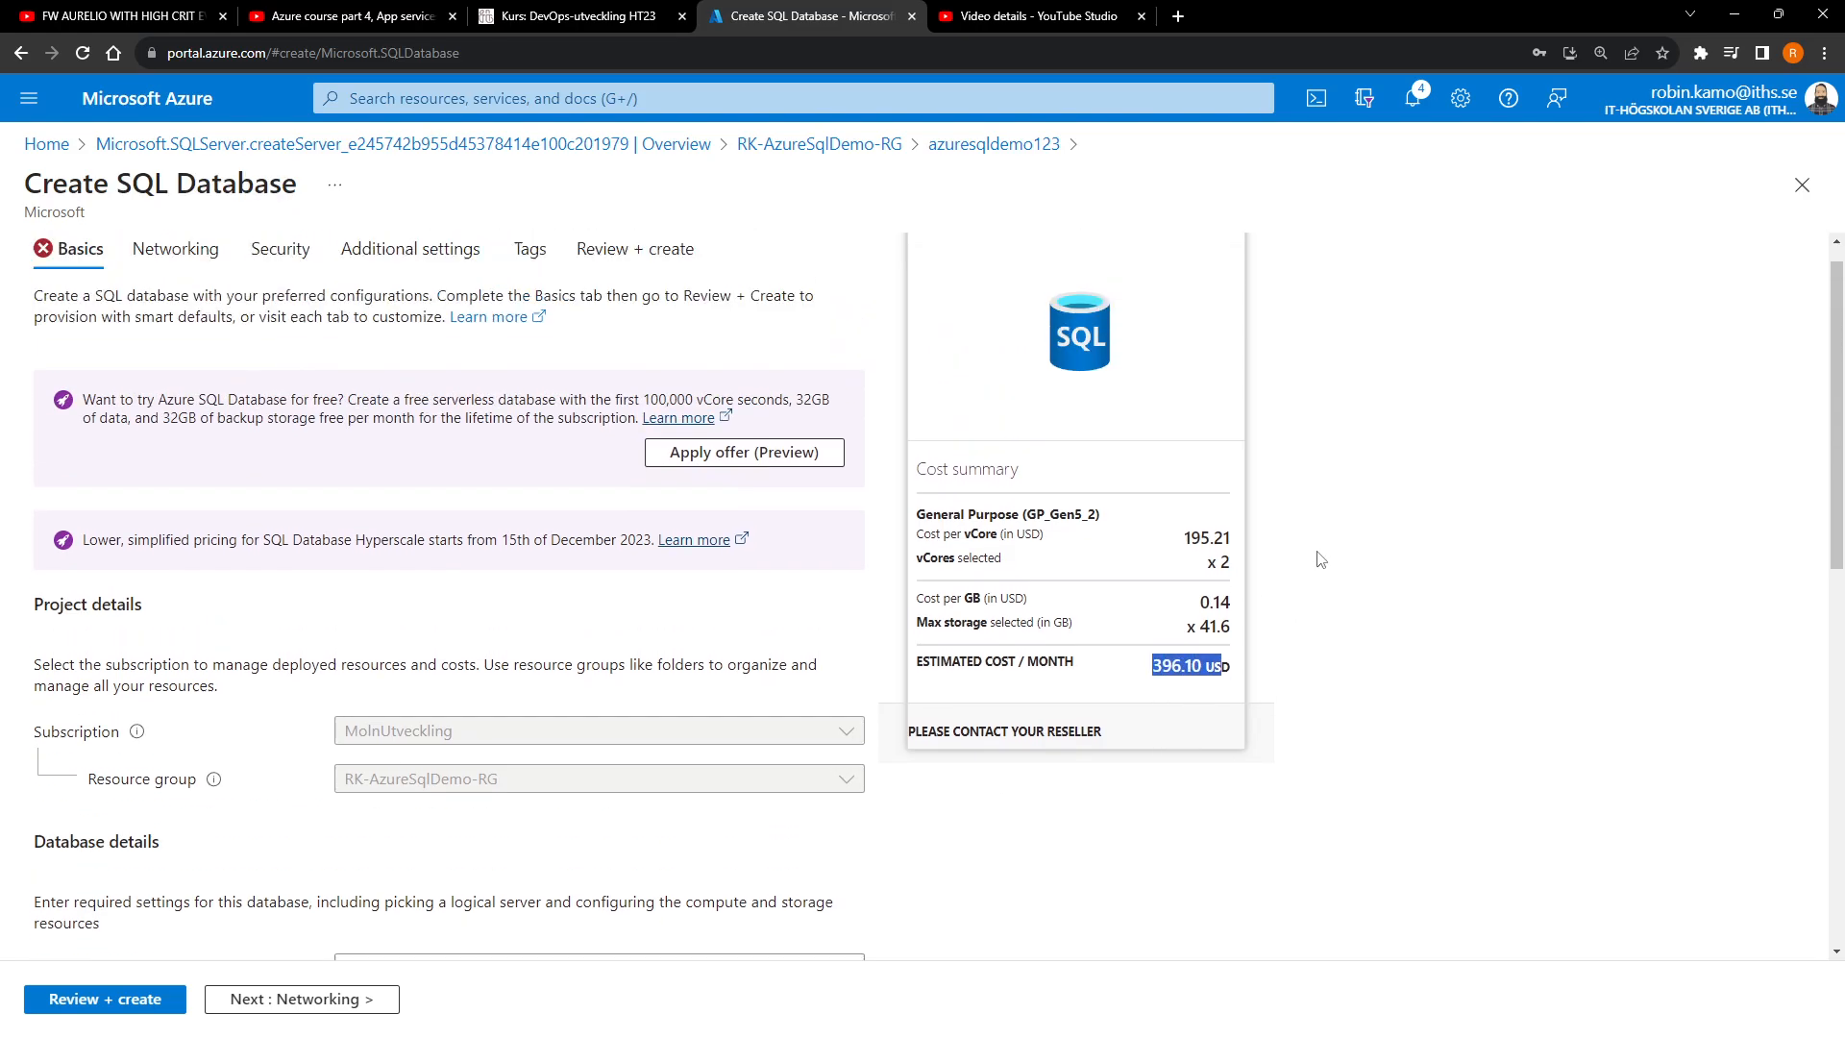
left_click_drag(1201, 719, 1157, 693)
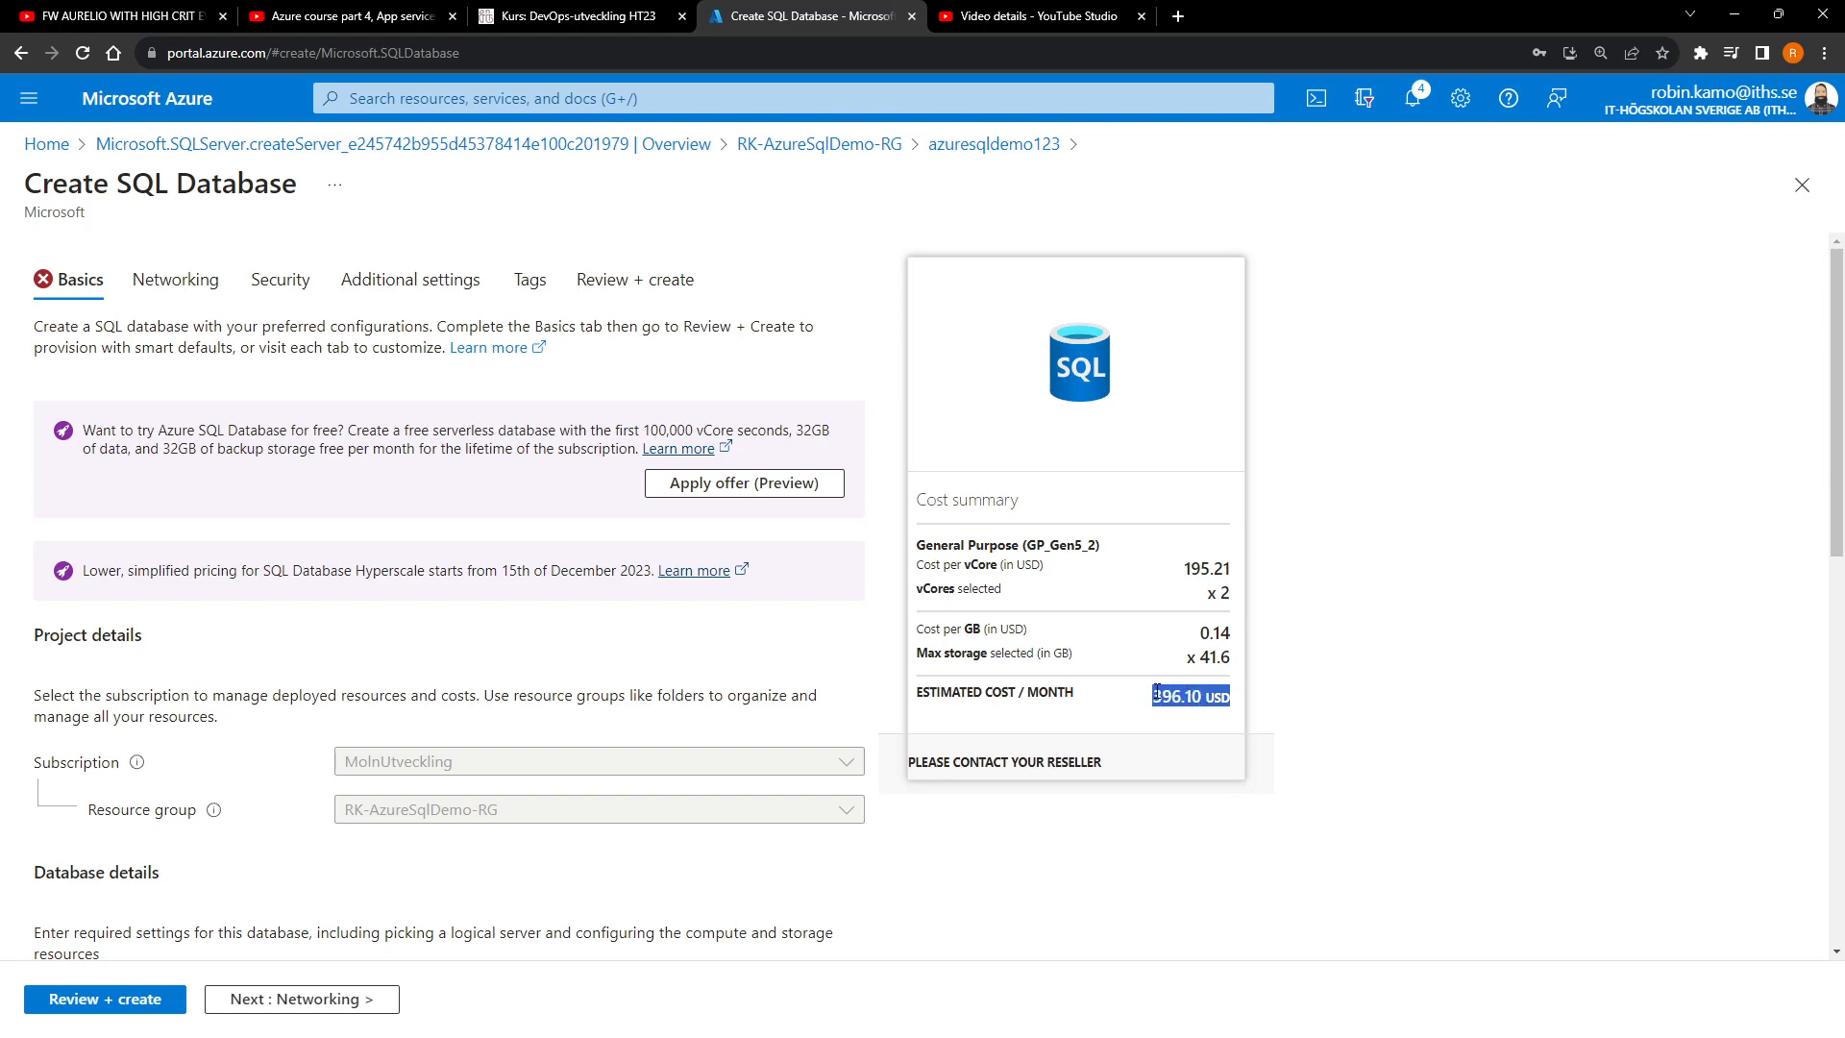
left_click(1158, 693)
left_click_drag(1230, 698, 1153, 706)
left_click(1165, 696)
left_click_drag(1171, 696, 1231, 698)
left_click_drag(62, 183, 297, 188)
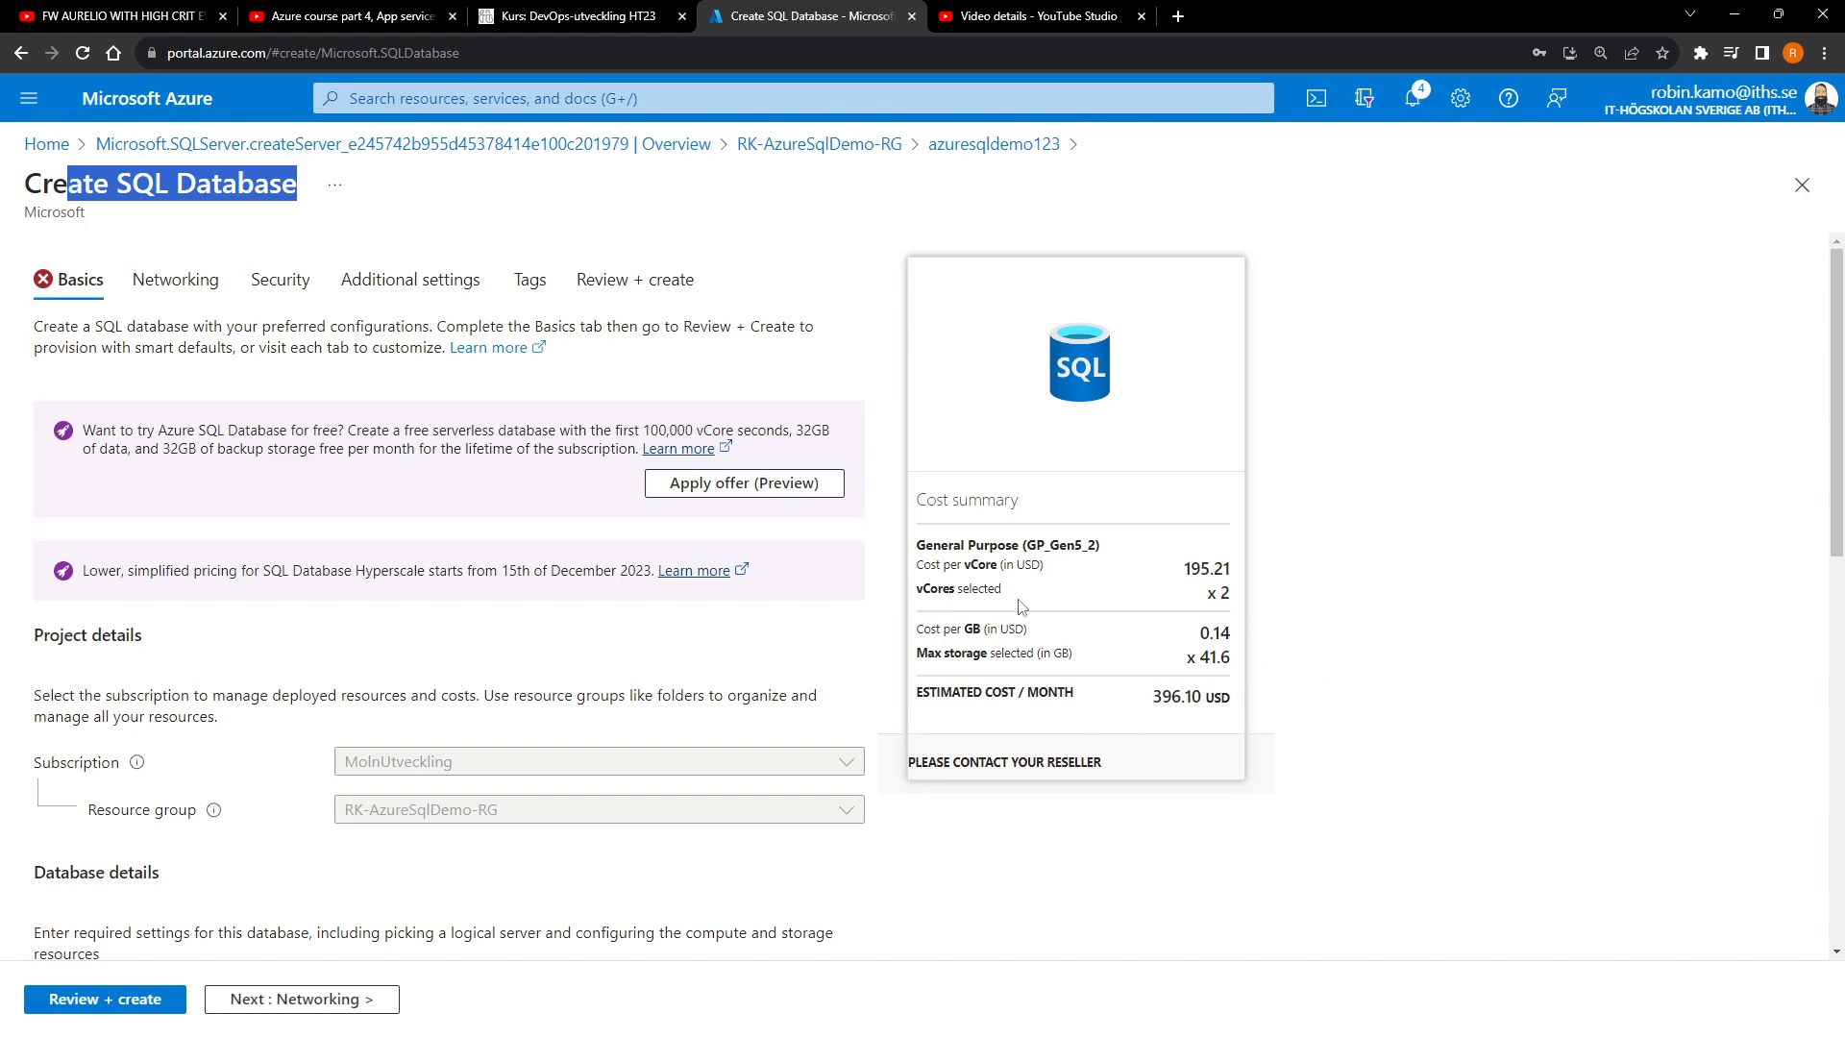
Examine the default compute and storage tier and compare it with the cost summary.
scroll(1021, 605, "down", 5)
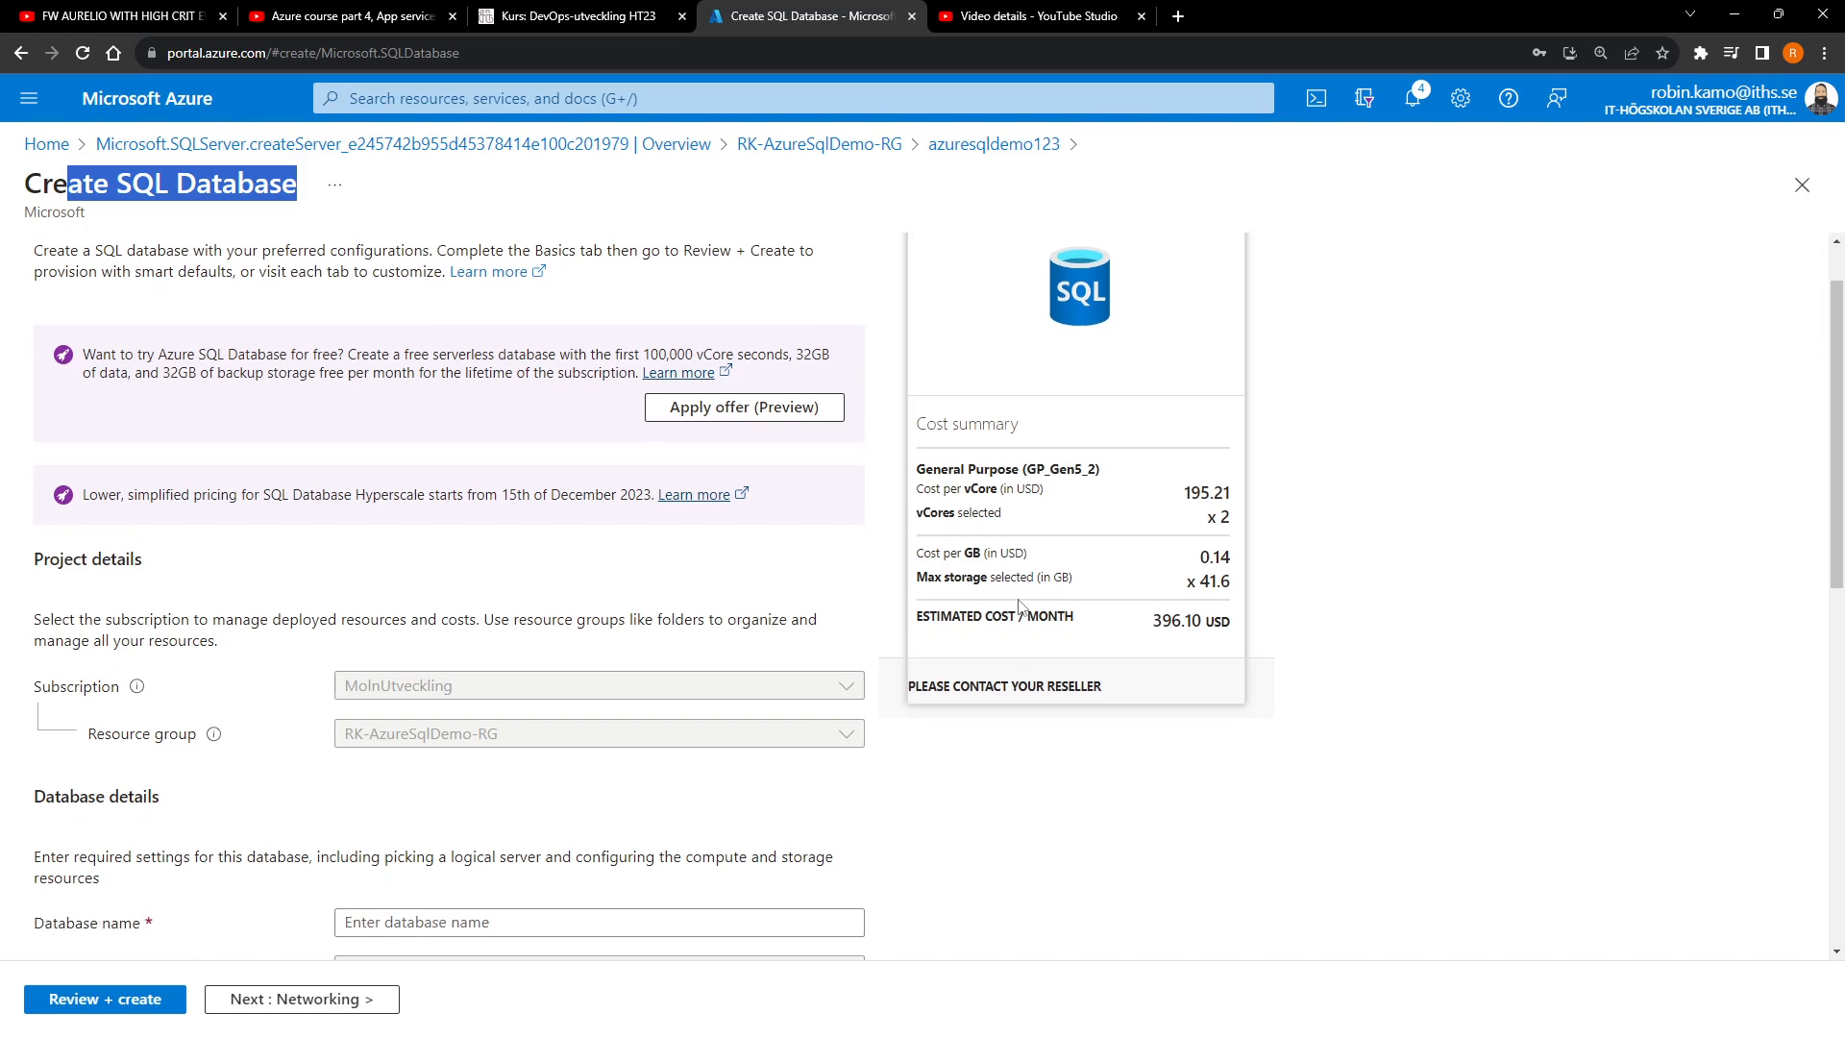
scroll(472, 695, "down", 1)
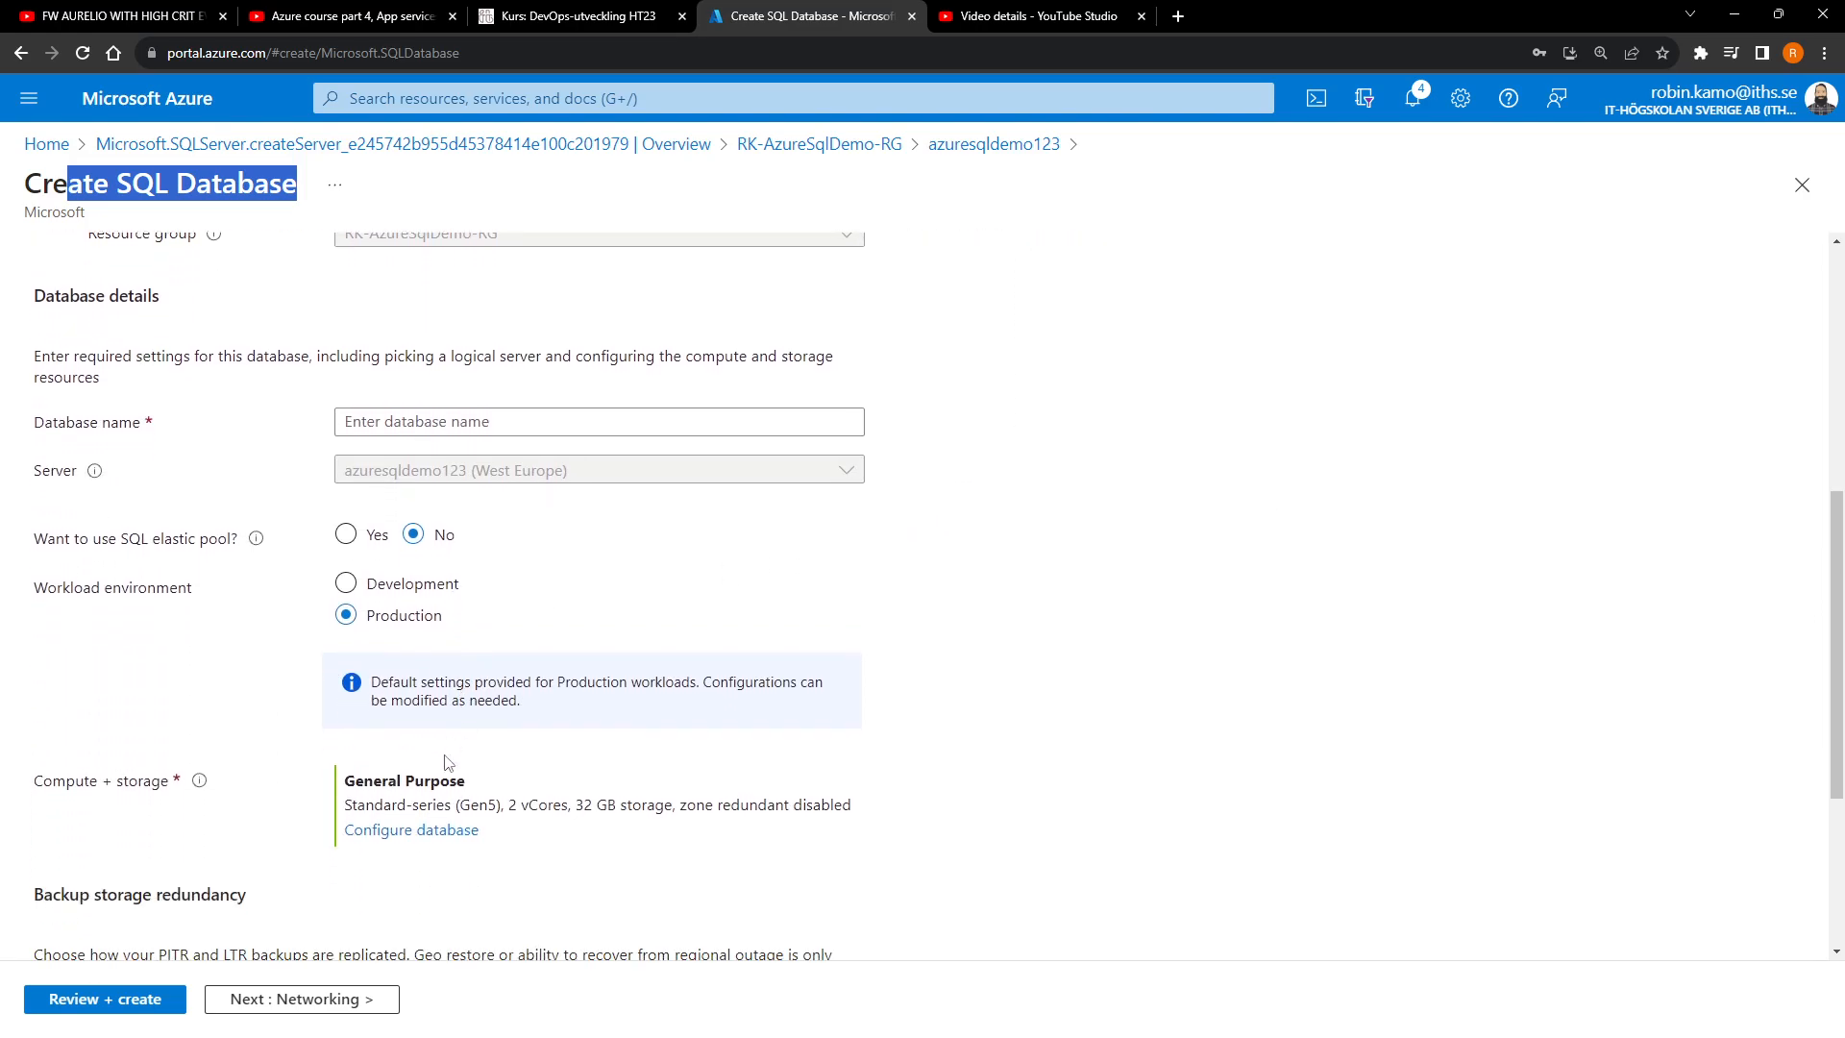
left_click_drag(473, 783, 330, 781)
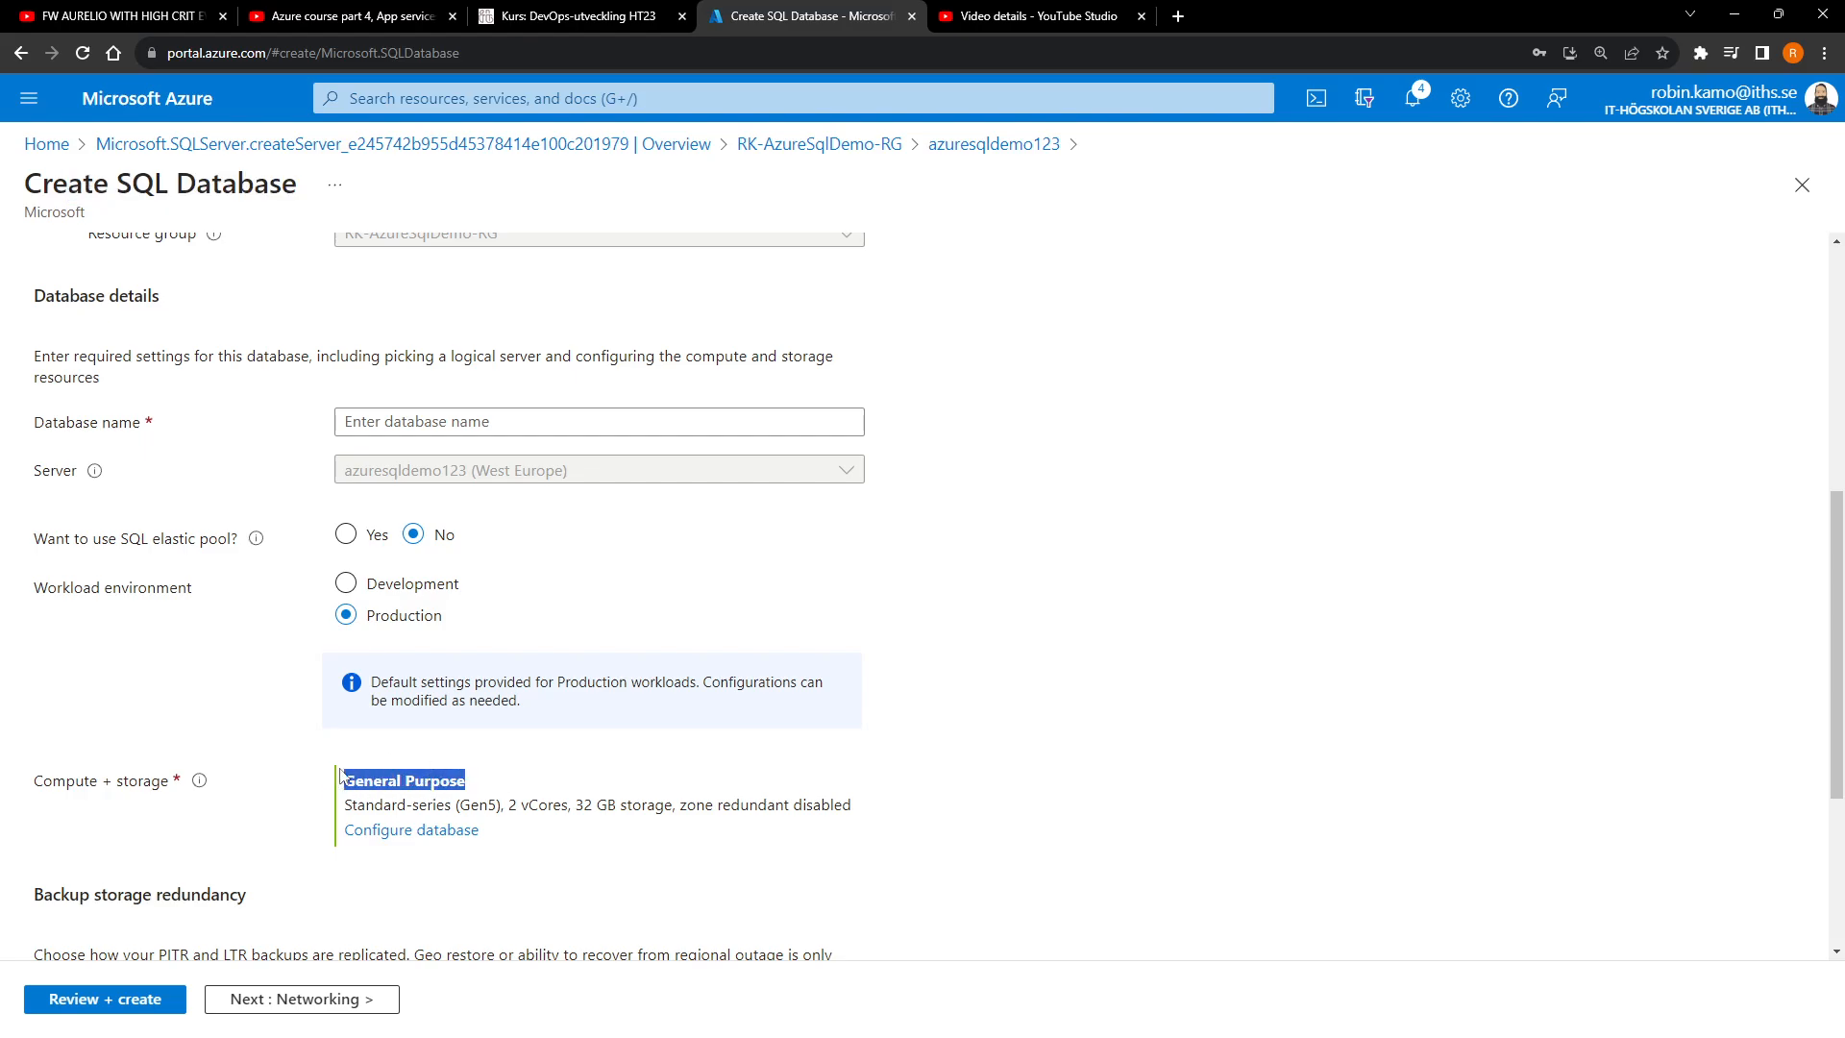
scroll(449, 788, "up", 3)
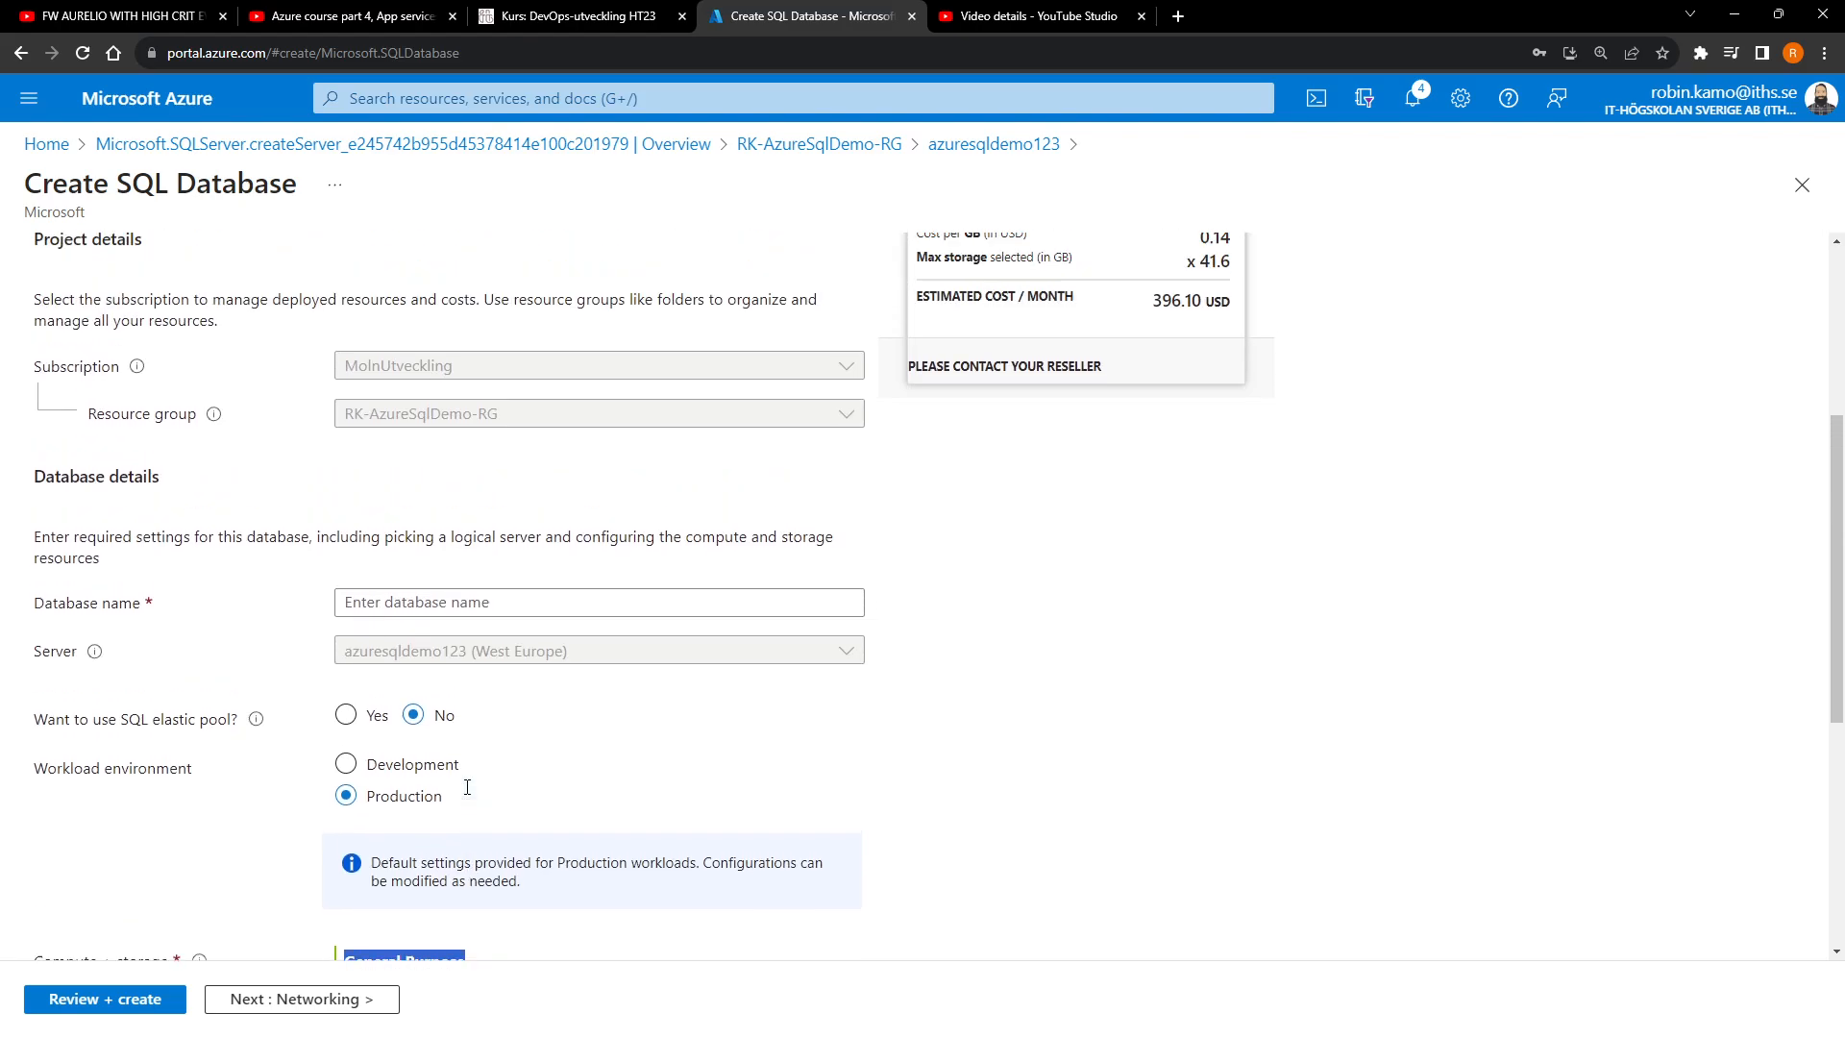
scroll(543, 806, "up", 3)
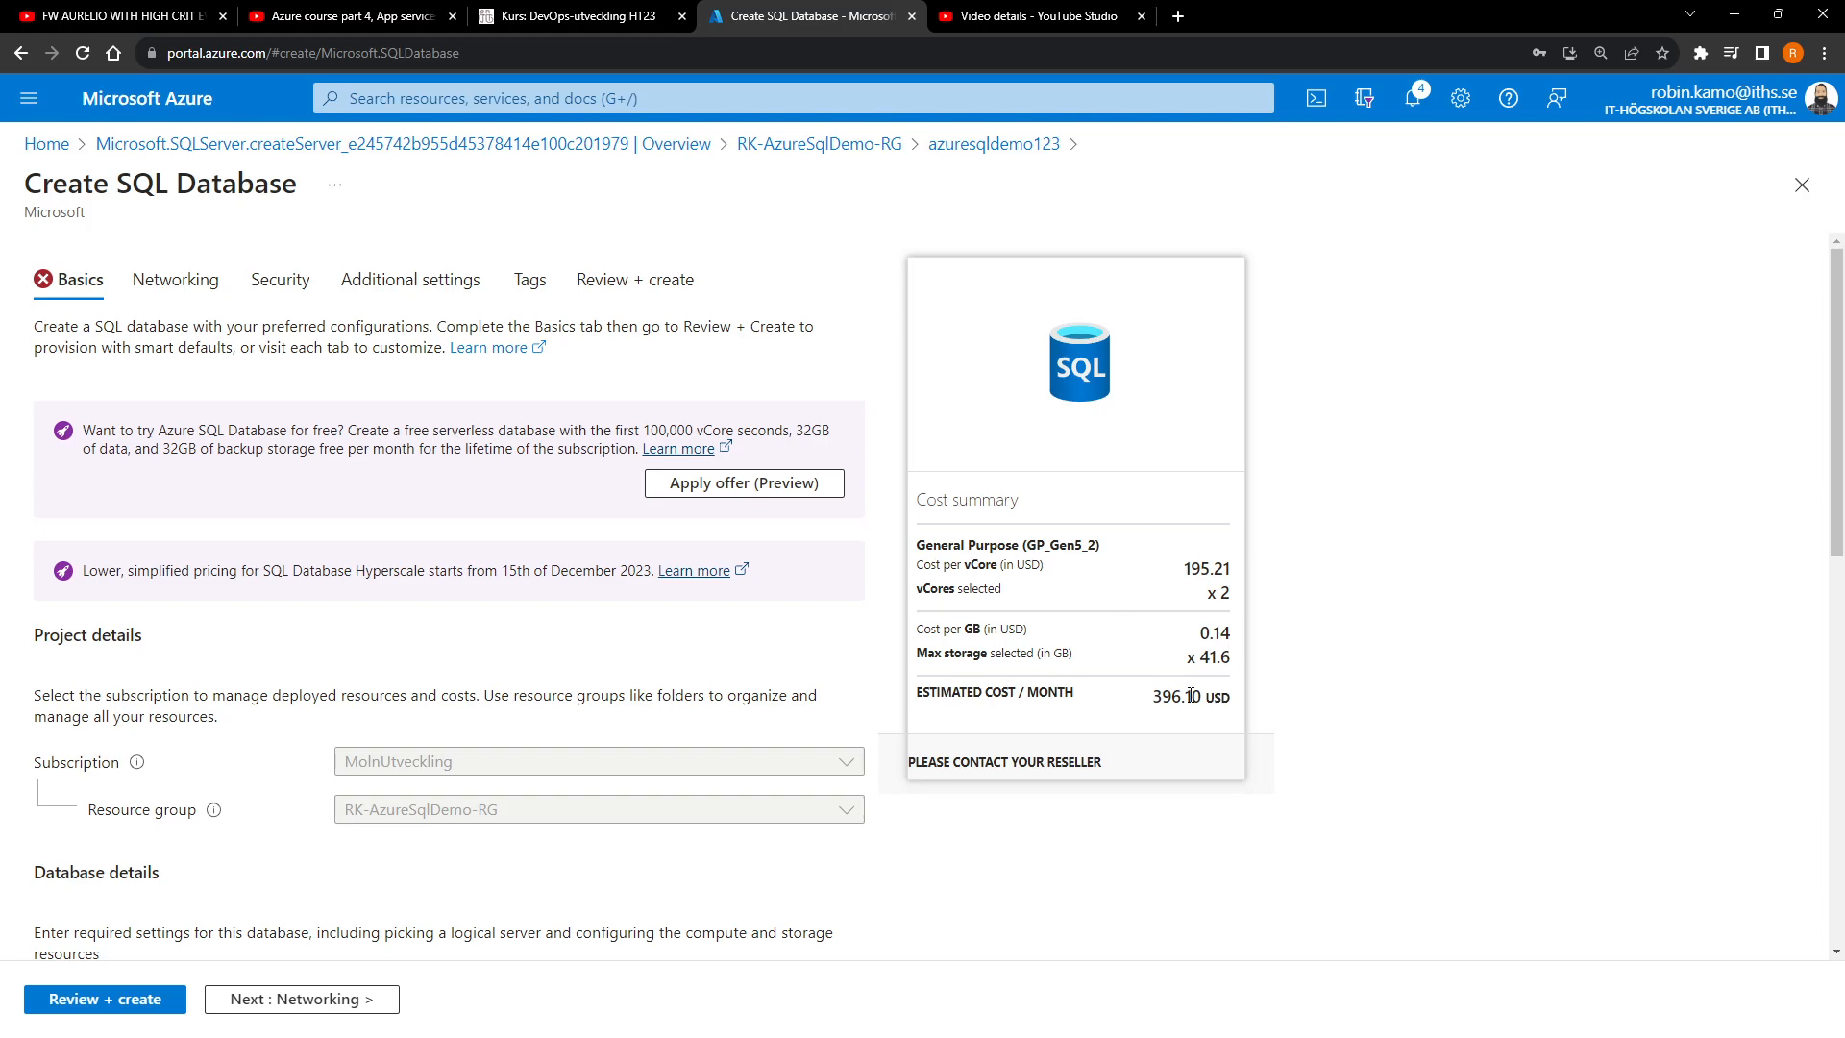
left_click_drag(1150, 699, 1285, 727)
left_click(942, 707)
left_click(1285, 715)
left_click_drag(923, 690, 1240, 704)
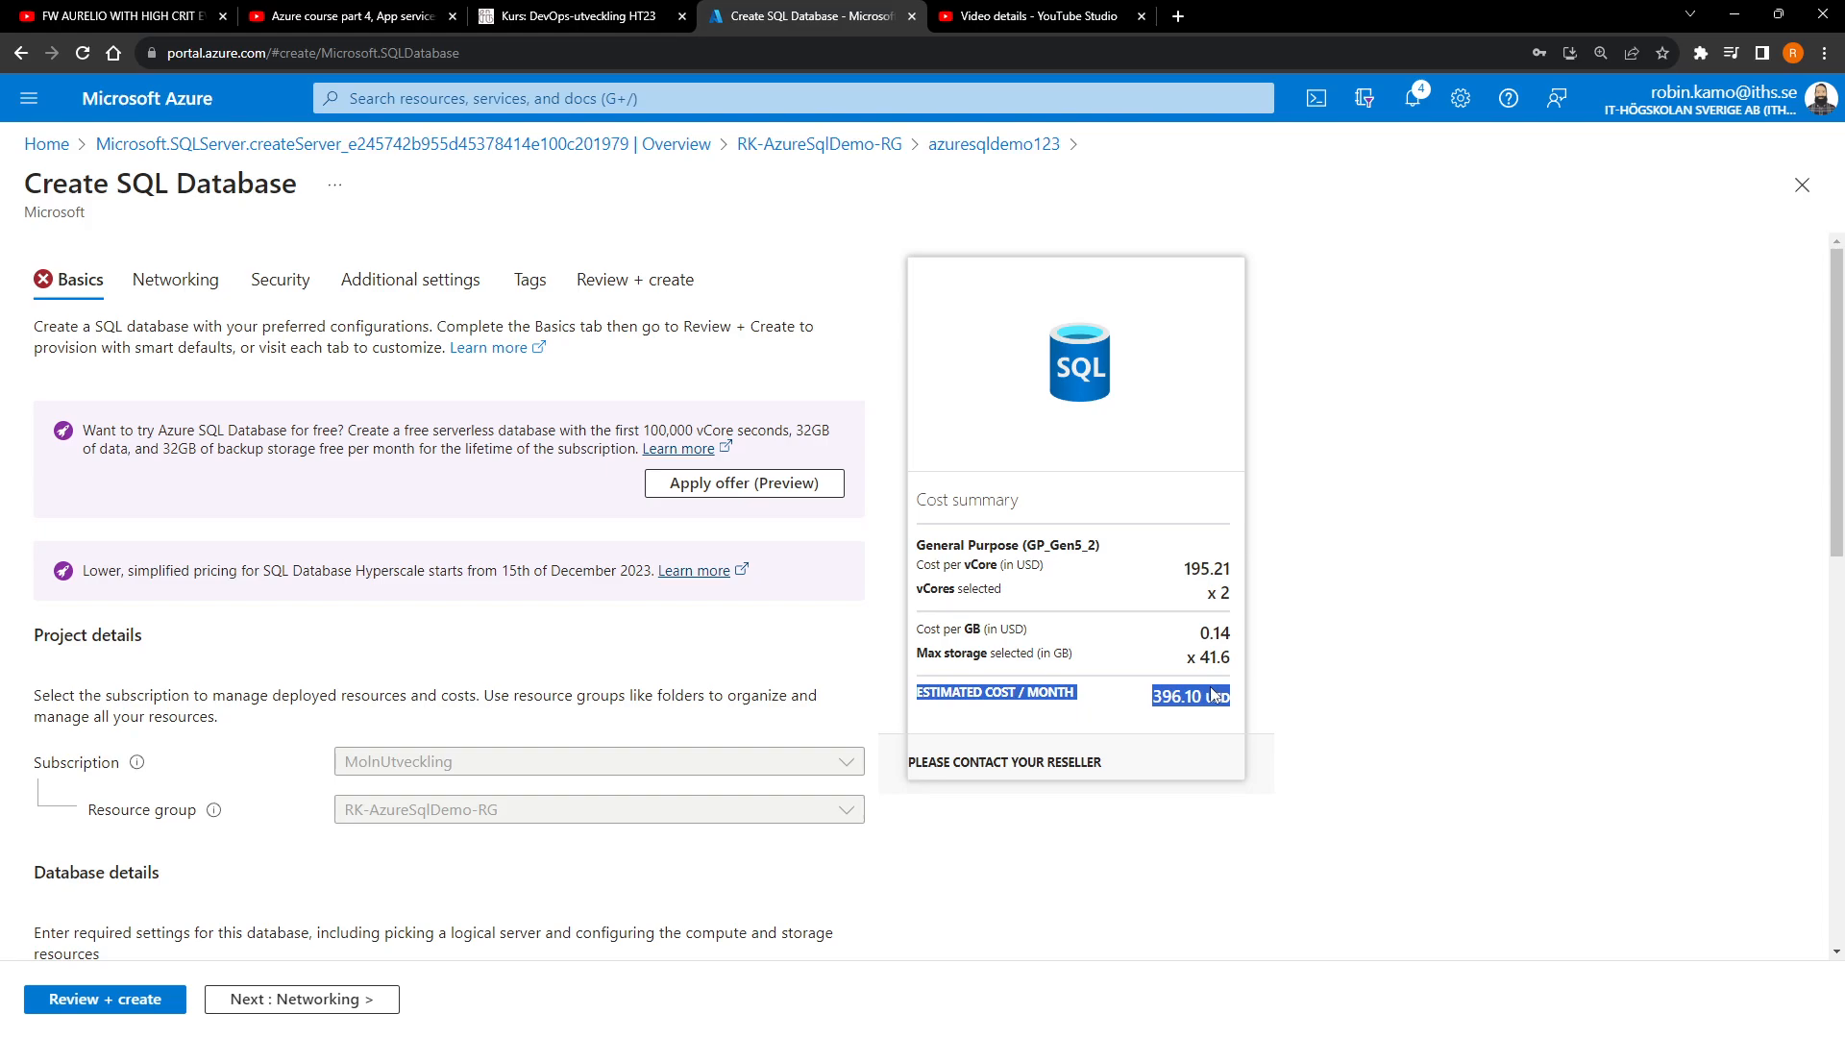
left_click(1213, 694)
left_click_drag(960, 499, 1141, 589)
left_click(1216, 748)
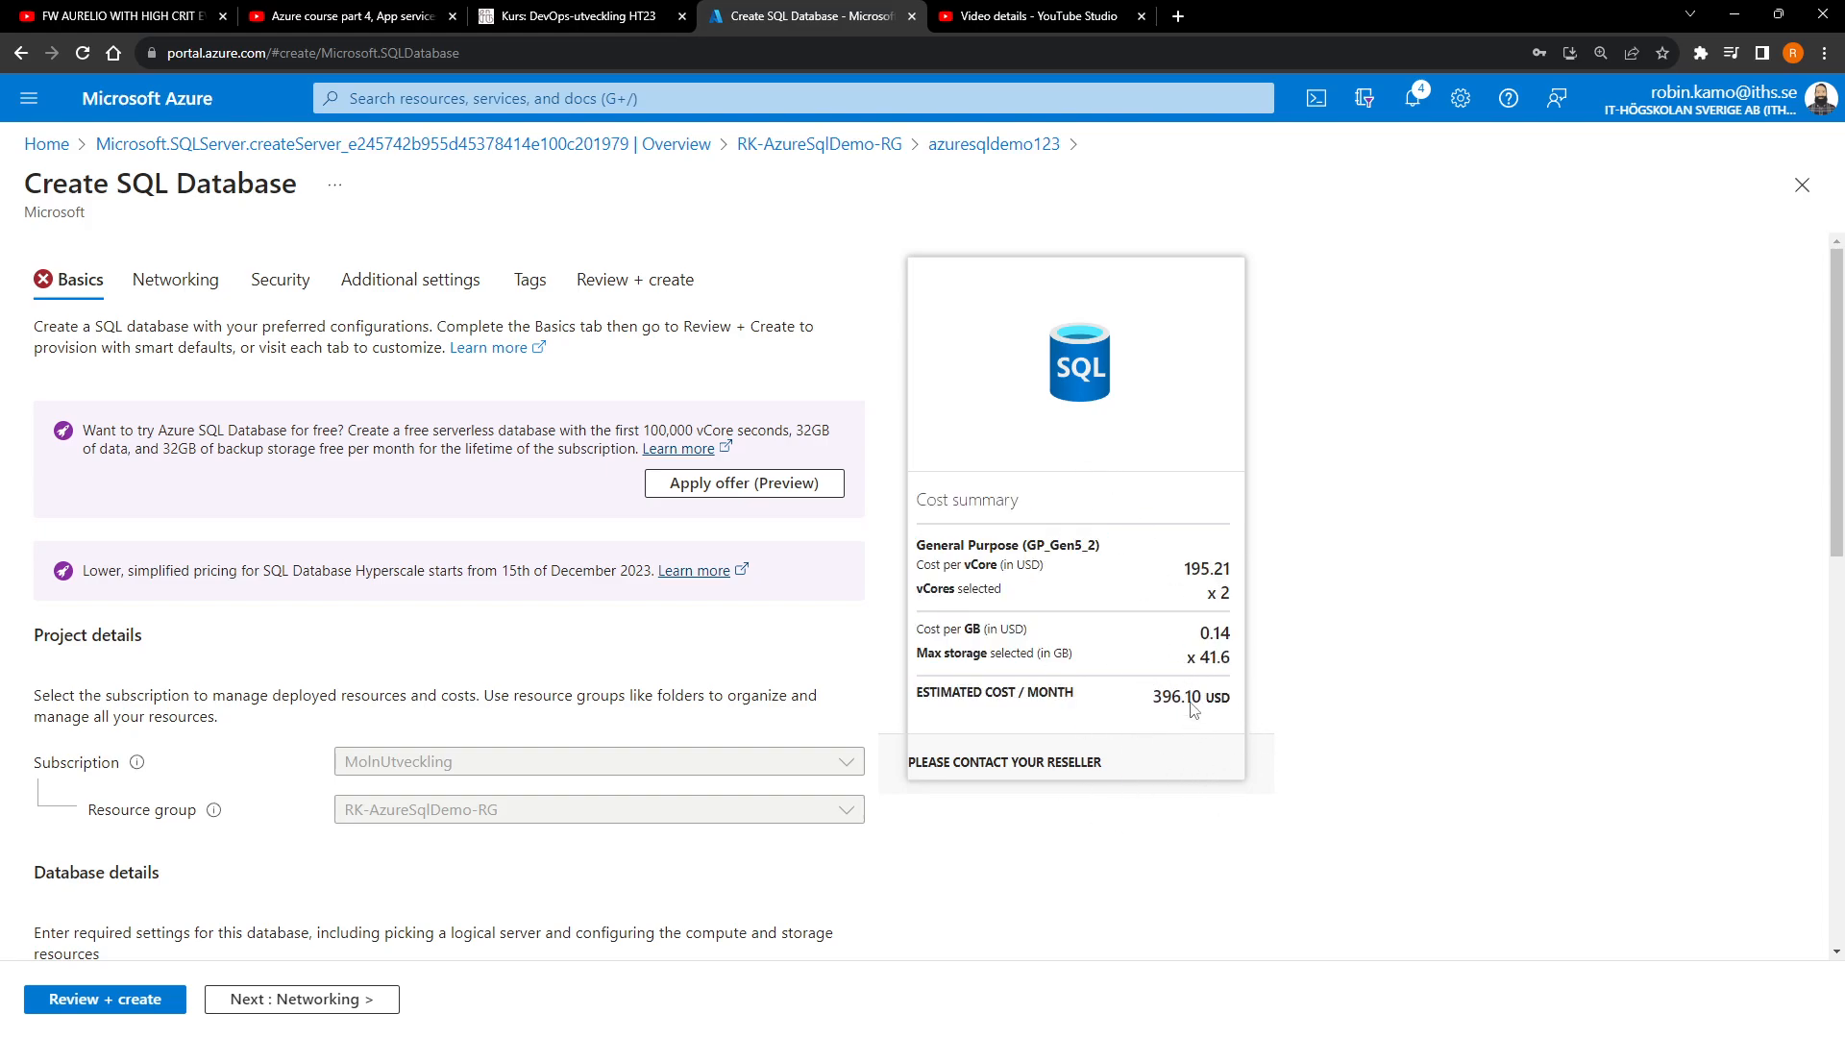
Review the project details and database details sections of the Basics form.
scroll(1192, 689, "down", 1)
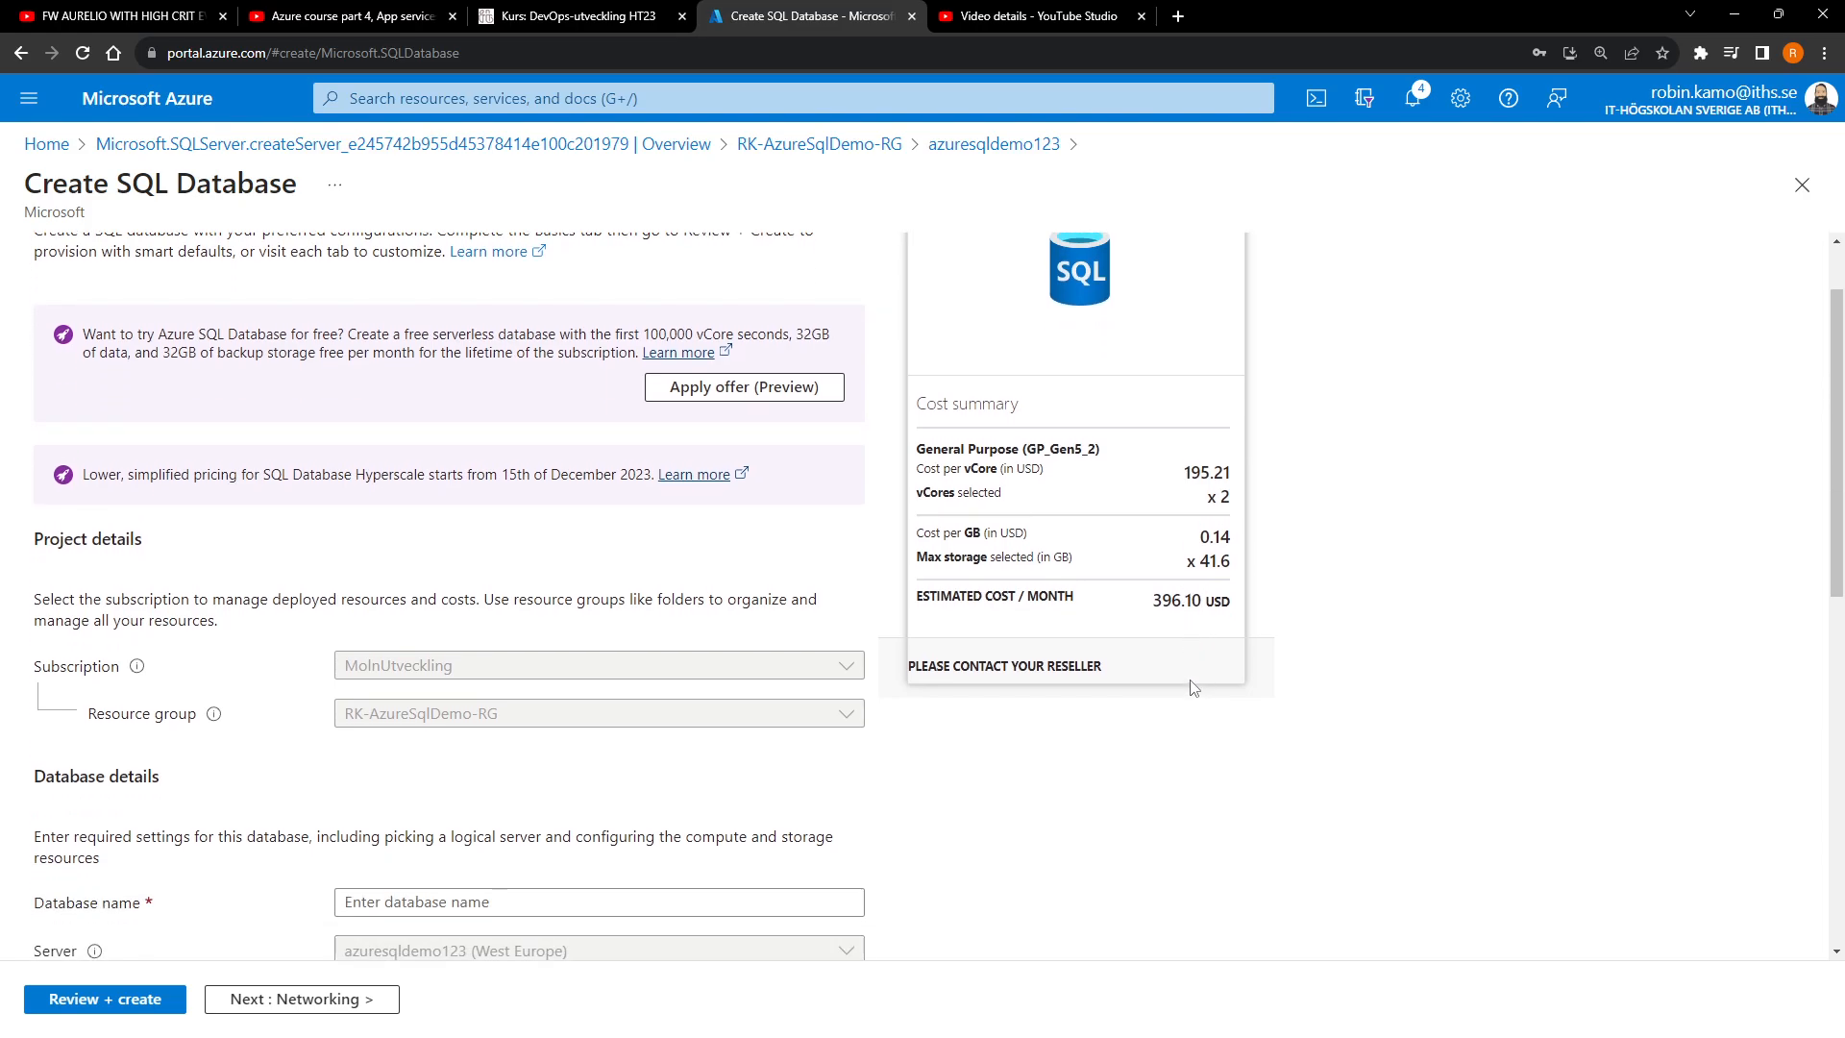
scroll(1192, 688, "up", 1)
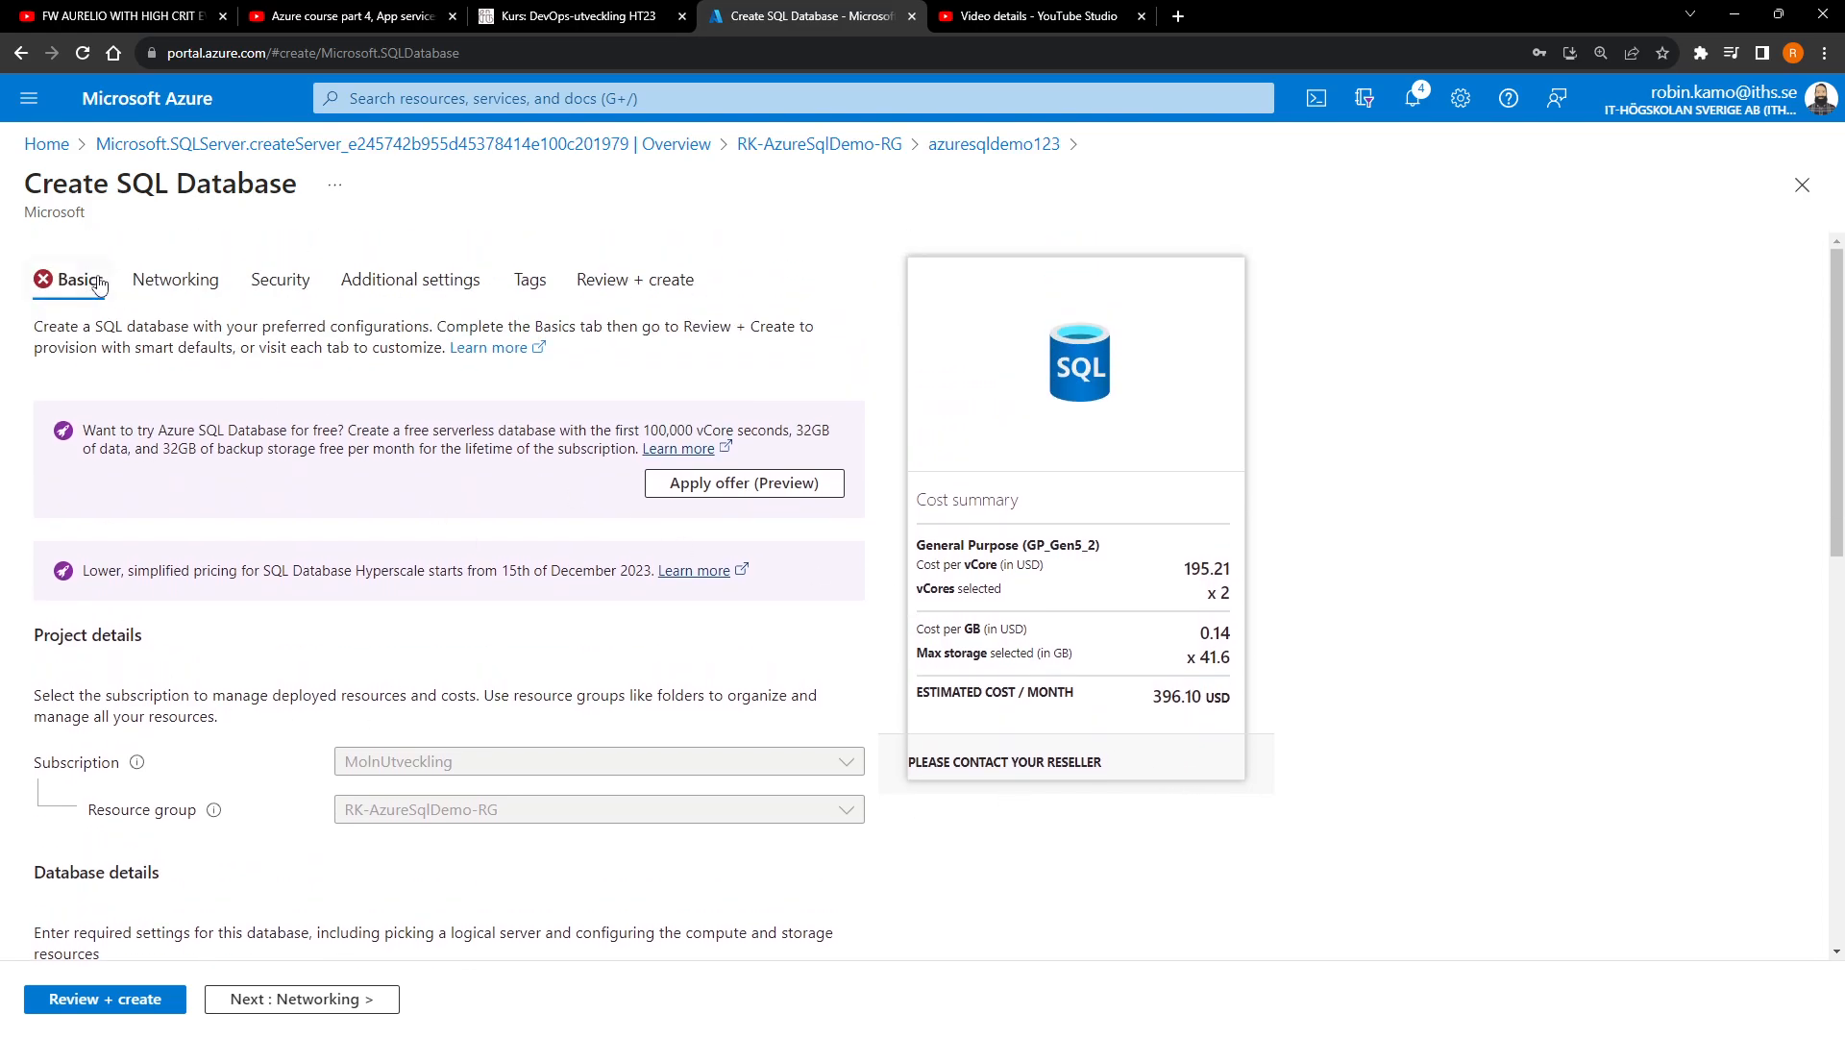
scroll(276, 631, "down", 2)
left_click_drag(21, 450, 214, 459)
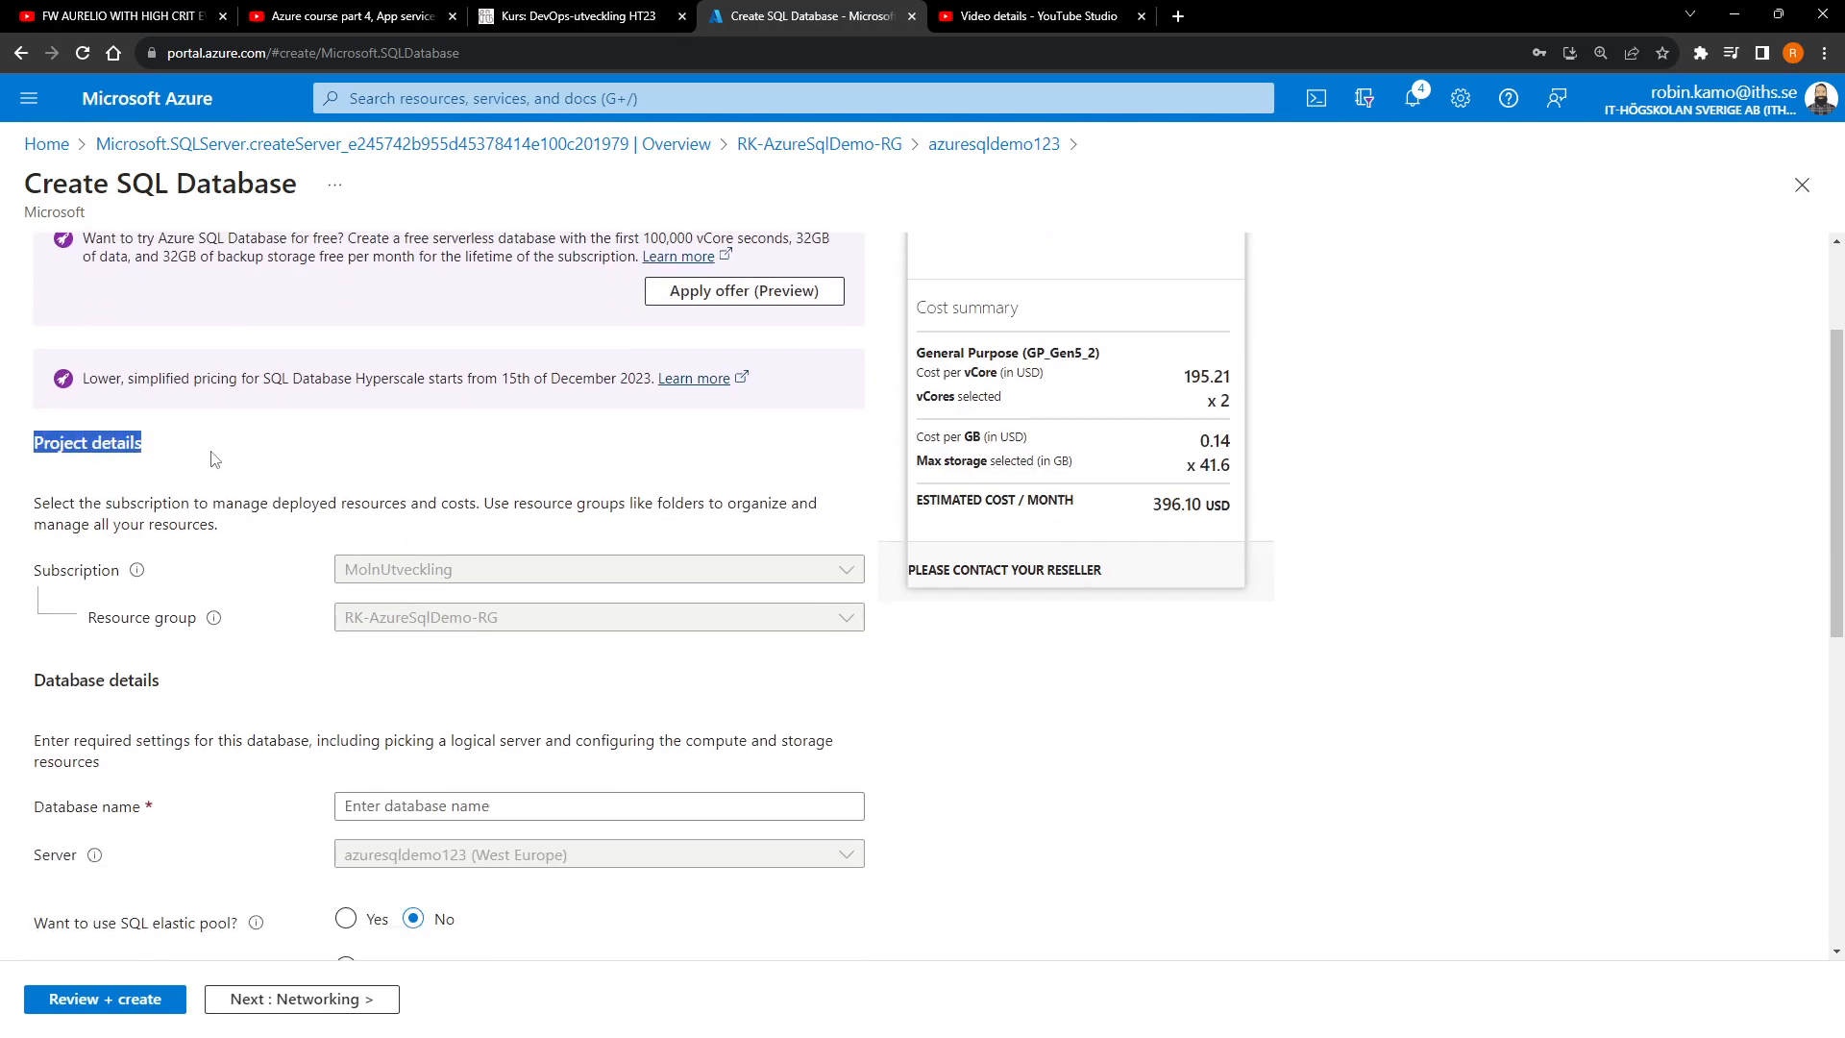
left_click(213, 458)
scroll(499, 637, "down", 1)
scroll(505, 637, "up", 1)
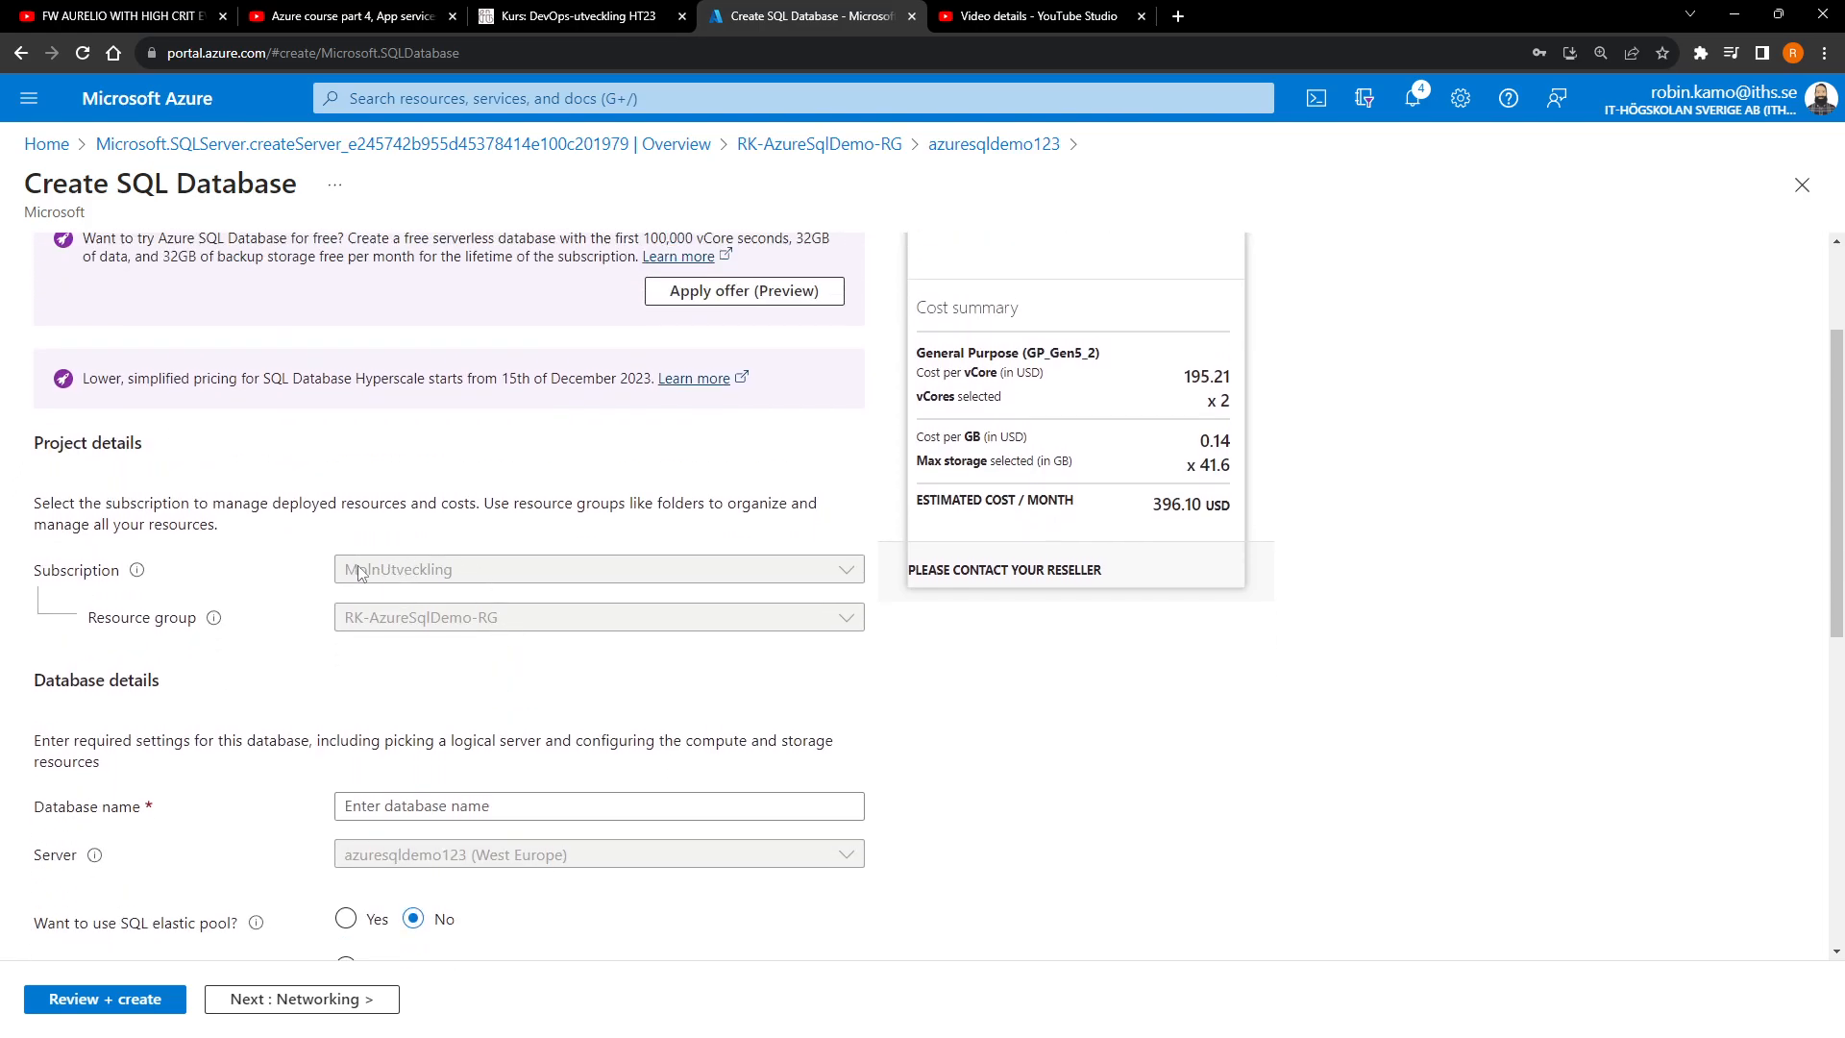
mouse_move(76, 579)
scroll(82, 450, "down", 3)
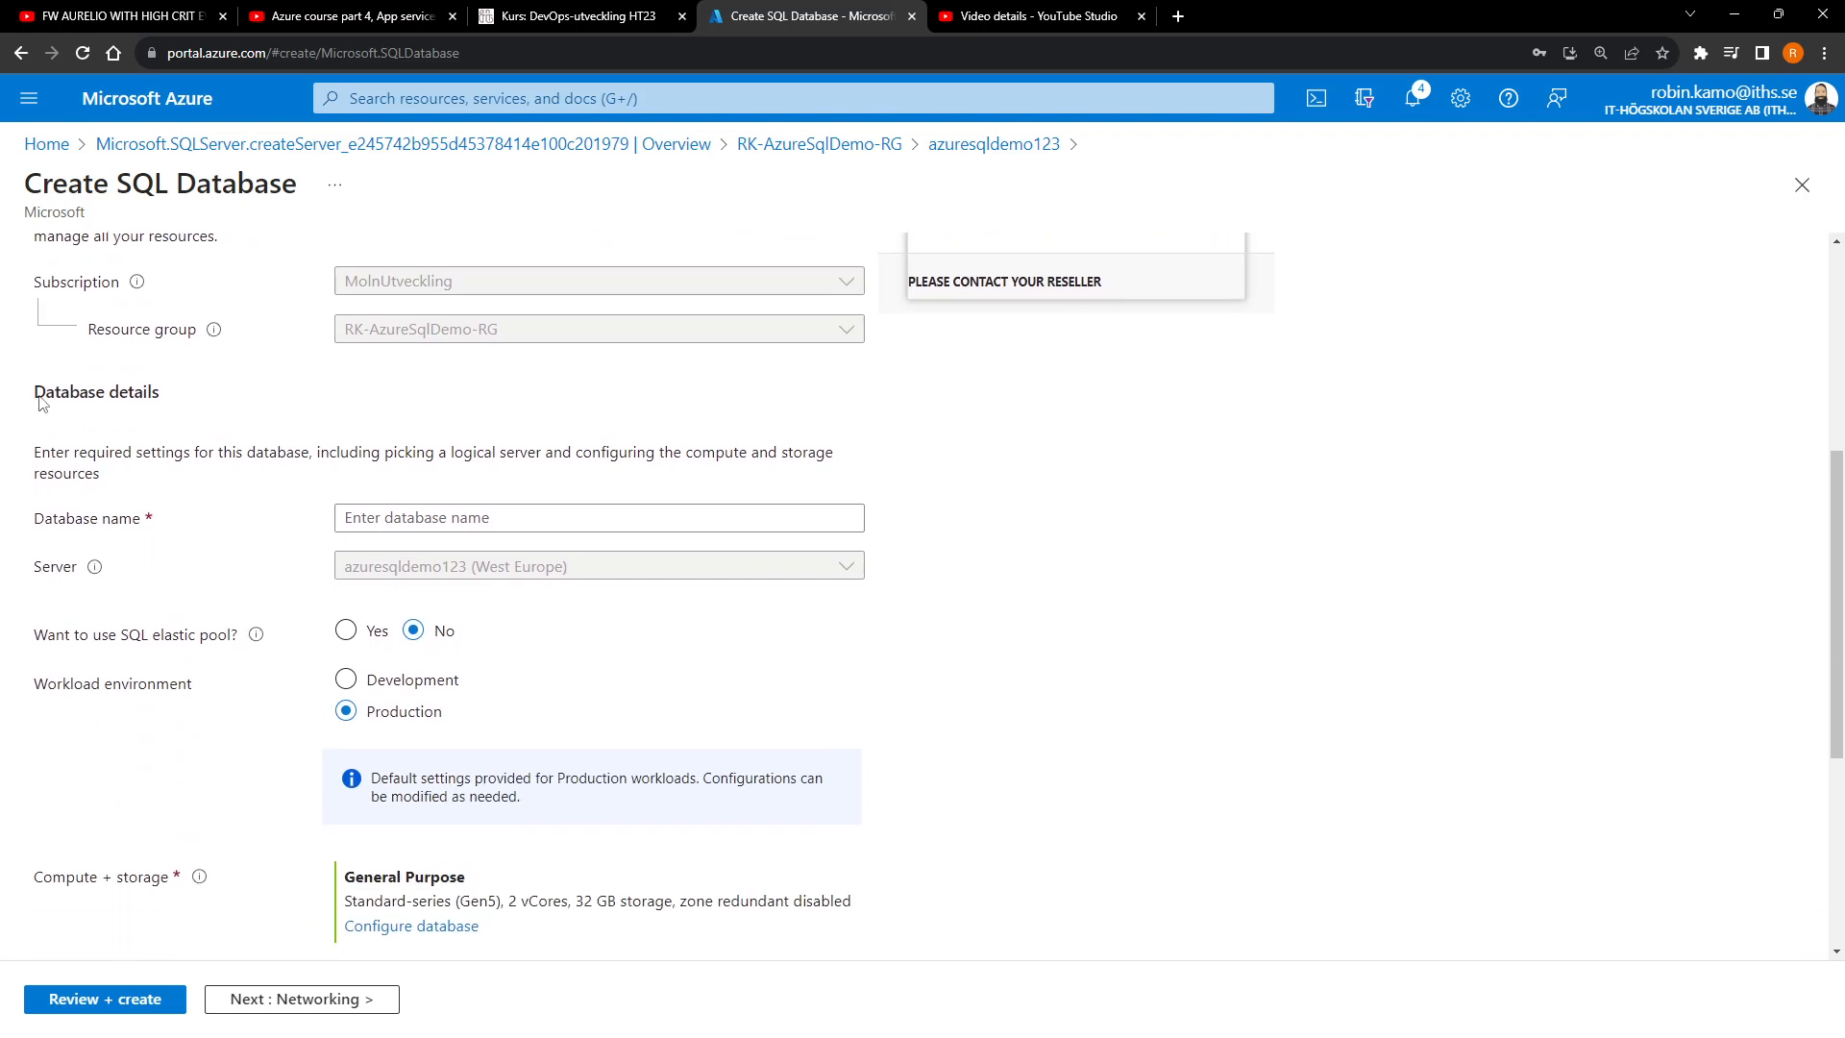
Name the new database userdb.
left_click_drag(40, 402, 161, 401)
left_click(98, 415)
left_click_drag(45, 400, 184, 409)
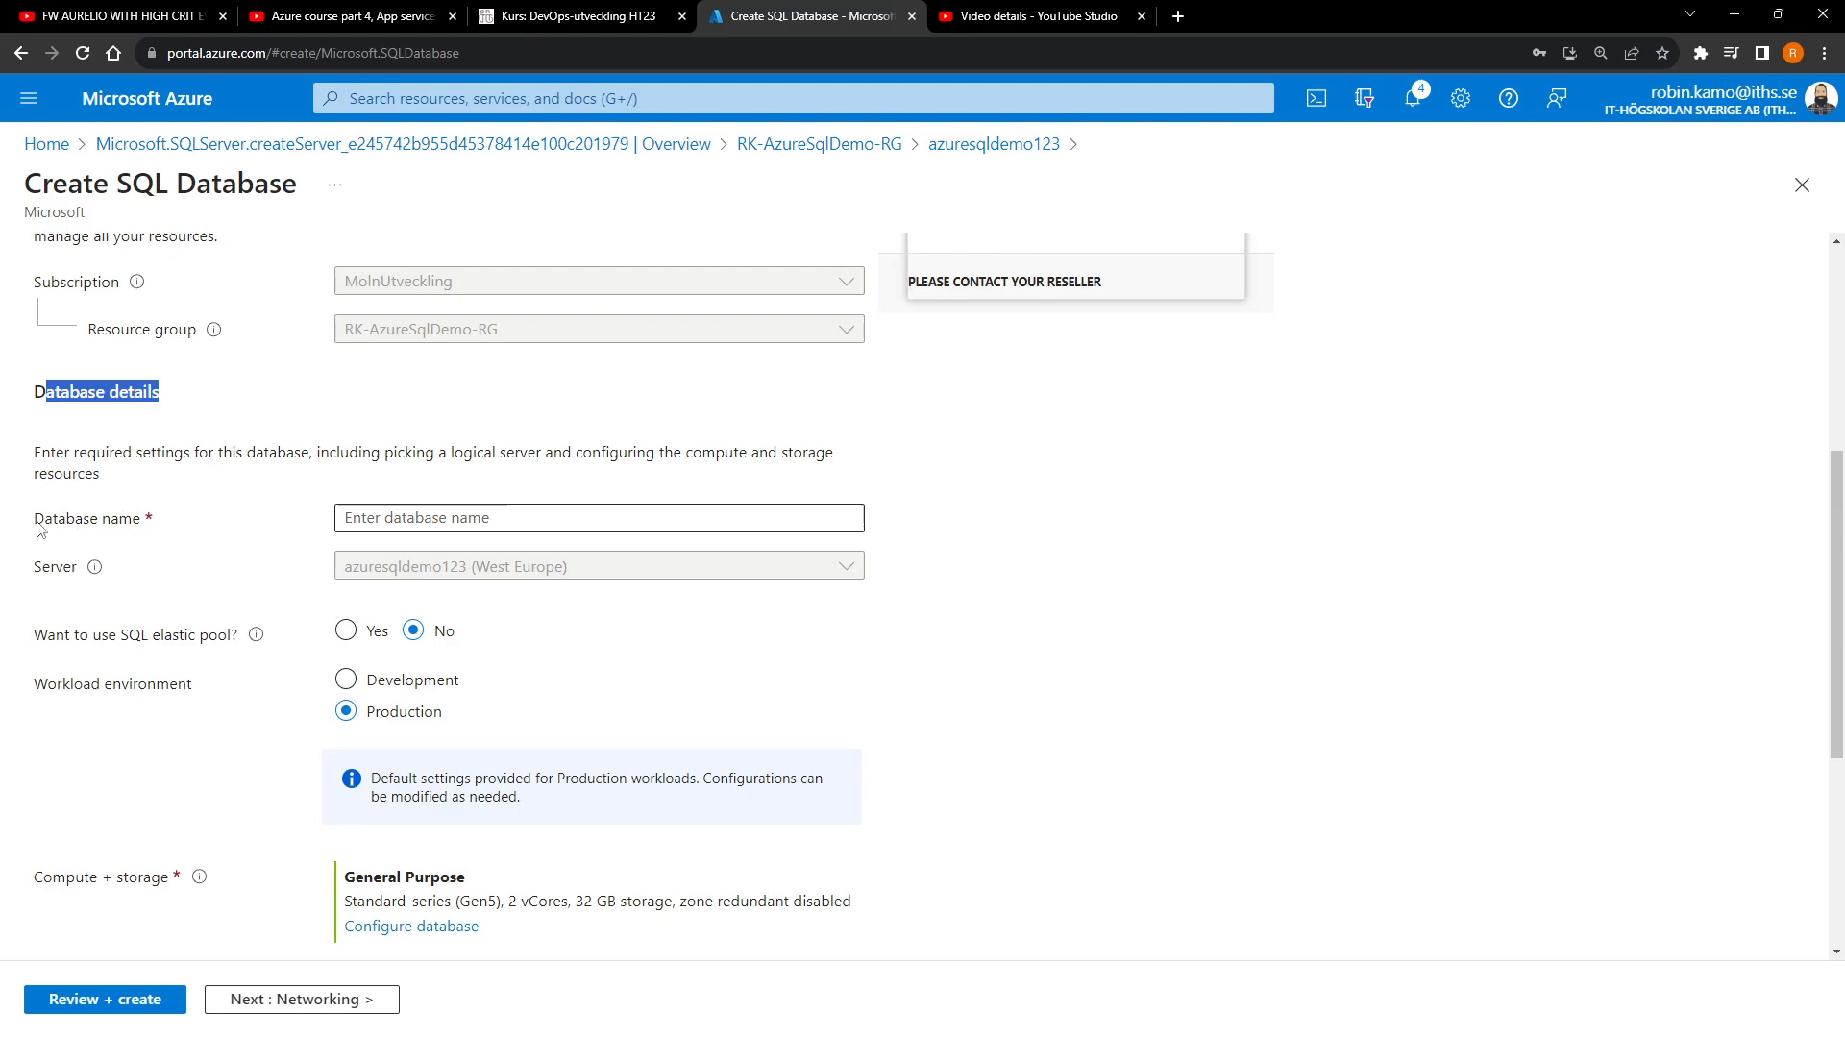
left_click_drag(38, 527, 166, 531)
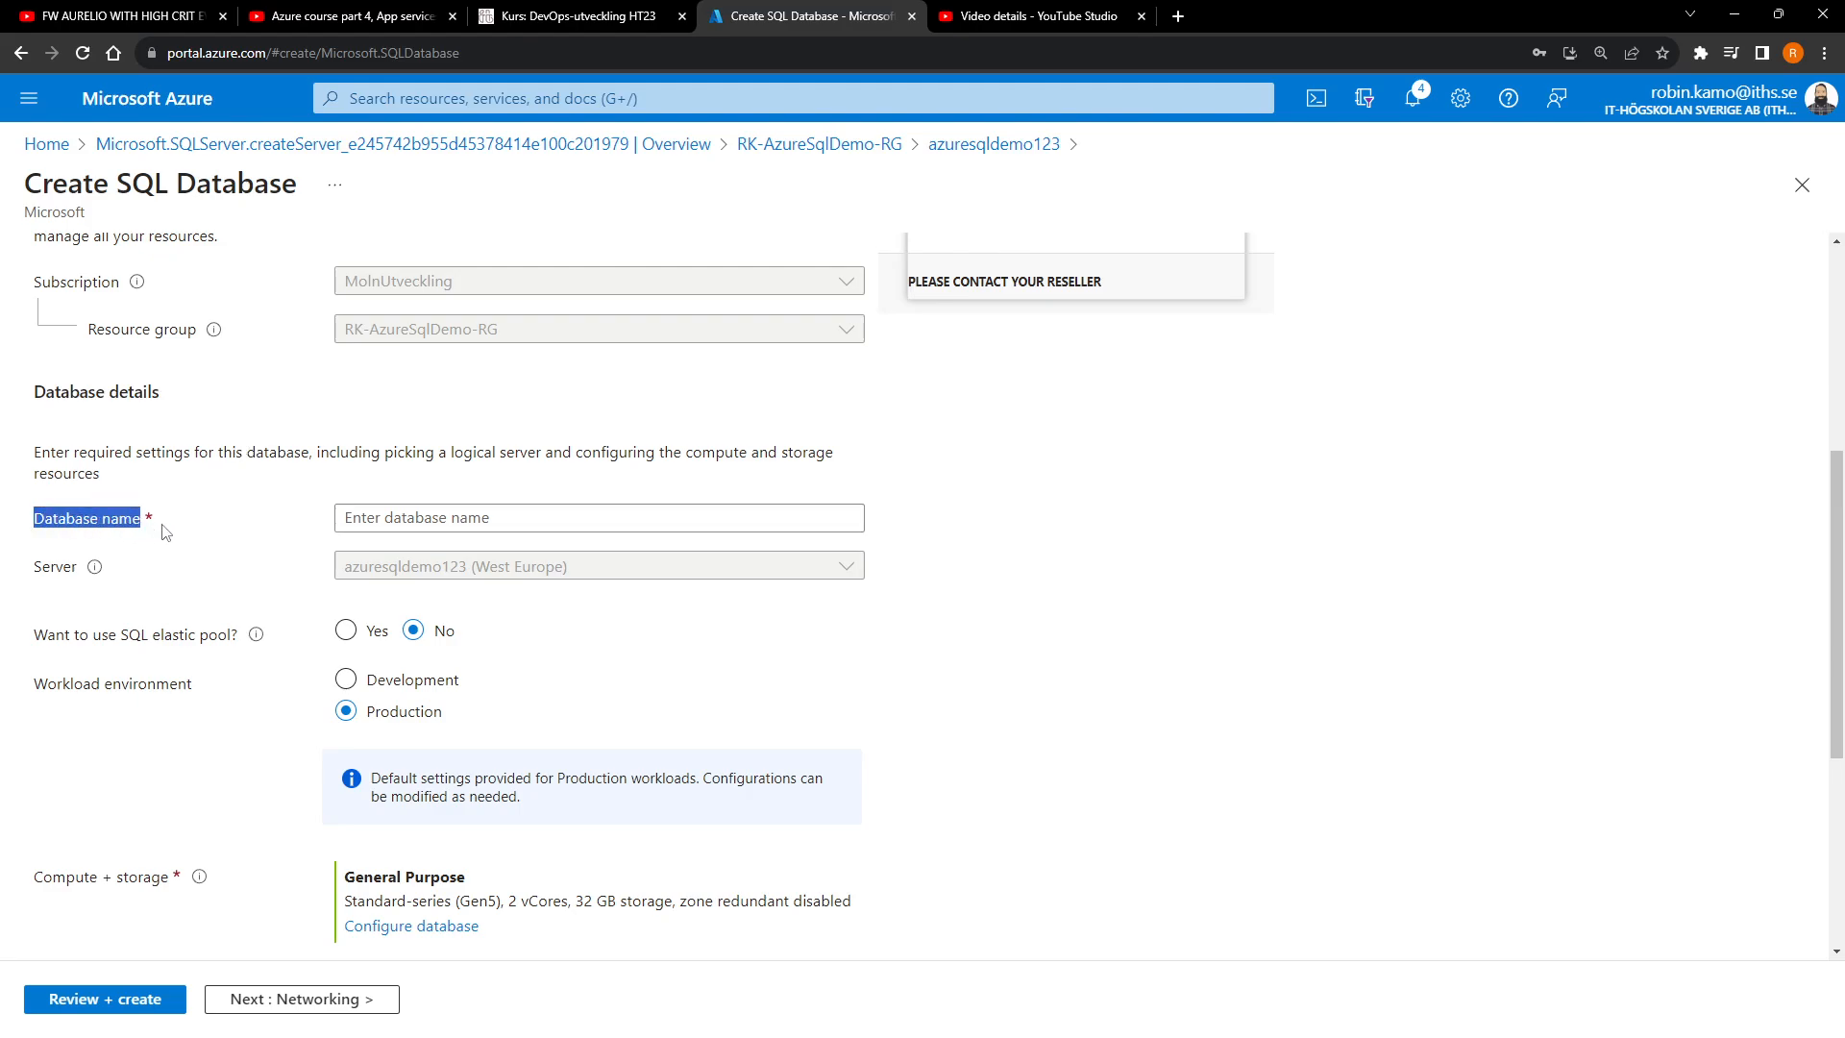
left_click(412, 528)
type("u")
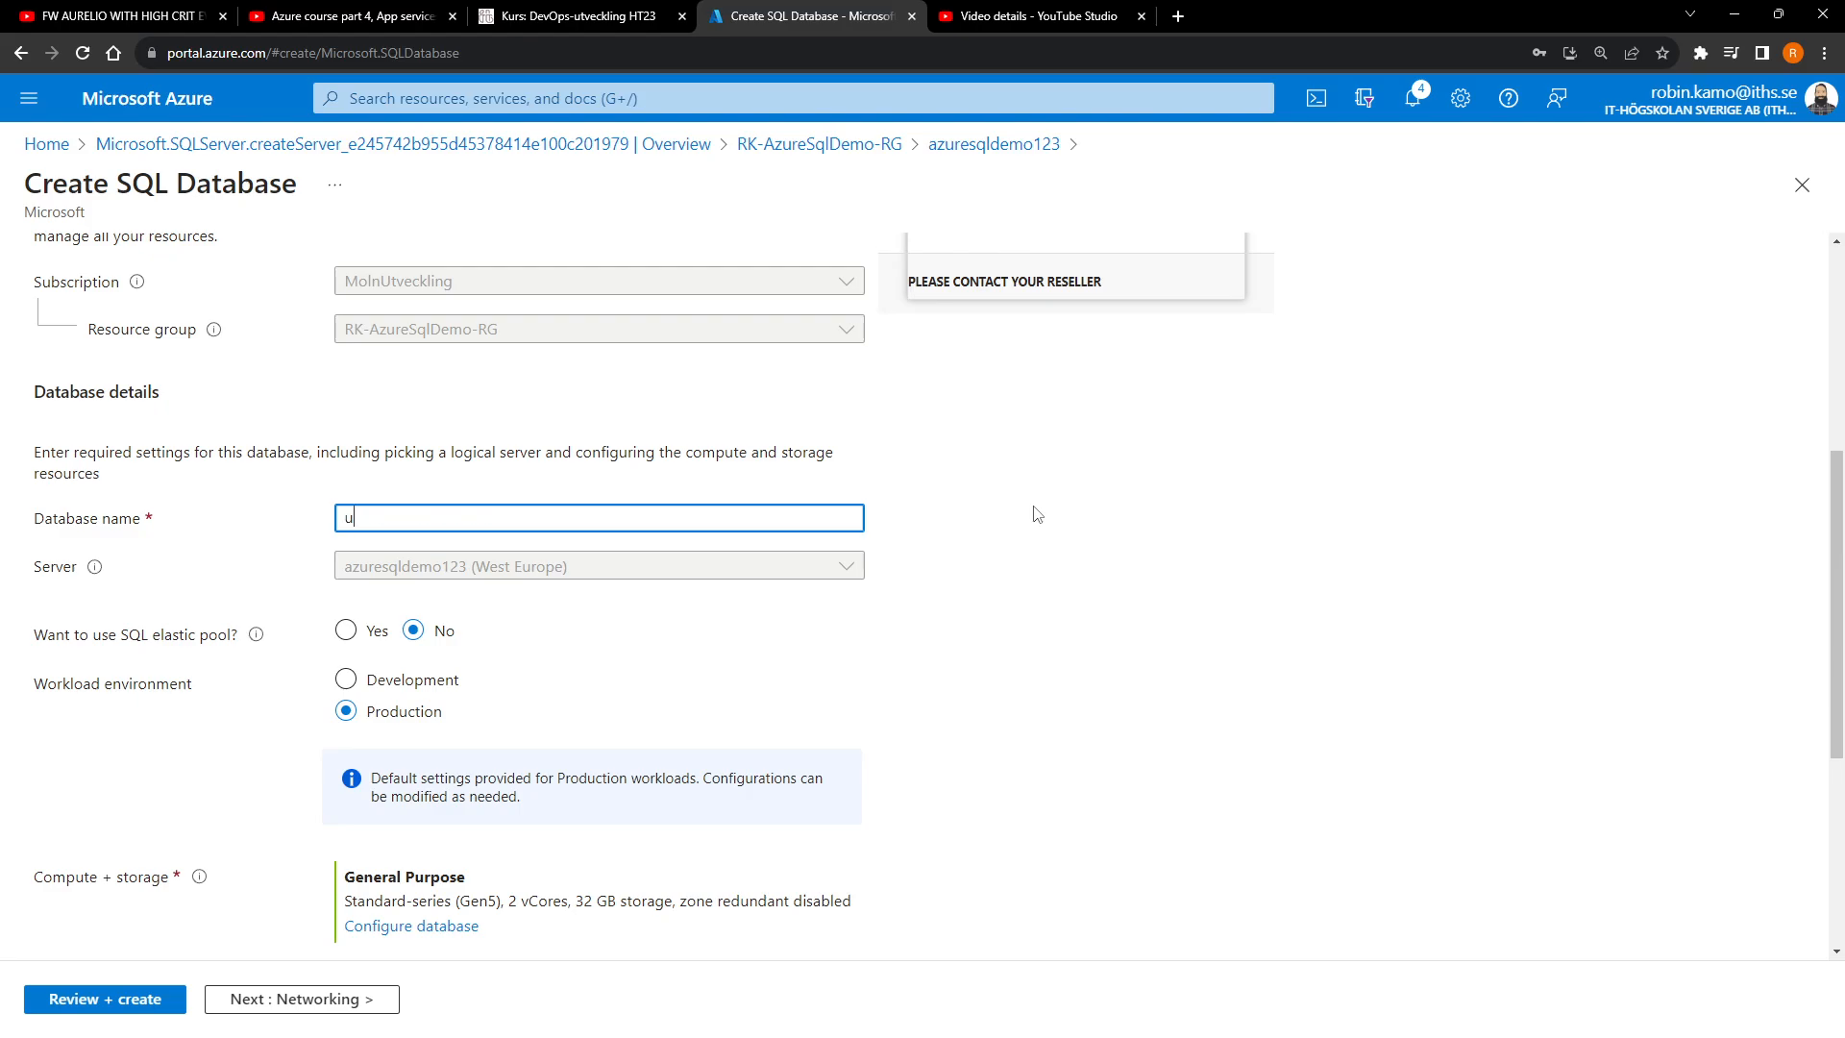
type("serdb")
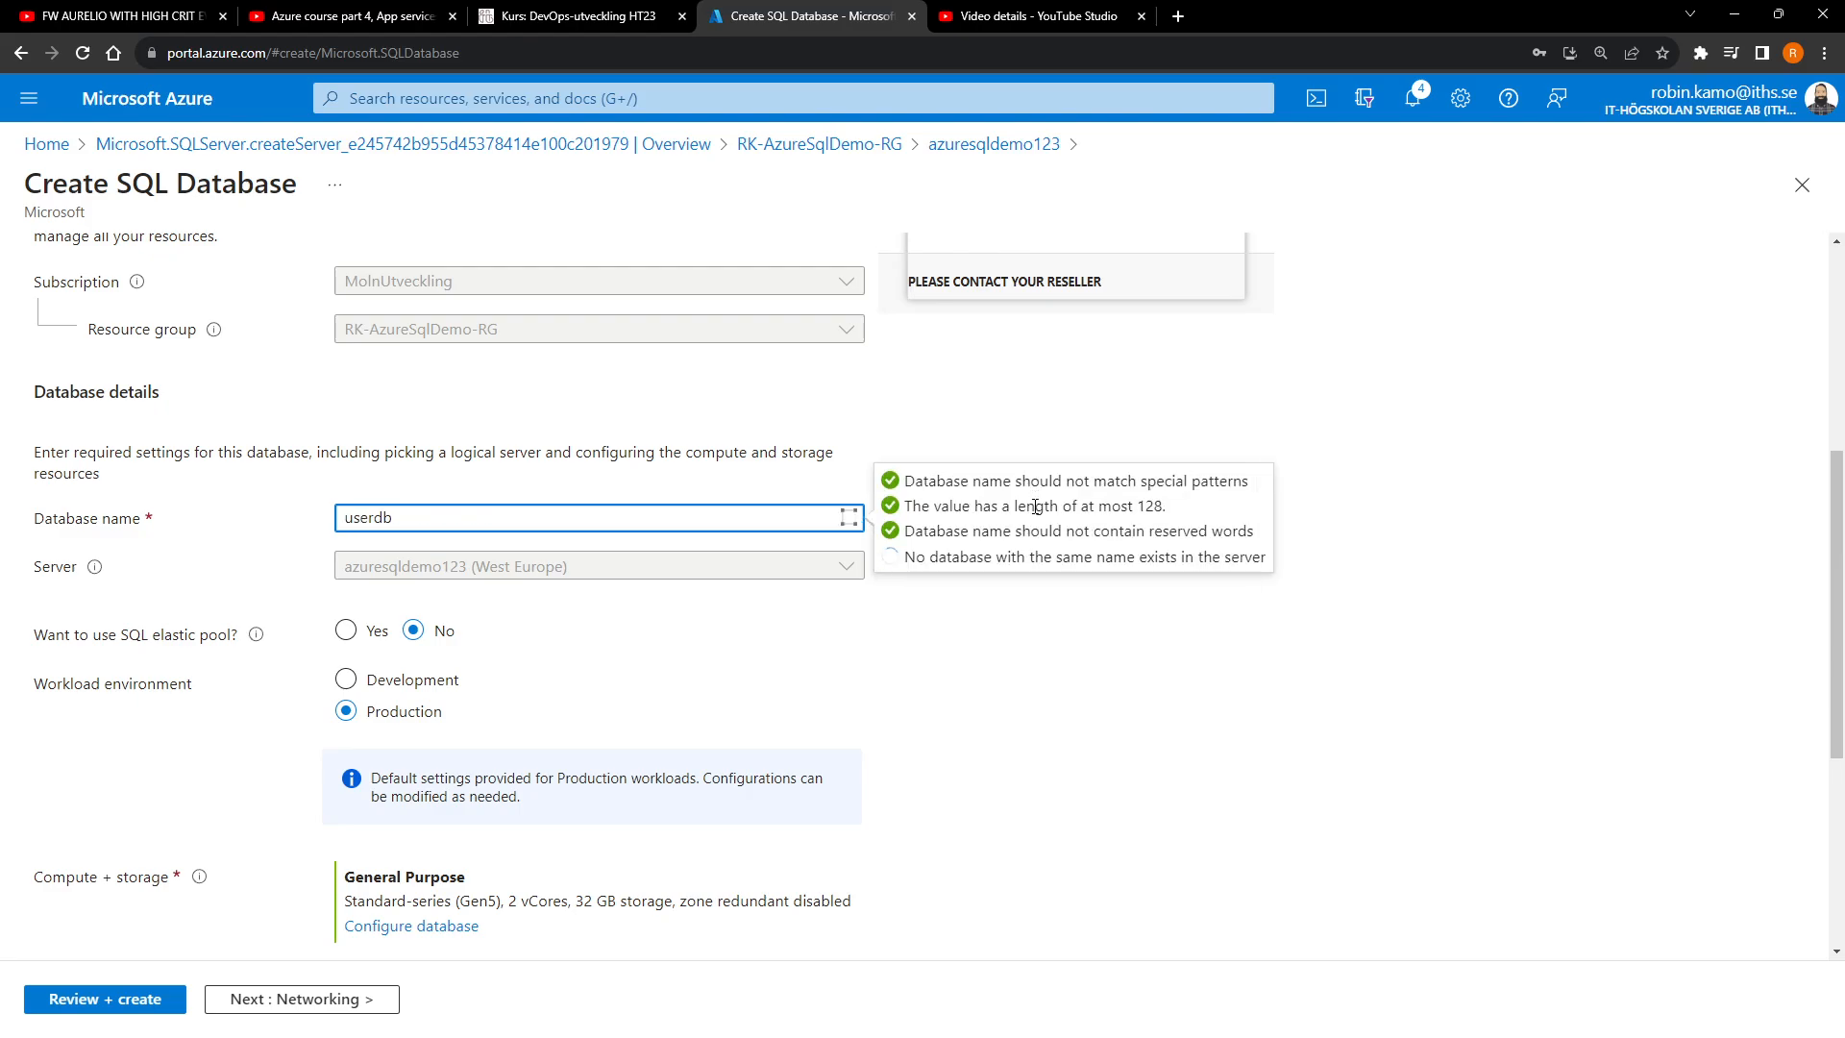
left_click(1049, 411)
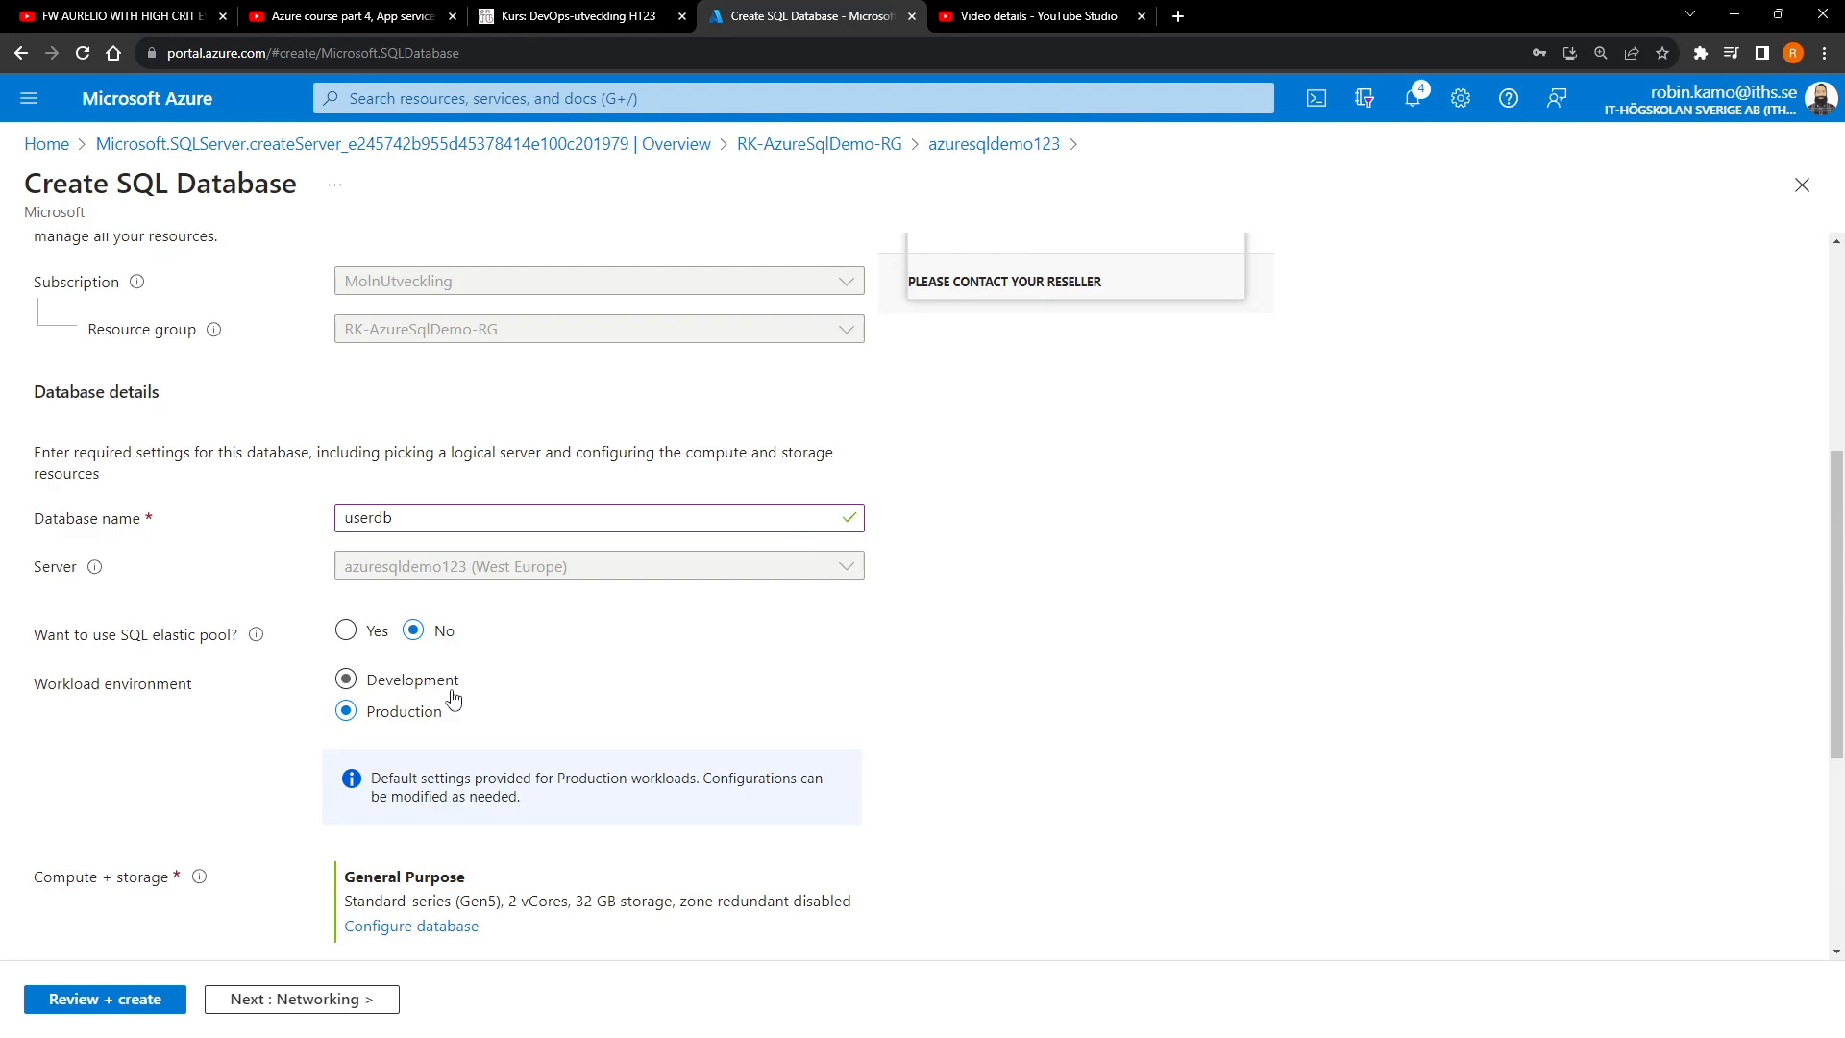
Examine the elastic pool and workload environment options in the database details.
double_click(384, 517)
left_click(1000, 684)
mouse_move(96, 574)
mouse_move(256, 643)
double_click(433, 707)
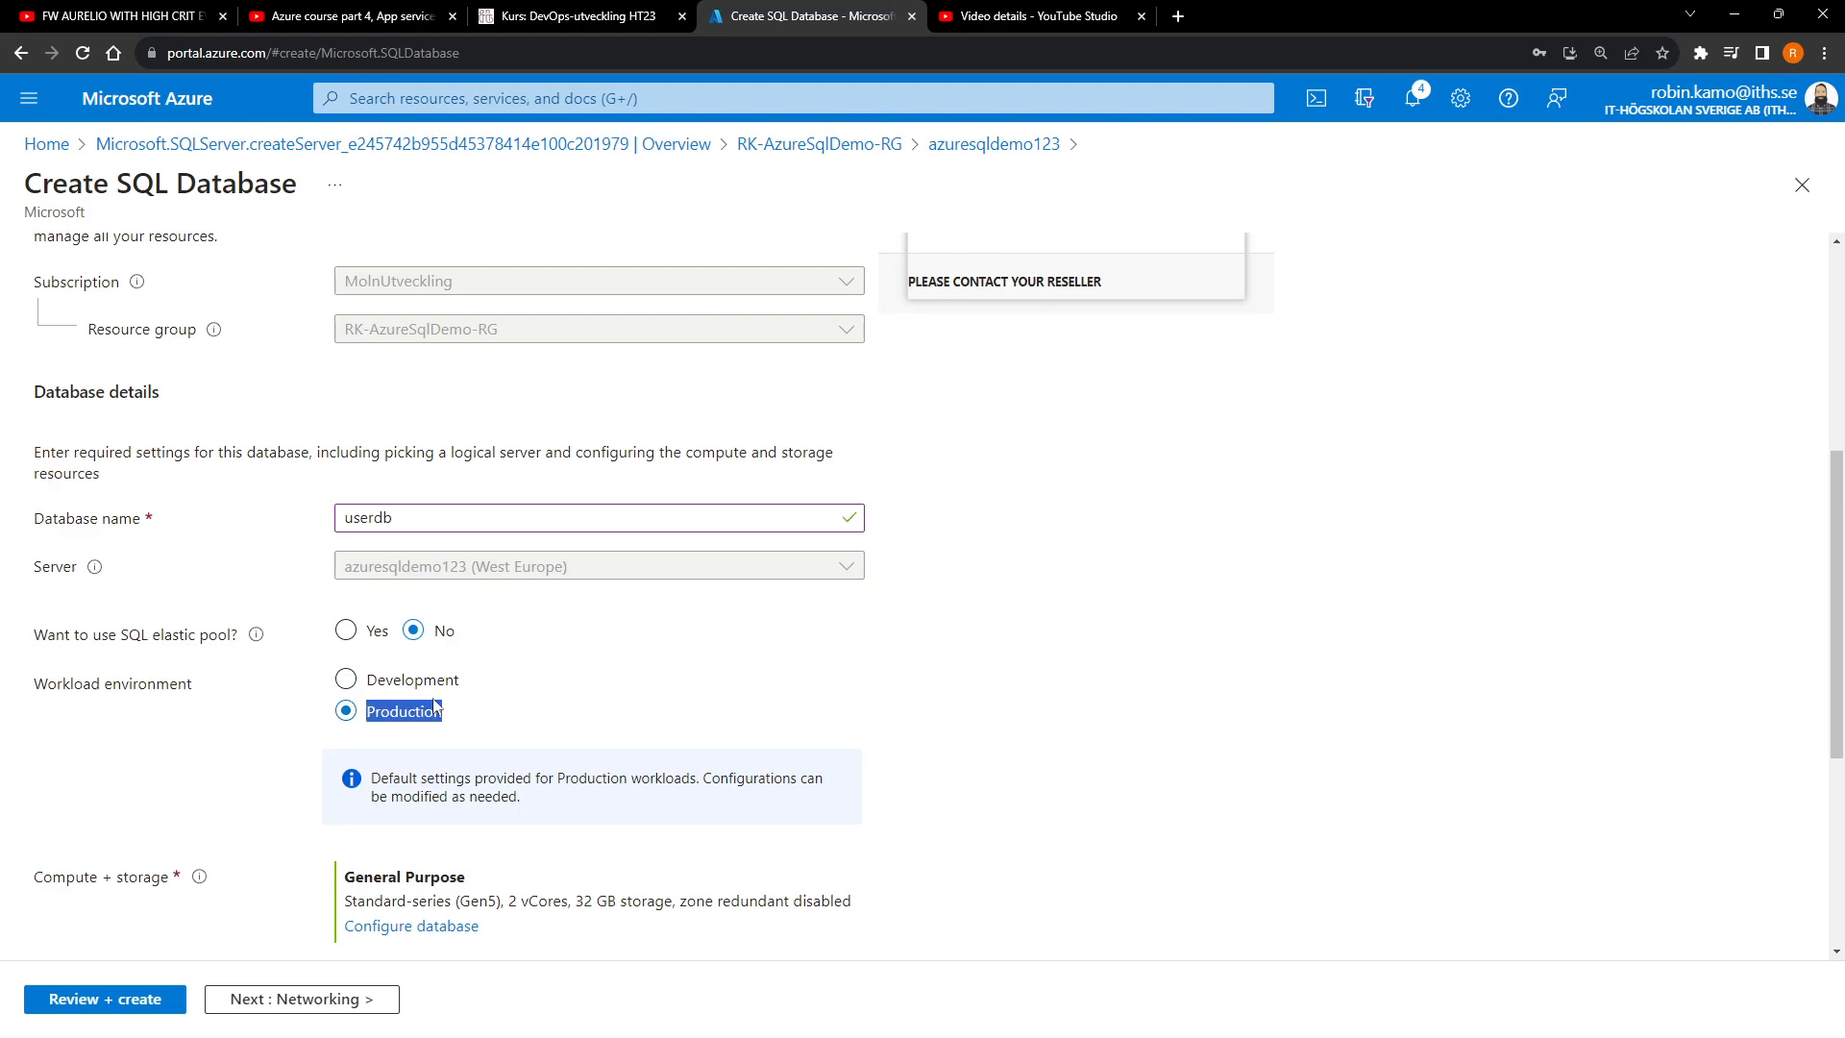
left_click_drag(433, 699, 313, 671)
left_click(563, 688)
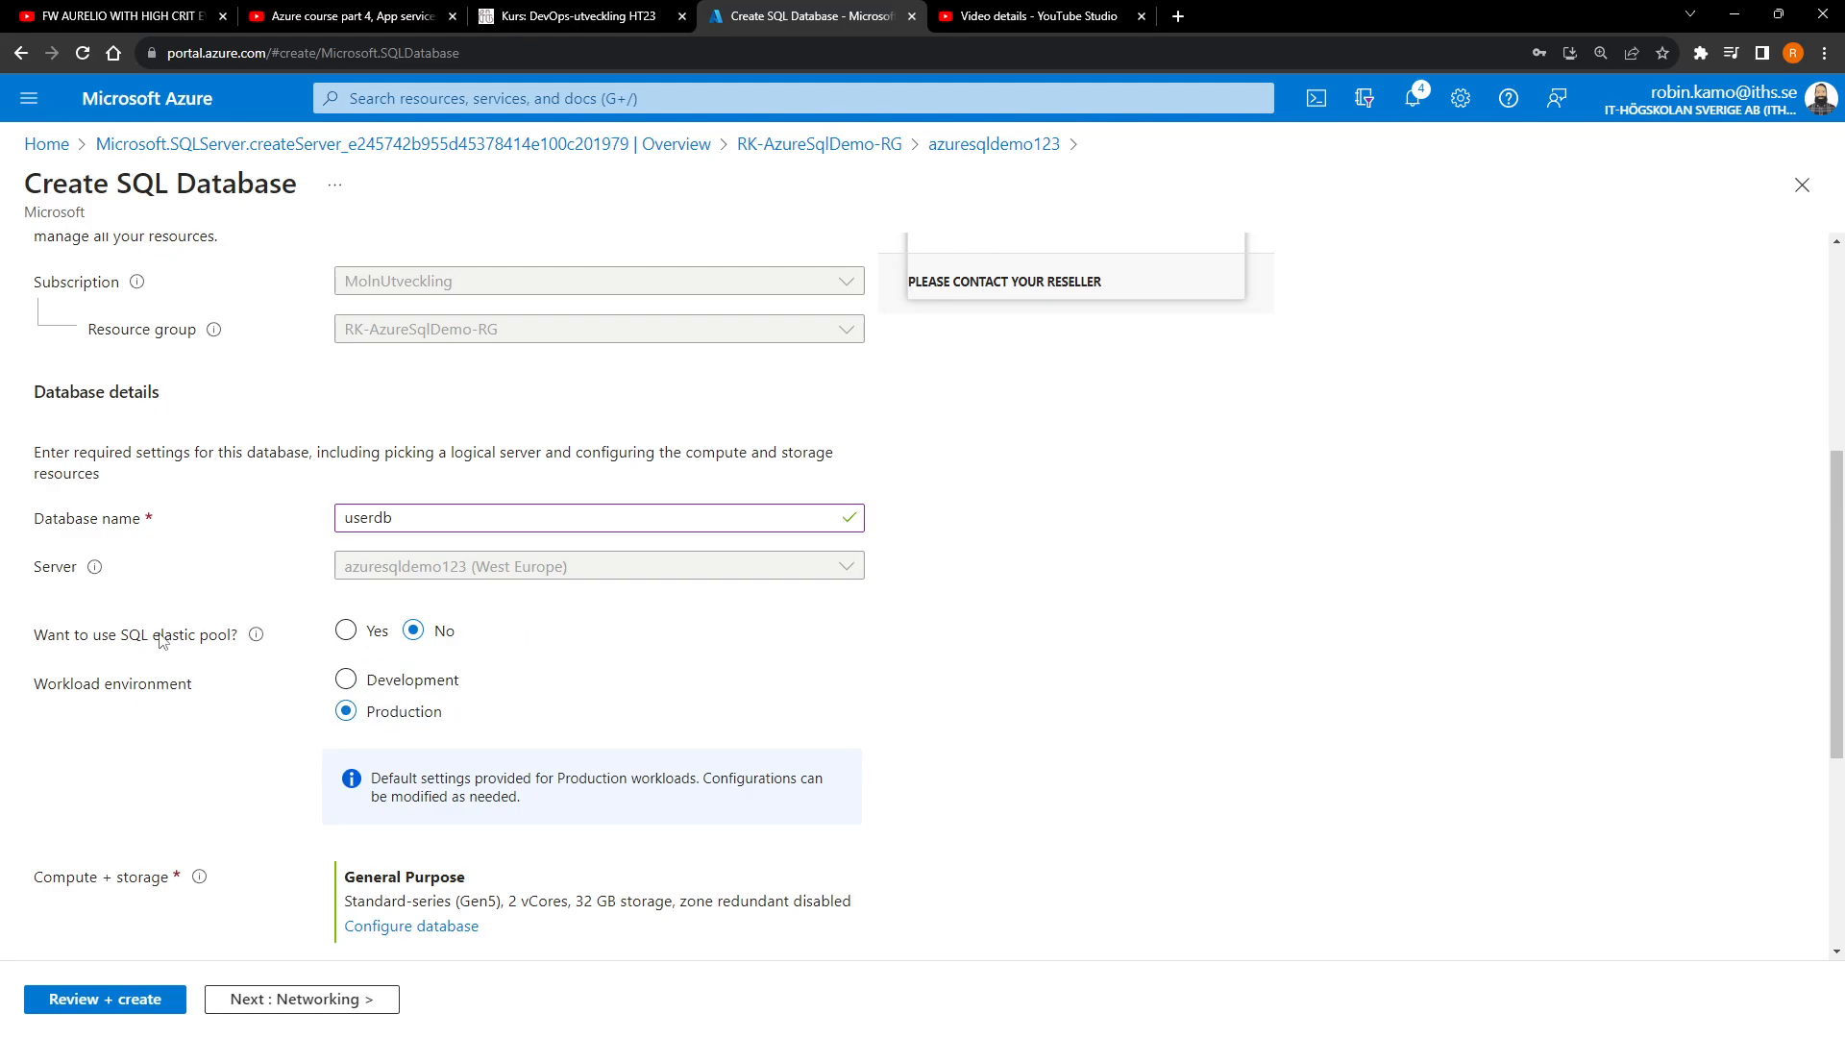
left_click_drag(27, 638, 314, 631)
left_click(520, 642)
left_click(54, 683)
left_click_drag(41, 688, 513, 737)
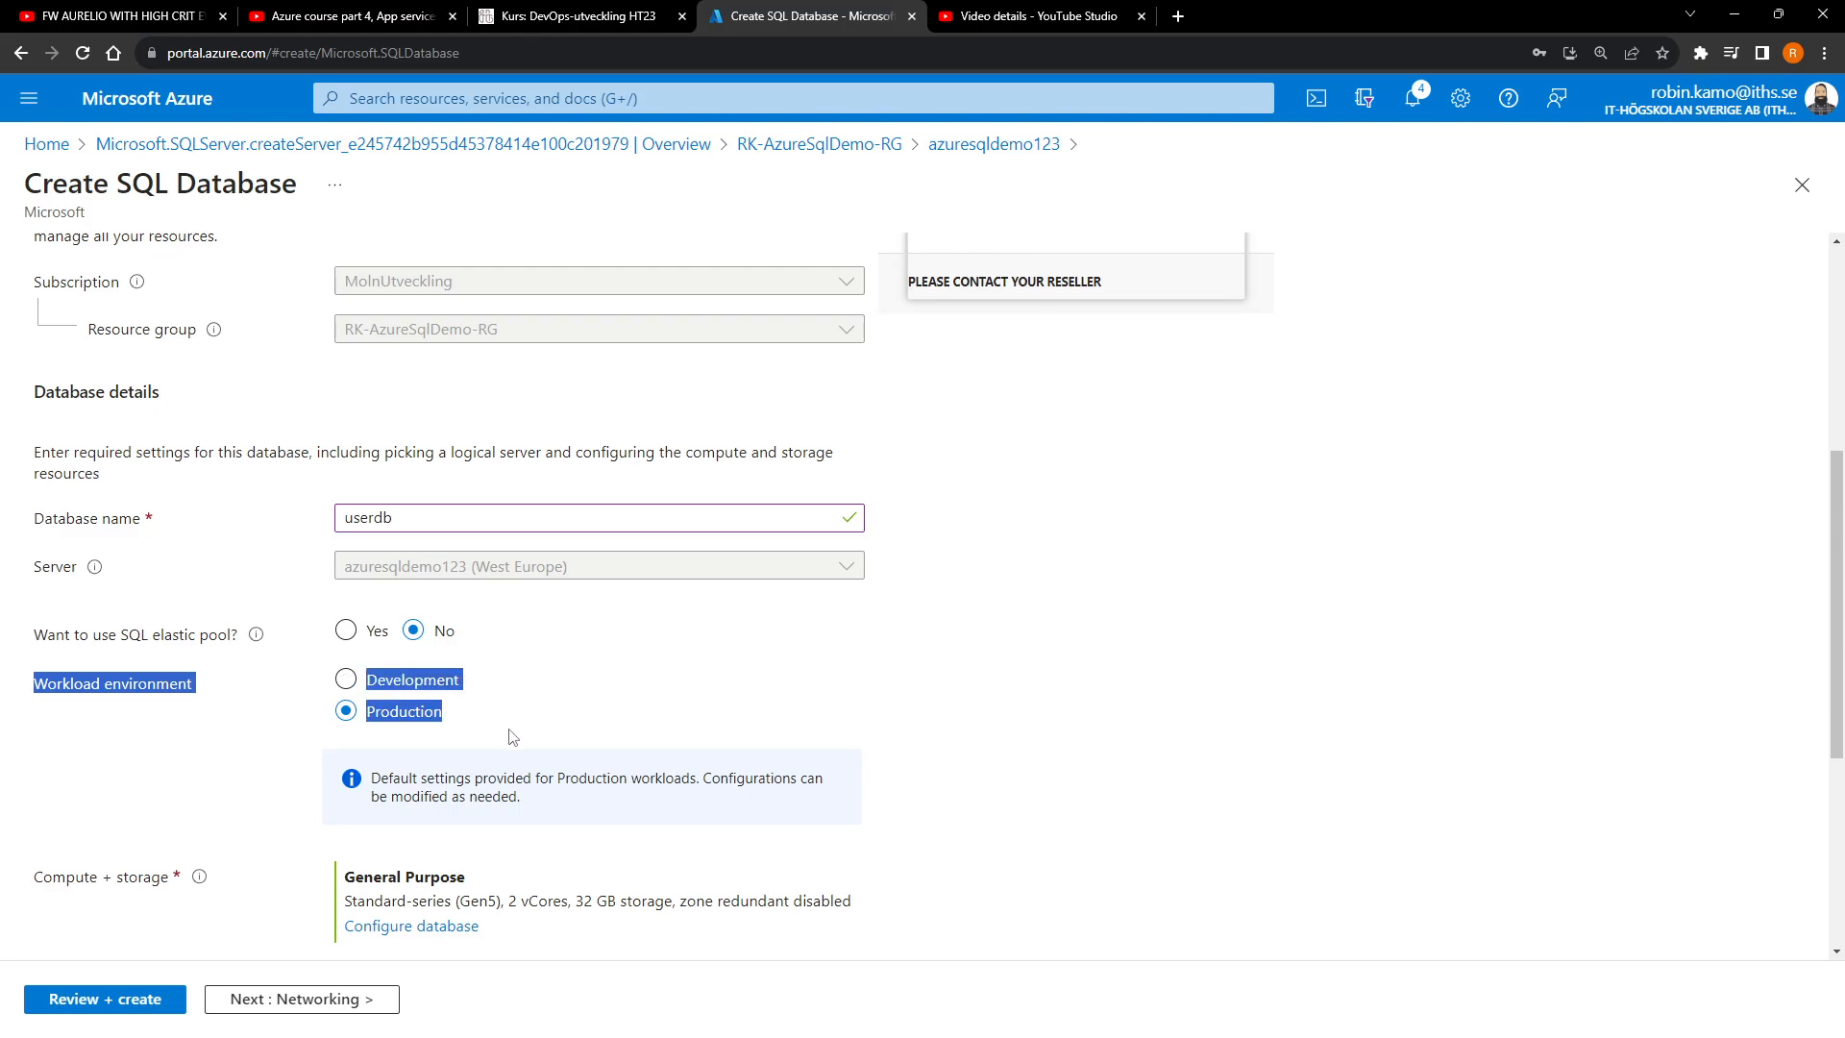
Set the workload environment to Development.
scroll(597, 712, "down", 1)
left_click(486, 605)
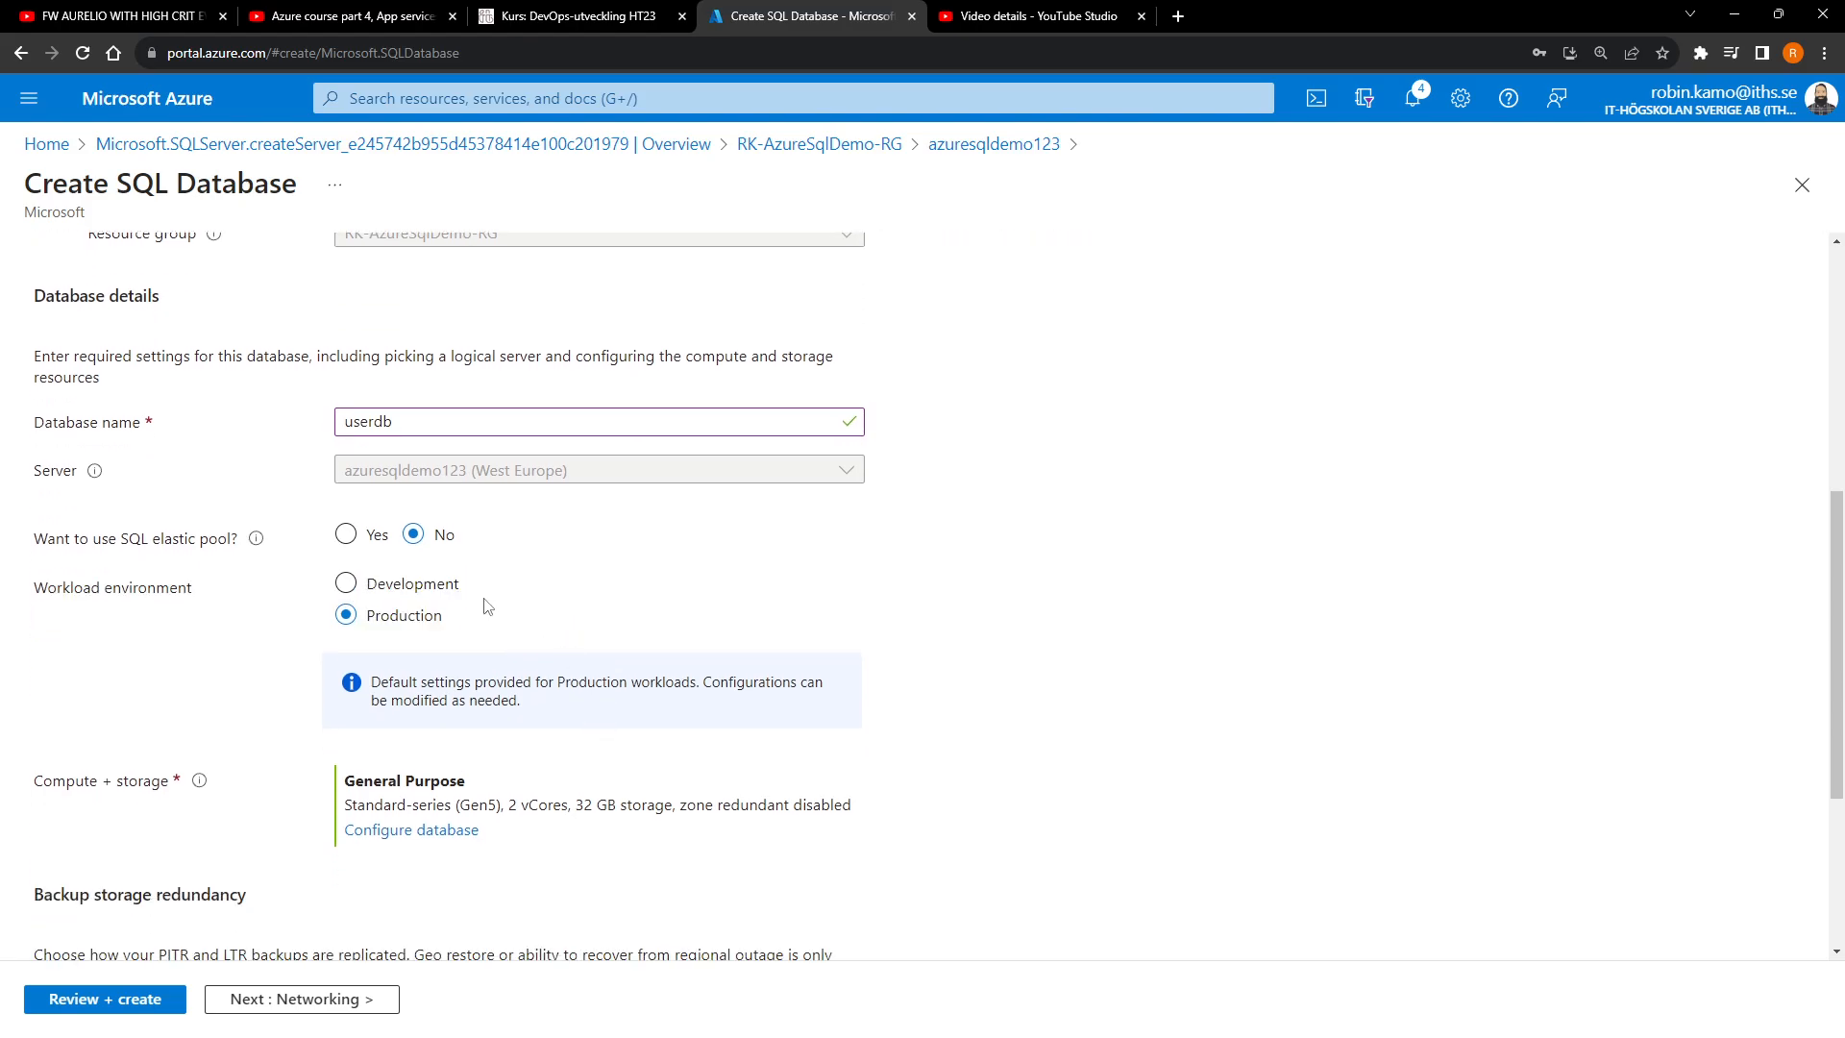
left_click(345, 583)
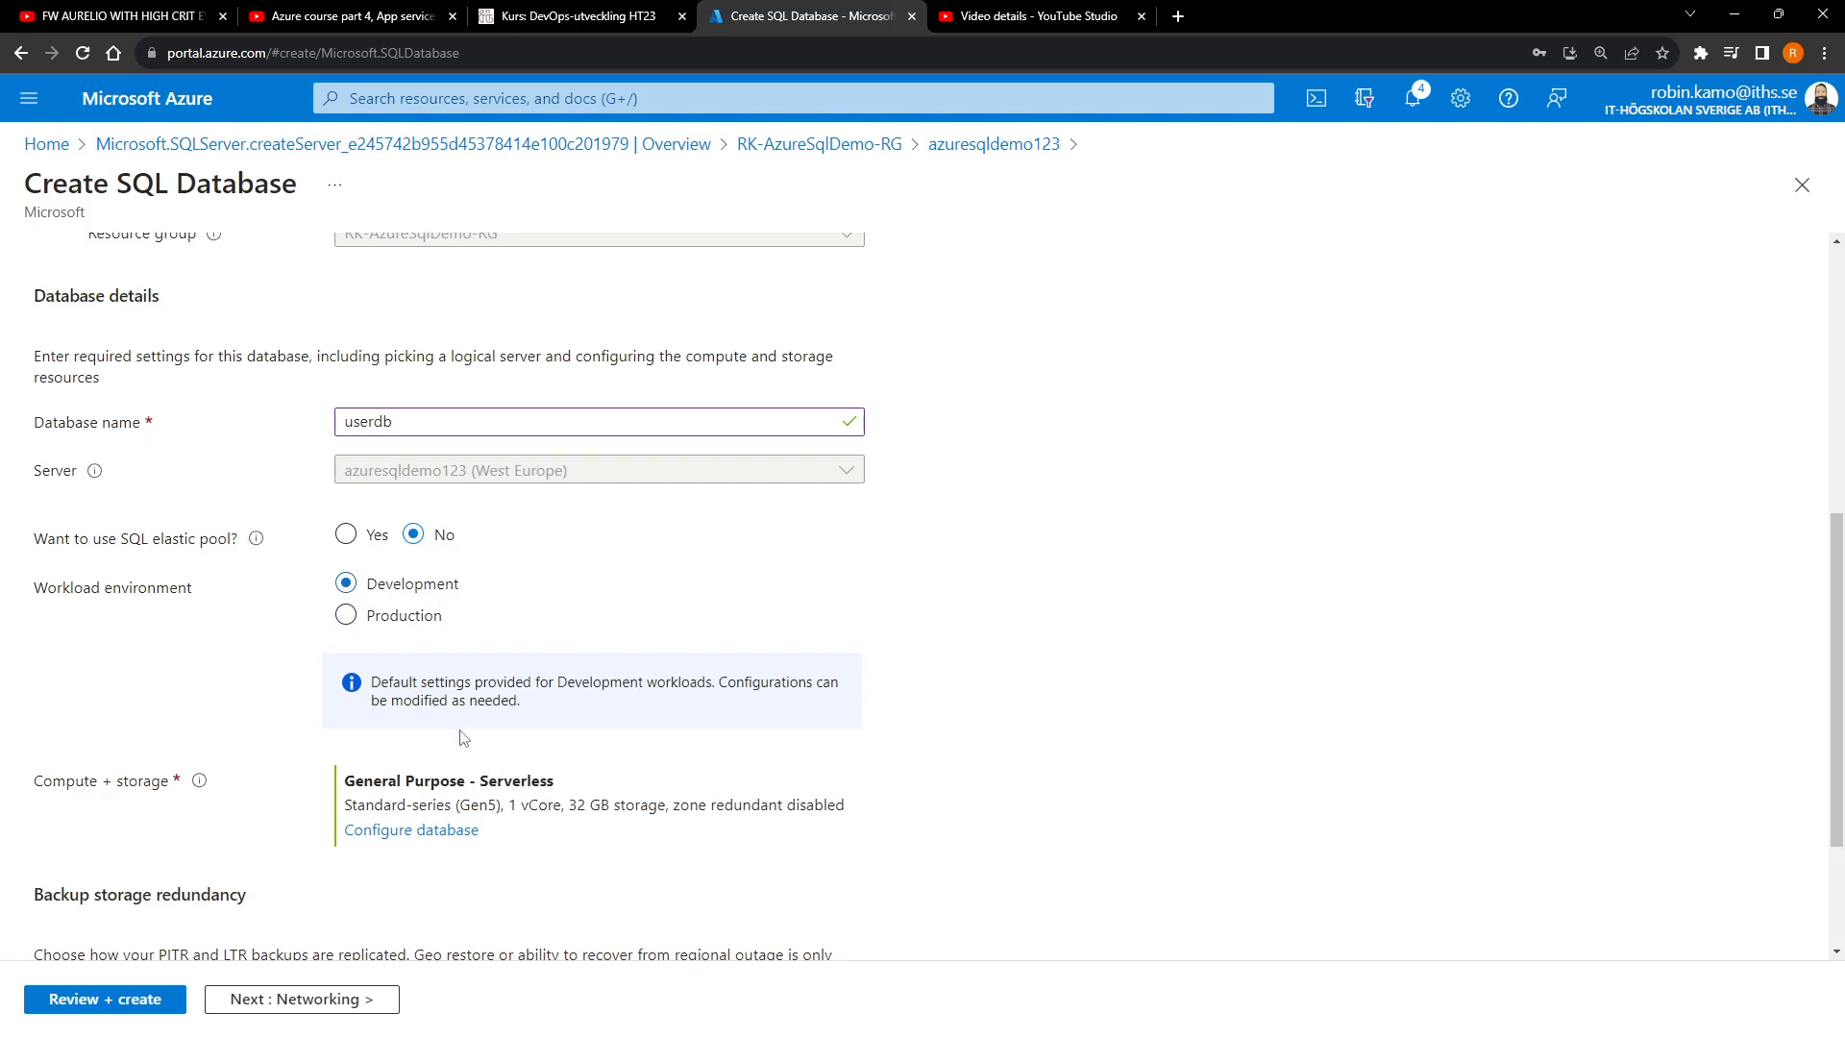
left_click(347, 614)
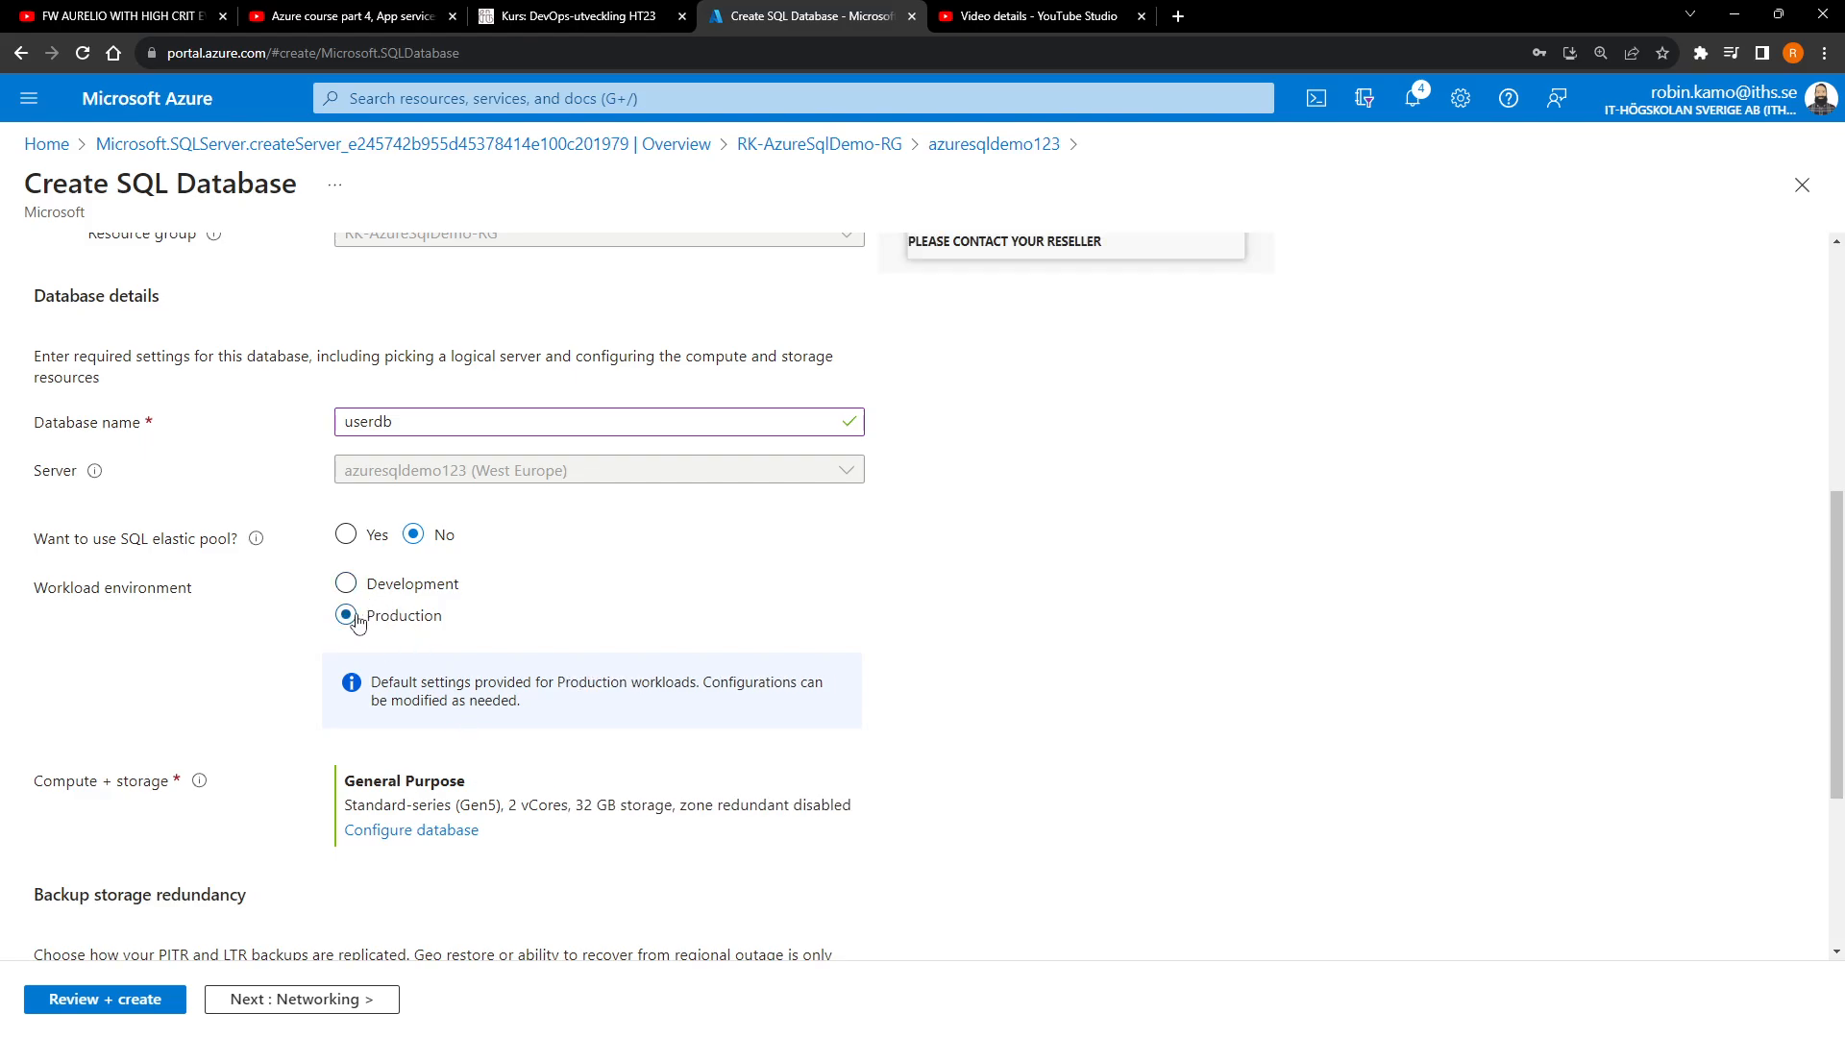
left_click(417, 597)
left_click_drag(479, 780, 569, 791)
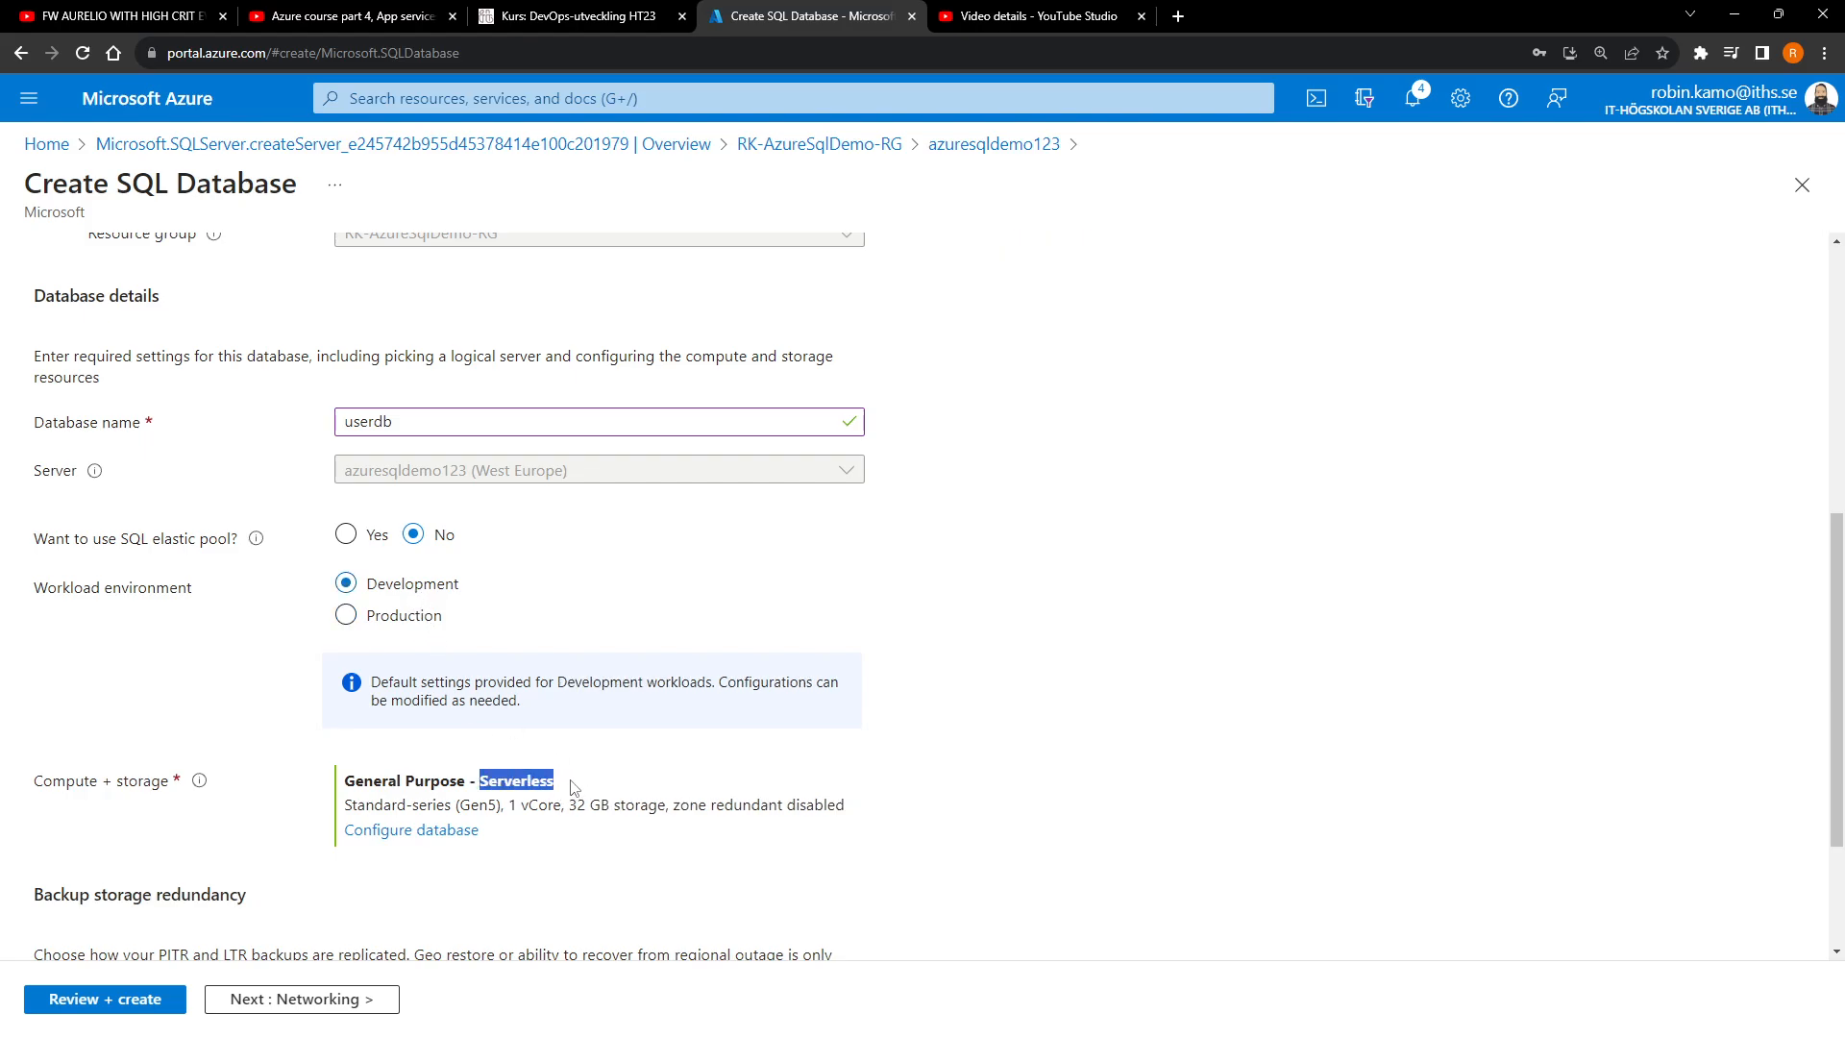
Examine the serverless compute and storage configuration shown for the Development workload.
scroll(925, 623, "up", 3)
scroll(925, 623, "down", 3)
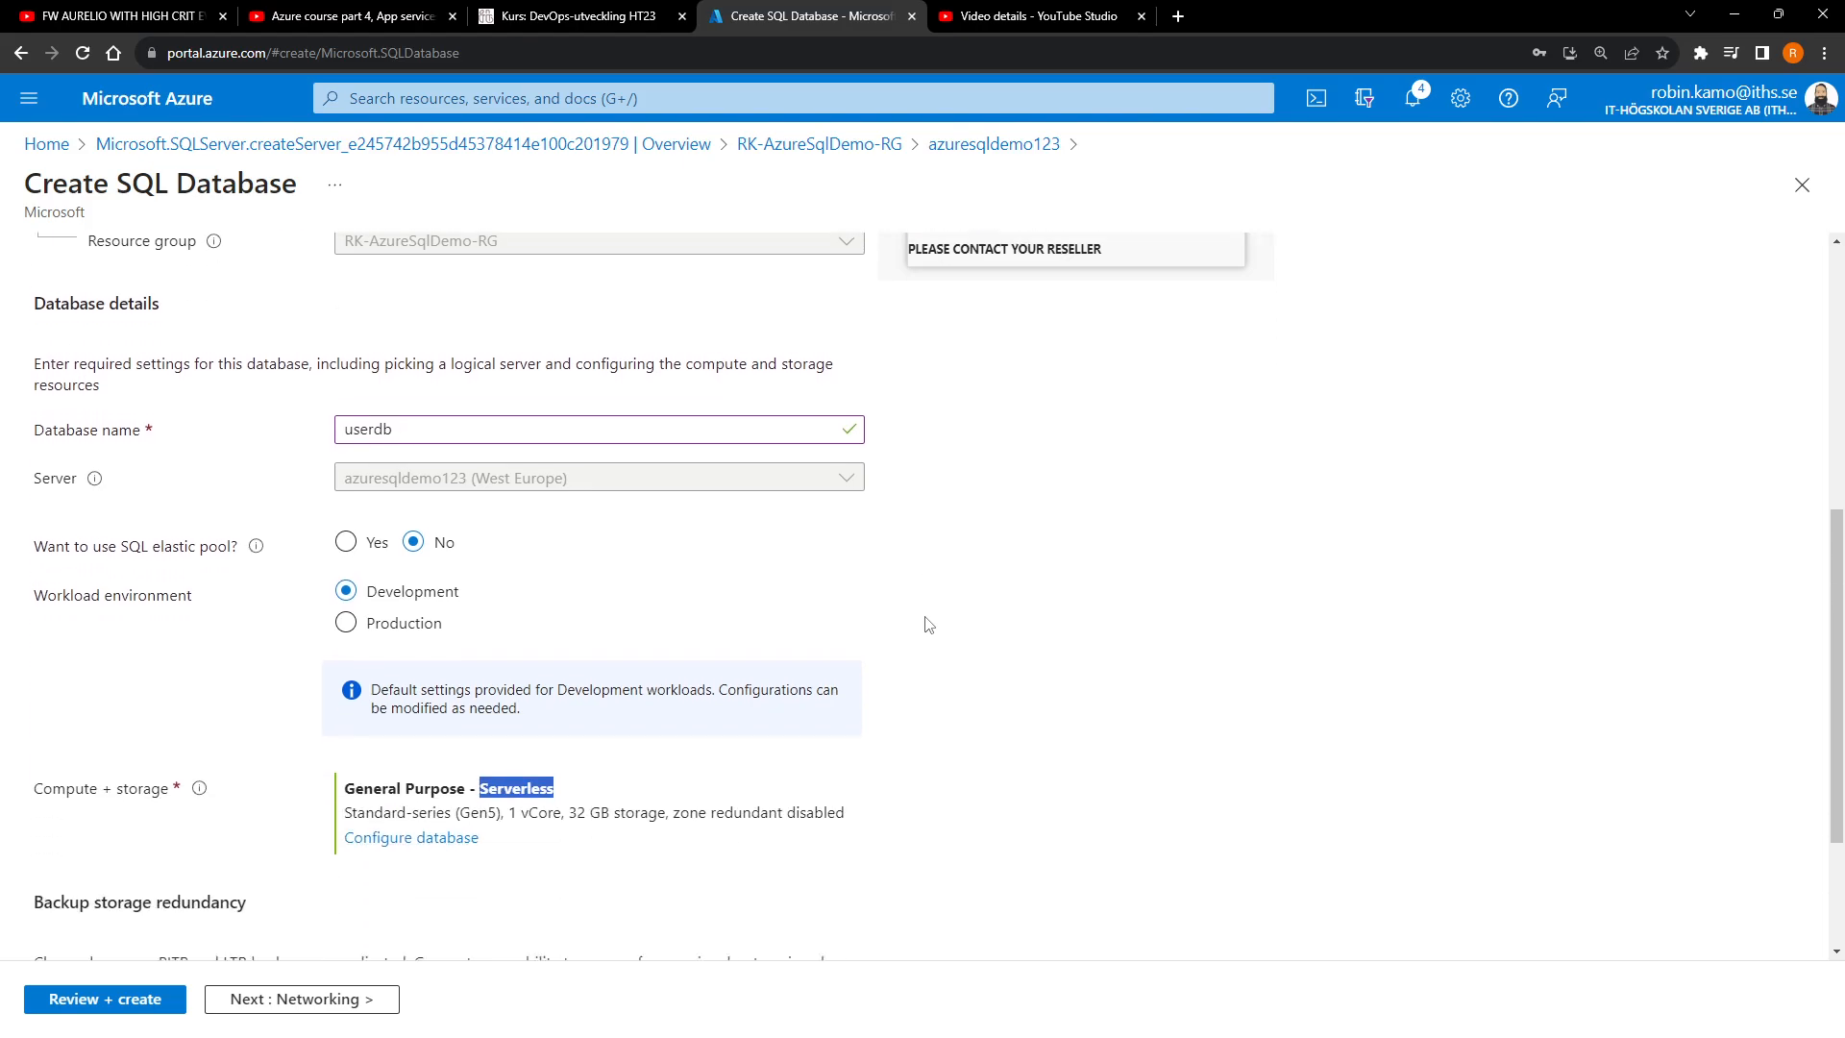
left_click_drag(841, 809, 760, 807)
left_click(852, 815)
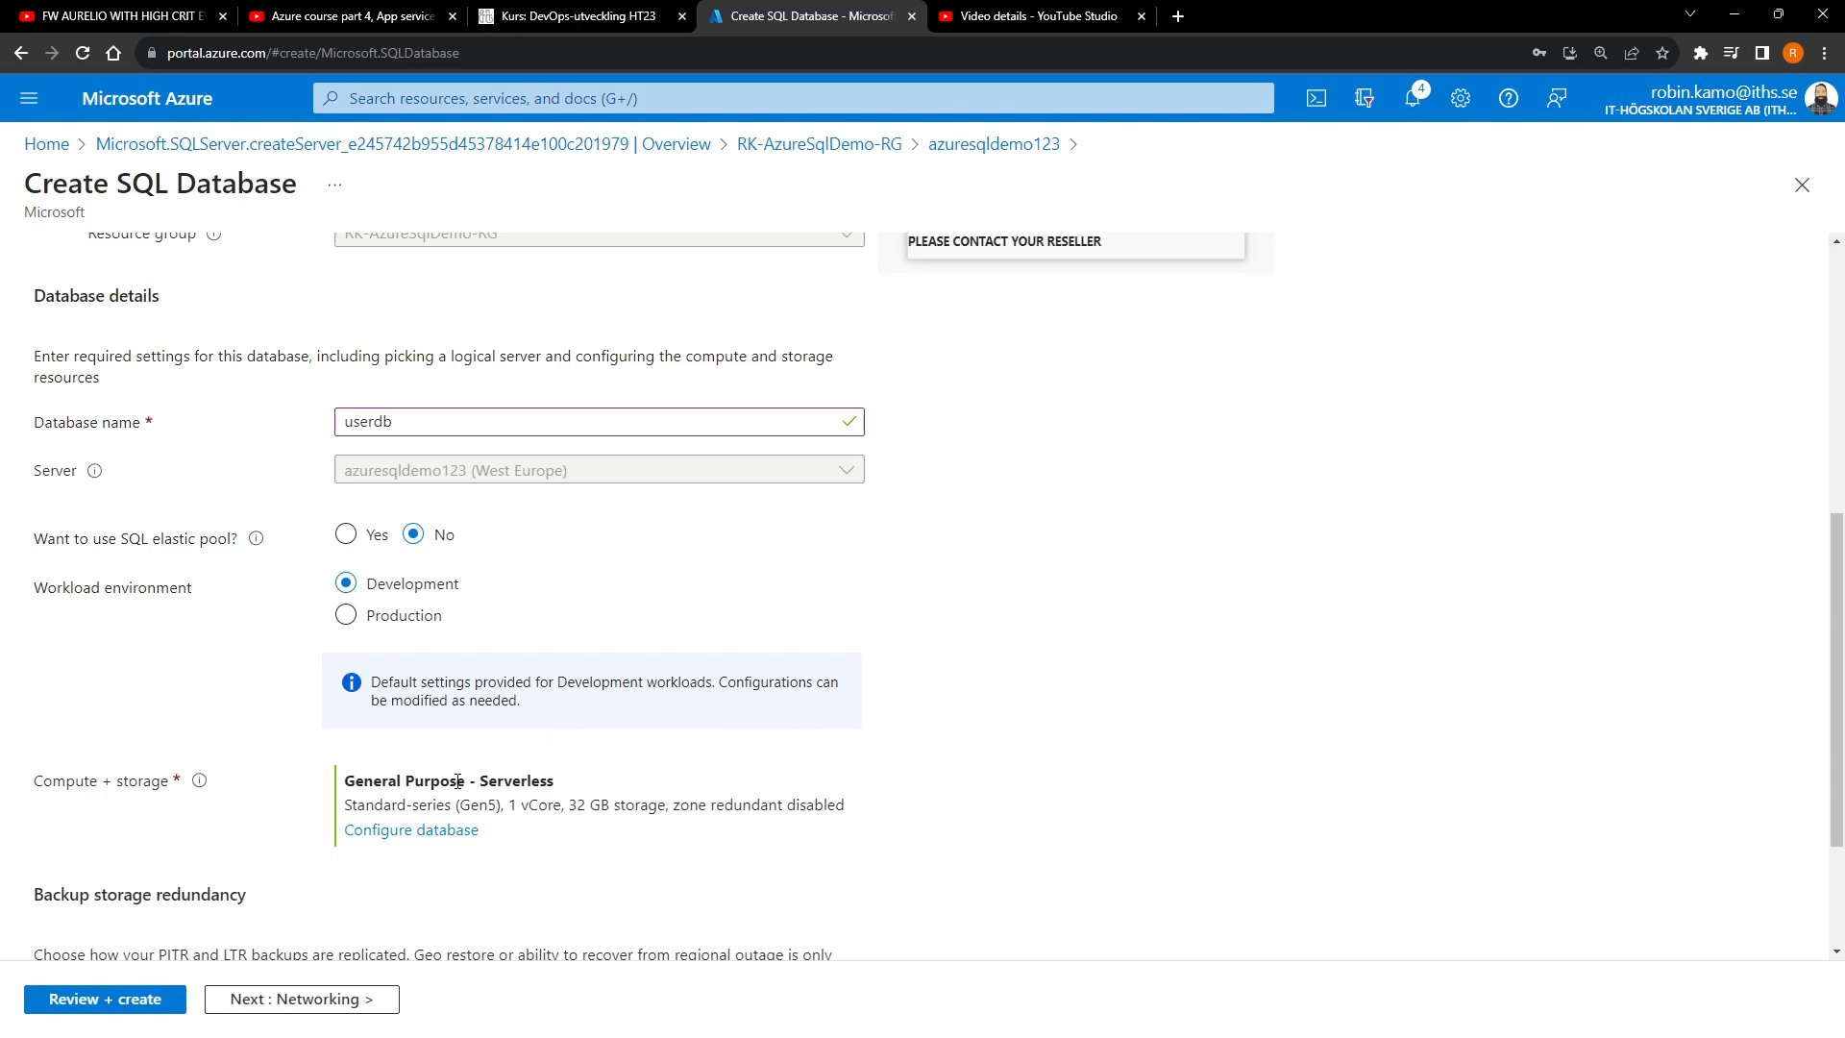
left_click_drag(458, 781, 614, 806)
left_click(636, 783)
scroll(636, 788, "up", 2)
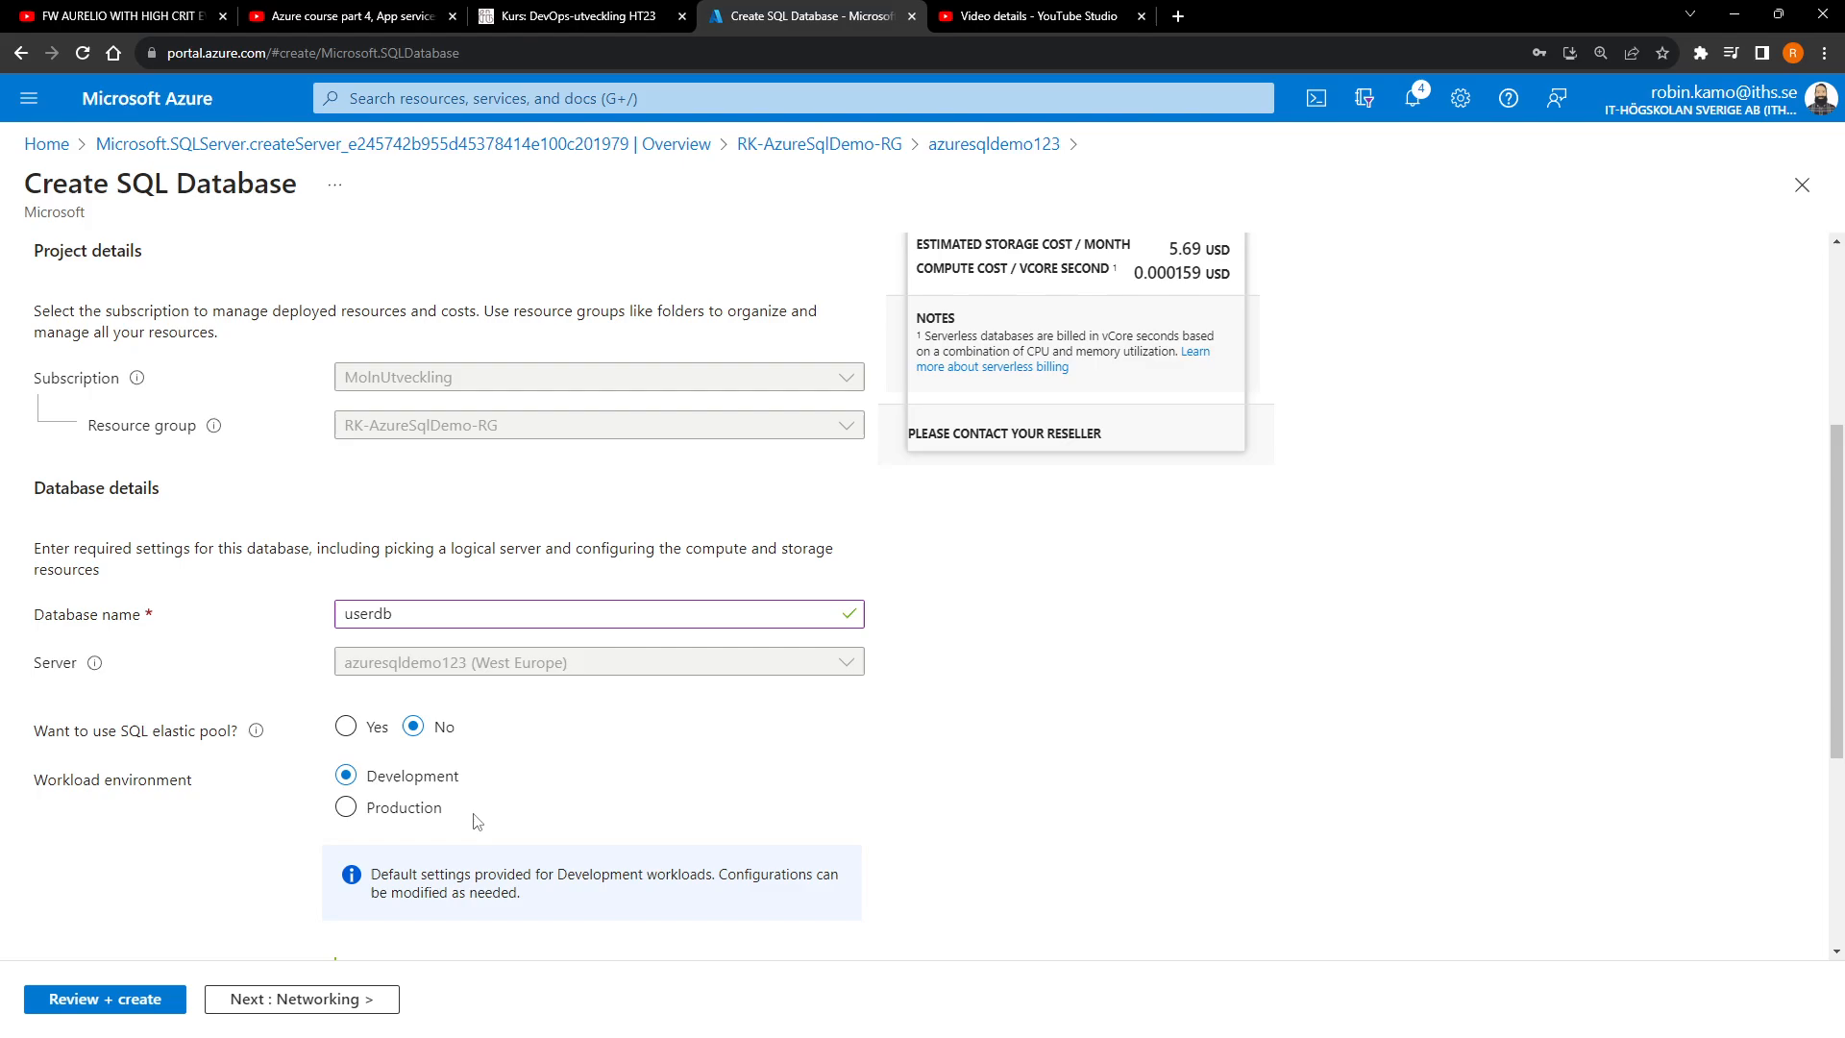
scroll(650, 827, "down", 1)
scroll(649, 819, "down", 1)
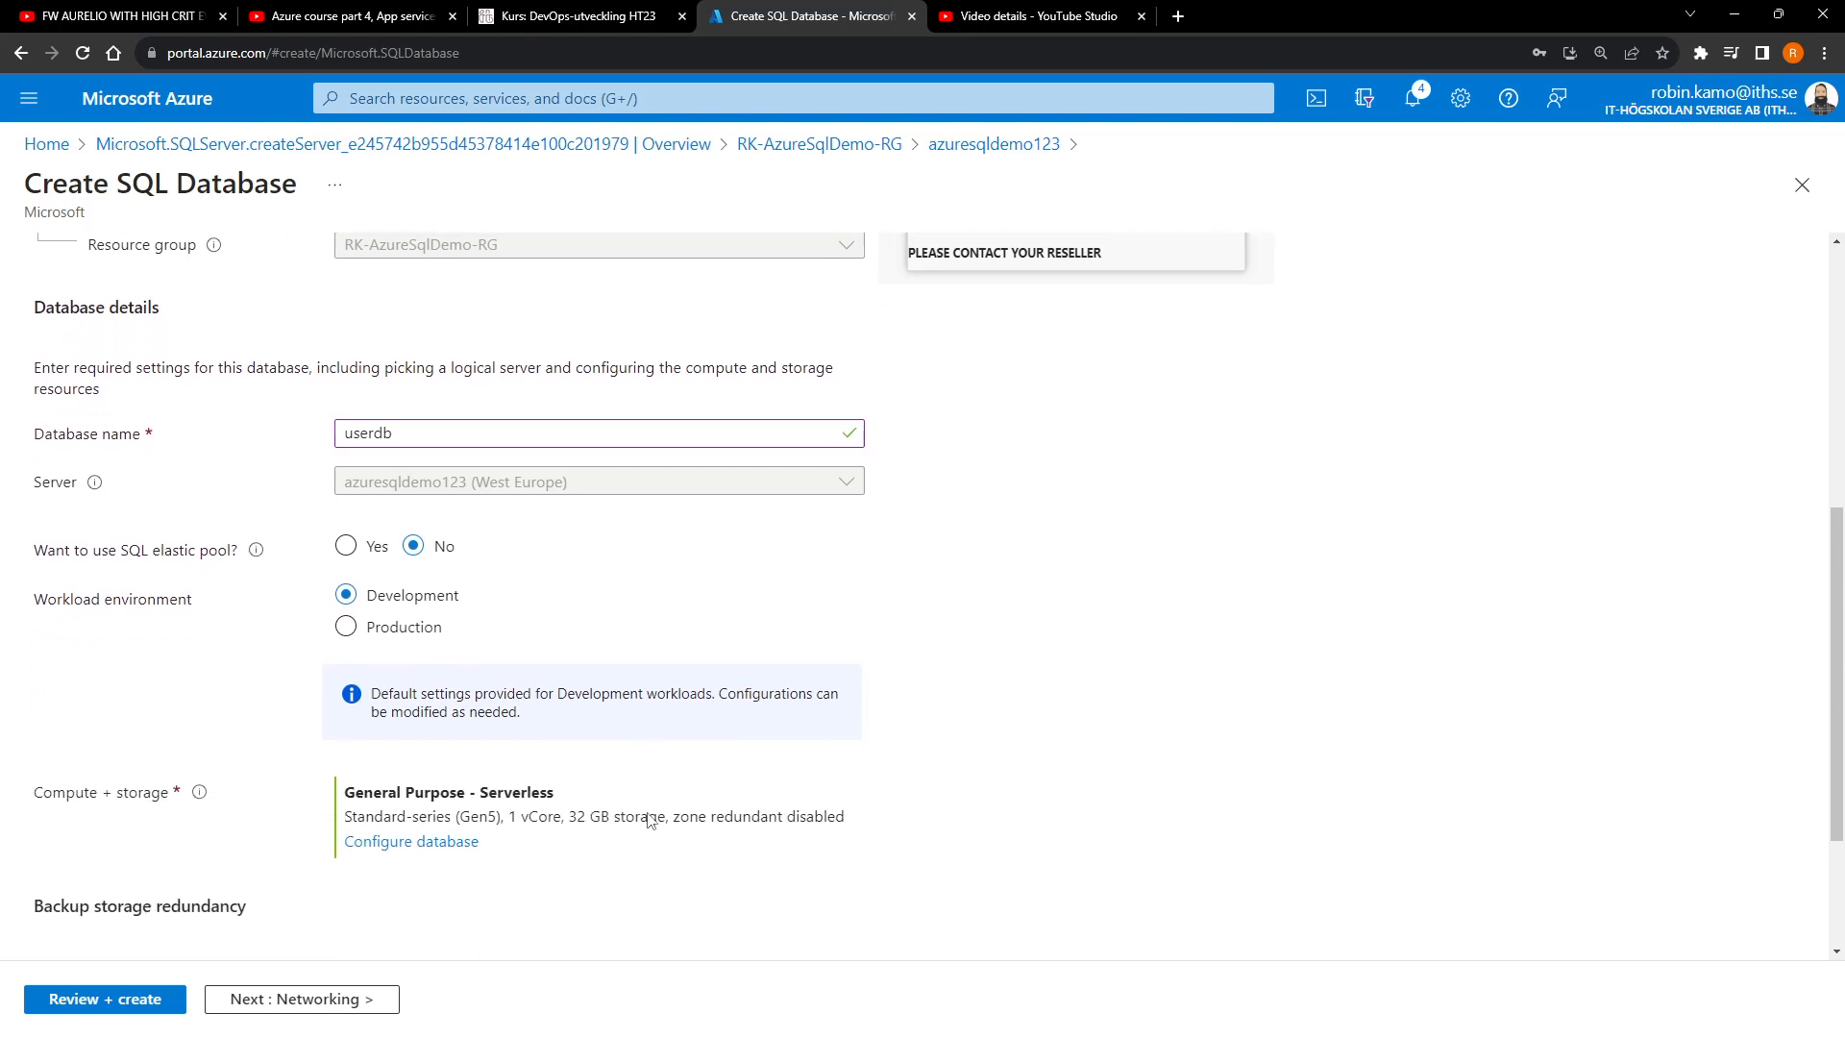
scroll(817, 774, "up", 3)
scroll(1004, 774, "up", 3)
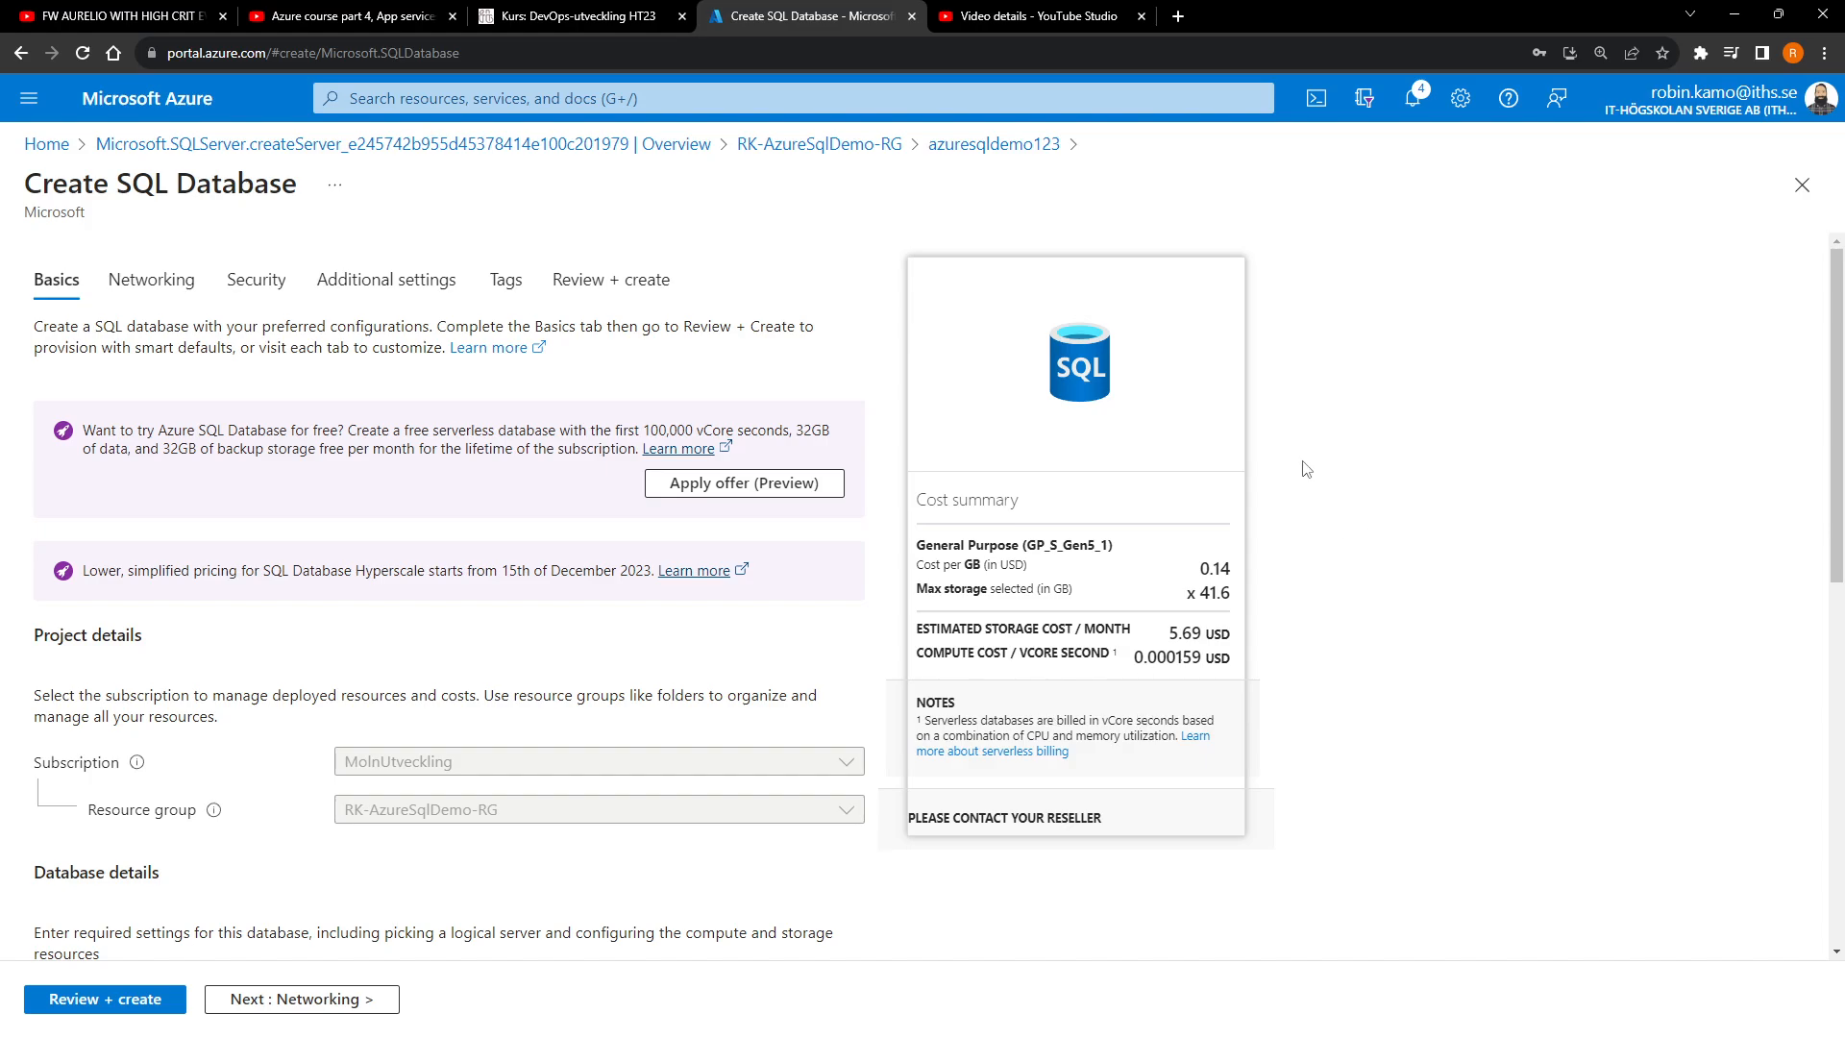
Examine the cost summary for the serverless database.
left_click_drag(920, 496, 1148, 788)
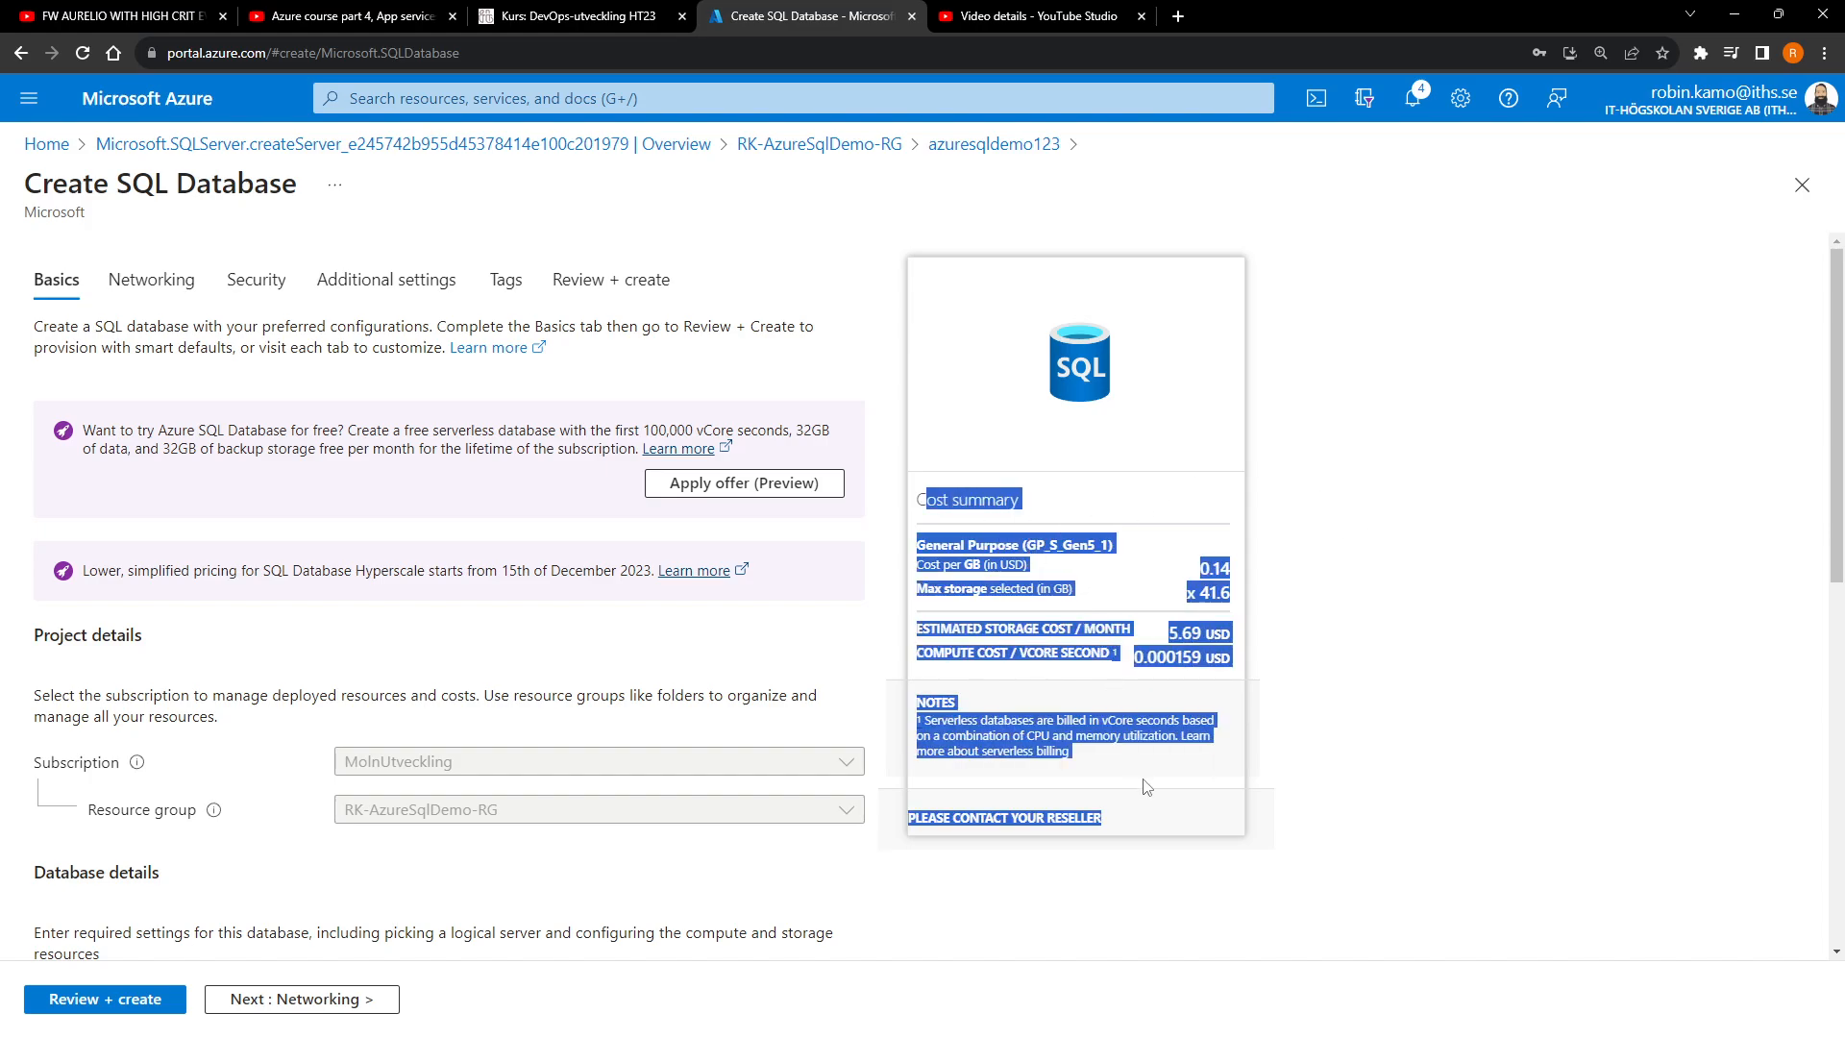
left_click(1278, 713)
left_click_drag(1115, 674, 1233, 672)
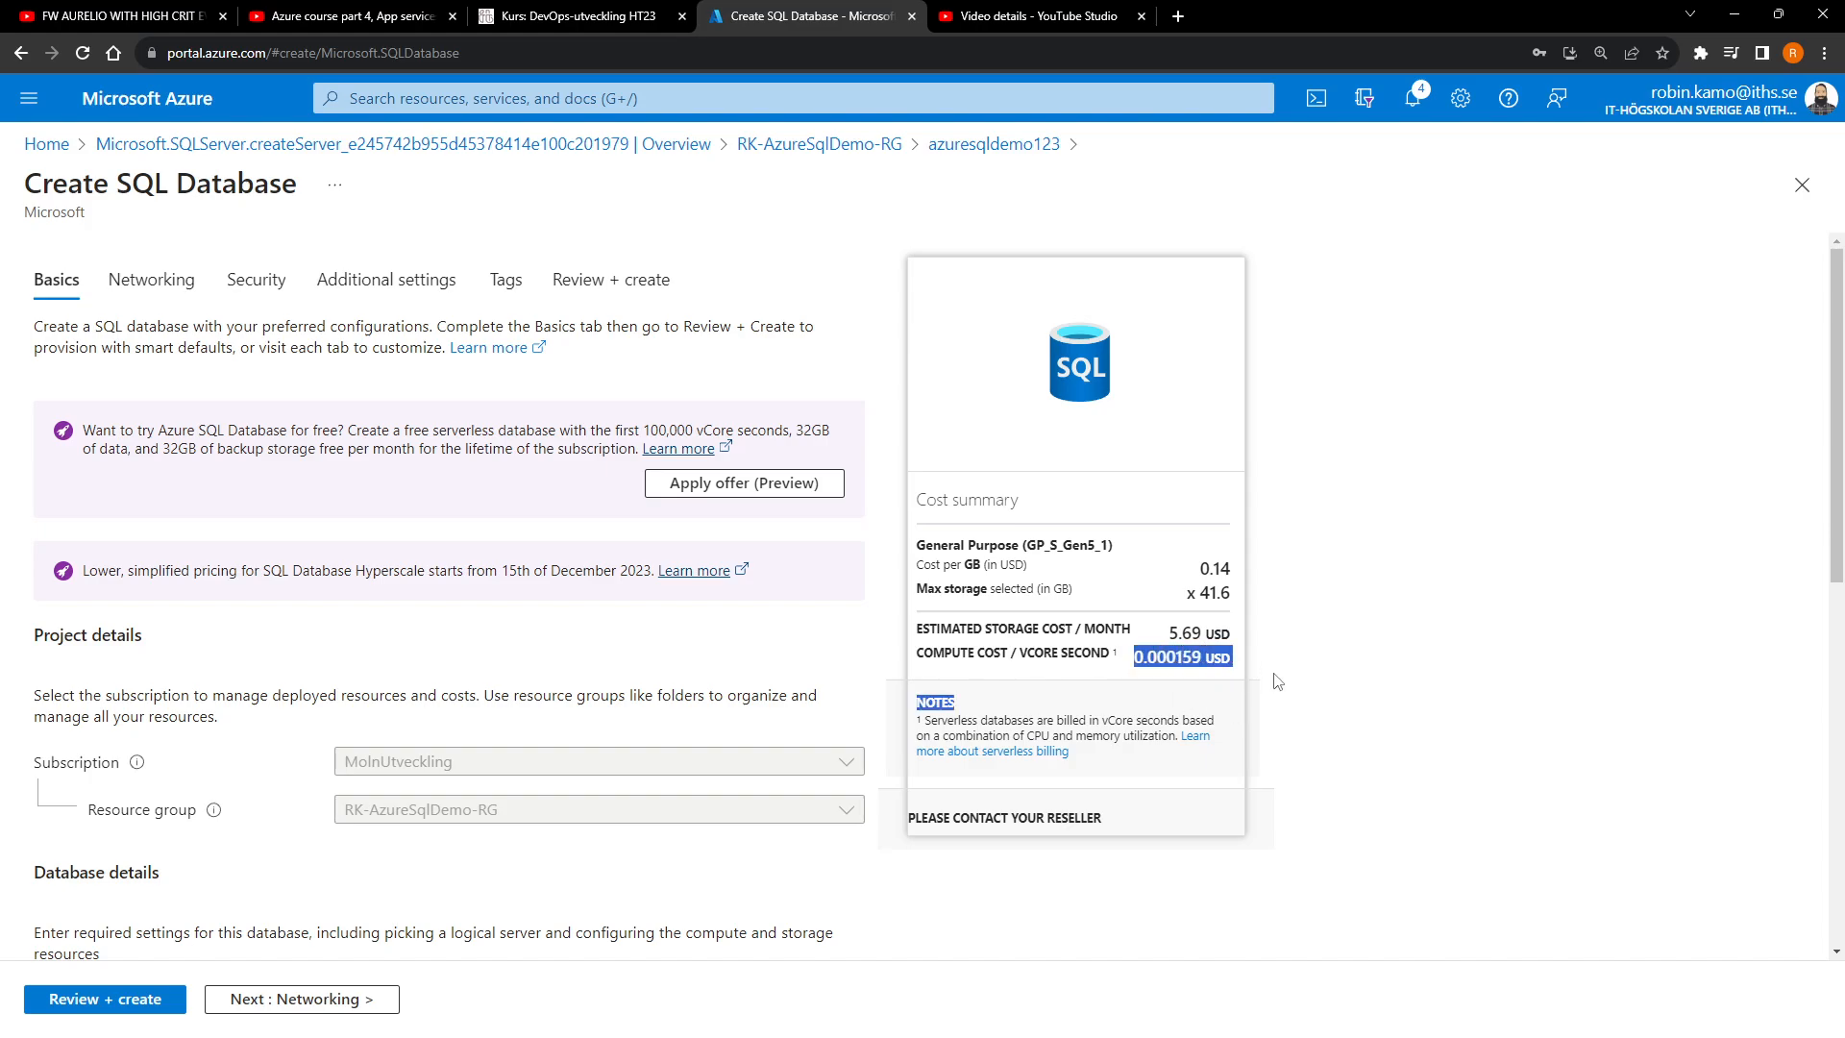
left_click(1269, 670)
left_click_drag(1116, 648, 1218, 653)
left_click(1217, 652)
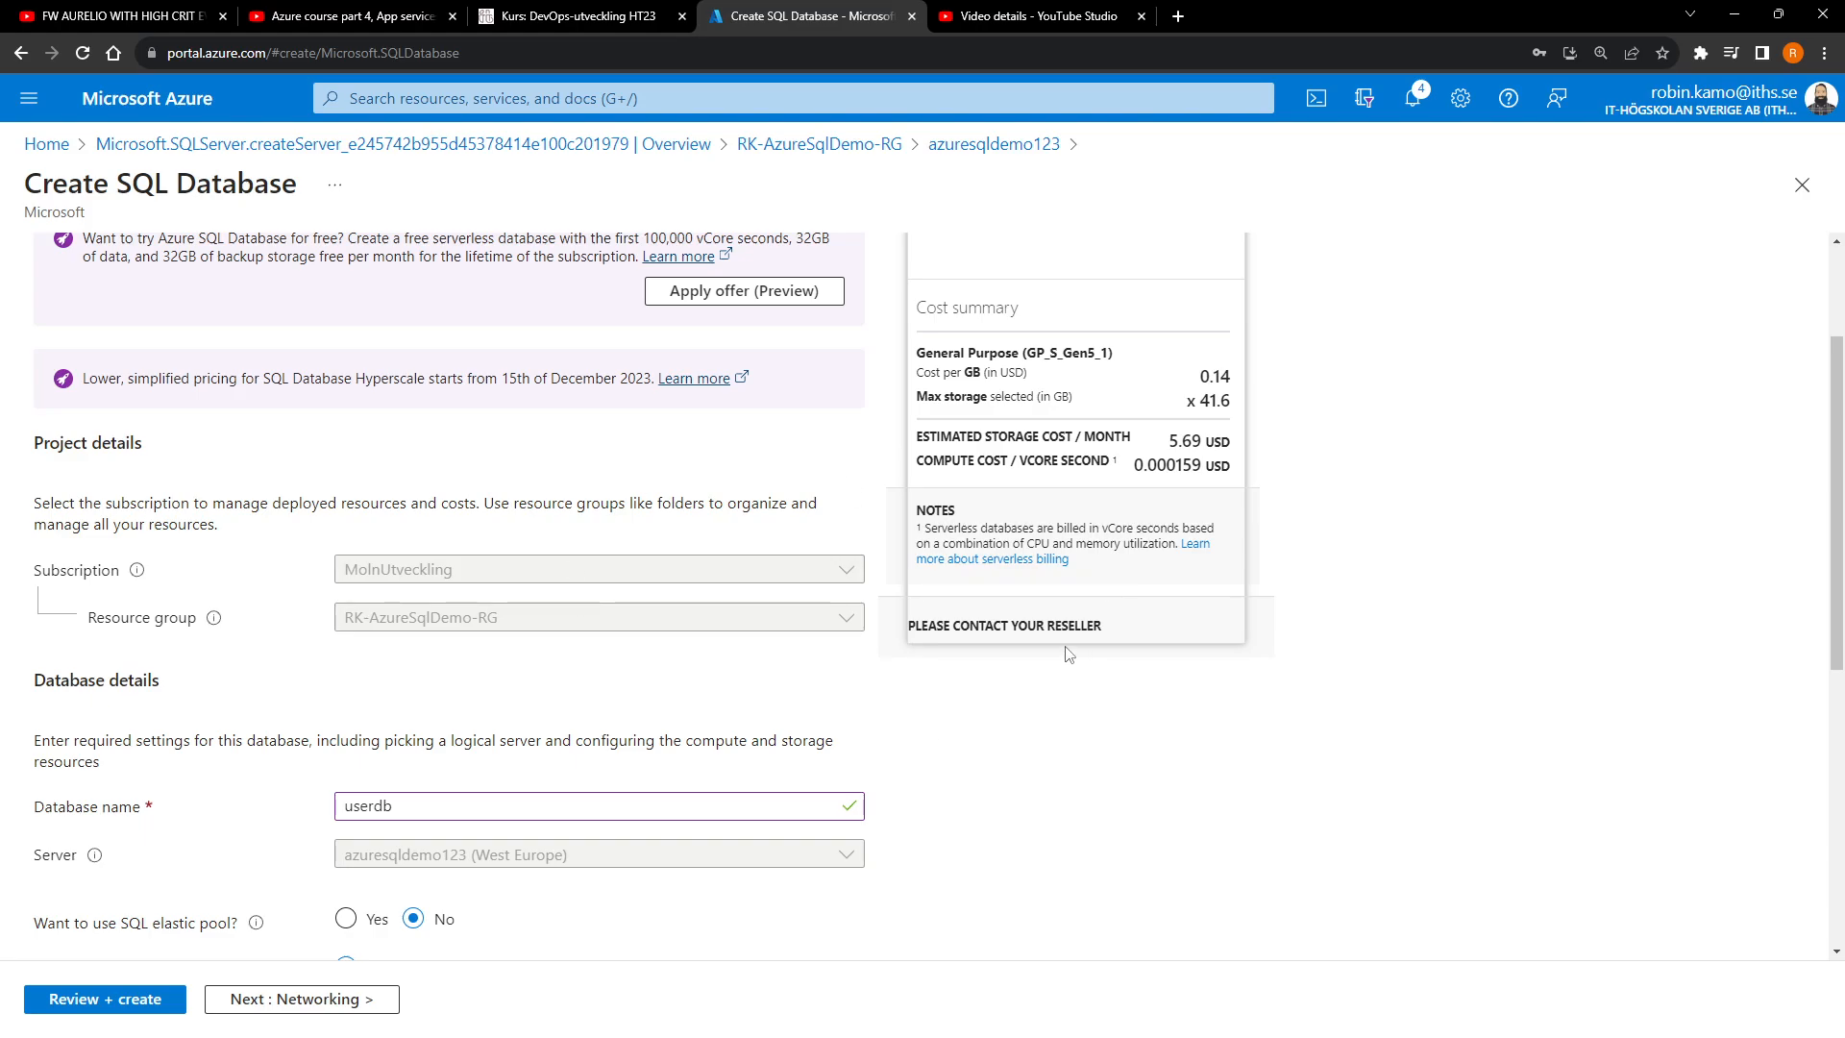
left_click_drag(1164, 326, 1215, 465)
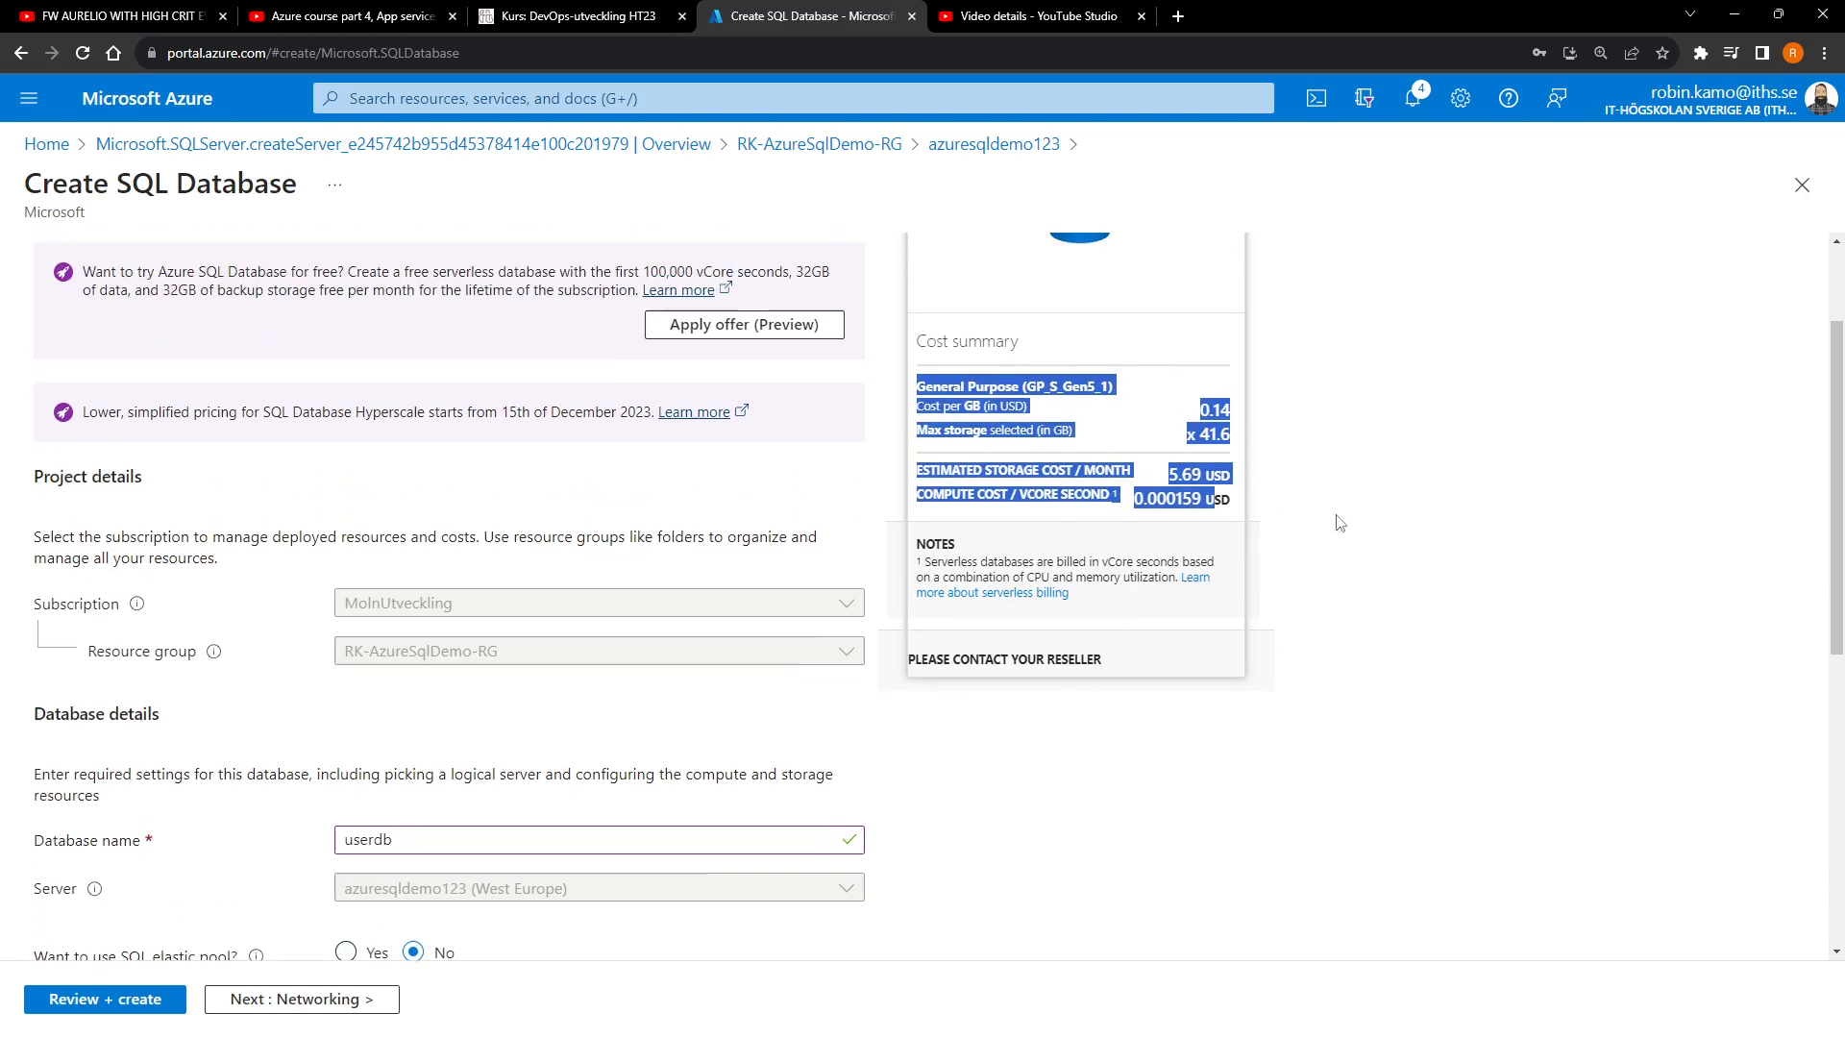
Open the configuration of the database's compute and storage.
scroll(915, 575, "down", 2)
scroll(915, 574, "down", 2)
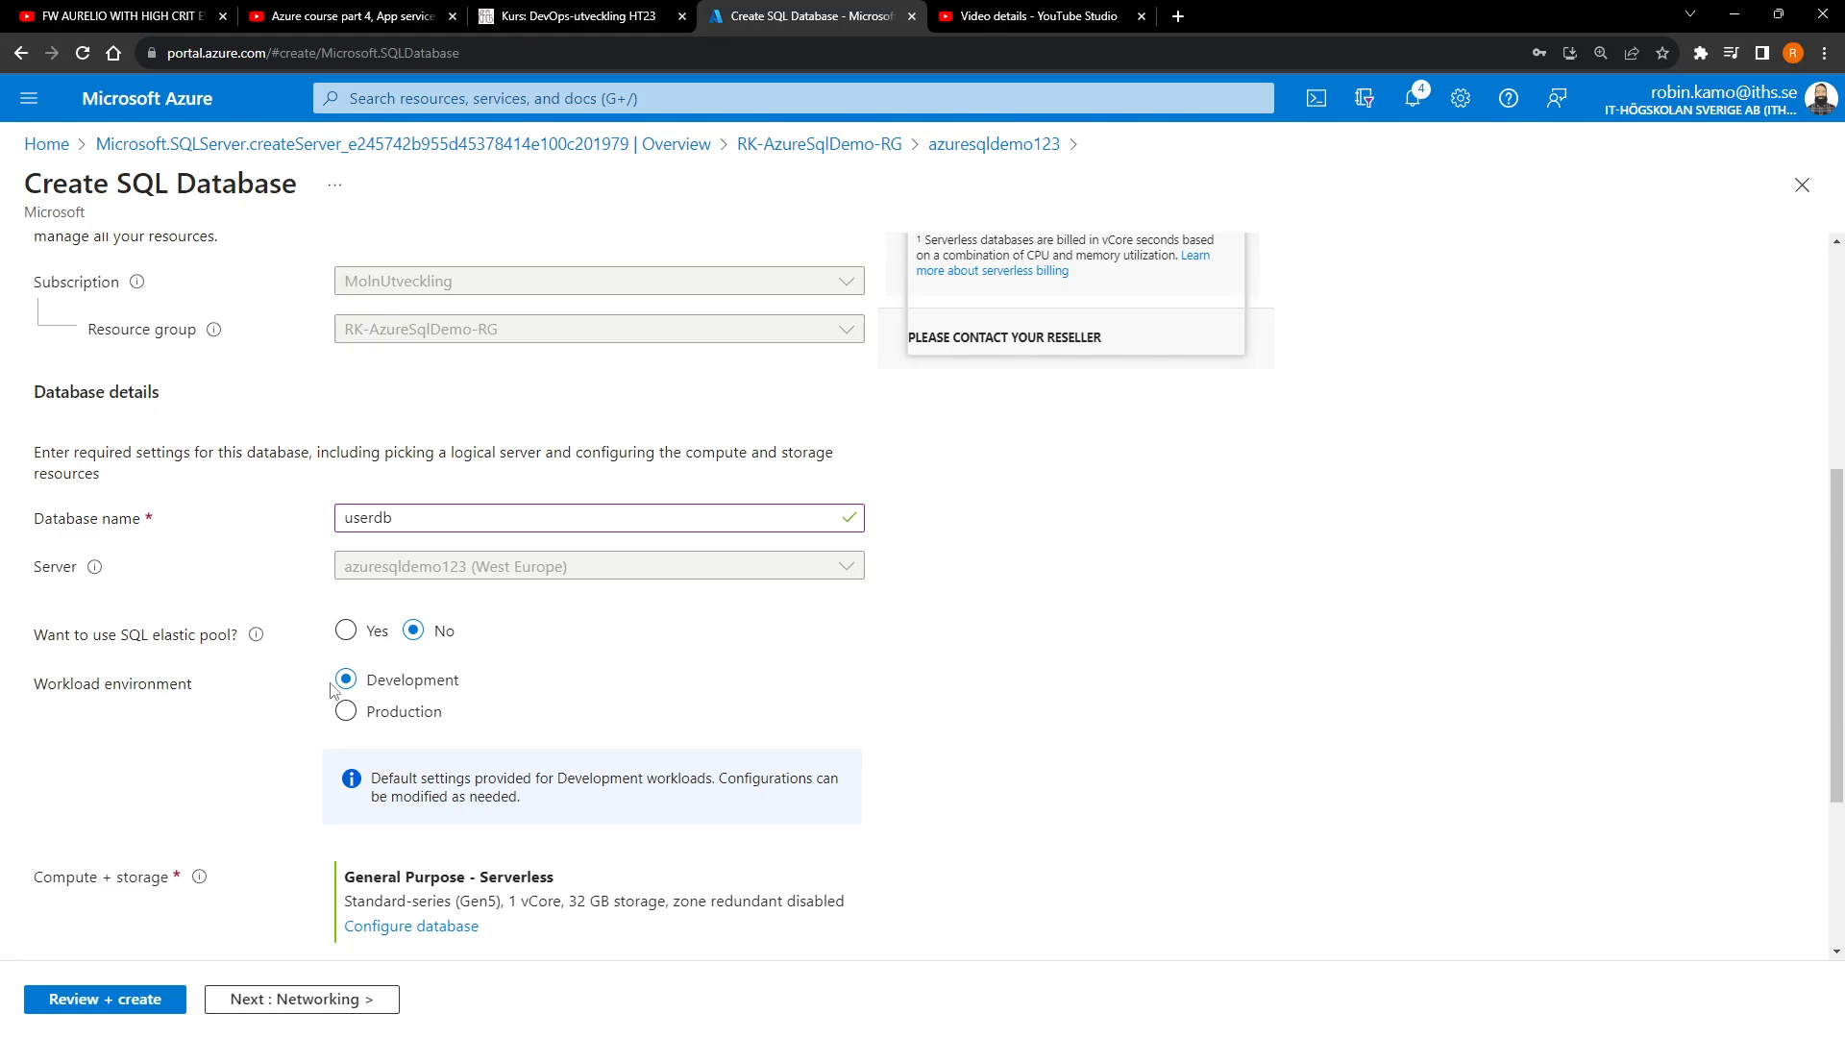
scroll(173, 722, "down", 1)
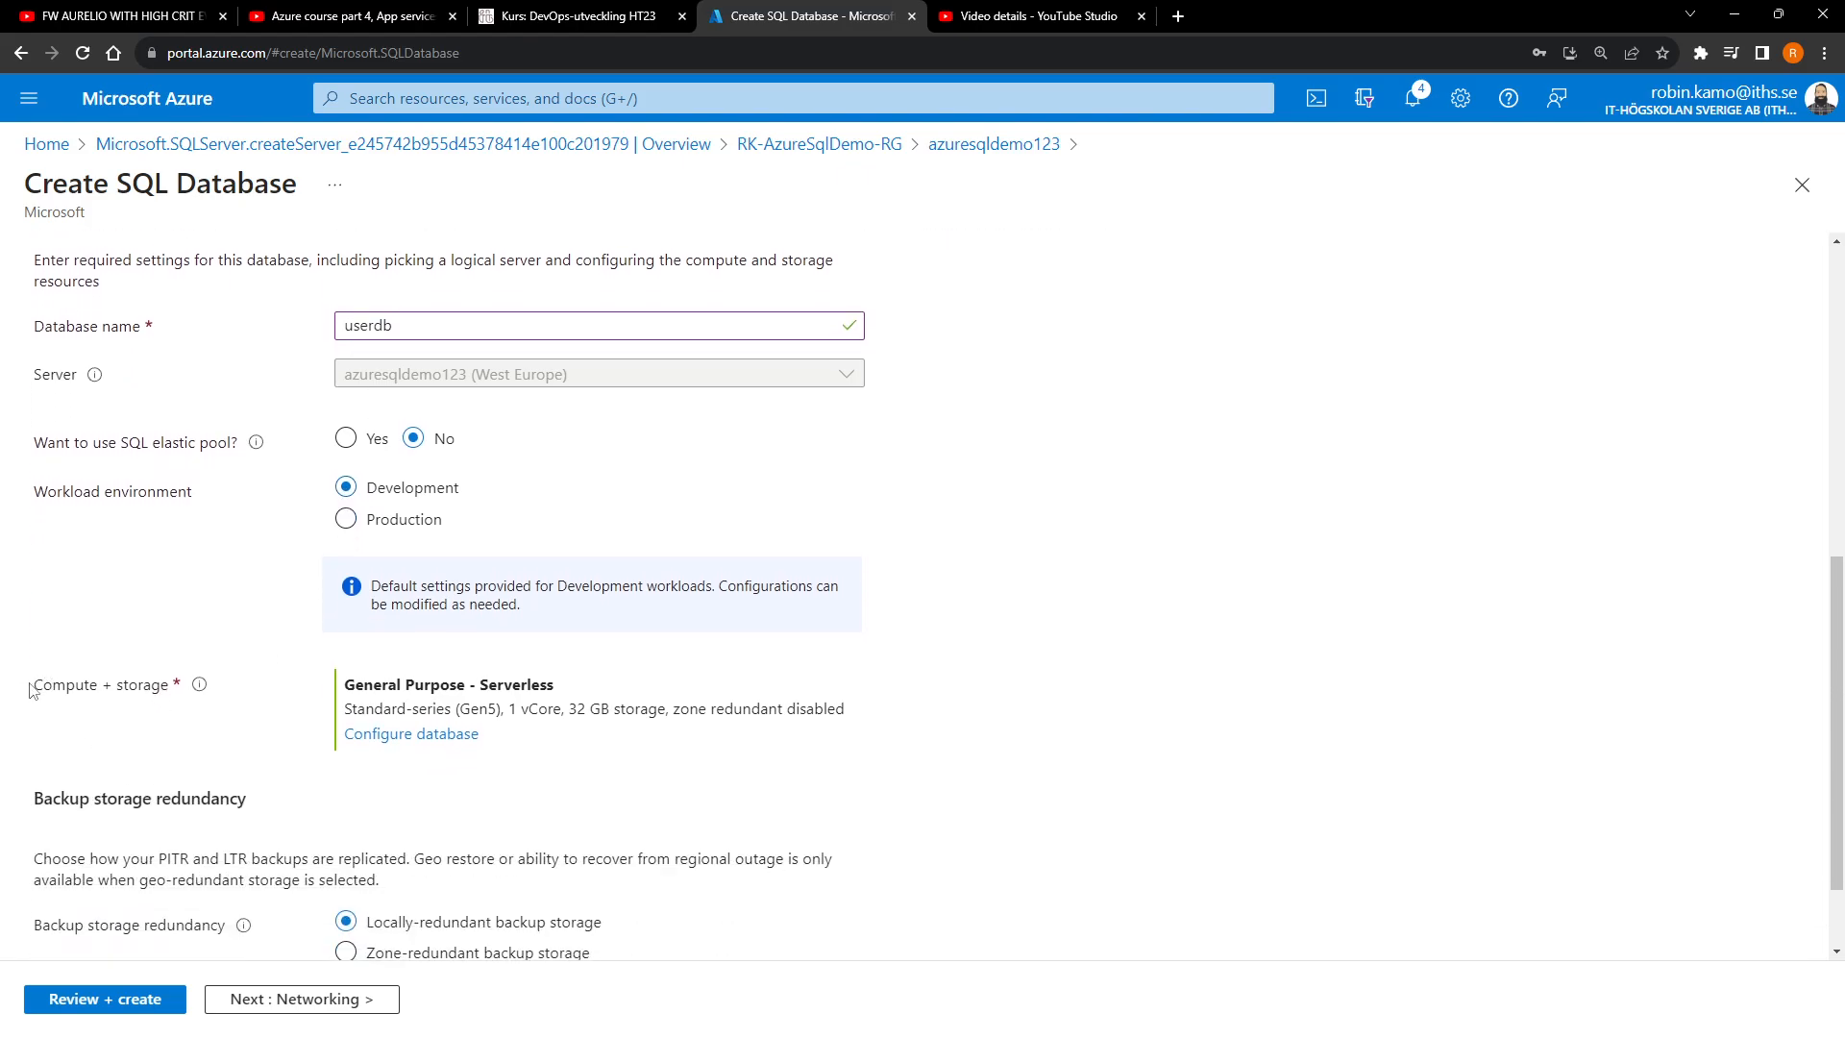
left_click_drag(30, 686, 169, 713)
left_click(211, 740)
left_click_drag(492, 749, 344, 745)
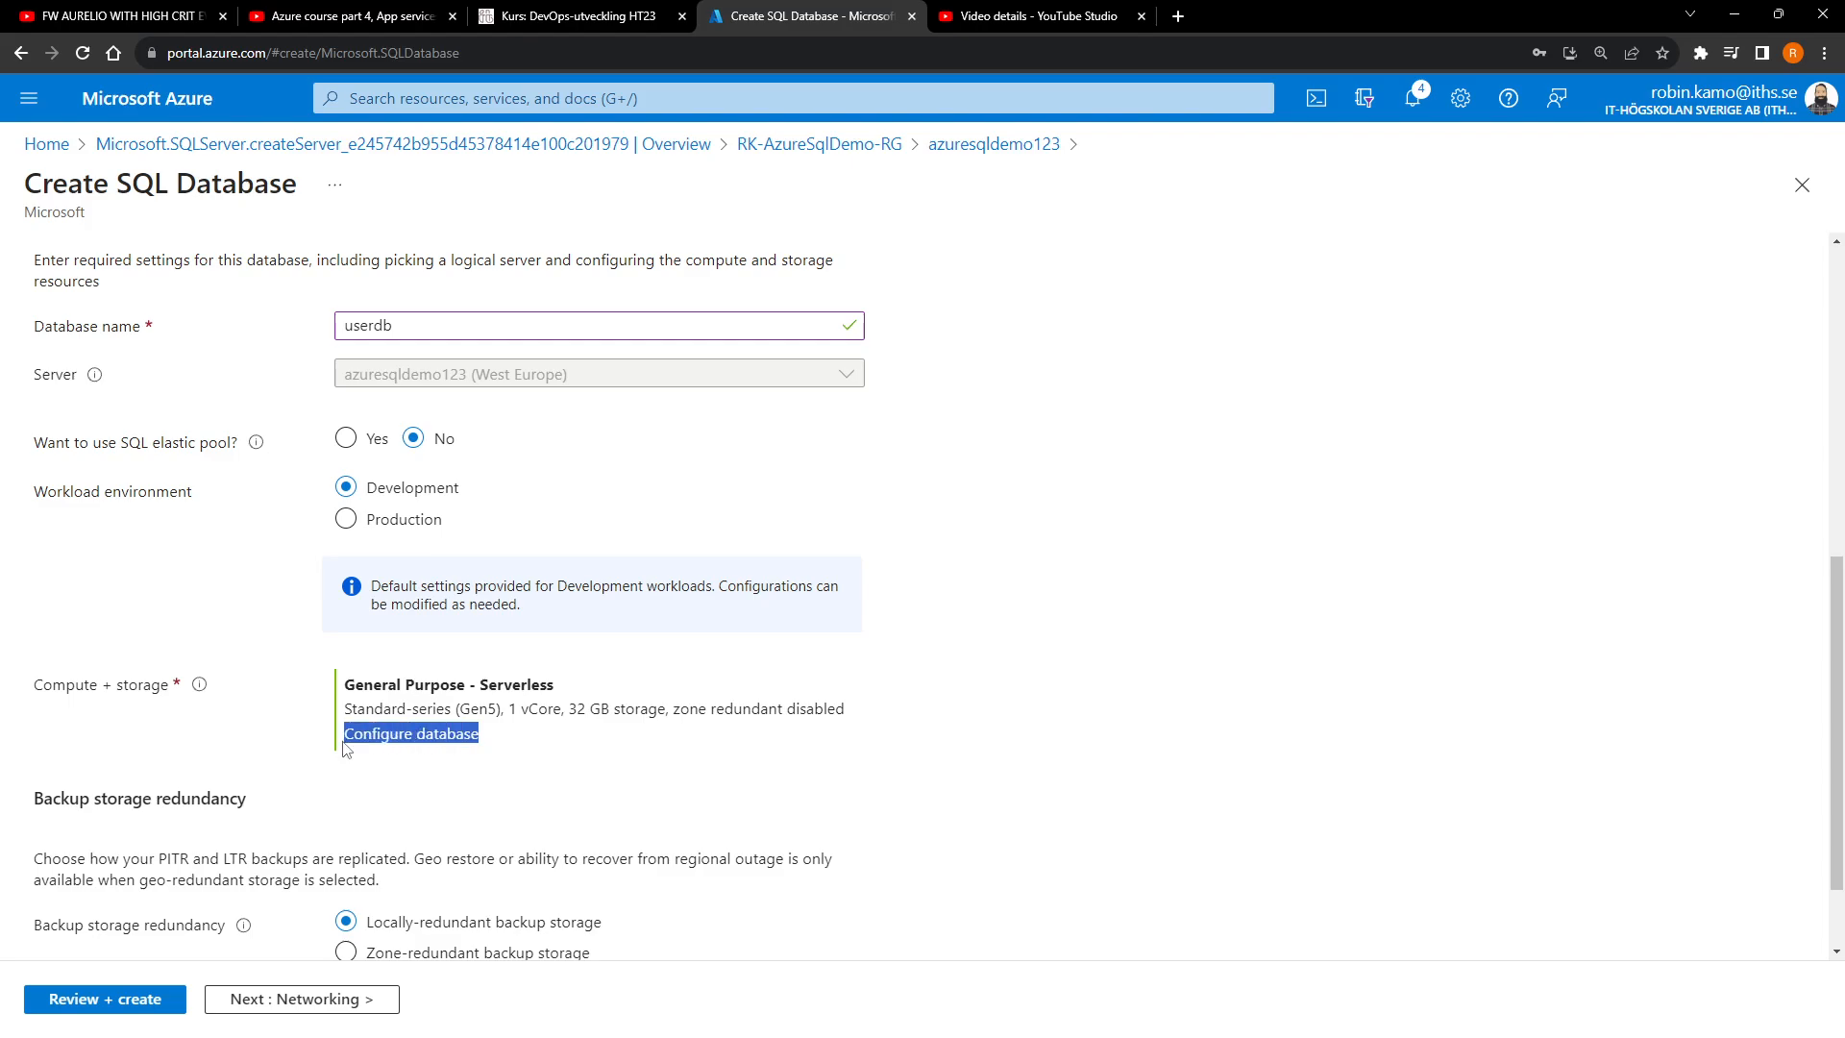
left_click(404, 737)
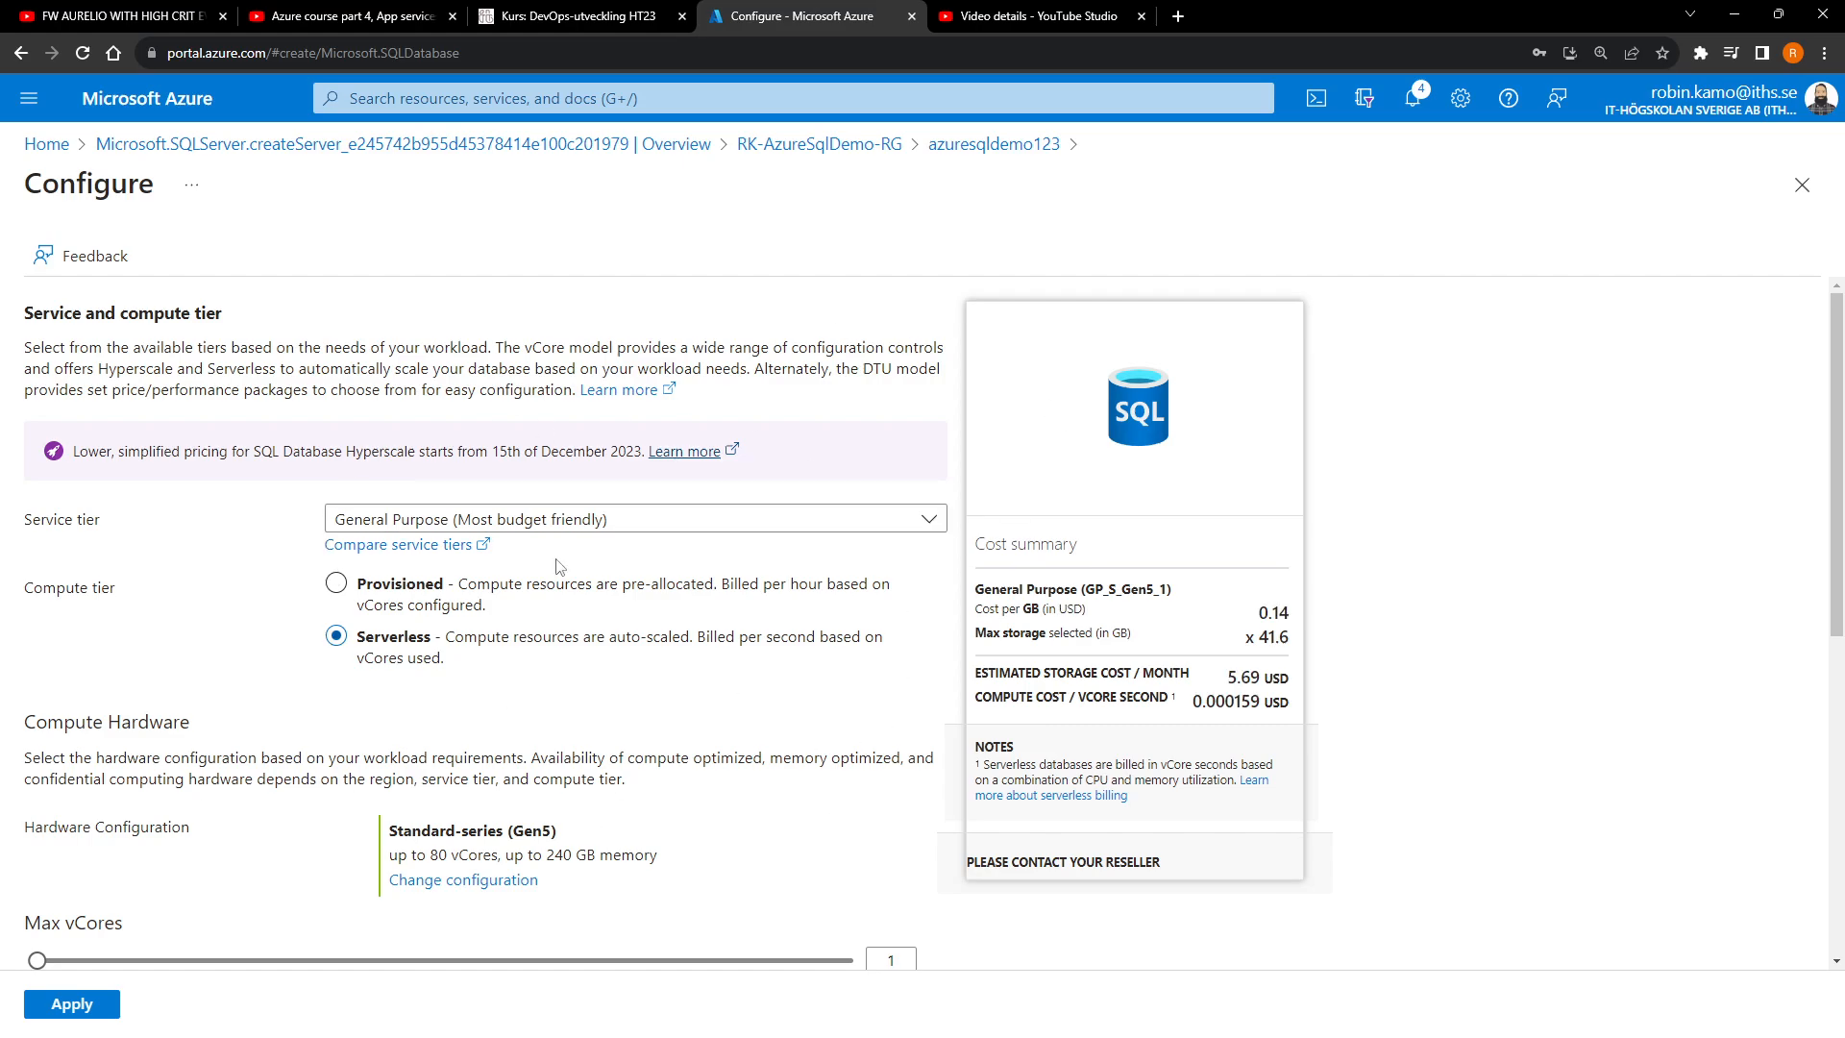
Switch the service tier to Hyperscale.
scroll(559, 566, "down", 5)
scroll(563, 448, "up", 5)
left_click_drag(192, 347, 371, 518)
left_click(371, 534)
left_click(684, 523)
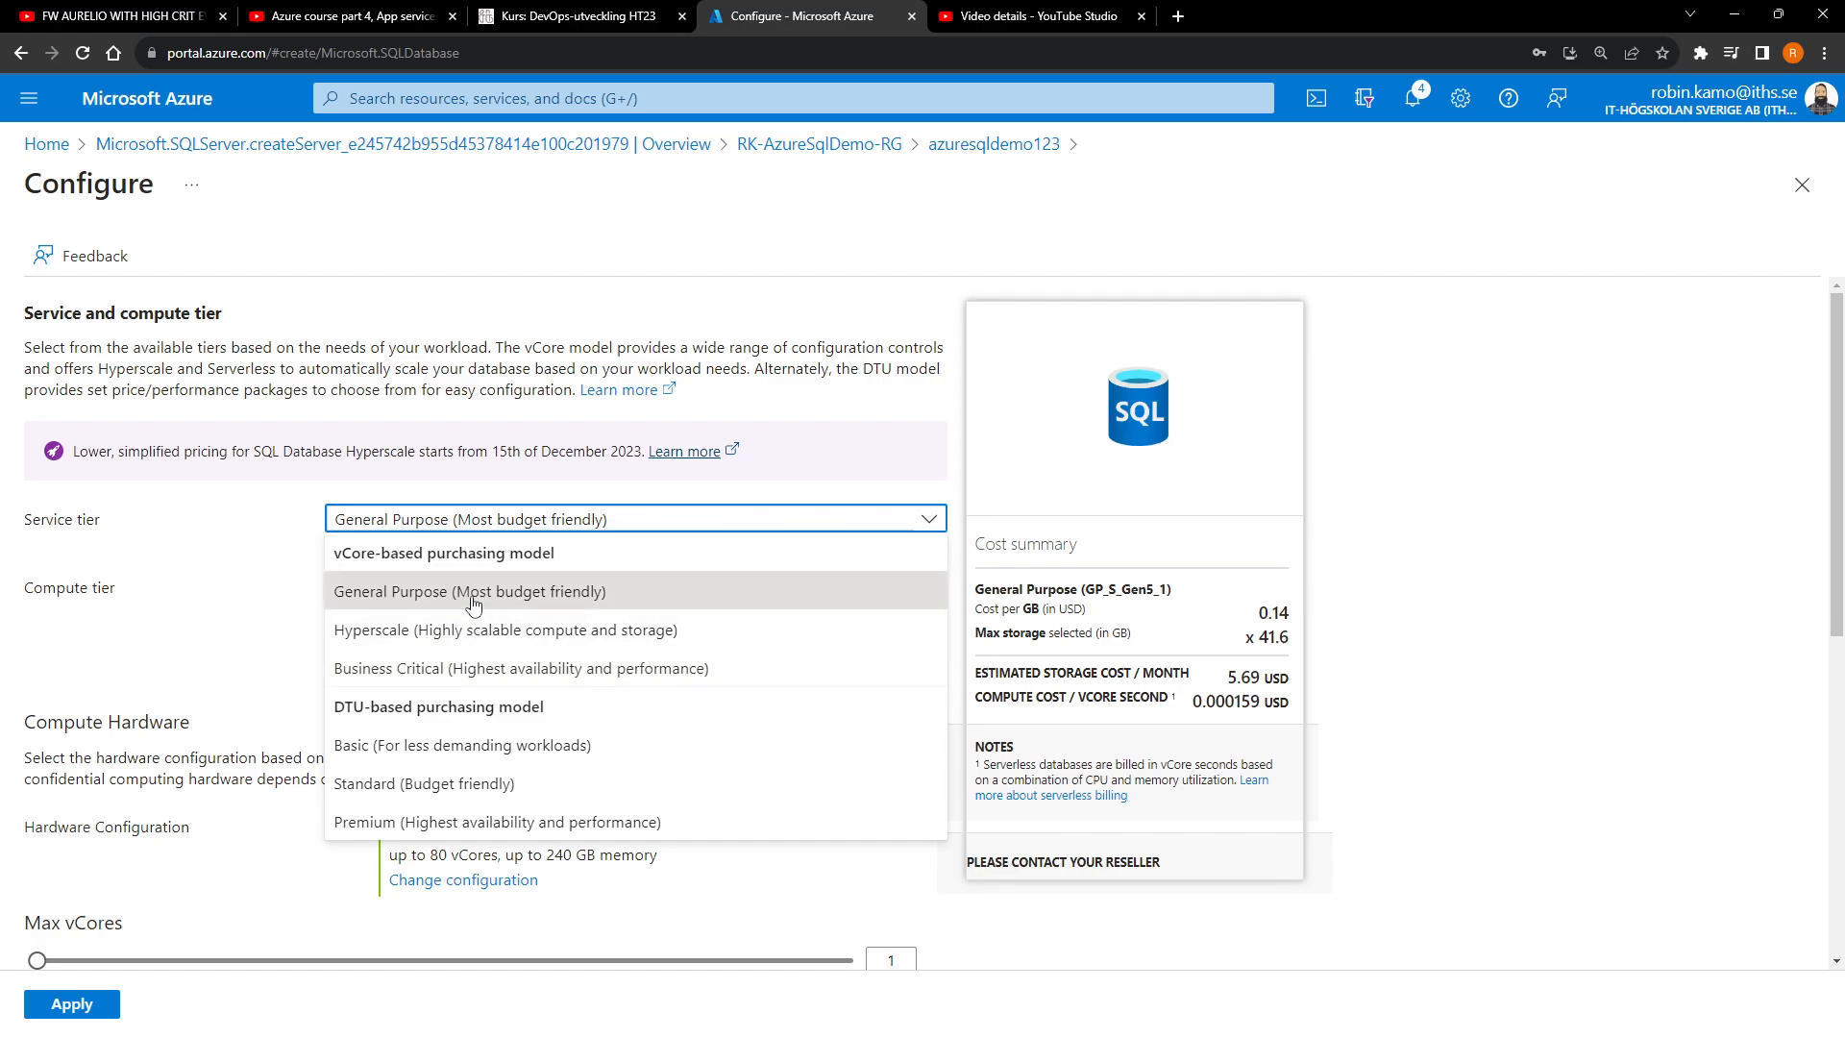
left_click(504, 642)
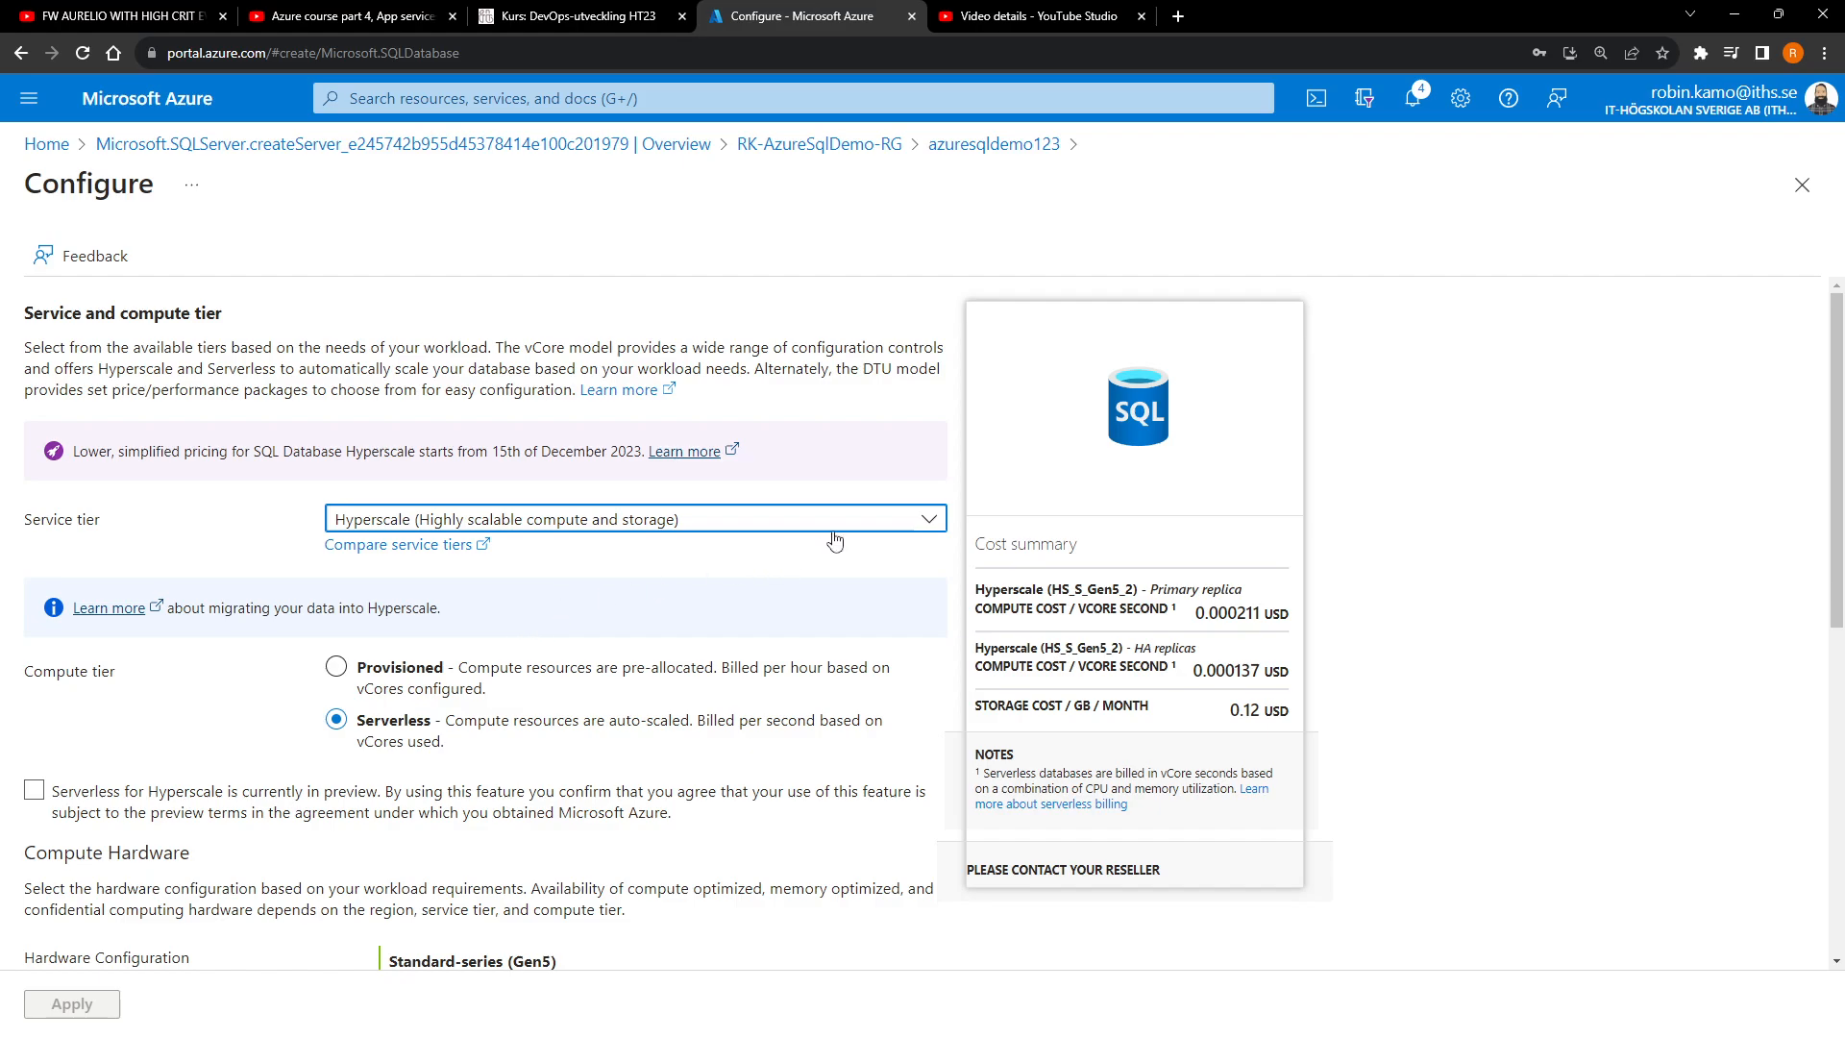
Switch the service tier to Business Critical.
left_click_drag(1274, 673, 1176, 716)
left_click(1249, 709)
left_click(722, 520)
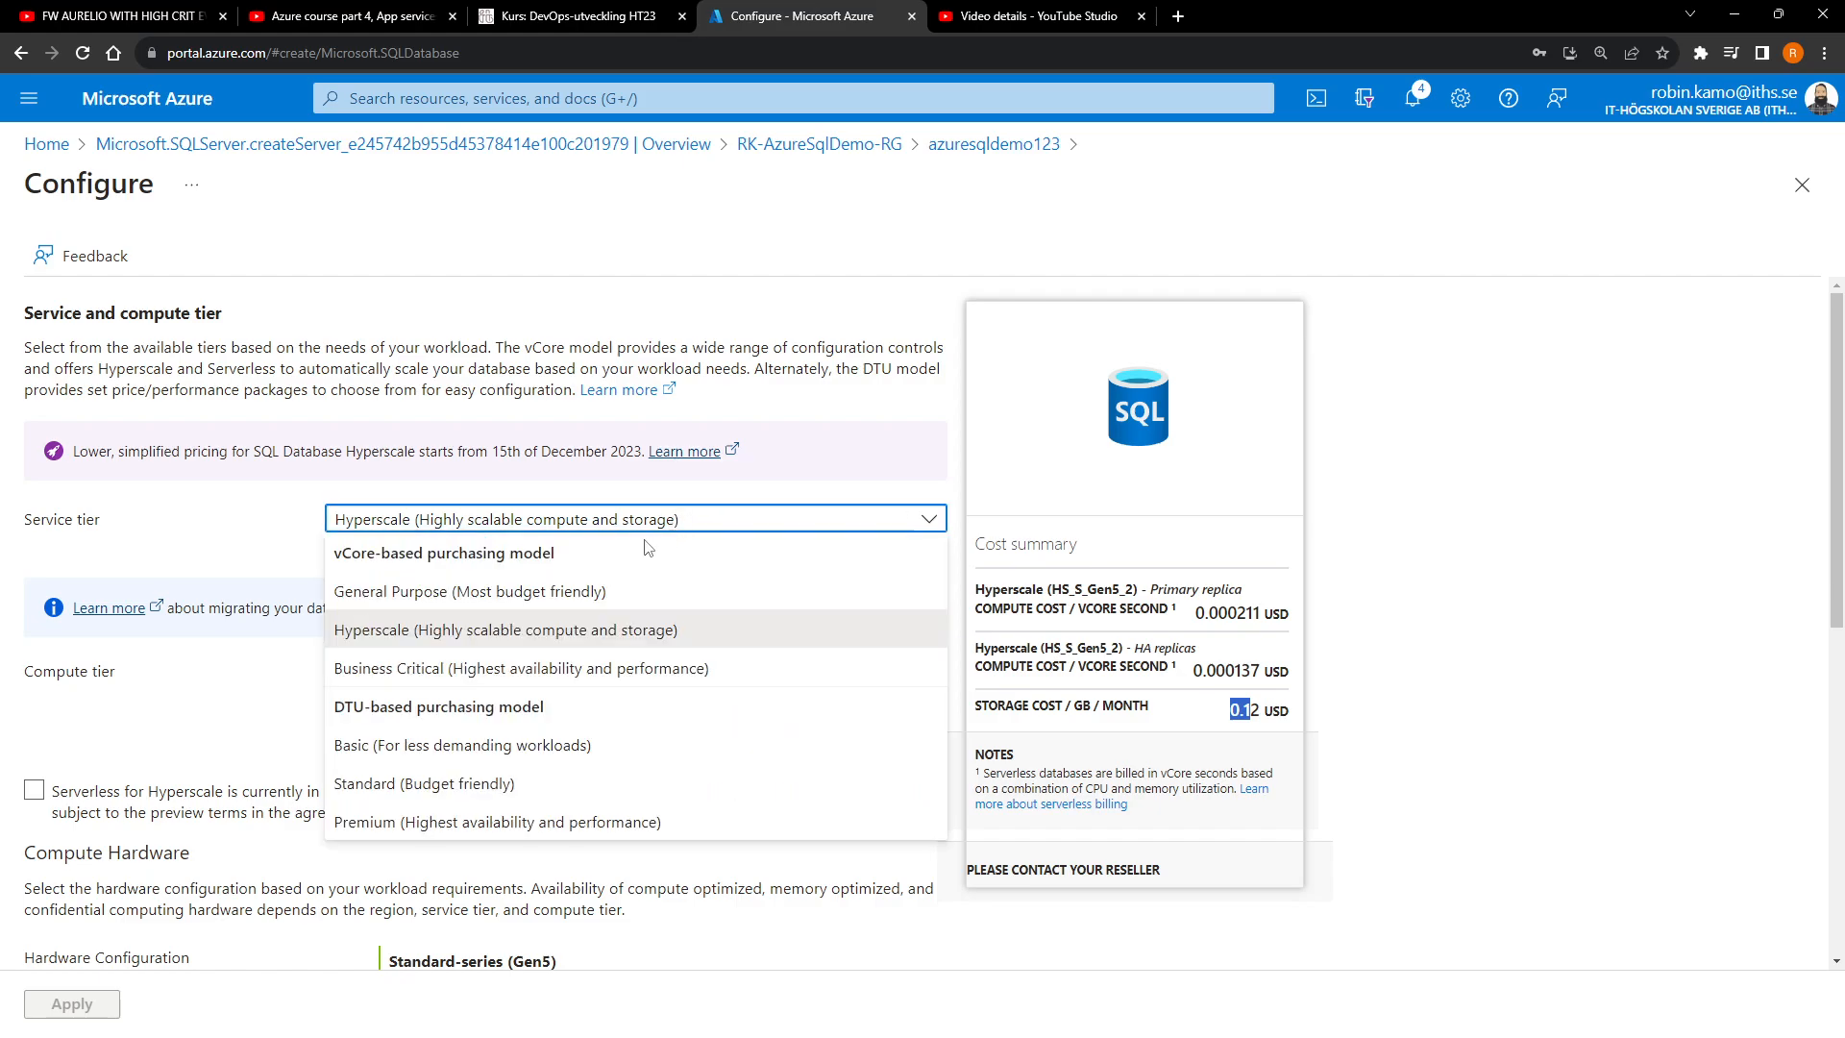
left_click(509, 673)
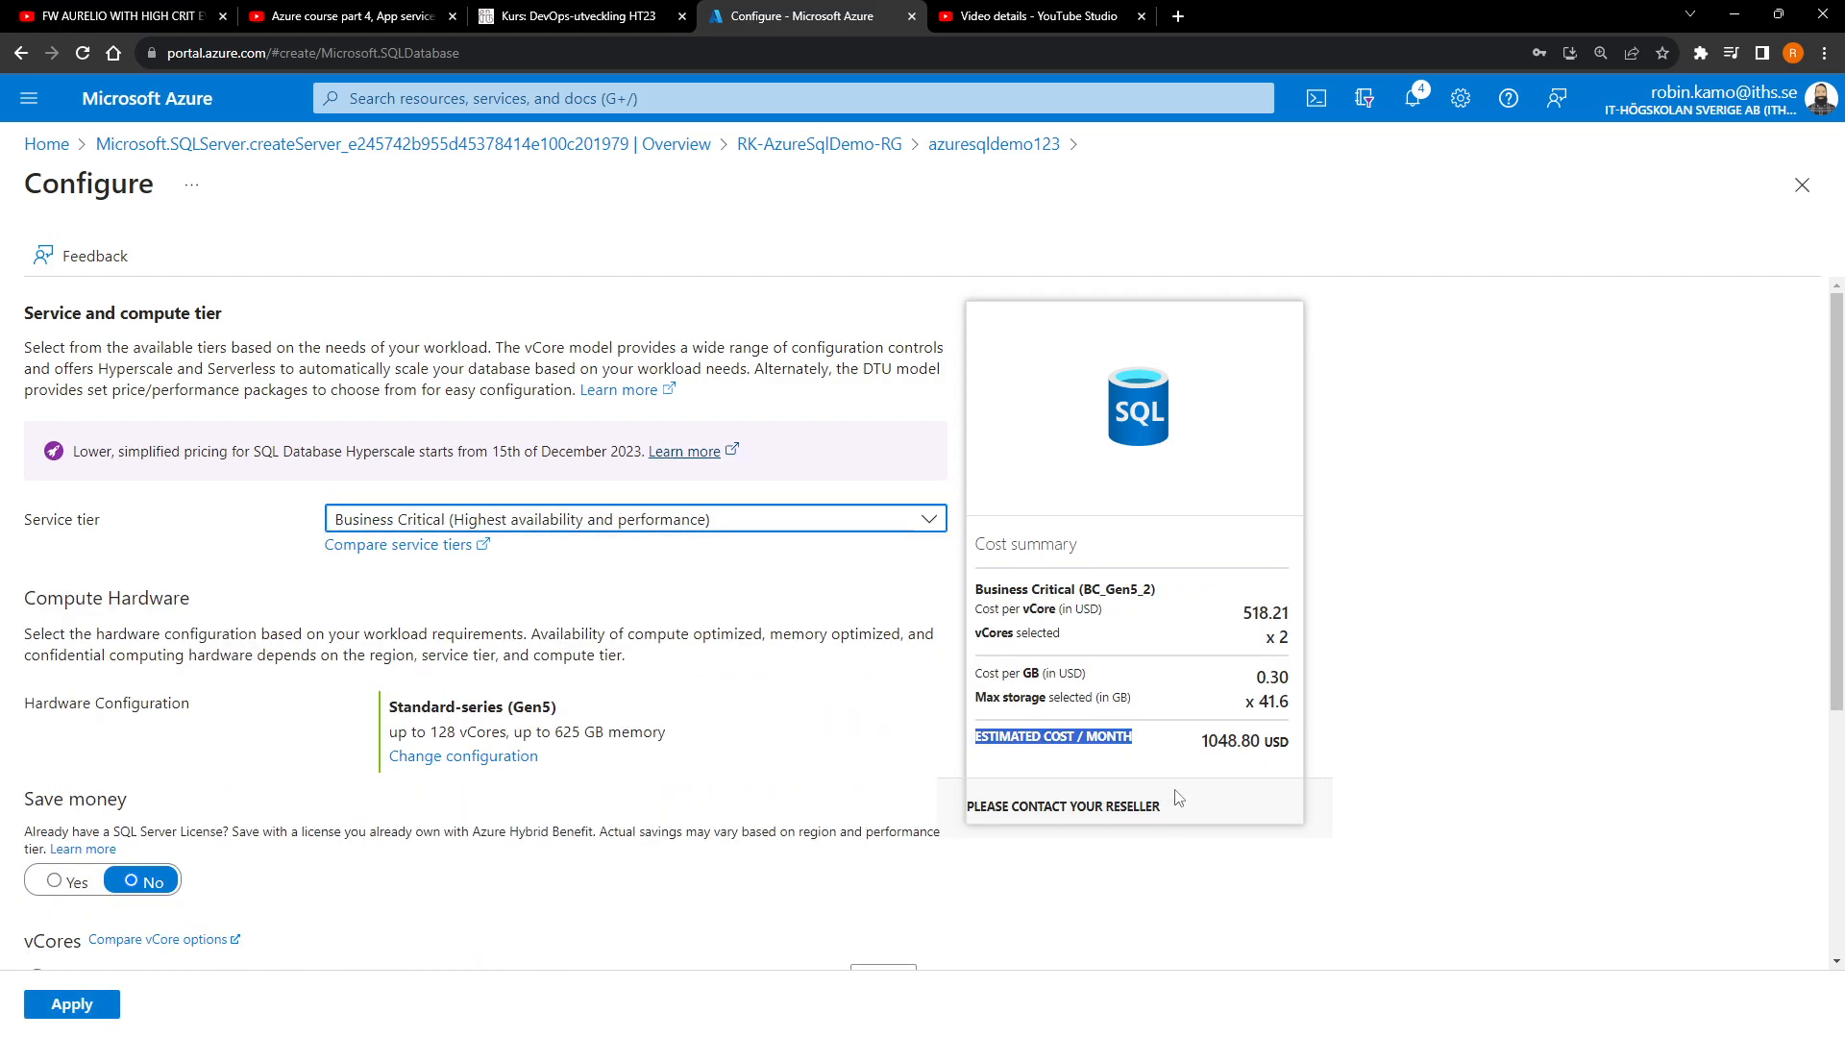
Switch the service tier to Basic.
left_click_drag(1204, 745, 1275, 749)
left_click(1272, 754)
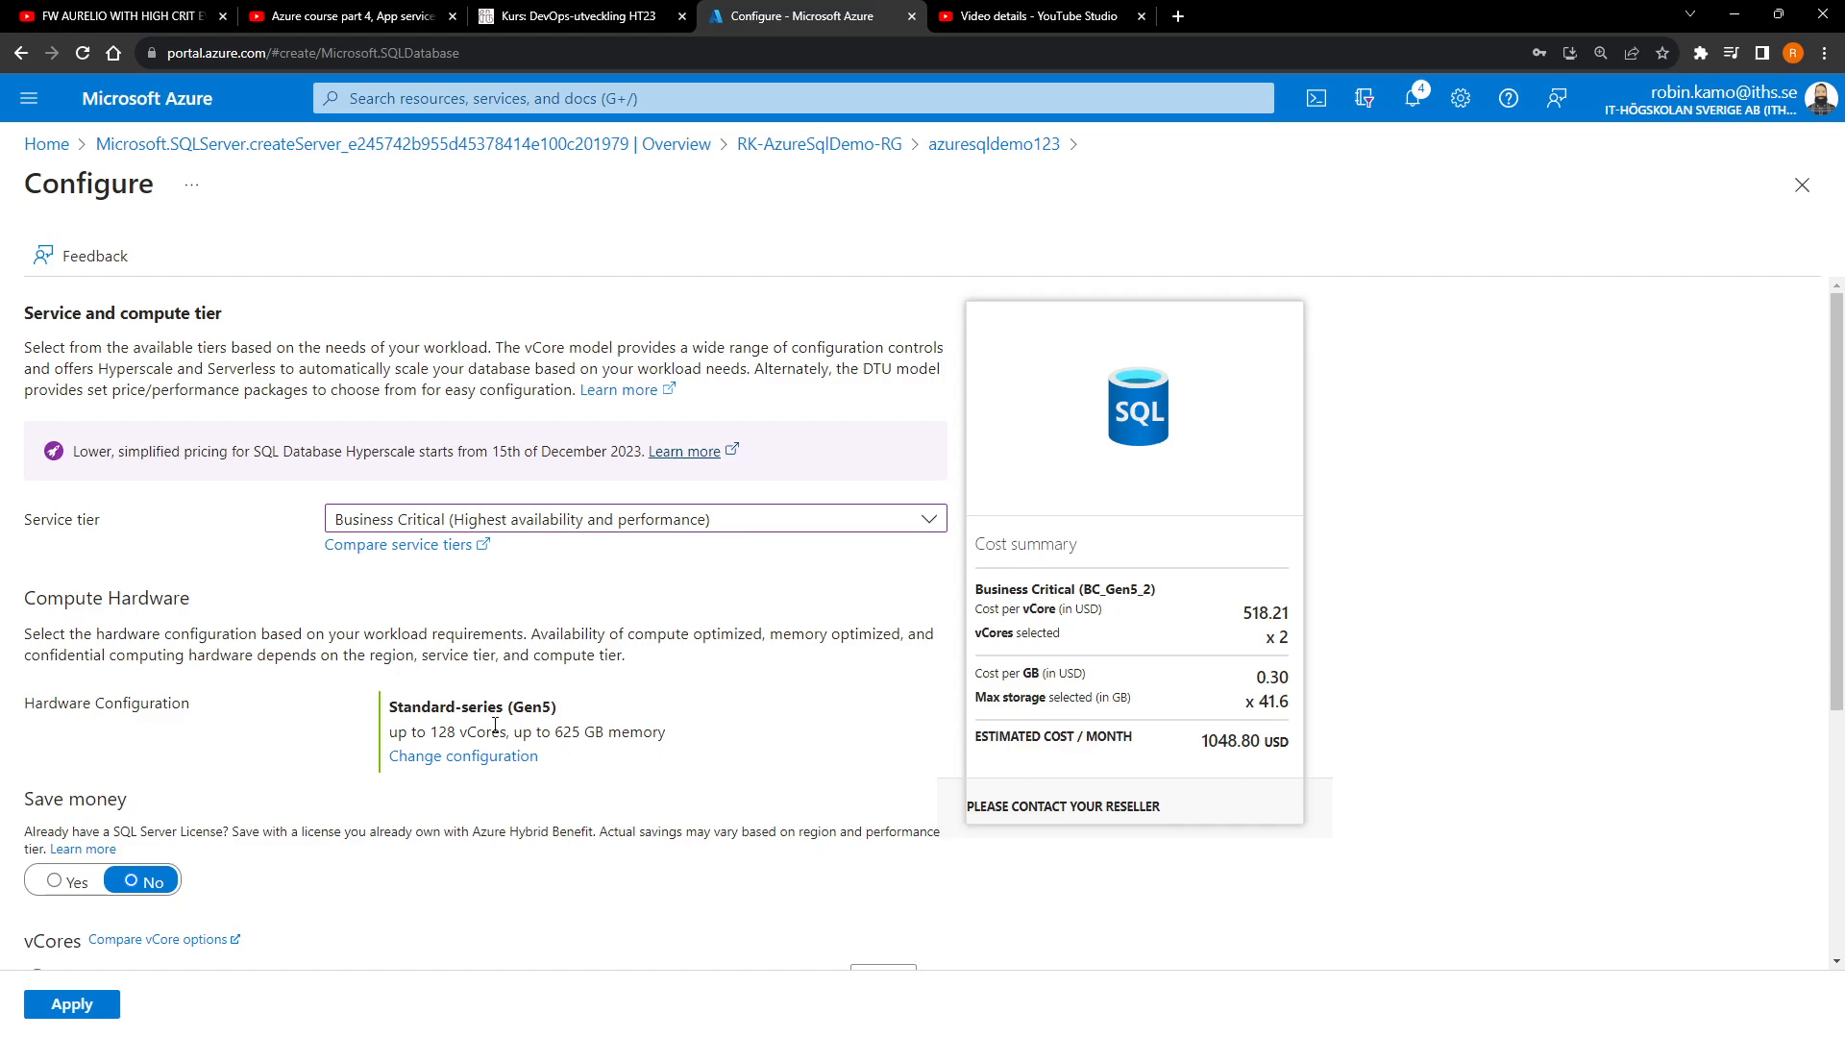
left_click_drag(411, 708, 531, 733)
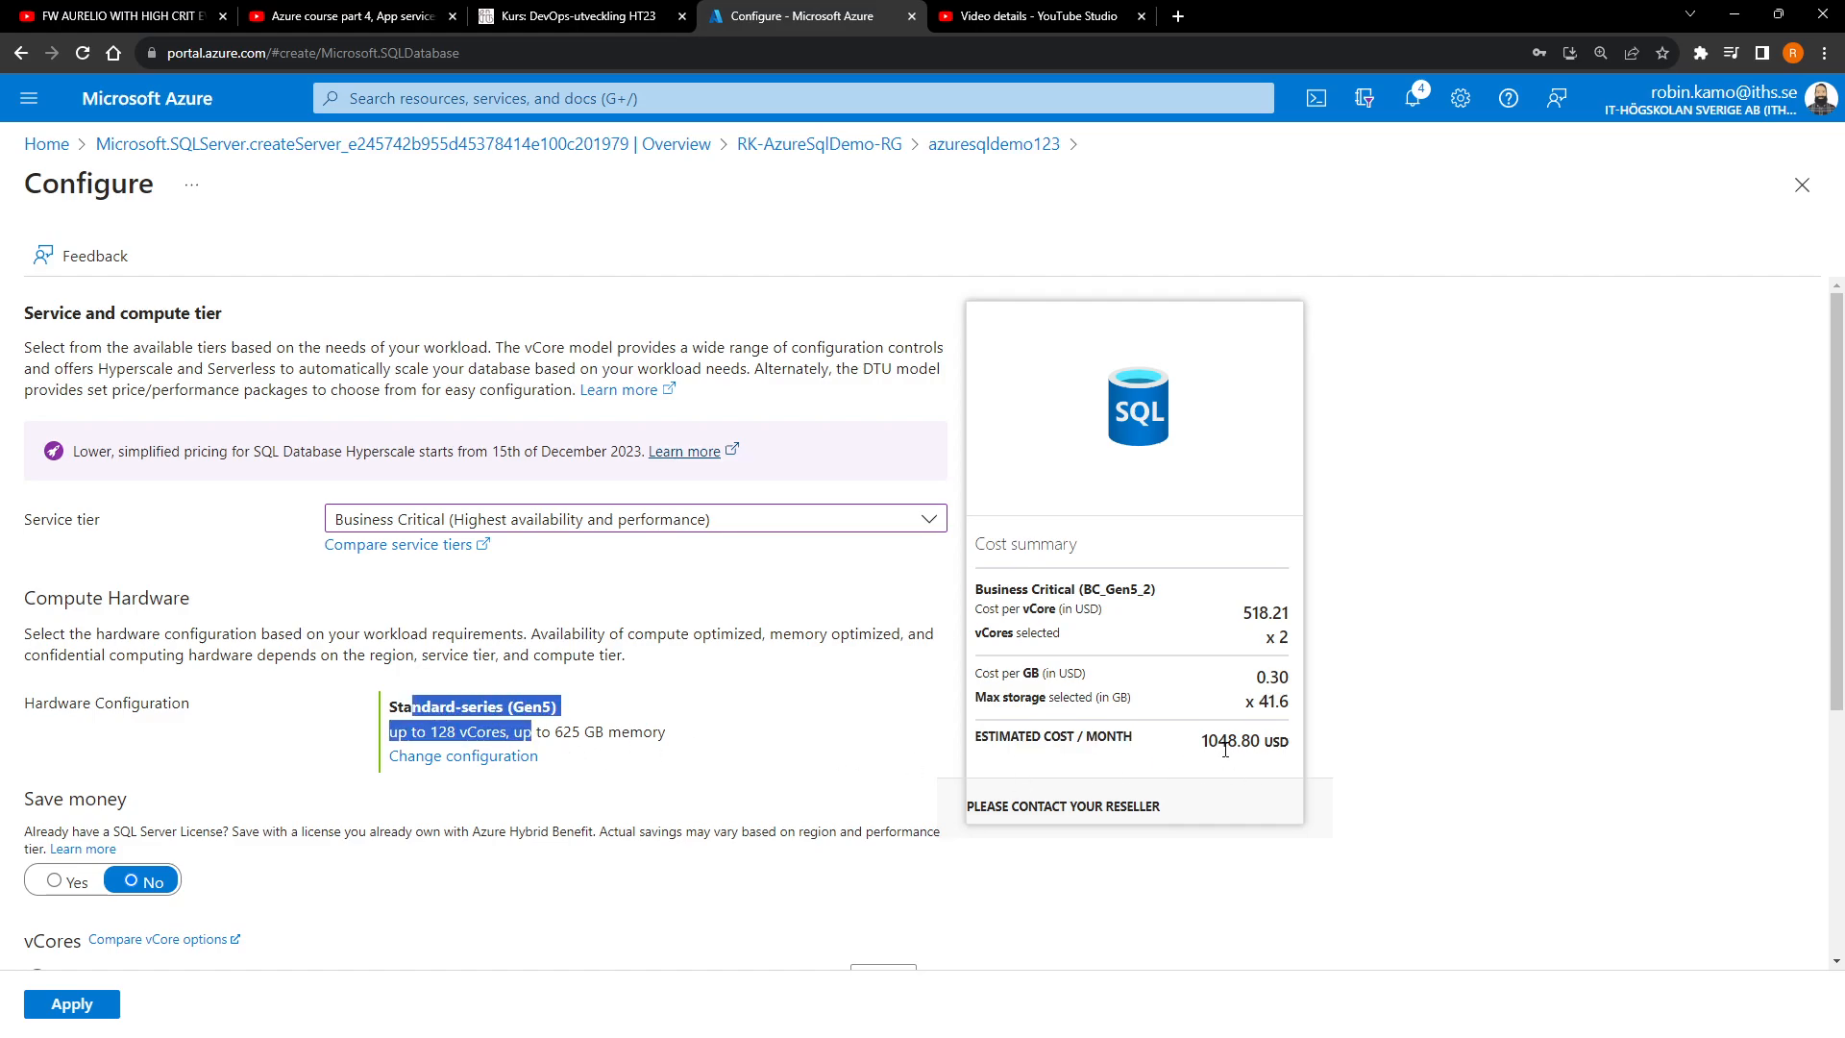
left_click_drag(1208, 743, 1236, 742)
left_click(858, 527)
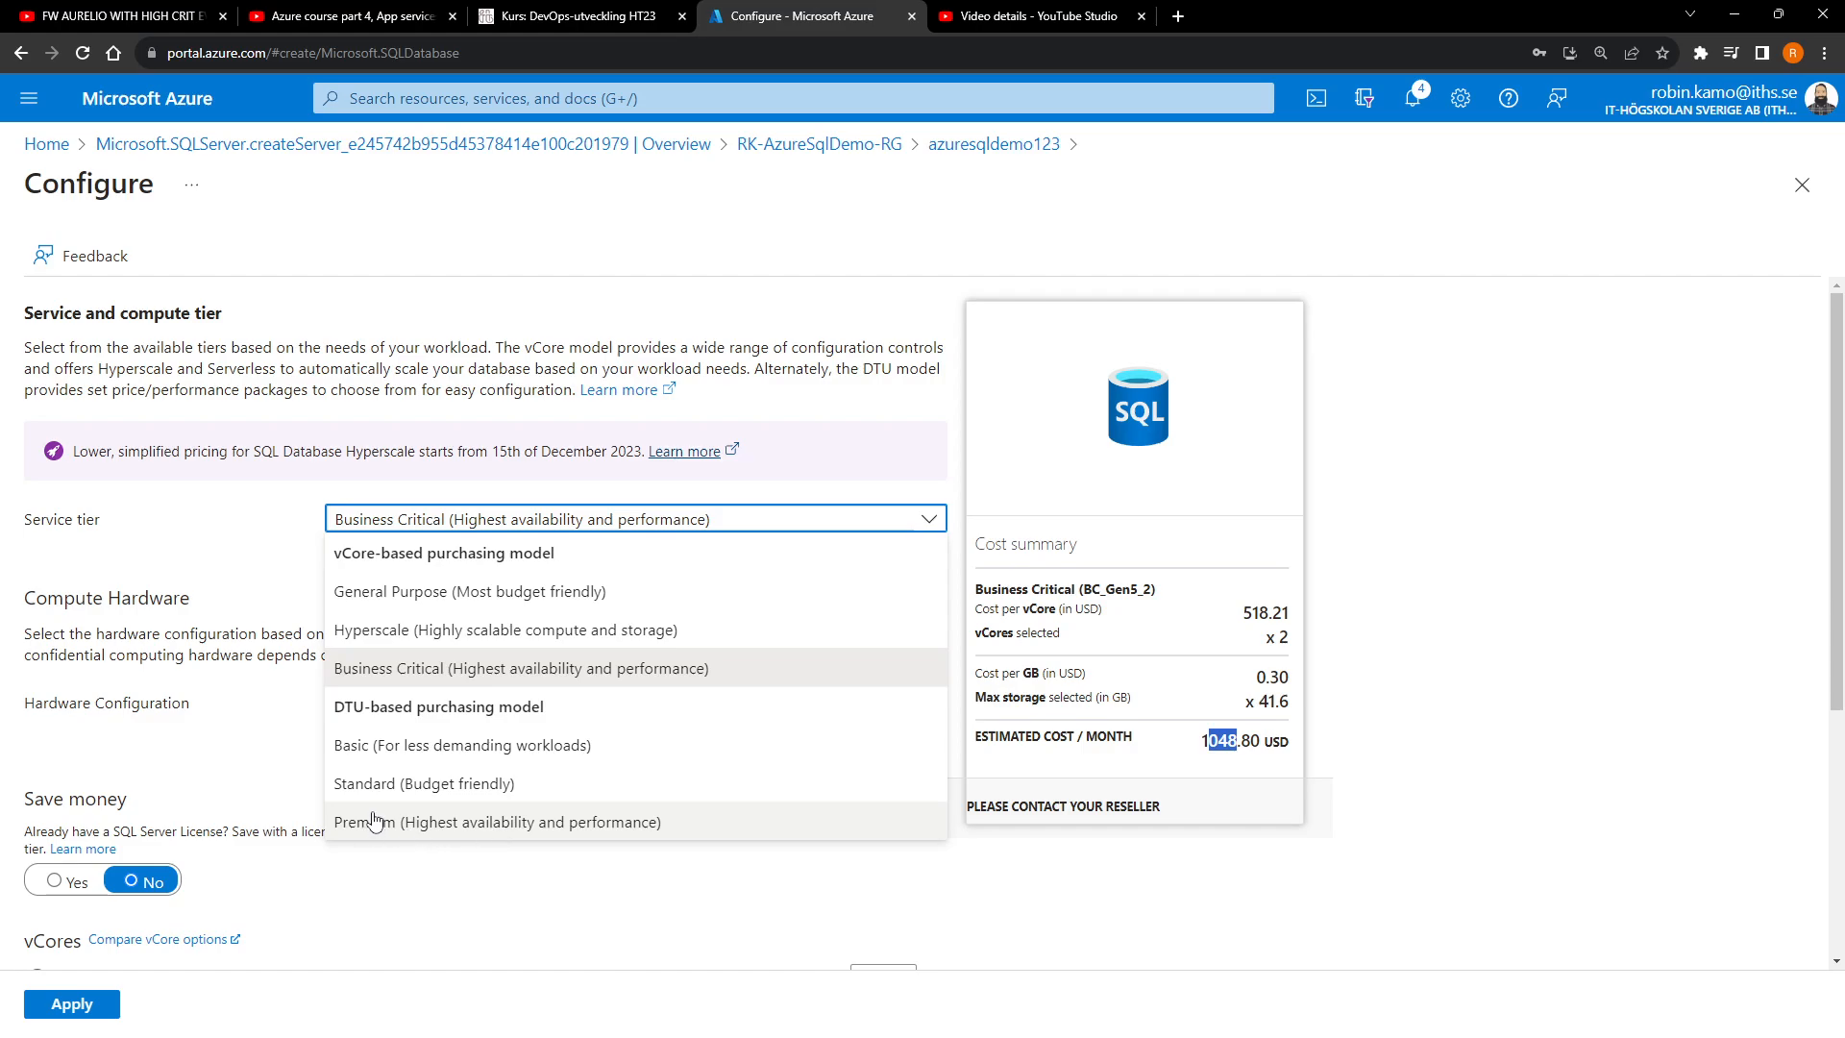
left_click(411, 749)
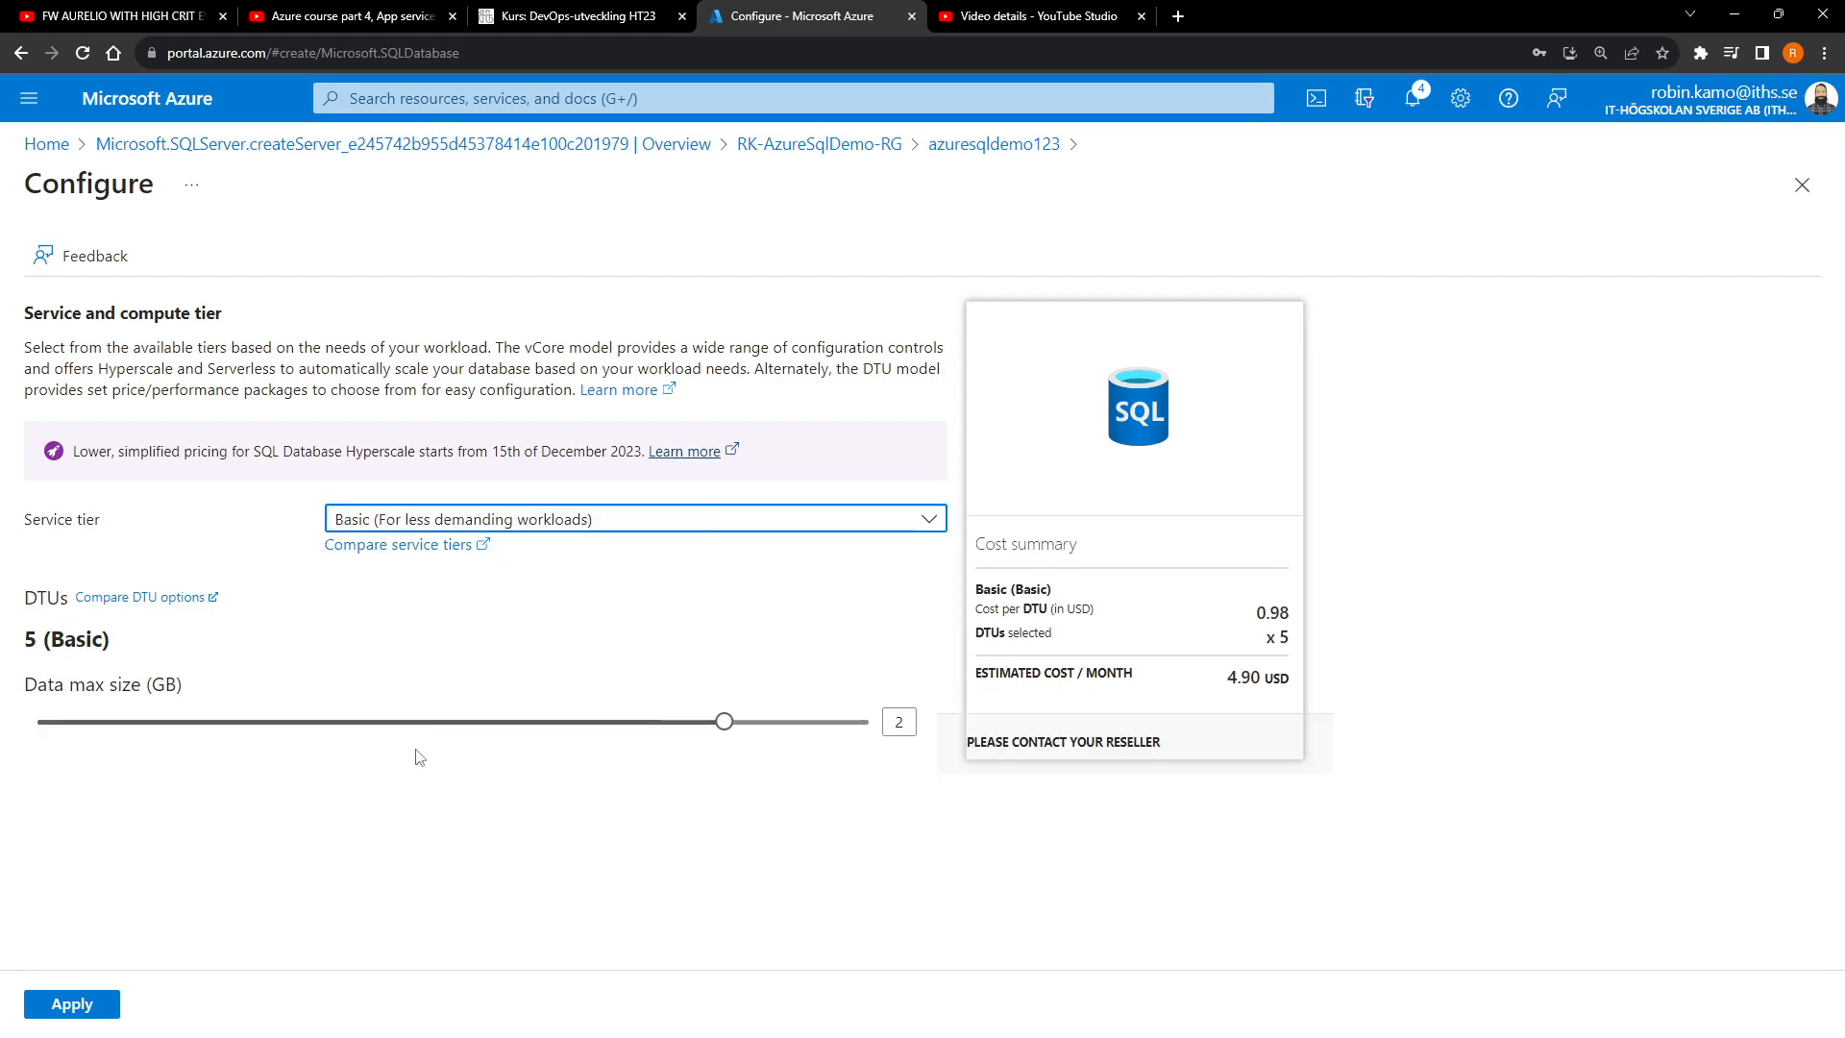
Drag the Basic tier's data max size slider lower, then back to its maximum.
left_click_drag(867, 723, 645, 680)
left_click(683, 519)
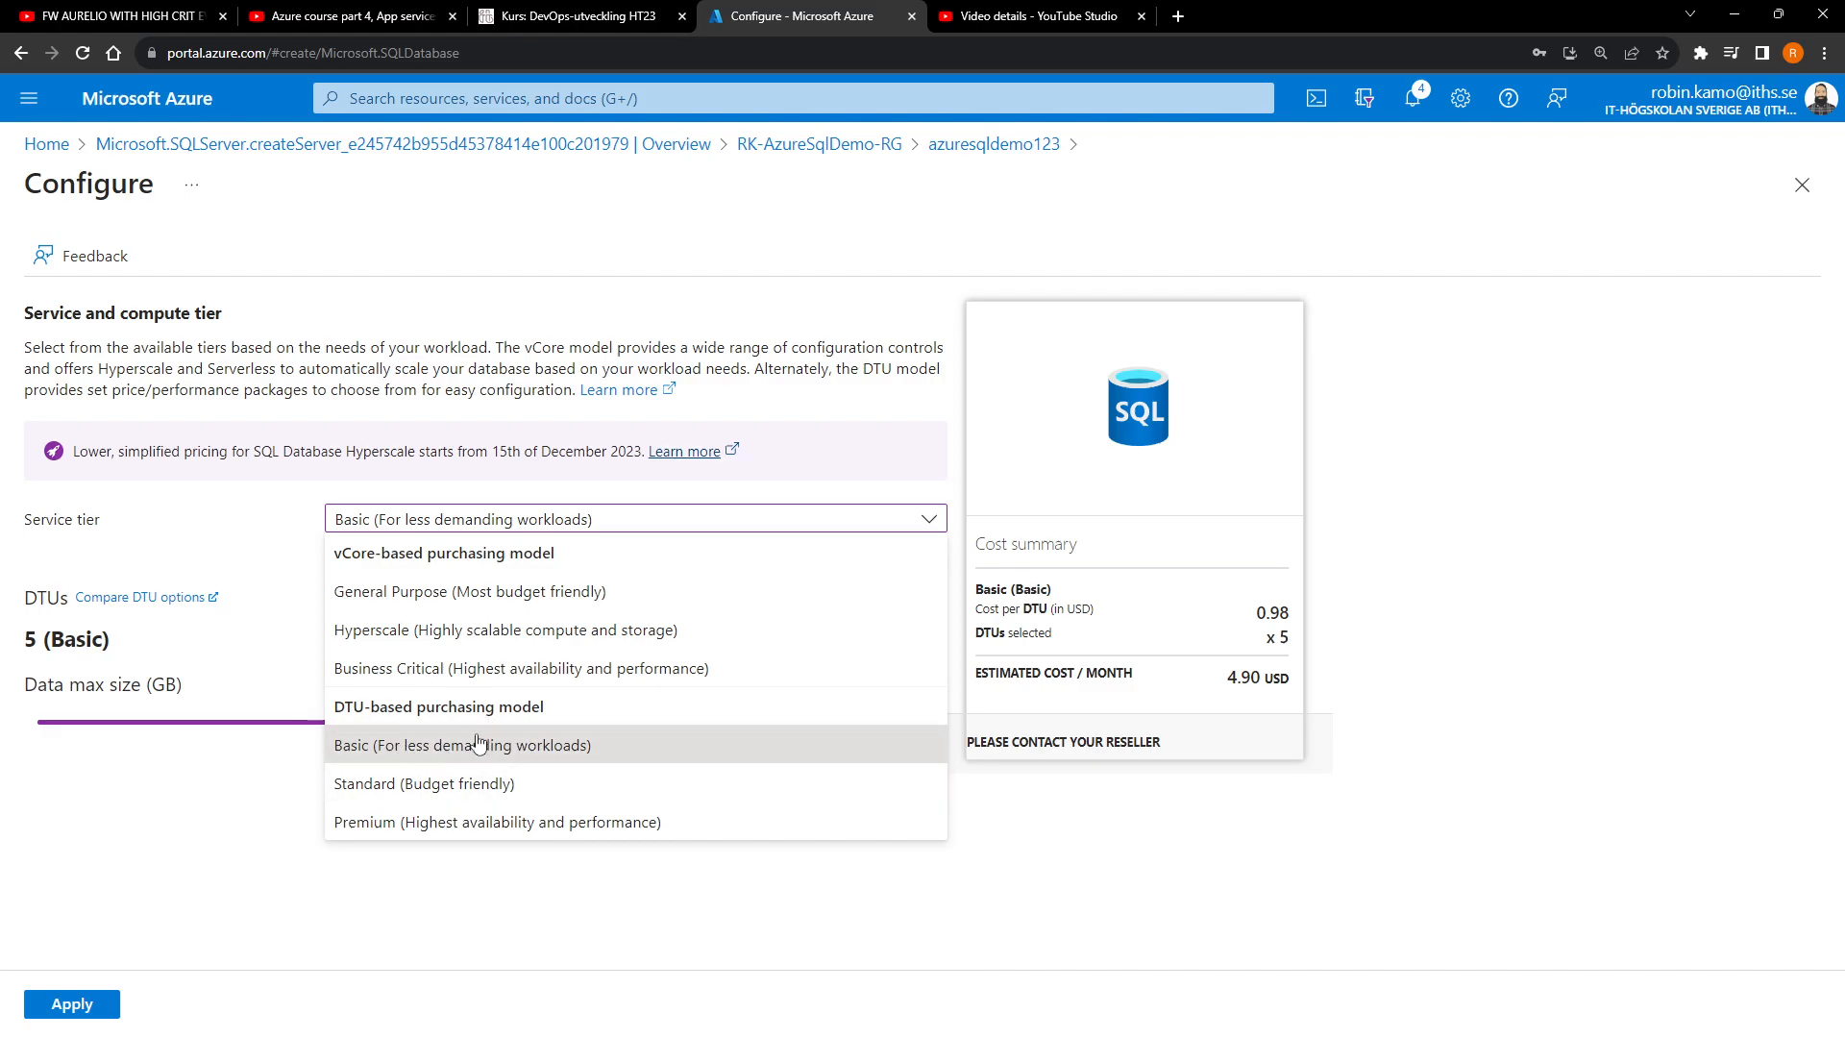
left_click(588, 859)
left_click_drag(591, 722, 868, 722)
Switch the service tier to General Purpose with the Serverless compute tier.
left_click(851, 523)
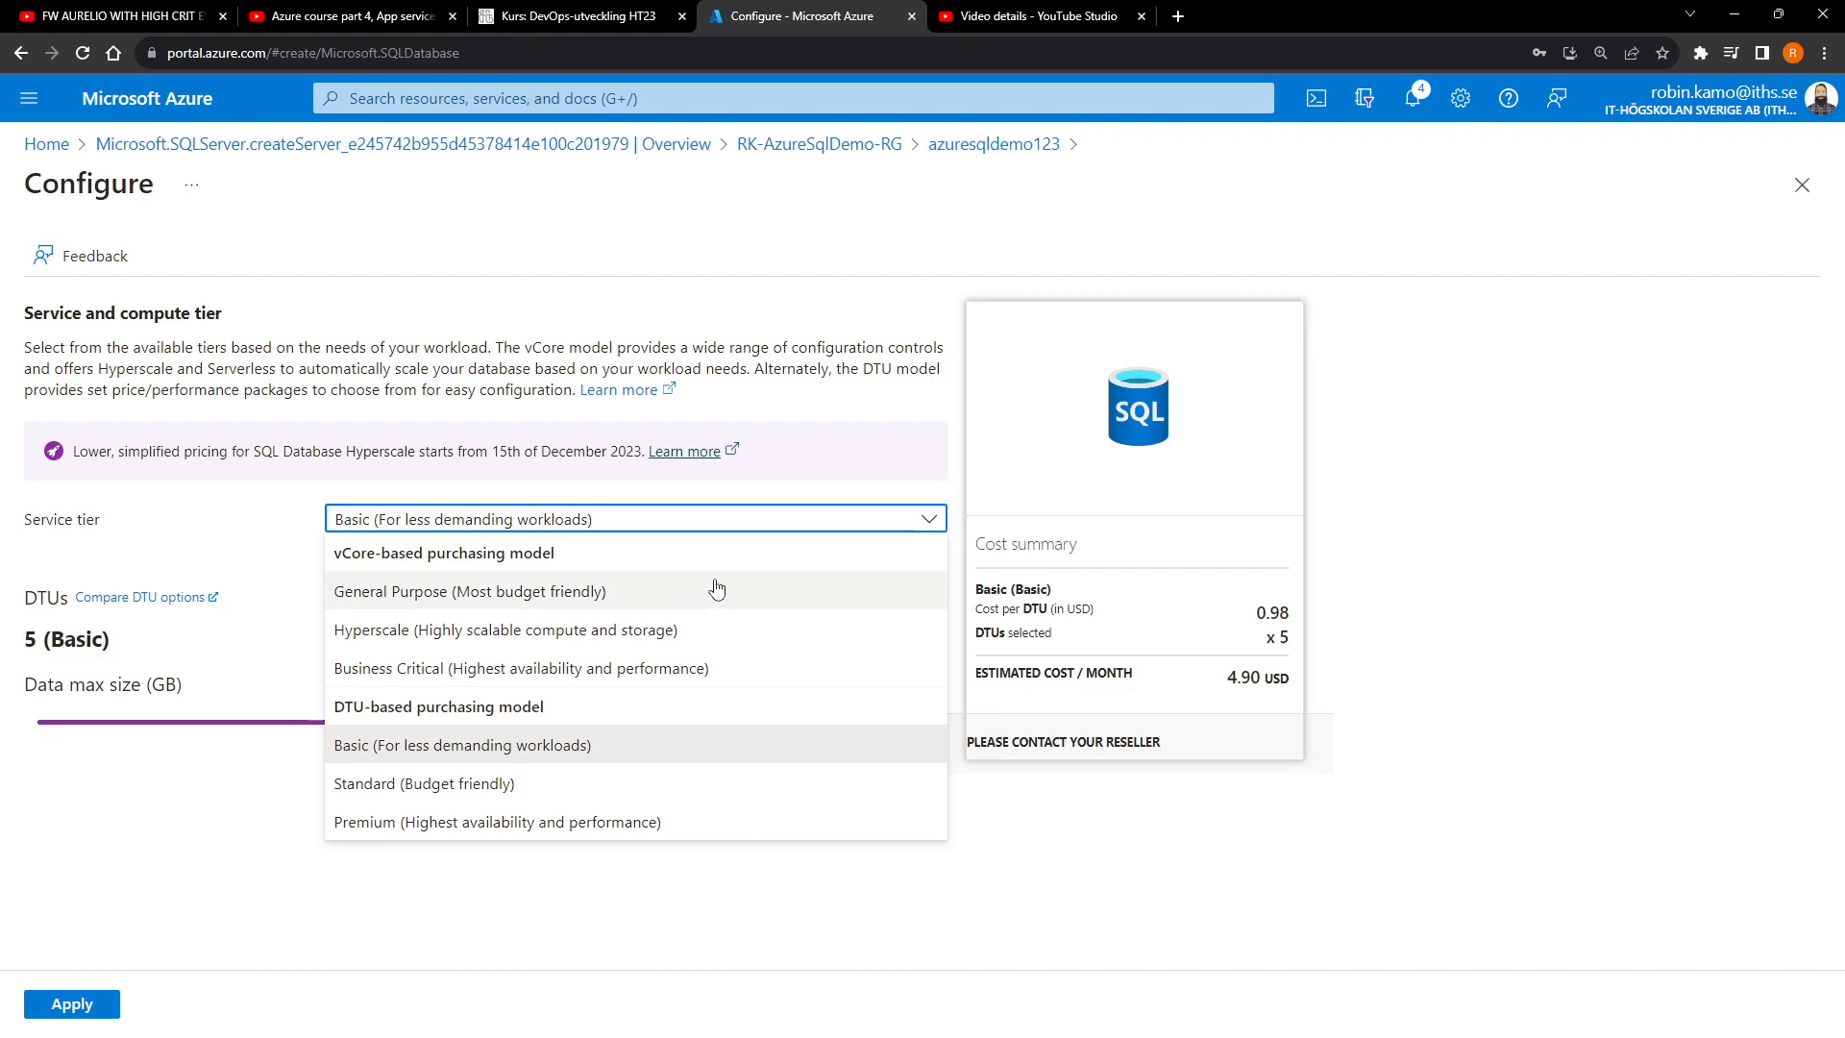
left_click(648, 594)
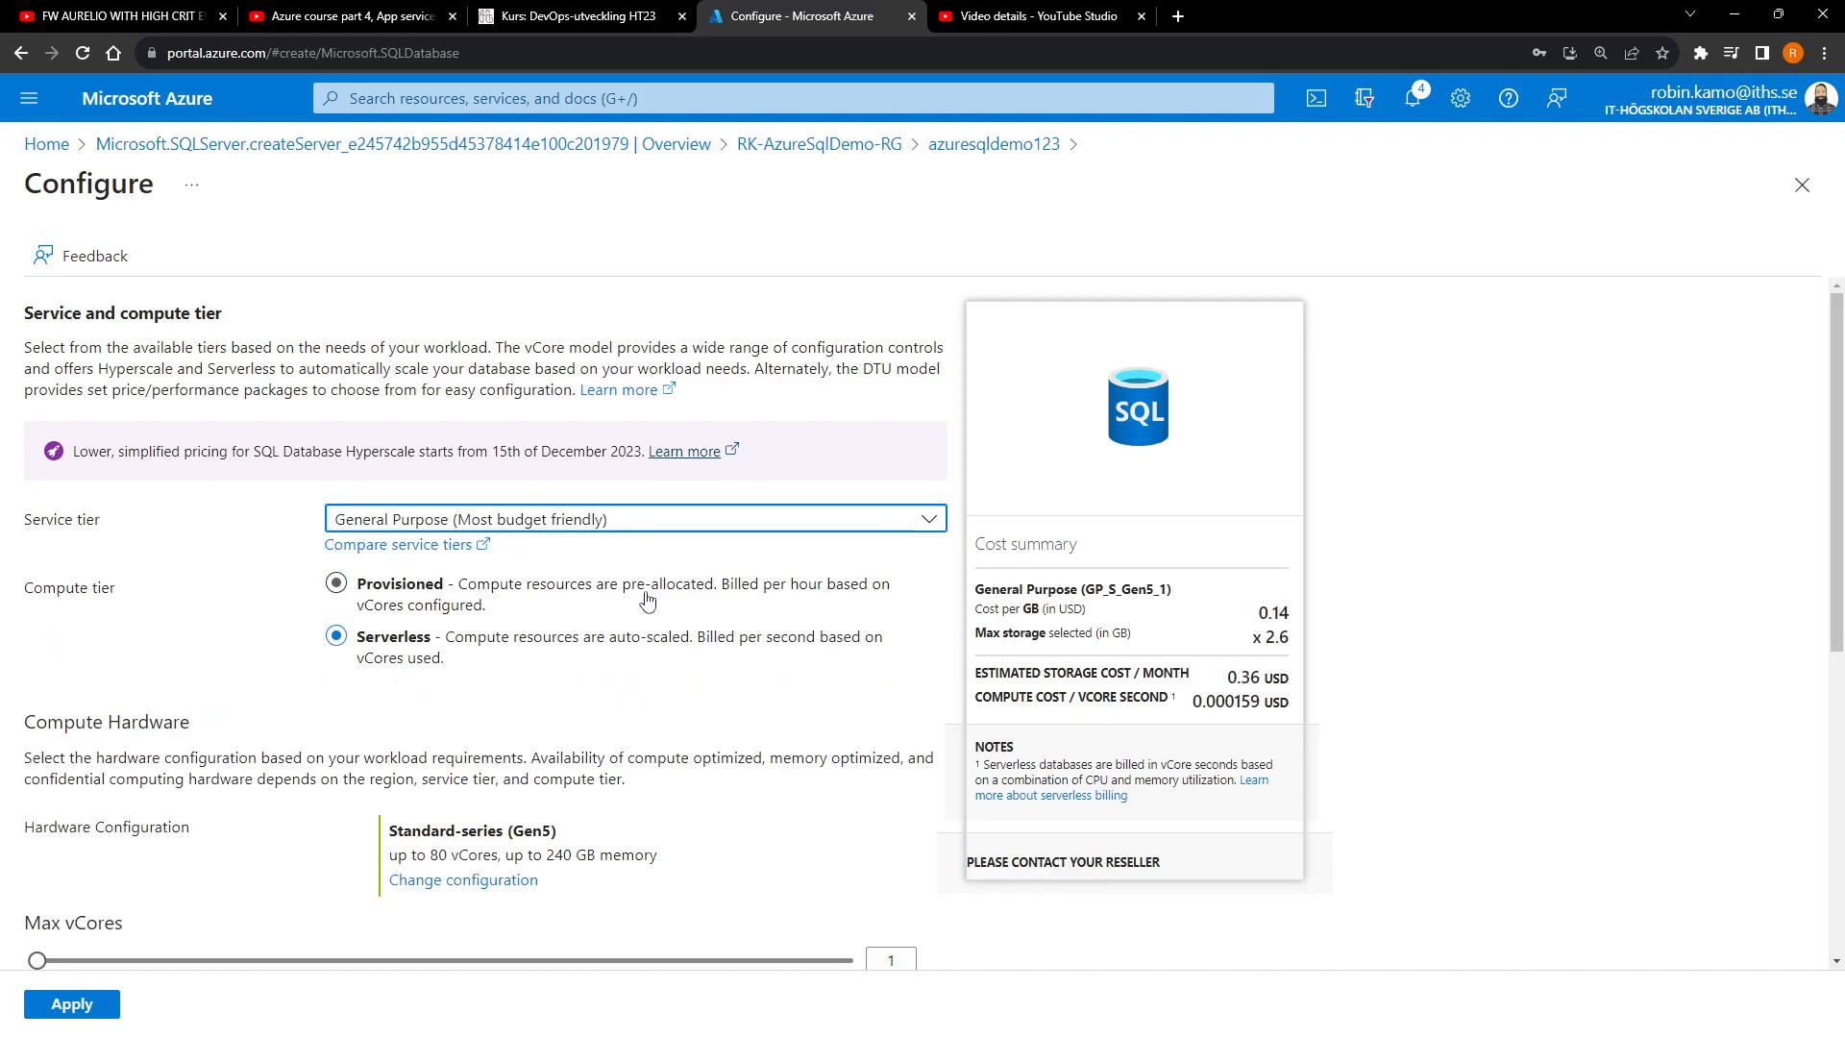
left_click(335, 586)
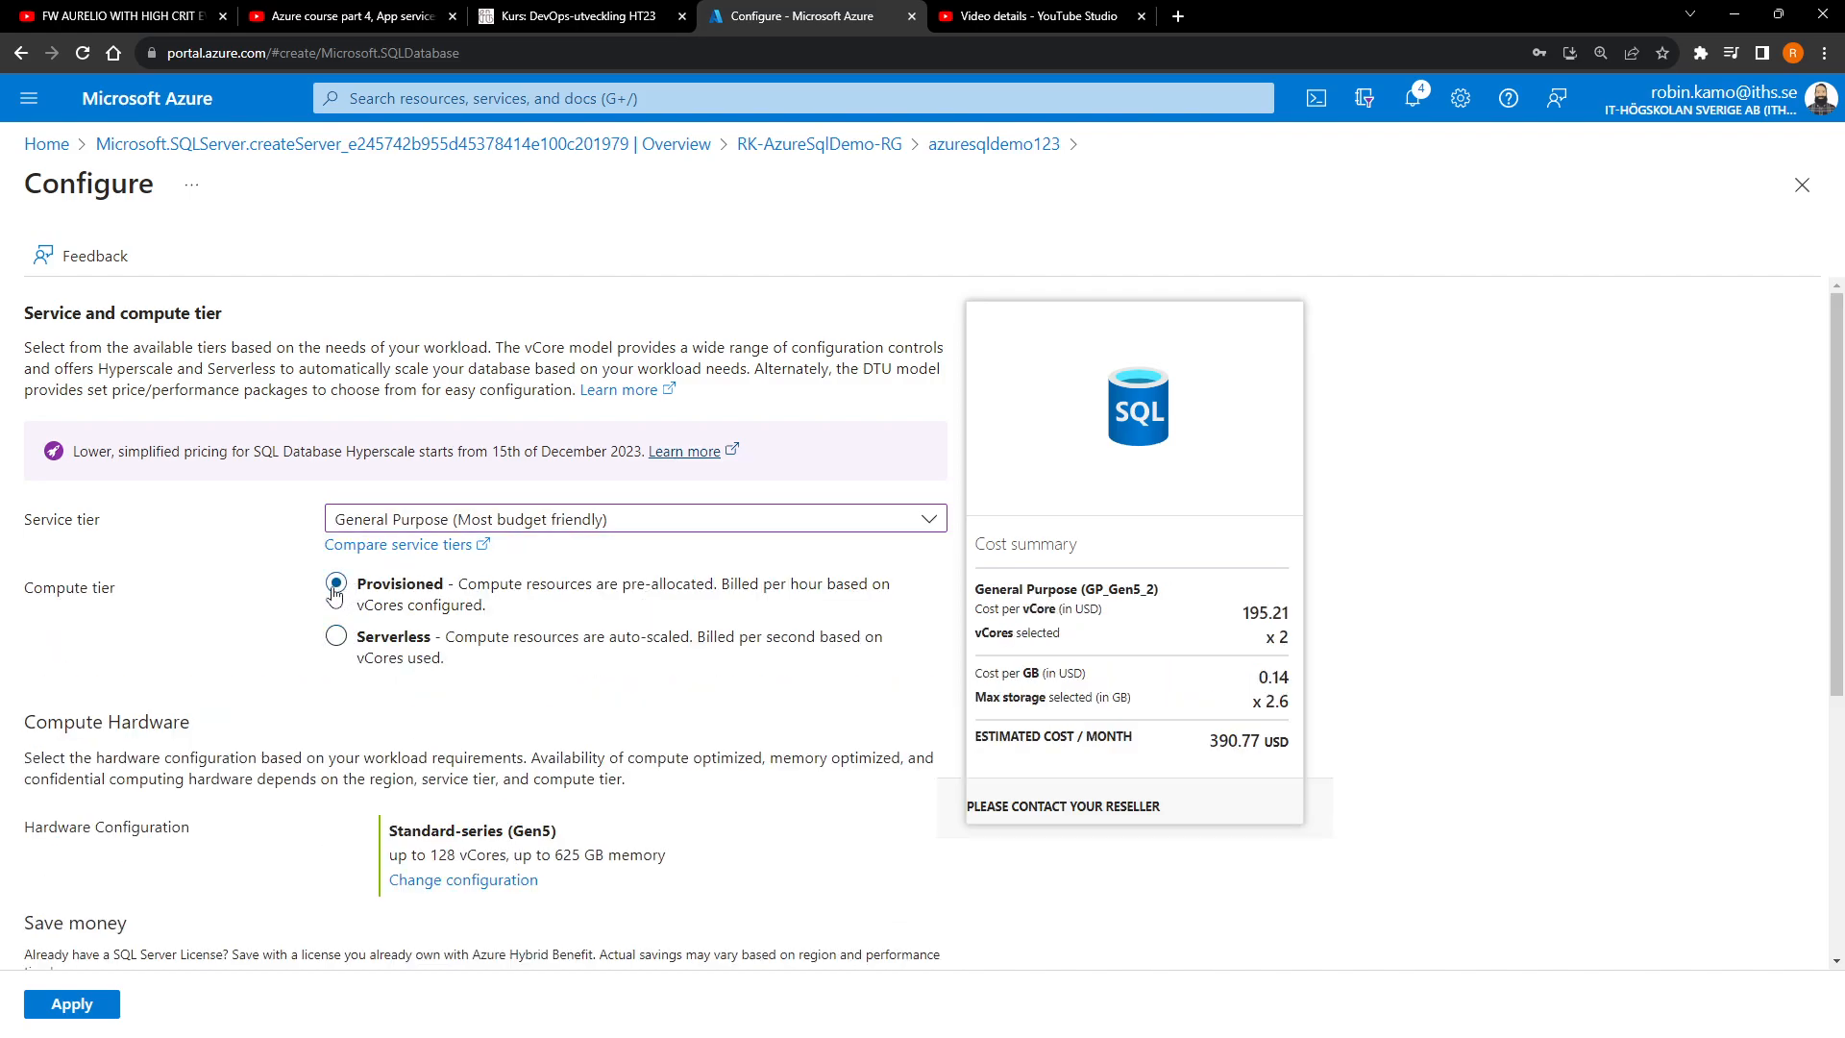
left_click_drag(458, 585, 342, 593)
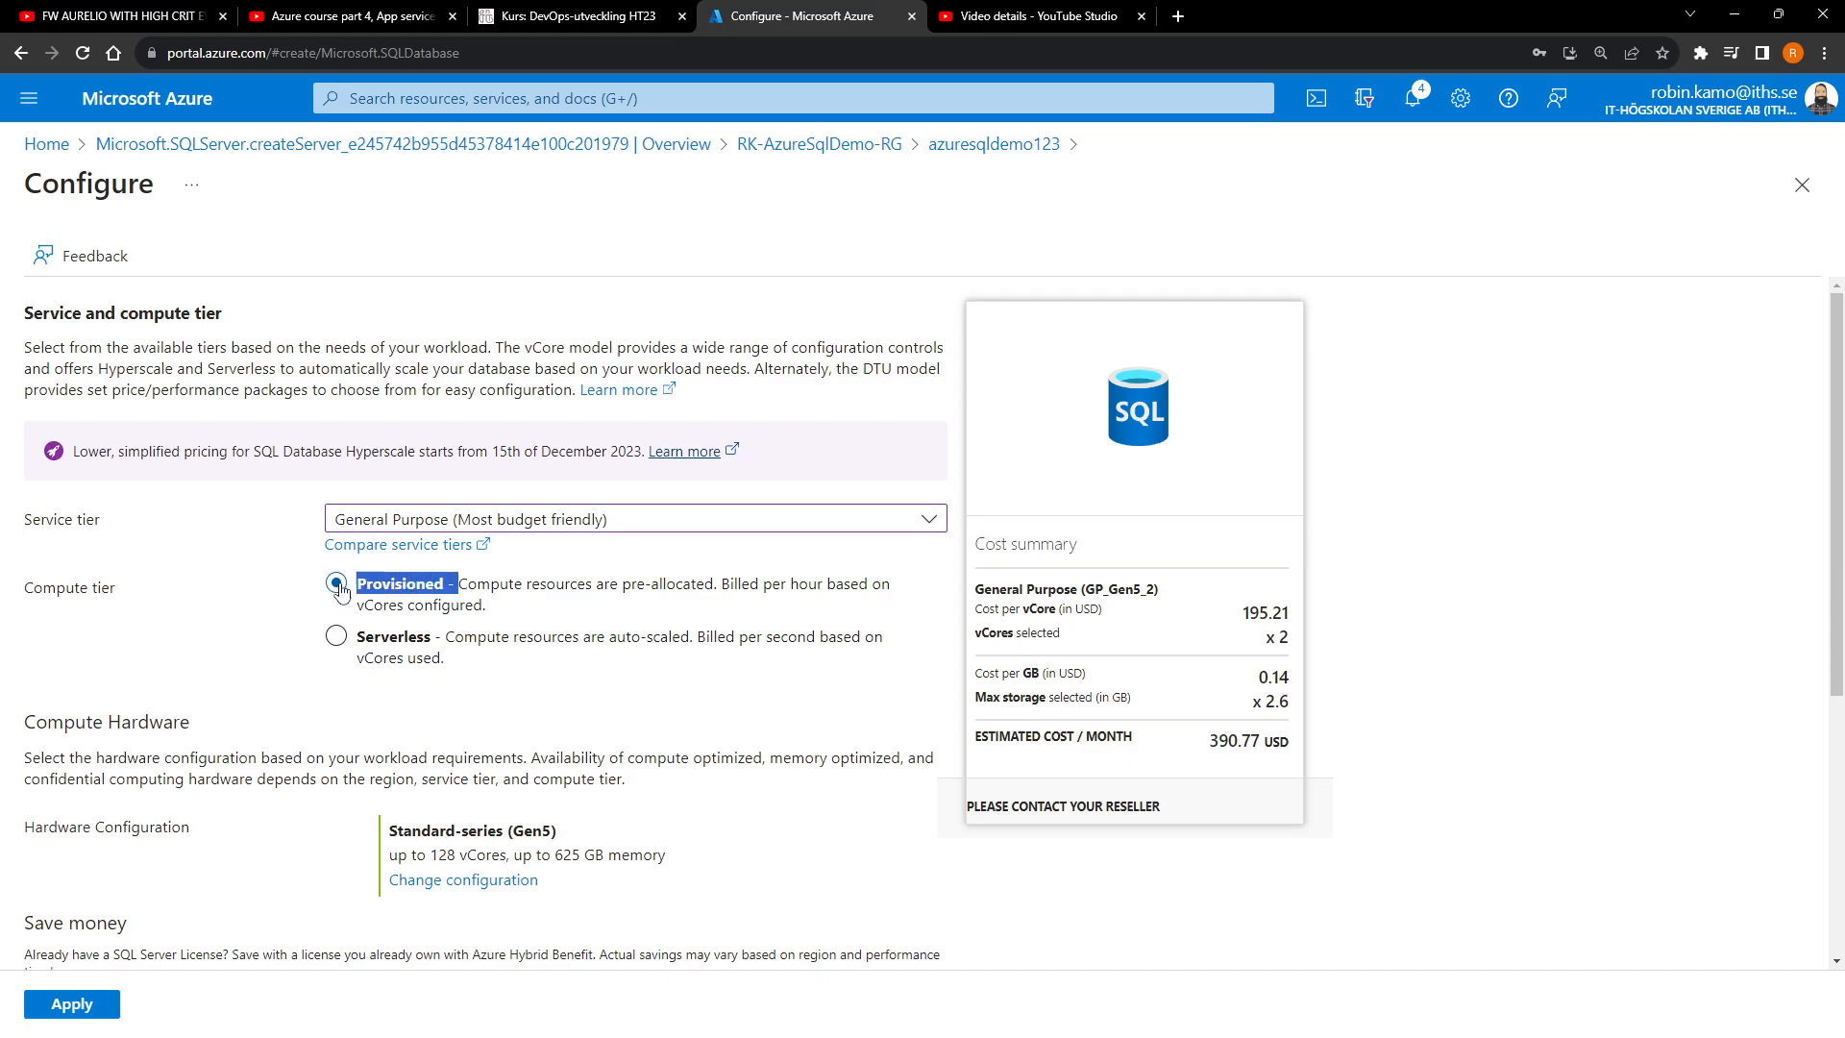
left_click(337, 637)
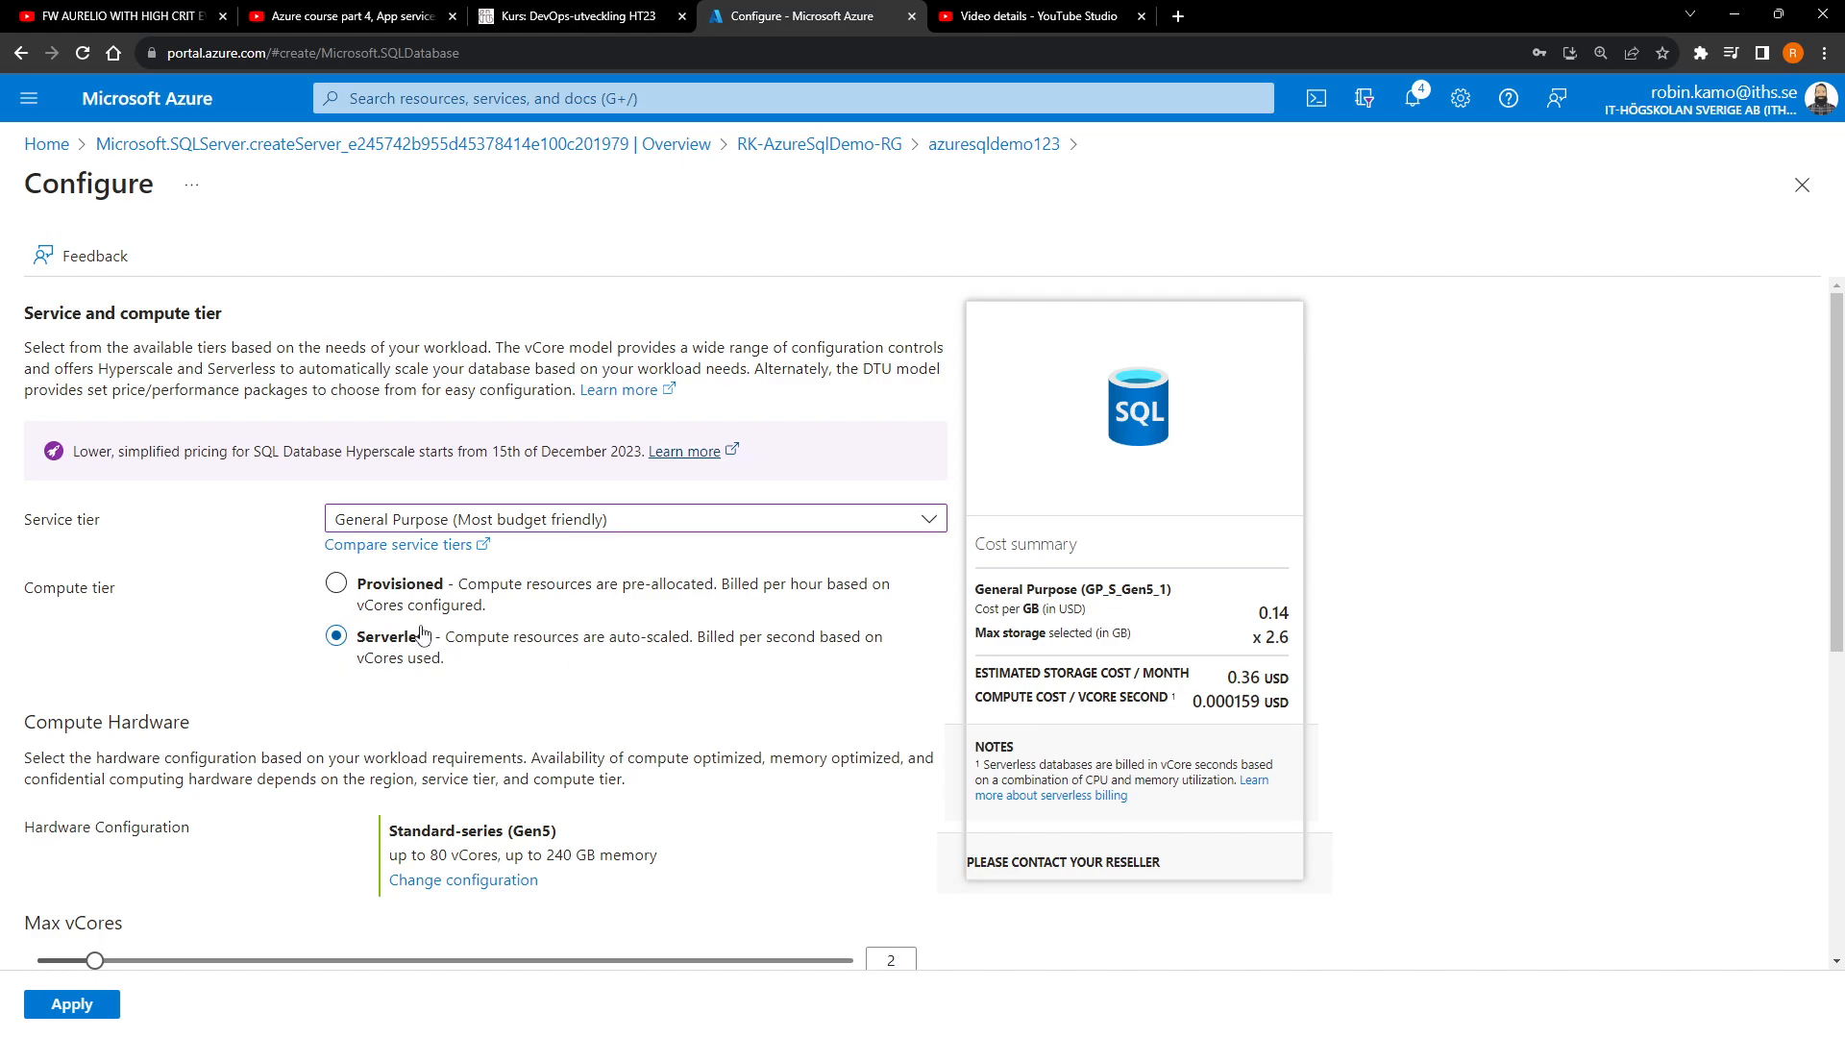
Set the maximum vCores to 1.
scroll(423, 692, "down", 1)
scroll(382, 716, "down", 1)
left_click_drag(104, 732, 25, 767)
left_click(959, 819)
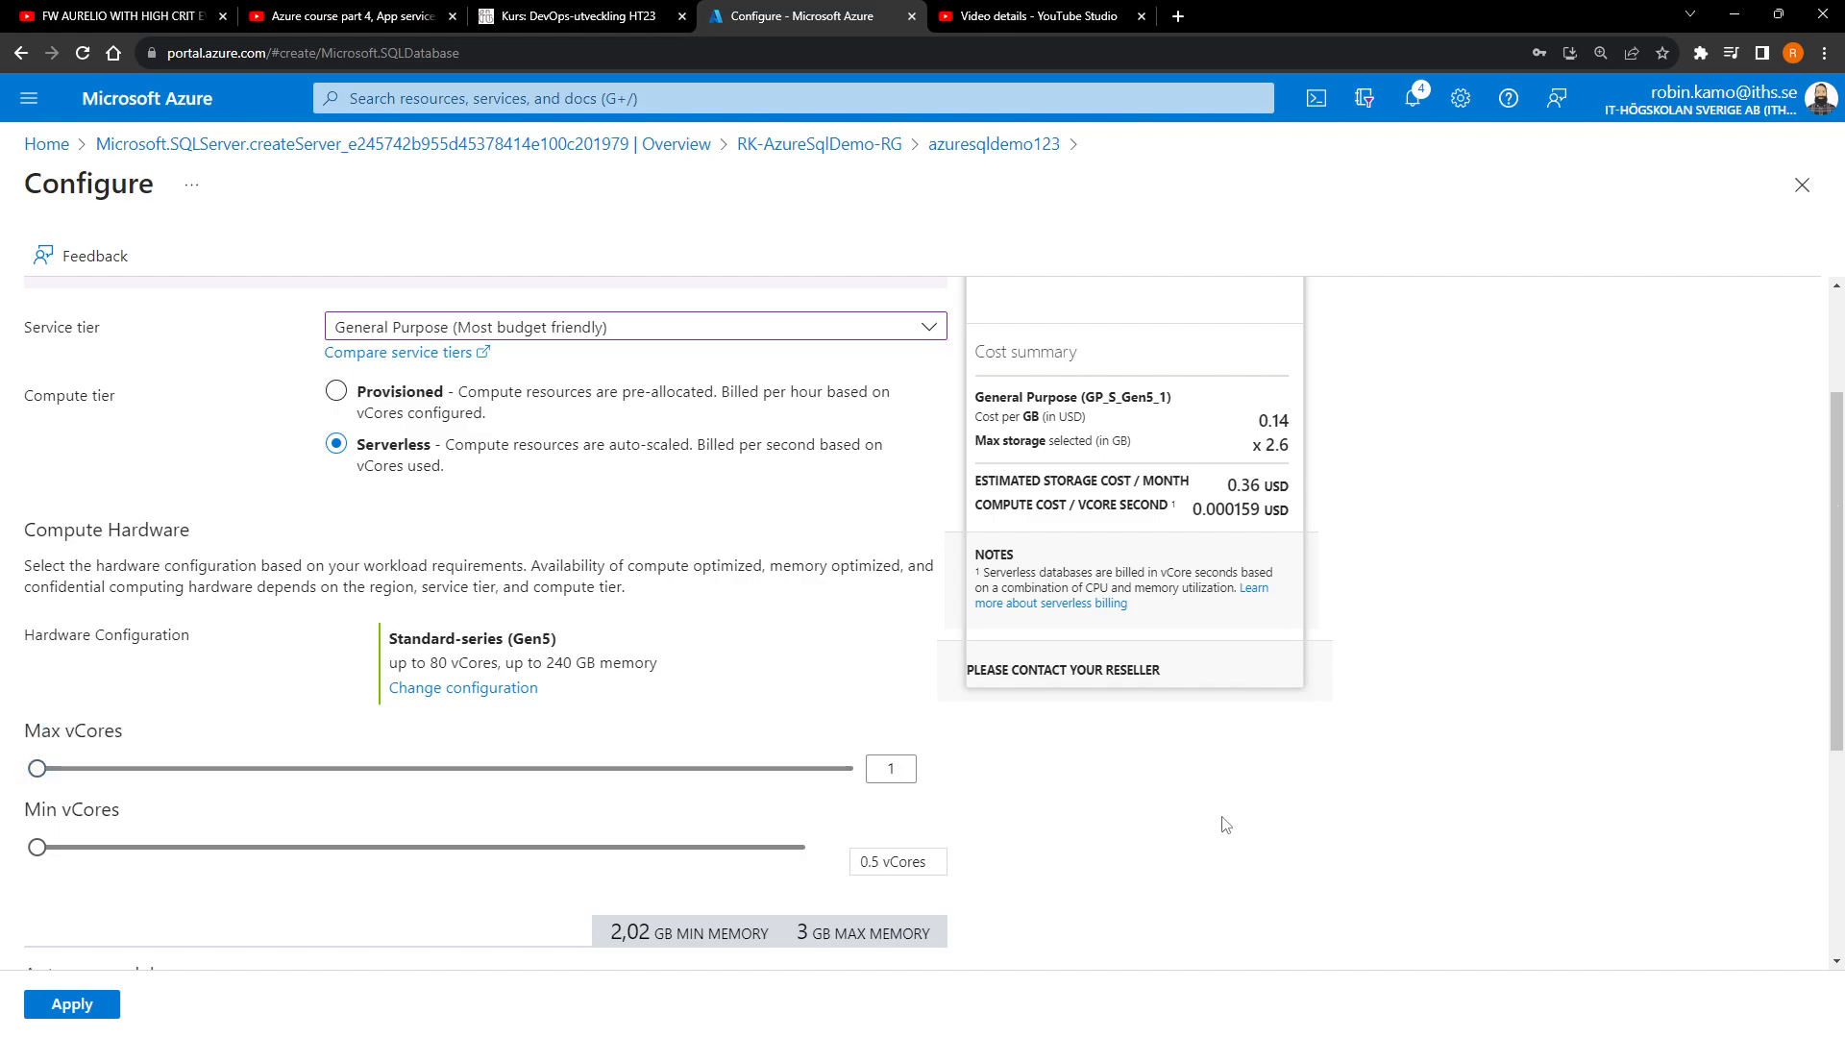
scroll(126, 721, "down", 4)
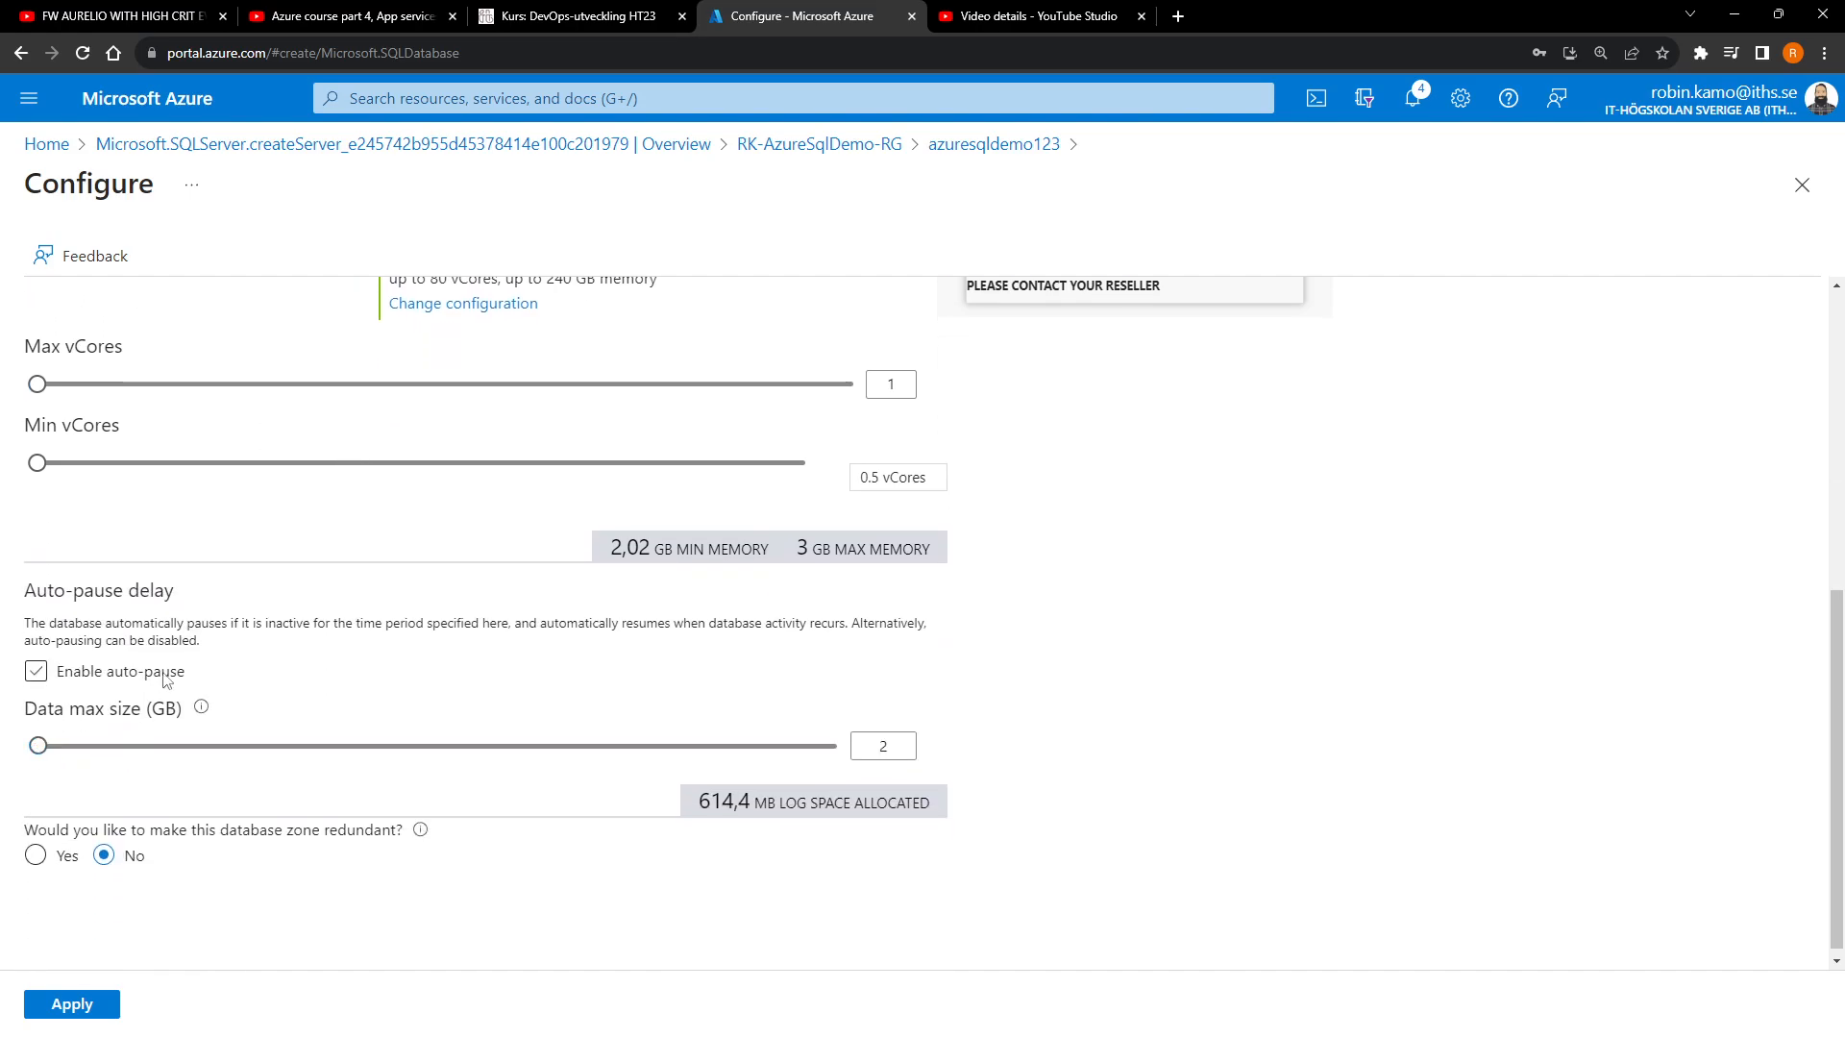
scroll(222, 701, "up", 6)
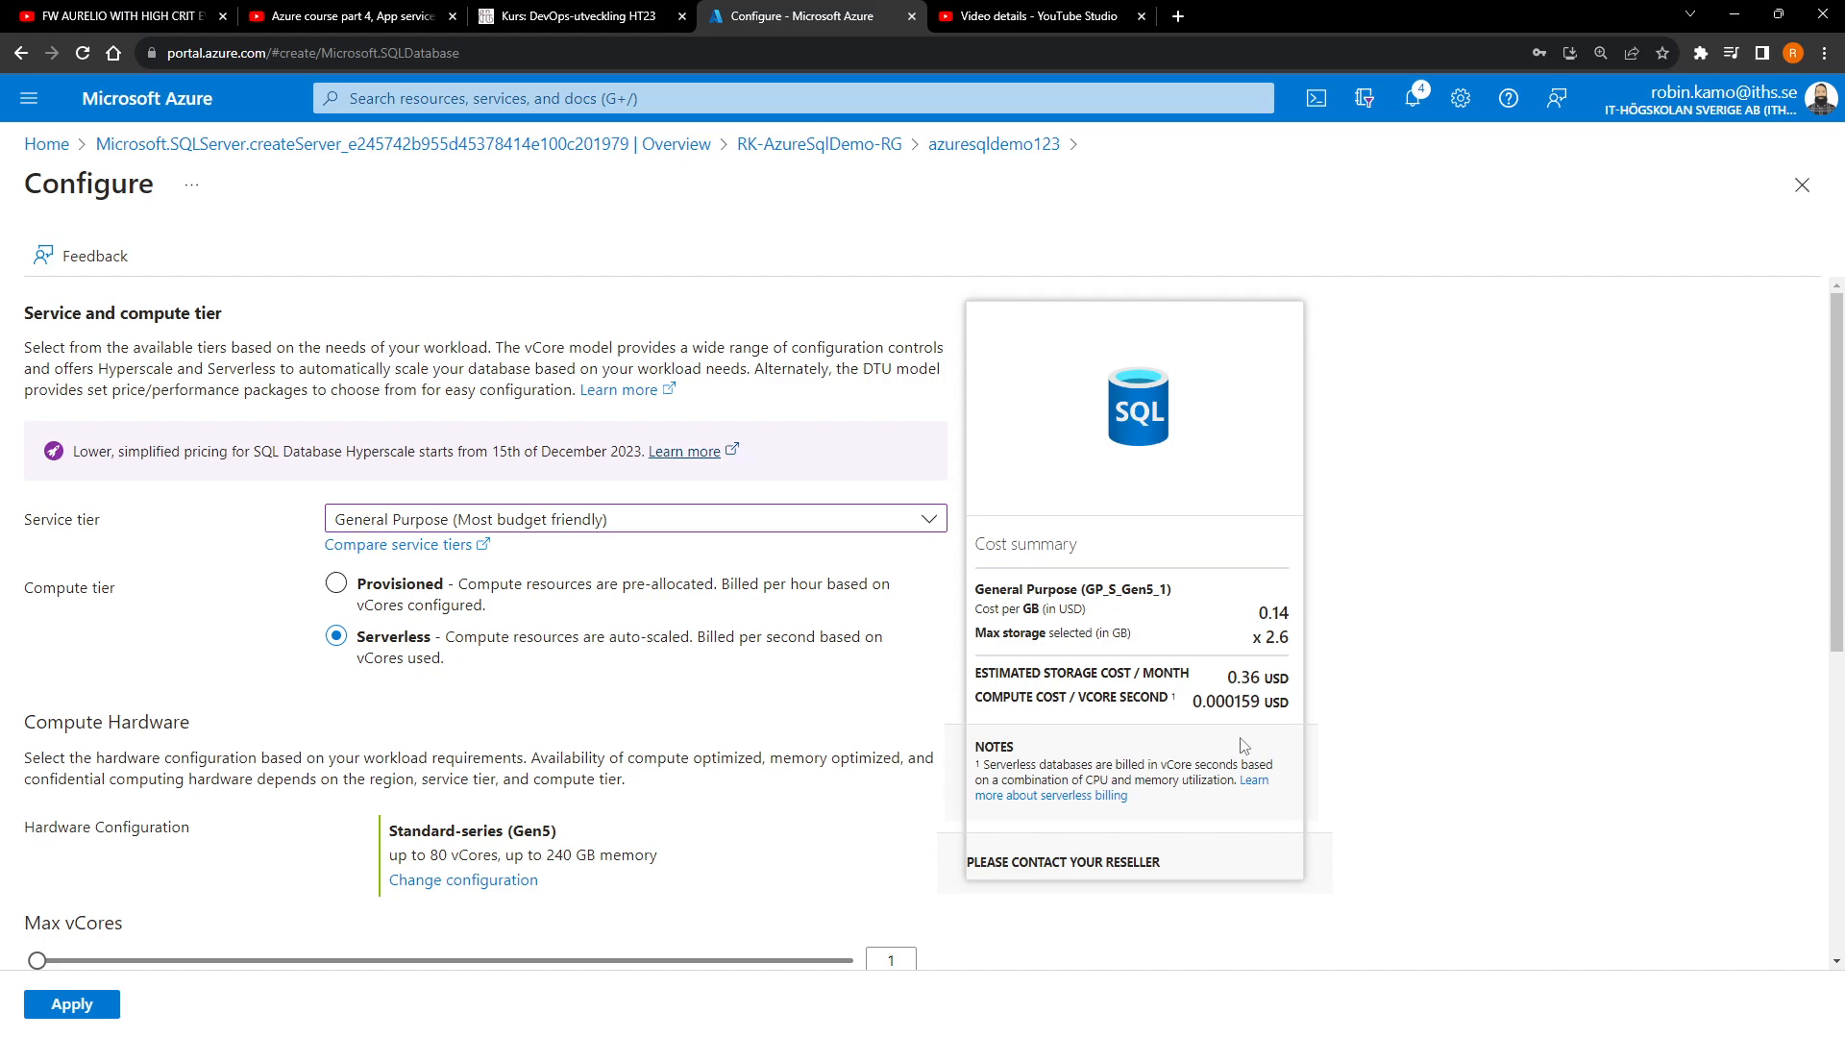
Apply the database compute and storage configuration.
left_click_drag(1282, 704, 1225, 702)
left_click(1189, 729)
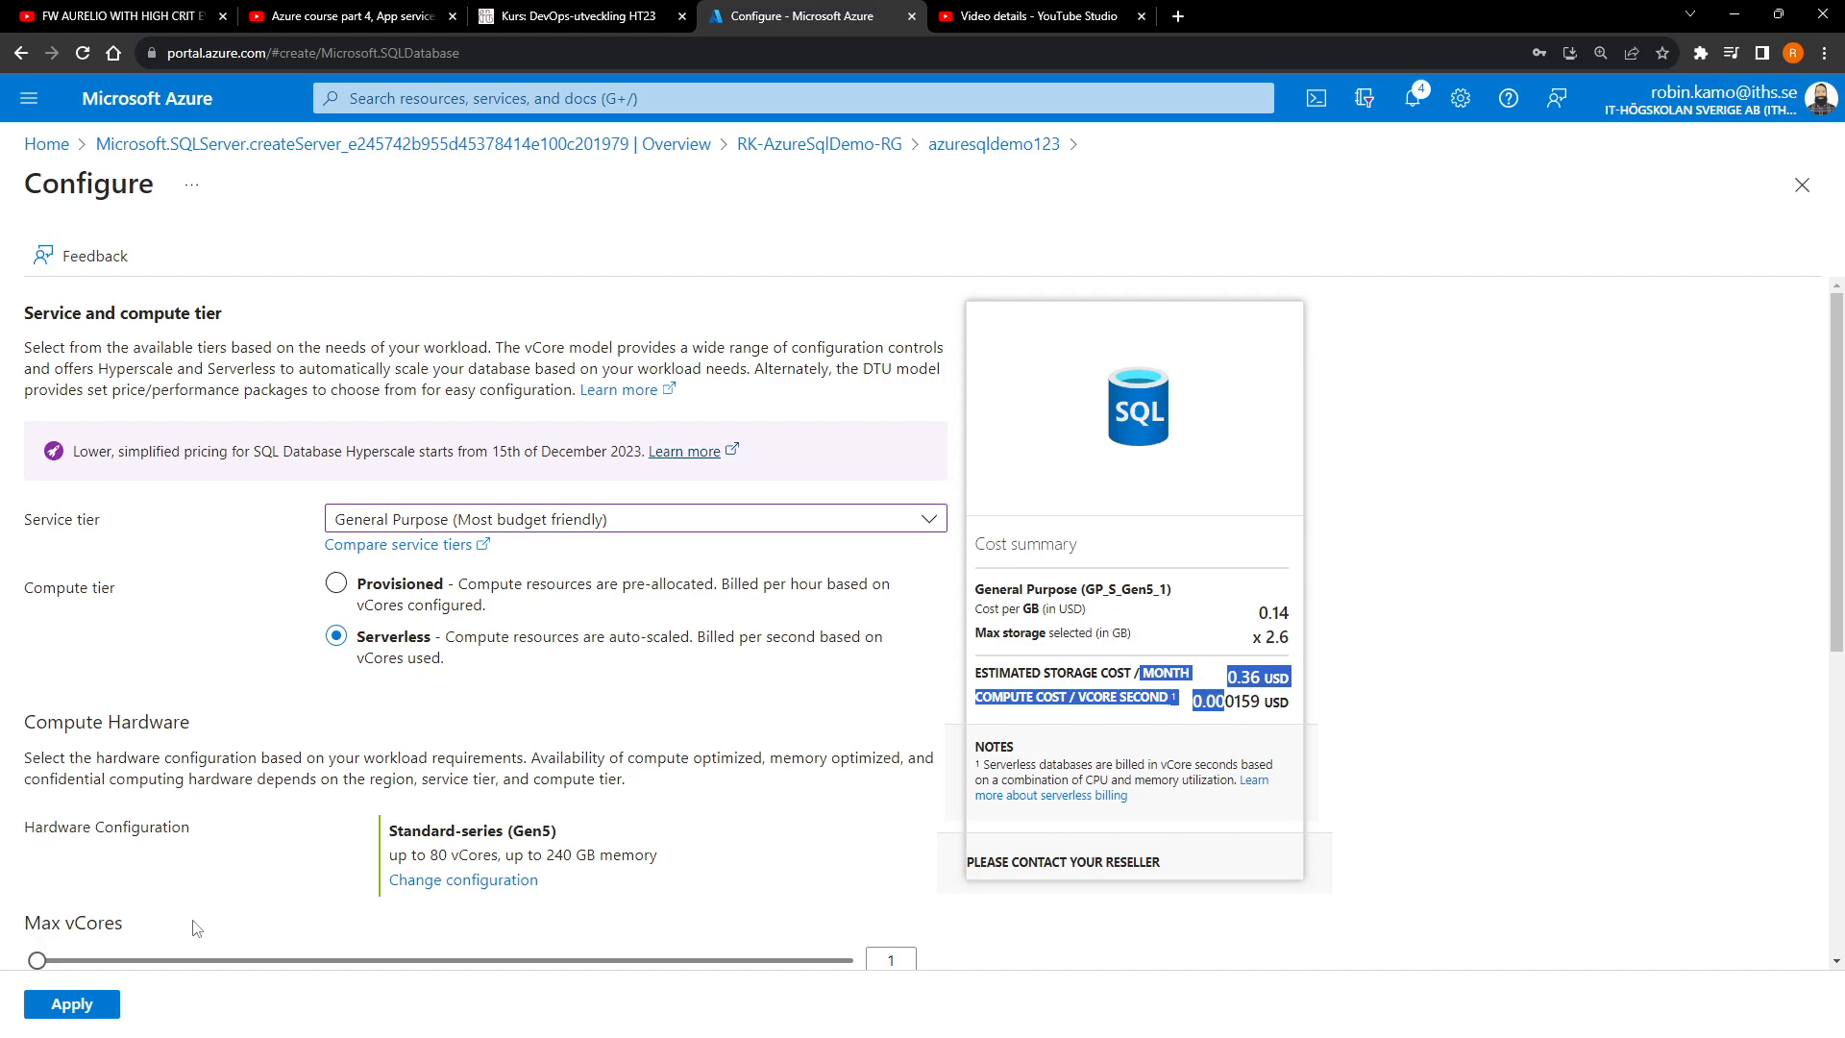
left_click(98, 1005)
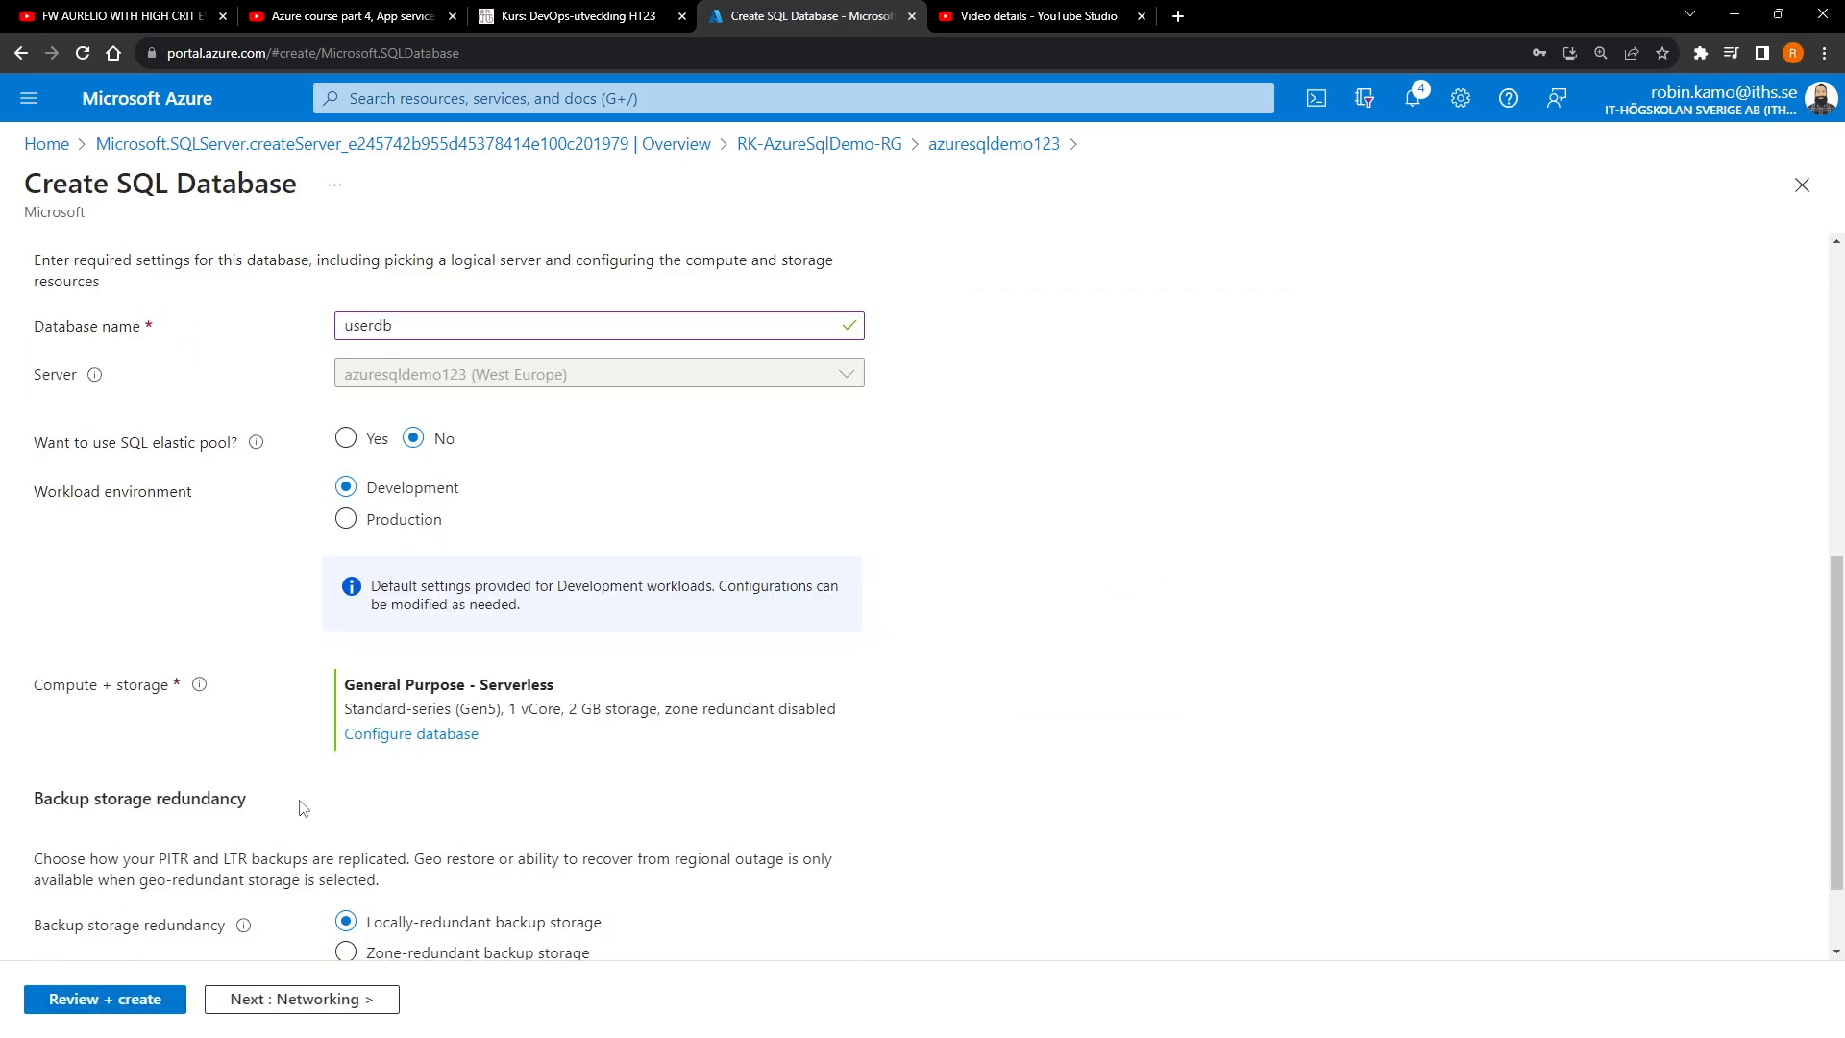
Examine the cost summary for the General Purpose Serverless database.
scroll(990, 620, "up", 6)
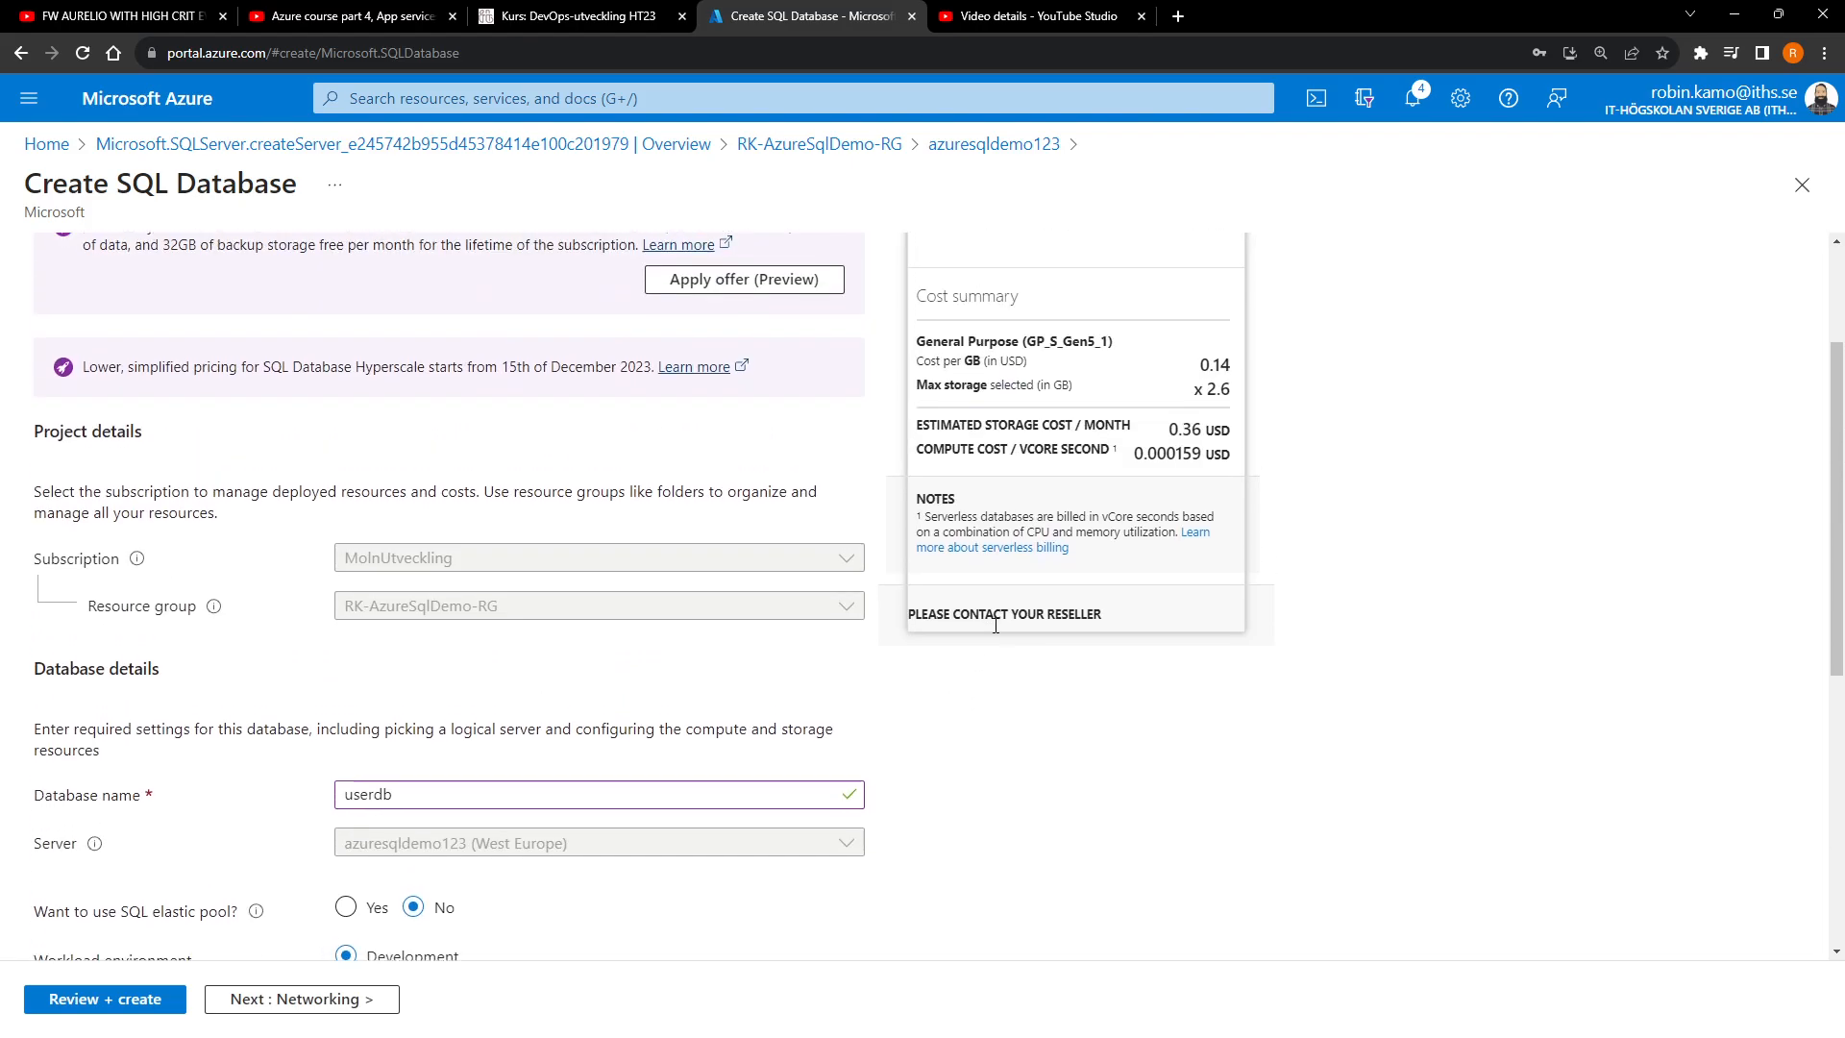
scroll(1235, 698, "up", 1)
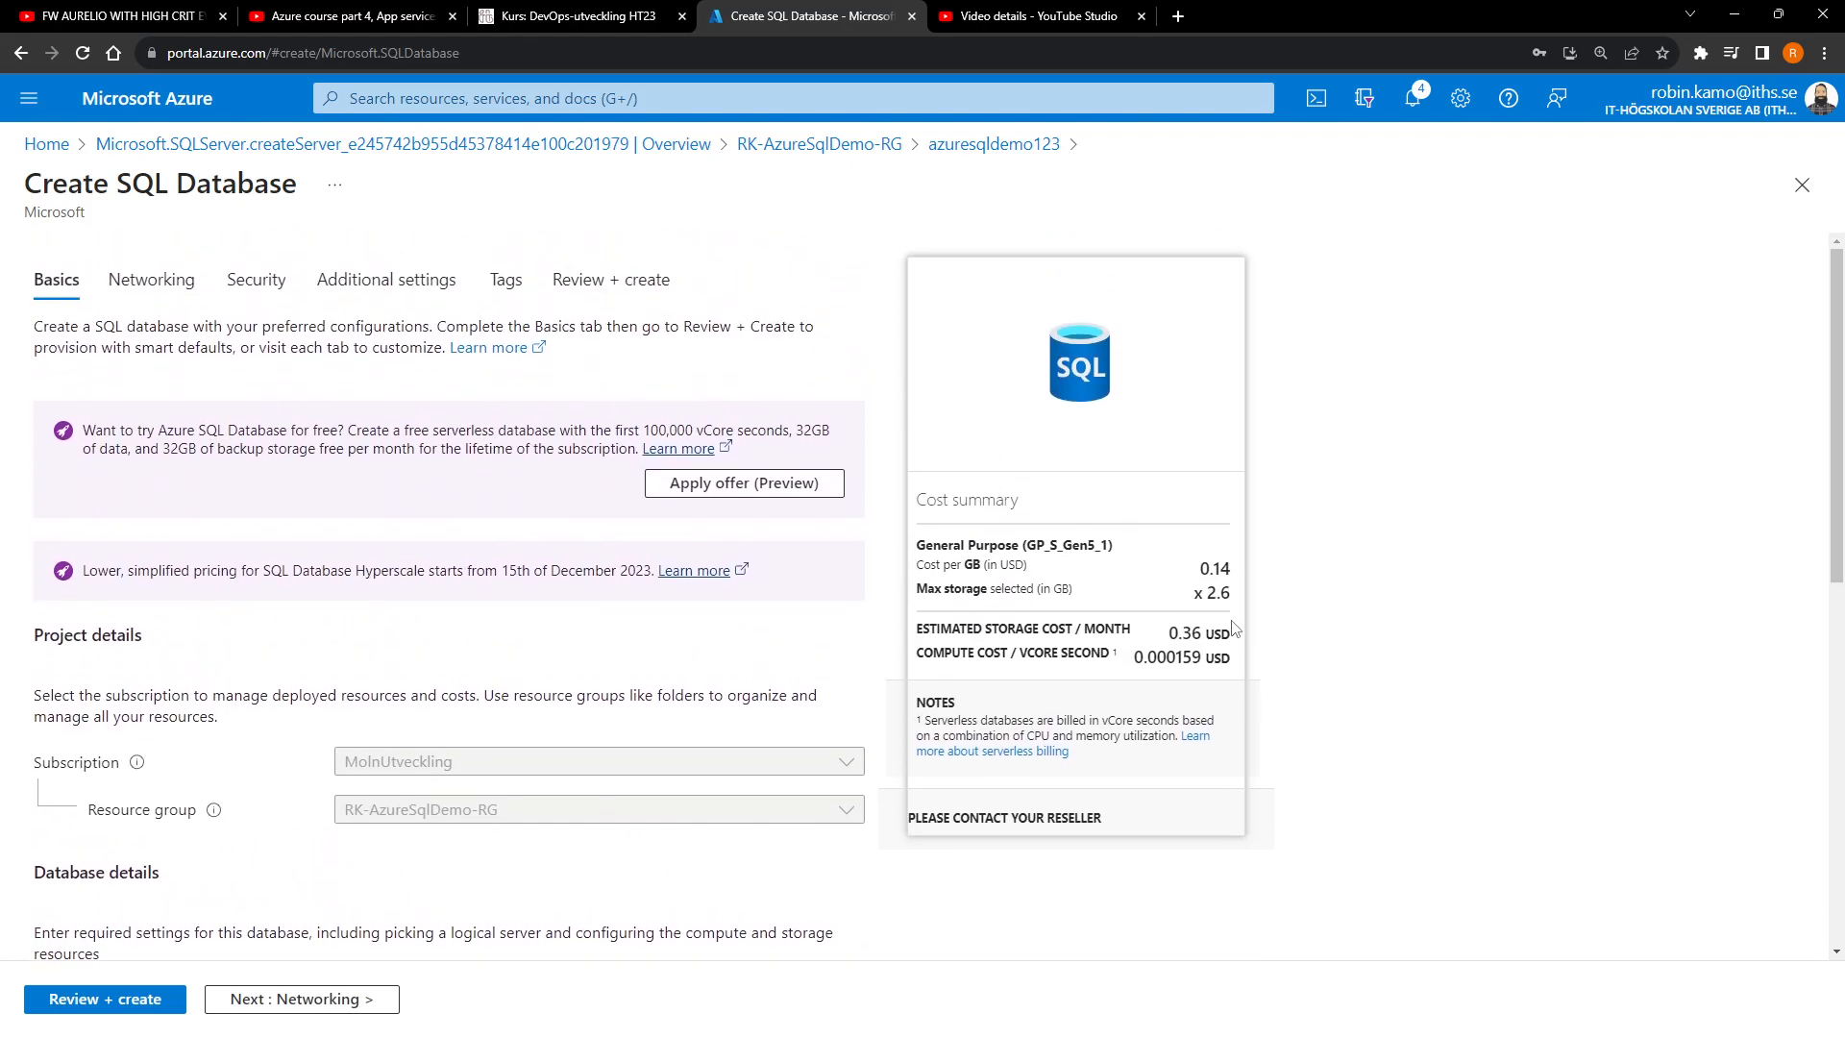
left_click_drag(1040, 517, 1209, 687)
left_click(1239, 720)
left_click_drag(1126, 661, 1257, 661)
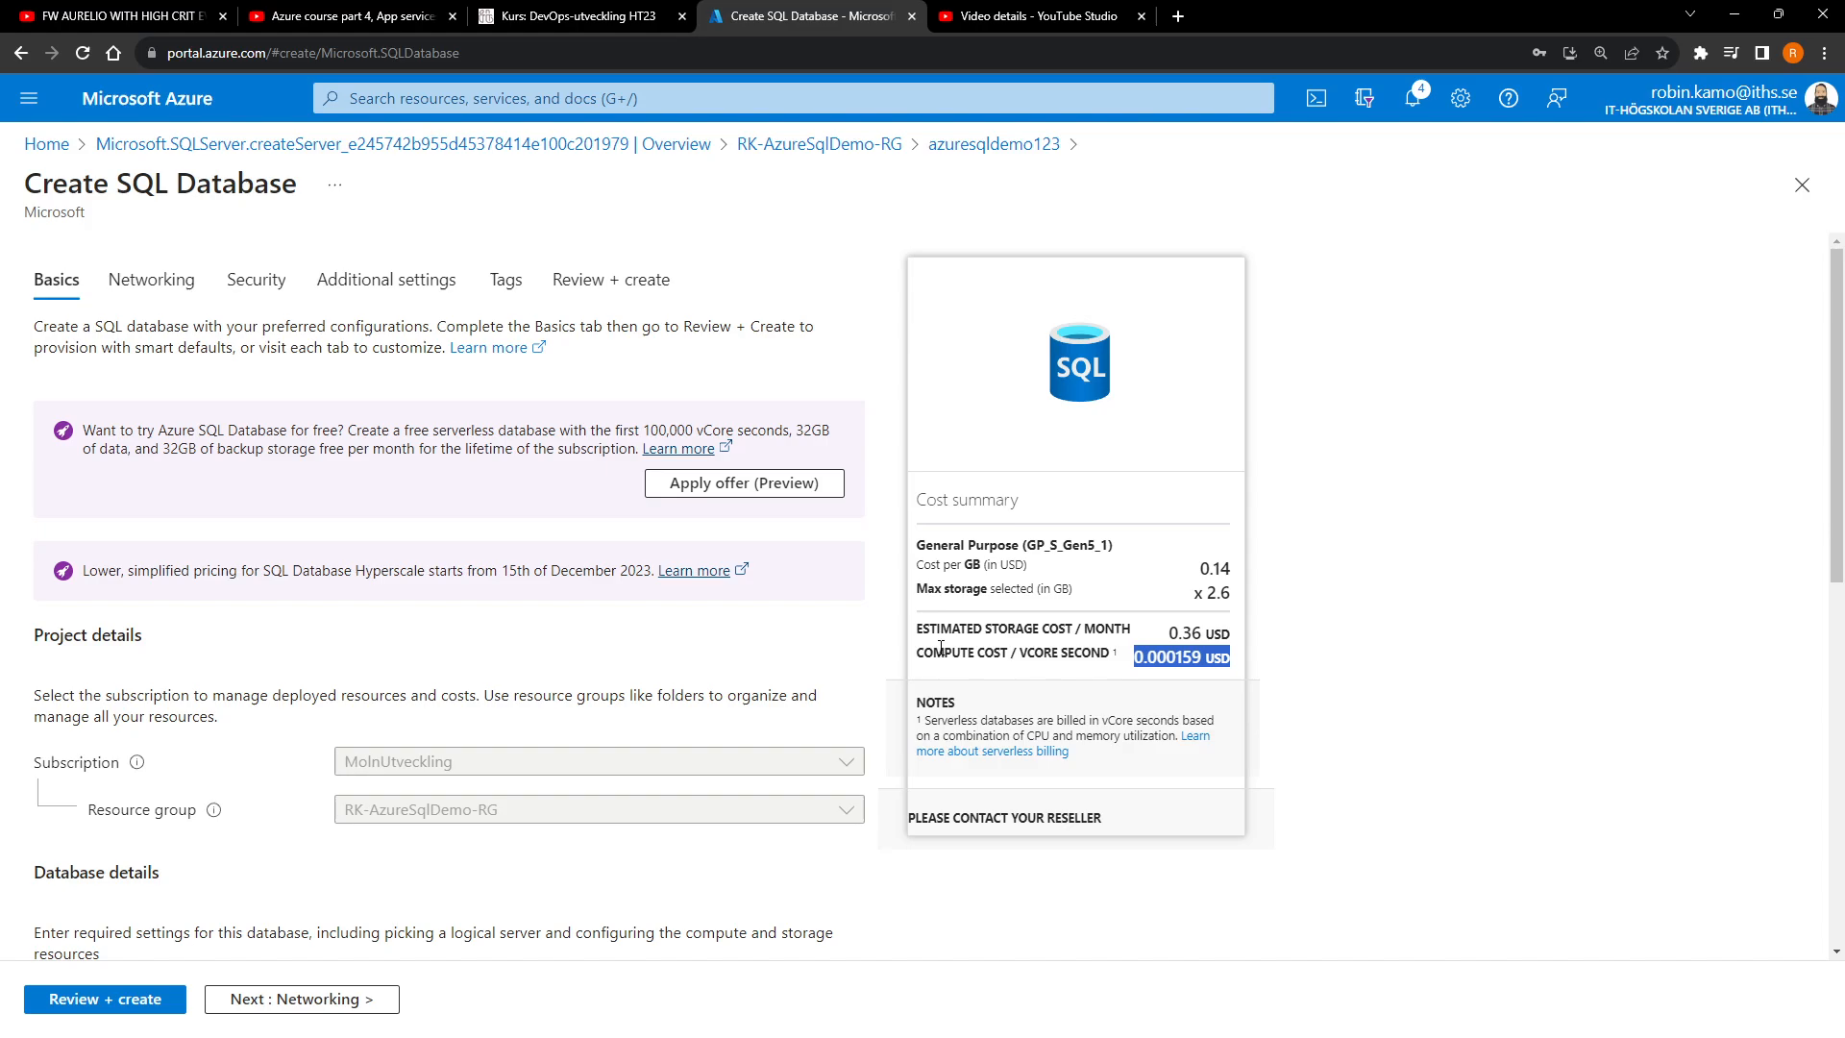
left_click_drag(925, 653, 1040, 661)
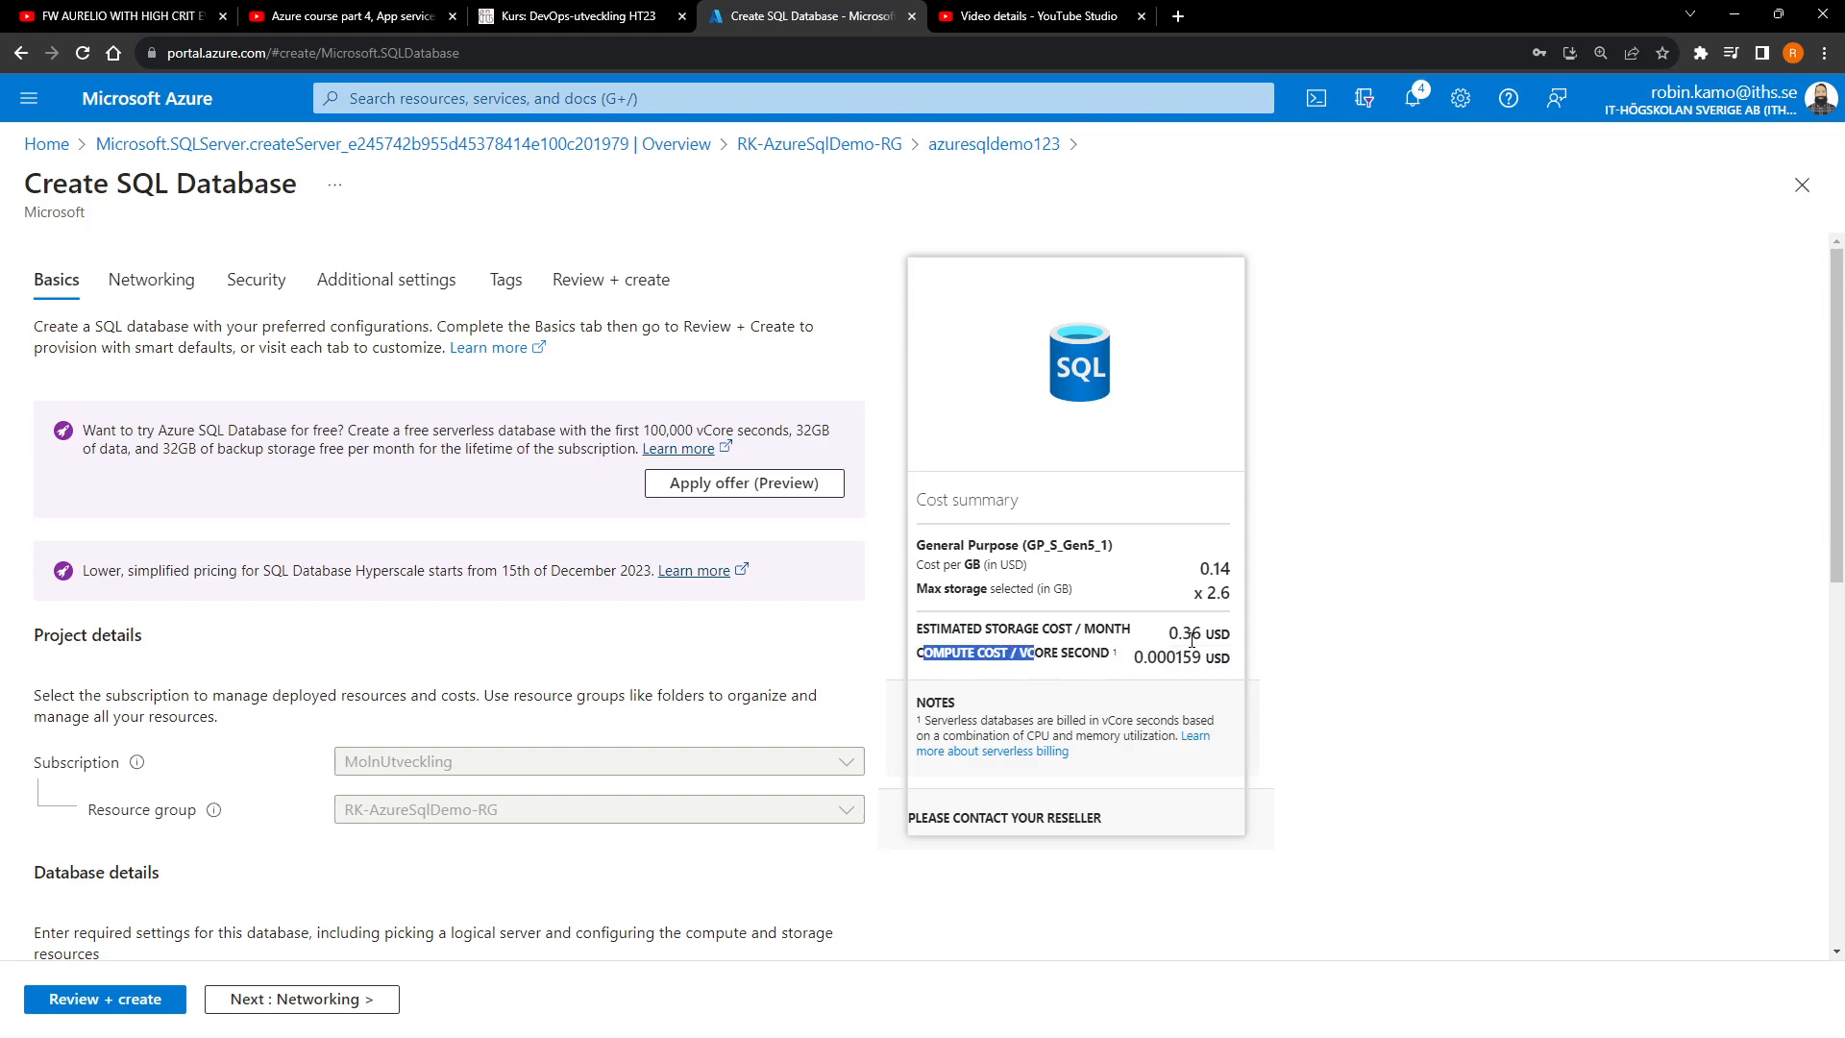
left_click_drag(1165, 635, 905, 632)
left_click(1226, 631)
left_click(905, 631)
left_click_drag(1221, 567, 1171, 578)
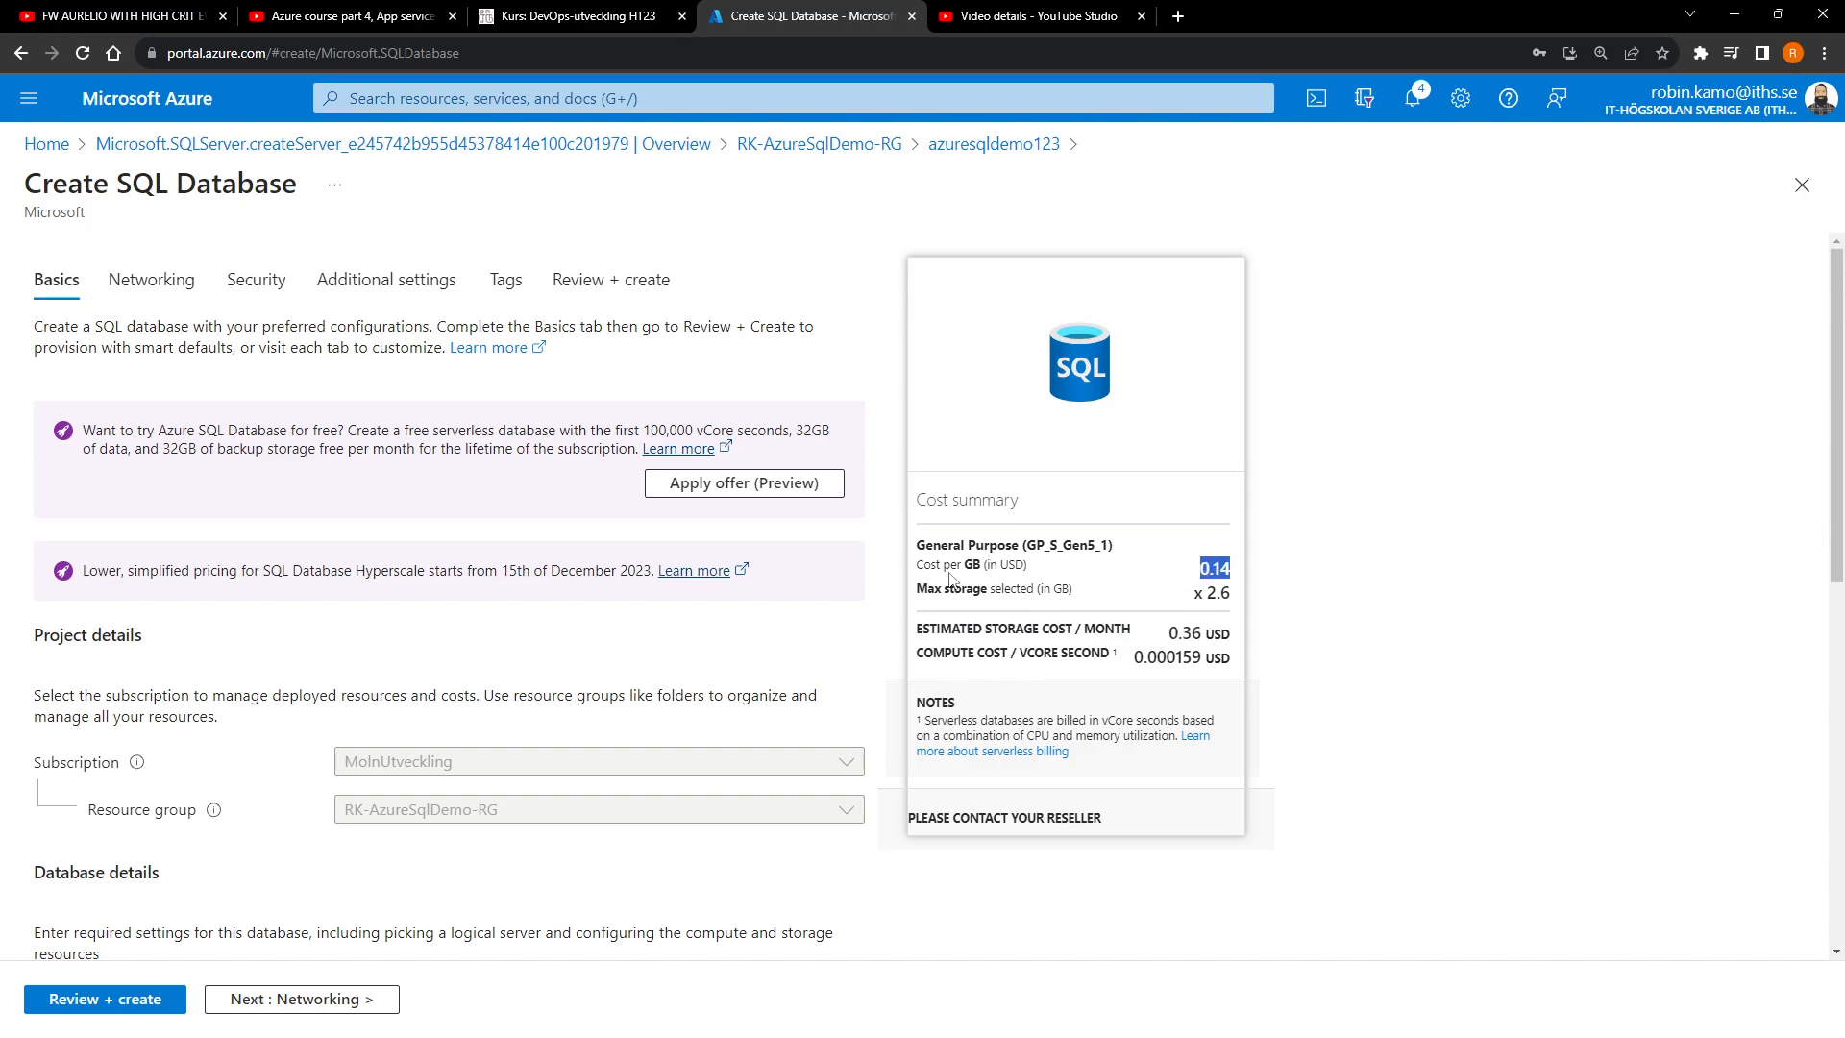
left_click_drag(951, 570, 981, 565)
scroll(1842, 440, "down", 1)
left_click_drag(1142, 561, 1164, 586)
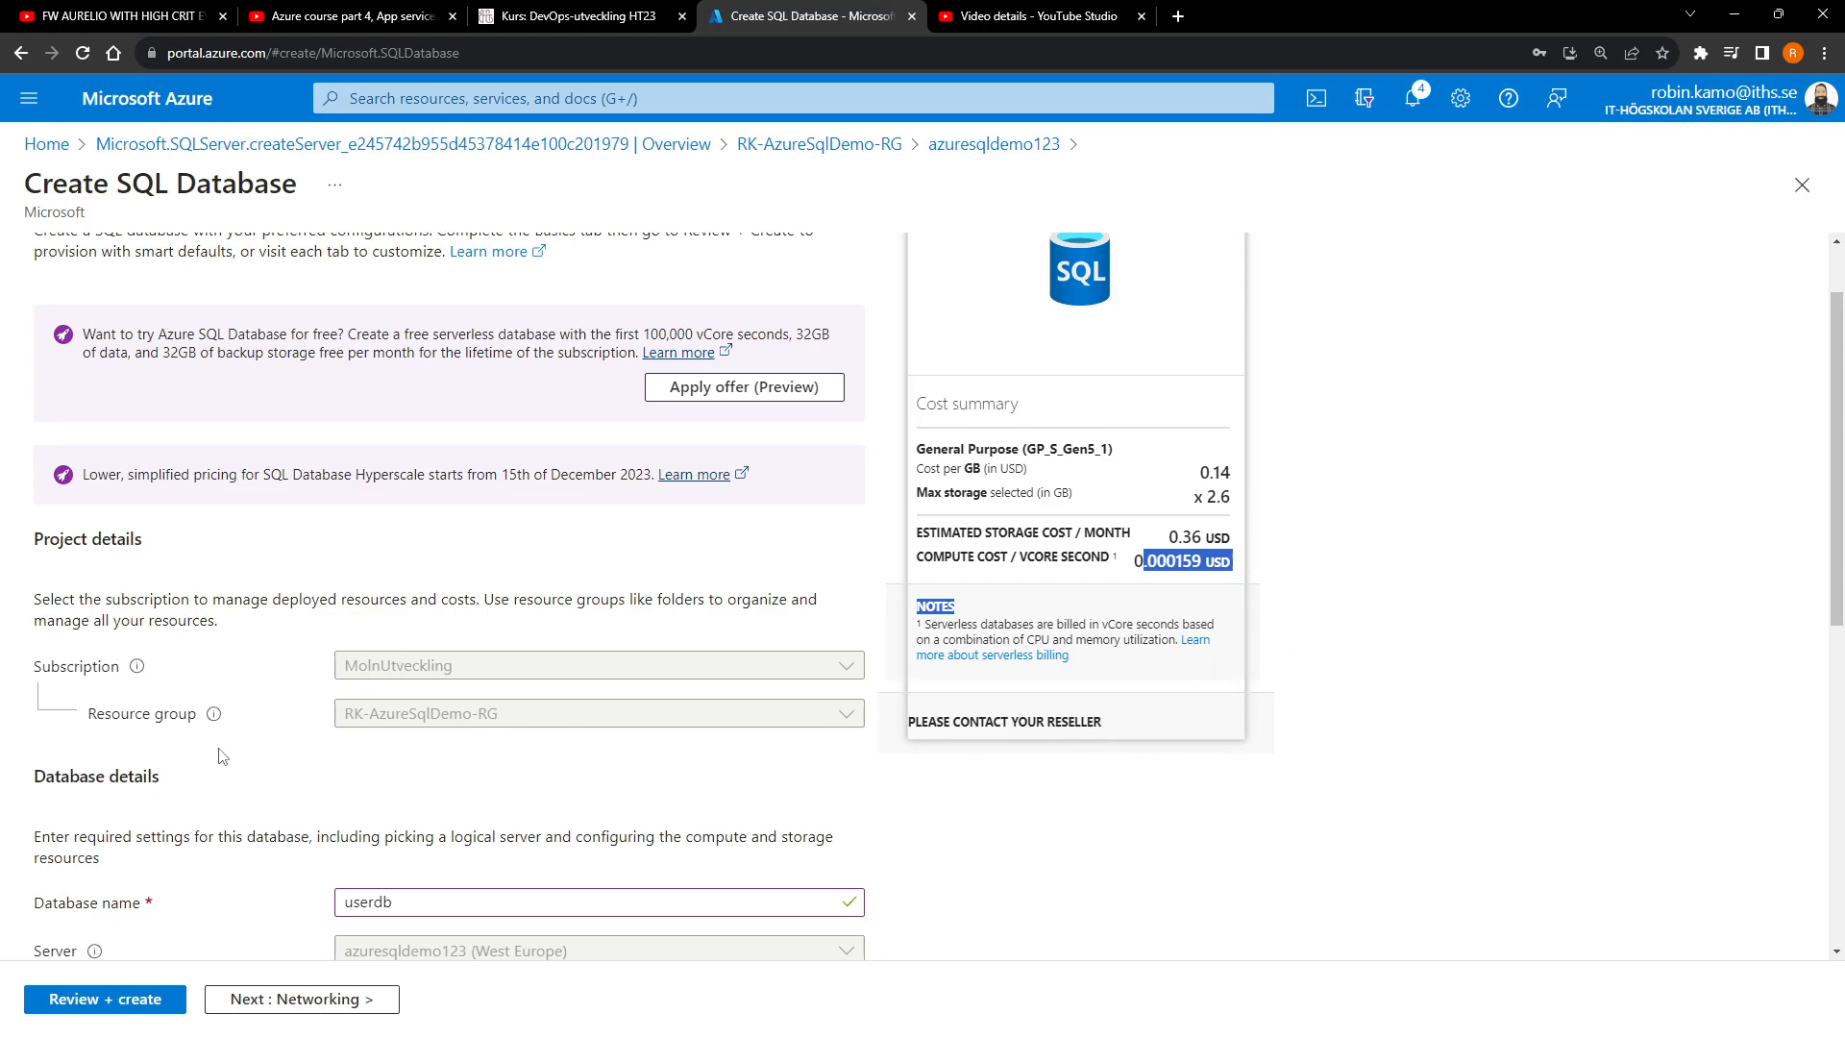
Examine the backup storage redundancy options on the database form.
scroll(220, 756, "down", 6)
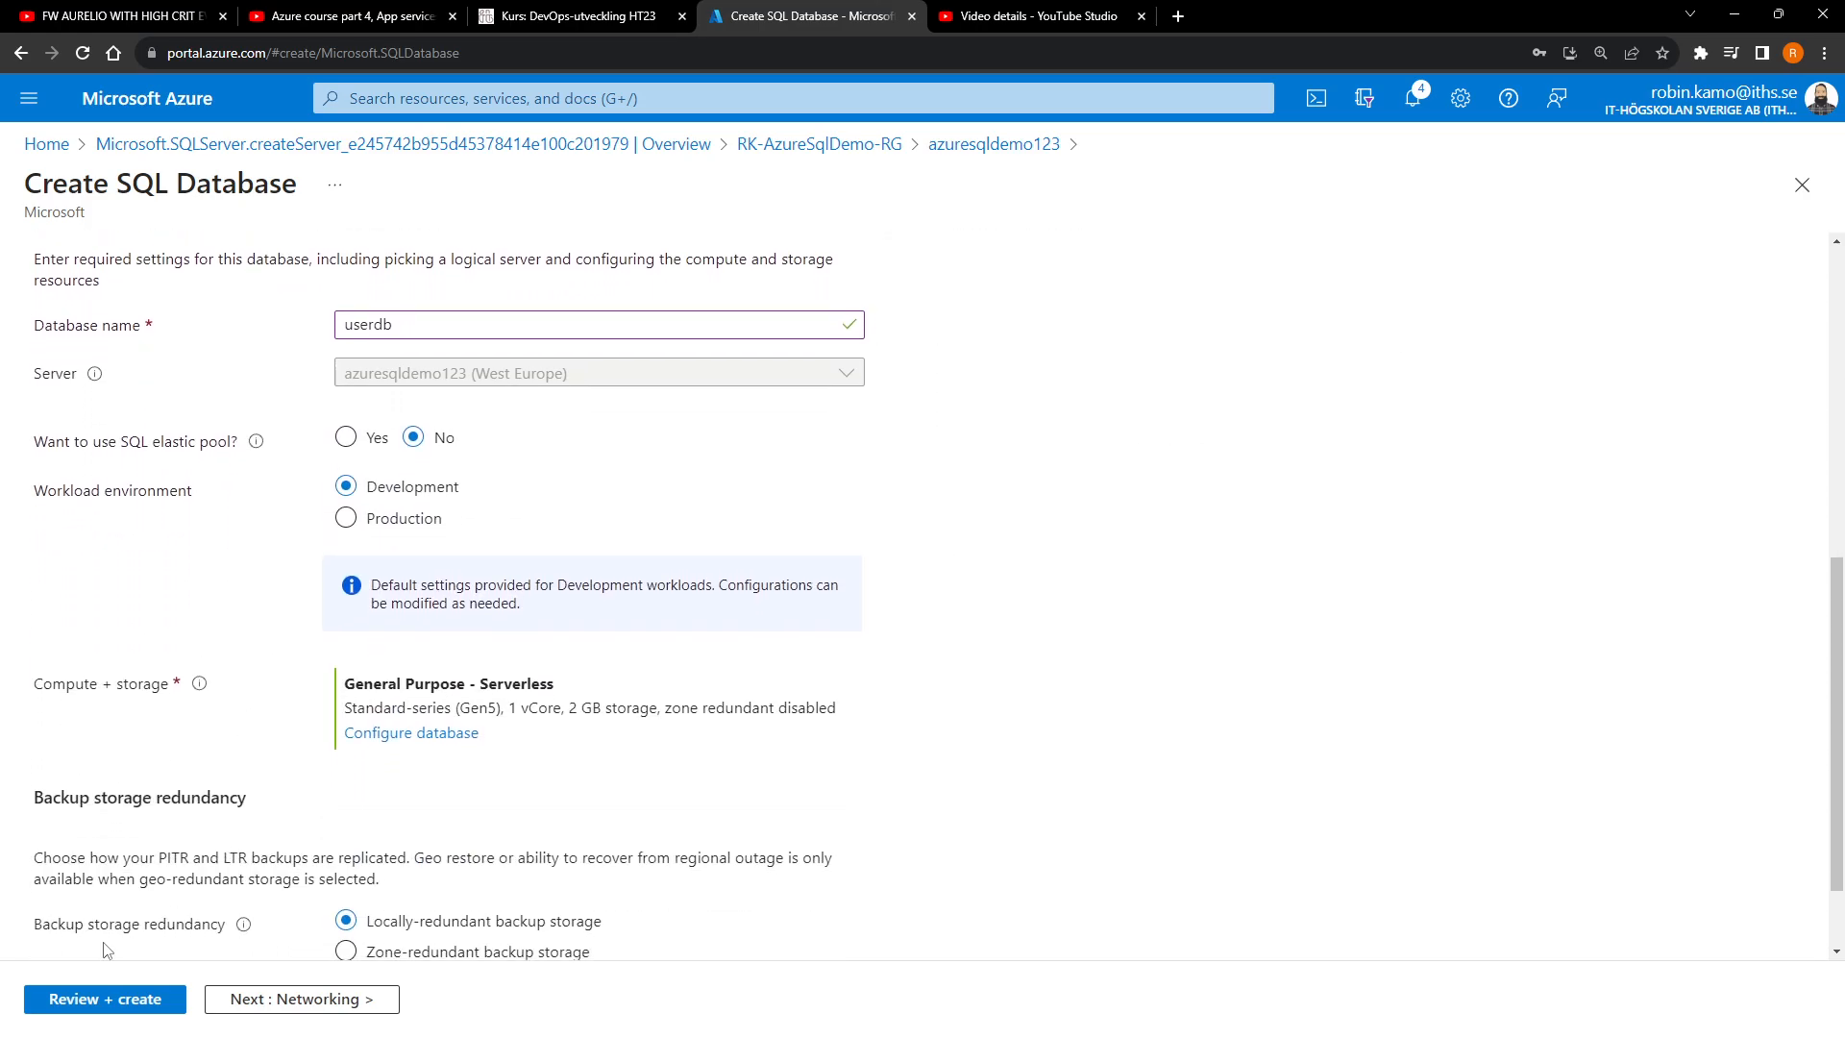
scroll(288, 874, "down", 1)
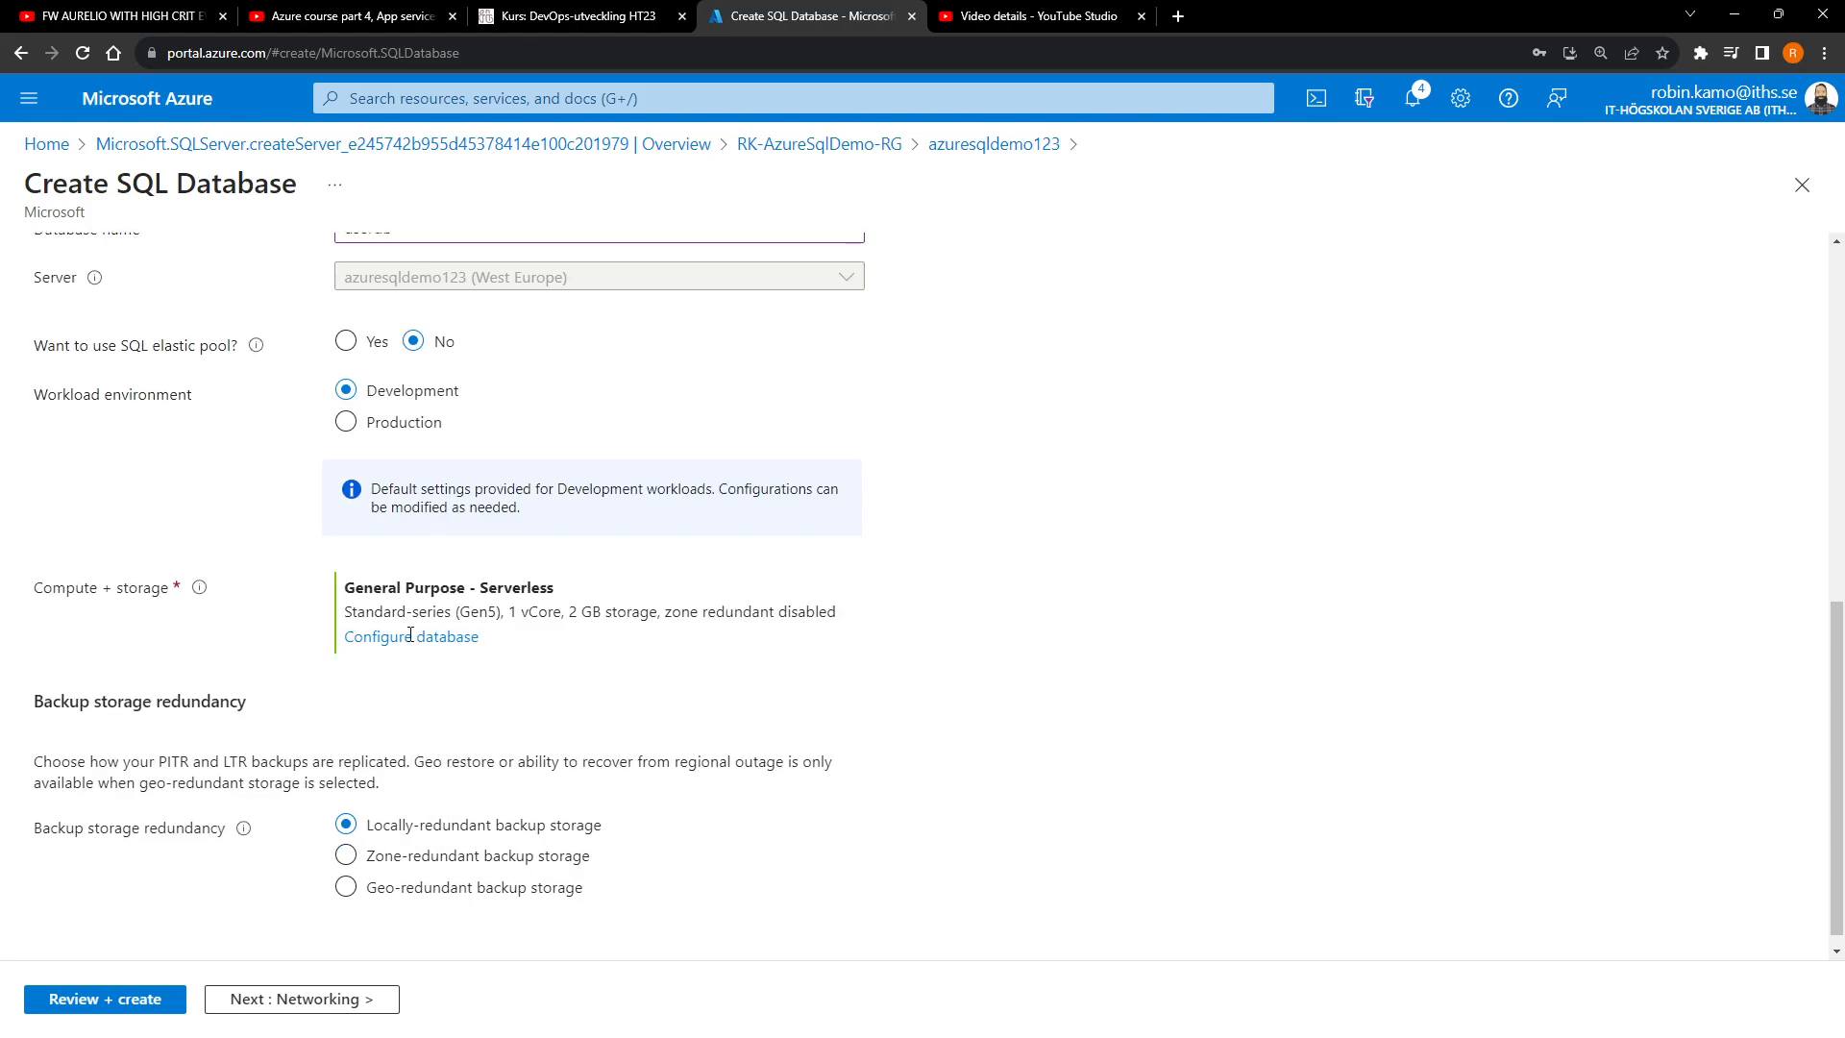
left_click_drag(38, 834, 216, 835)
left_click(332, 845)
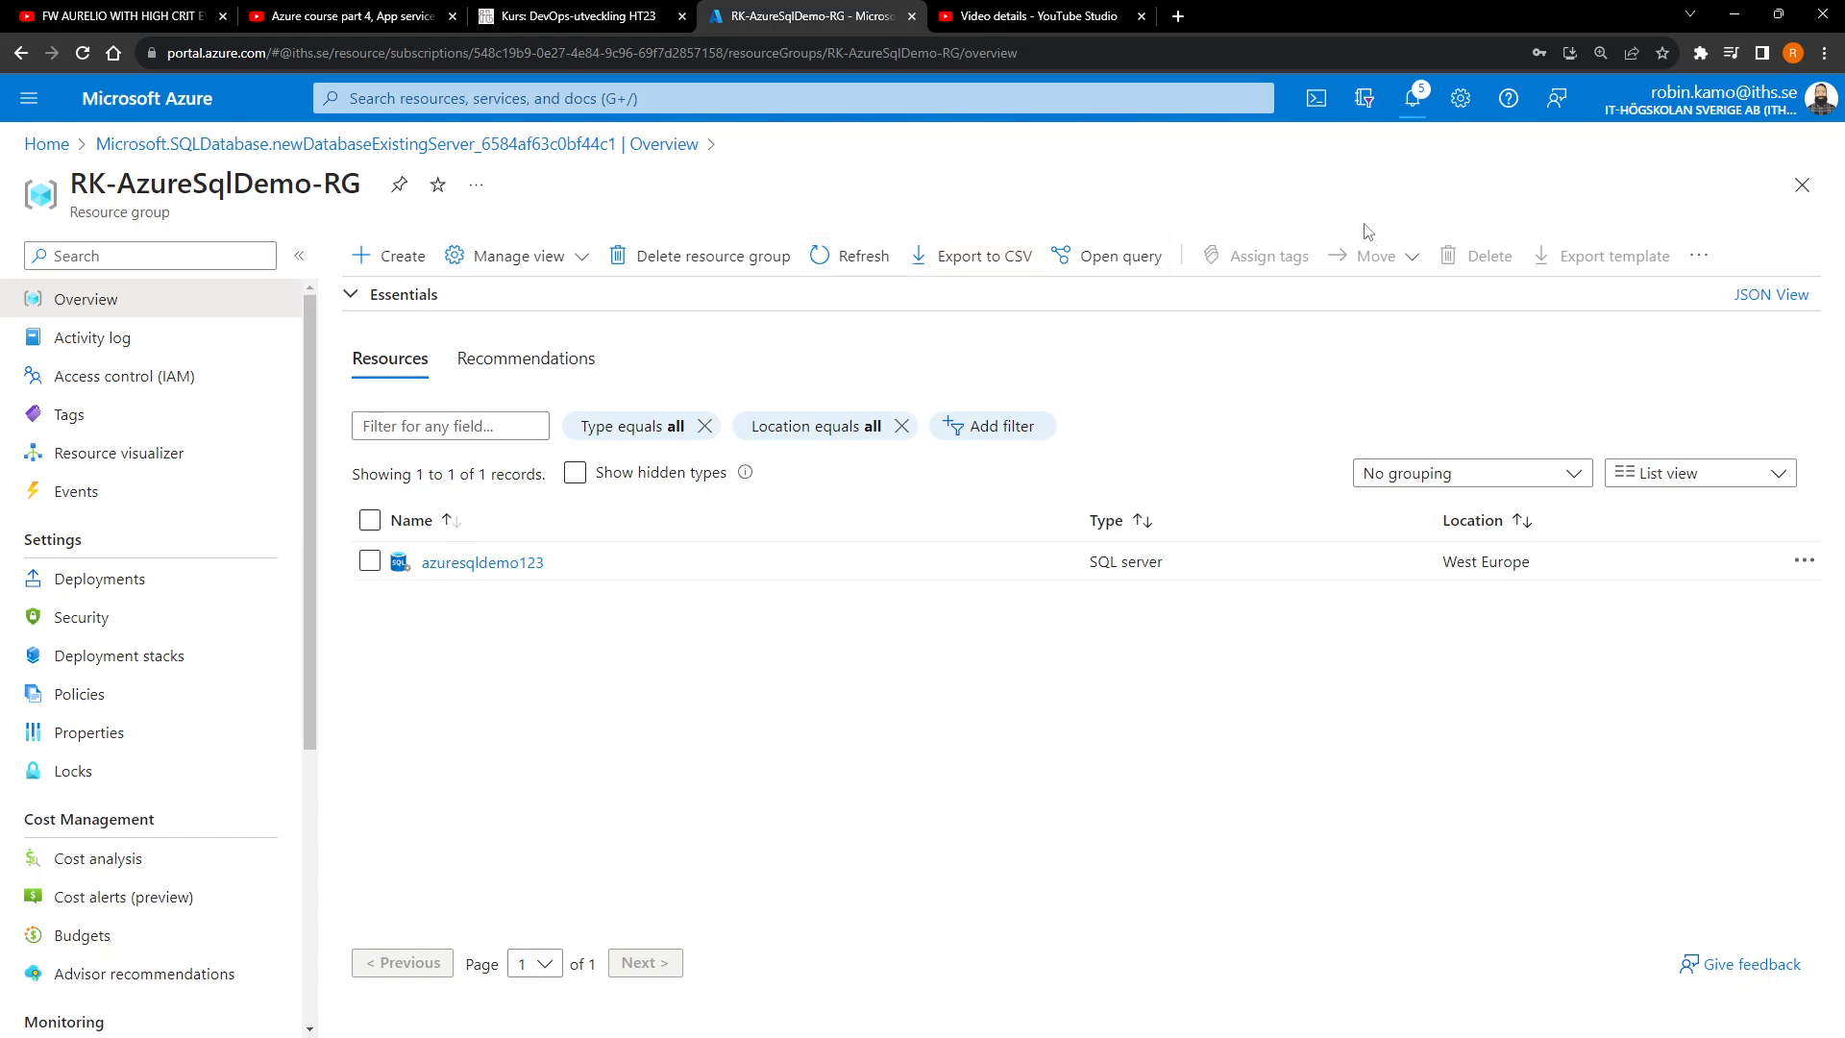
Refresh the resource group's resource list.
left_click(855, 259)
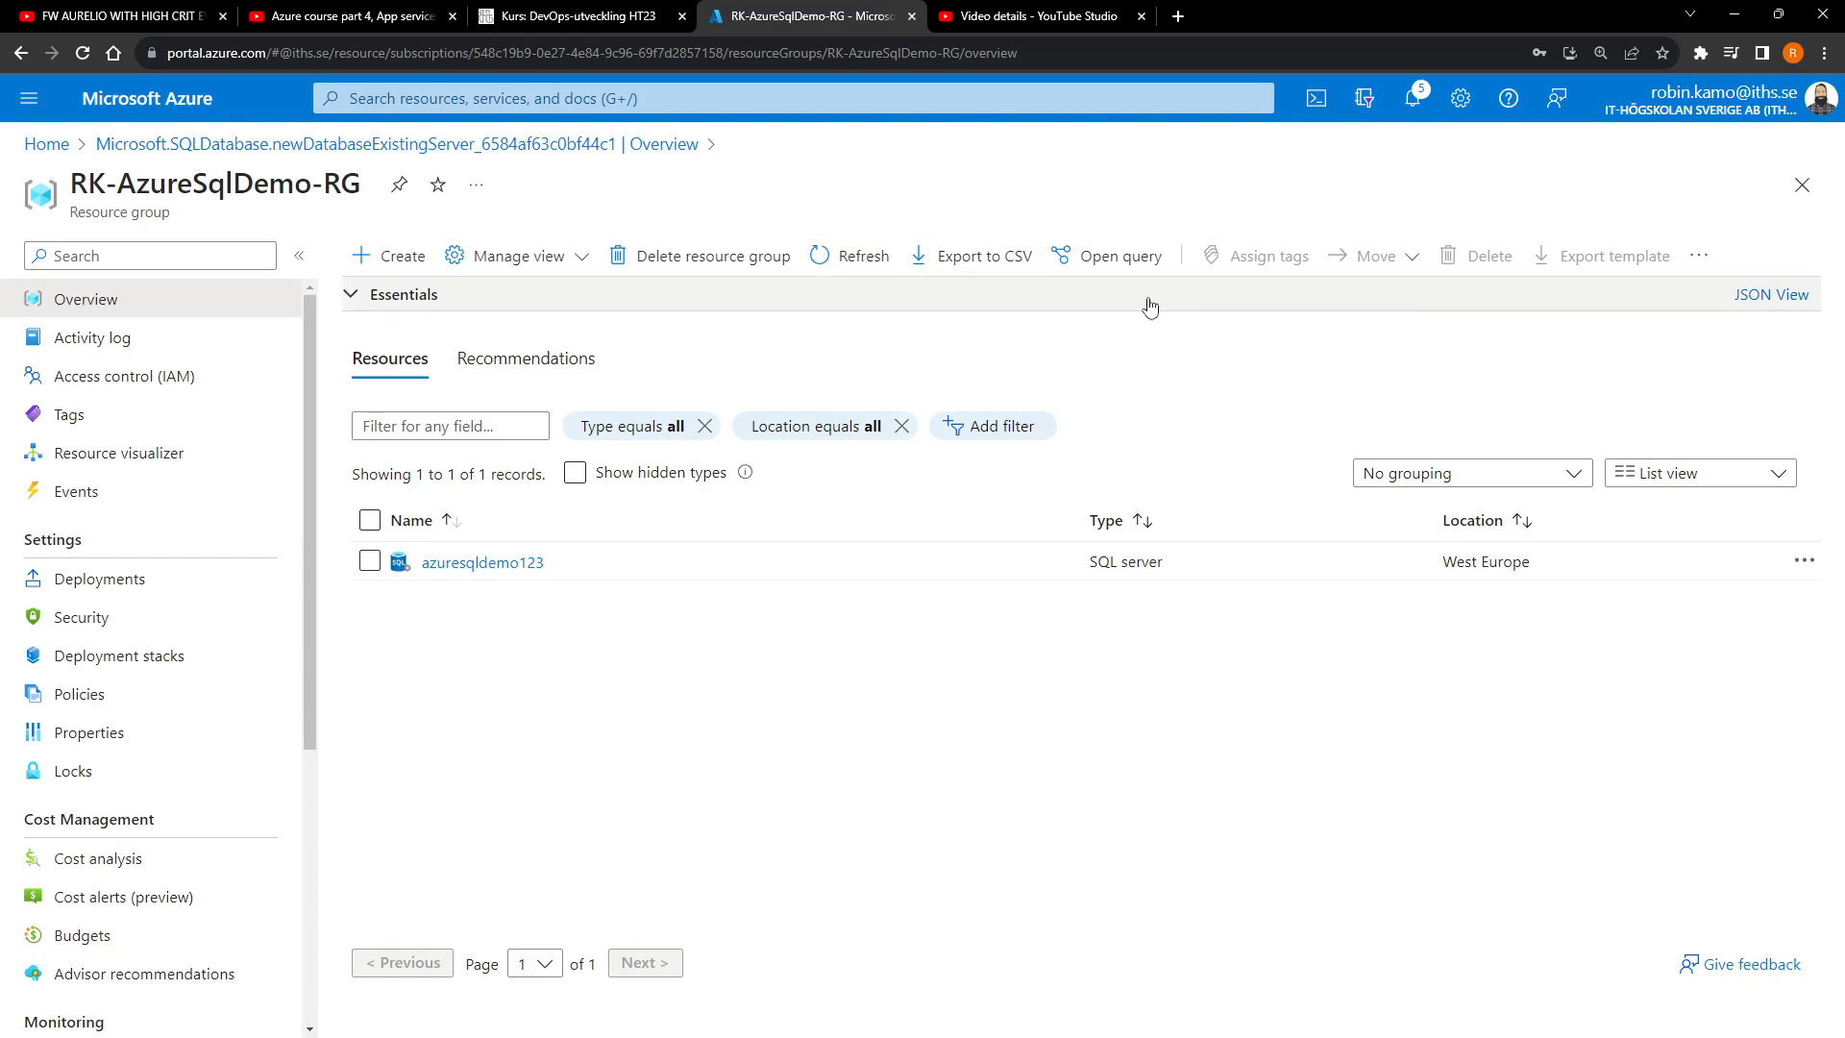
left_click(873, 261)
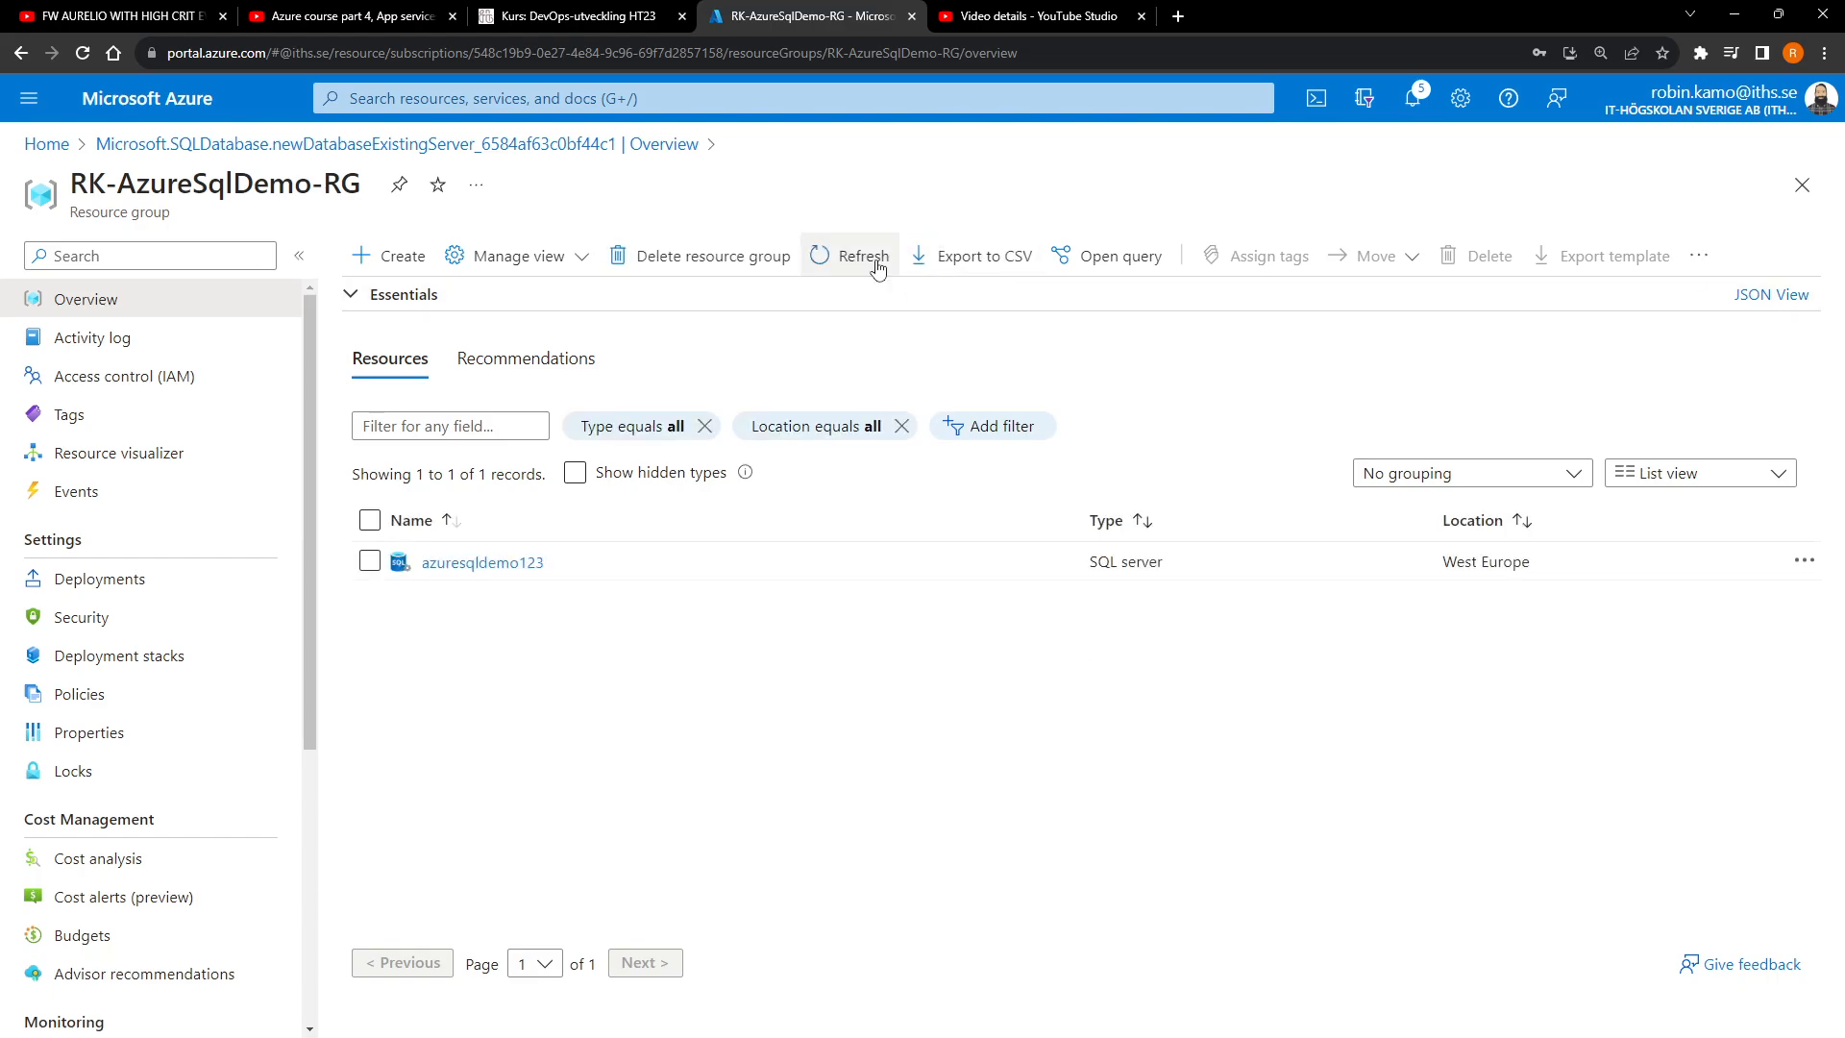
left_click(876, 266)
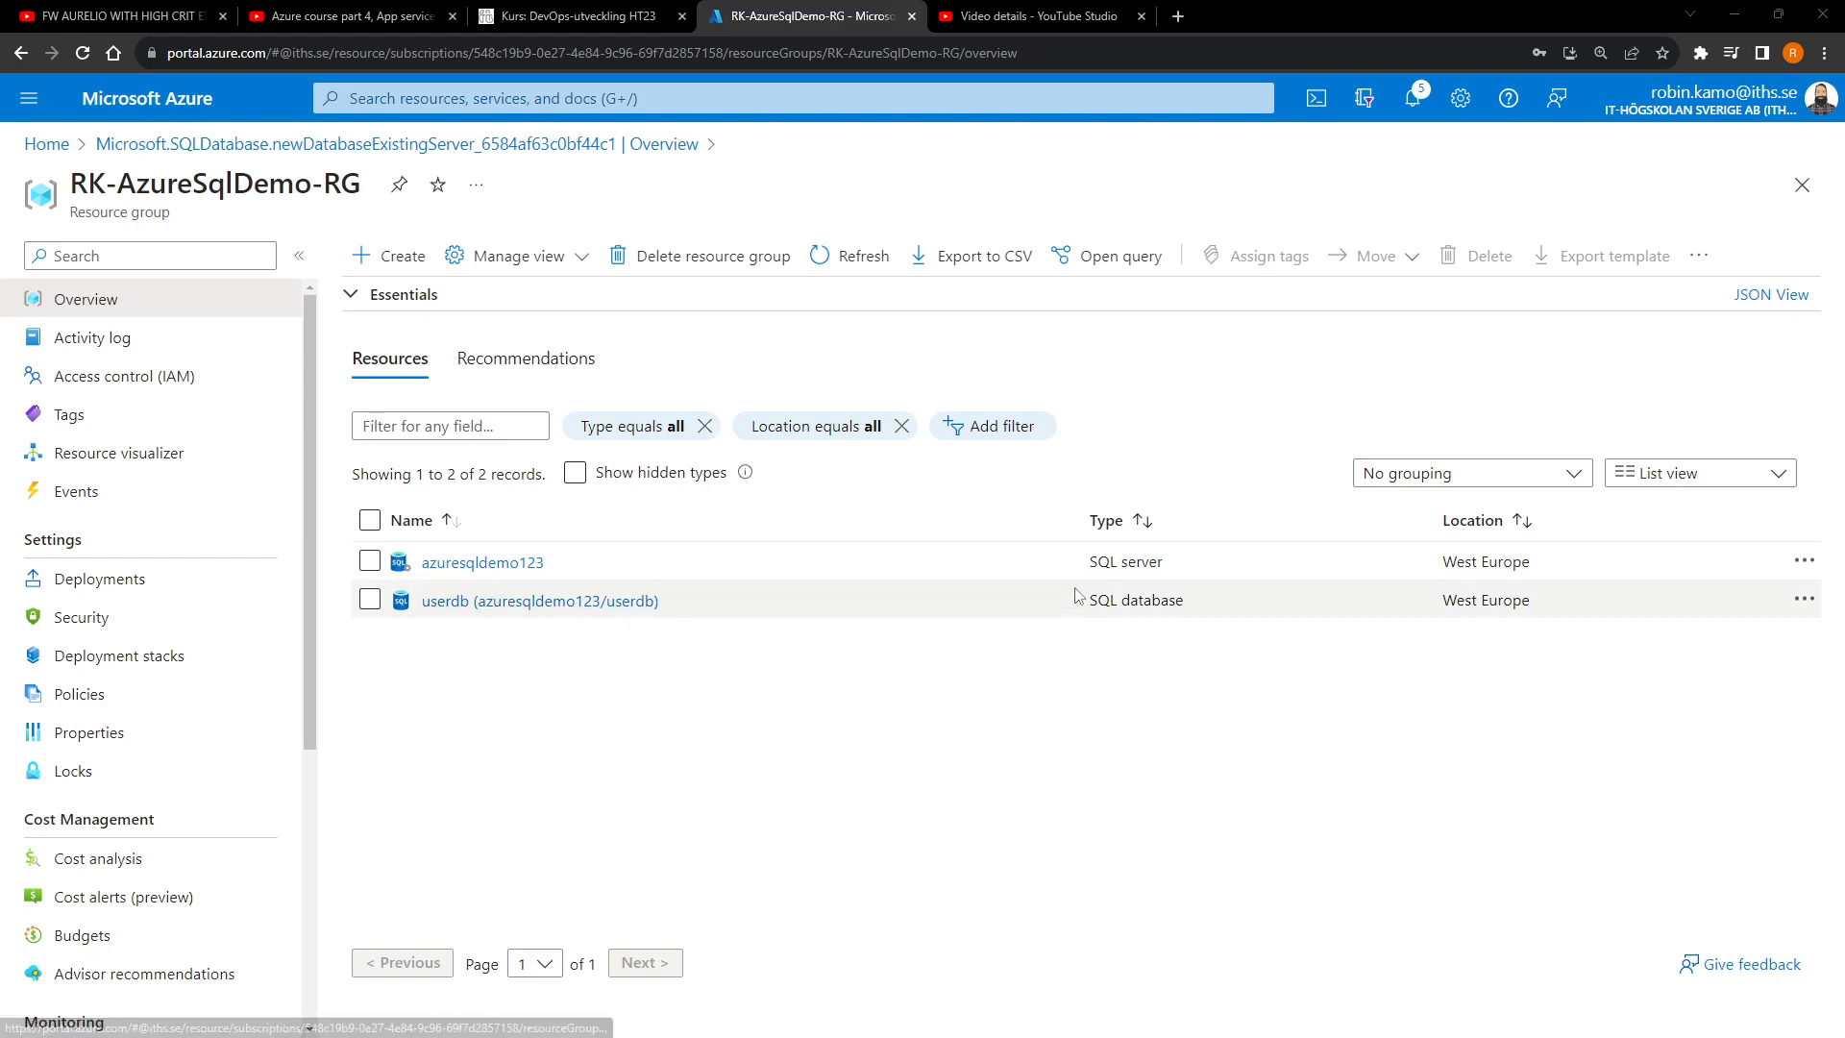
Open the userdb SQL database and its Query editor.
left_click_drag(1191, 607, 1076, 618)
left_click_drag(1176, 573, 1099, 569)
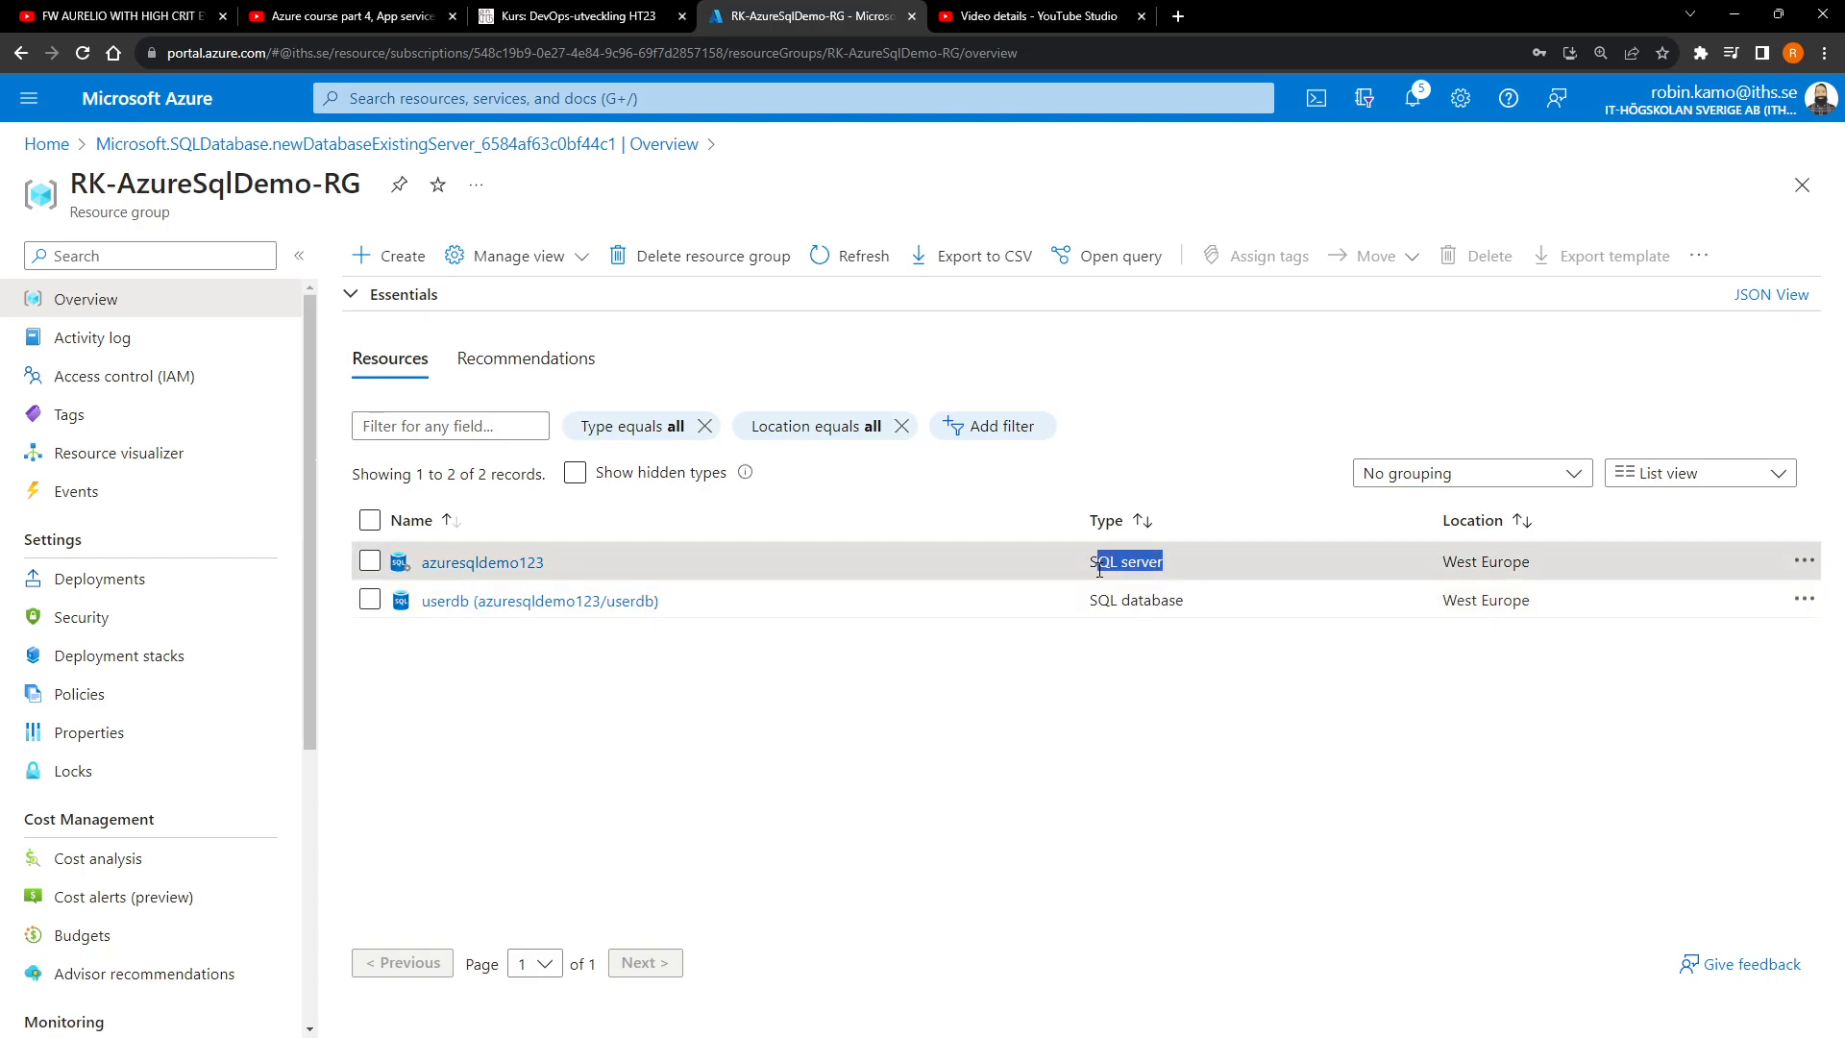
left_click_drag(1191, 608, 1081, 610)
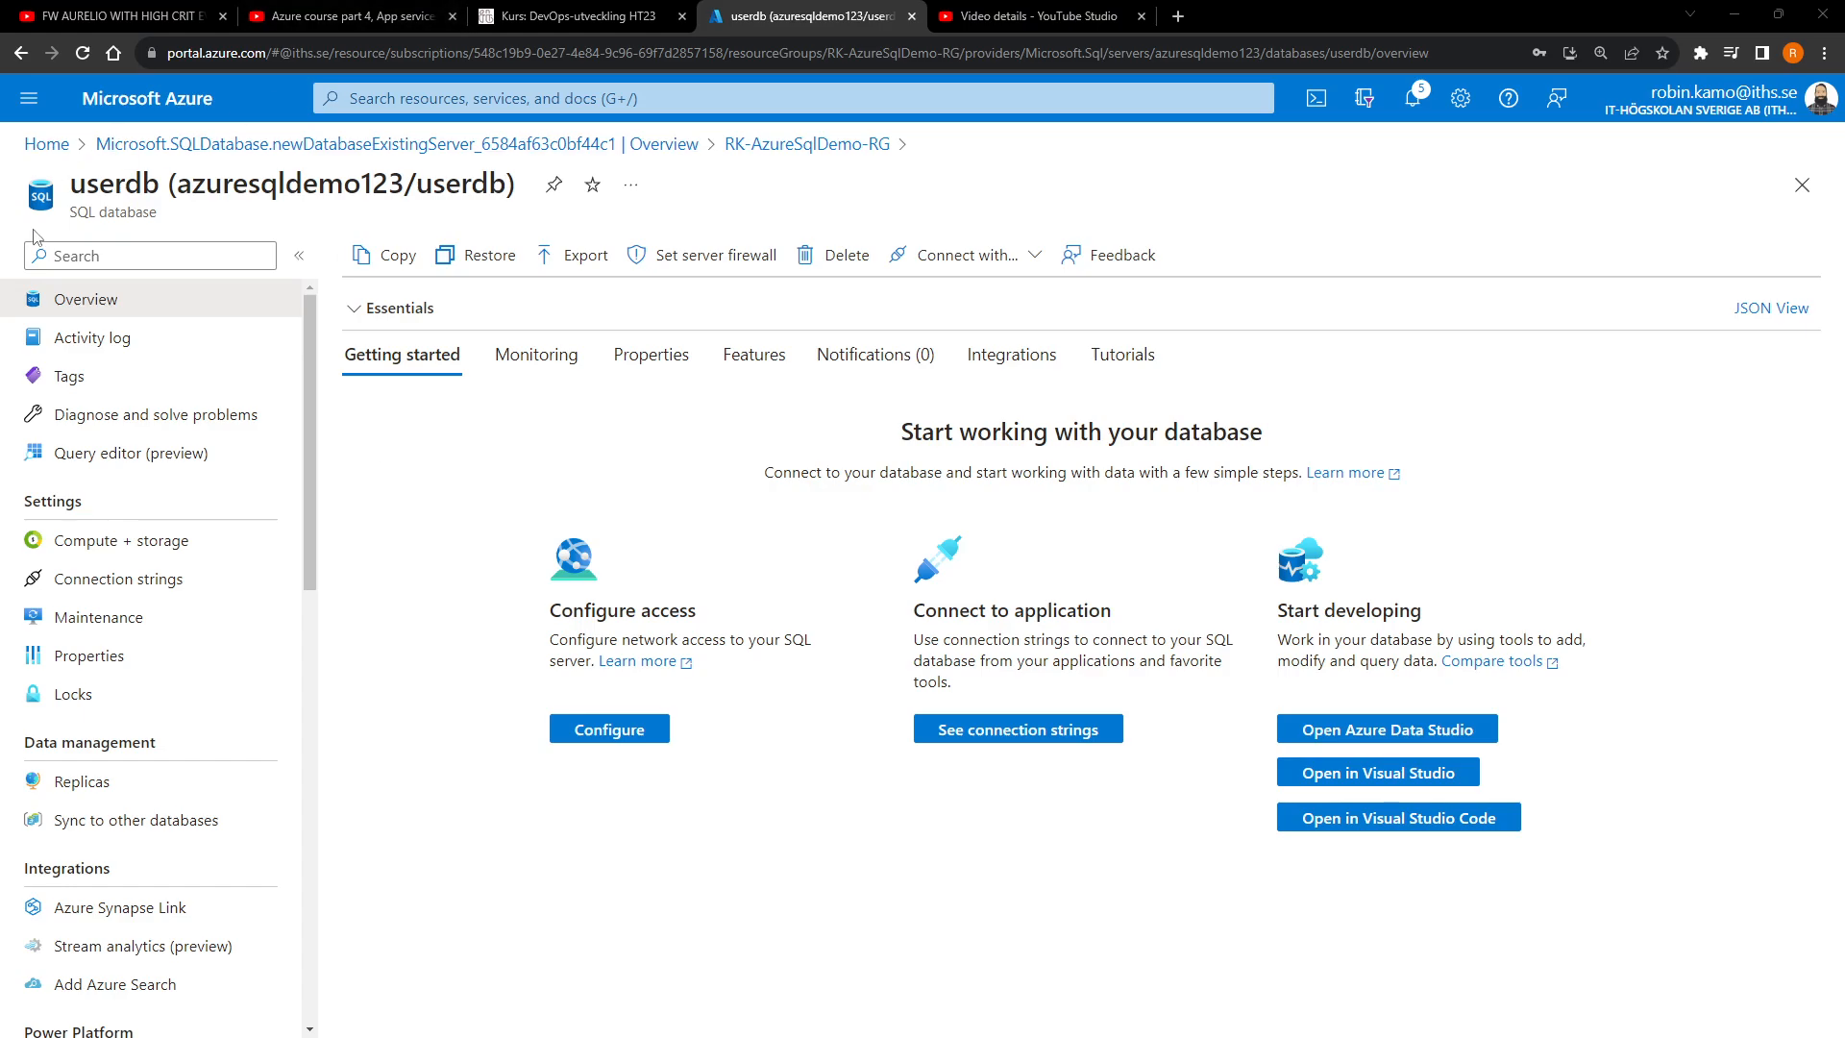
left_click_drag(65, 213, 171, 217)
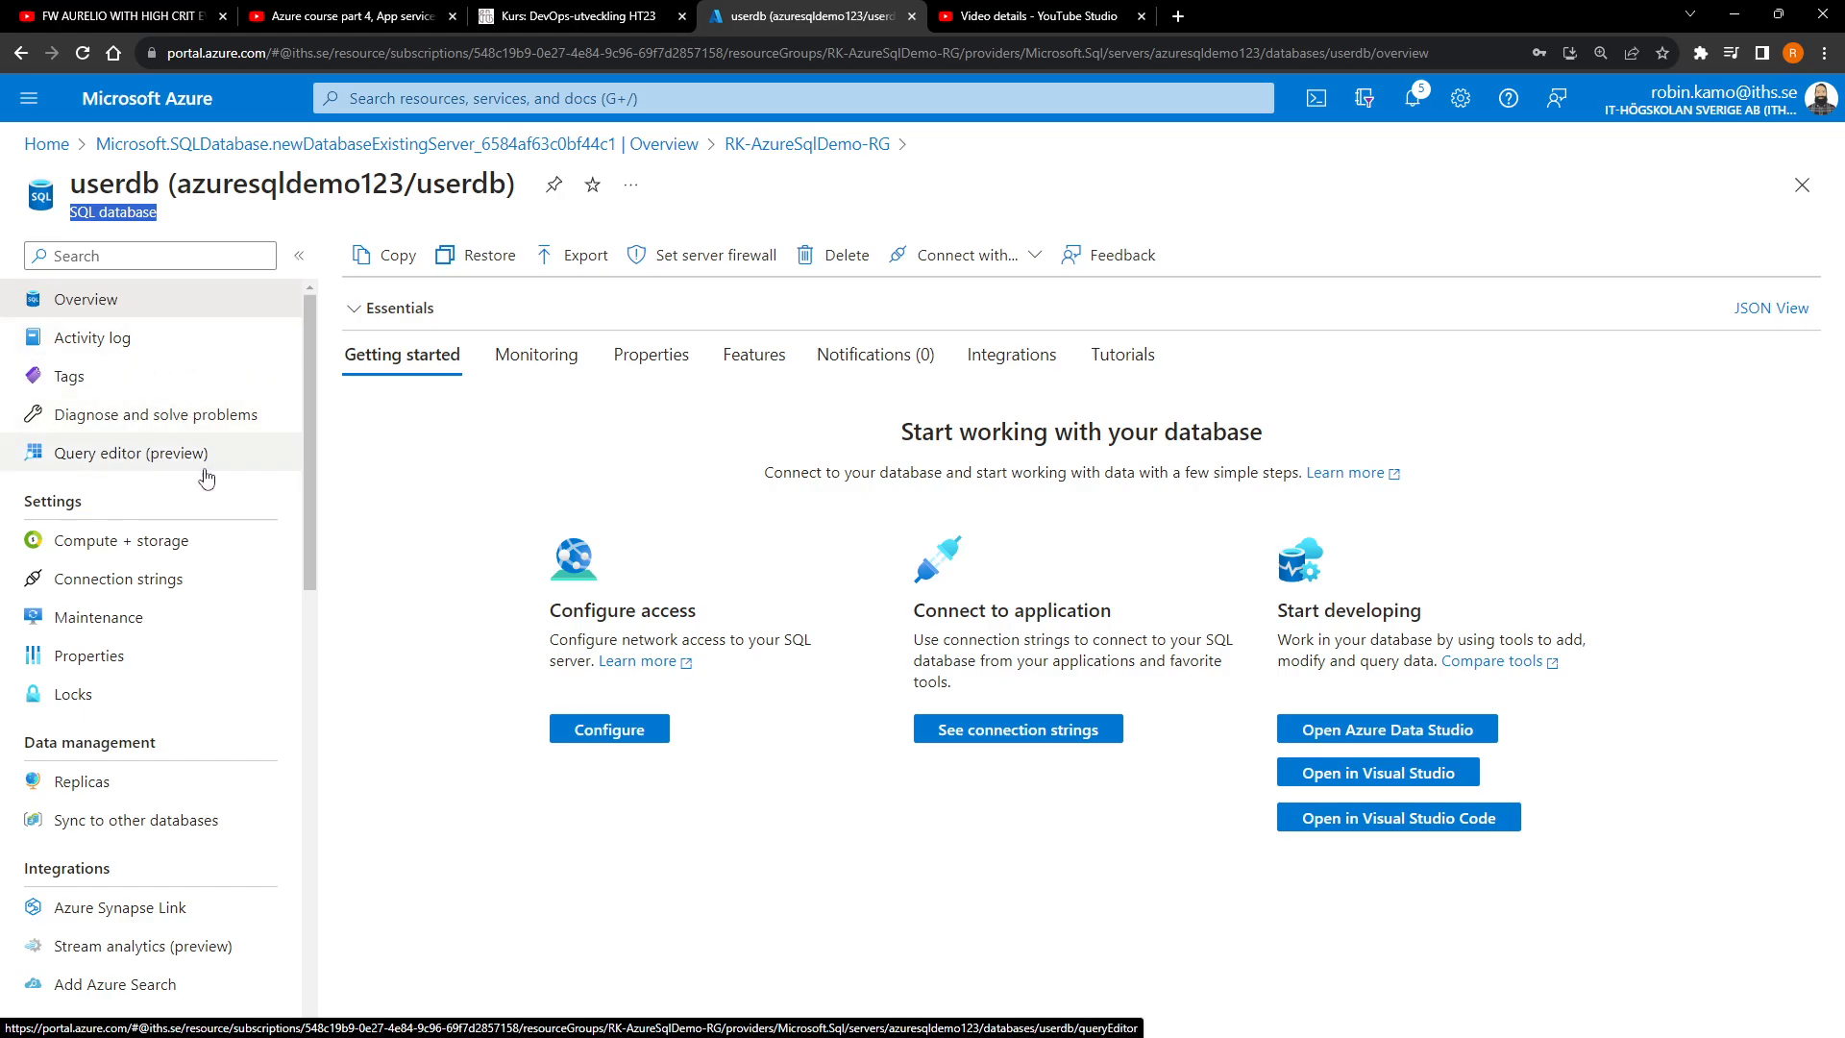
left_click(176, 465)
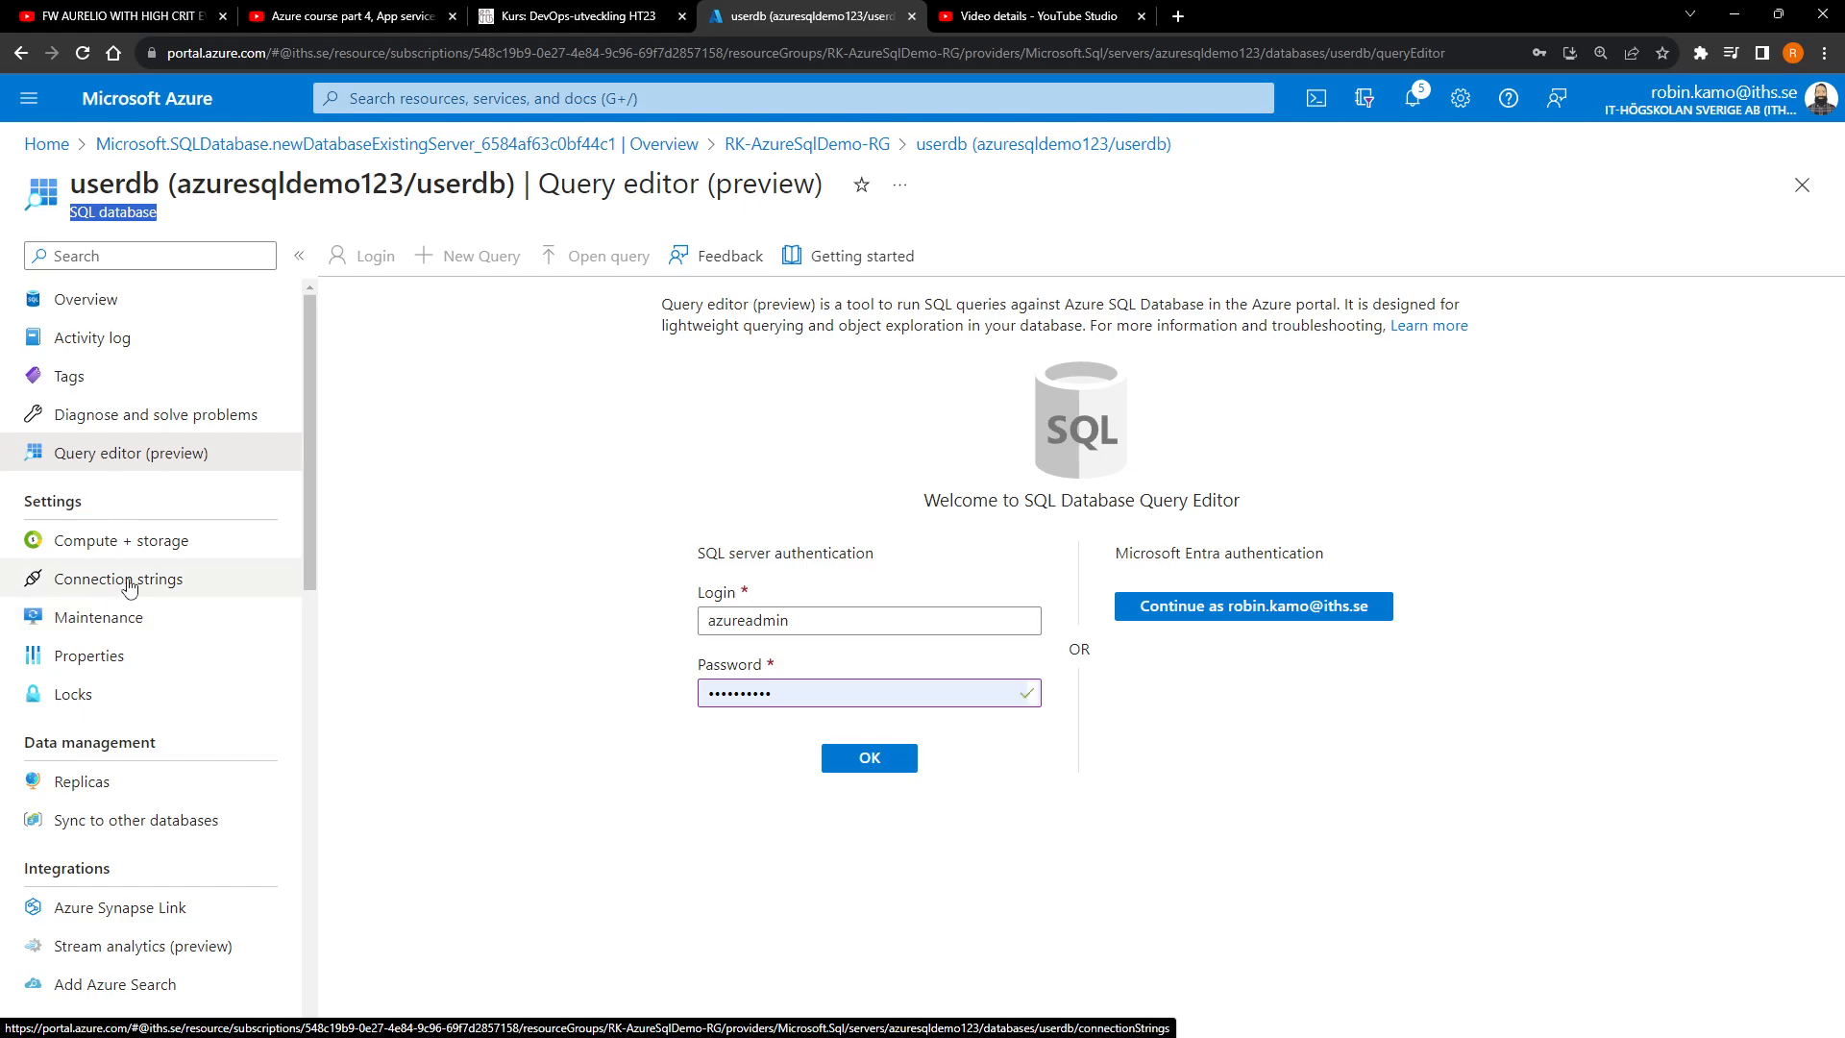
Fill in the Query editor login with the server admin name copied from the notes.
left_click_drag(813, 624, 585, 595)
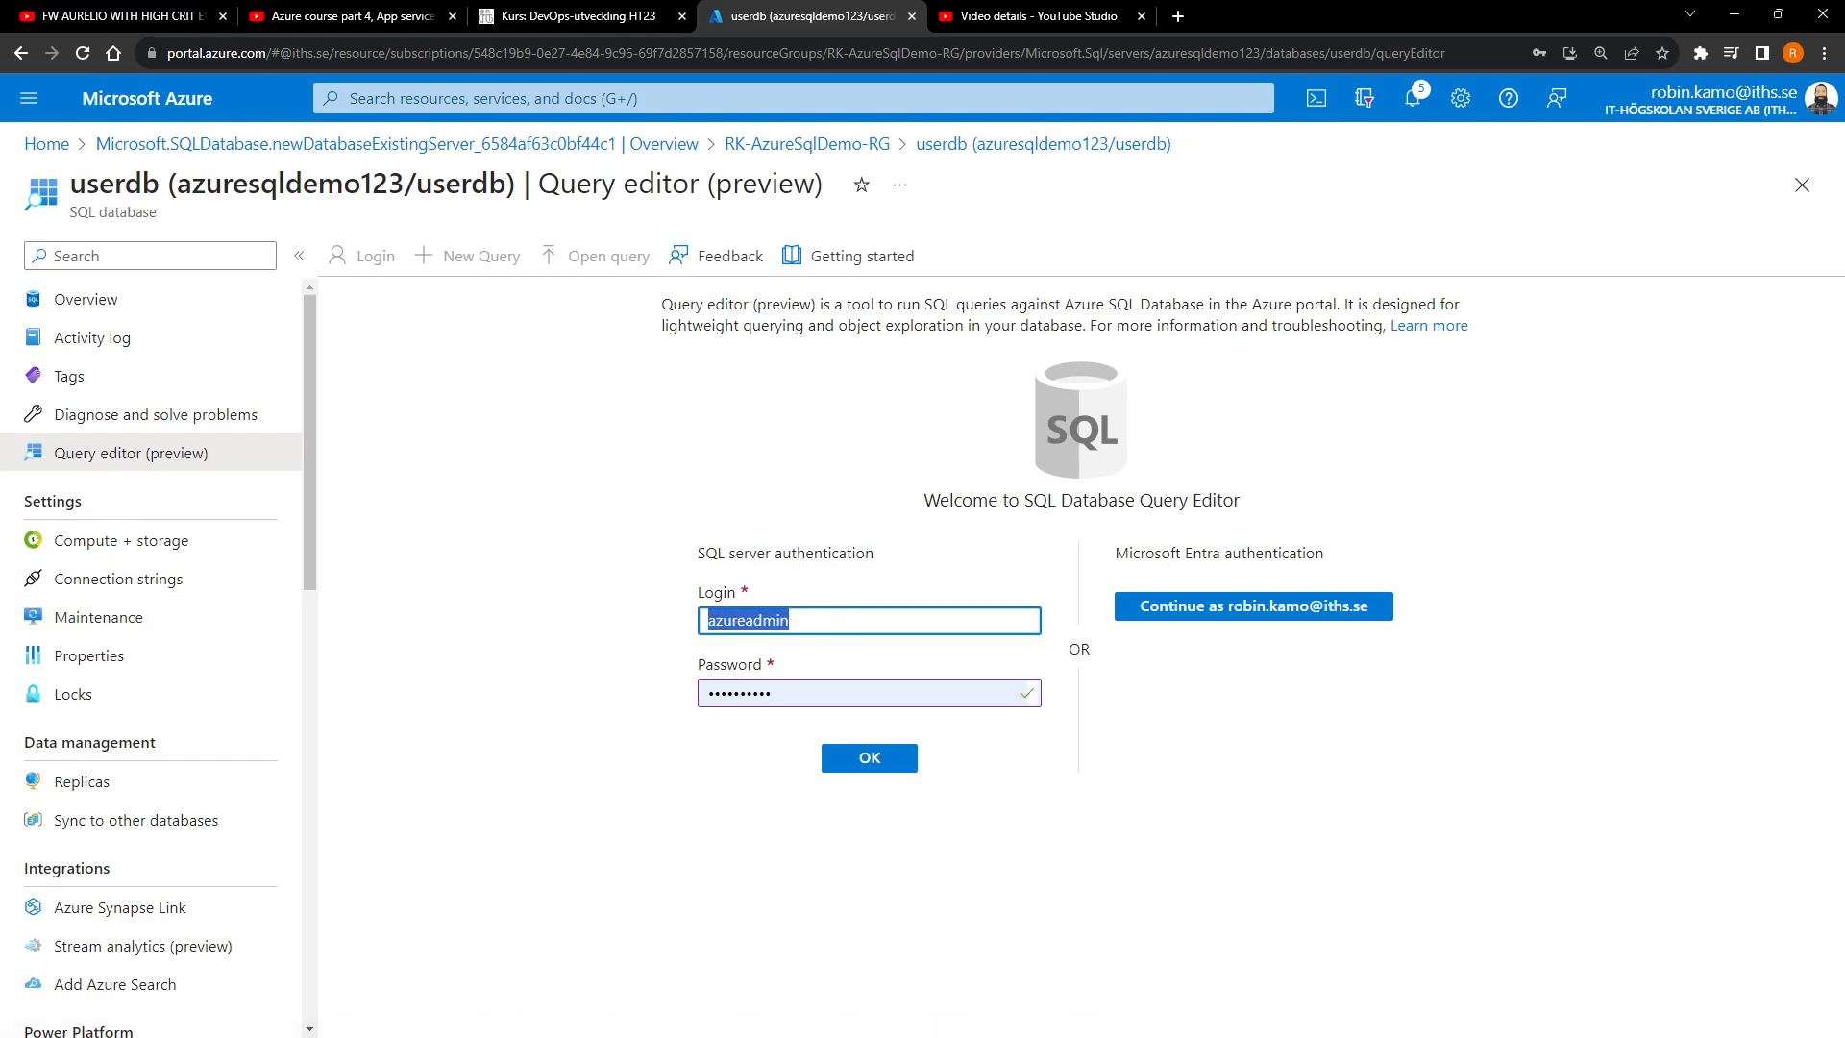
key("alt+Tab")
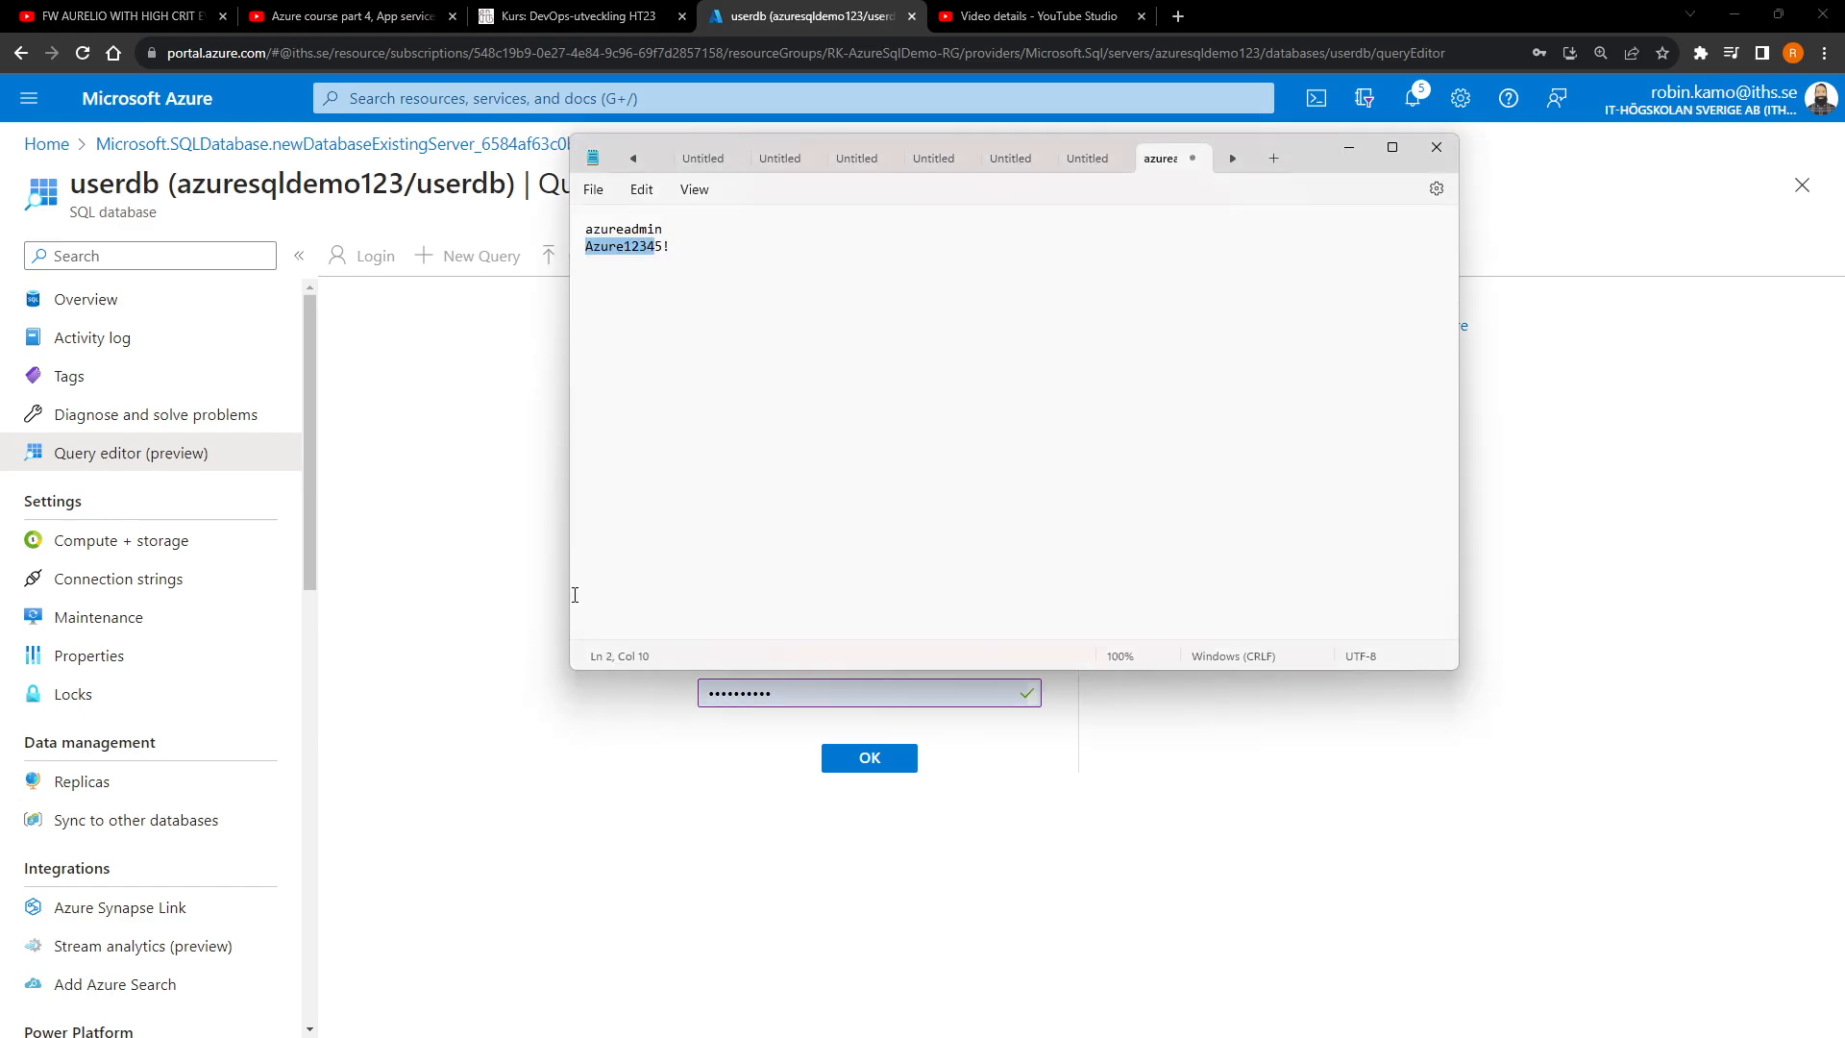
triple_click(714, 235)
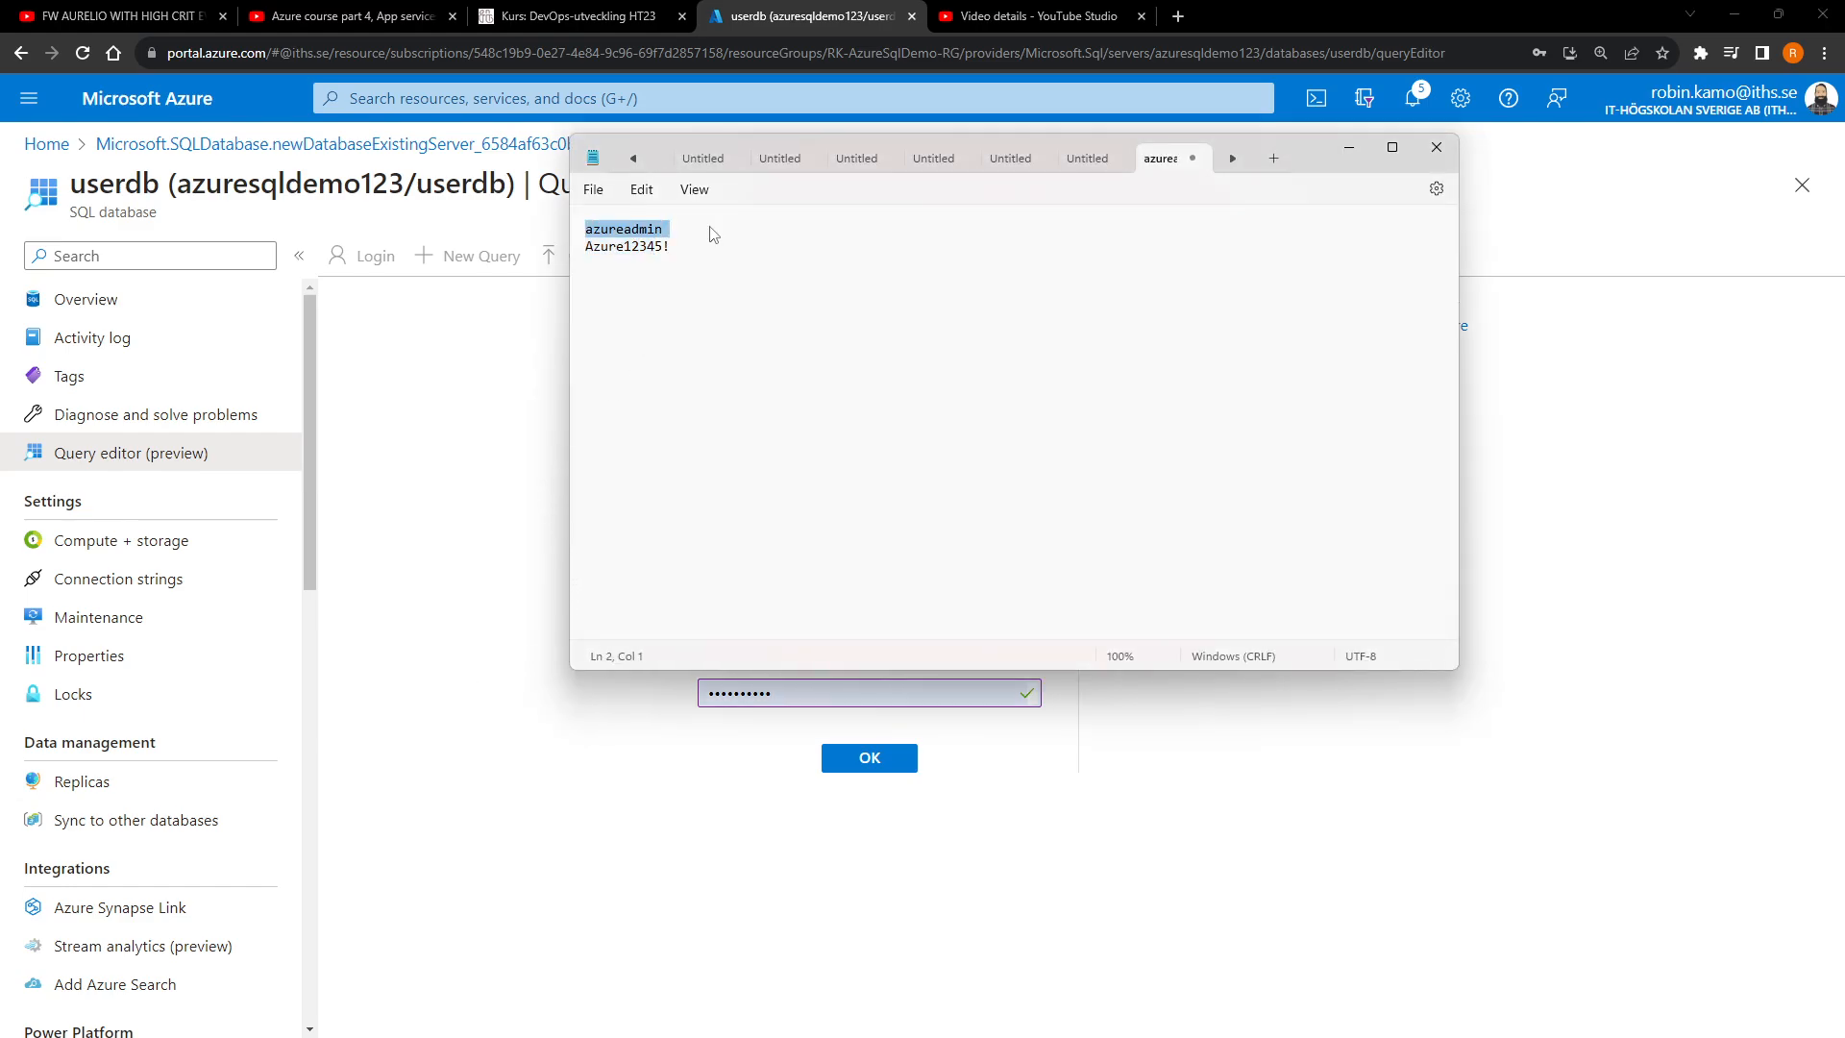
key("ctrl+c")
key("alt+Tab")
key("ctrl+v")
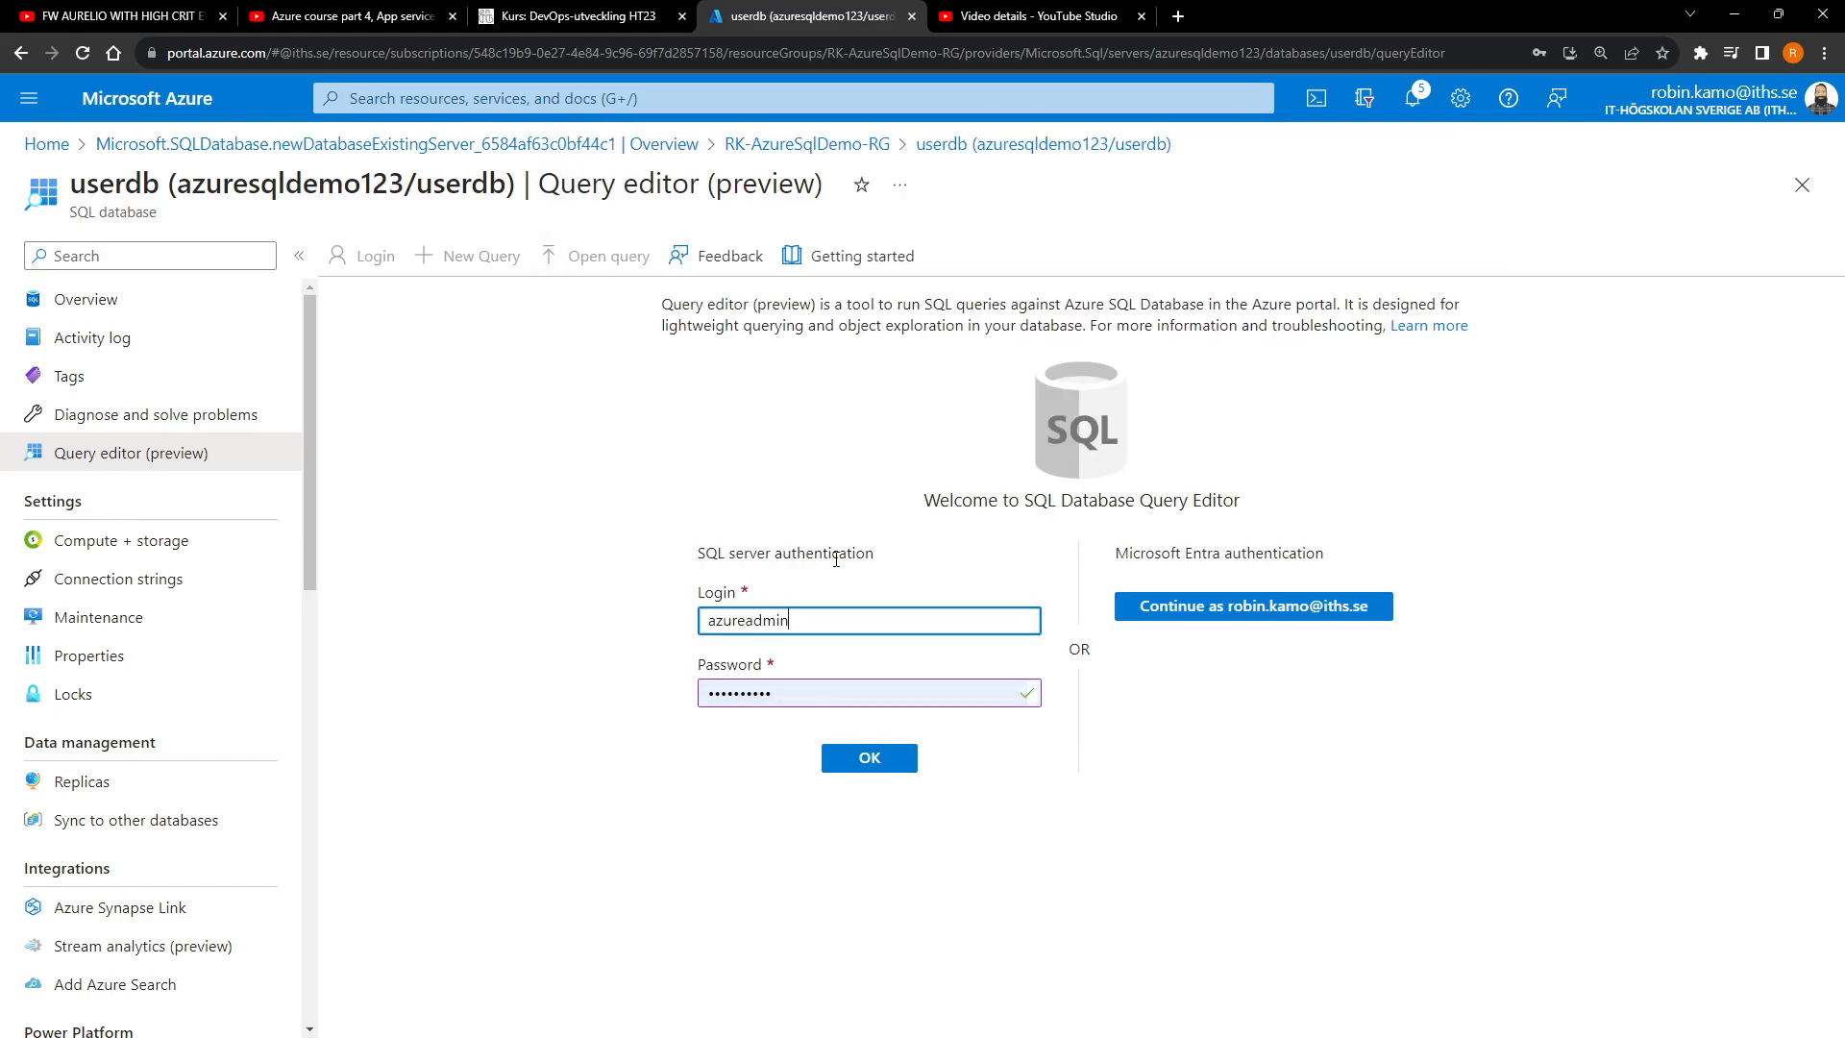
Enter the admin password and try to sign in to the Query editor.
key("ctrl+a")
key("End")
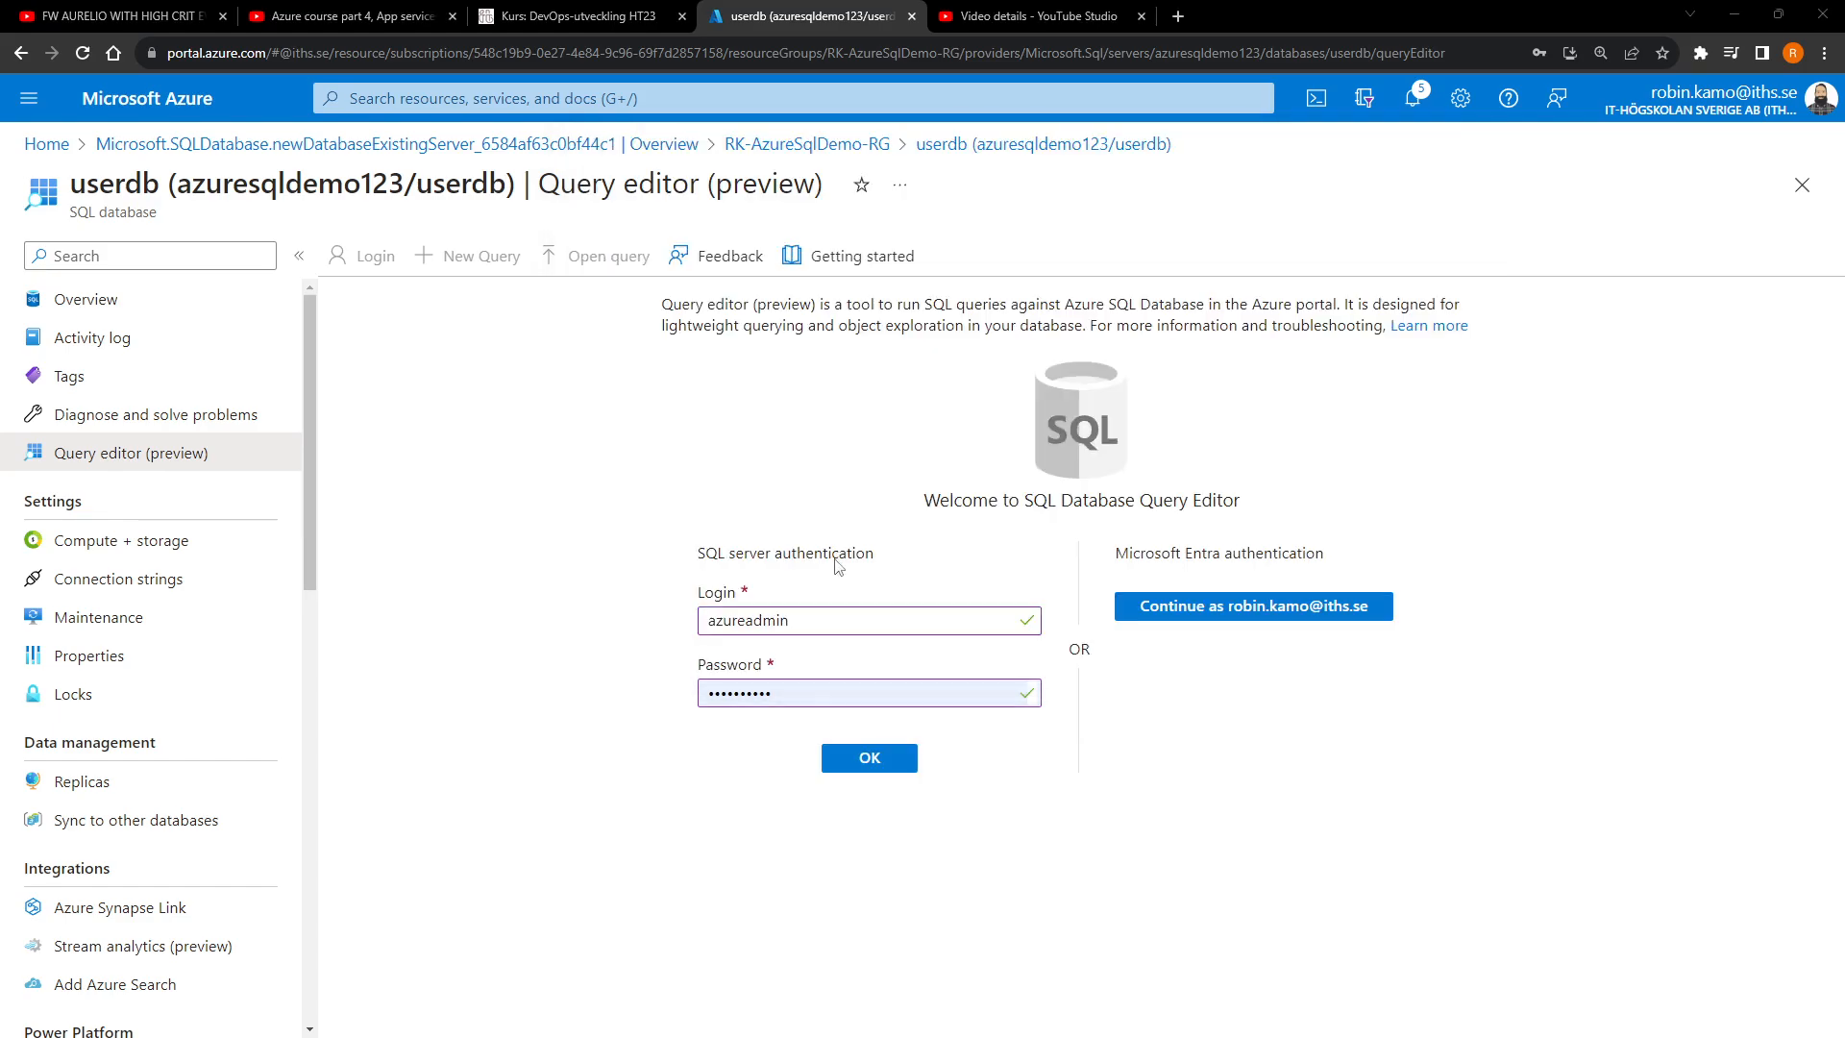
key("alt+Tab")
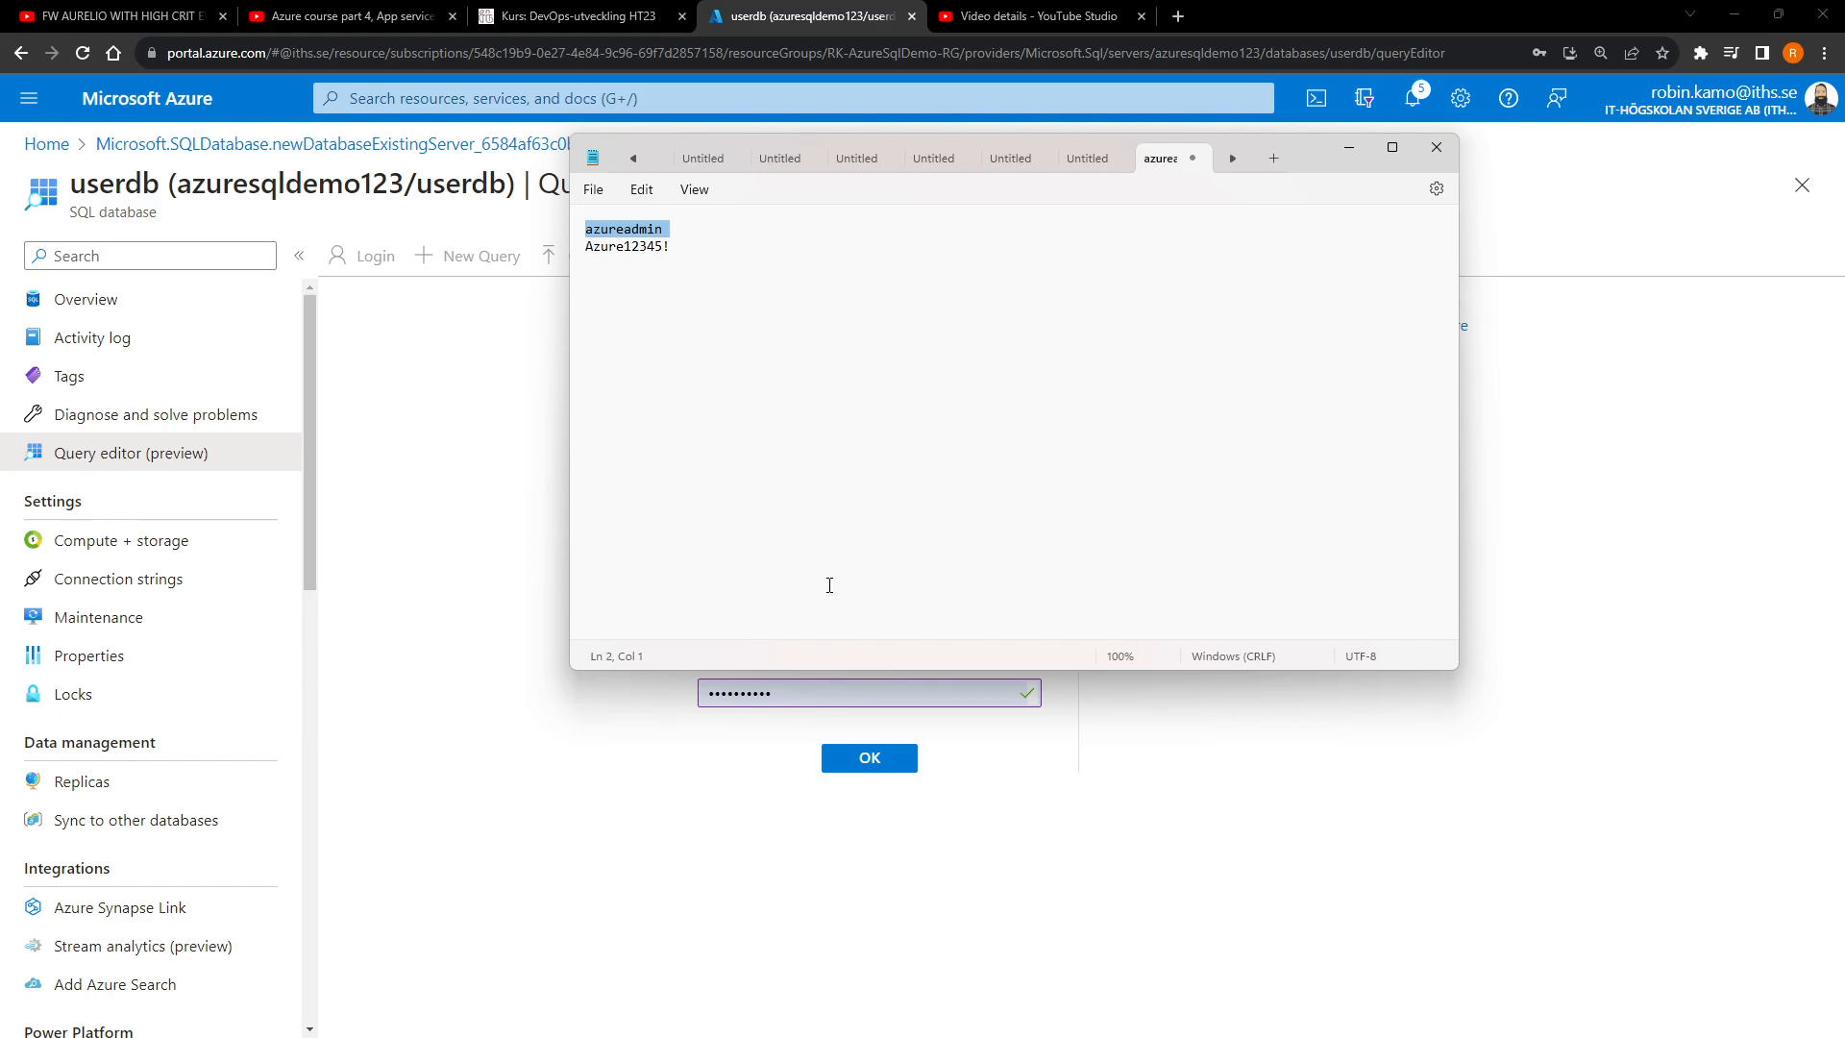
key("alt+Tab")
key("ctrl+a")
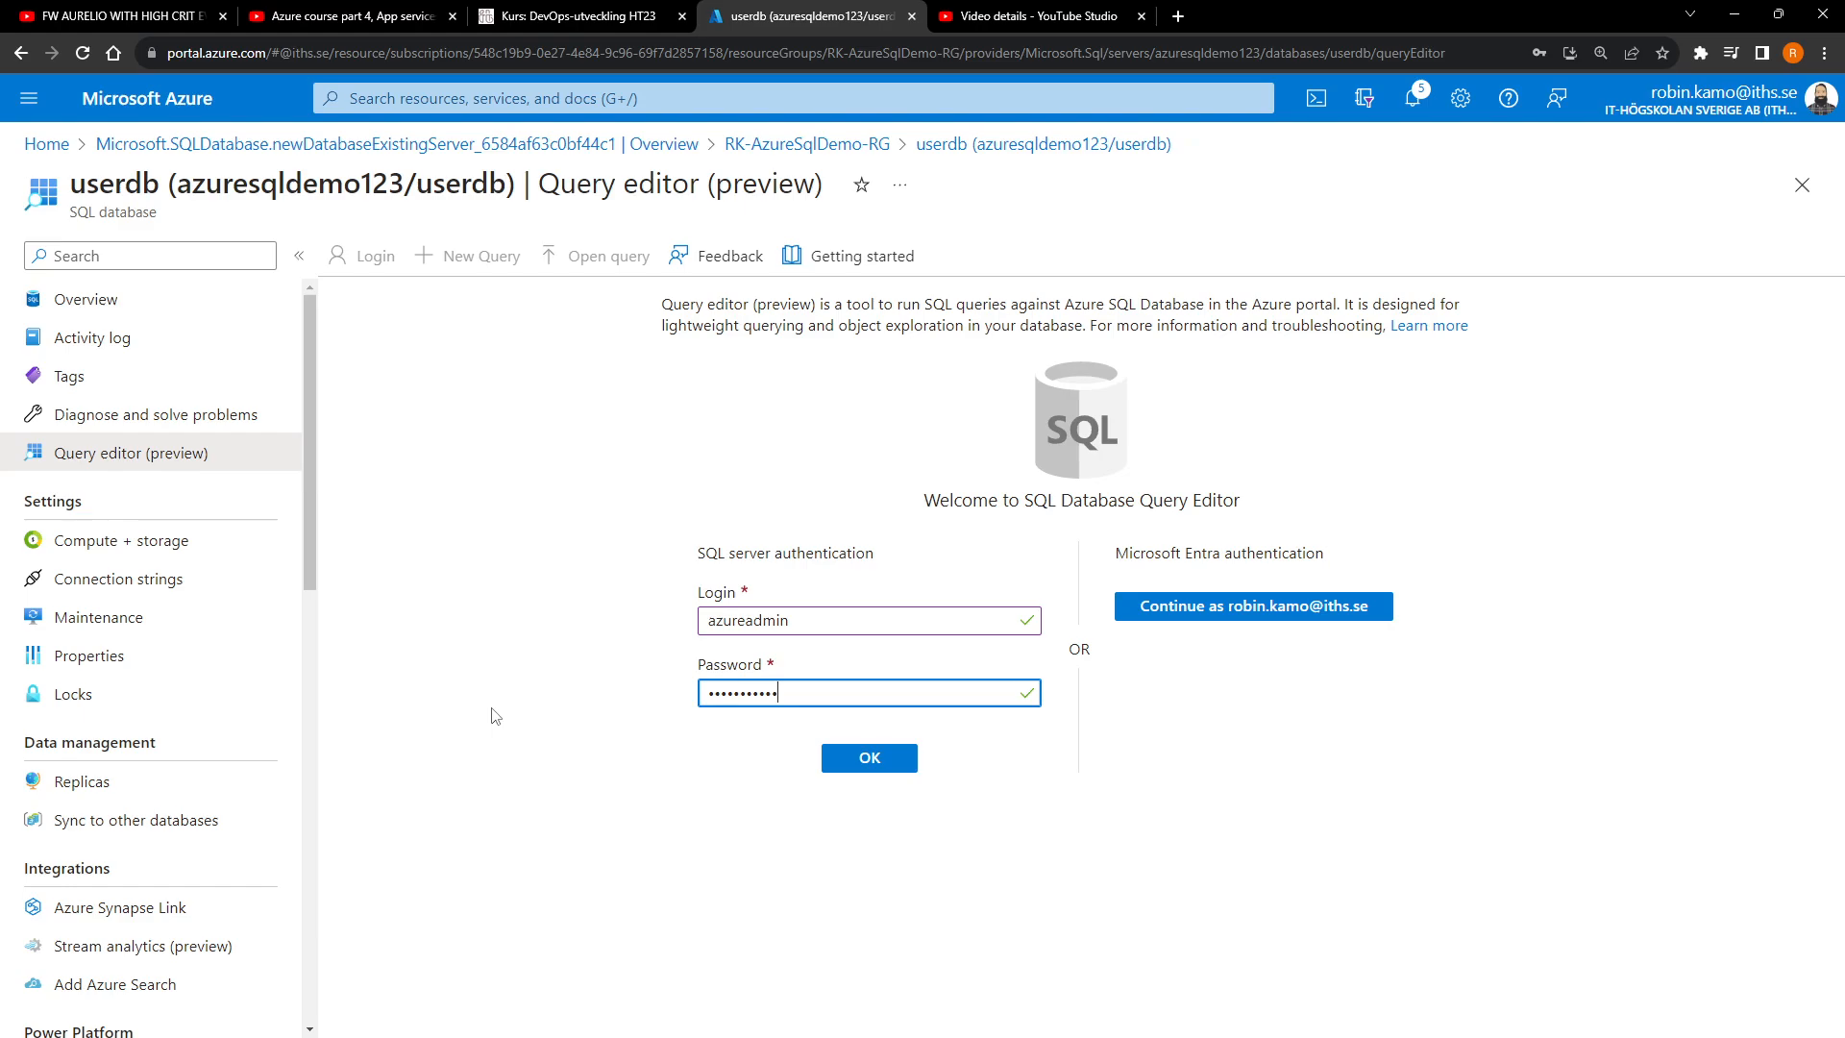
left_click(867, 759)
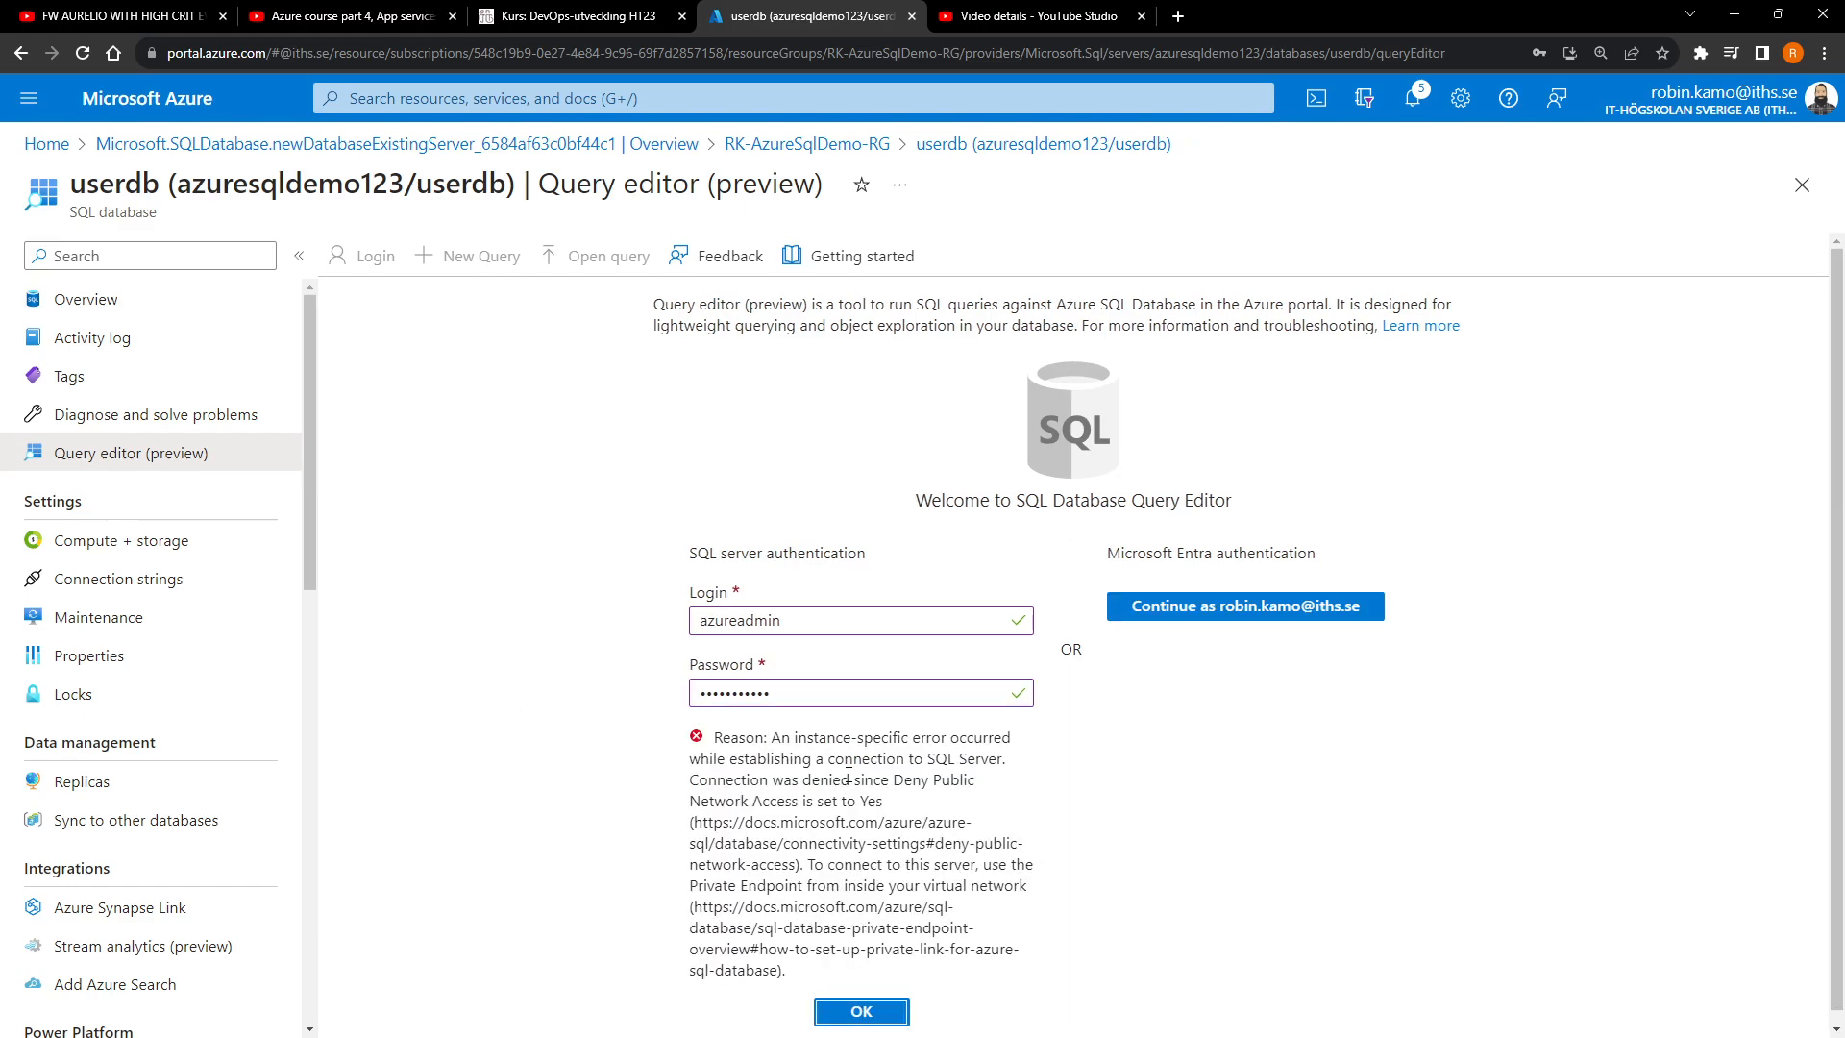
scroll(850, 774, "down", 1)
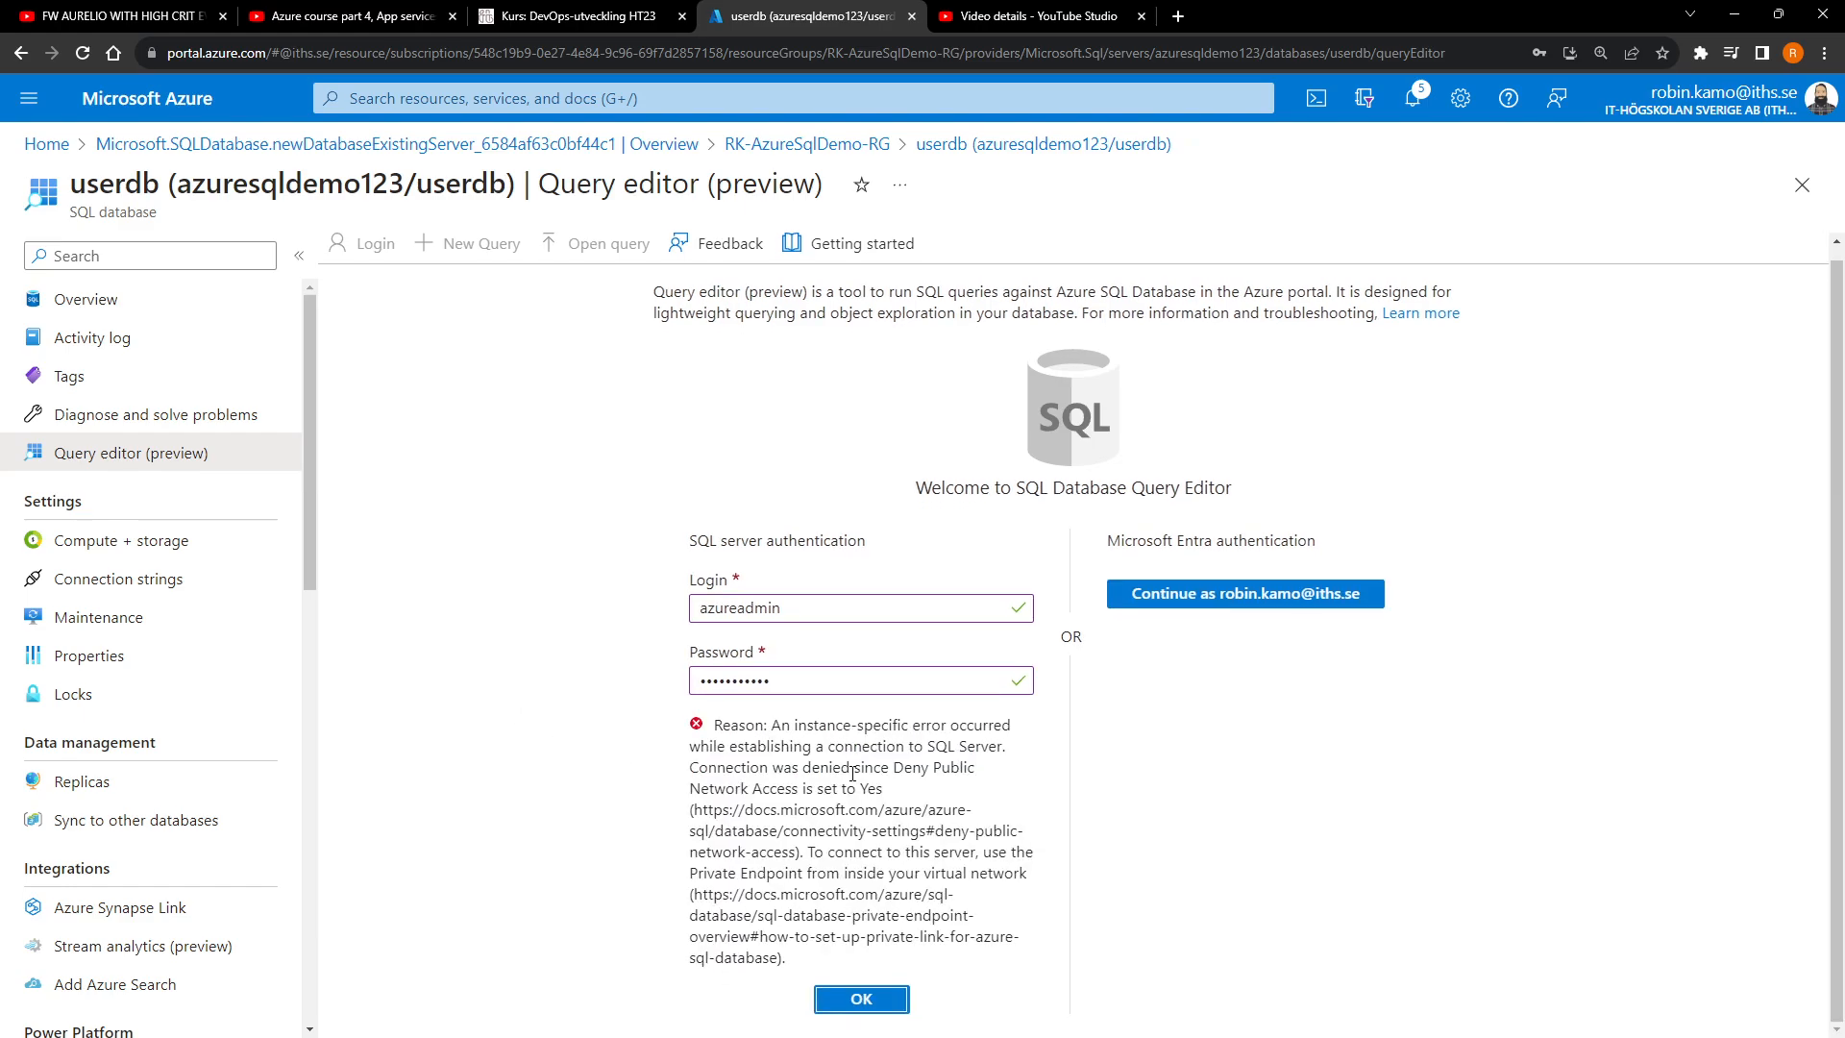
Read through the connection error message shown under the Query editor login form.
left_click(713, 726)
left_click_drag(772, 725, 970, 755)
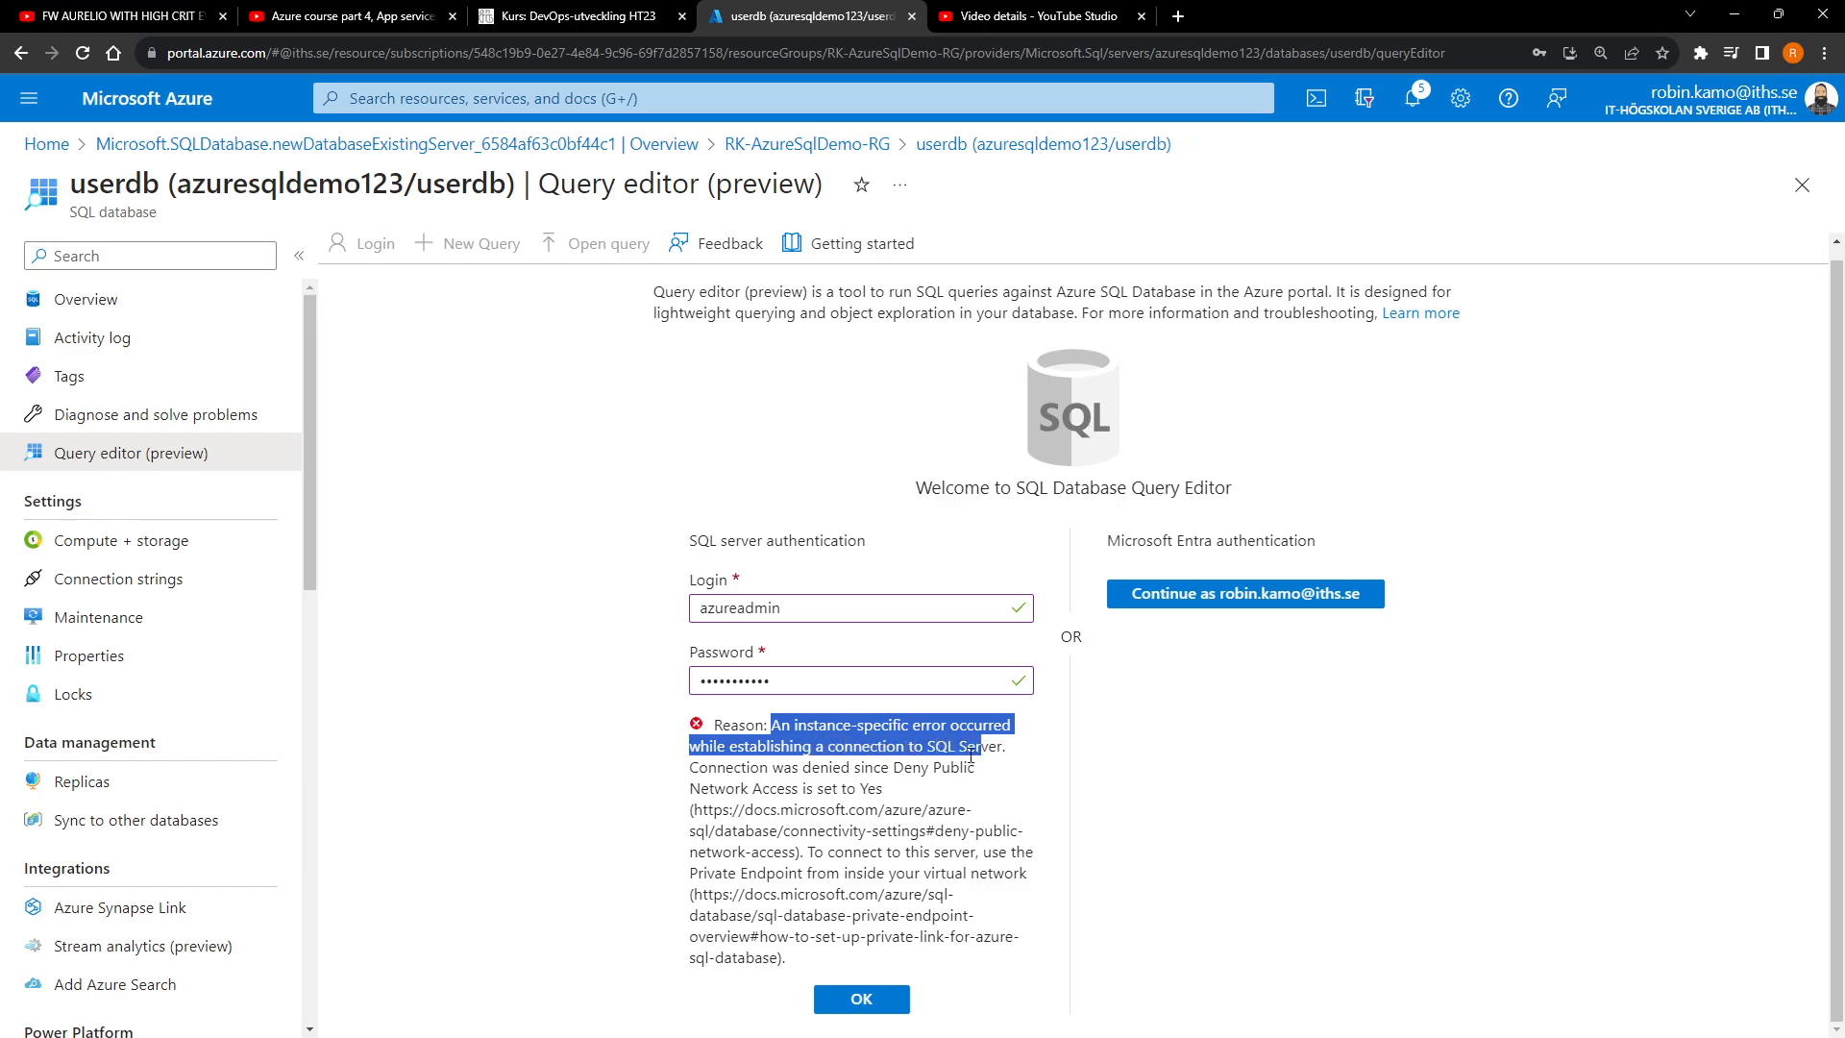
left_click_drag(719, 771, 874, 894)
left_click(949, 766)
left_click(889, 790)
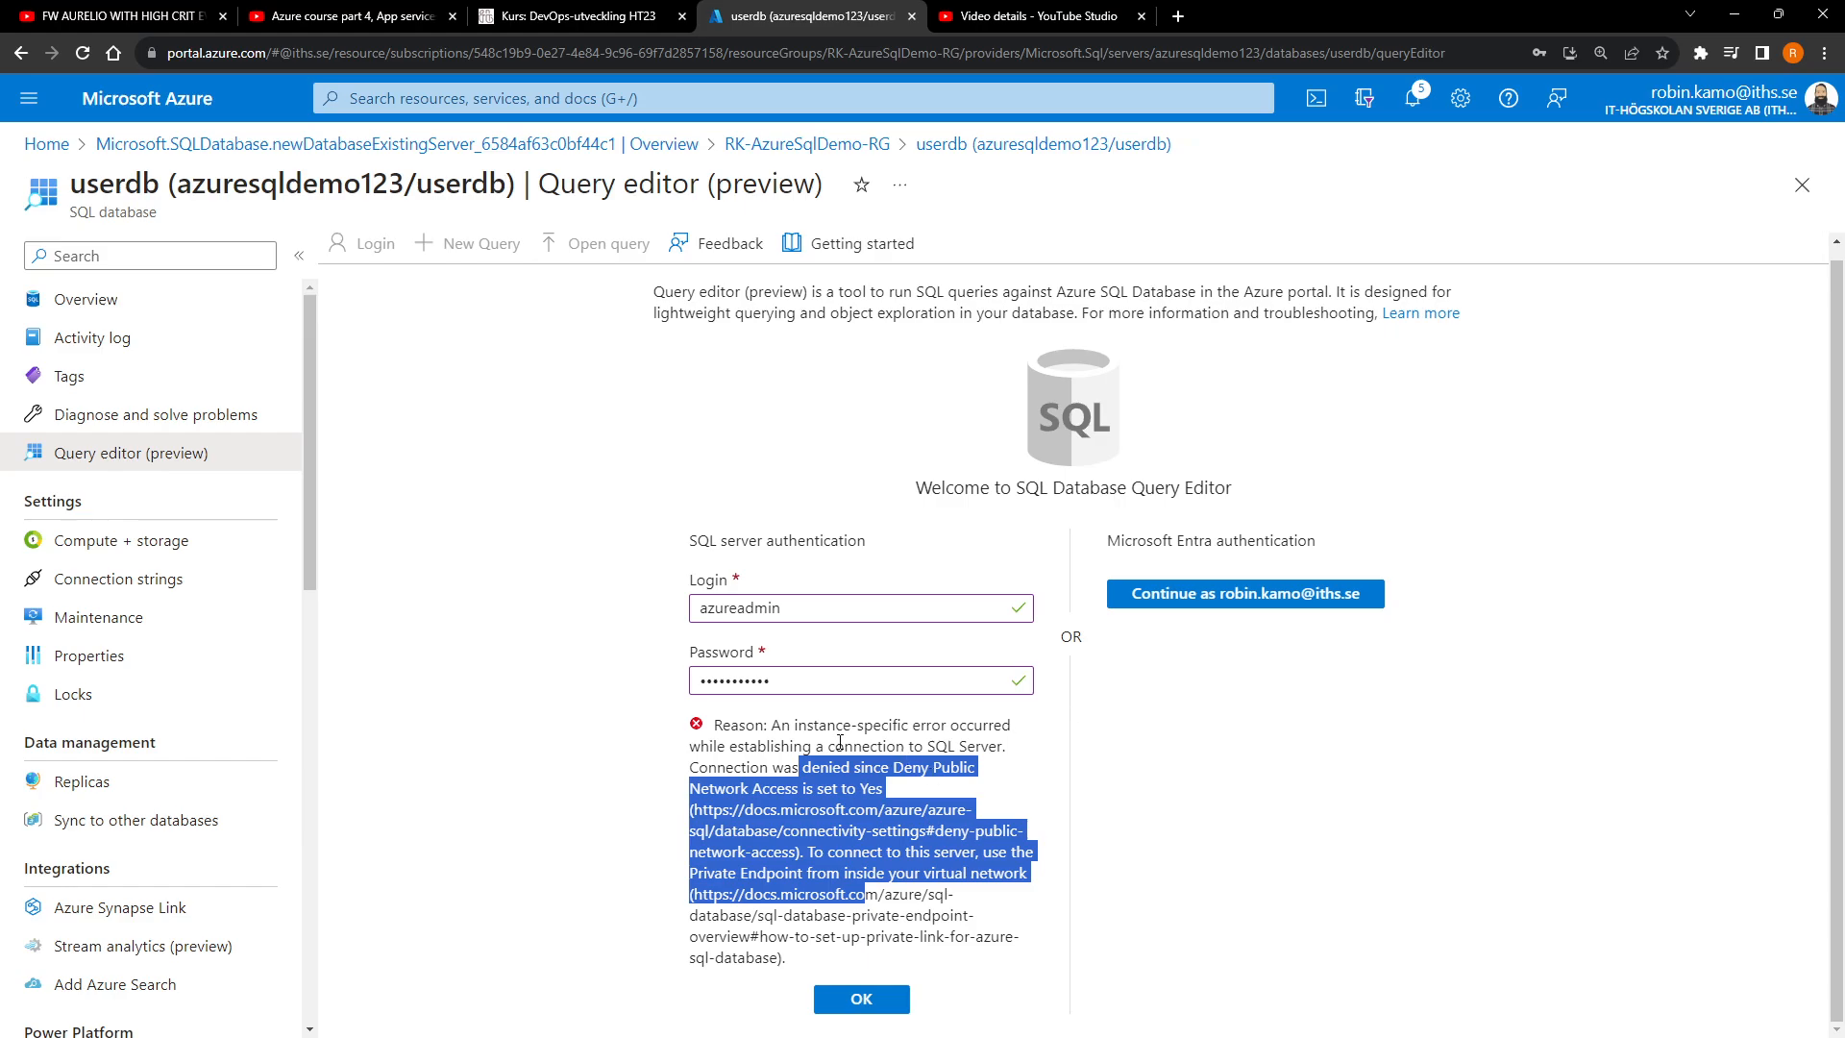
scroll(261, 630, "down", 2)
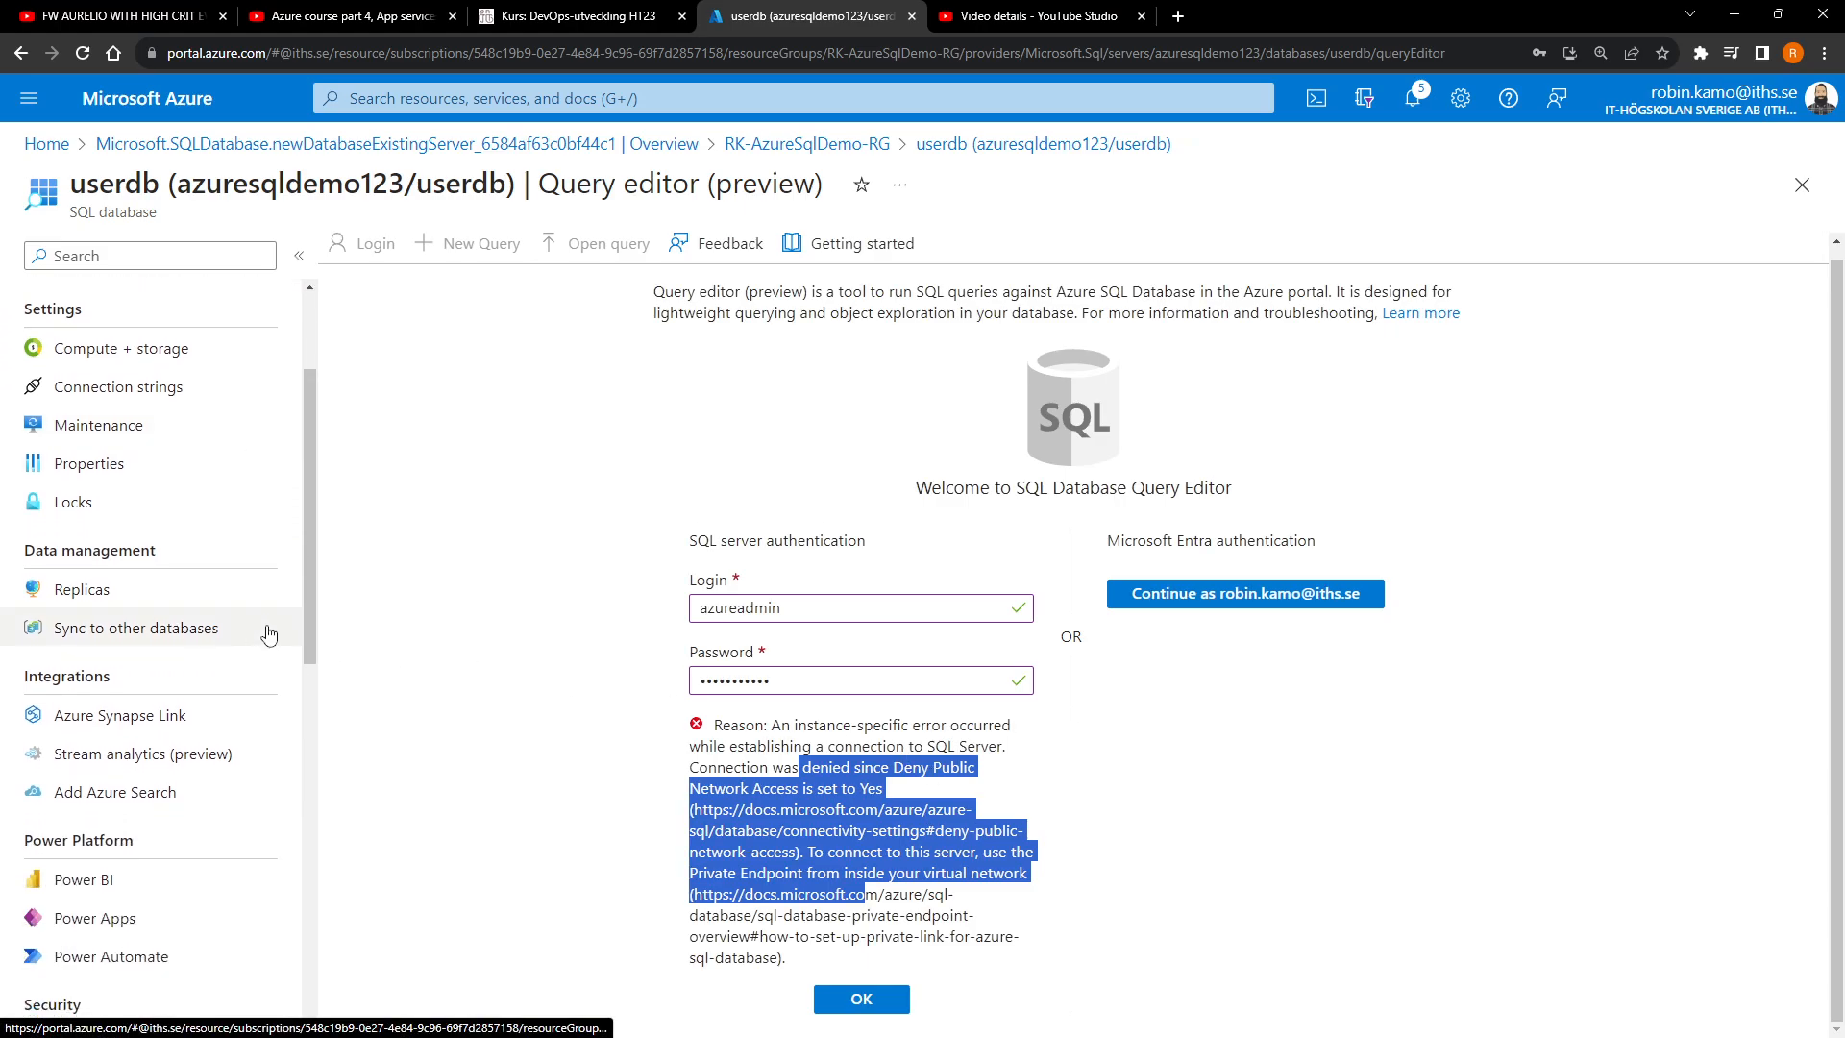
scroll(269, 636, "up", 2)
scroll(788, 716, "up", 1)
left_click_drag(838, 736, 910, 925)
left_click(893, 886)
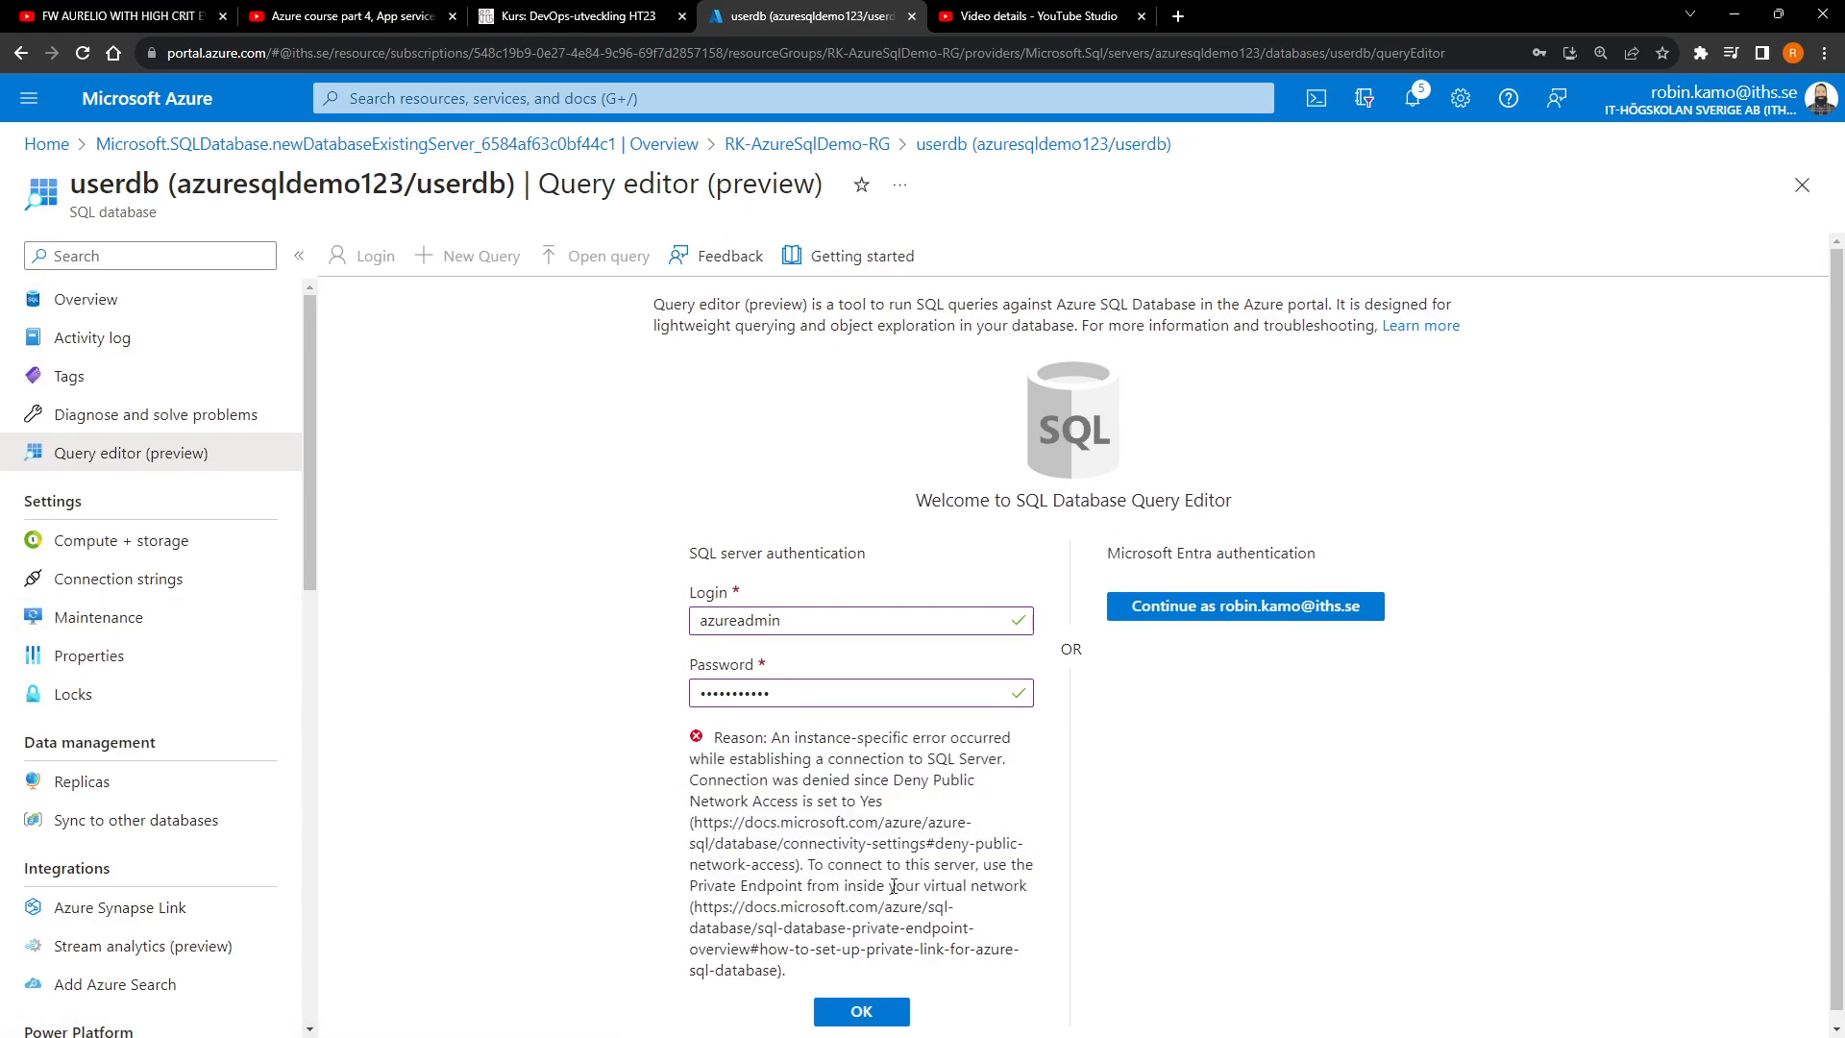
left_click_drag(819, 786, 891, 892)
left_click(892, 891)
left_click_drag(758, 779, 895, 886)
left_click(902, 887)
left_click(826, 622)
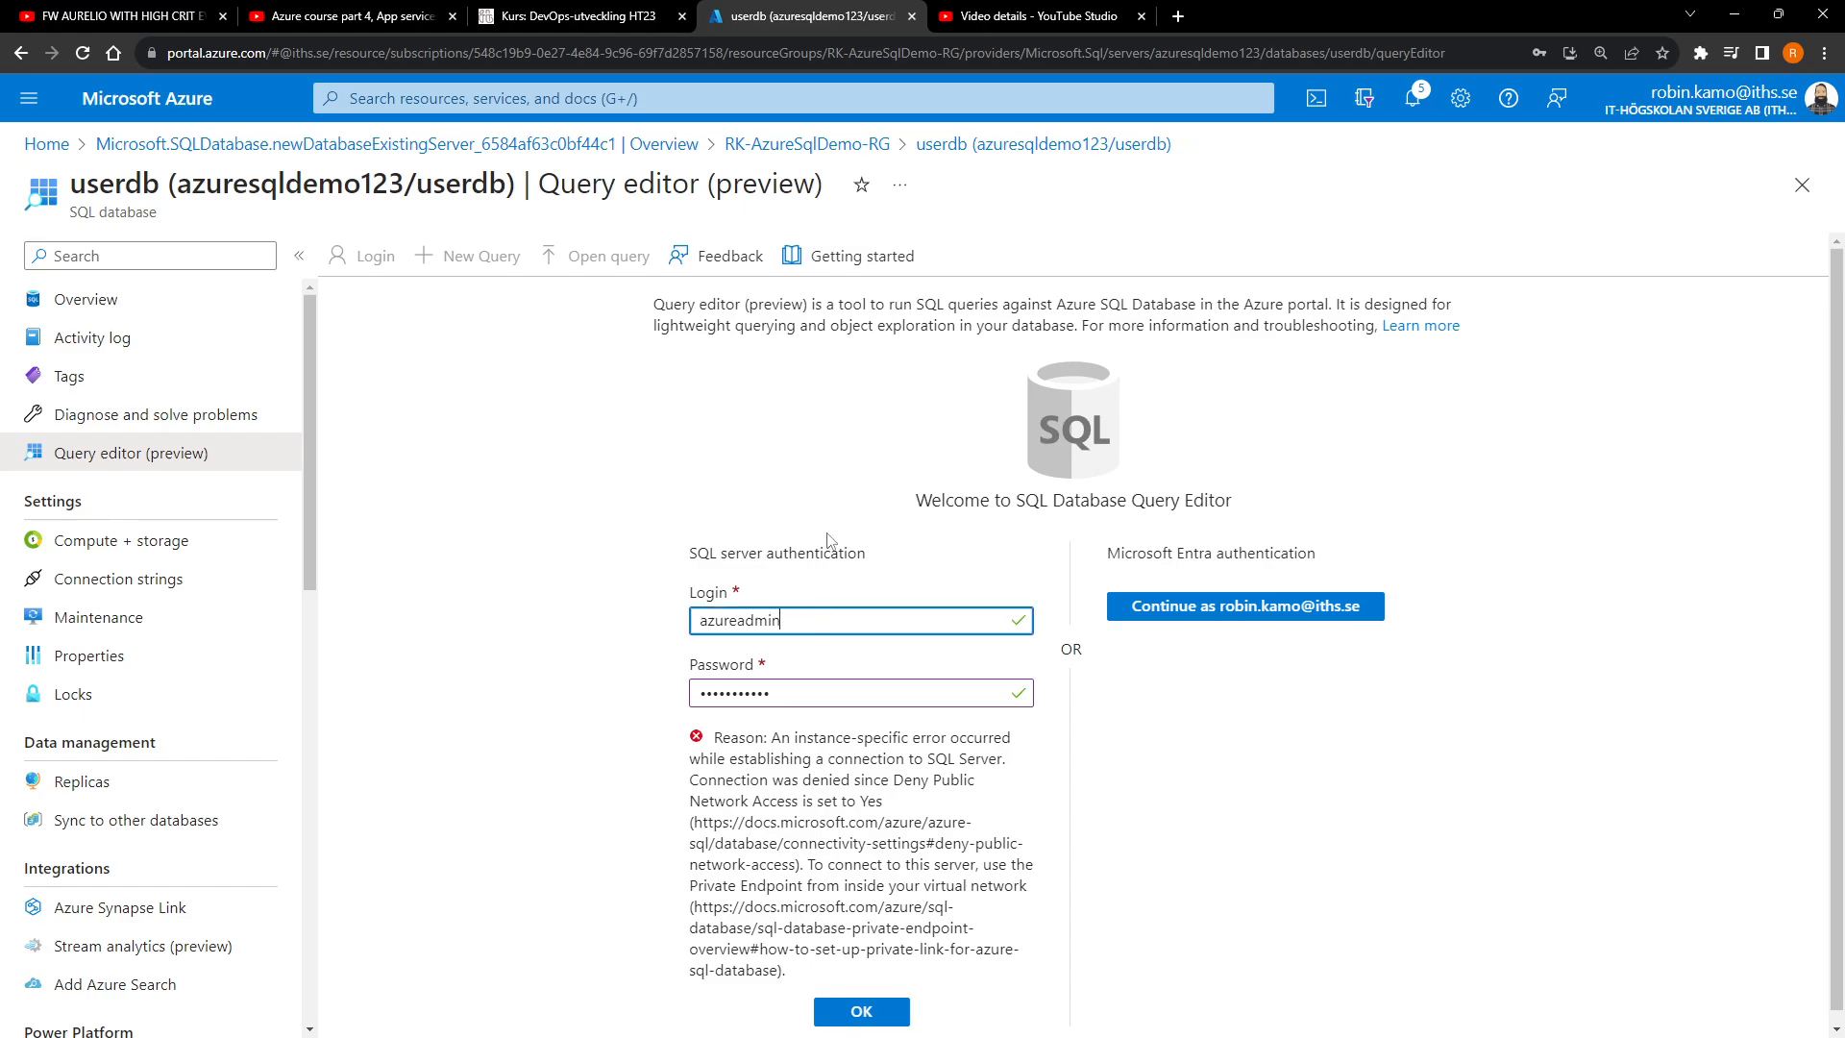
scroll(894, 847, "down", 1)
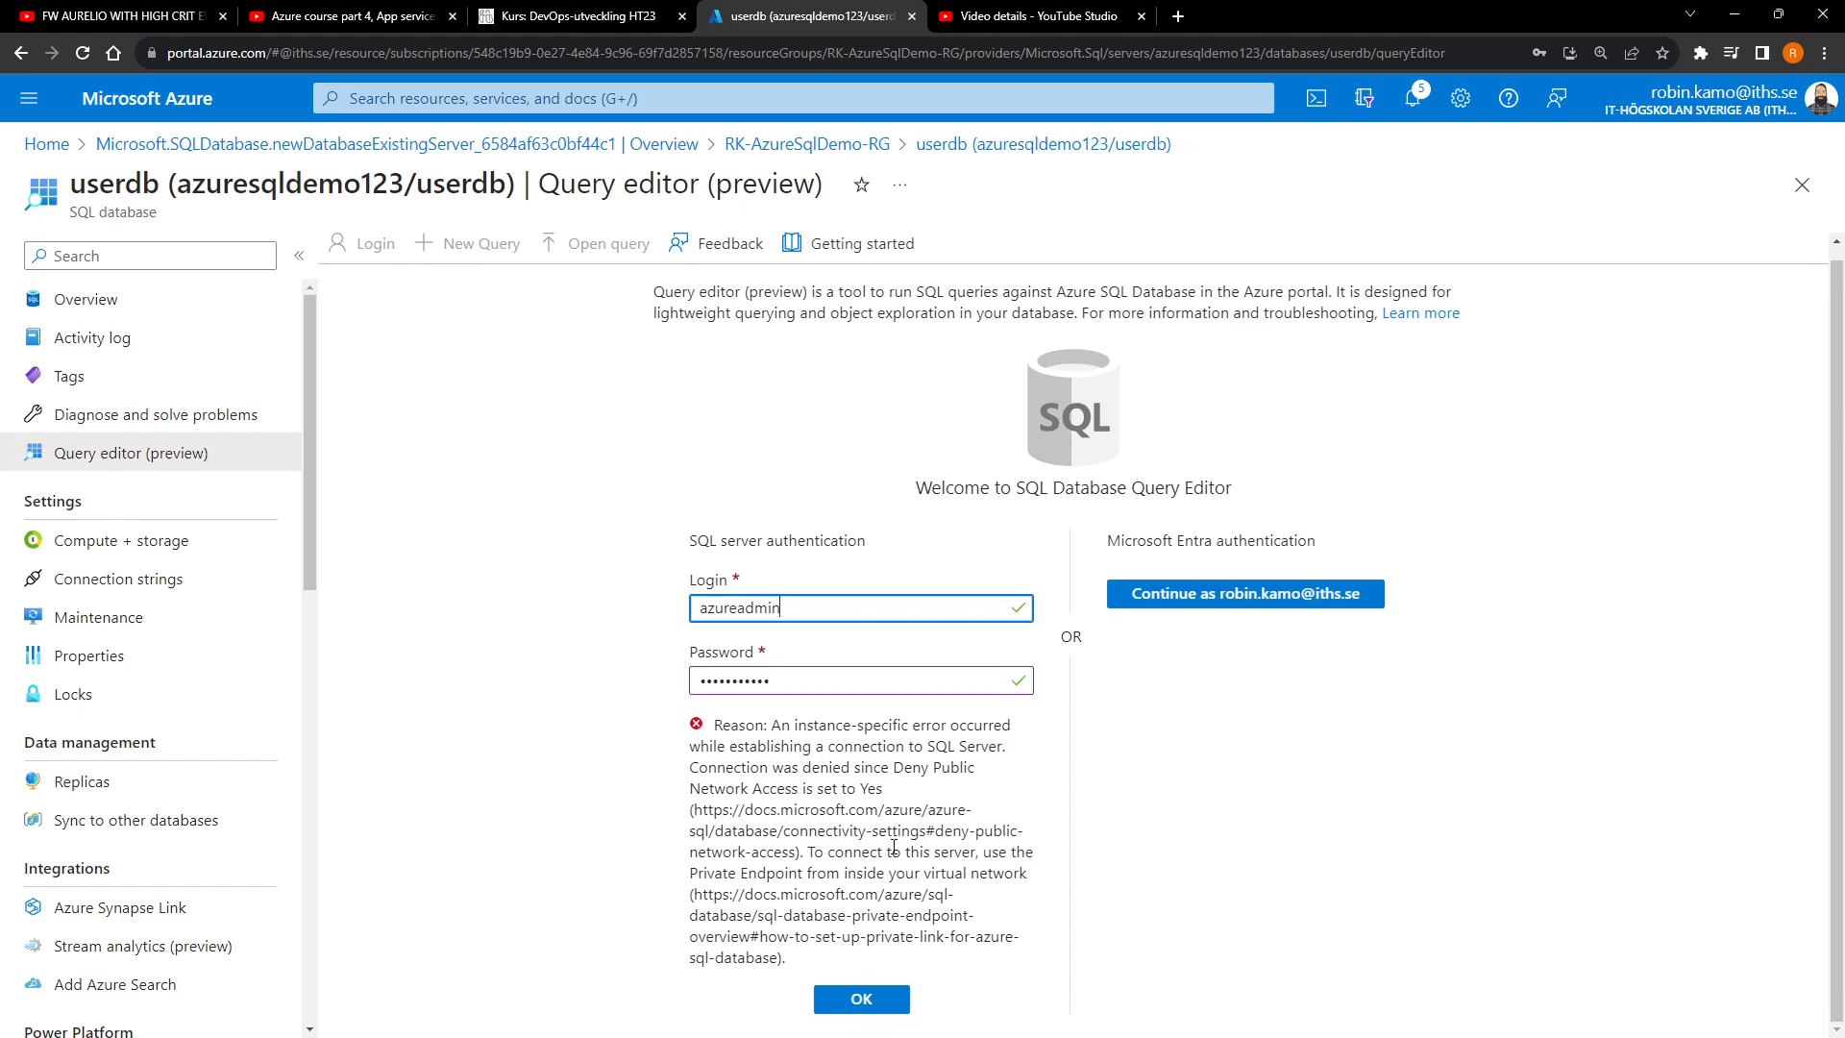
left_click_drag(817, 726, 842, 878)
left_click(845, 743)
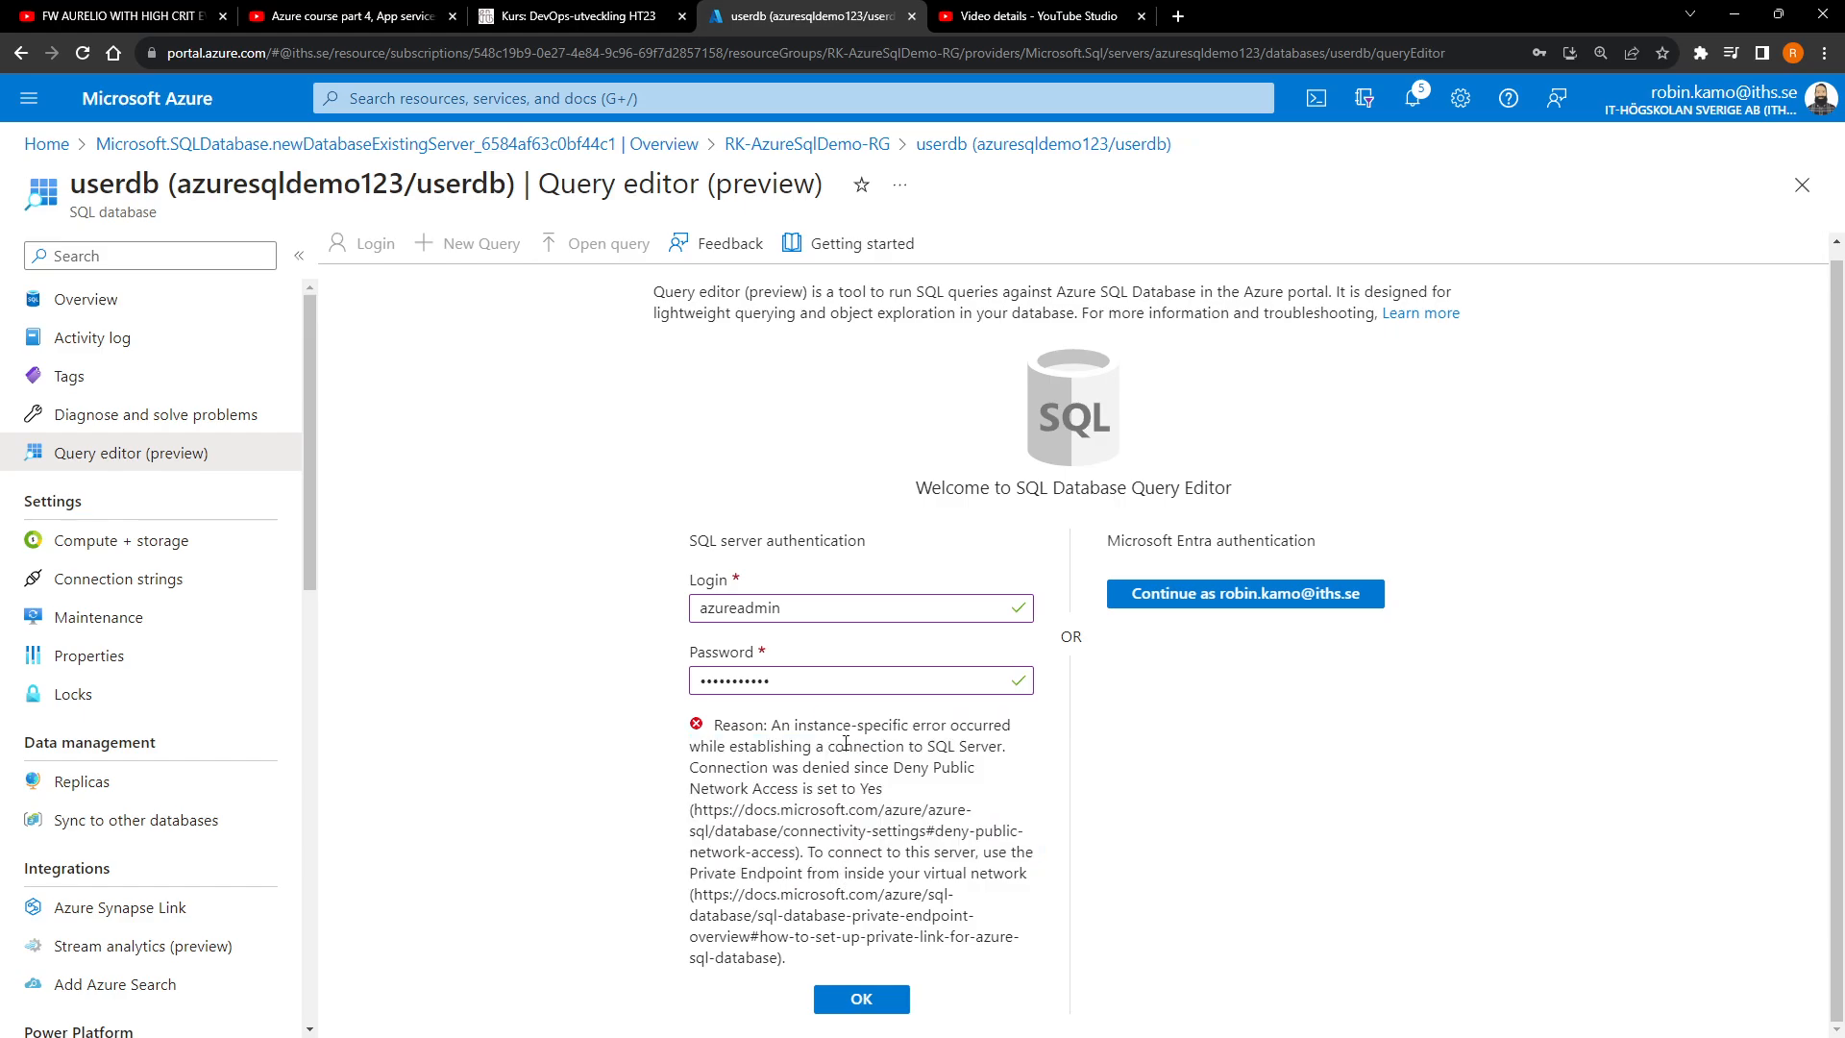
double_click(801, 598)
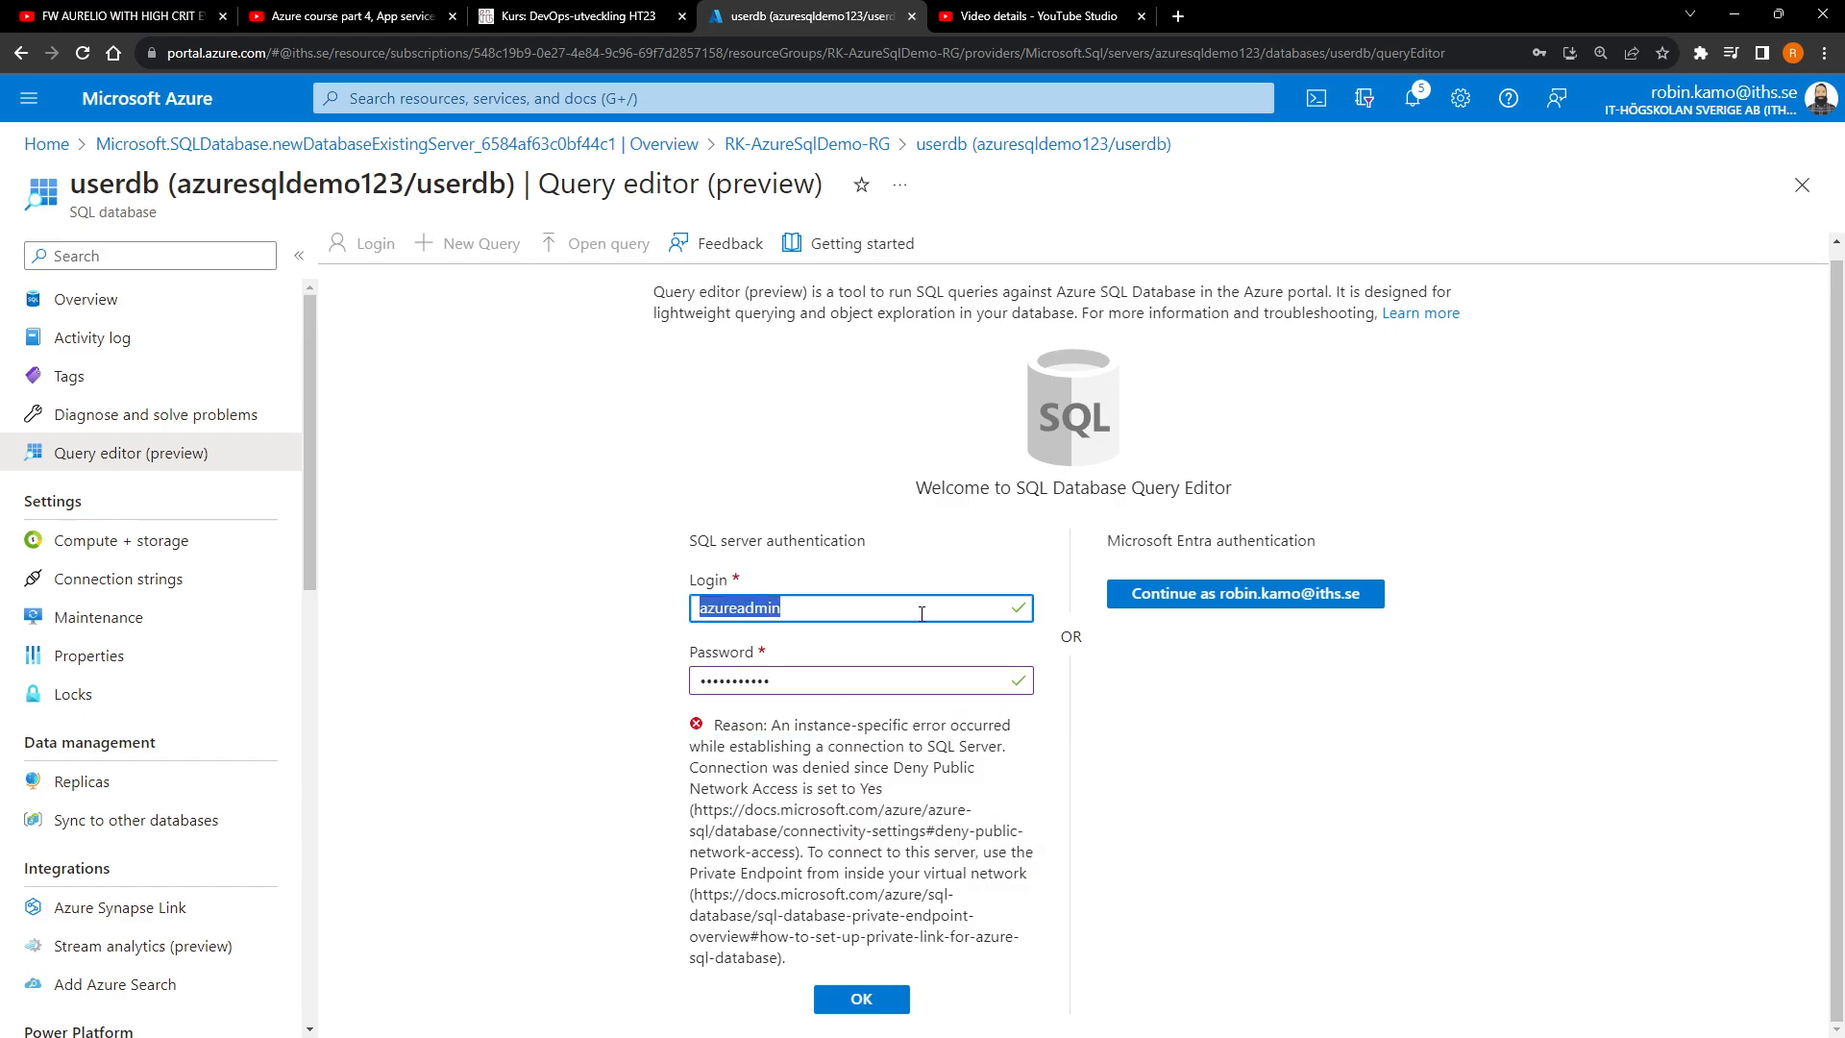
left_click(922, 613)
scroll(816, 577, "up", 1)
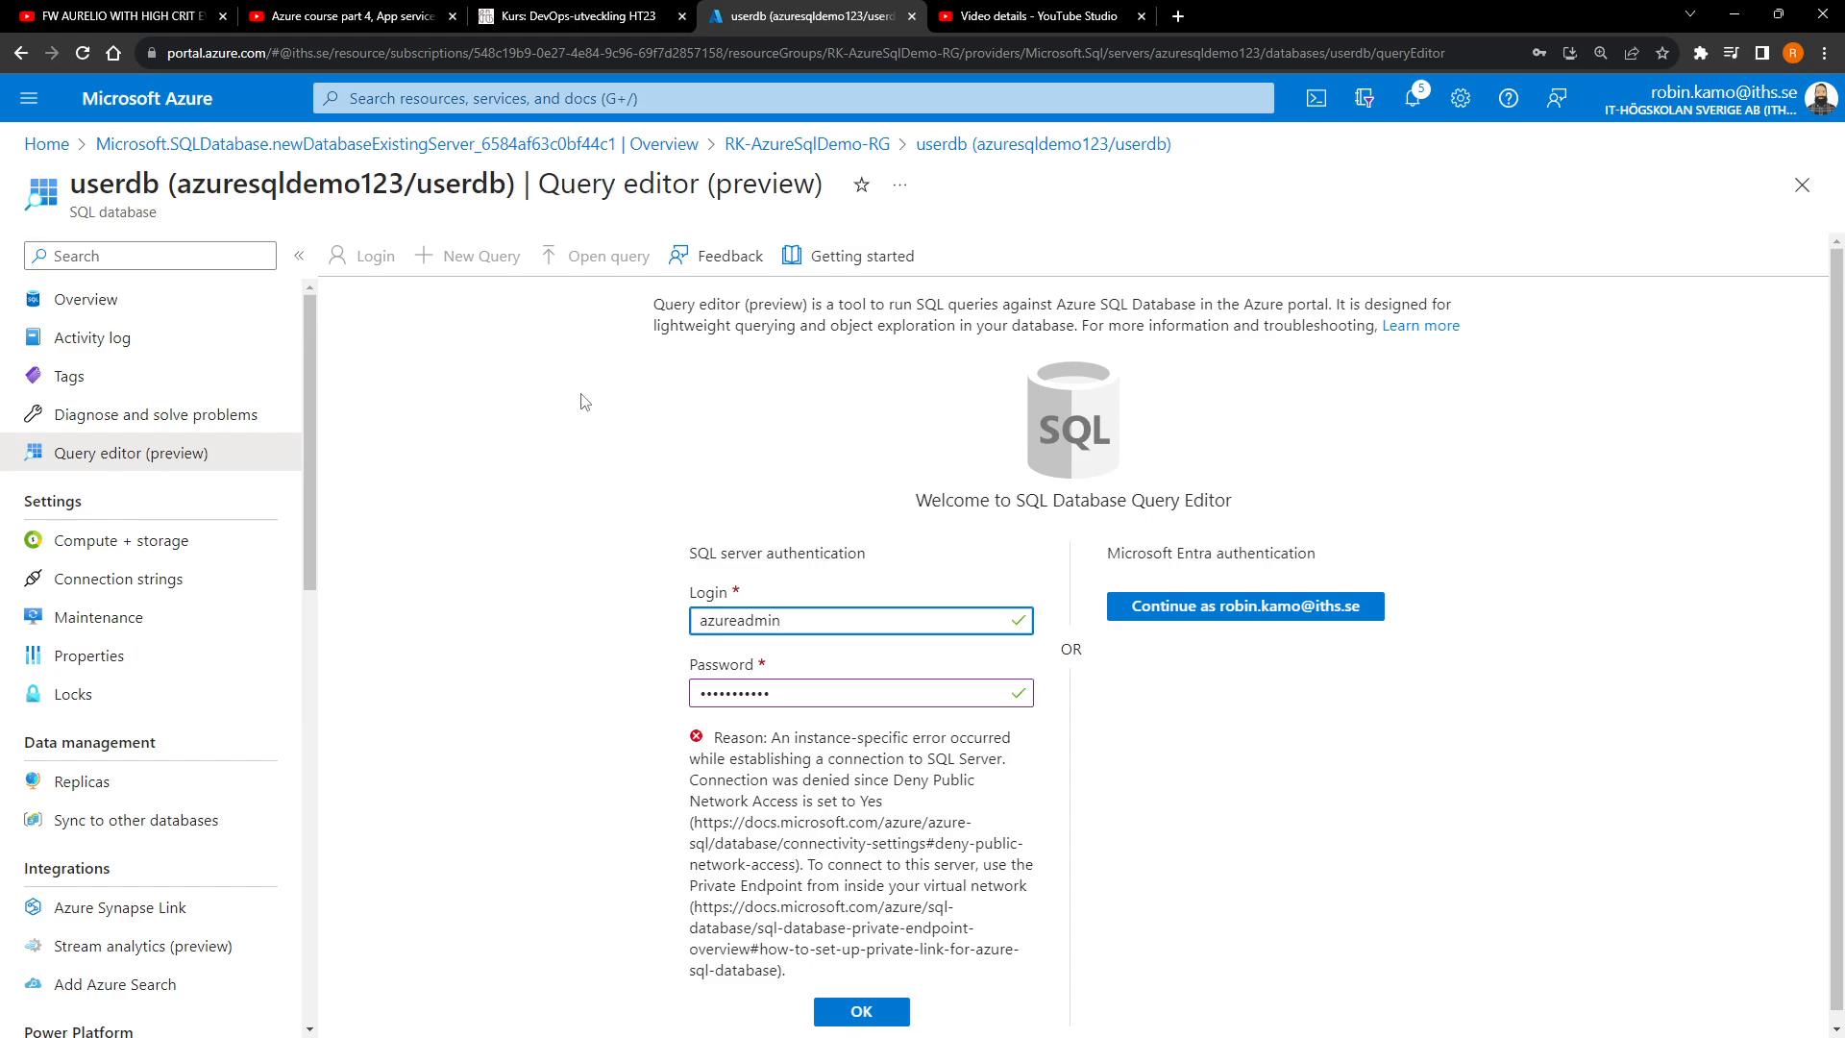
left_click_drag(77, 211, 170, 253)
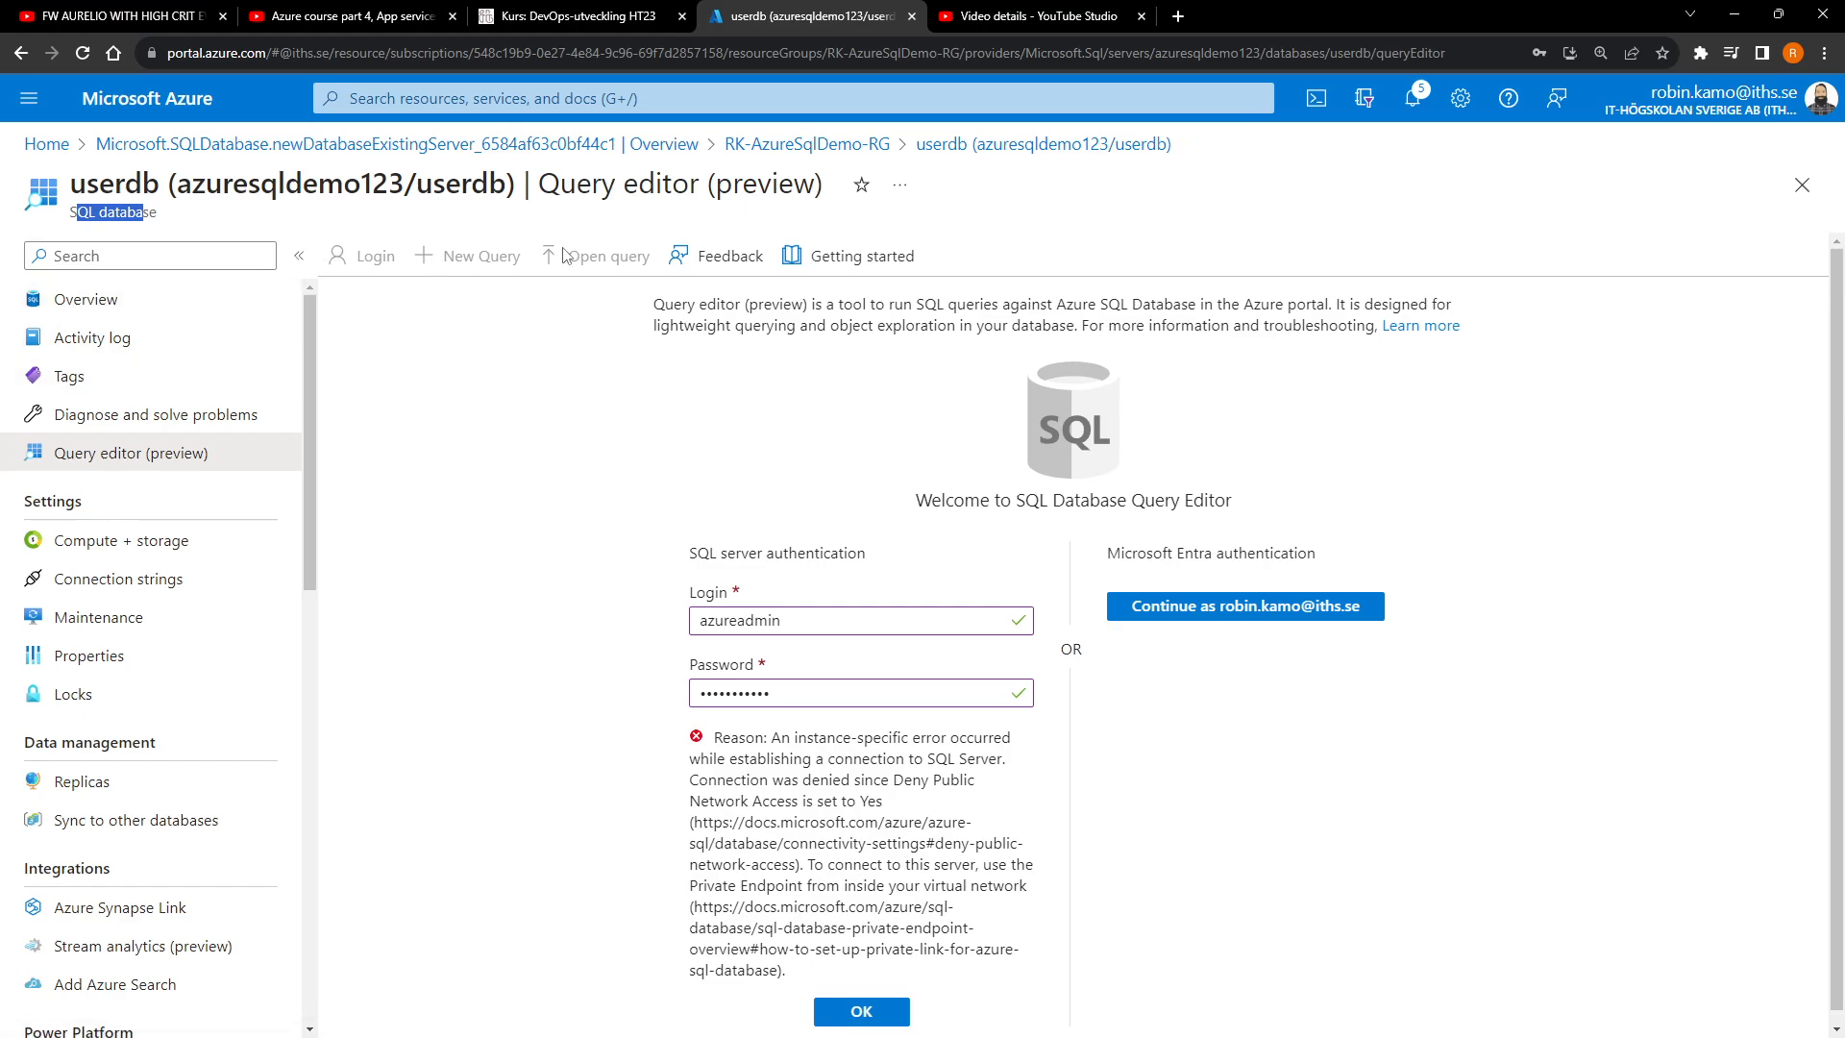
Return to the RK-AzureSqlDemo-RG resource group and open the azuresqldemo123 SQL server.
right_click(831, 146)
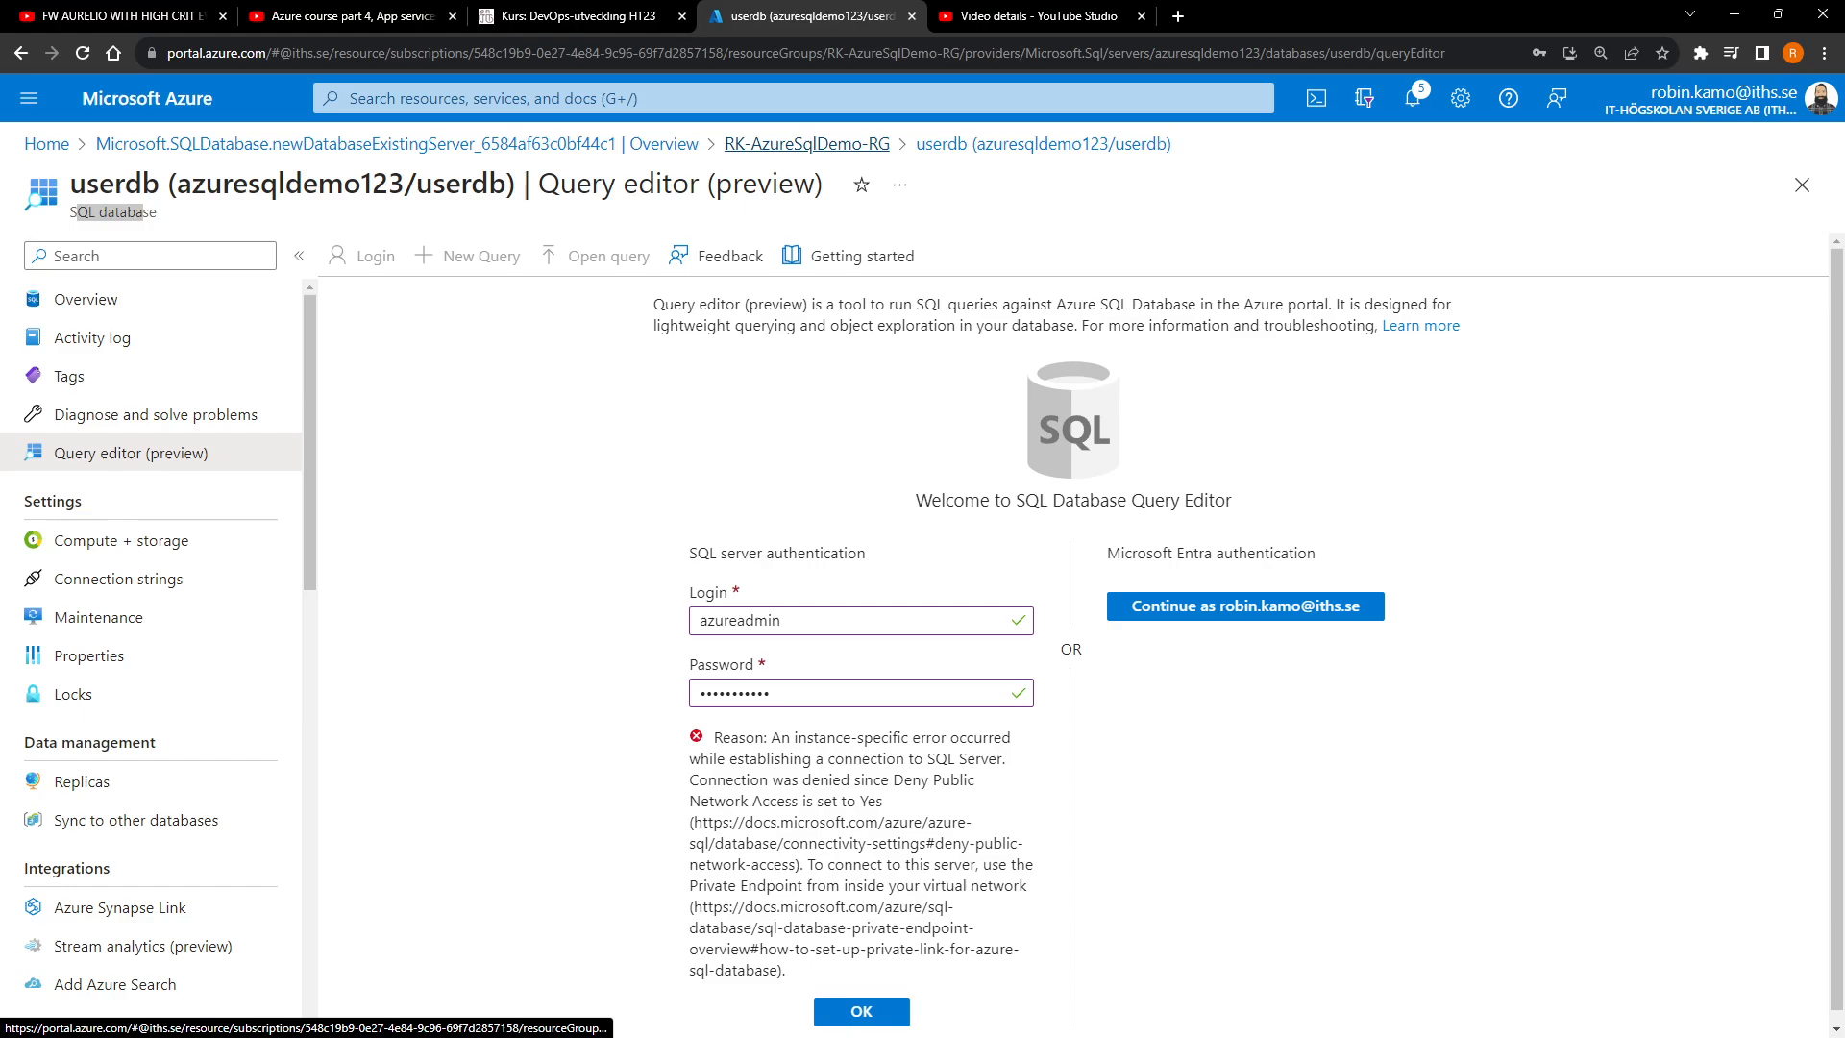
left_click(894, 189)
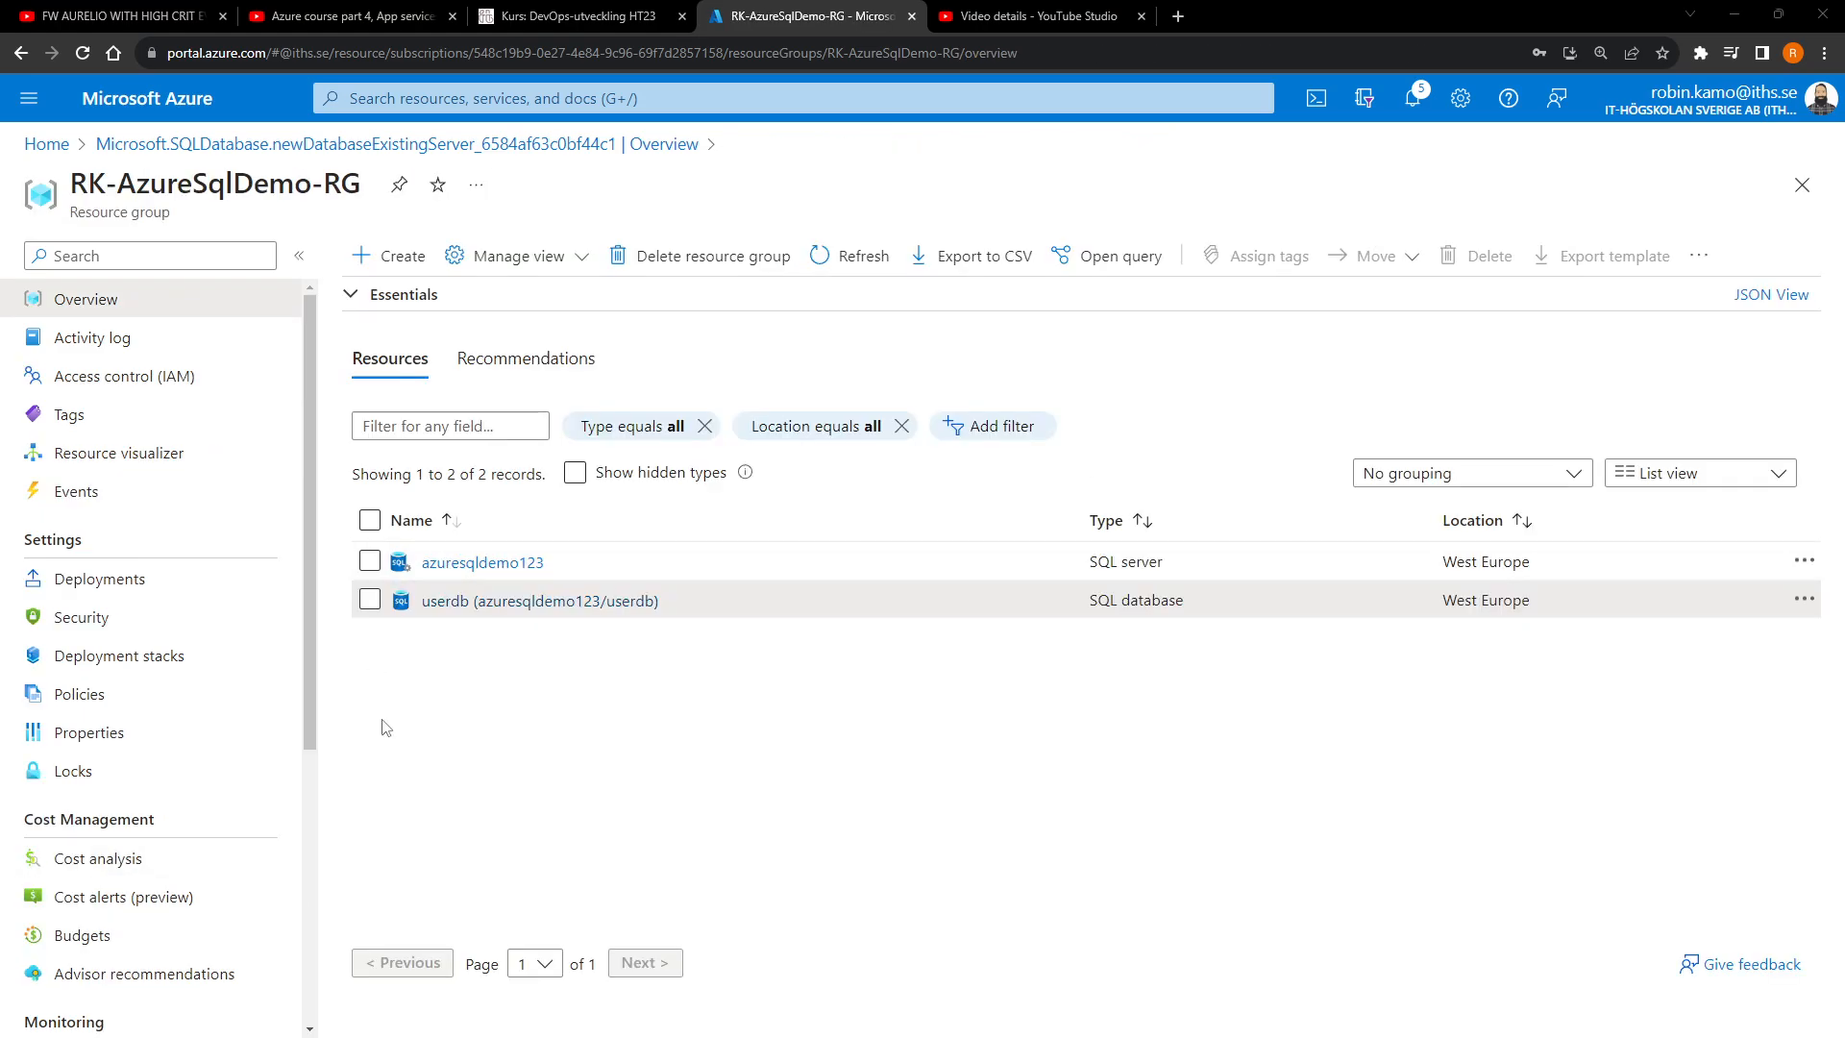
left_click_drag(579, 565, 421, 565)
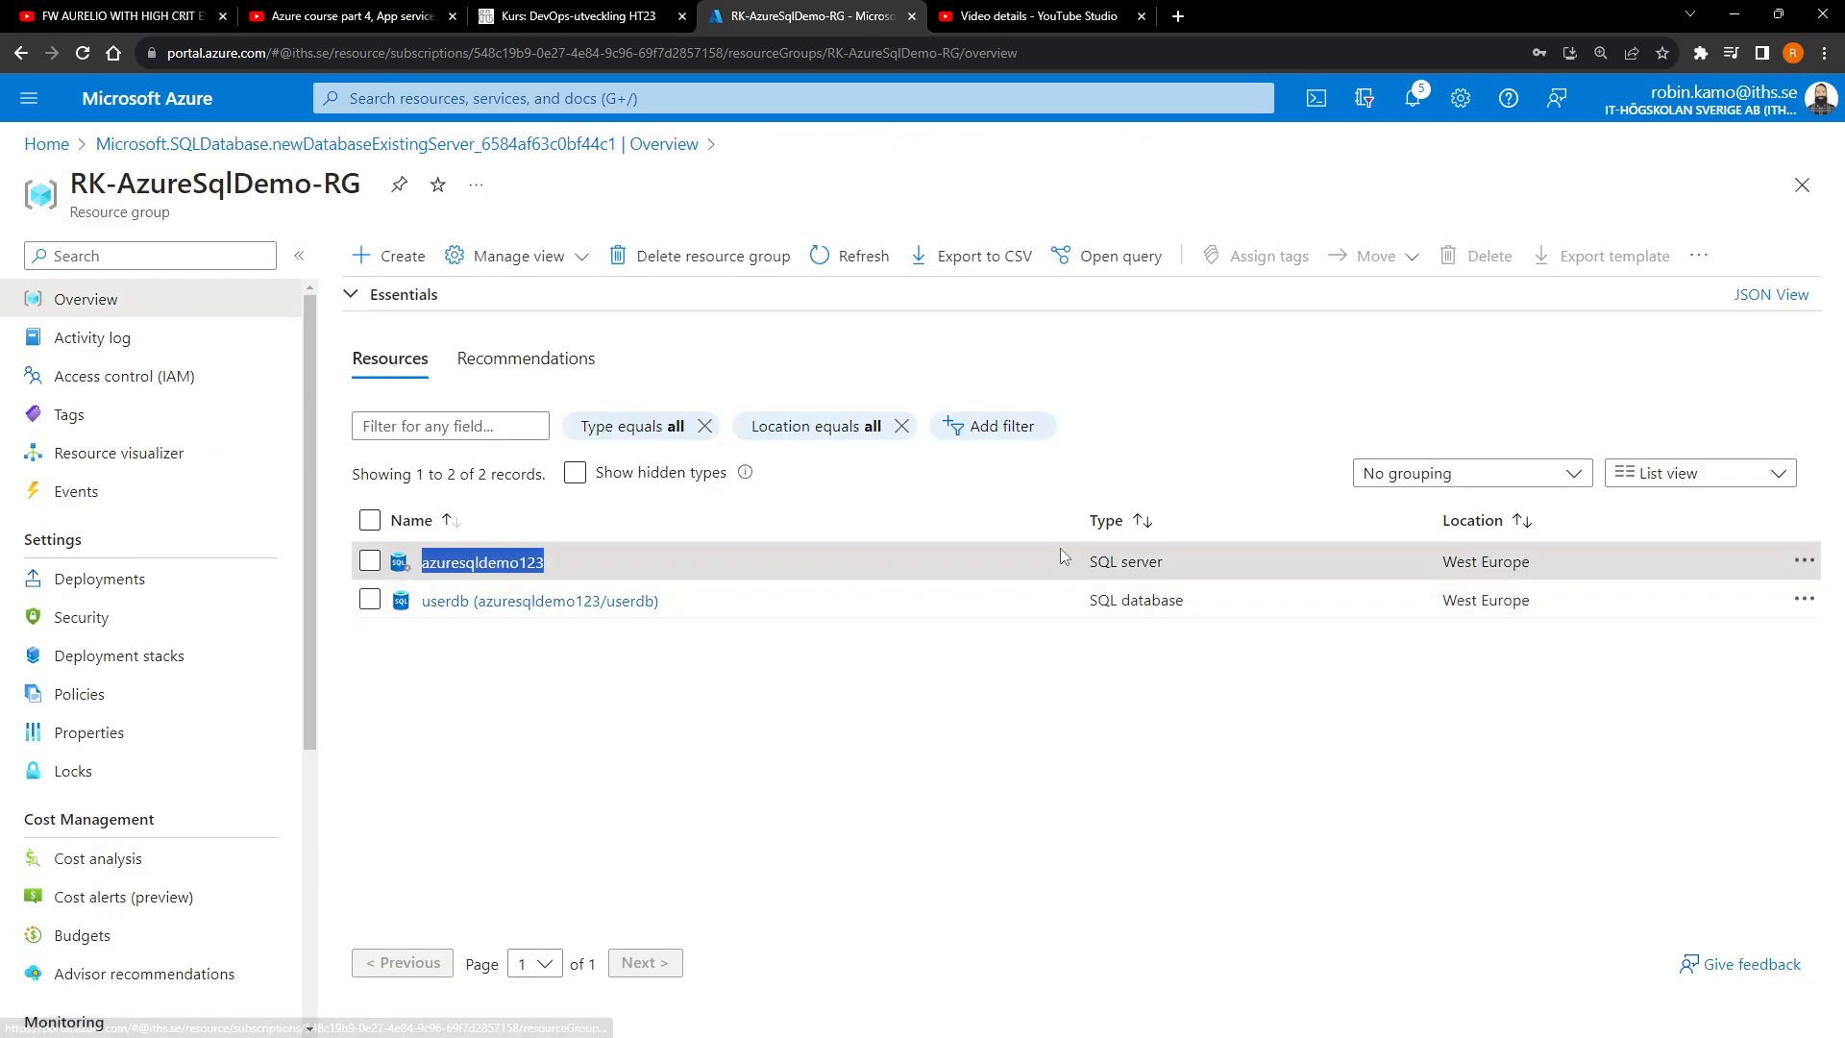
left_click(471, 563)
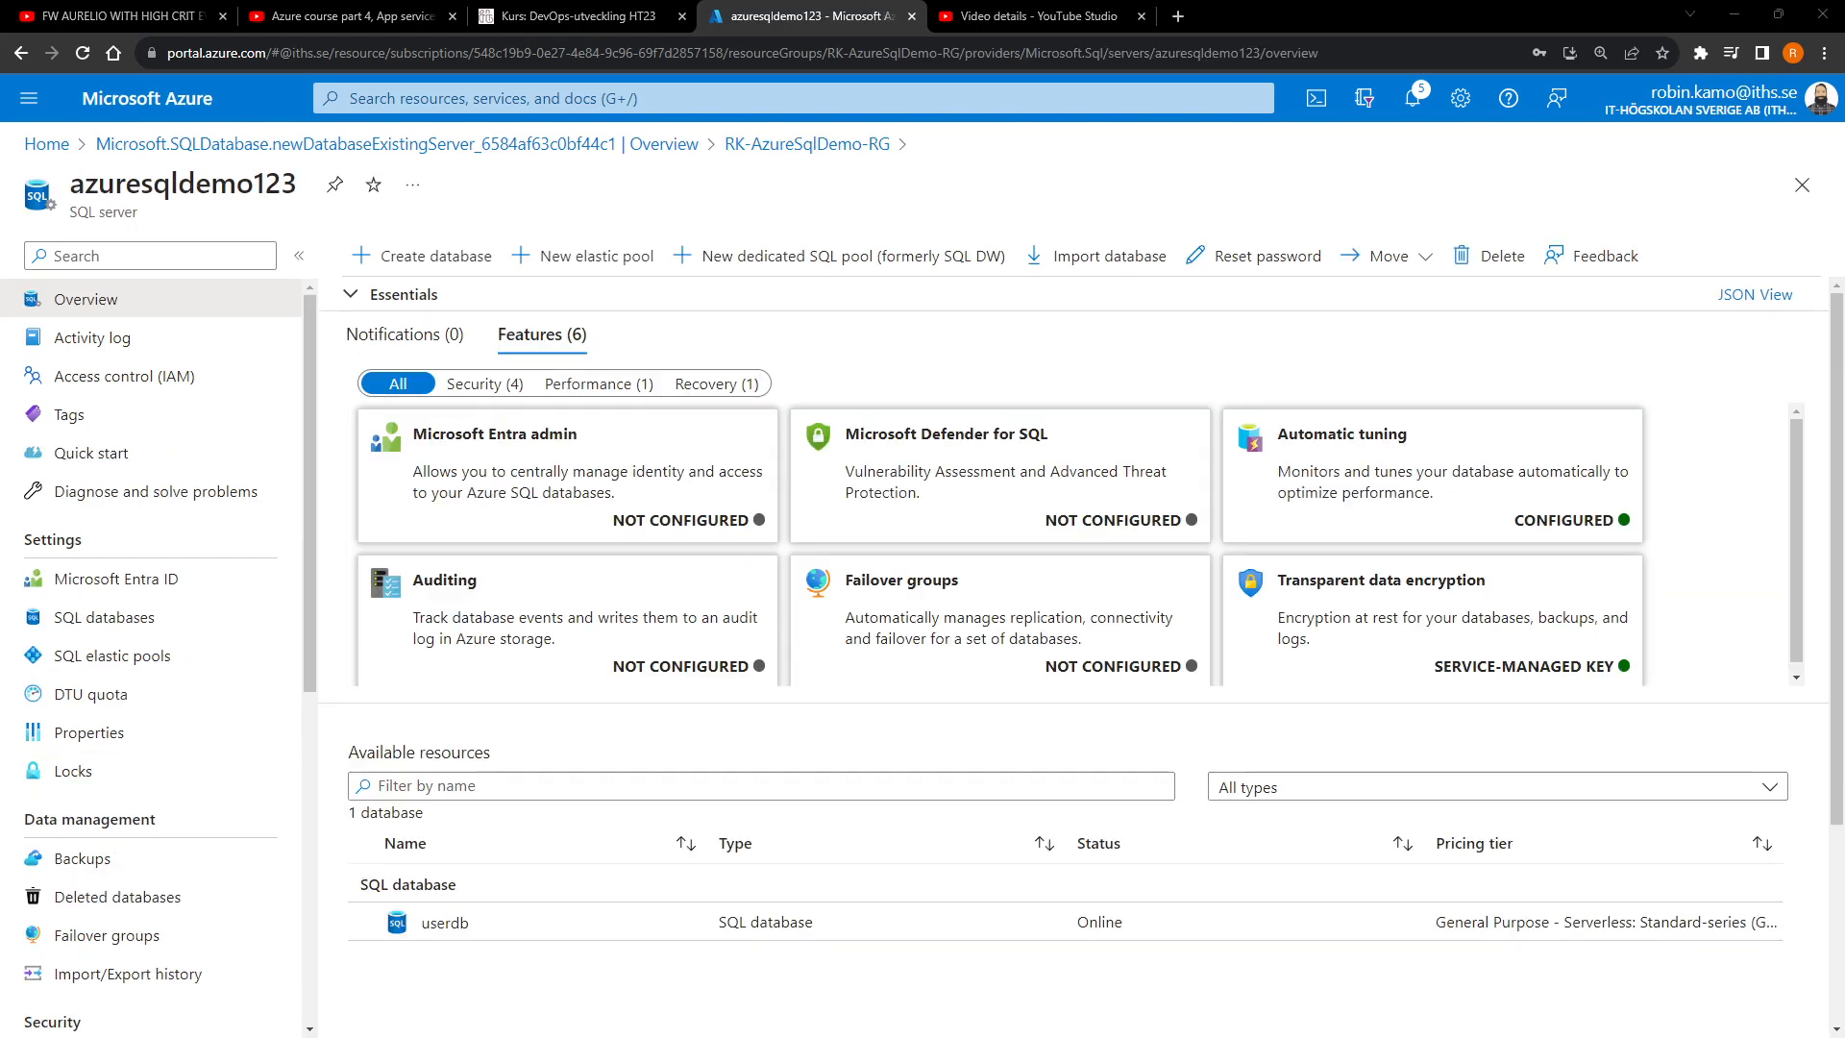
Open the server's Networking settings and set public network access to Selected networks.
scroll(177, 564, "down", 3)
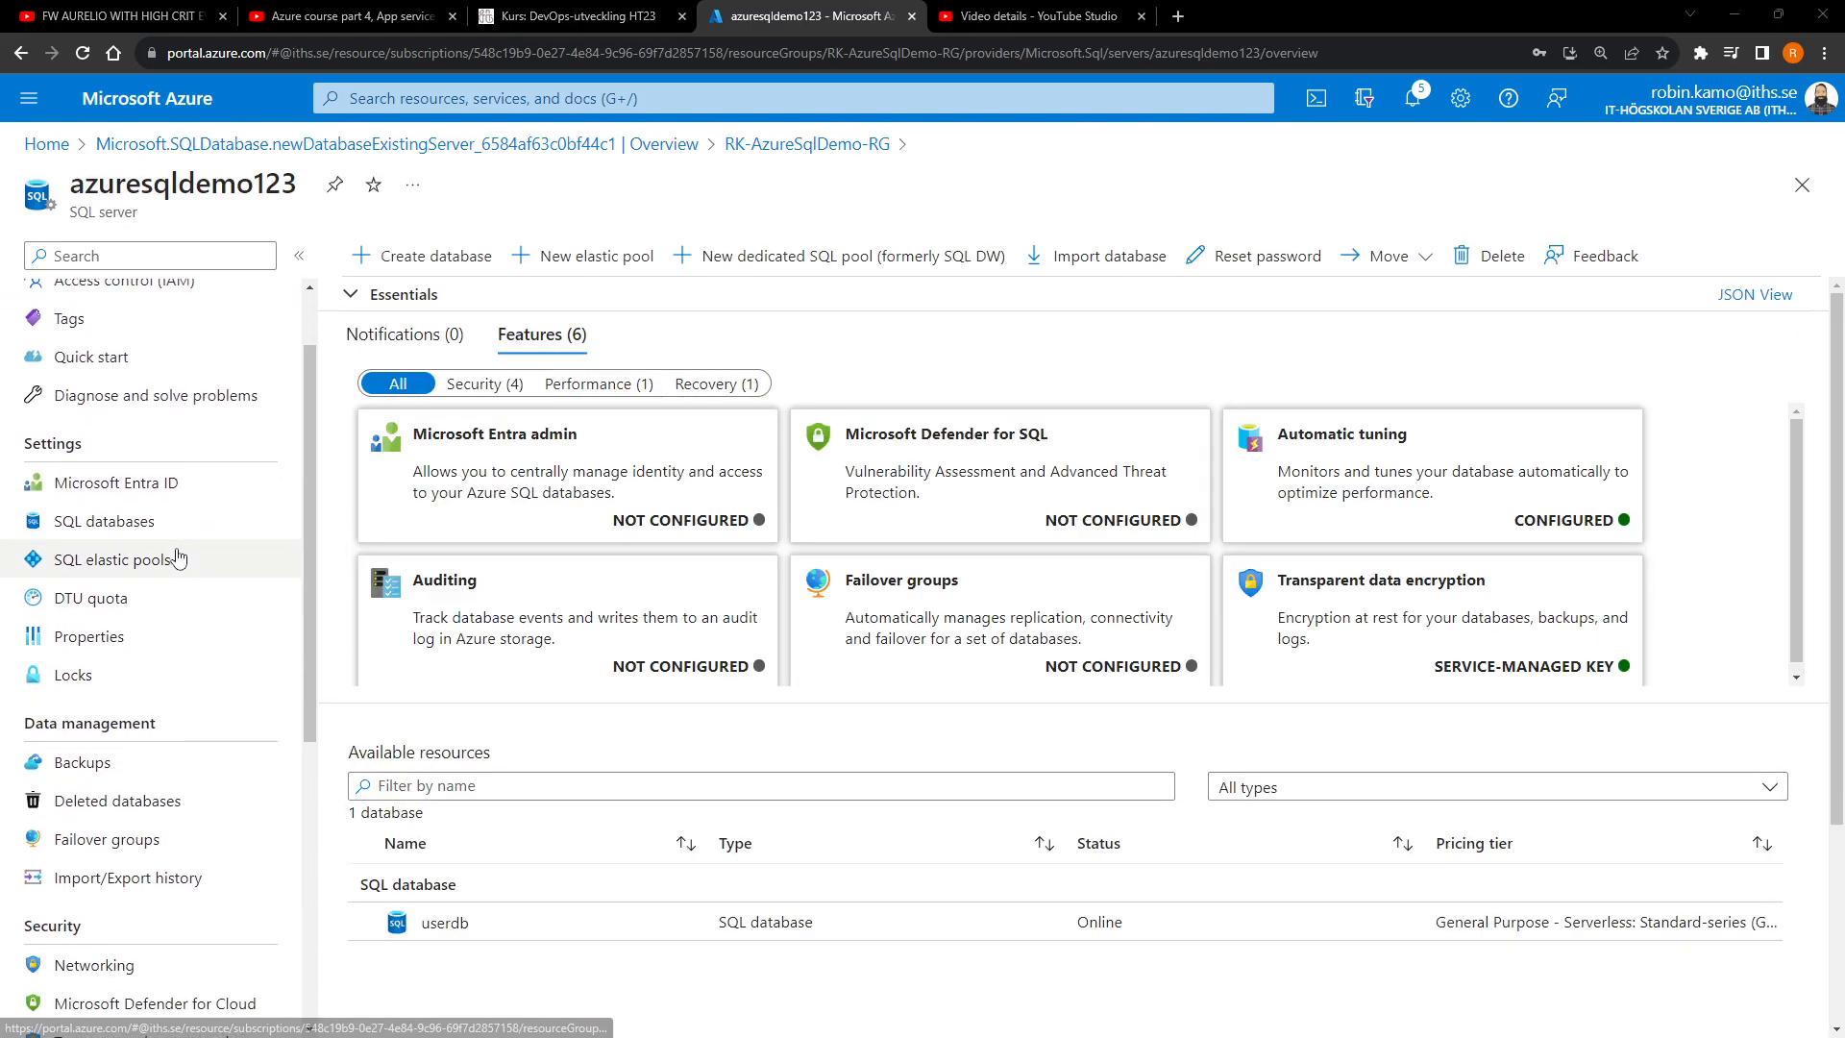
scroll(174, 563, "down", 5)
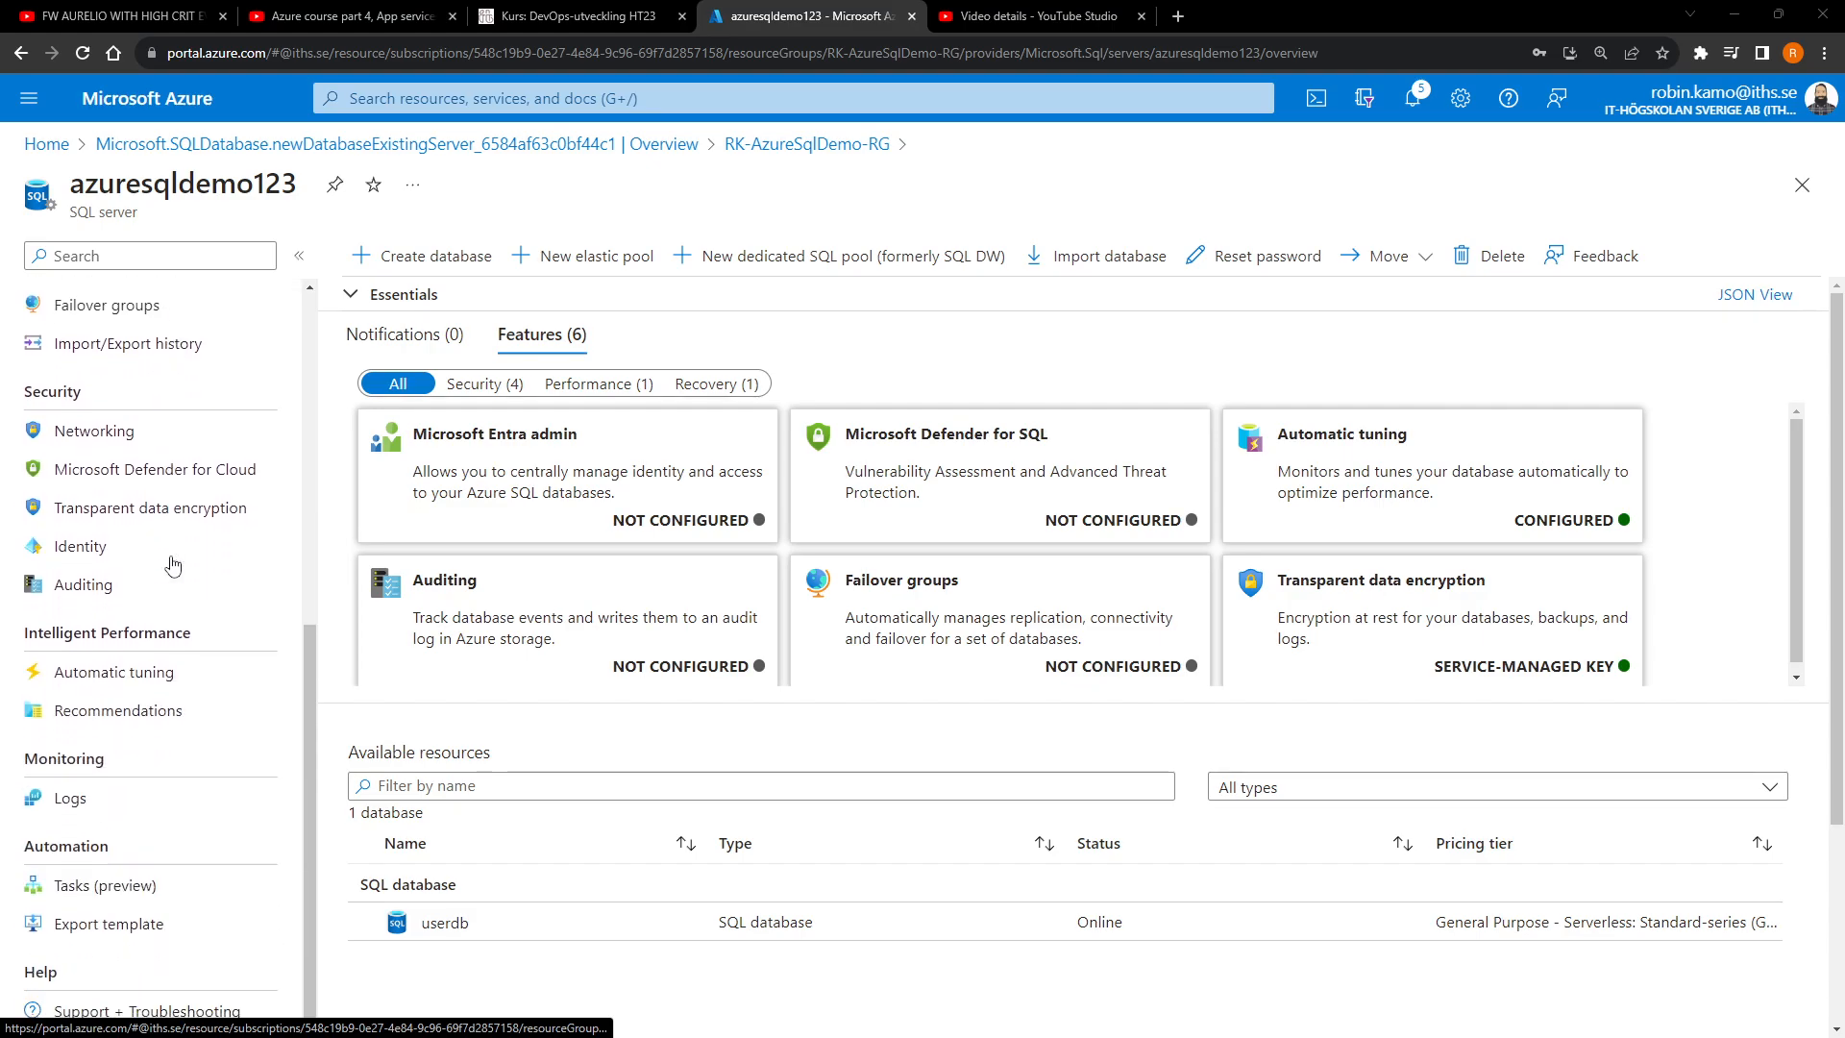
scroll(105, 672, "up", 4)
left_click_drag(101, 677, 23, 699)
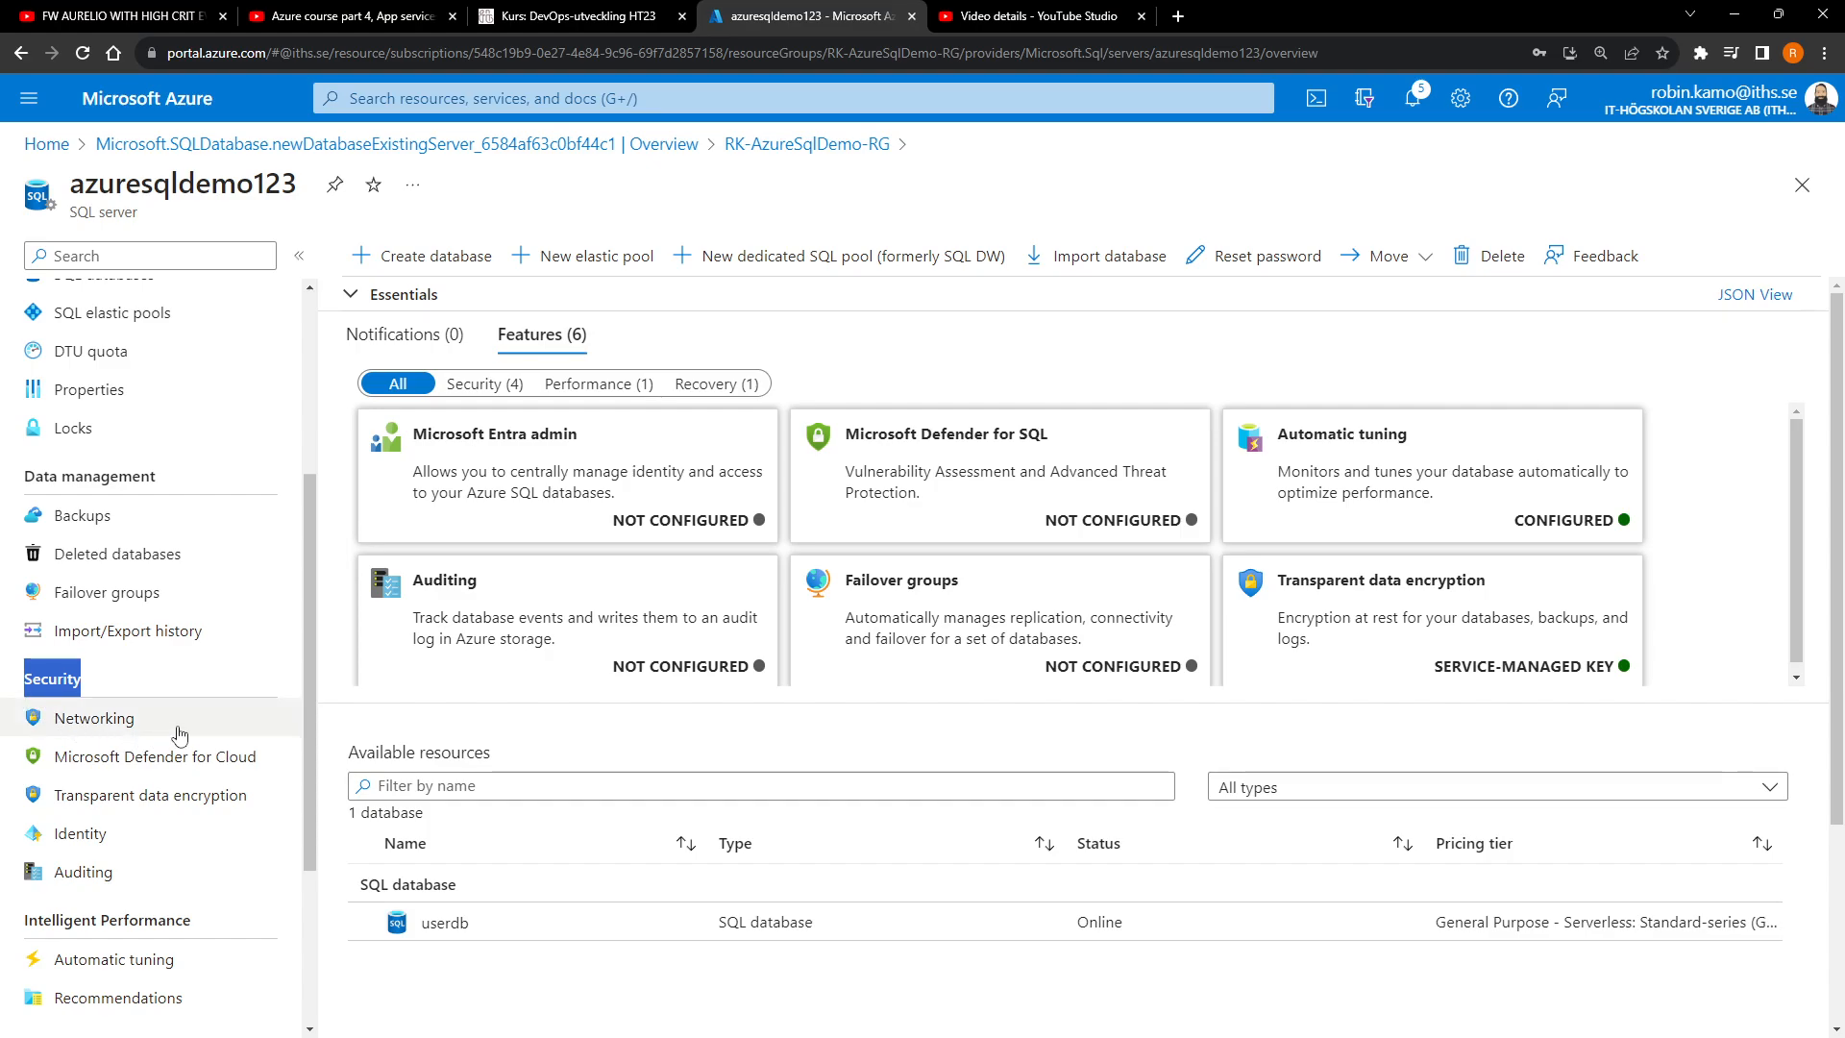
left_click(135, 726)
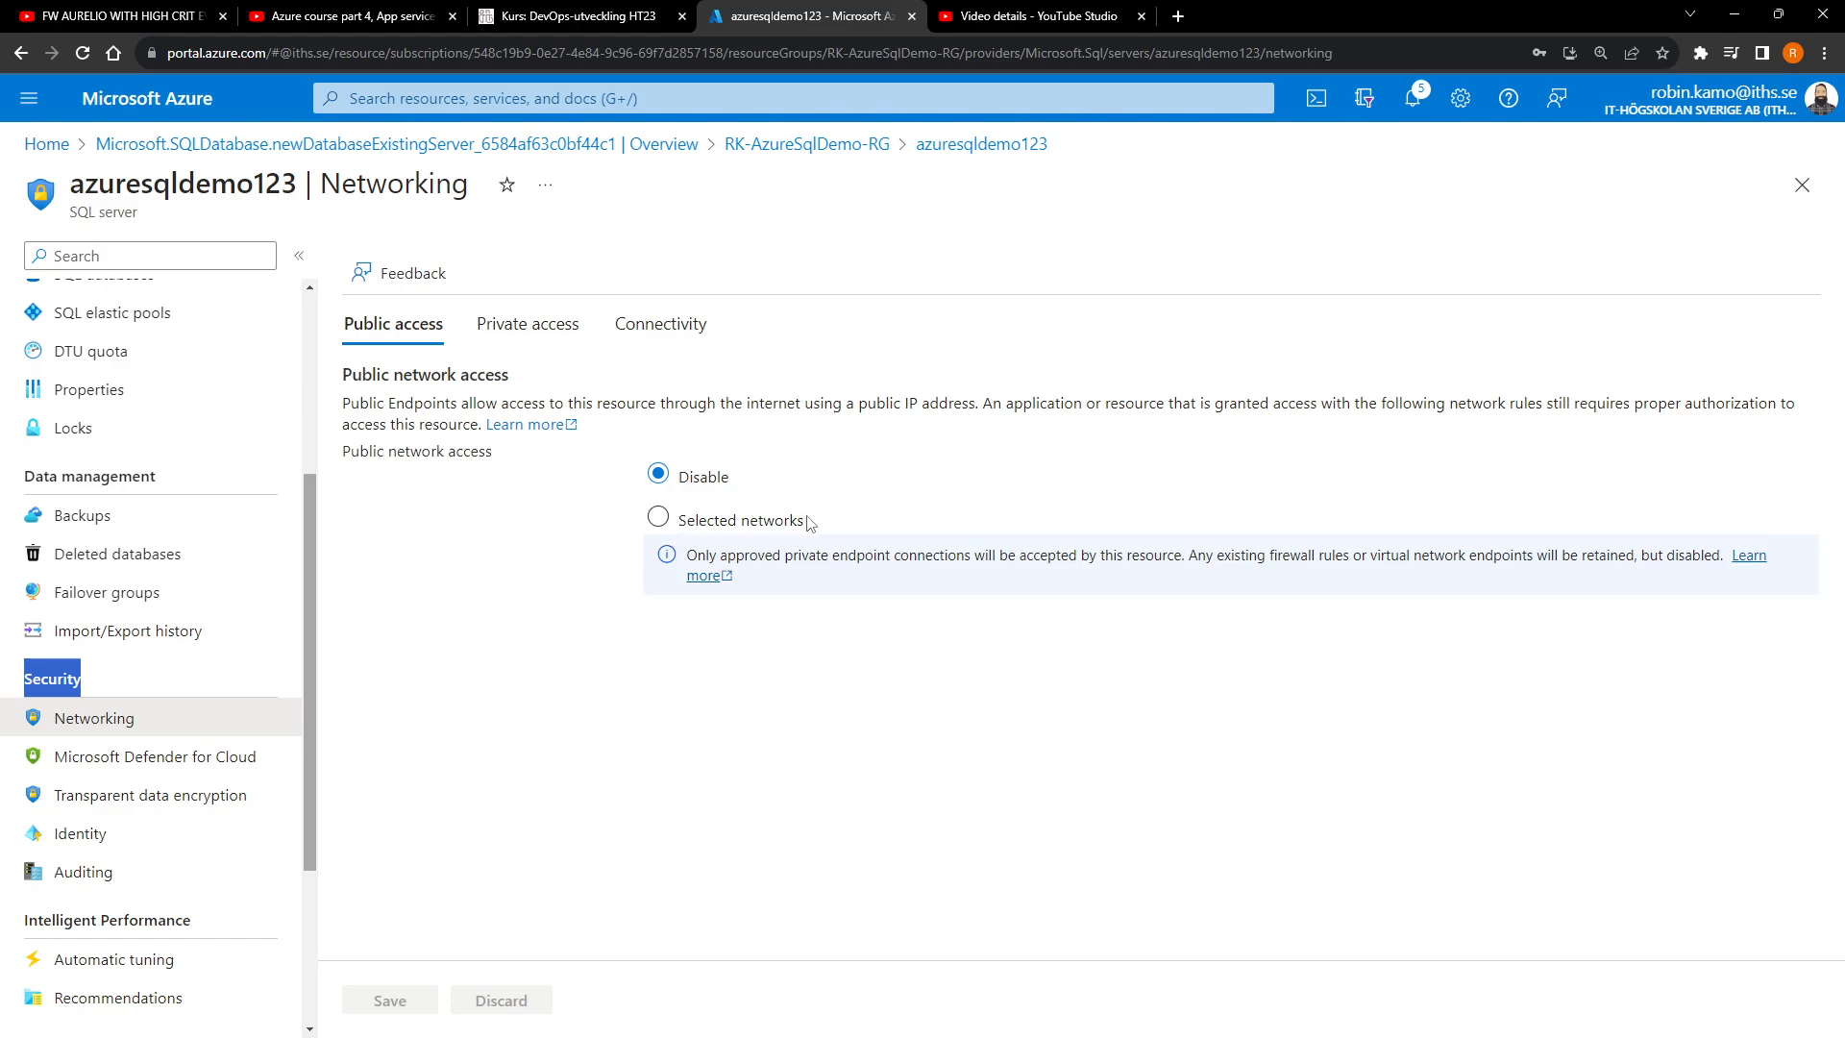
left_click(661, 519)
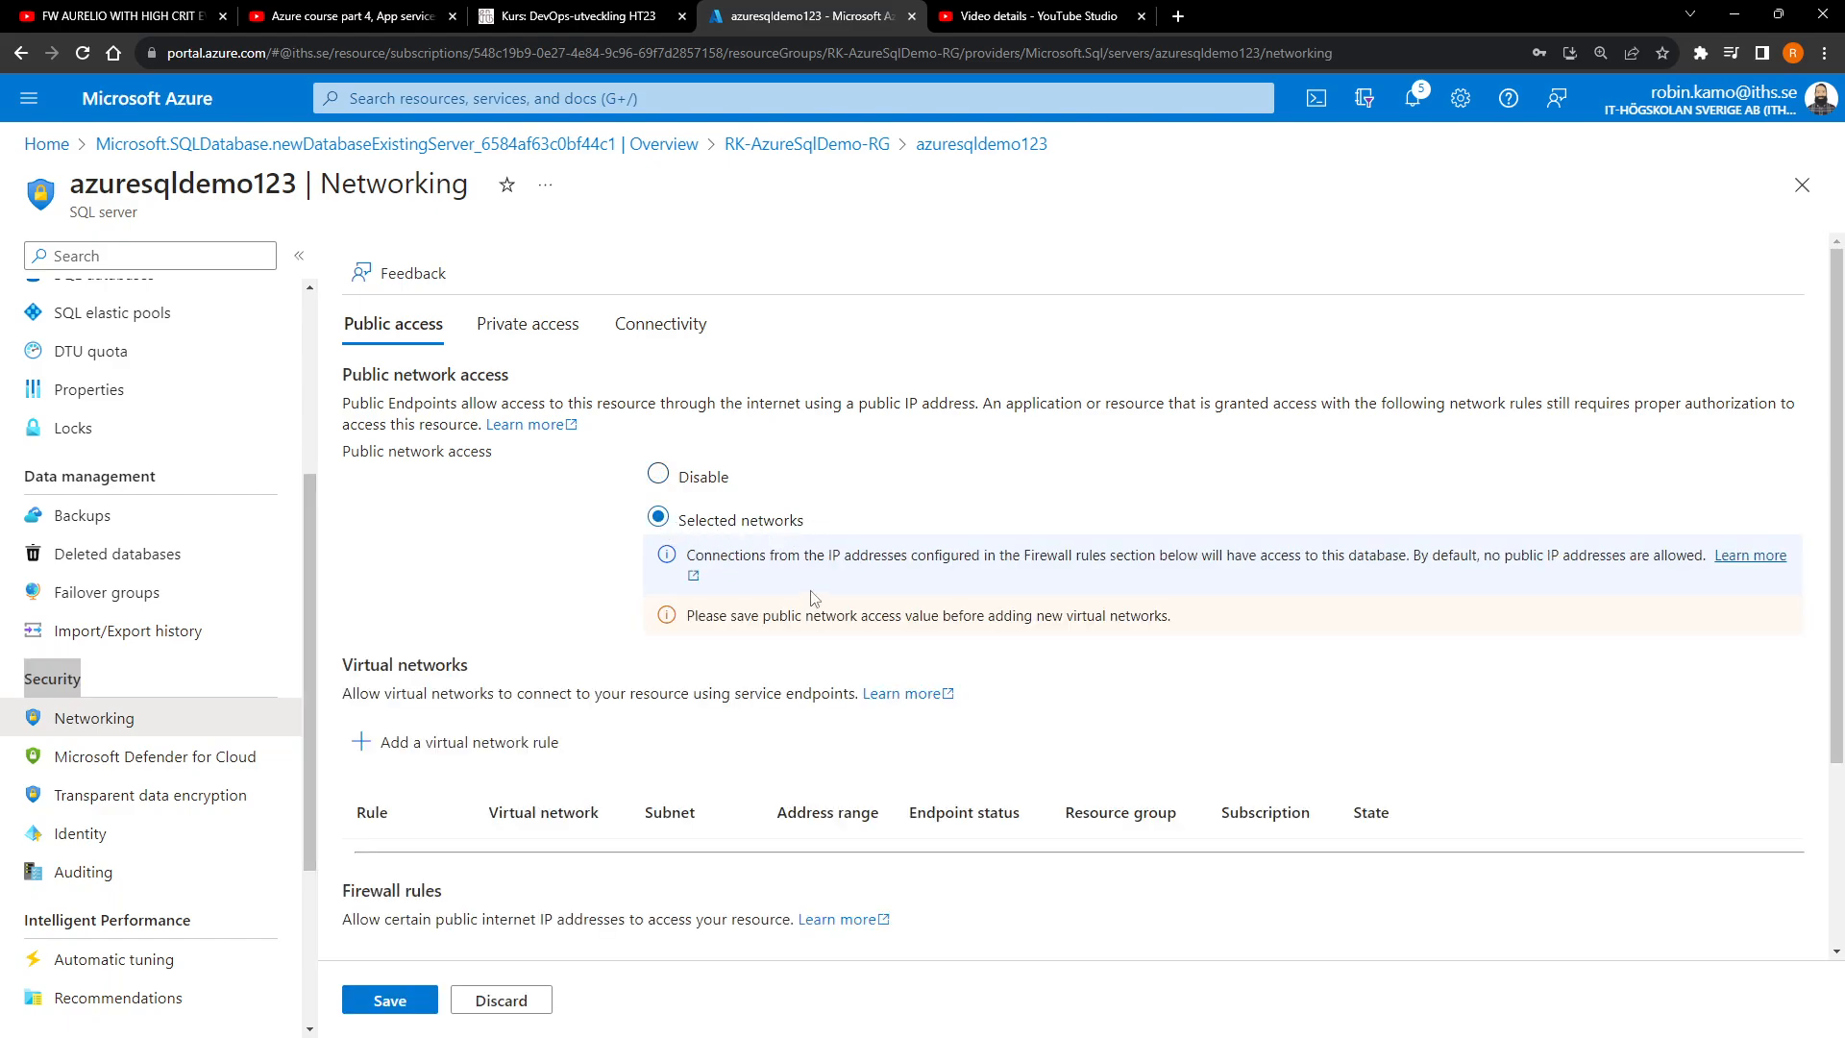
Add a firewall rule for the client IPv4 address.
scroll(701, 474, "down", 3)
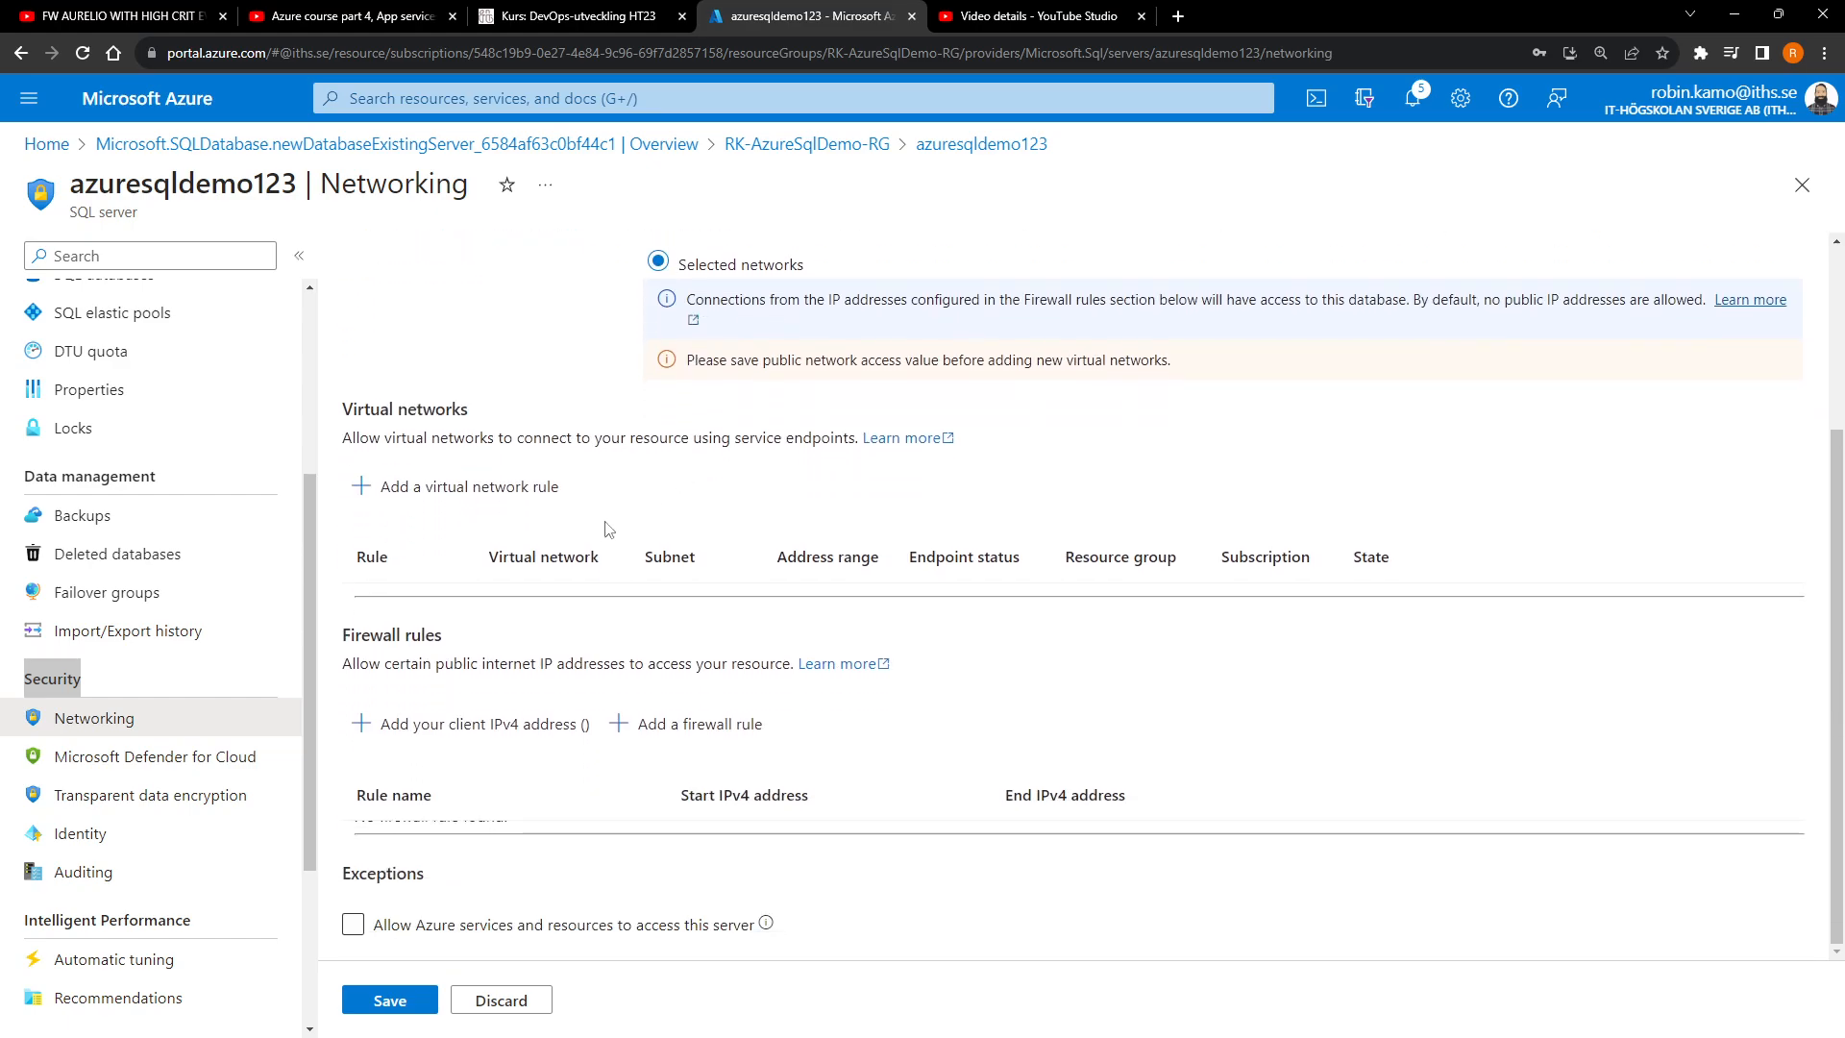
left_click_drag(343, 634, 456, 638)
left_click(361, 662)
left_click_drag(354, 663, 796, 666)
left_click(892, 715)
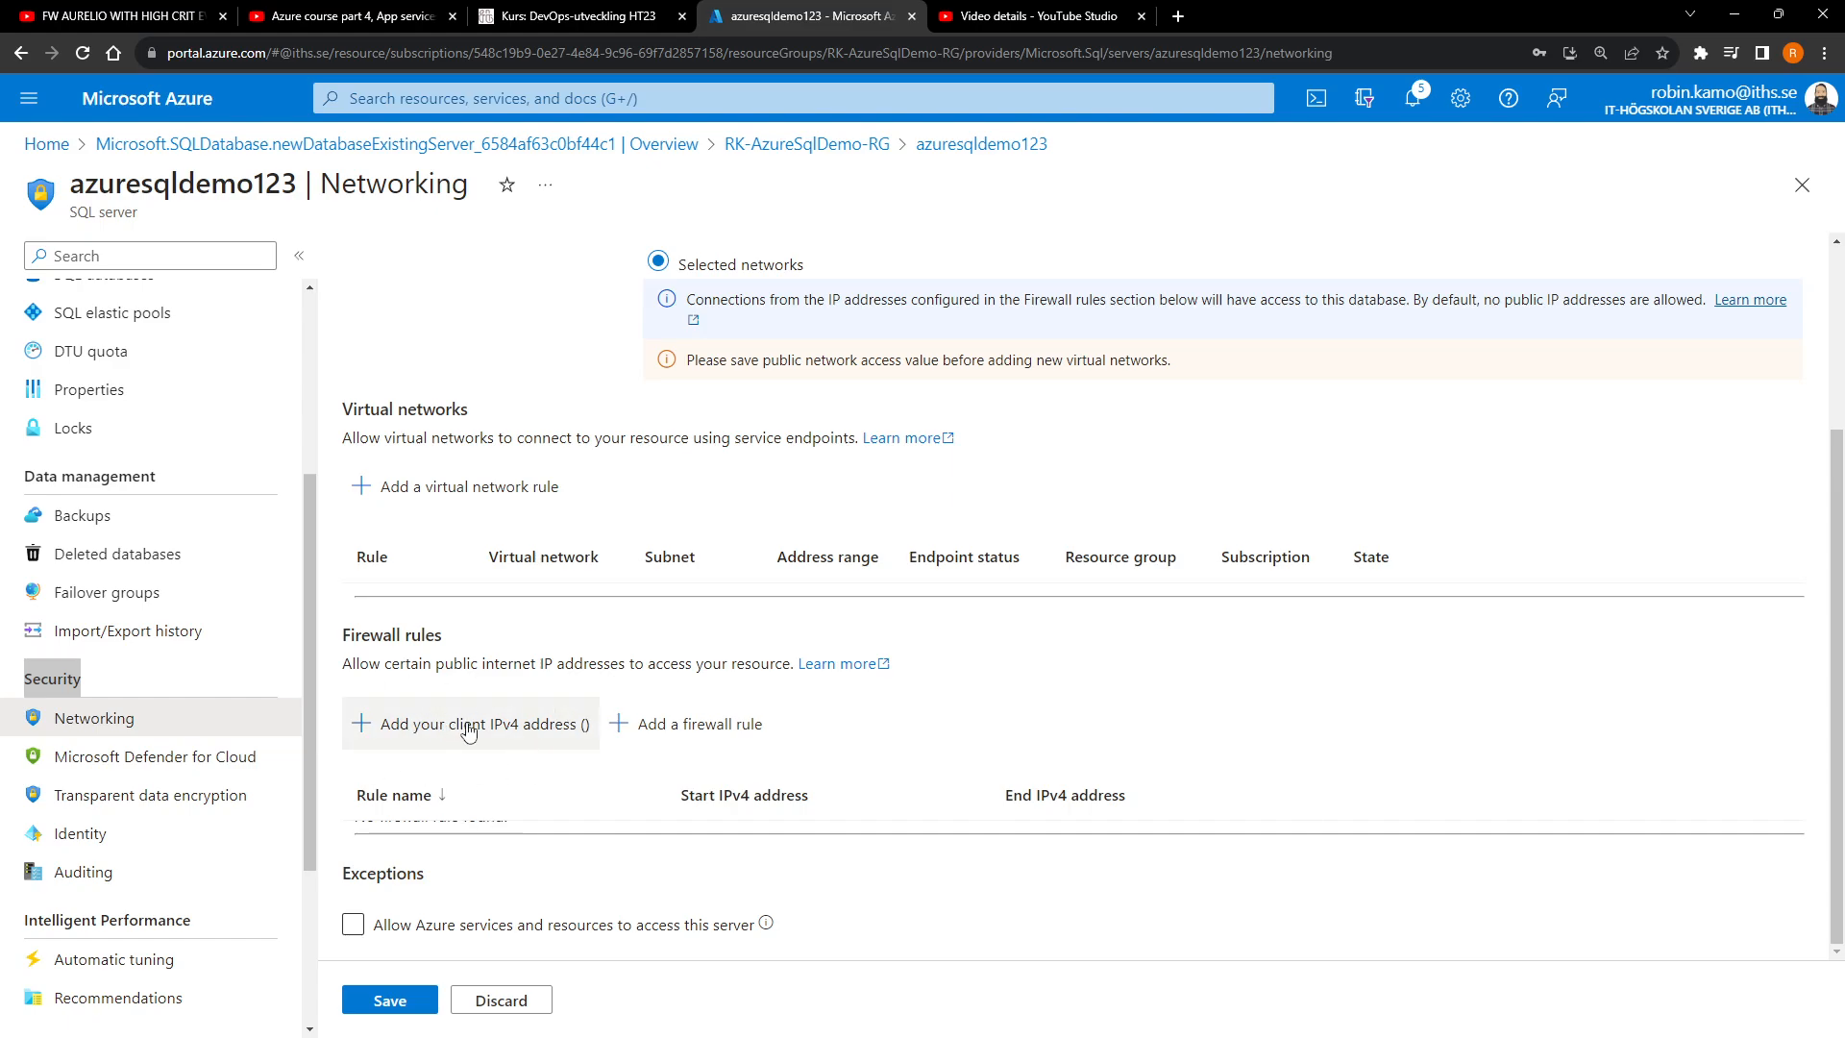
left_click(391, 728)
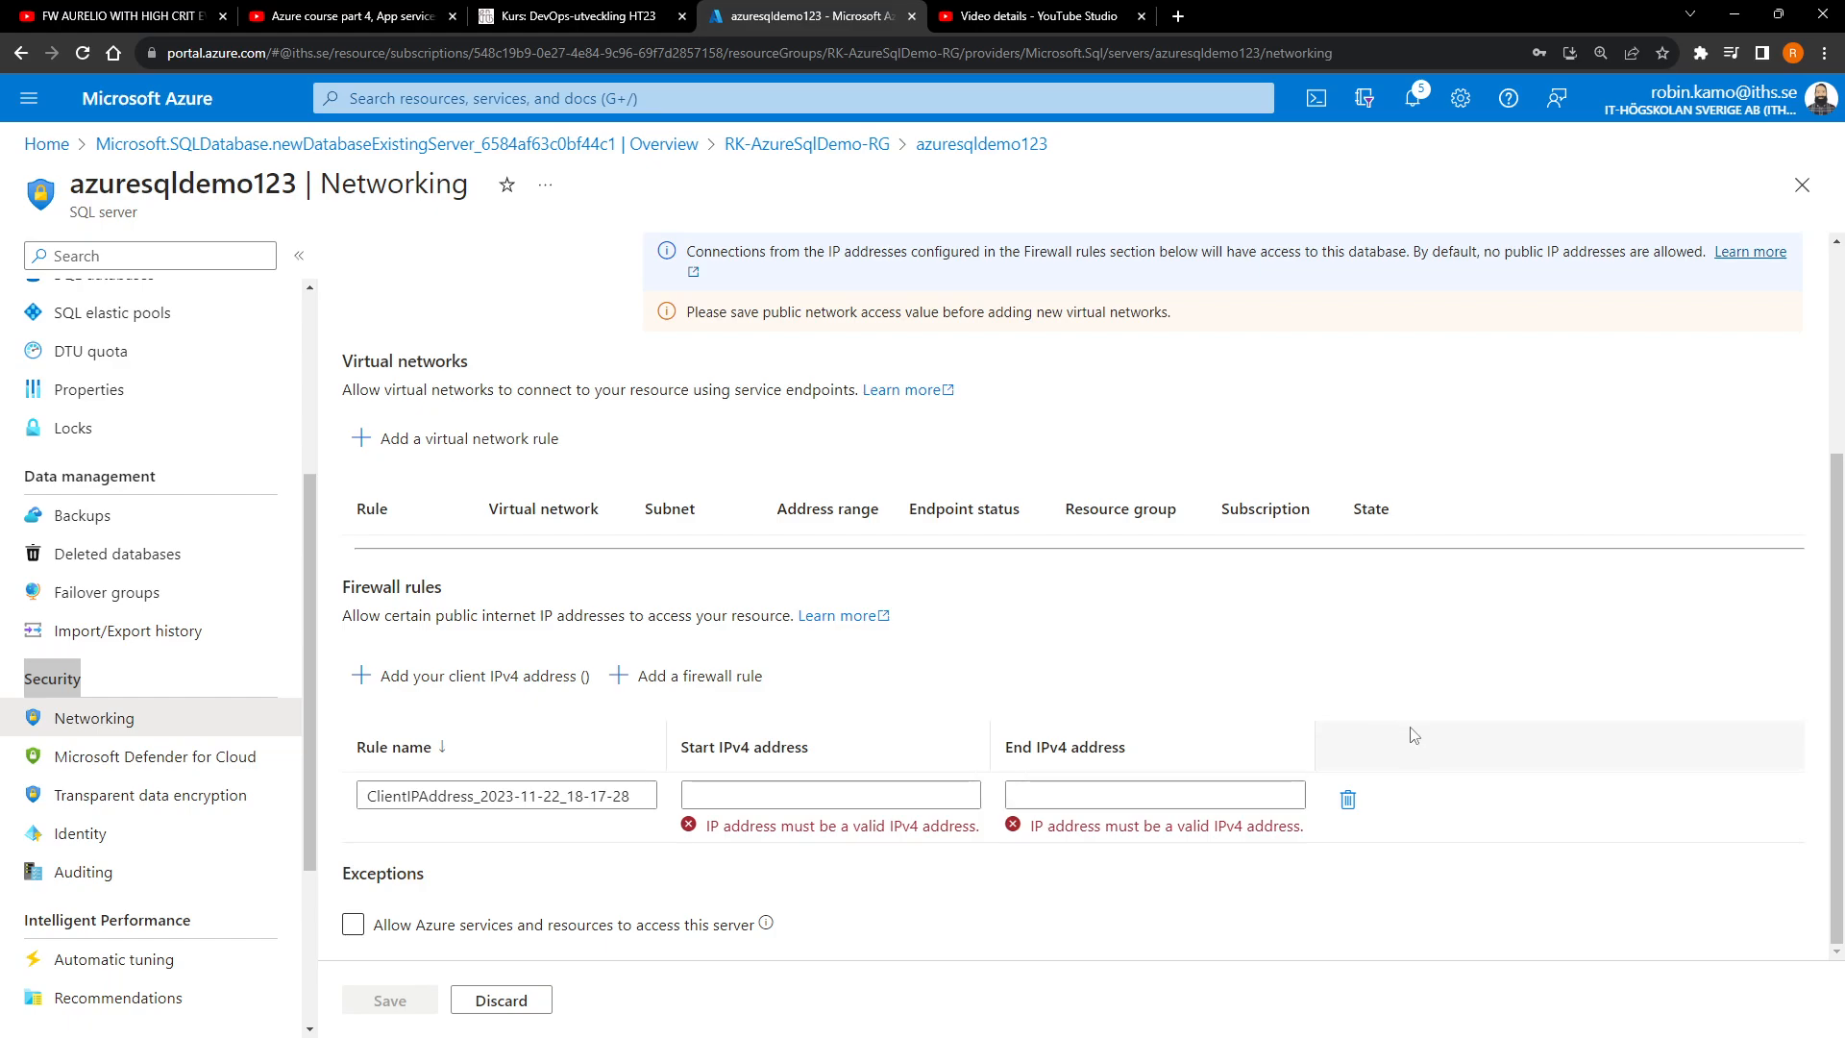
Open a Command Prompt window to look up the computer's IP address.
left_click(777, 747)
scroll(1114, 730, "up", 1)
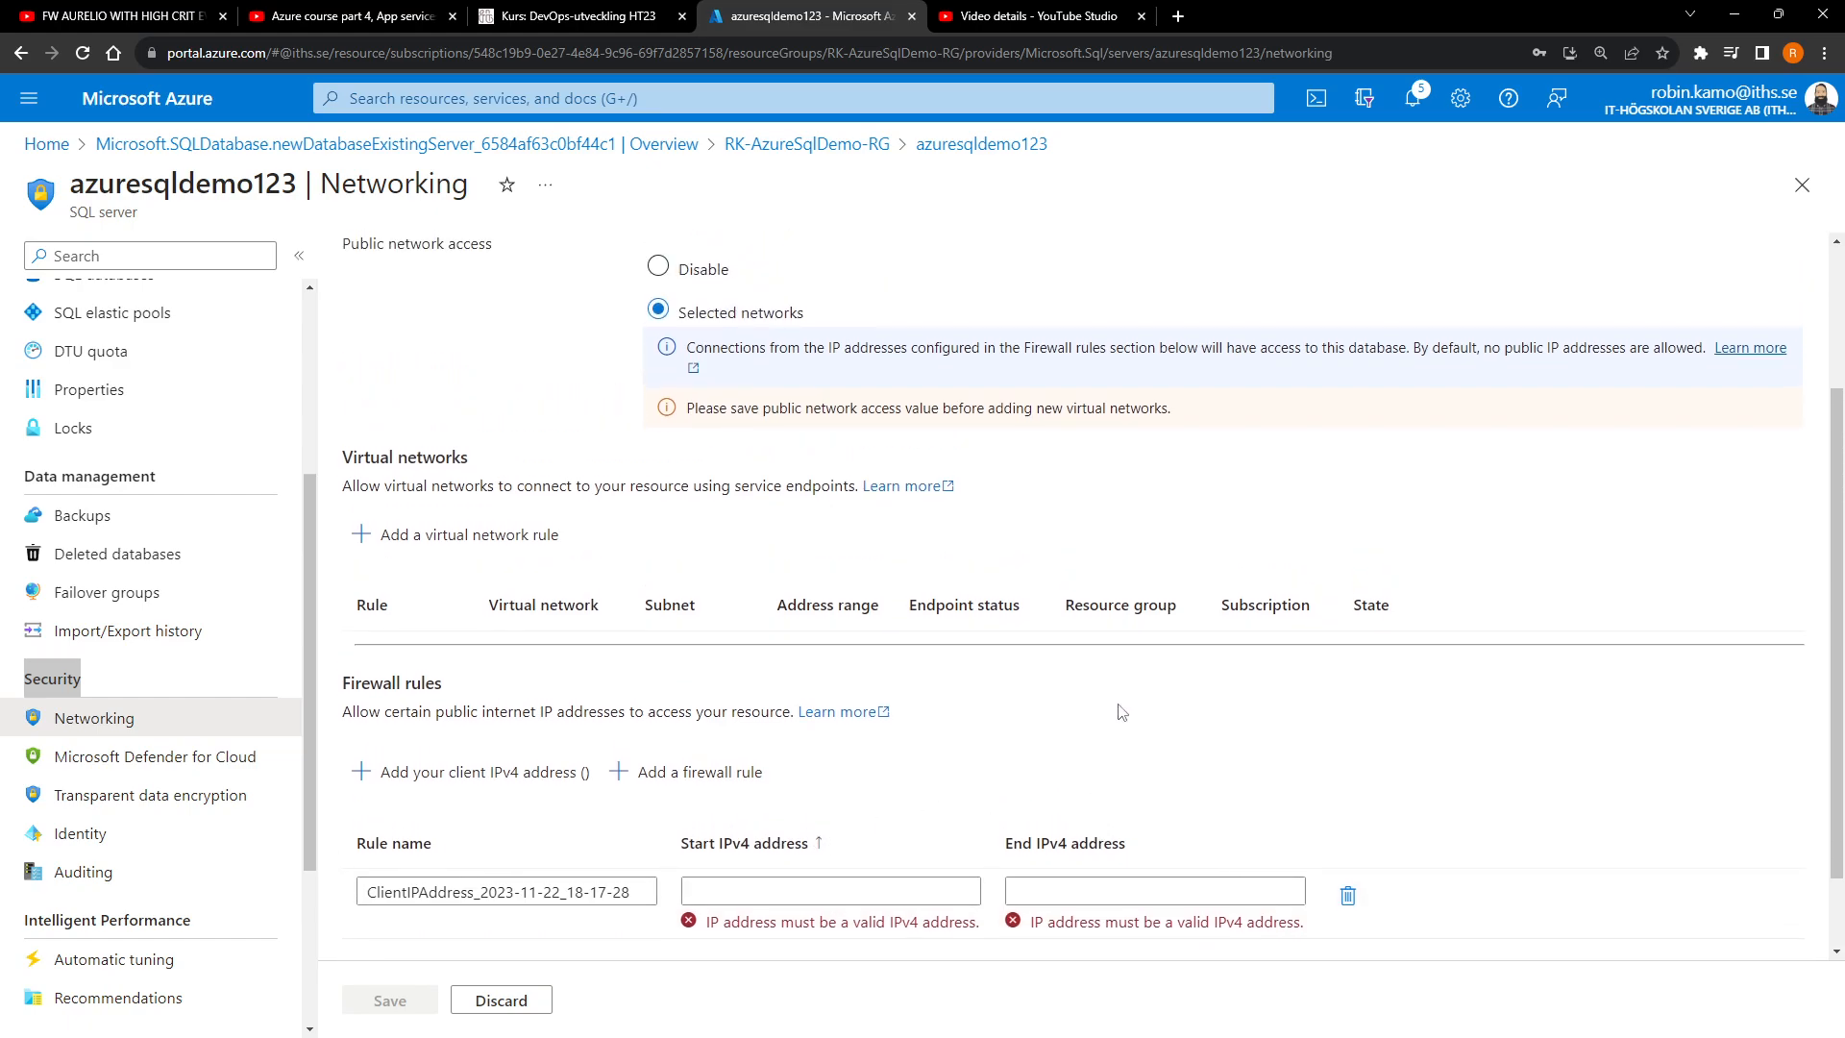
scroll(1107, 730, "down", 1)
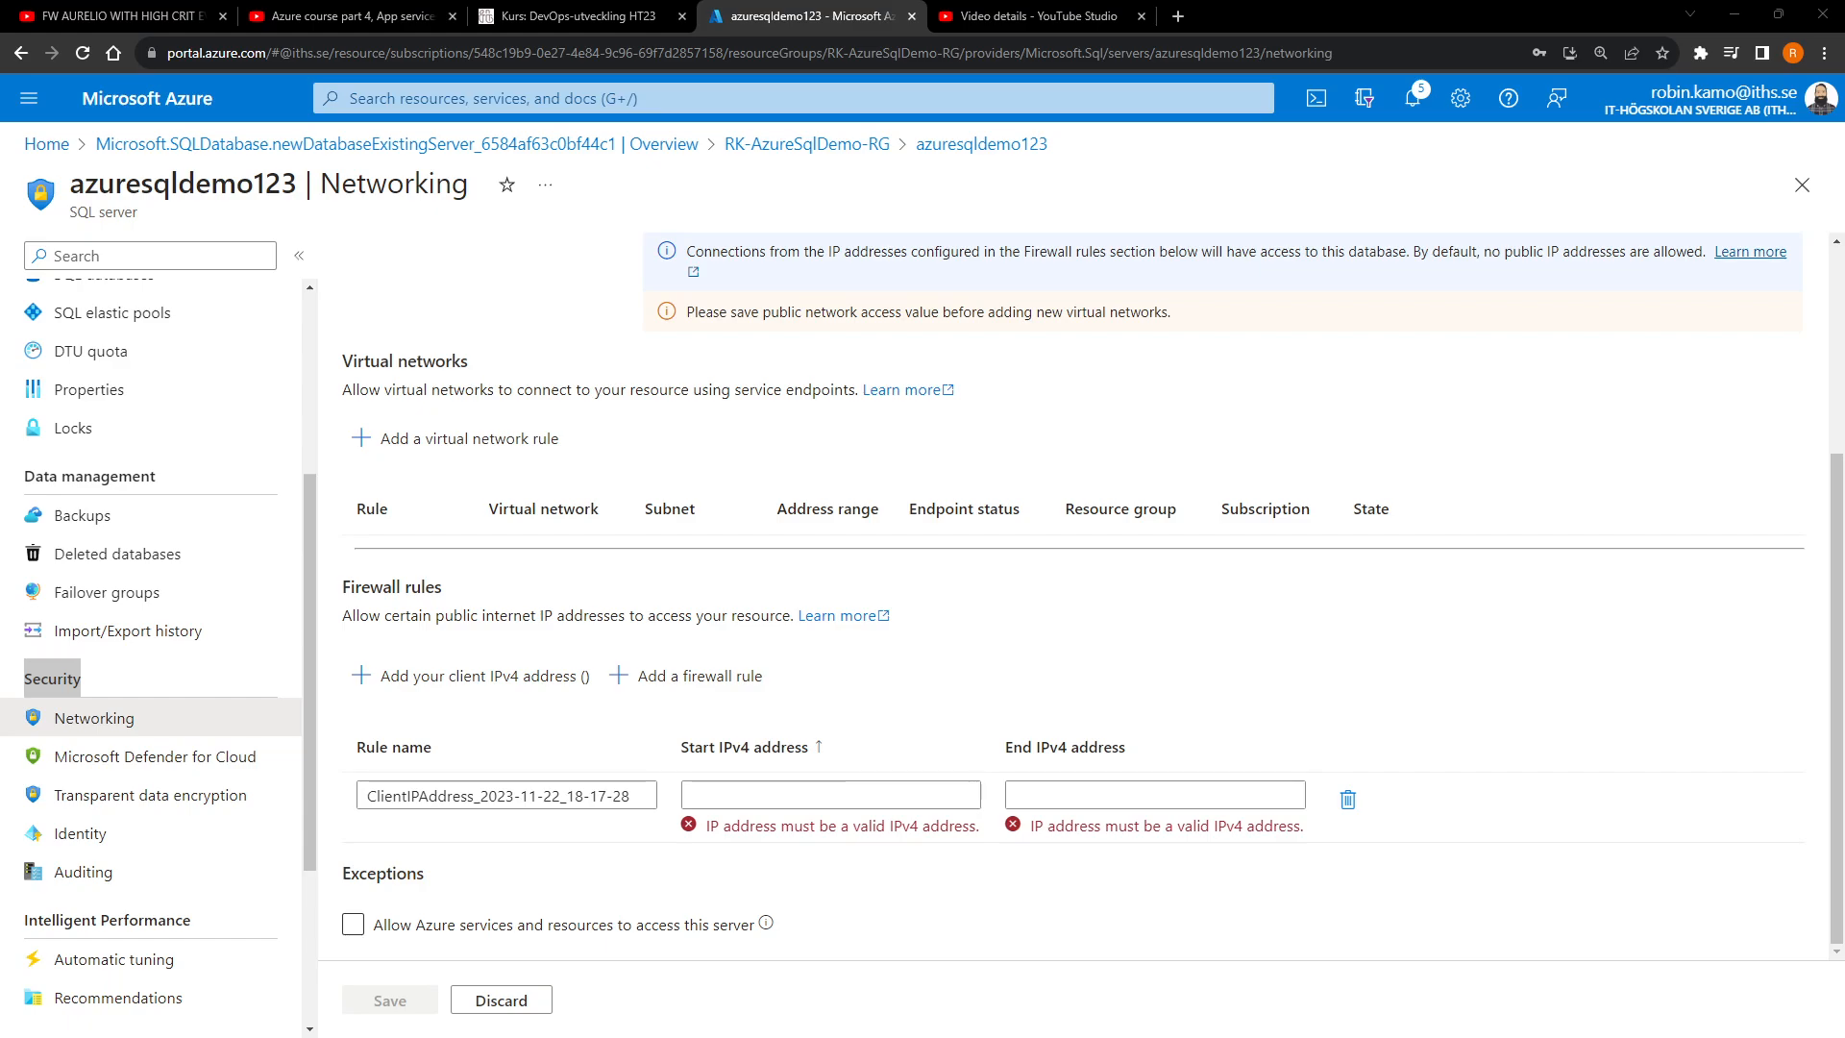
left_click_drag(0, 299, 1028, 219)
left_click_drag(772, 415, 596, 277)
left_click_drag(566, 488, 501, 348)
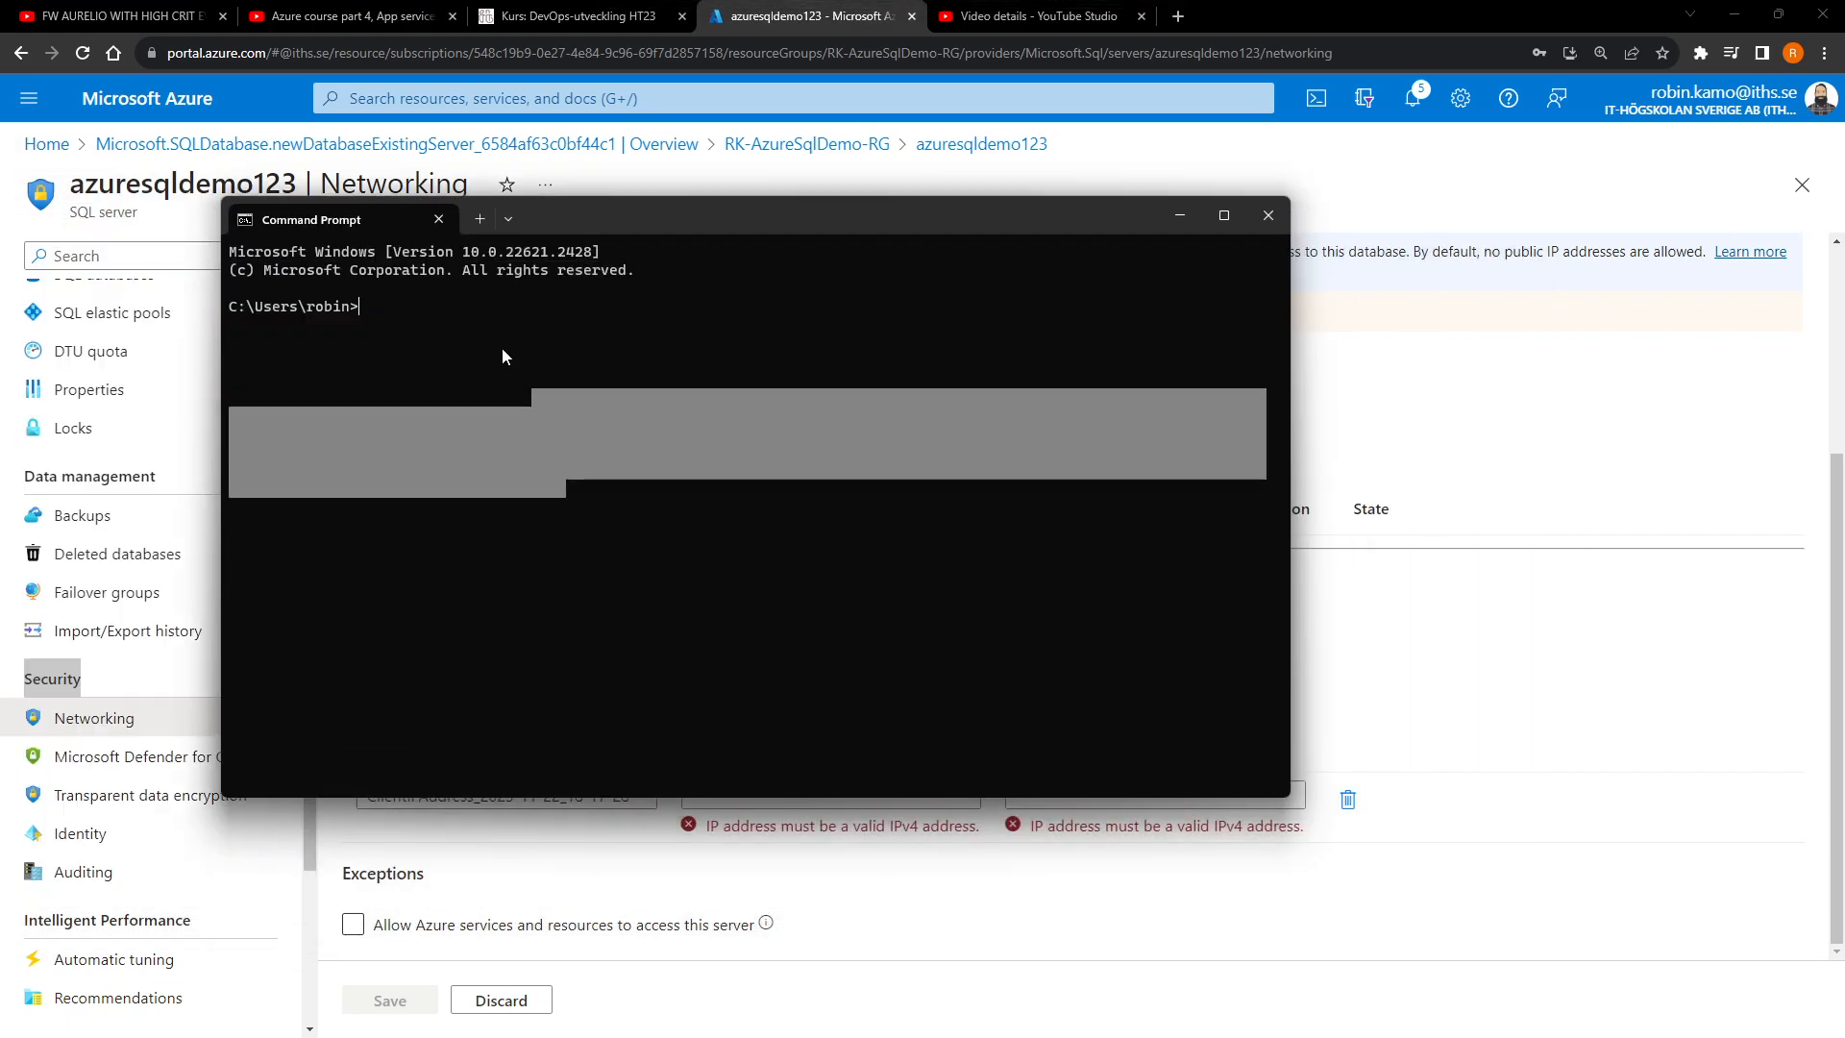
left_click(487, 321)
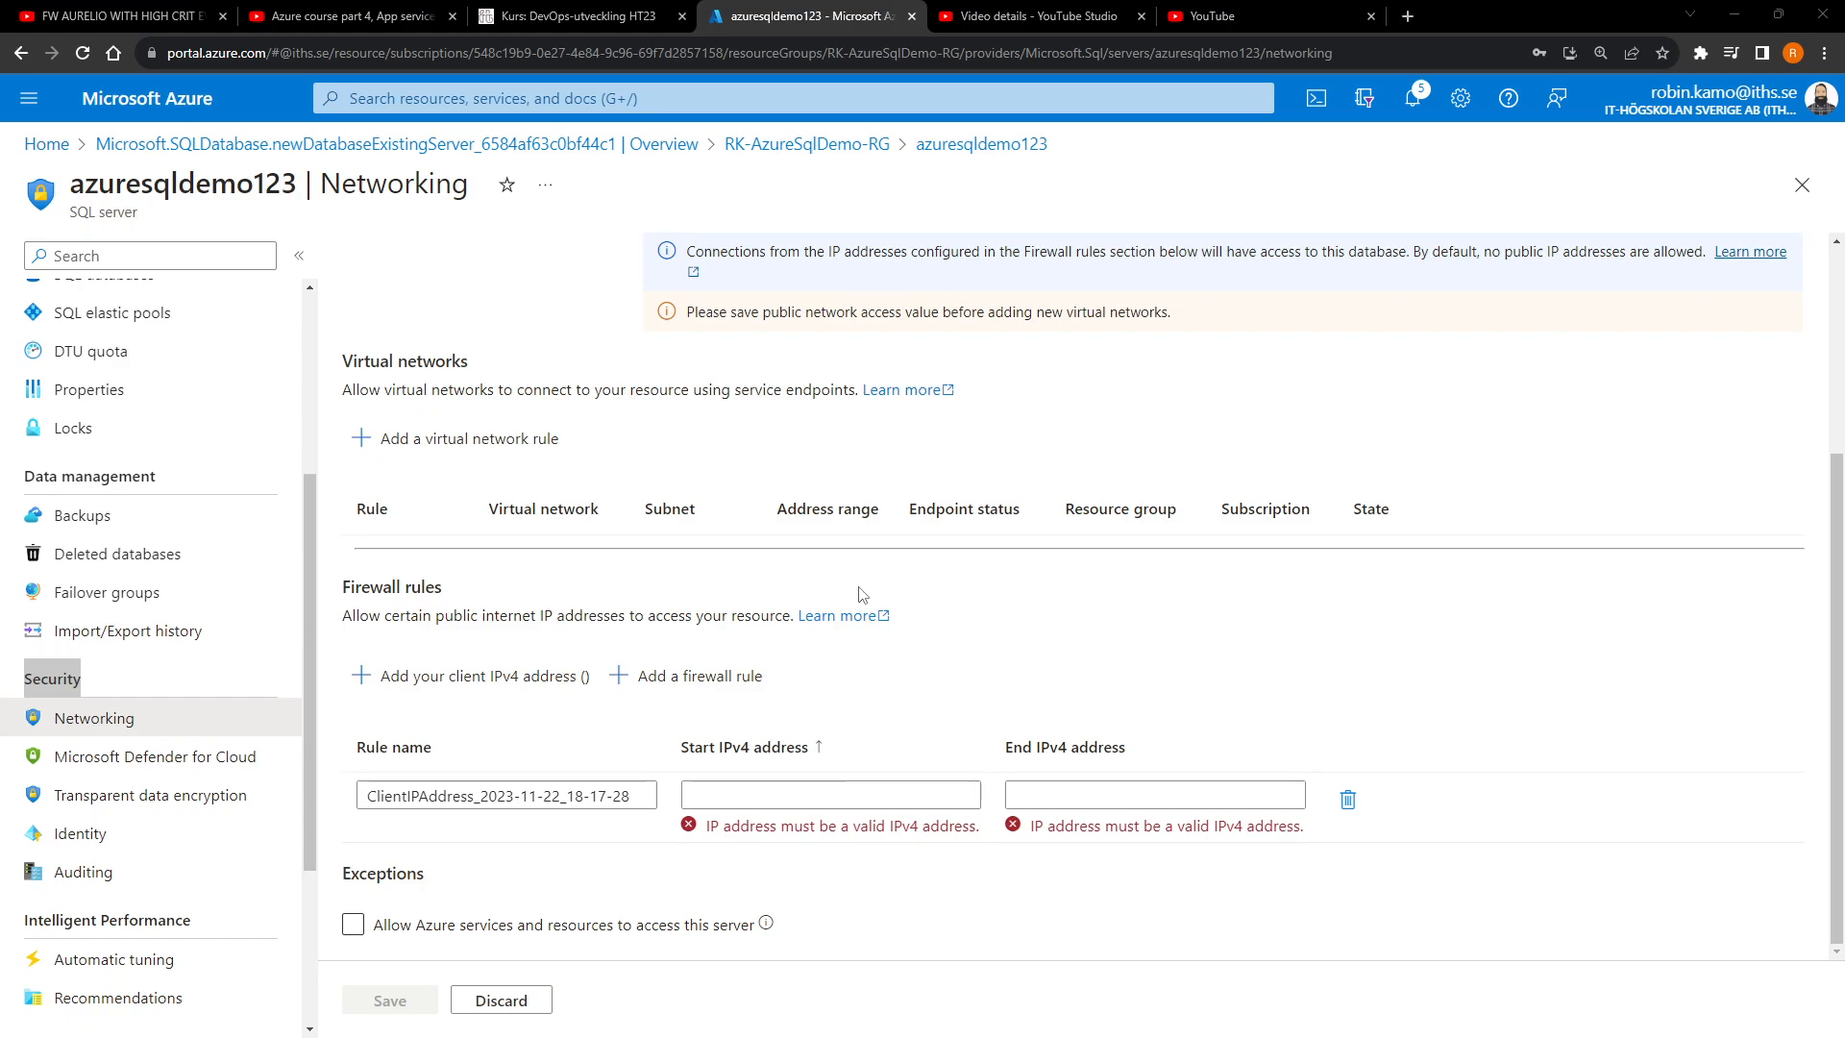
Try filling in the firewall rule's Start and End IPv4 address fields.
left_click(834, 794)
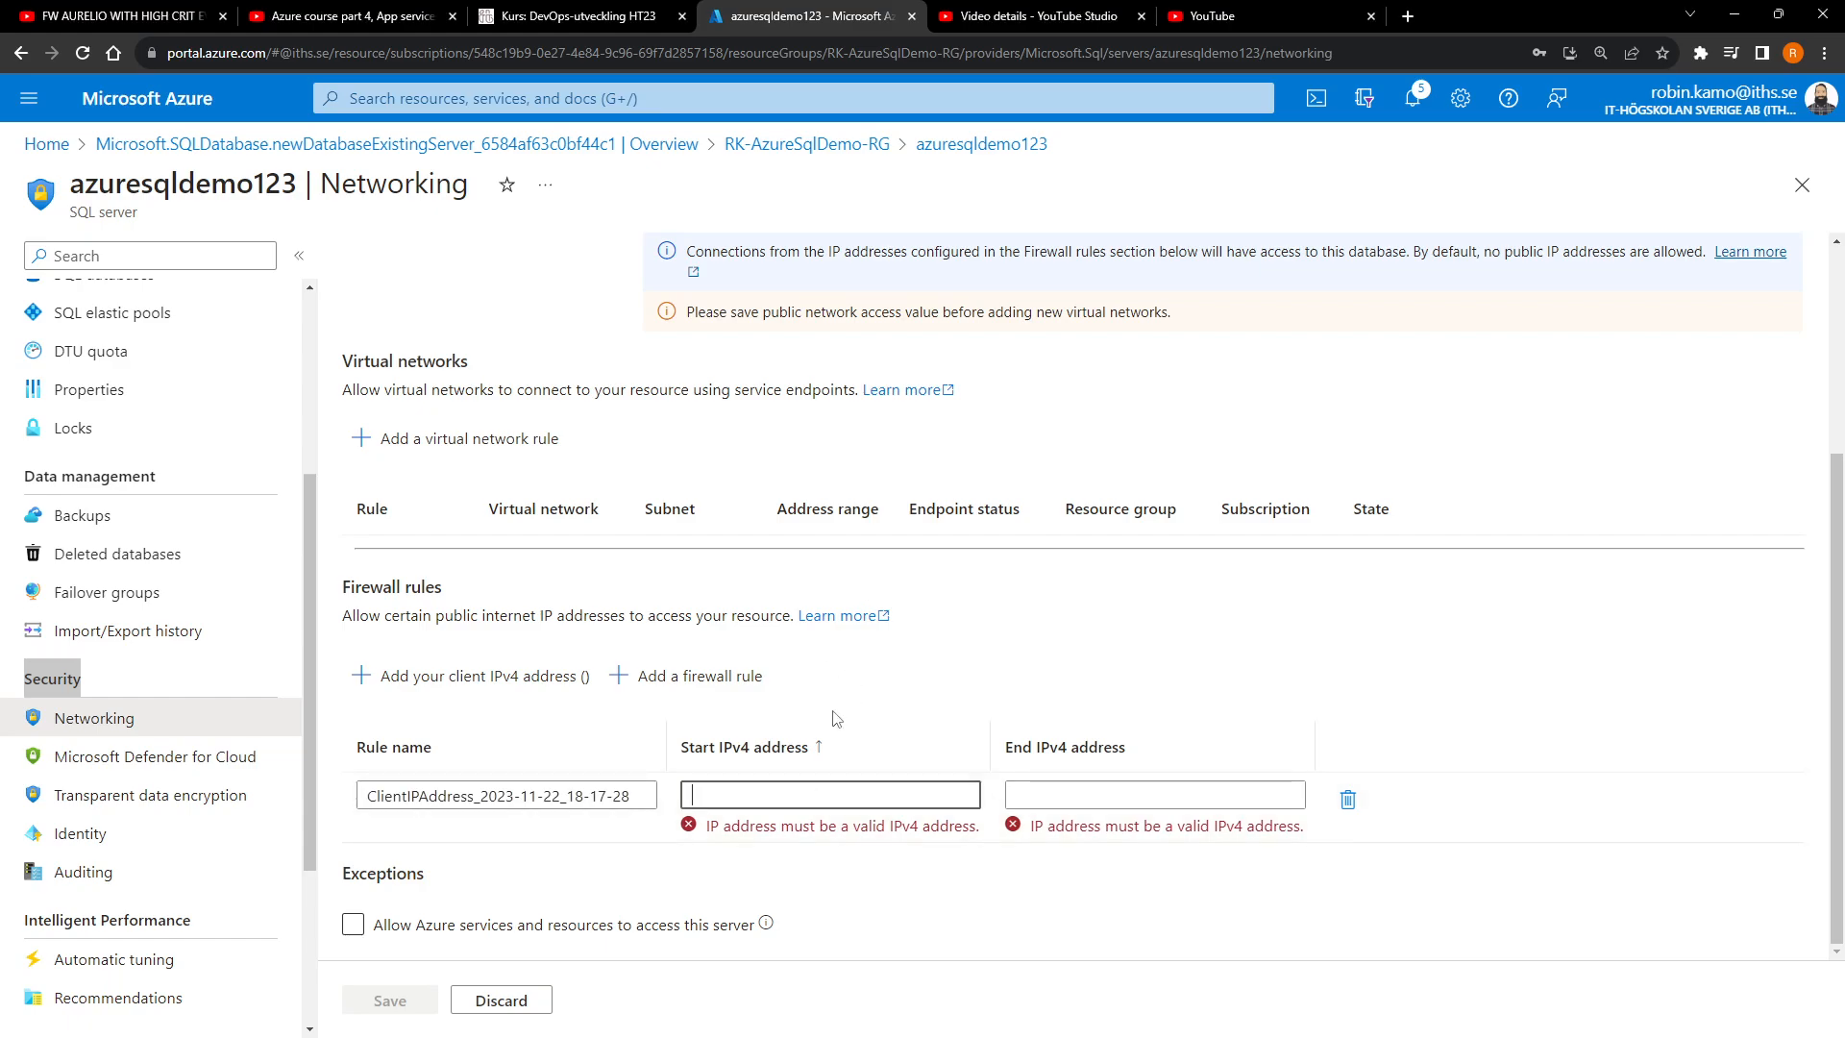
type("ipconfig")
key("ctrl+a")
key("BackSpace")
left_click(857, 798)
left_click(1070, 792)
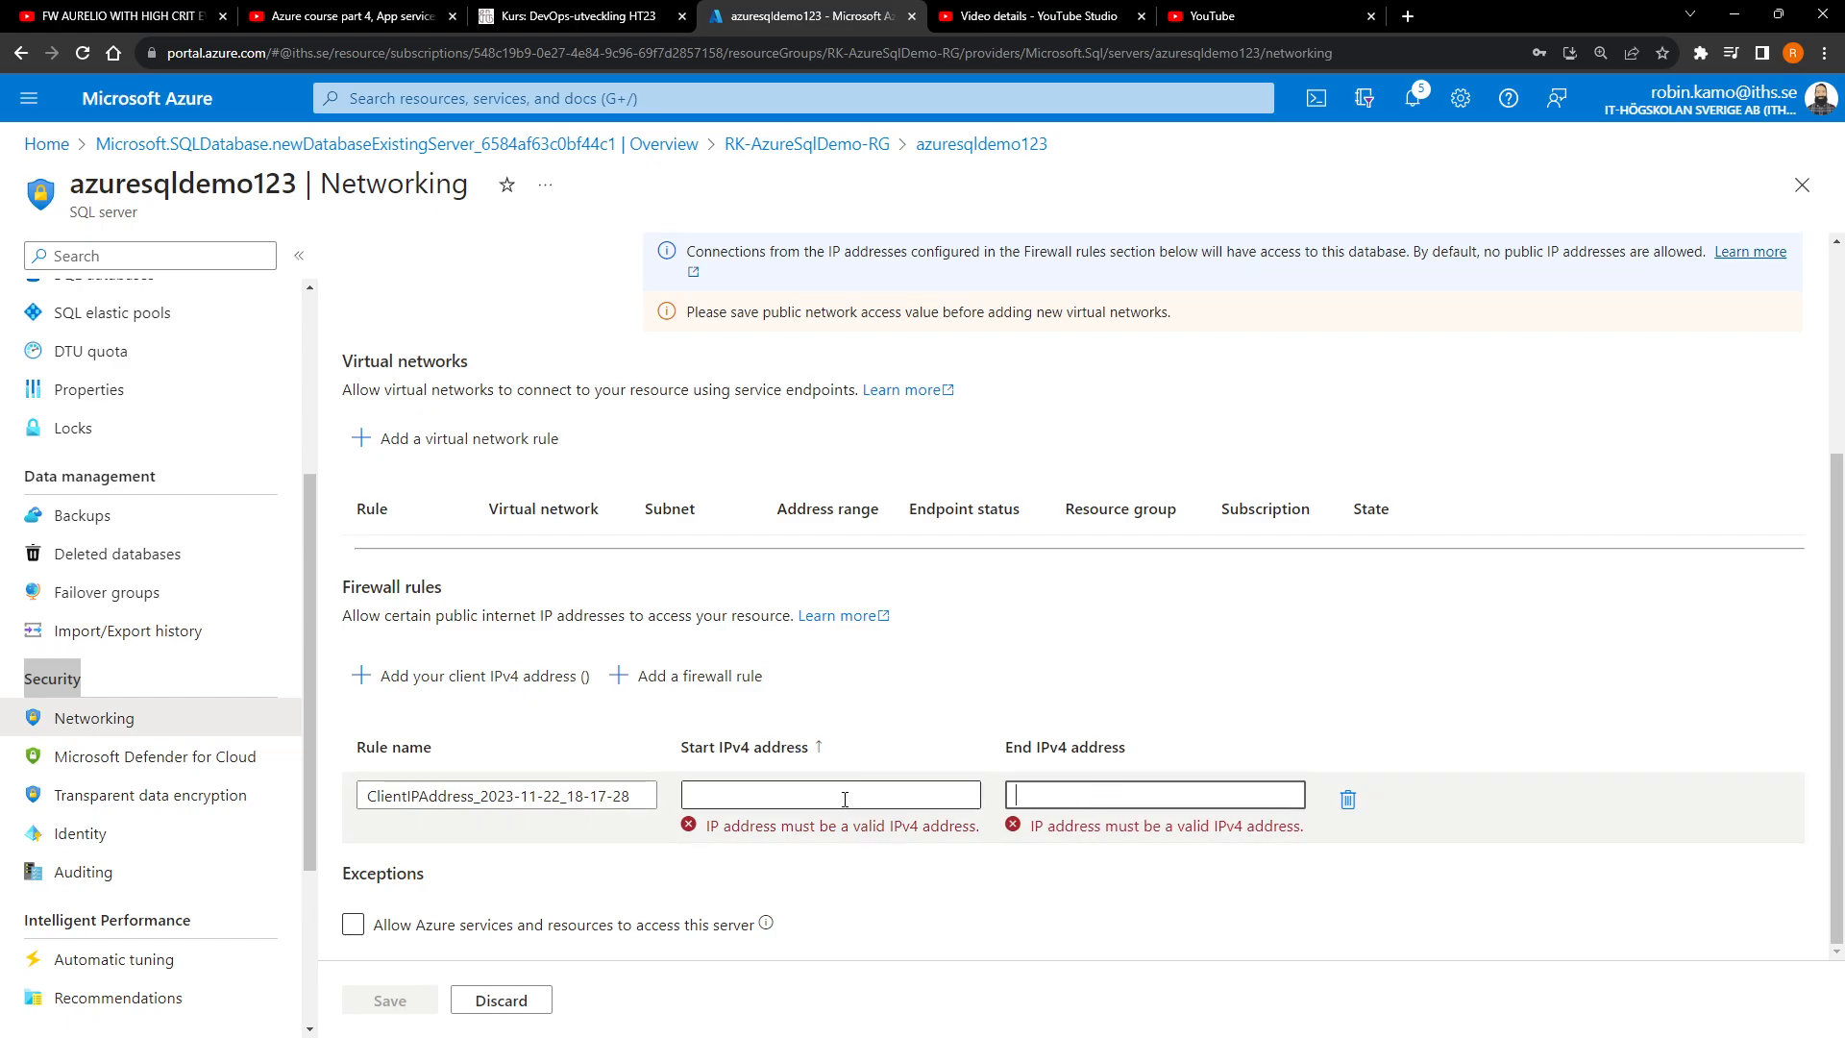
left_click(845, 798)
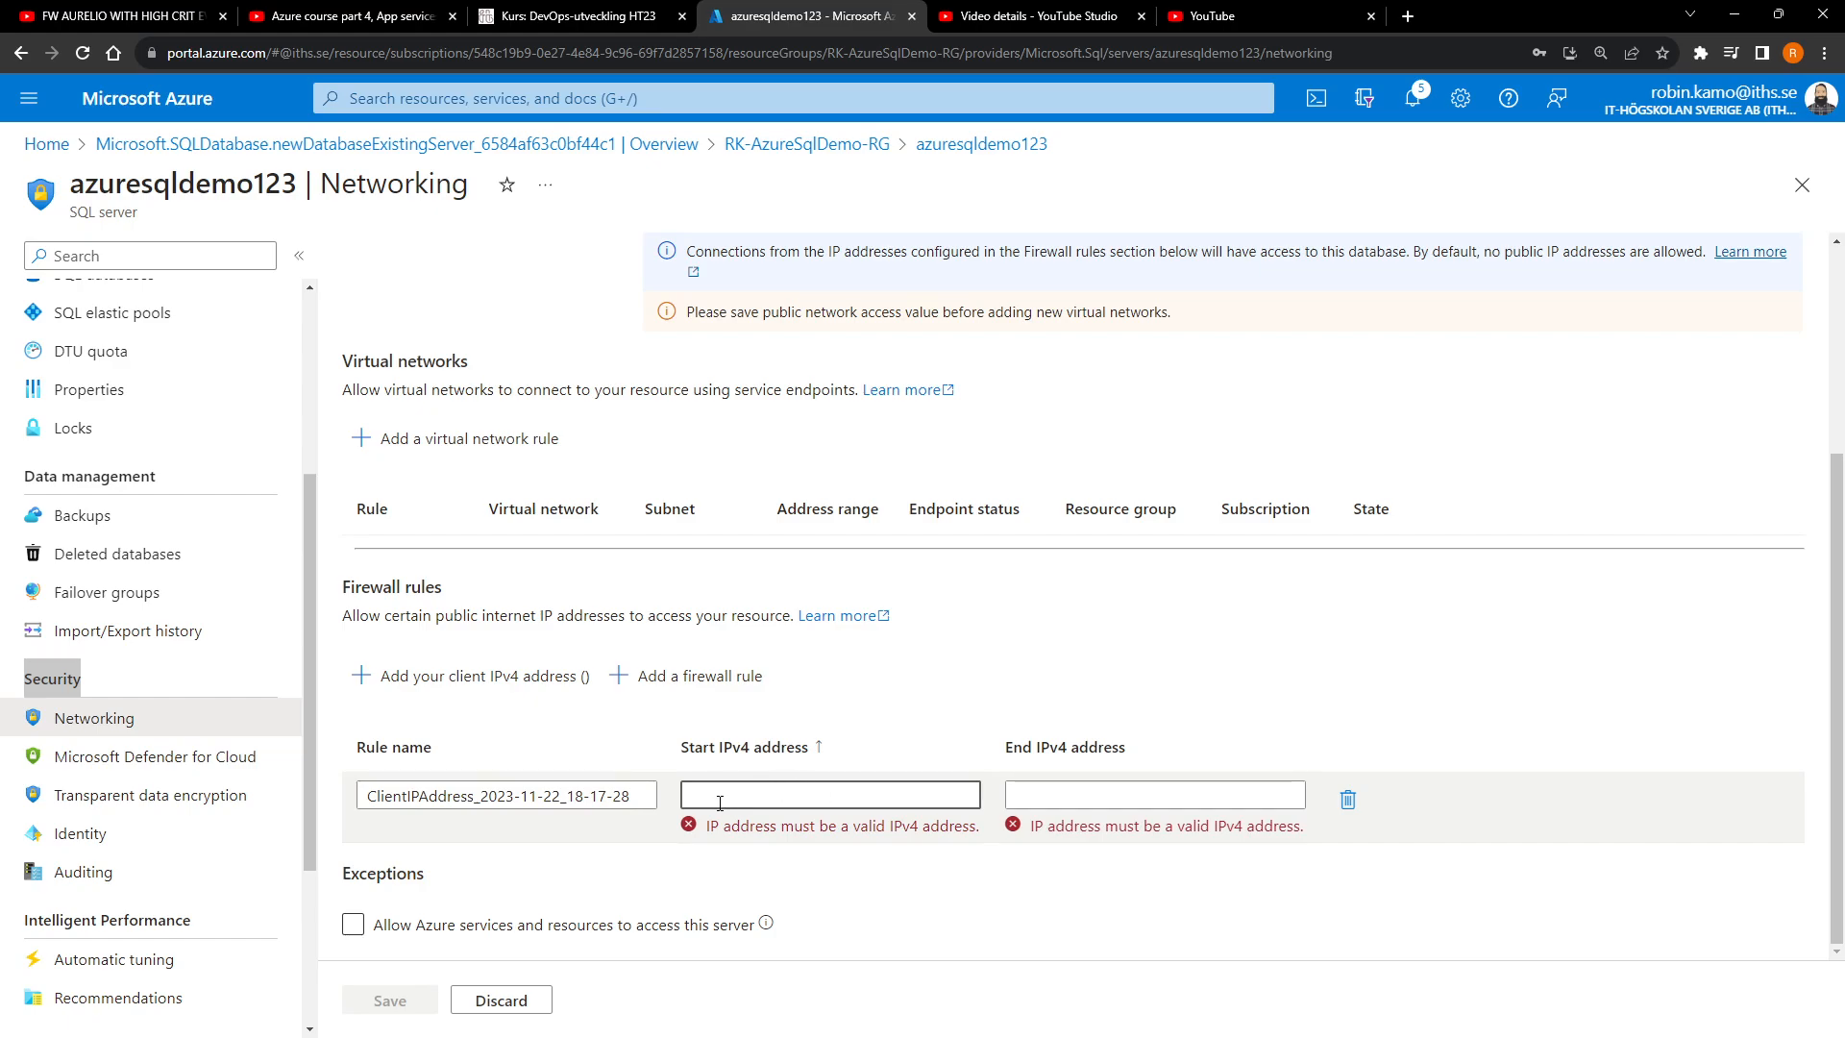
left_click(1089, 802)
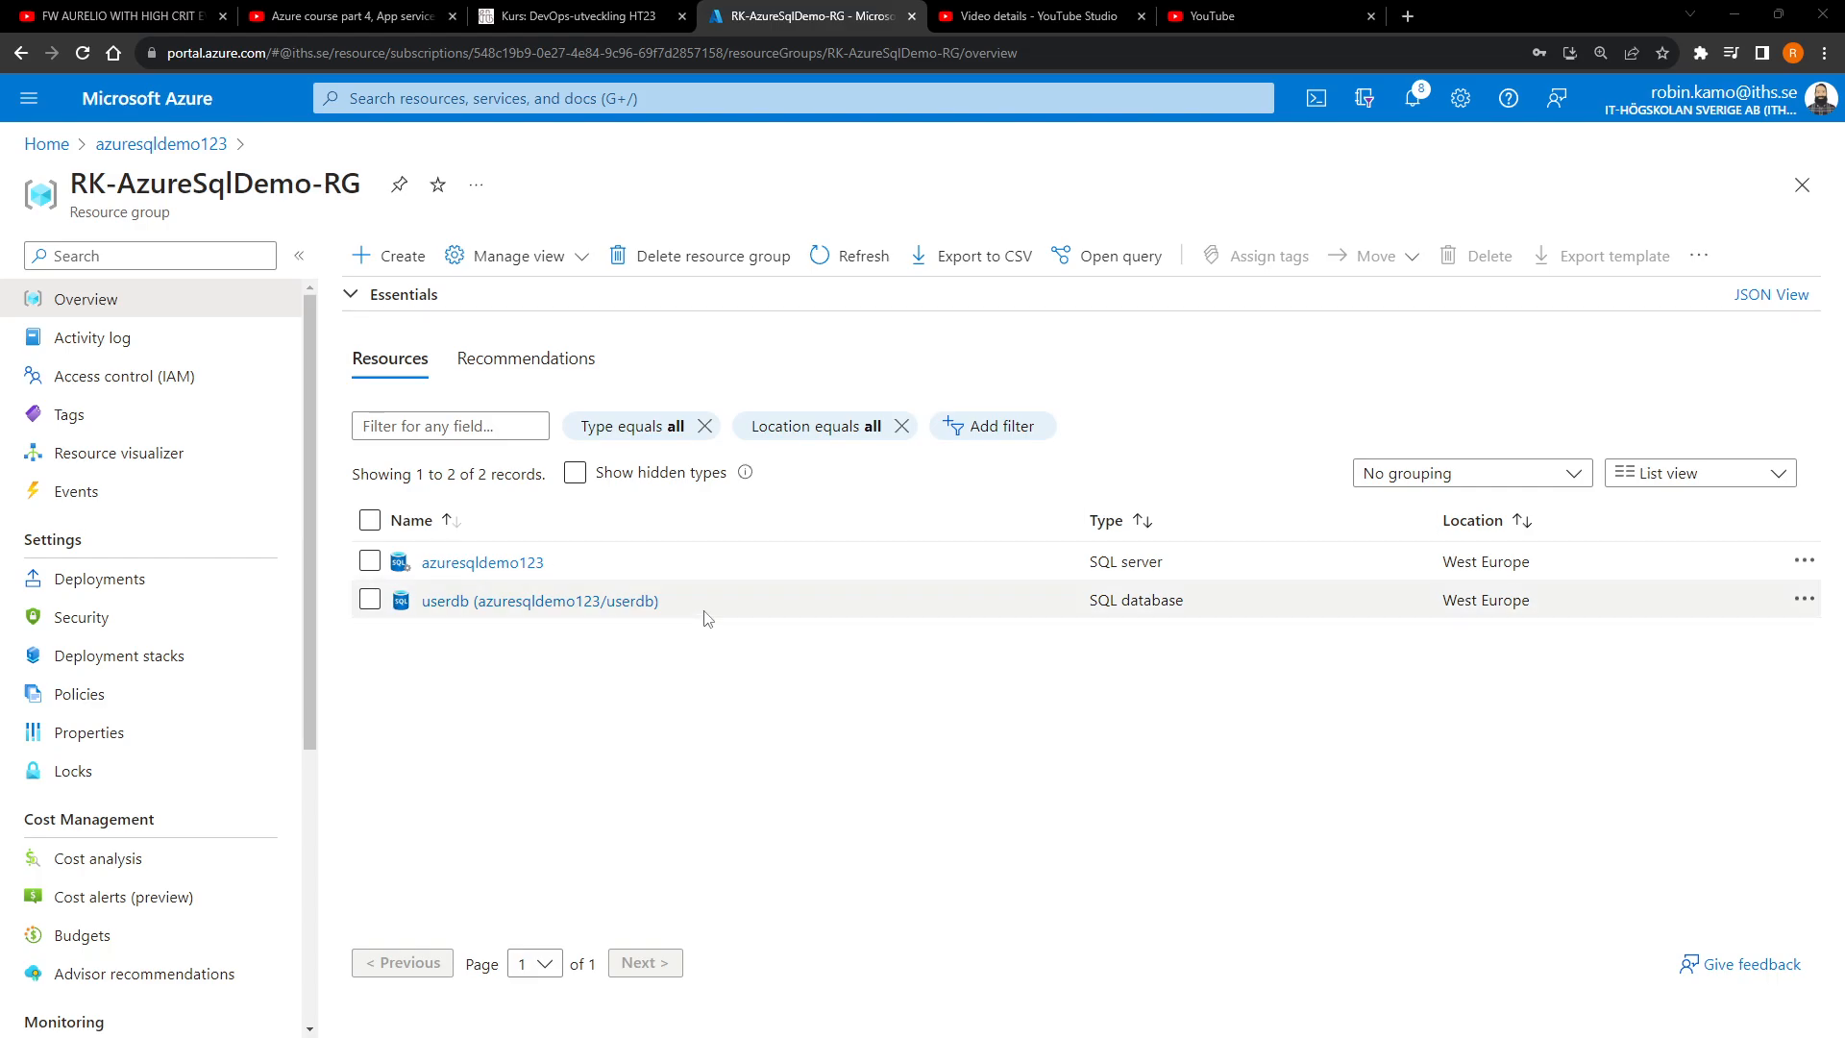
Open the userdb database from the resource group and go to its Query editor.
left_click_drag(708, 618, 423, 604)
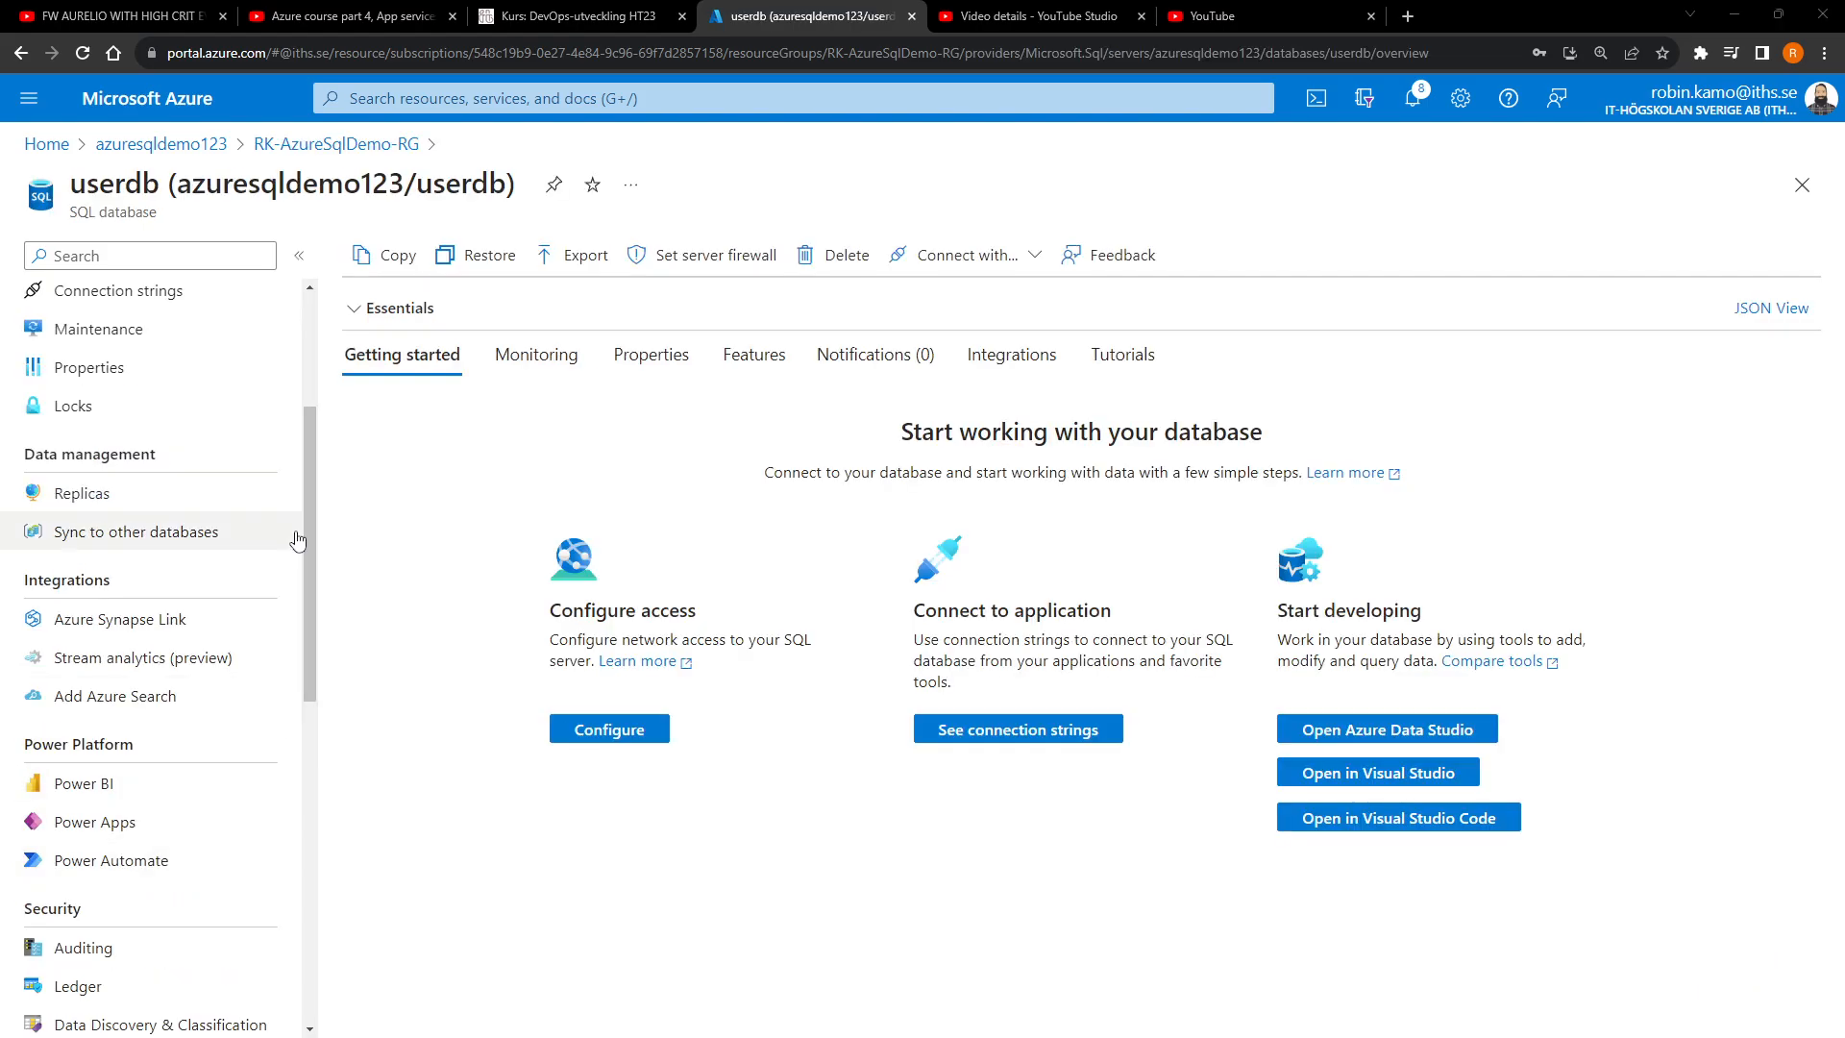
scroll(297, 540, "up", 3)
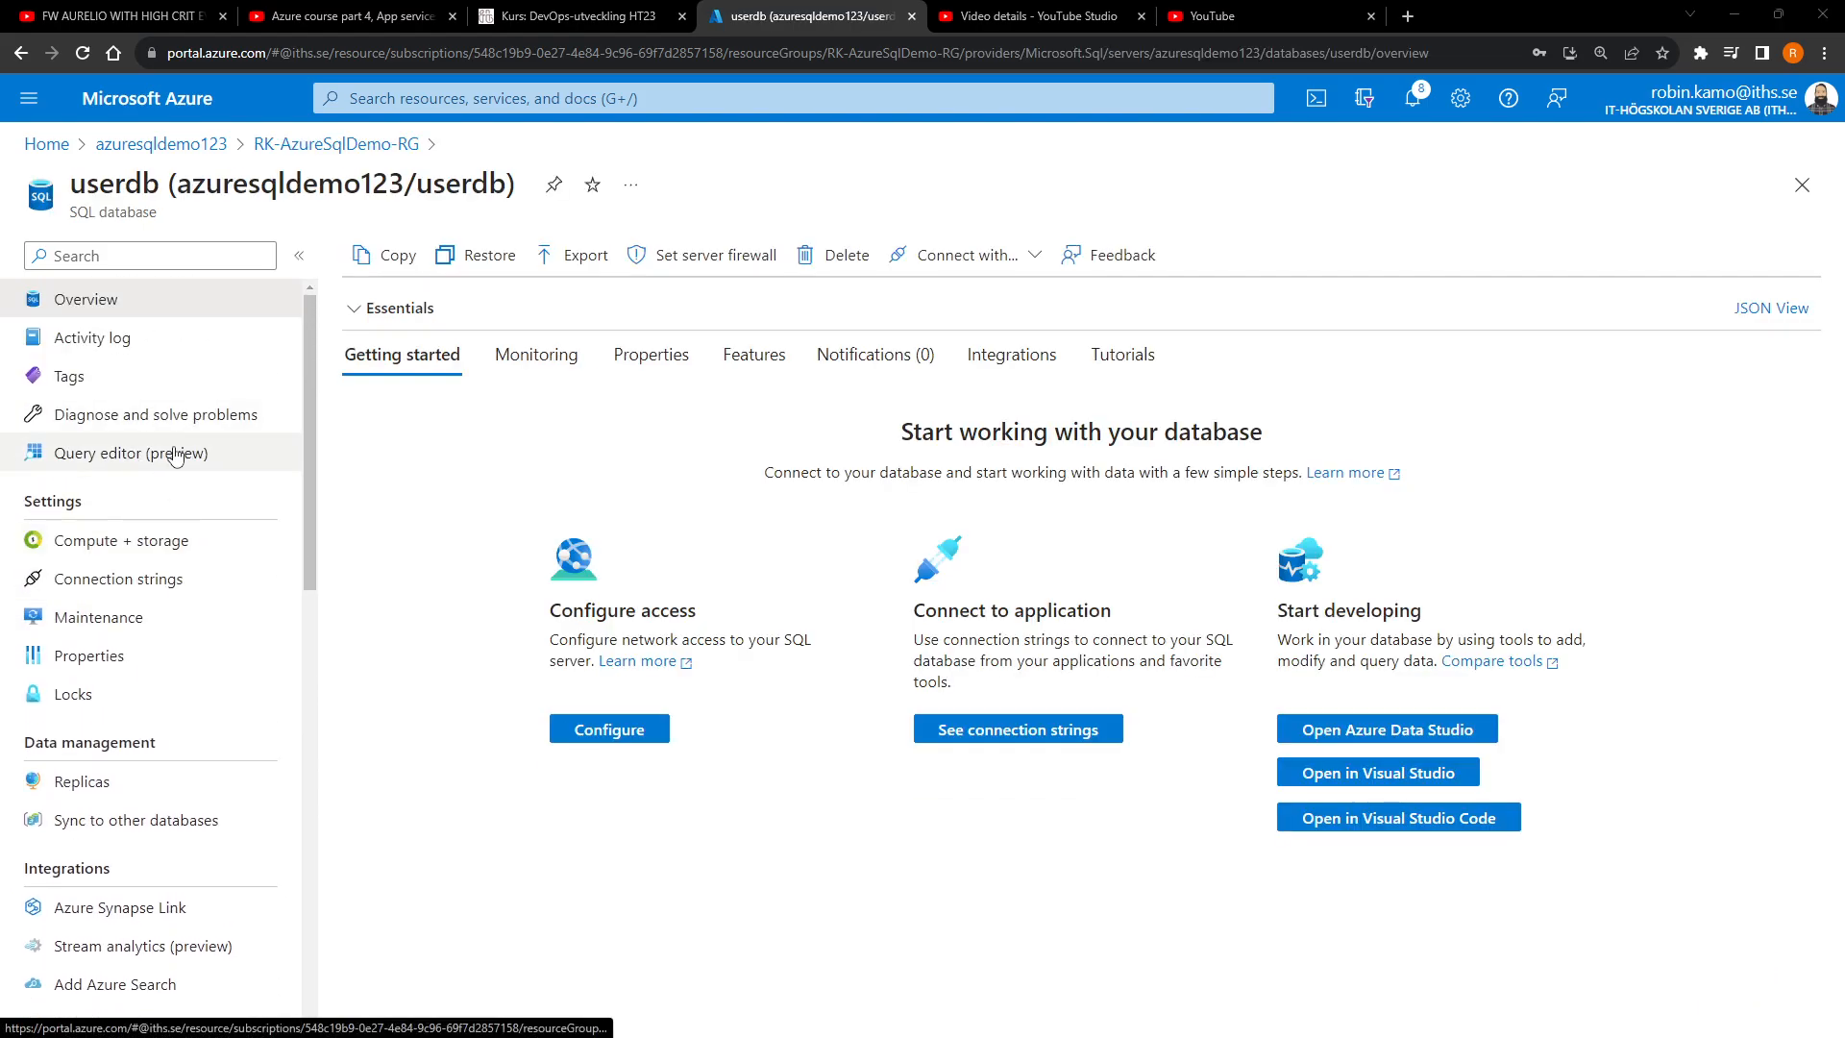
left_click(175, 455)
left_click(699, 688)
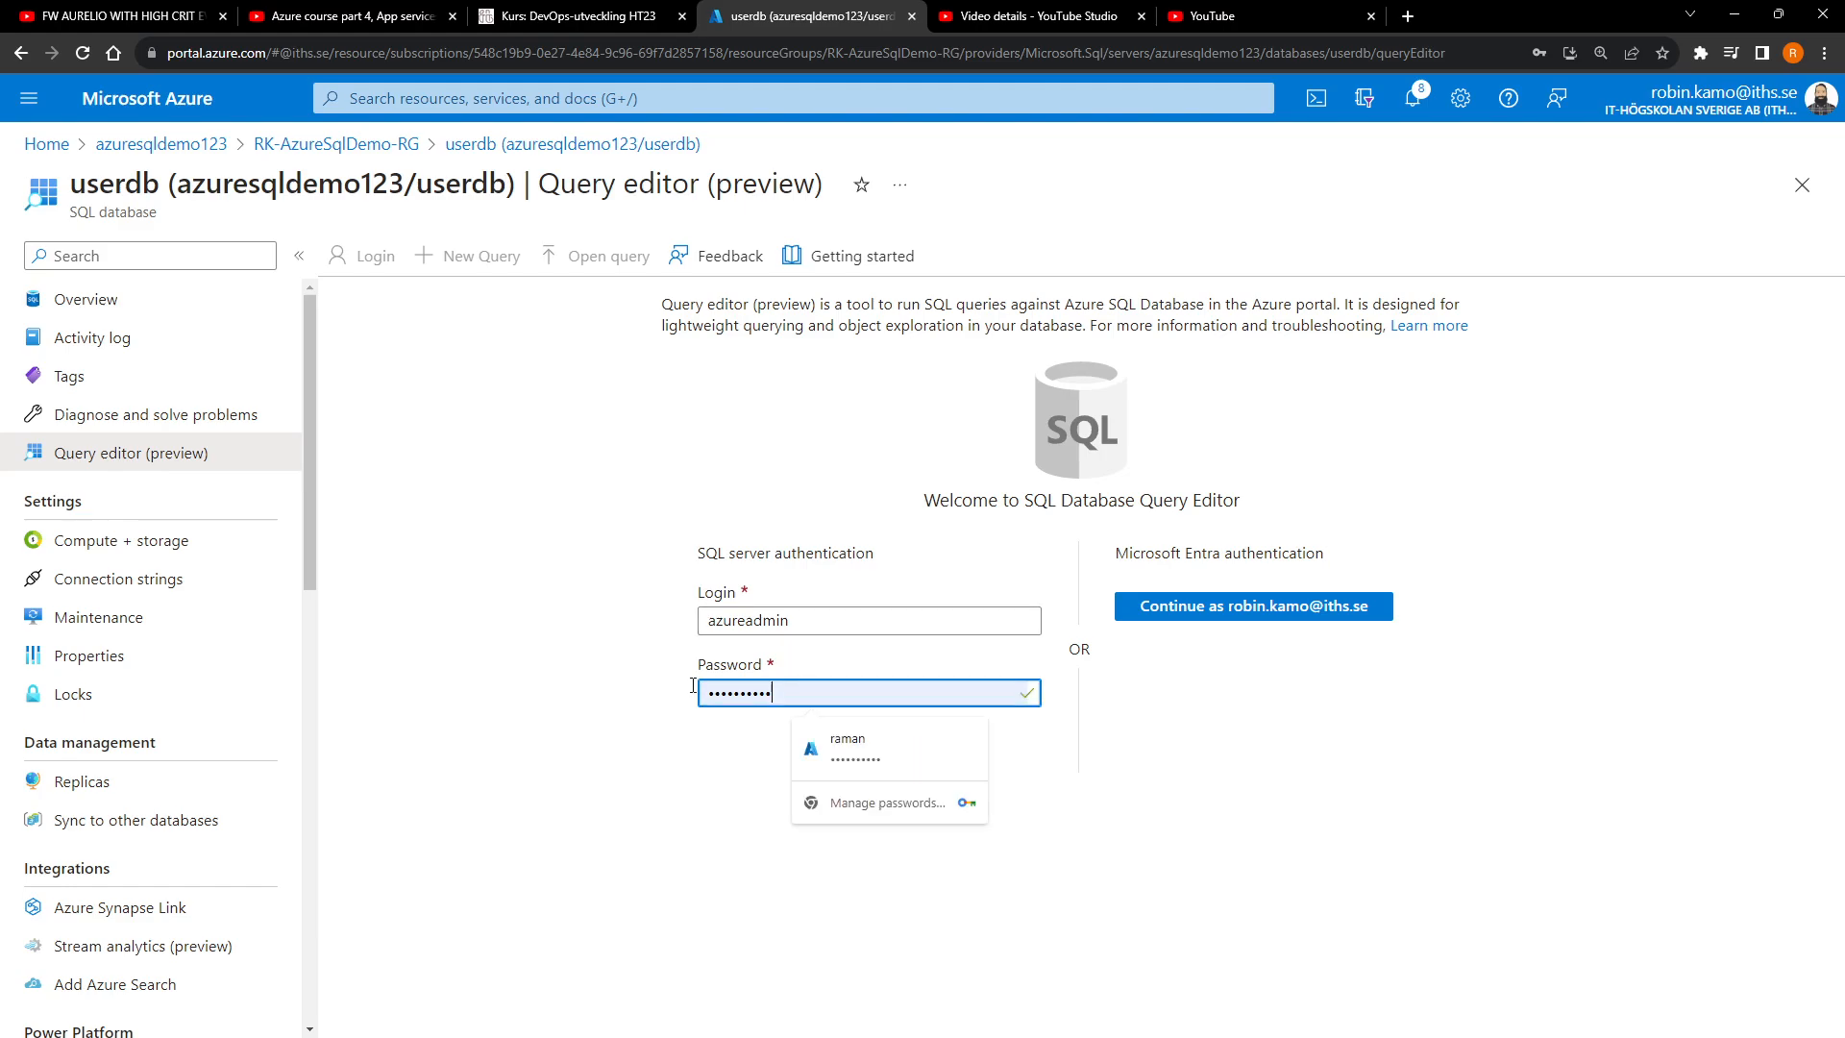
Re-enter the admin password and sign in to the Query editor.
key("ctrl+a")
type("*****")
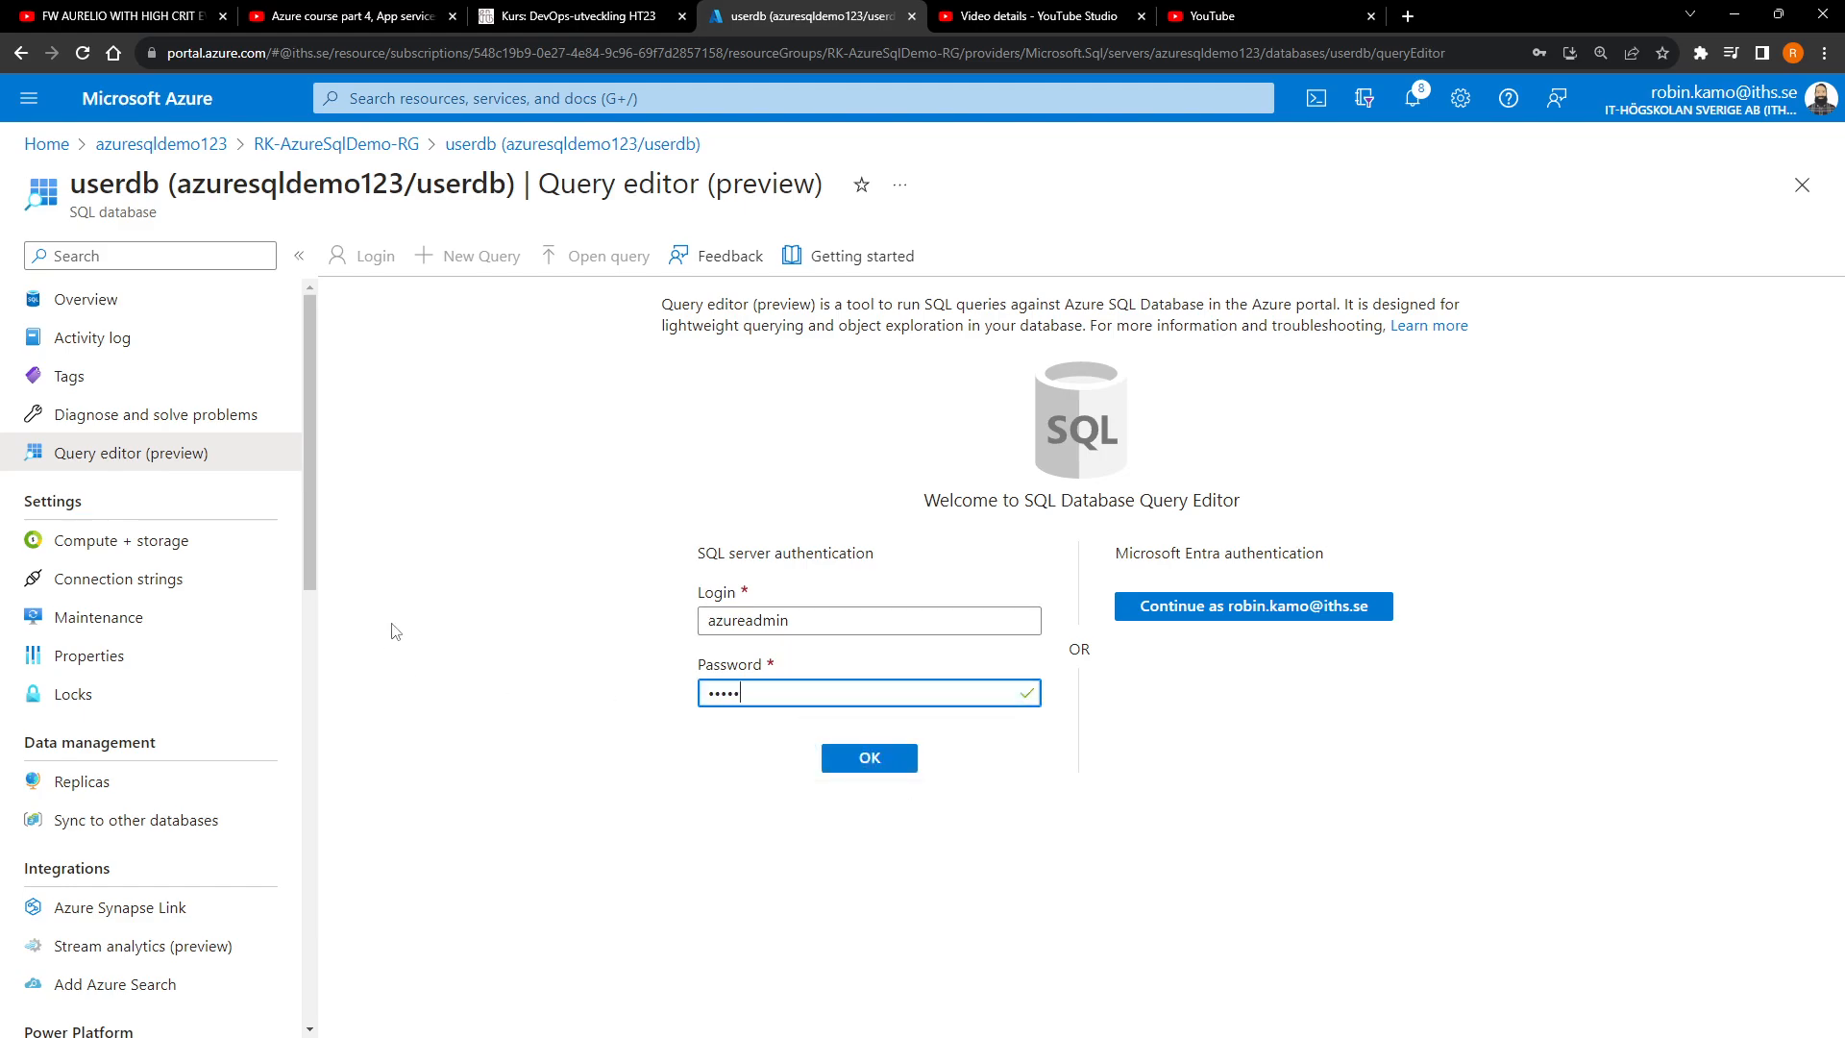
type("******")
left_click(898, 759)
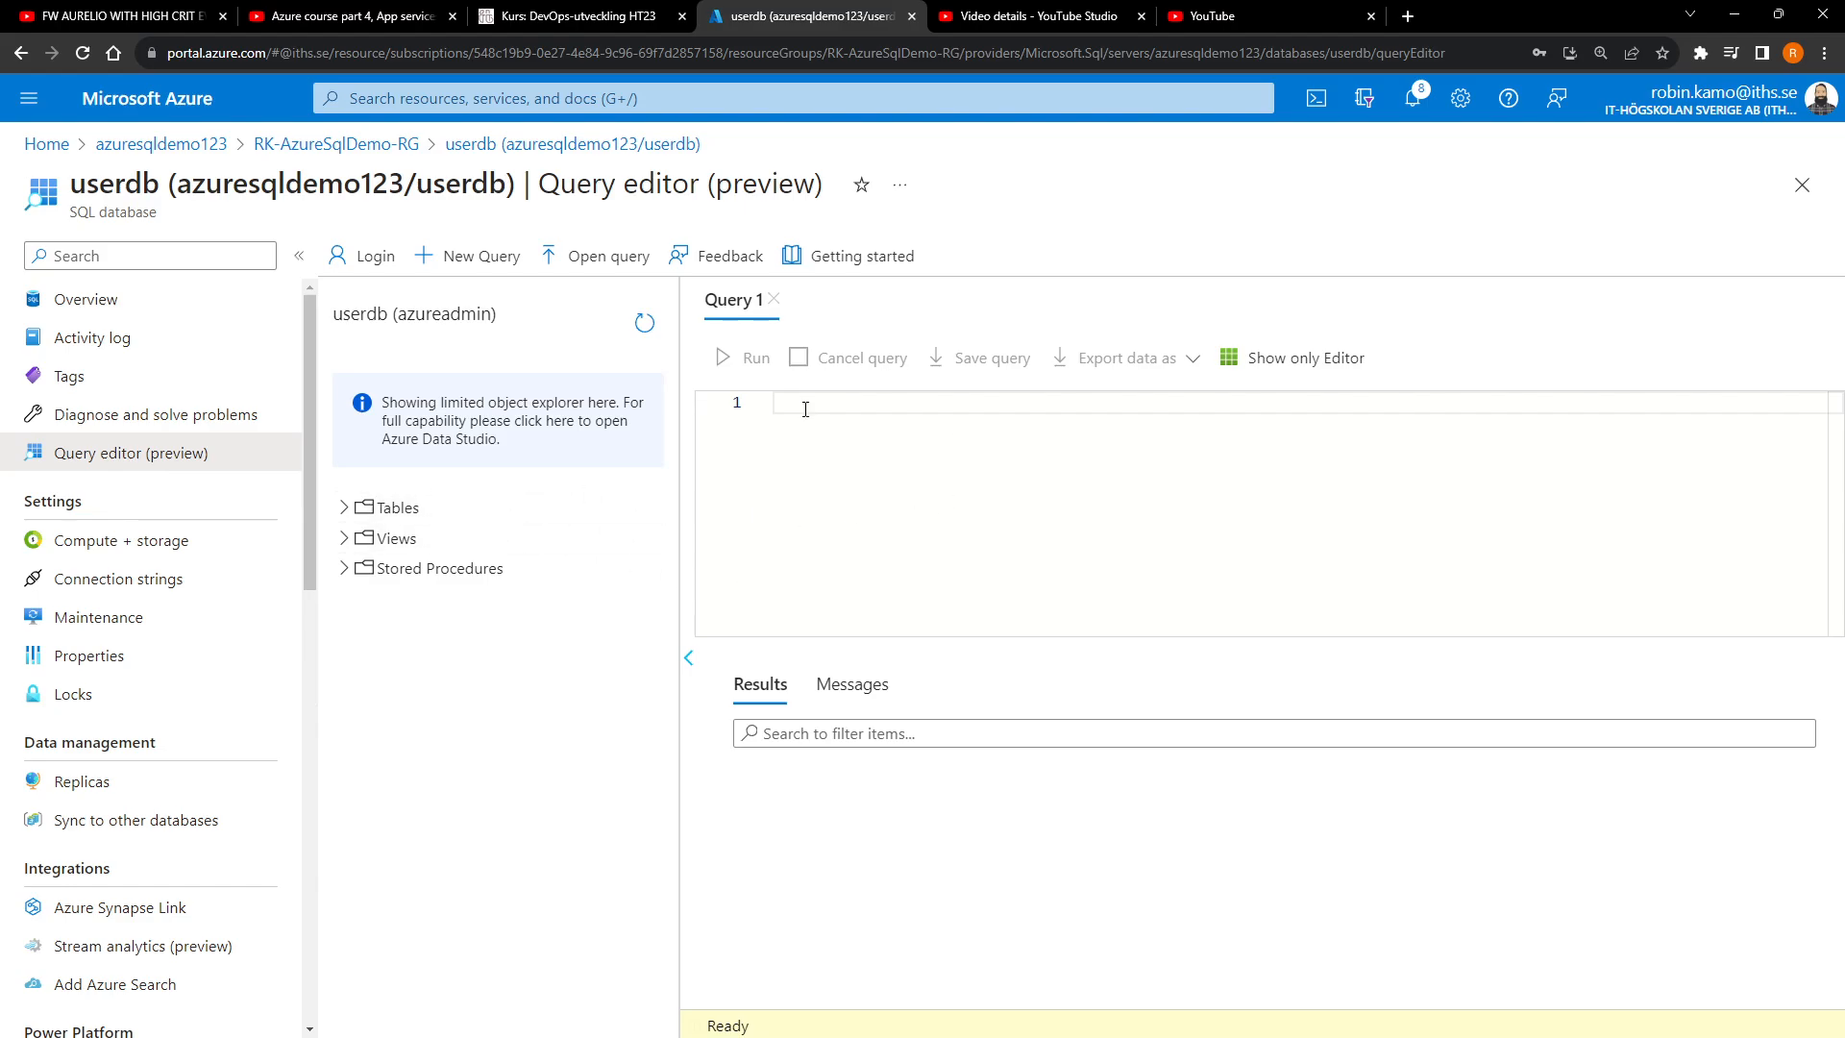
Expand the database's Tables folder in the object explorer and place the cursor in the query editor.
left_click_drag(98, 183, 260, 182)
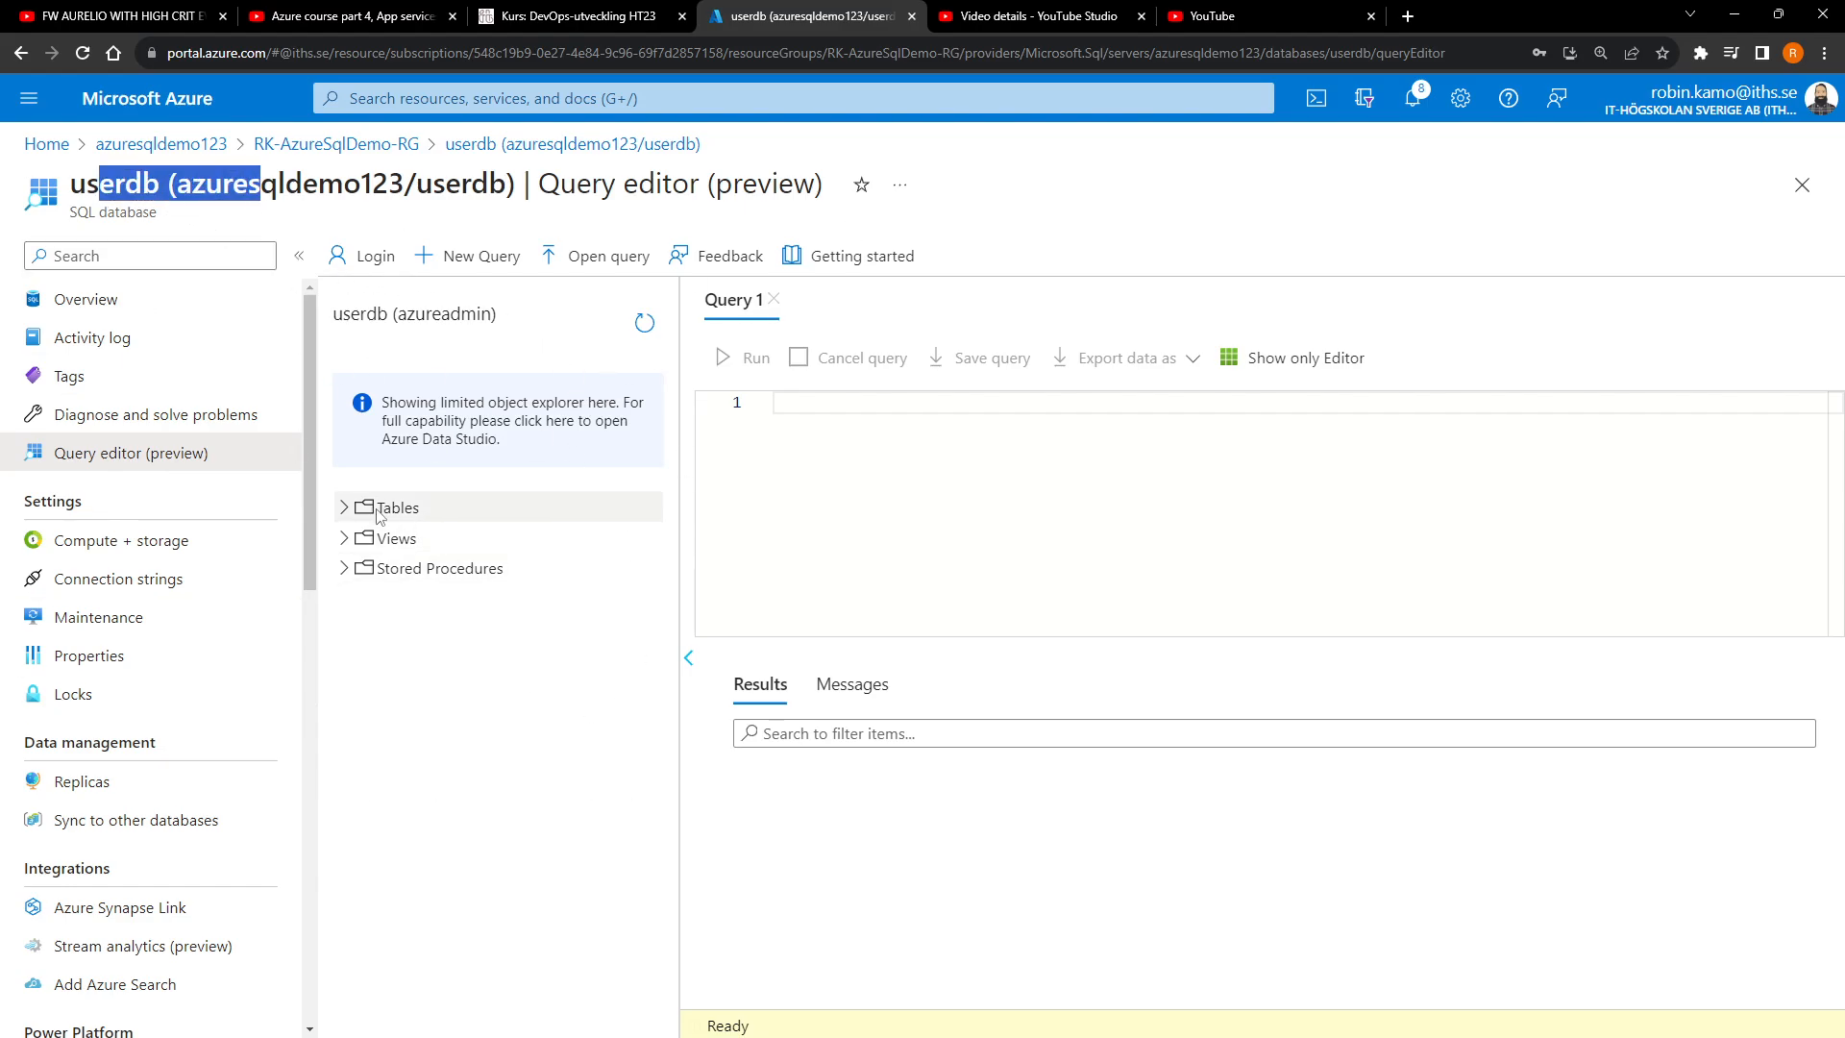
left_click(345, 509)
left_click(704, 715)
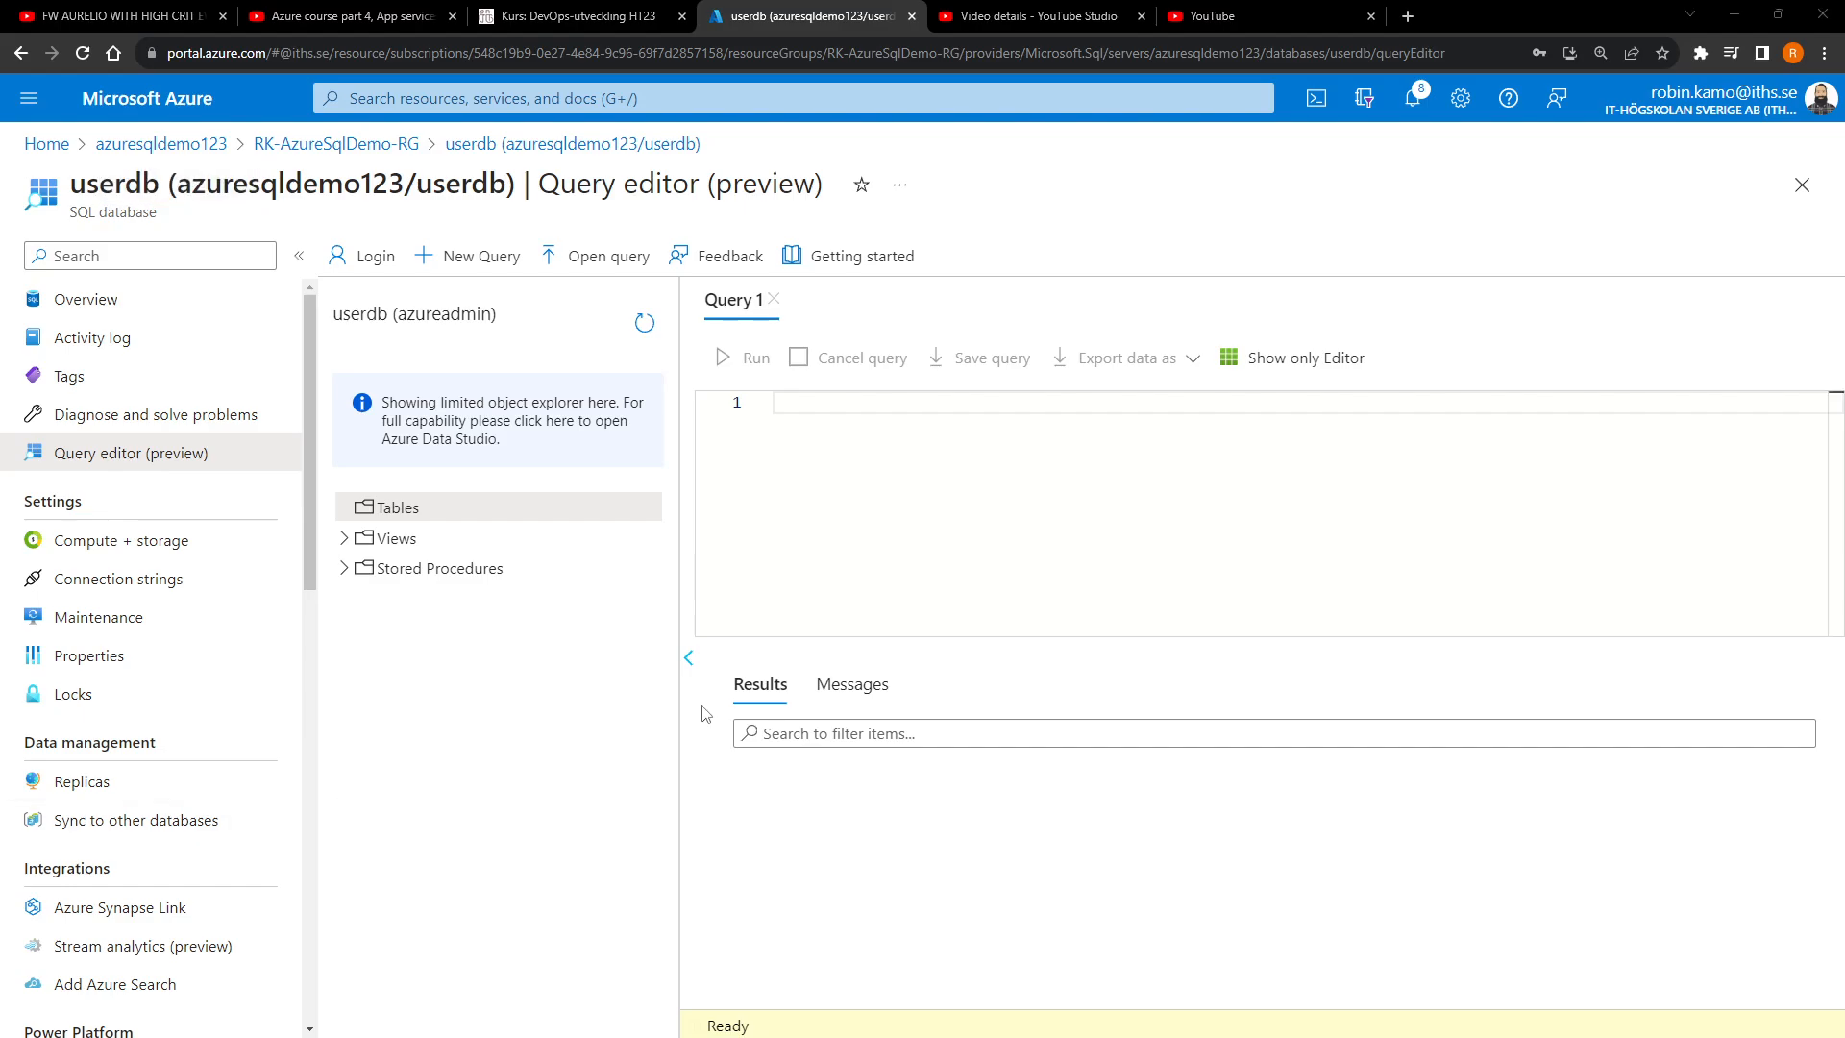
left_click(1026, 502)
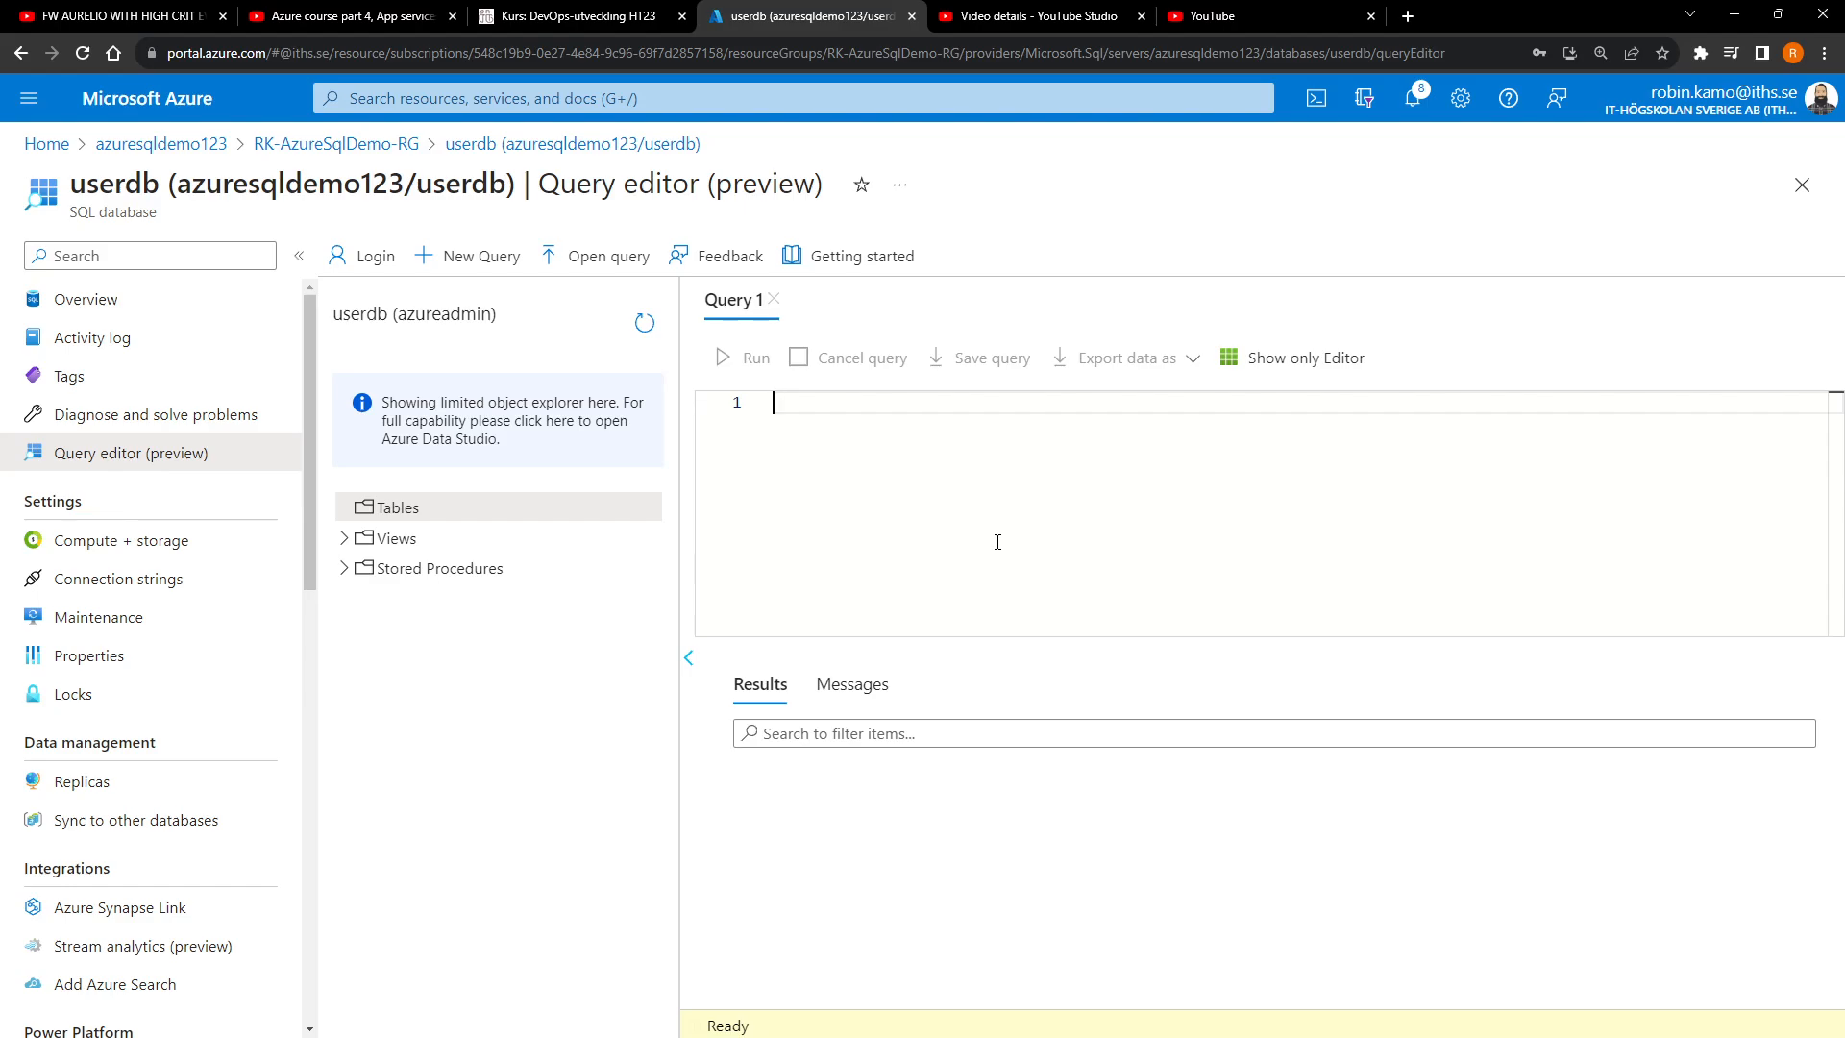
Start a CREATE TABLE statement for a table named Animal with empty parentheses for its columns.
type("CREATE")
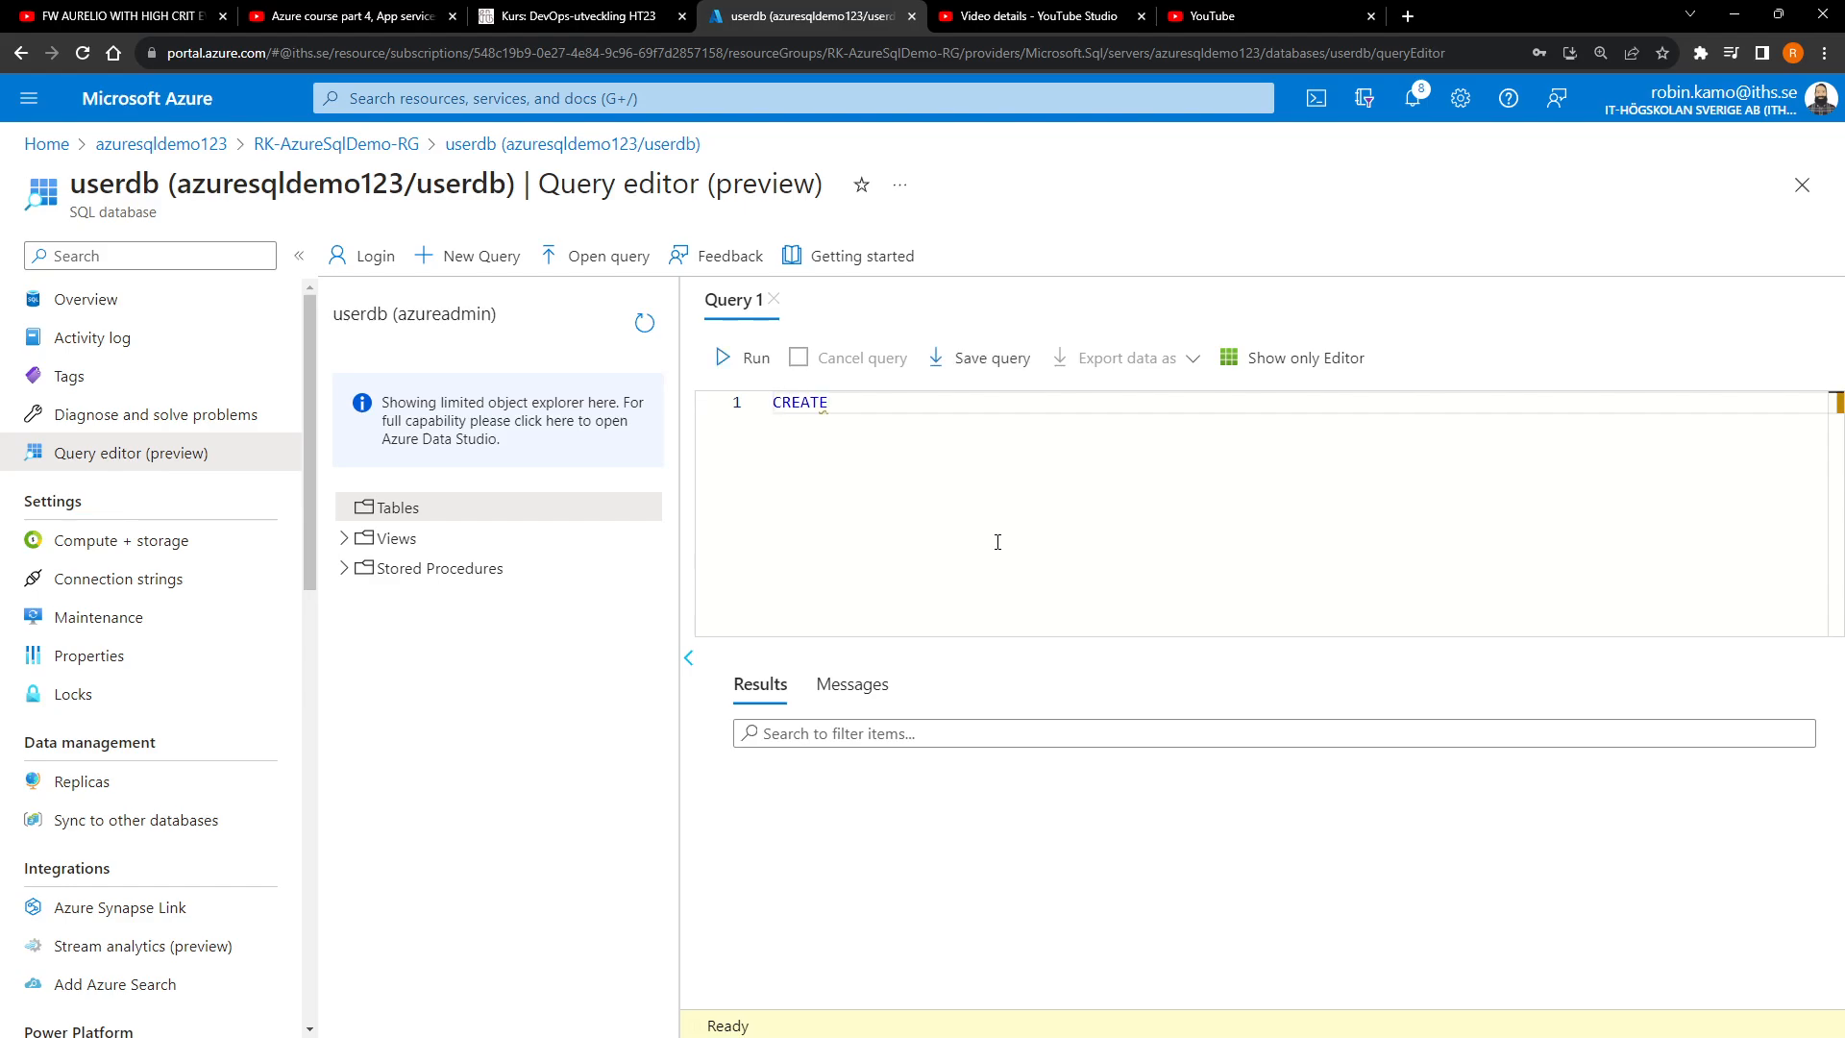
type(" TABLE Animail")
key("BackSpace")
key("BackSpace")
key("BackSpace")
type("ail();")
key("Left")
key("Return")
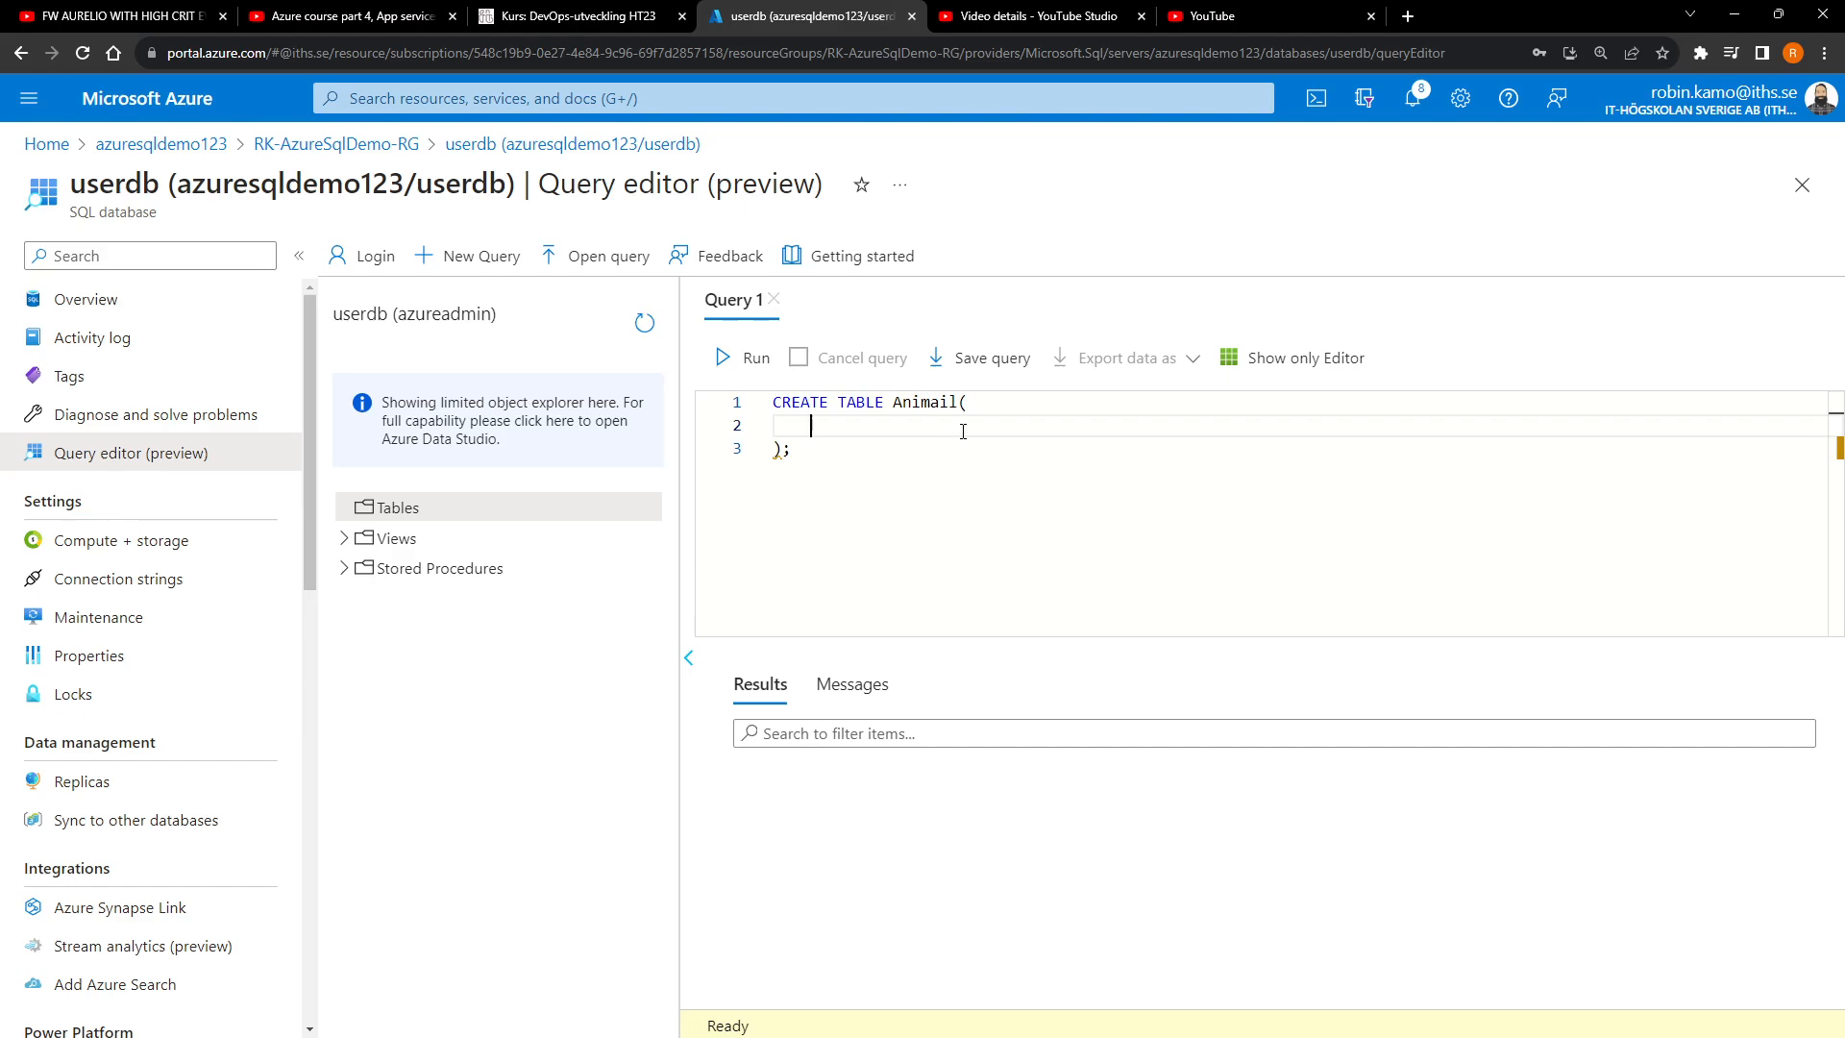
left_click(947, 402)
key("BackSpace")
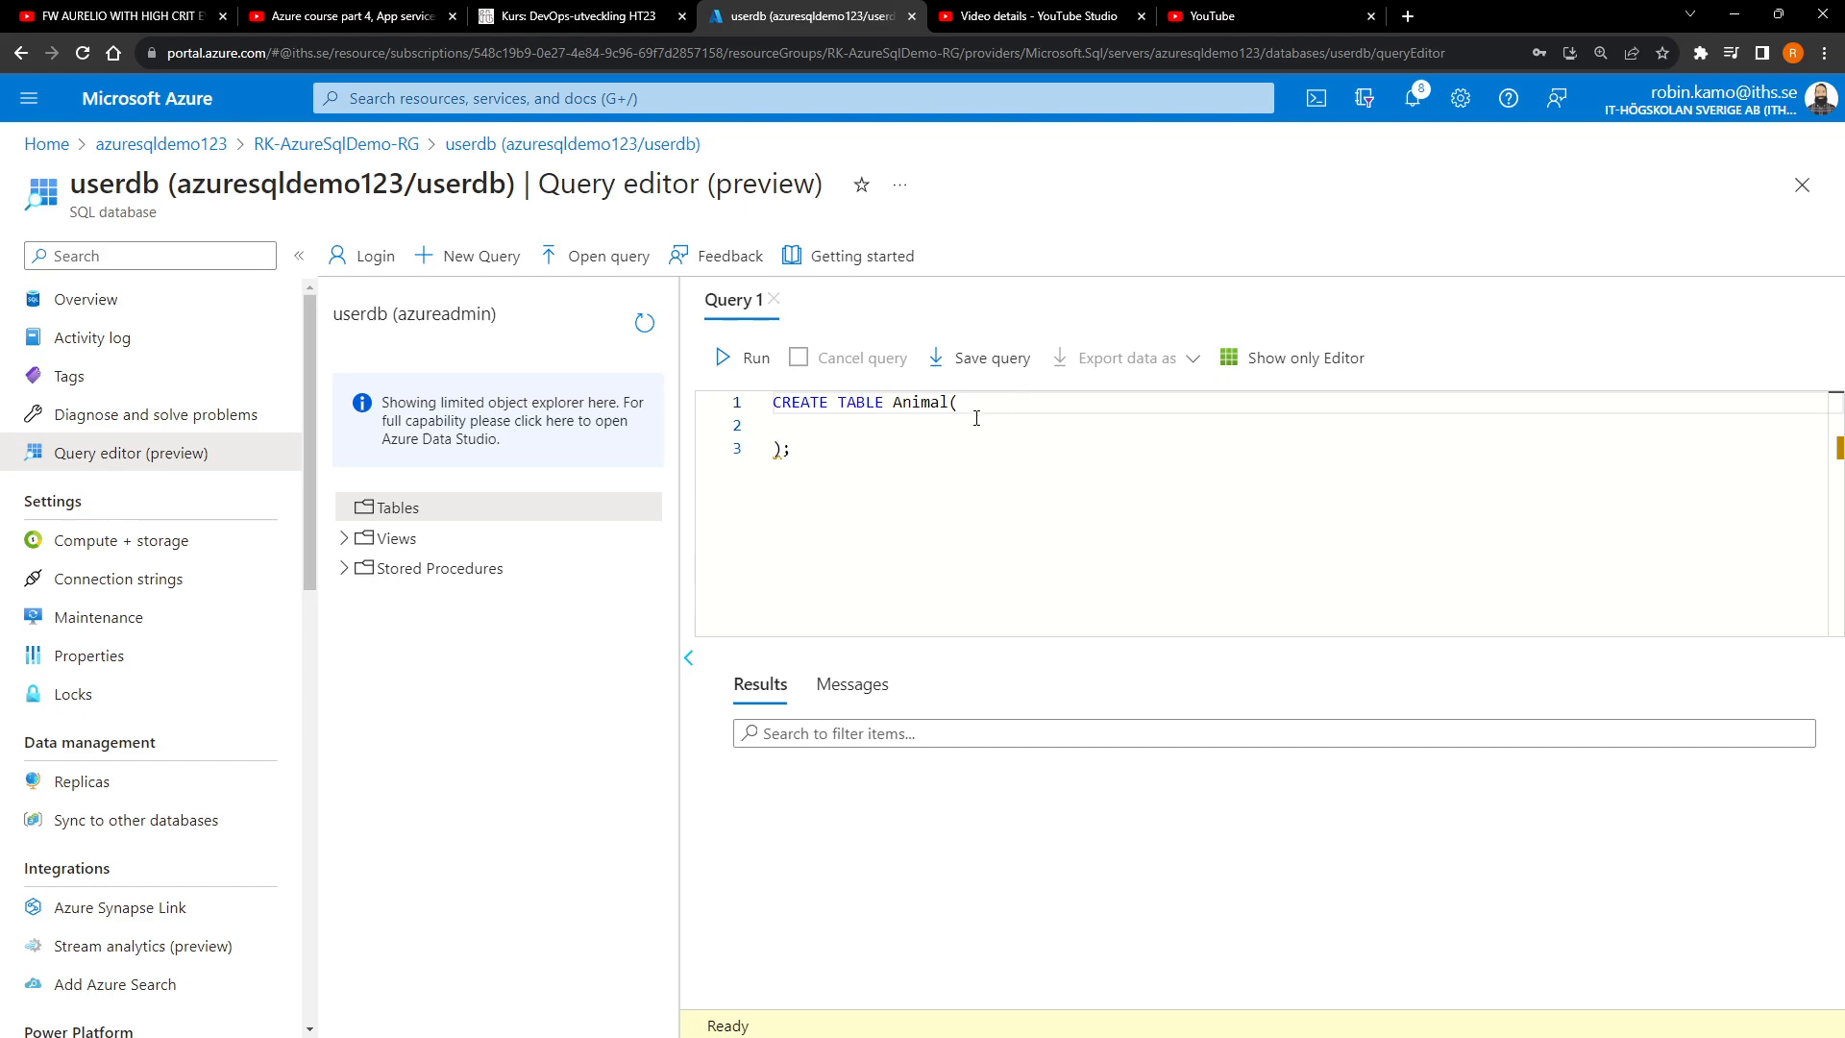
left_click(825, 427)
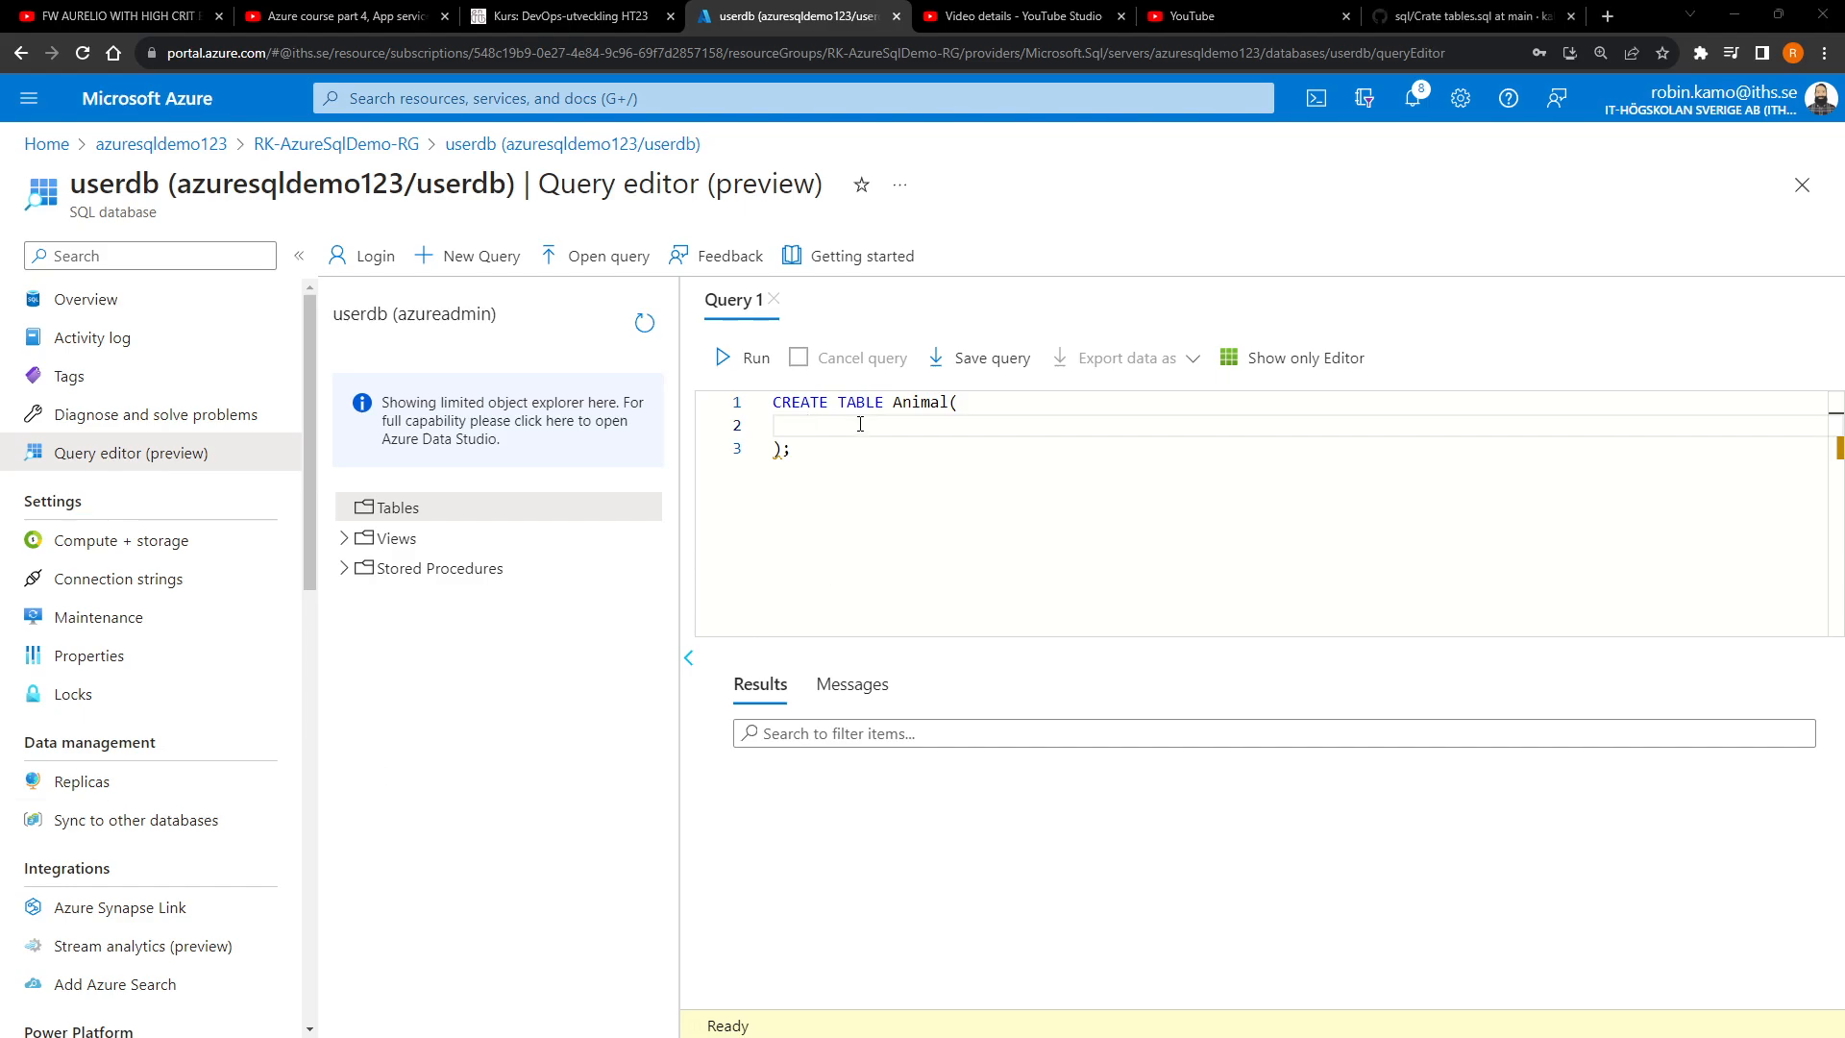
Define the first column AnimalId as INT PRIMARY KEY IDENTITY(1,1).
left_click(857, 425)
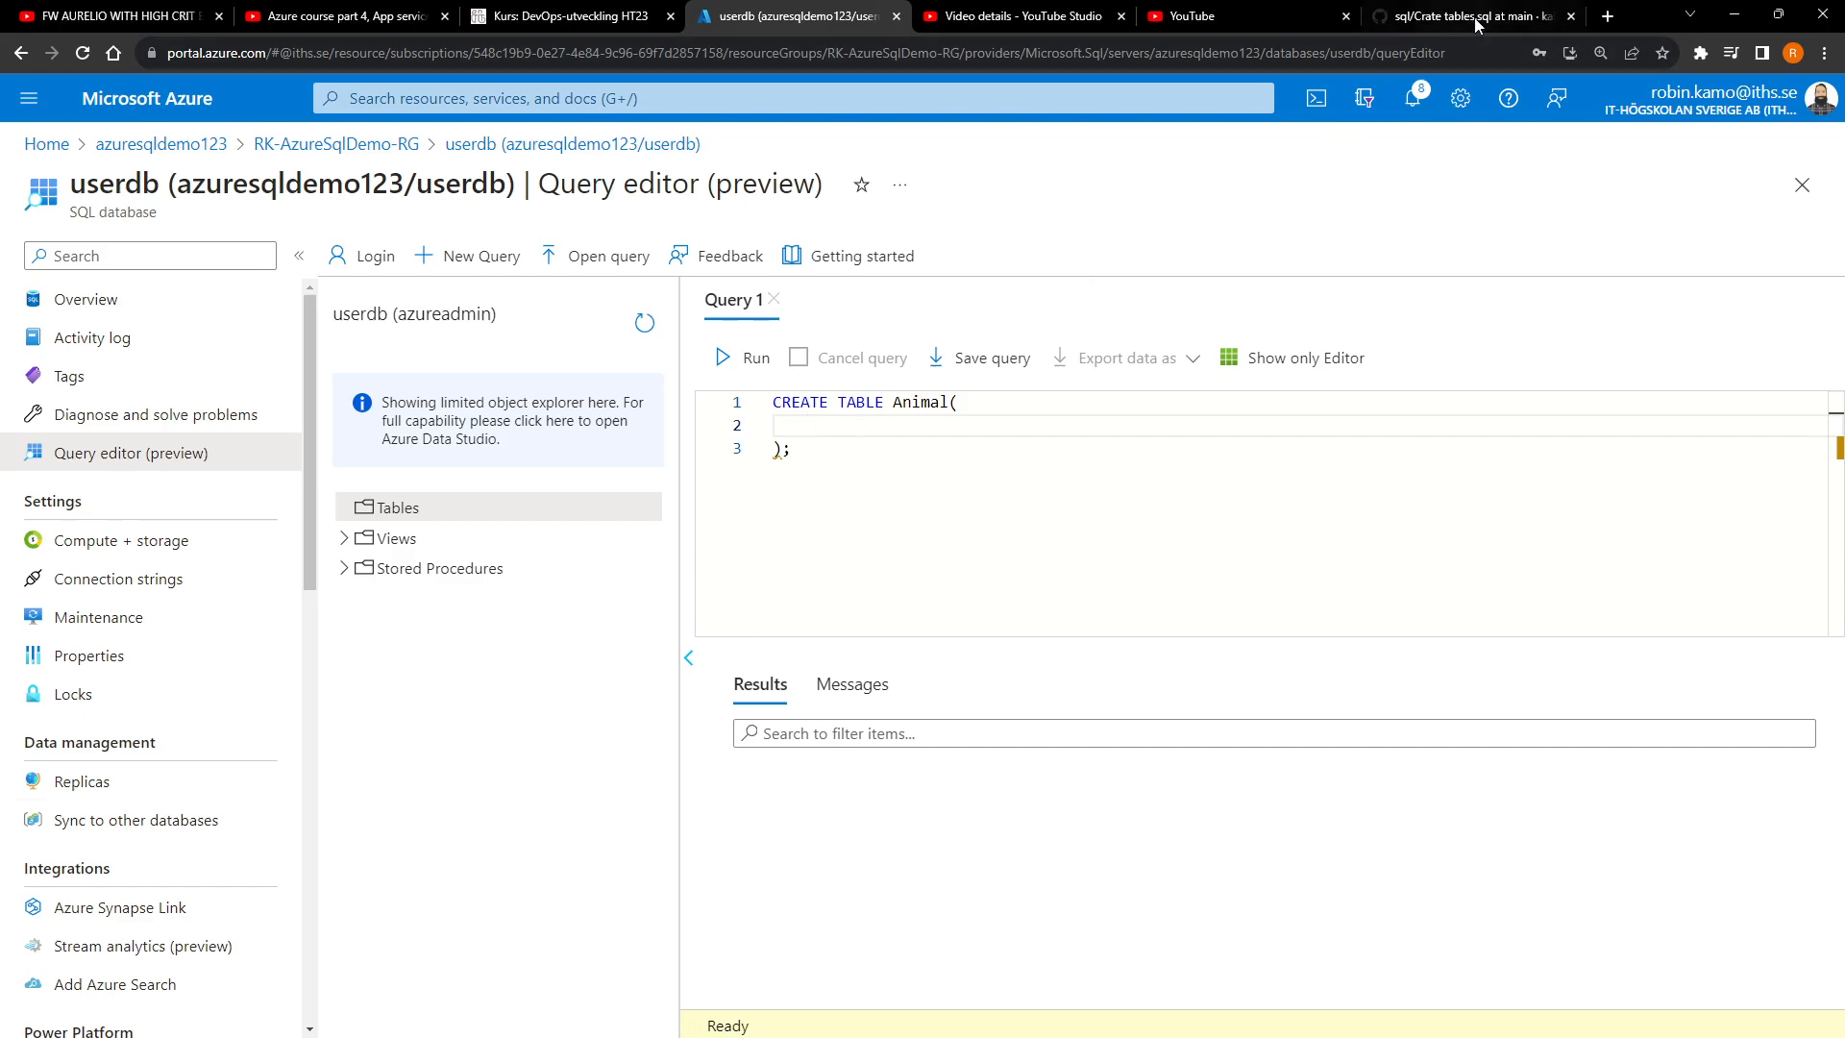
left_click(1570, 16)
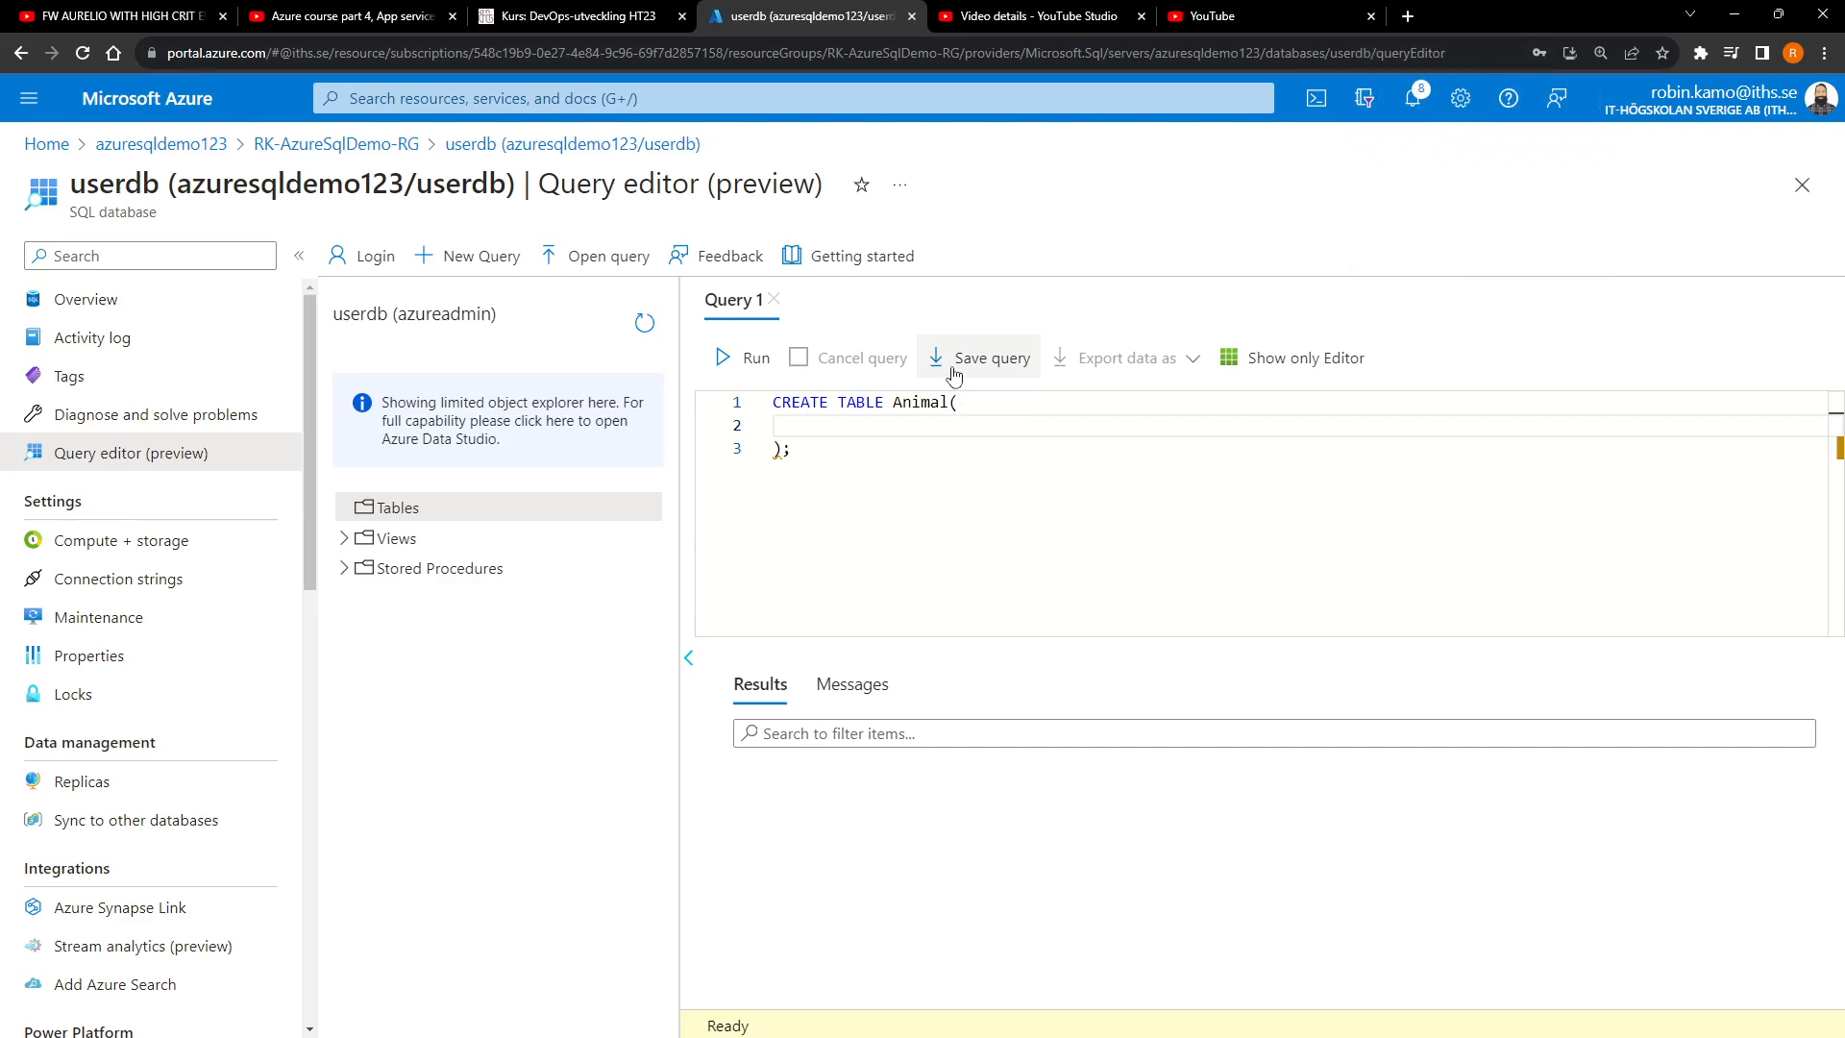
type("AnimalId INT PRIMARY KEY")
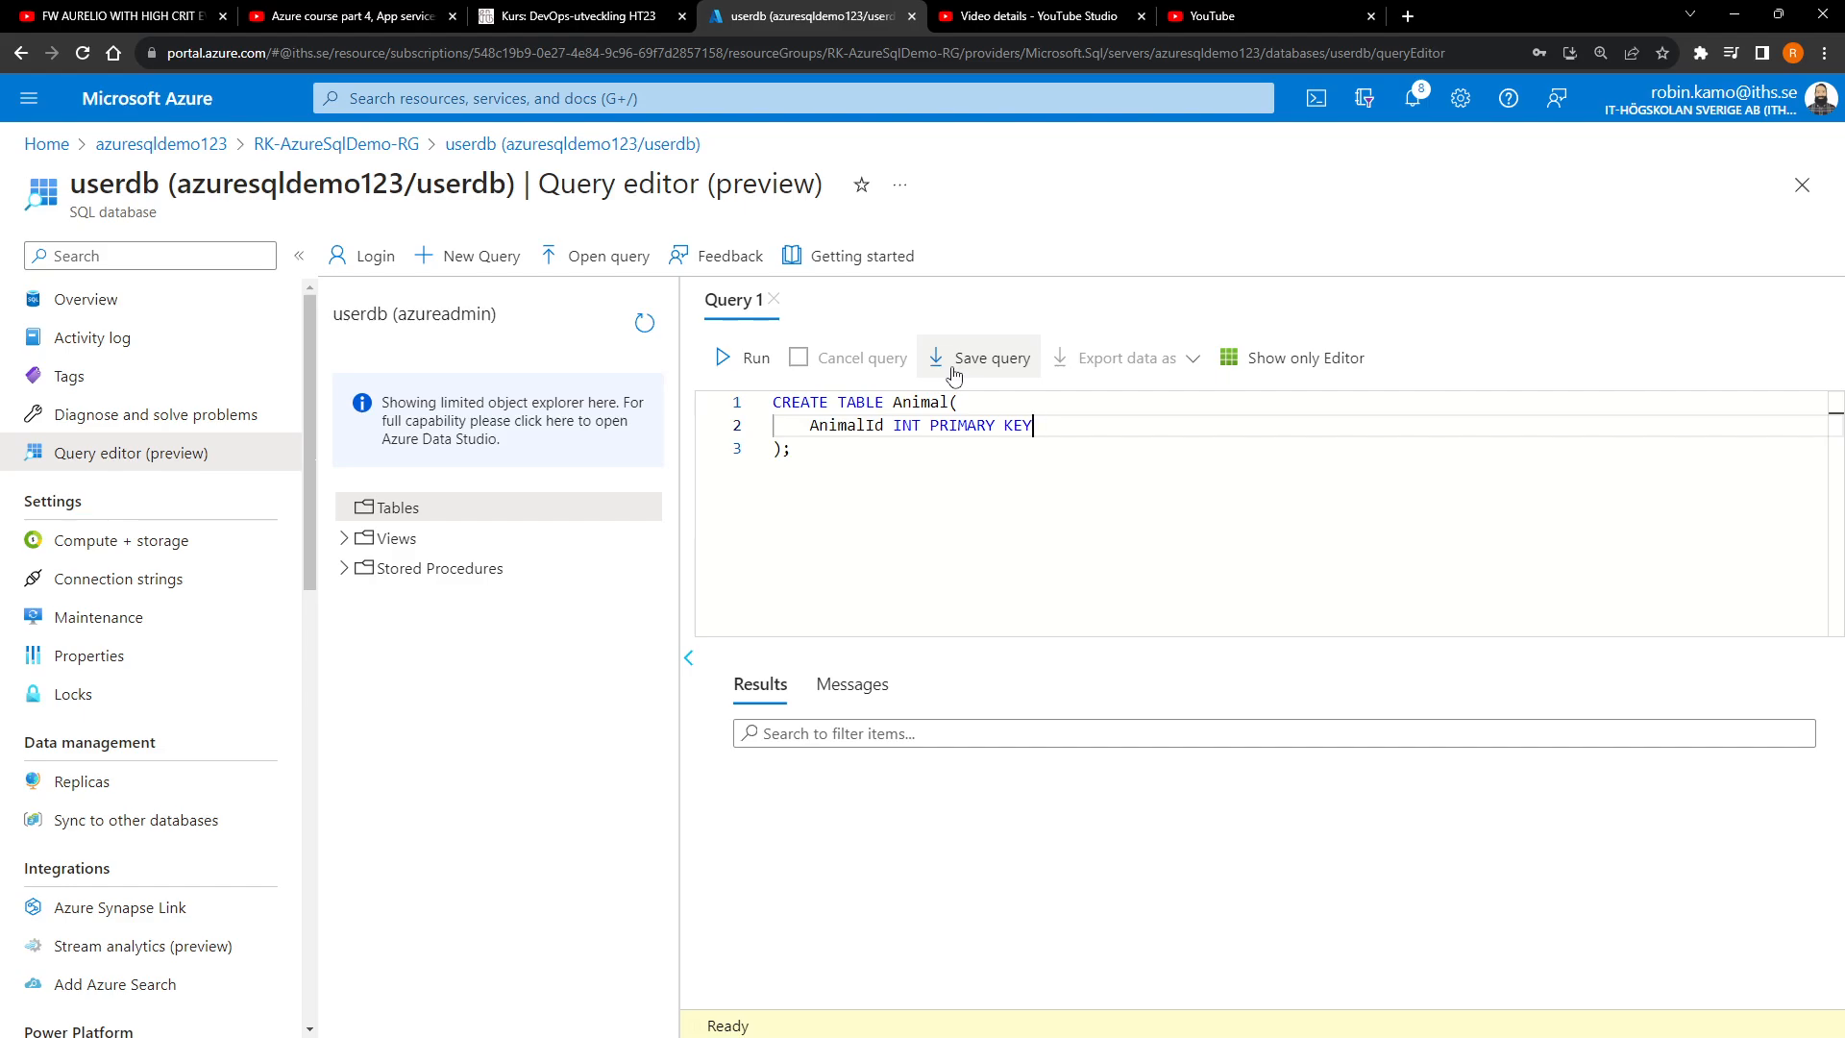
type("Id")
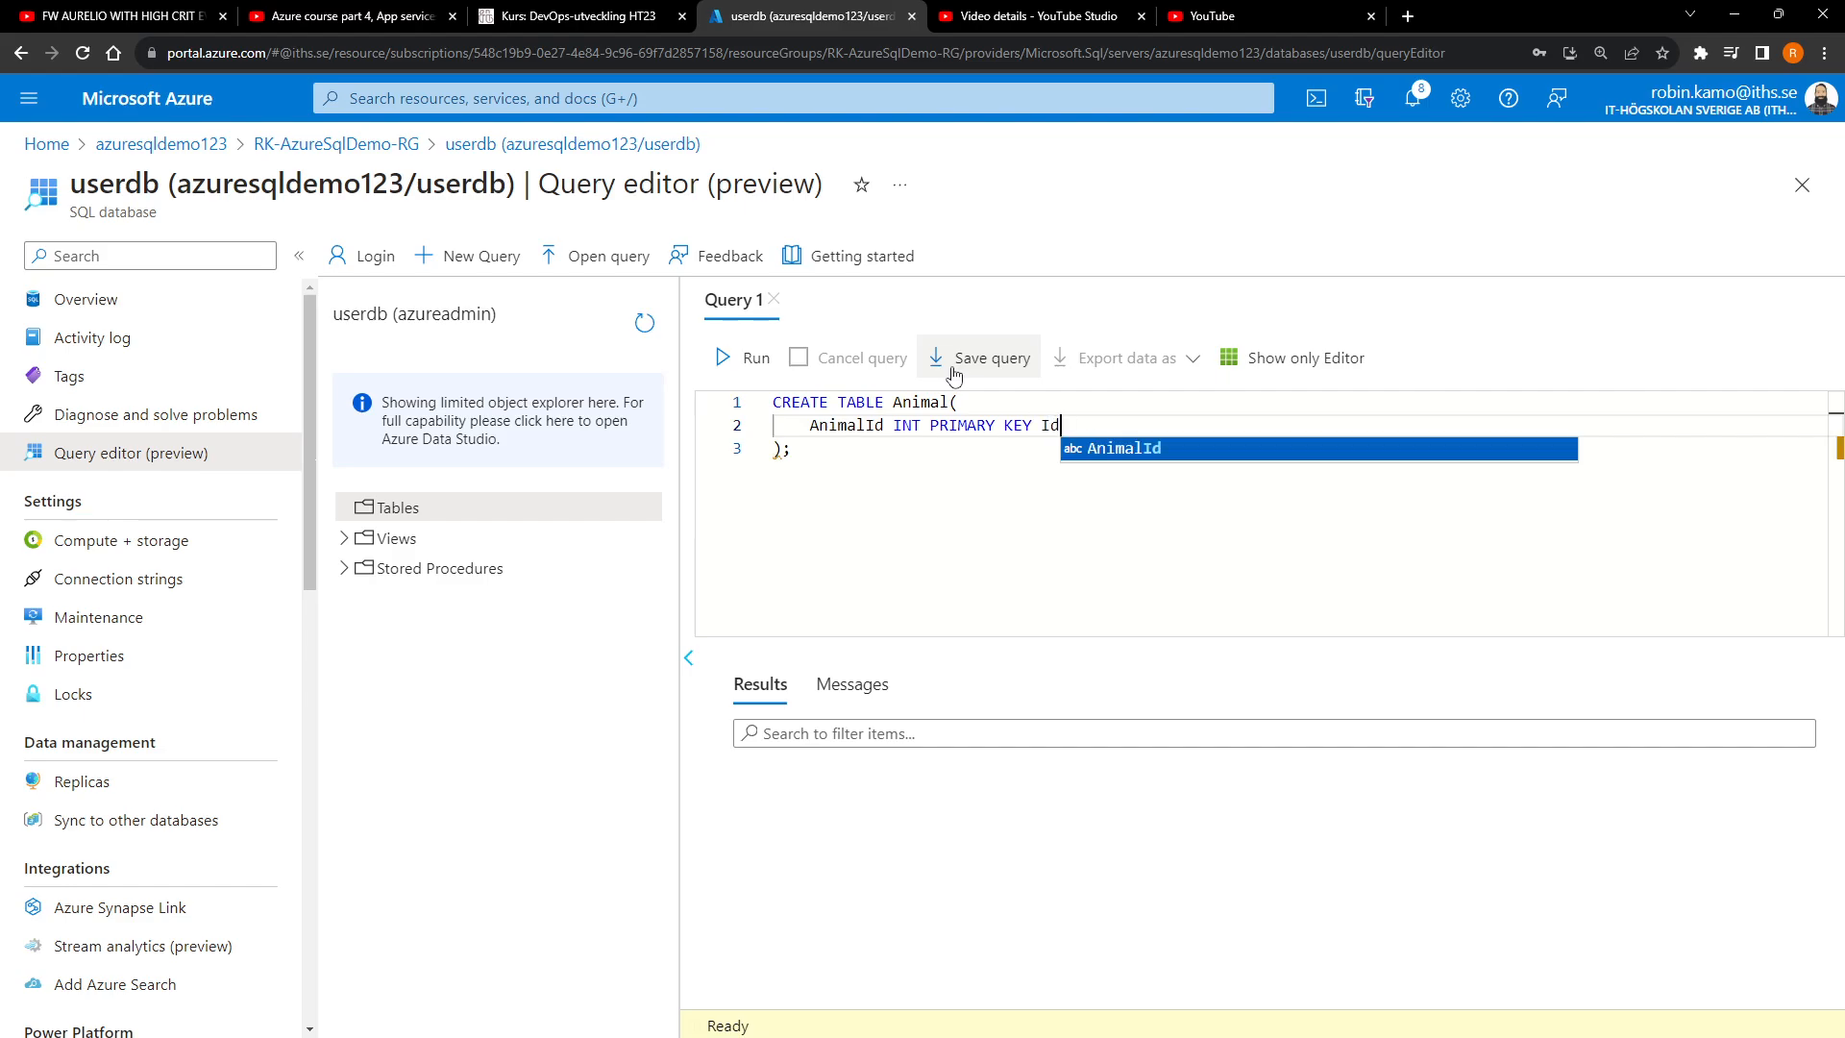
key("Escape")
key("BackSpace")
type("DENTIT")
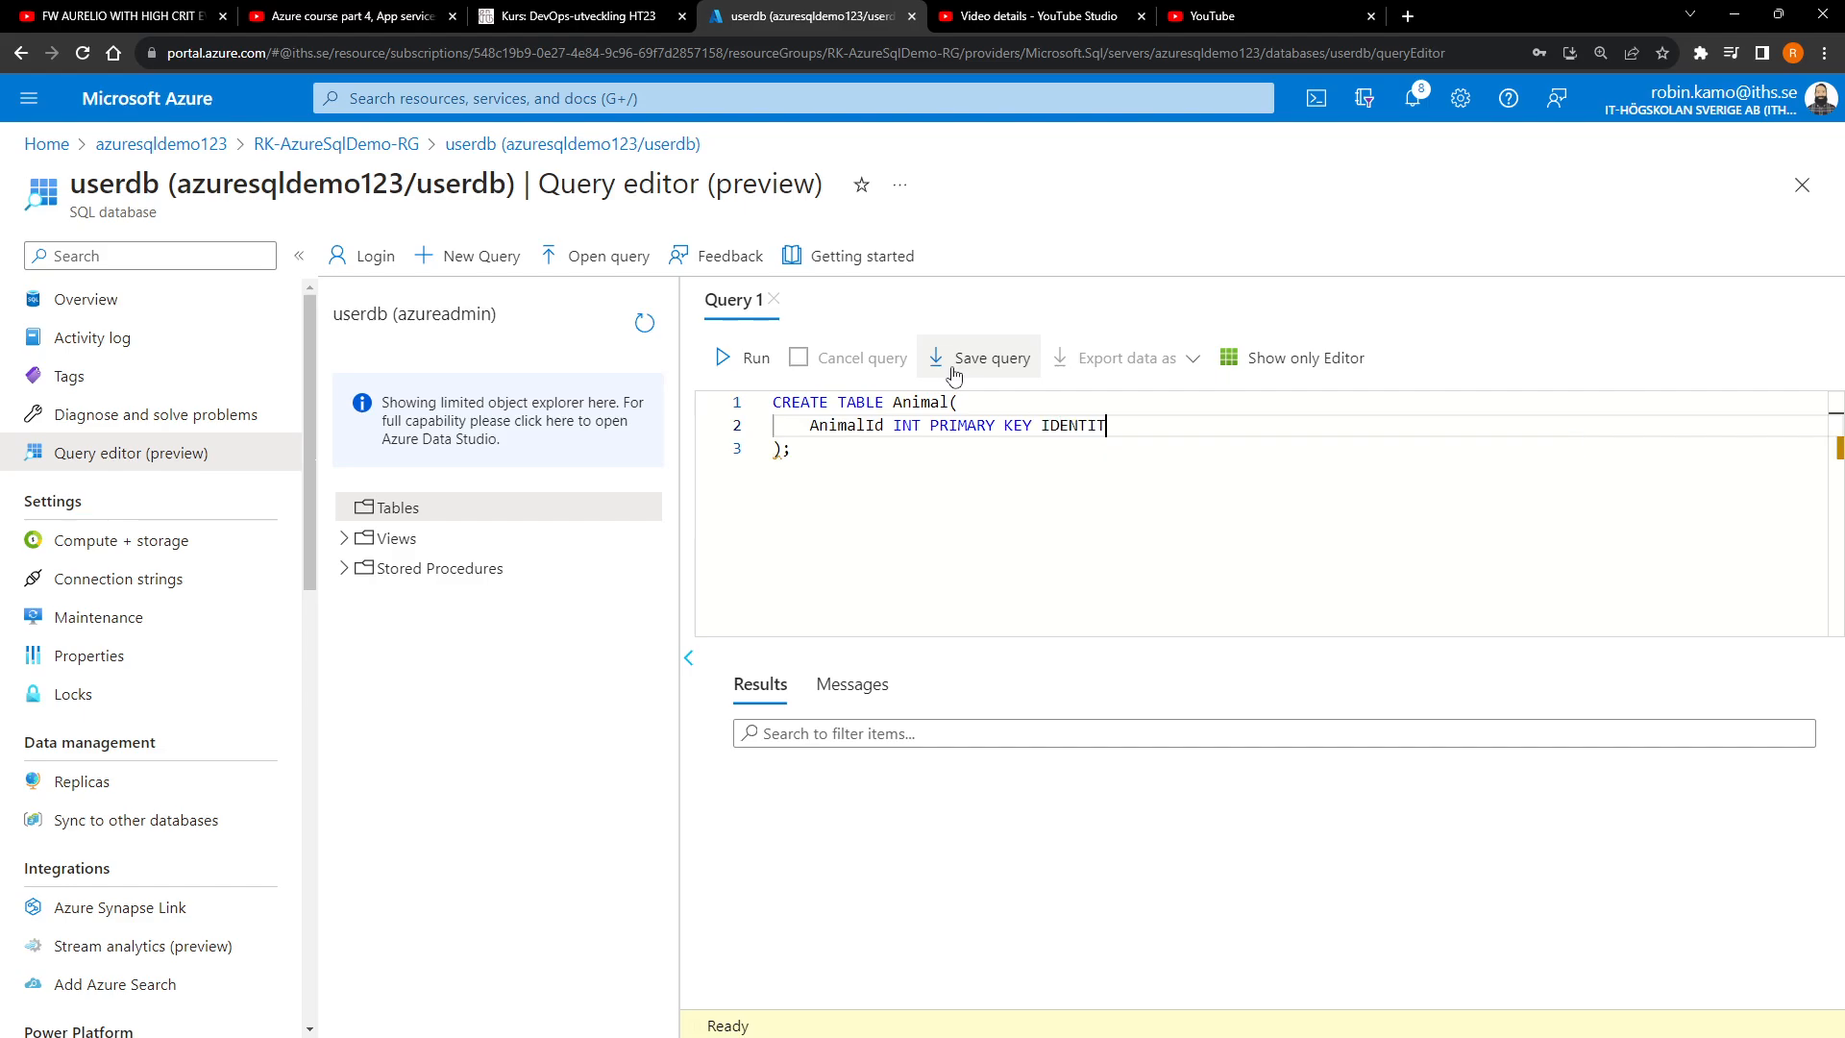
type("Y(1,1),")
key("Return")
Add the columns AnimalName as NVARCHAR(255) and AnimalAge as INT to the table definition.
type("Name")
key("ctrl+BackSpace")
type("AnimalName")
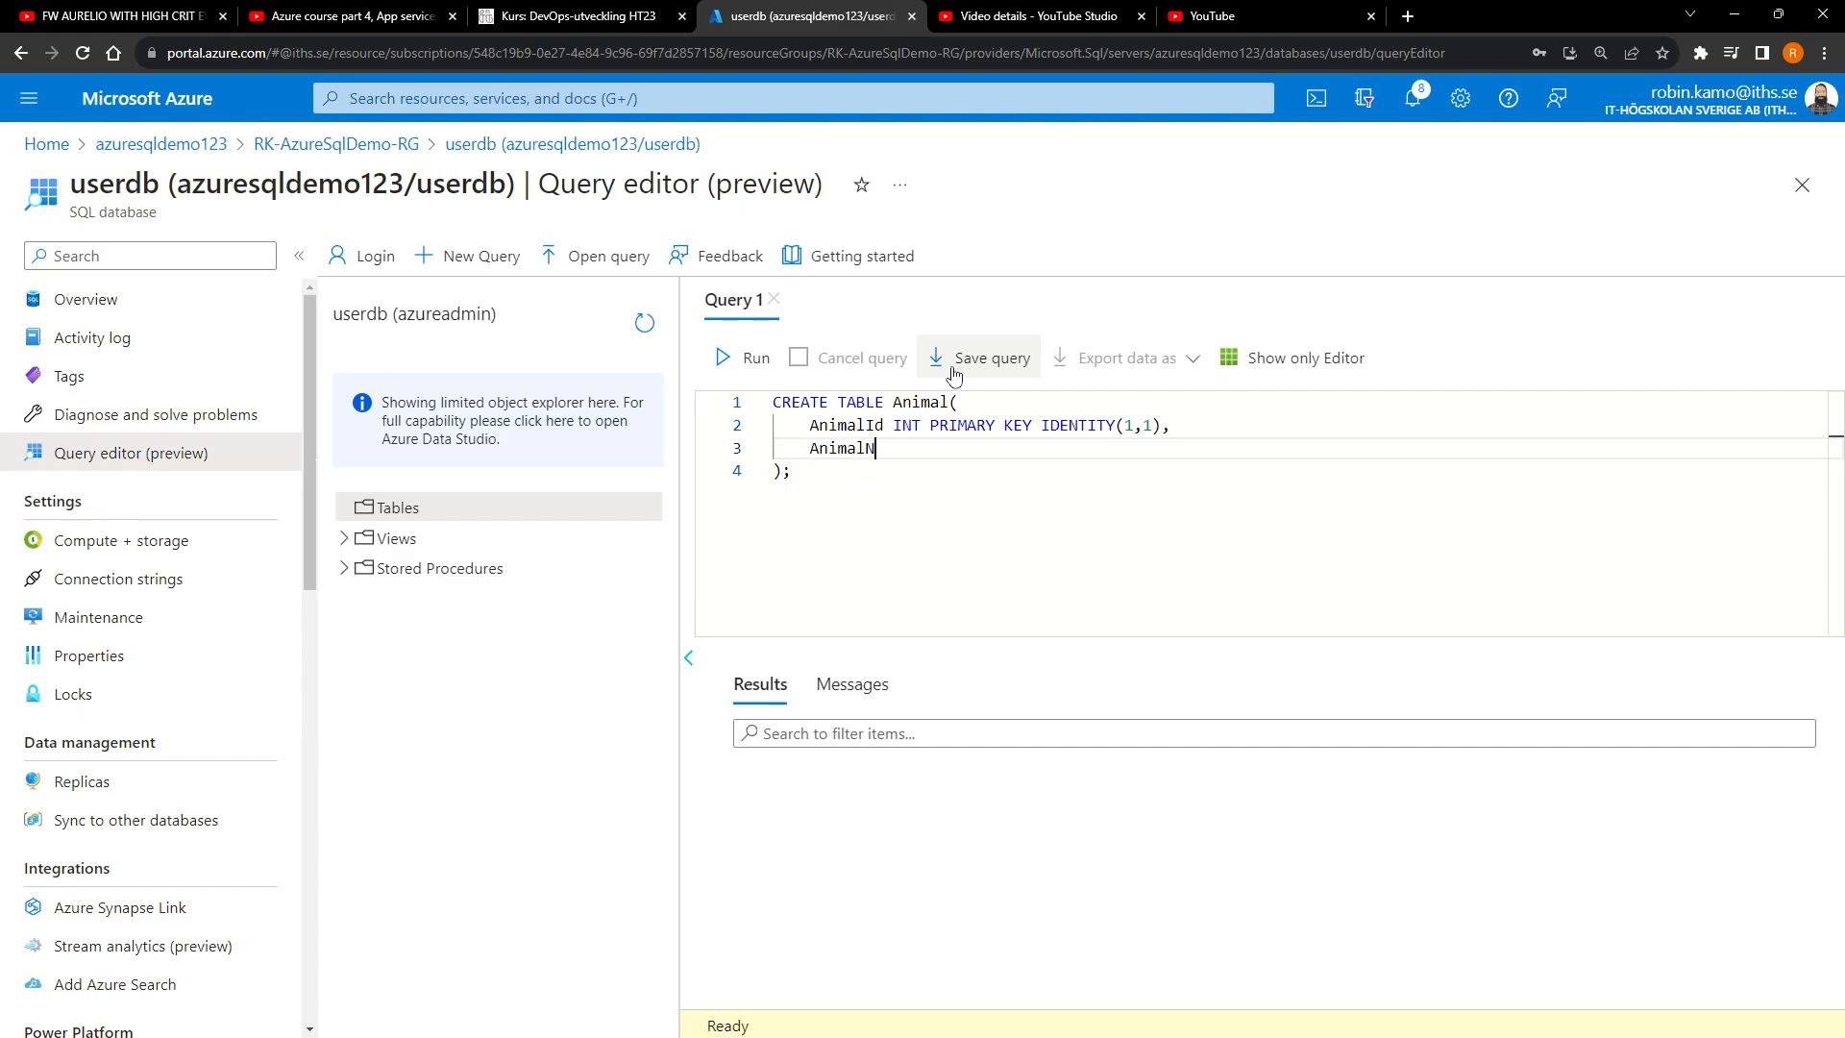
type("VARCHAR(255),")
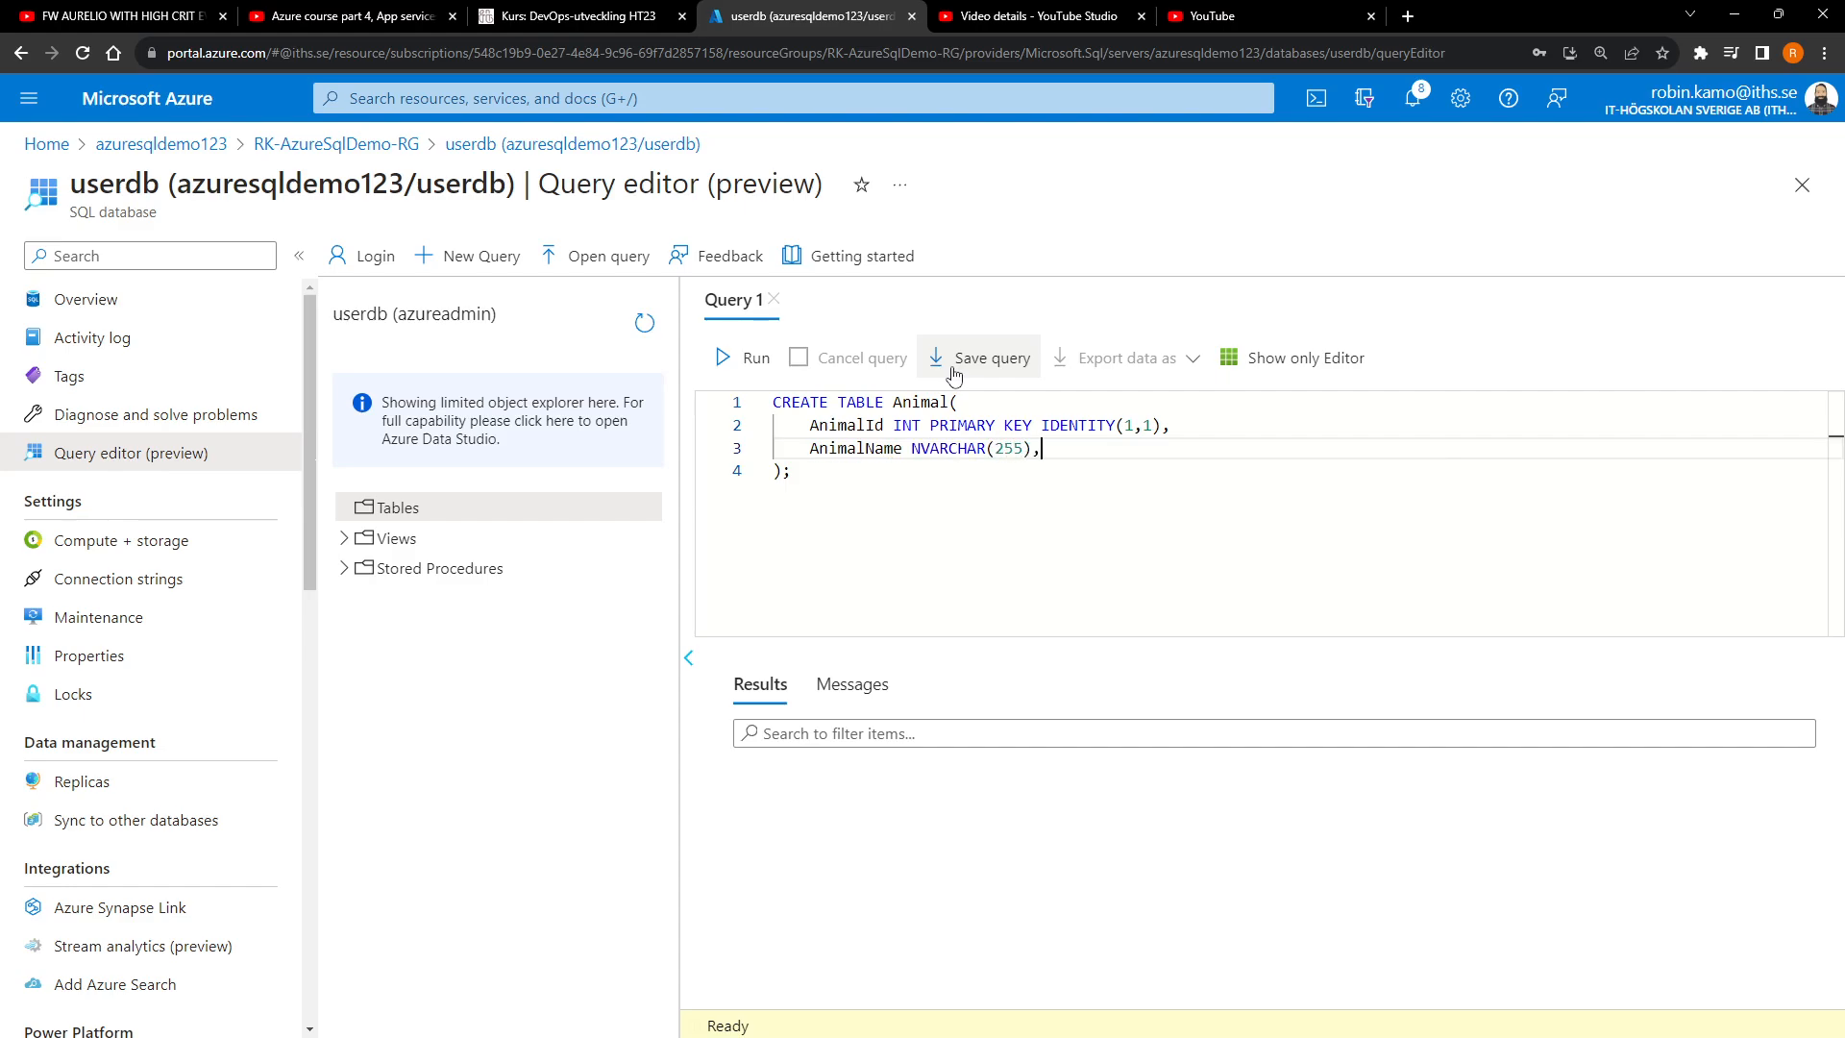
key("Return")
type("Animal")
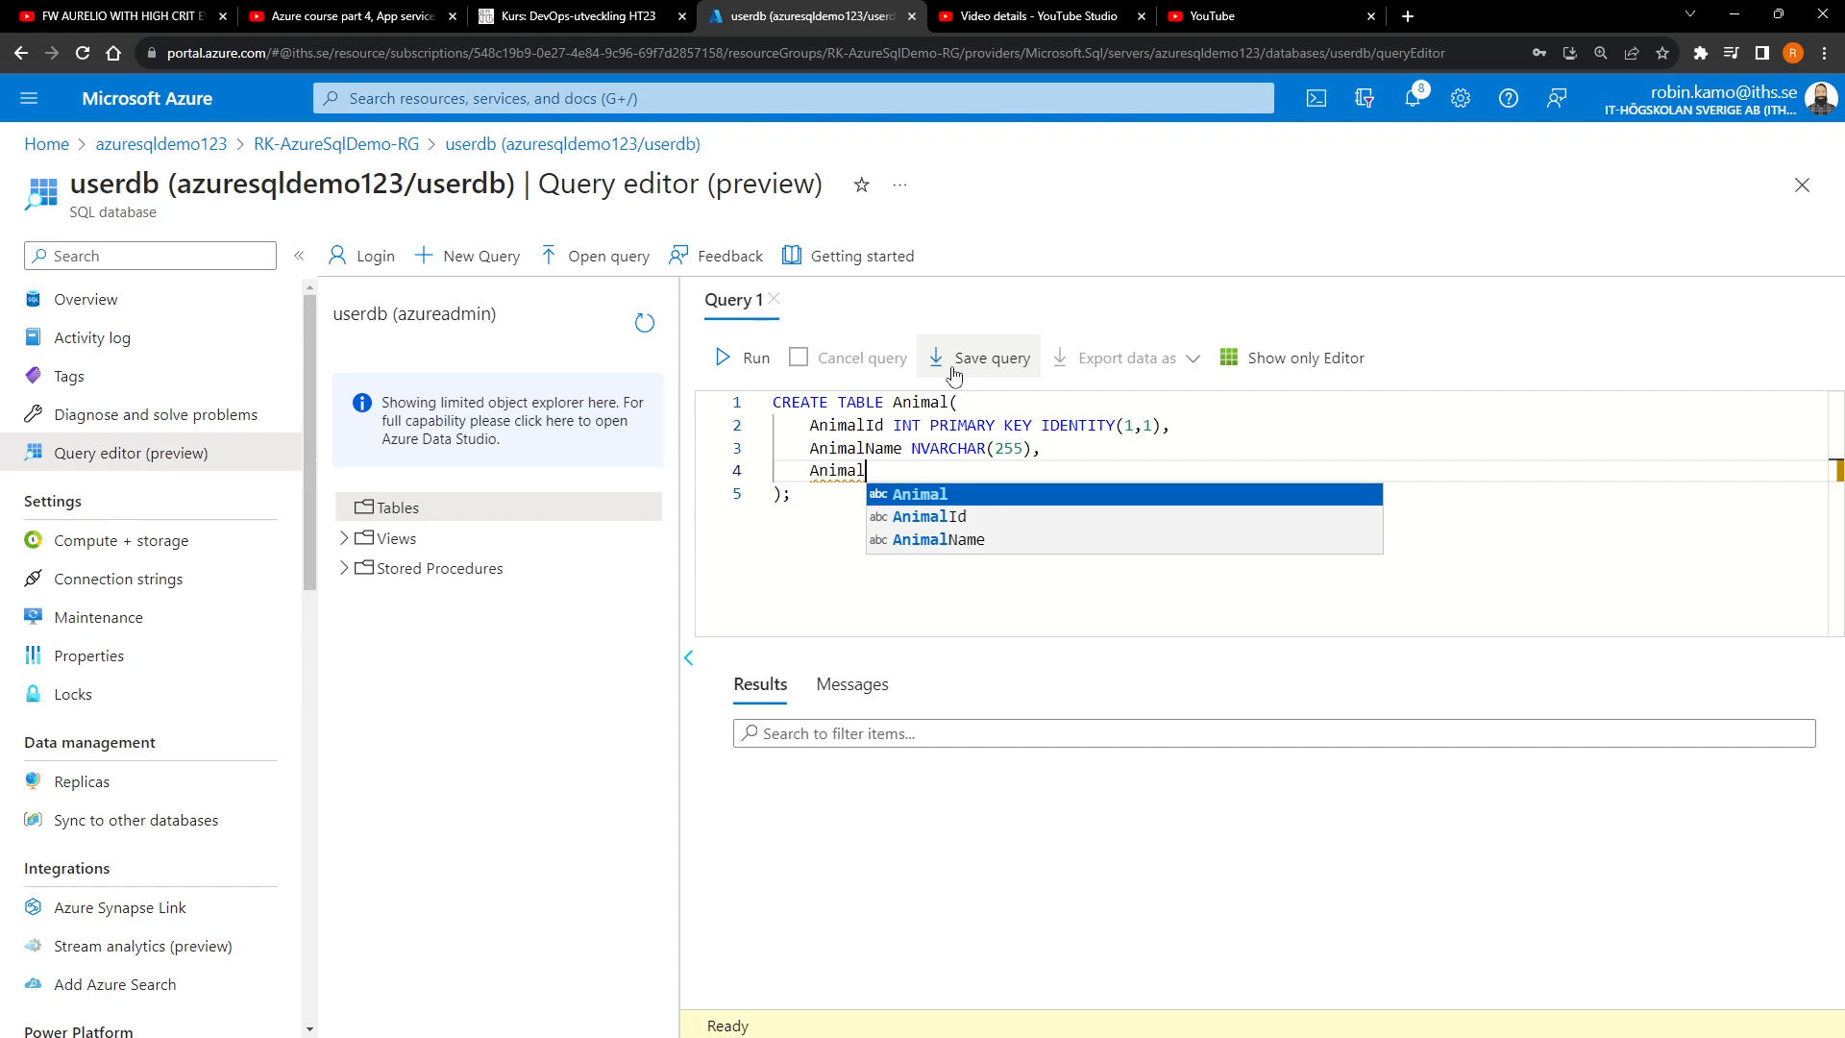
type("Age ")
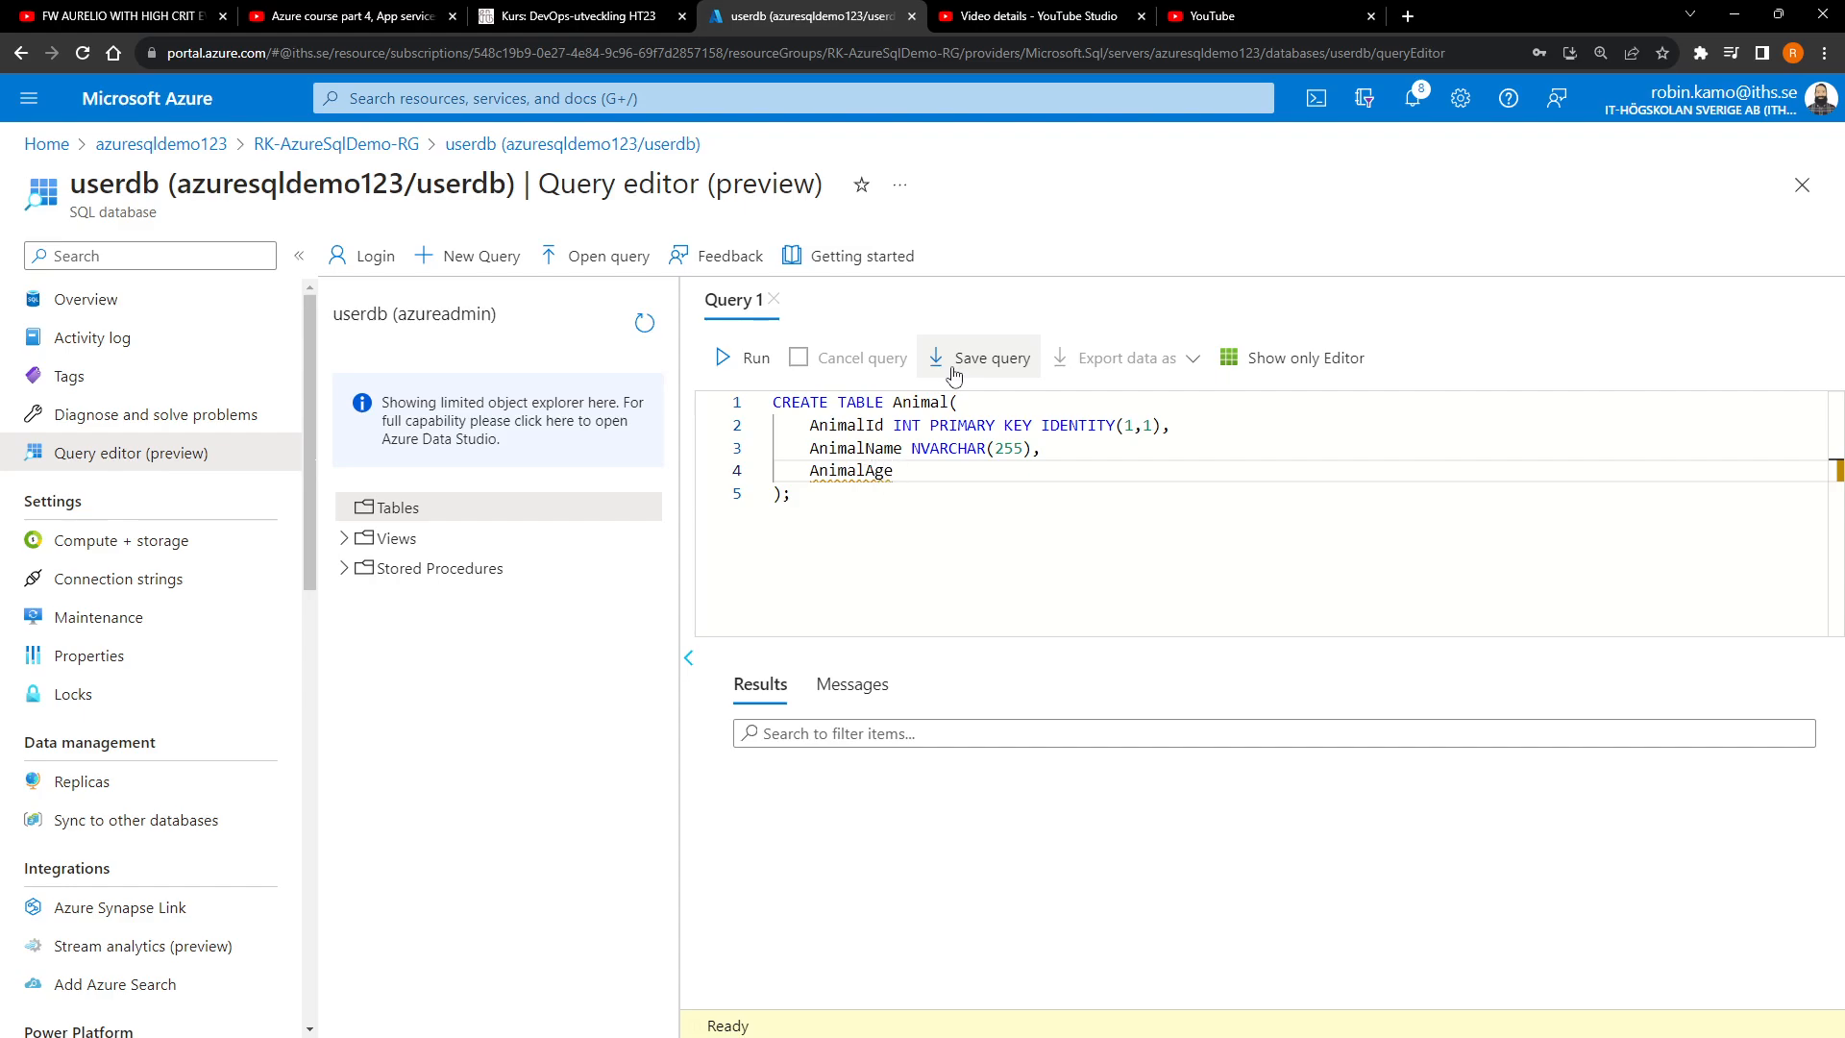
type("INT")
key("Down")
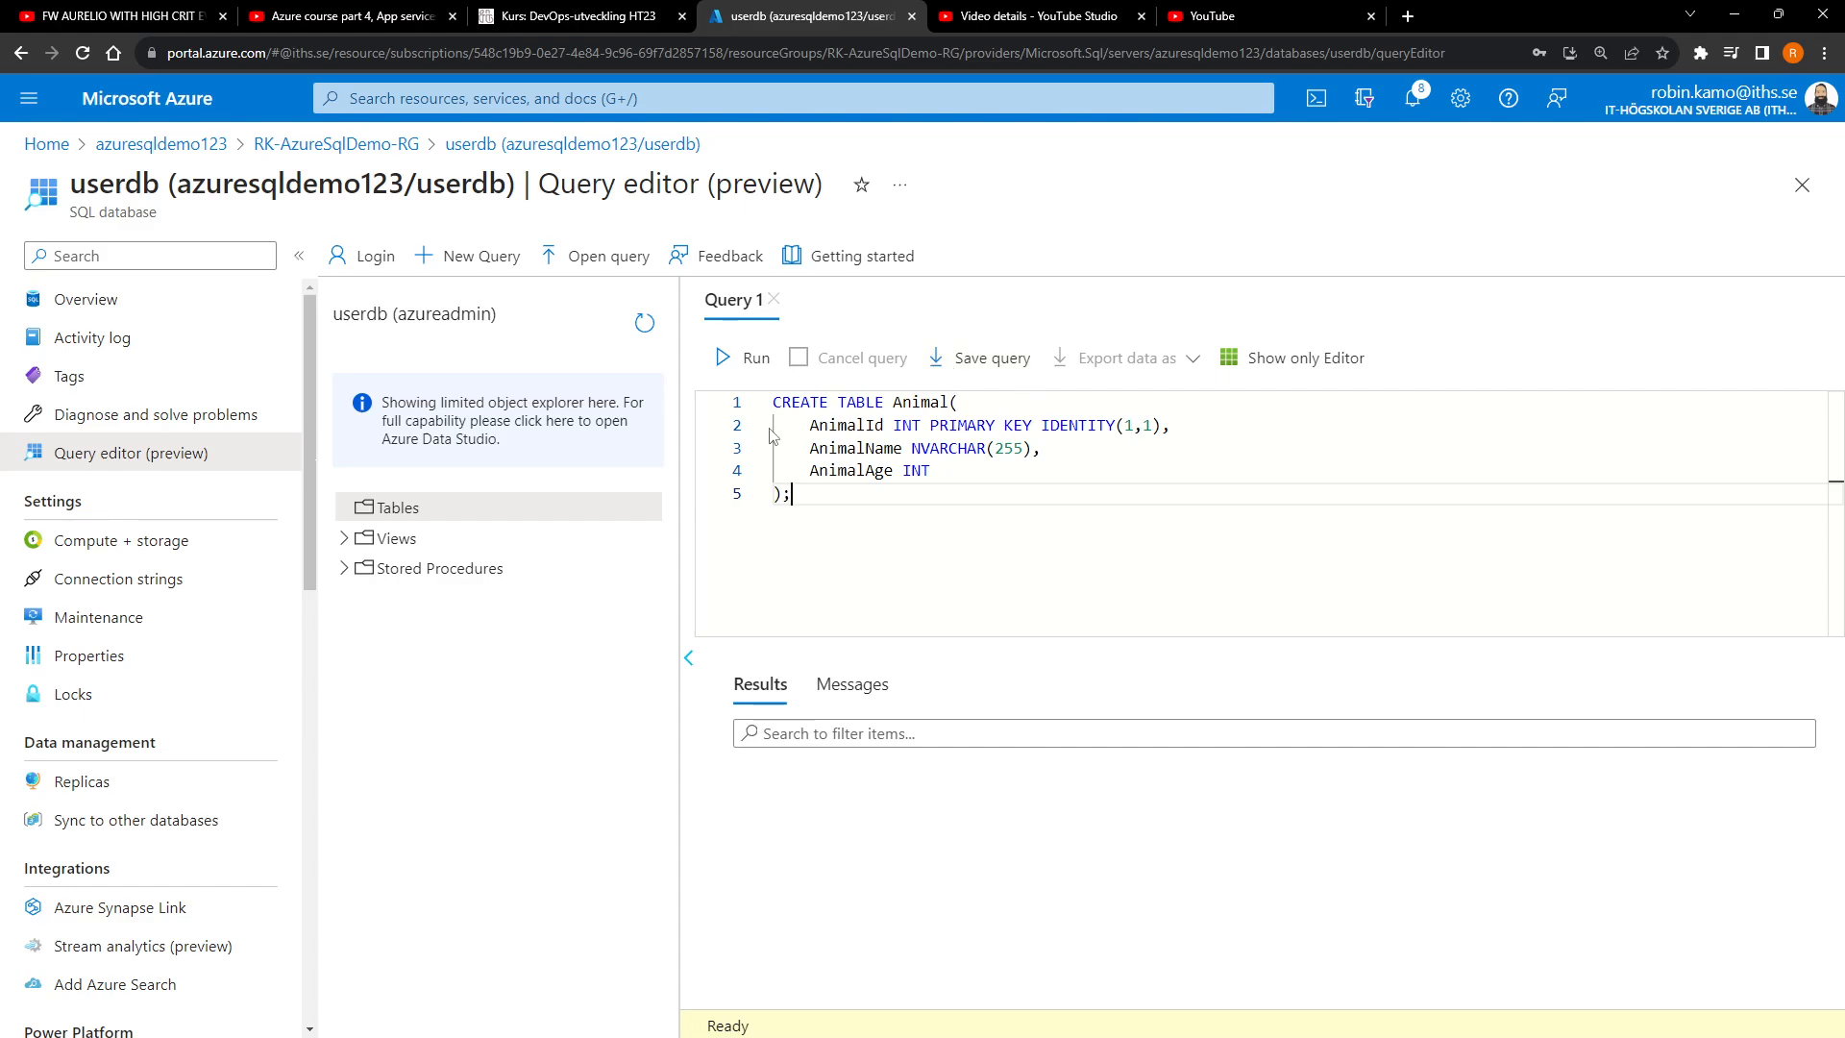
Run the CREATE TABLE query, then refresh the object explorer and expand the dbo.Animal table's columns.
left_click_drag(828, 425, 894, 470)
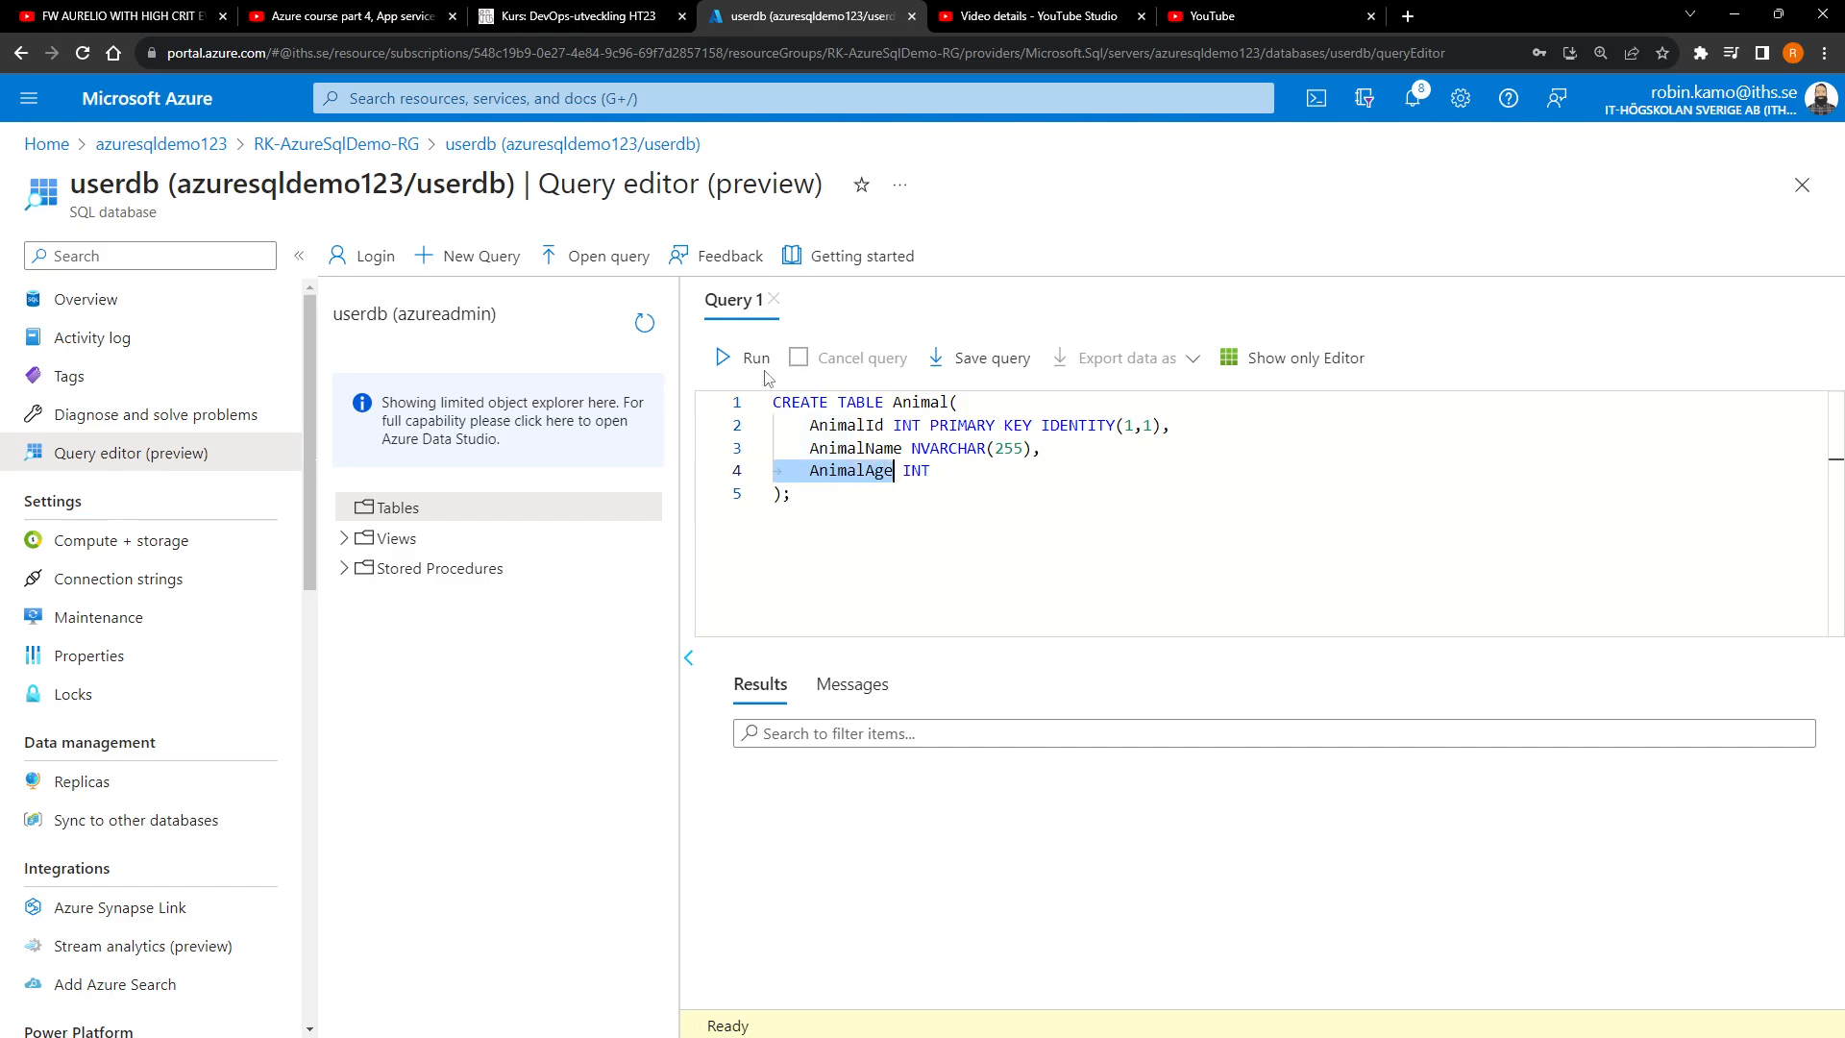
left_click(896, 563)
left_click(738, 371)
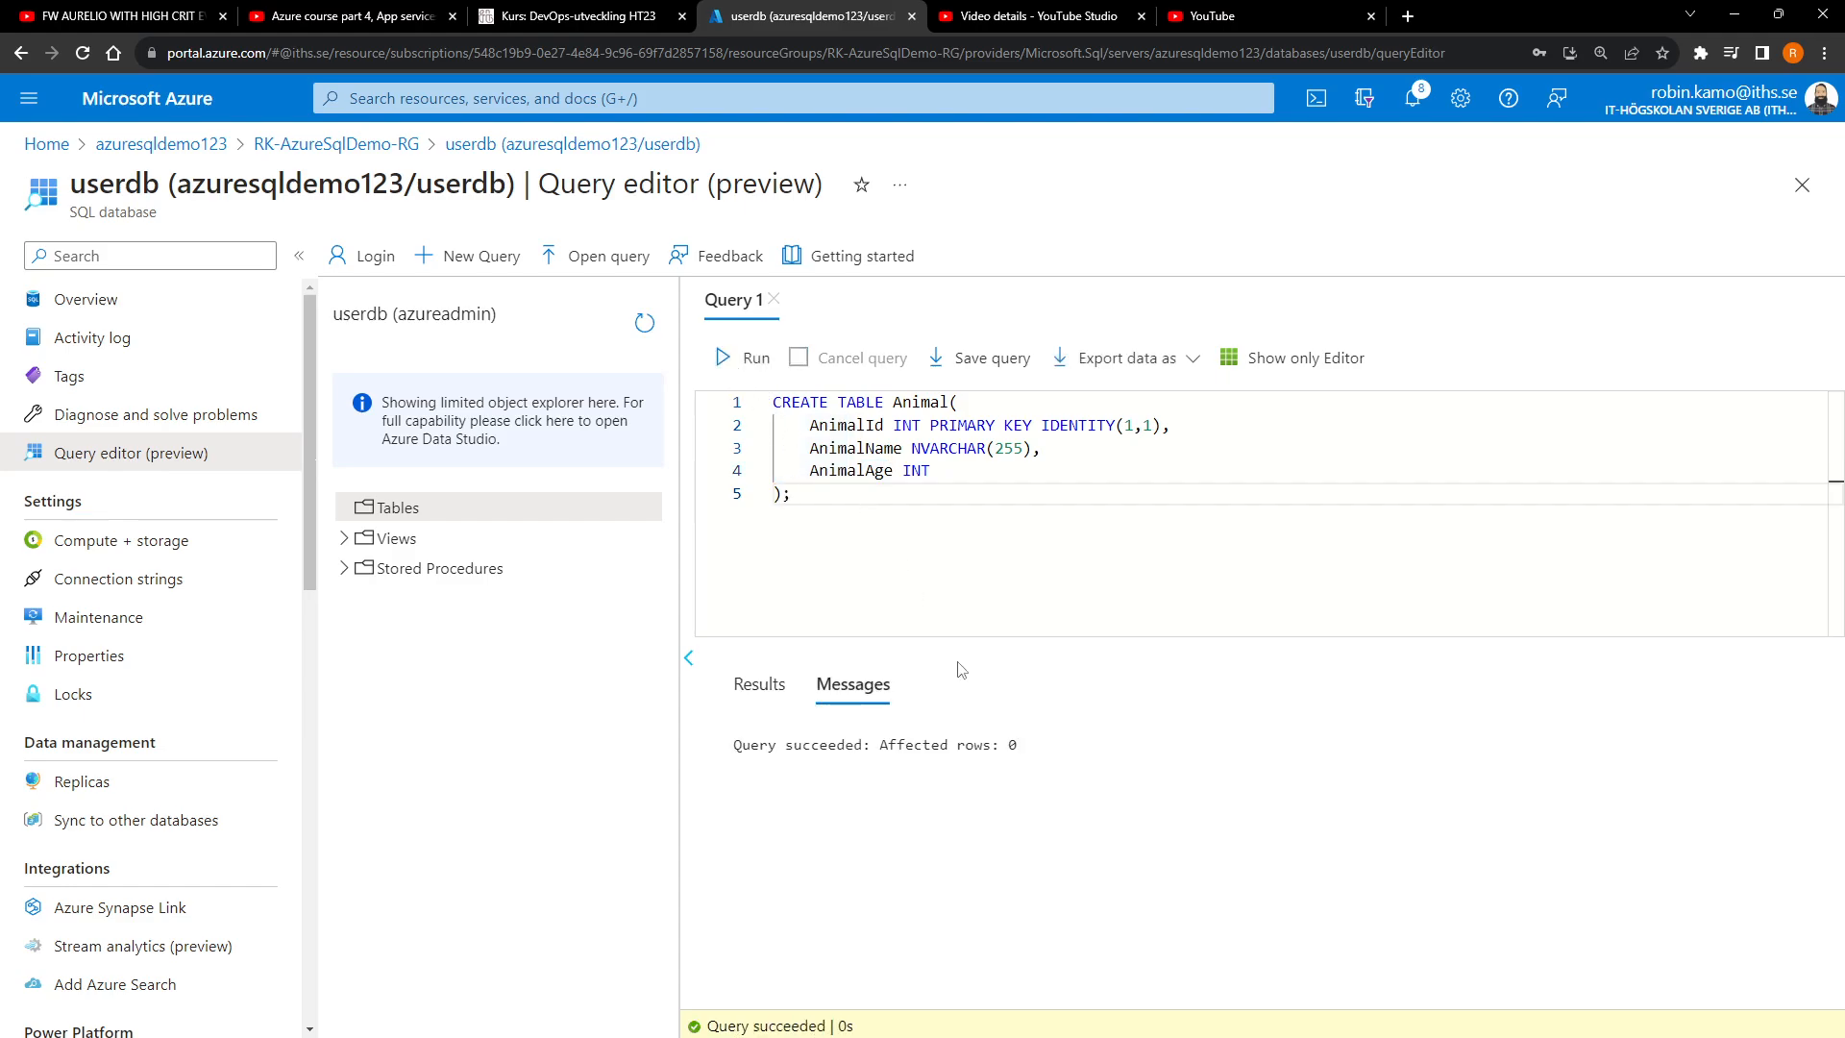
left_click(632, 315)
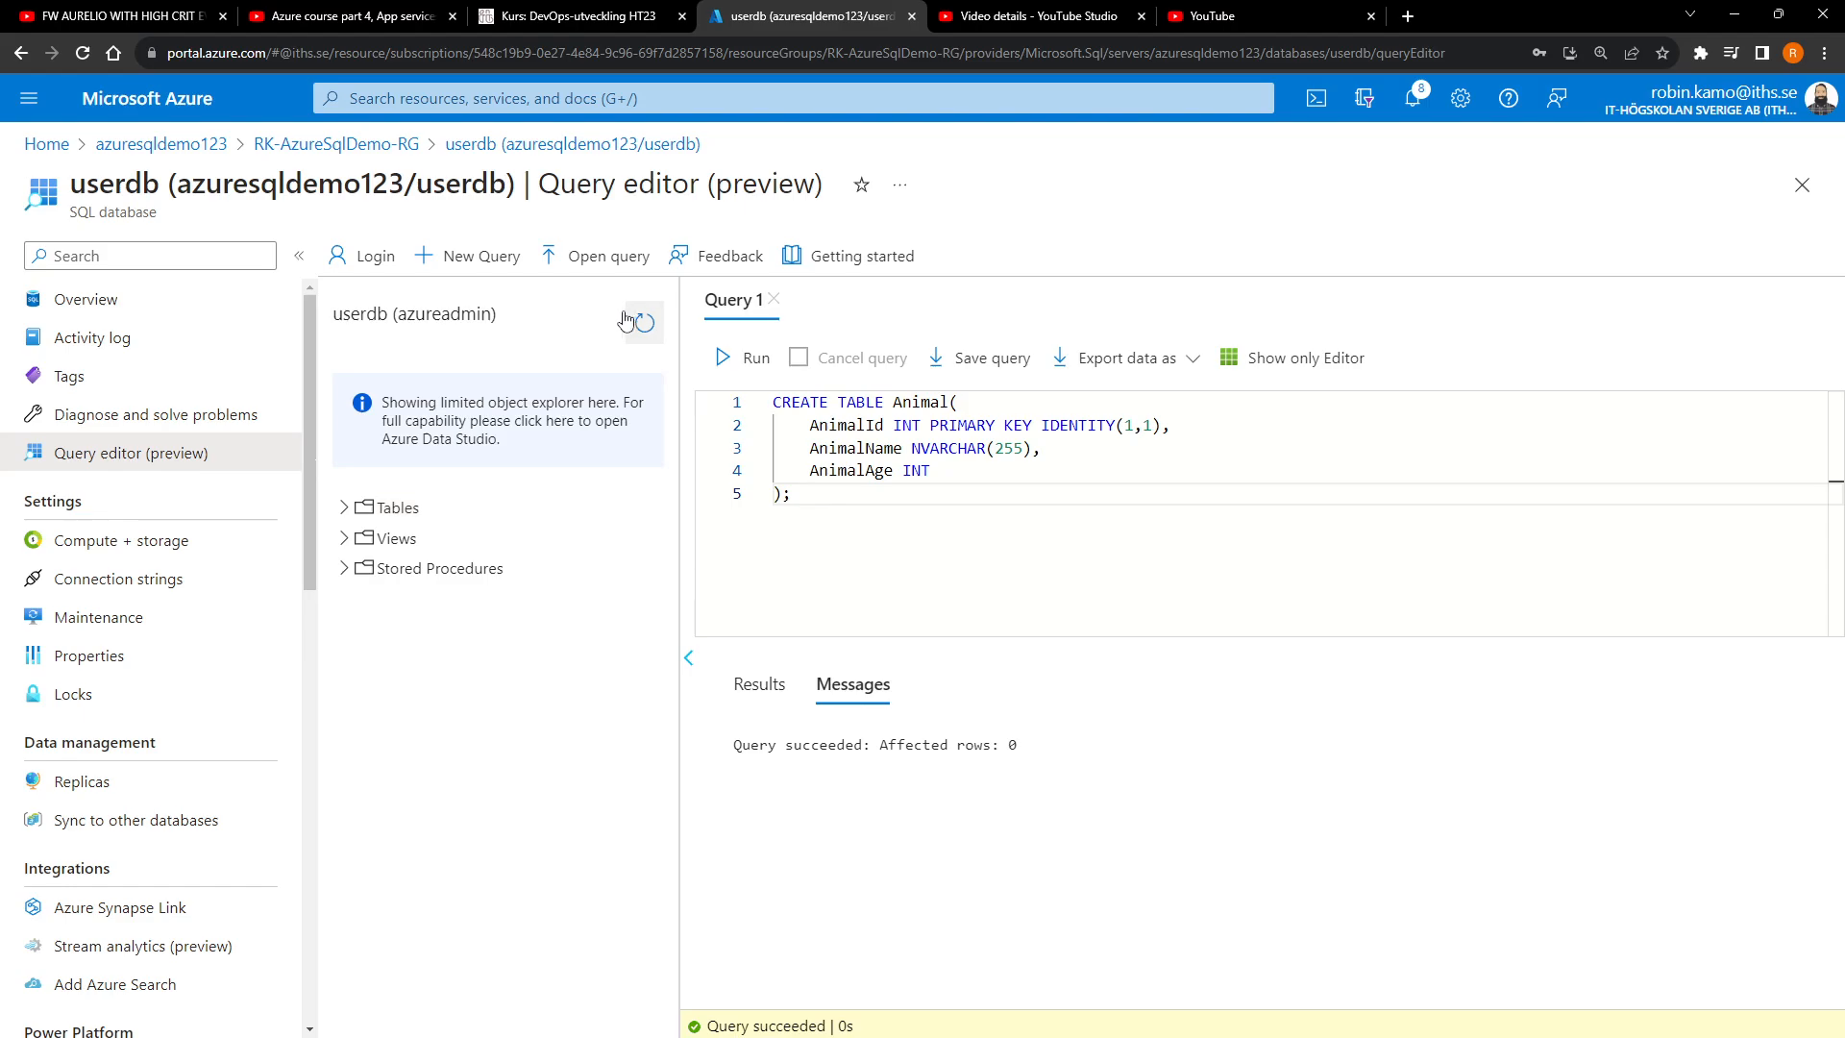
left_click(345, 508)
left_click(364, 539)
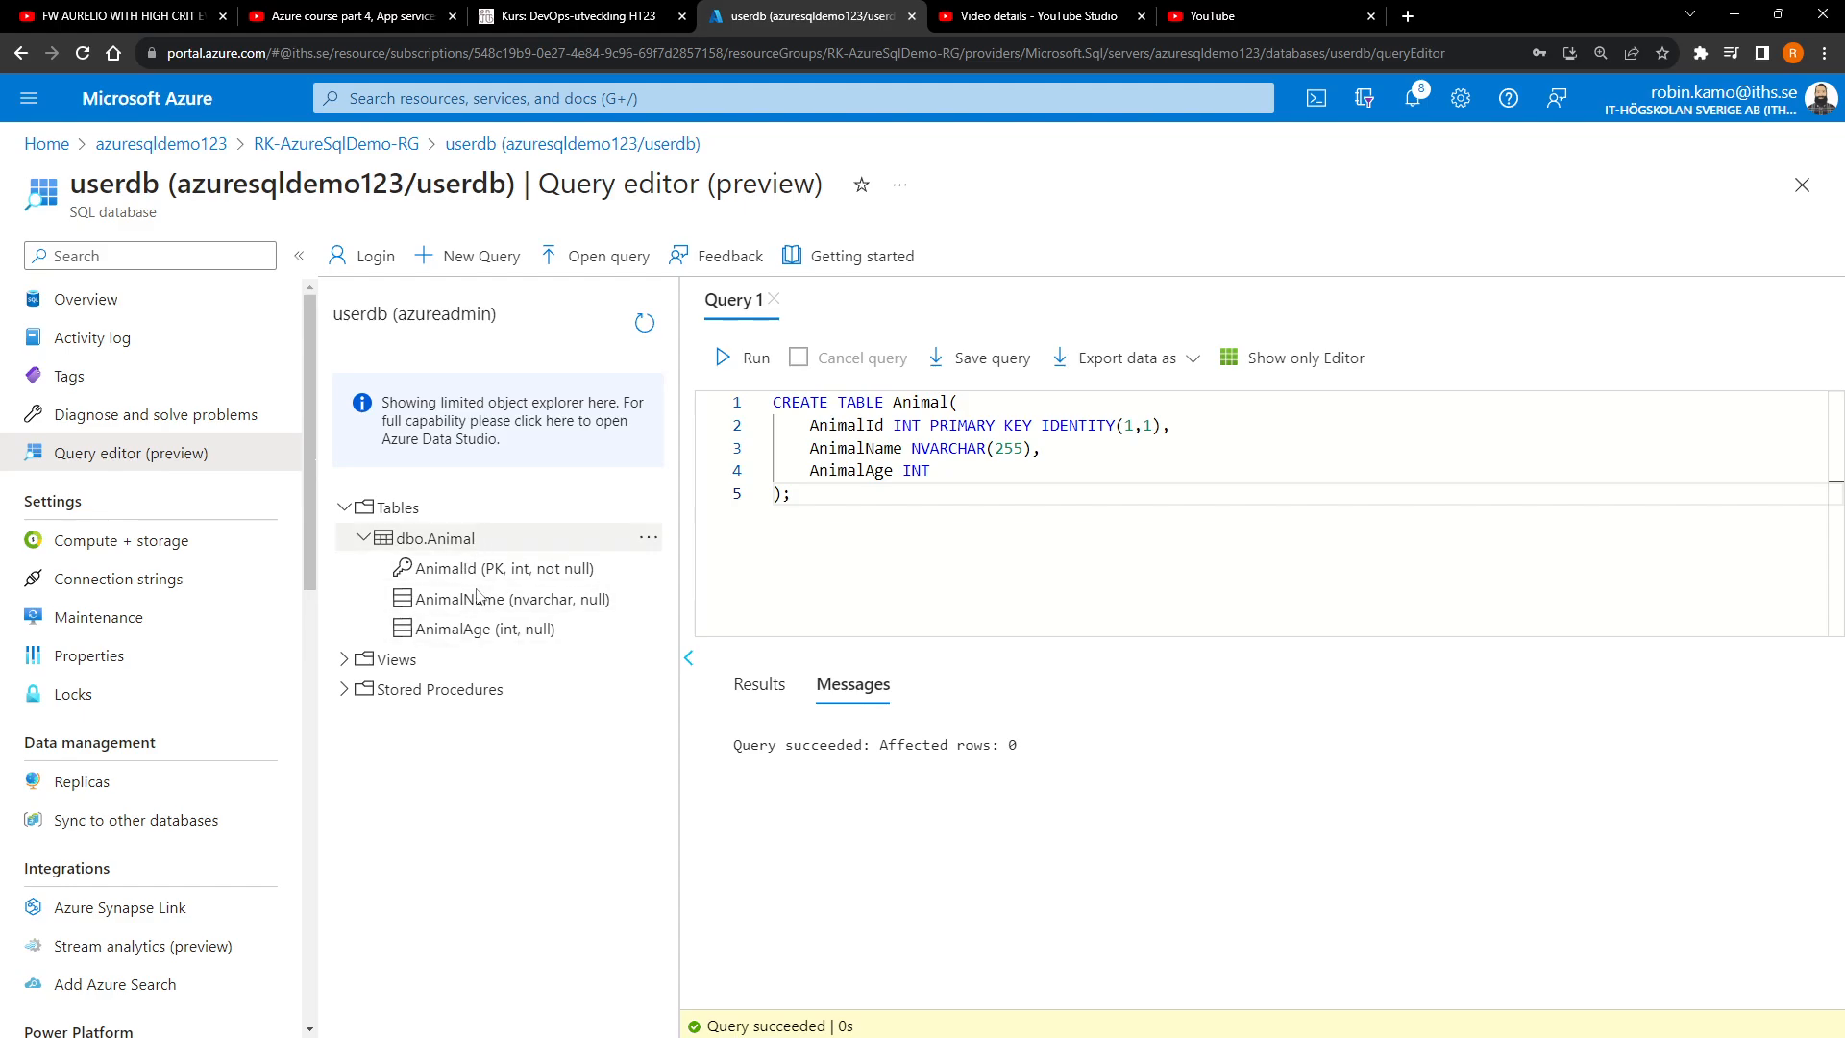
Replace the query with an INSERT INTO [dbo].[Animal] statement followed by VALUES and empty parentheses.
key("ctrl+a")
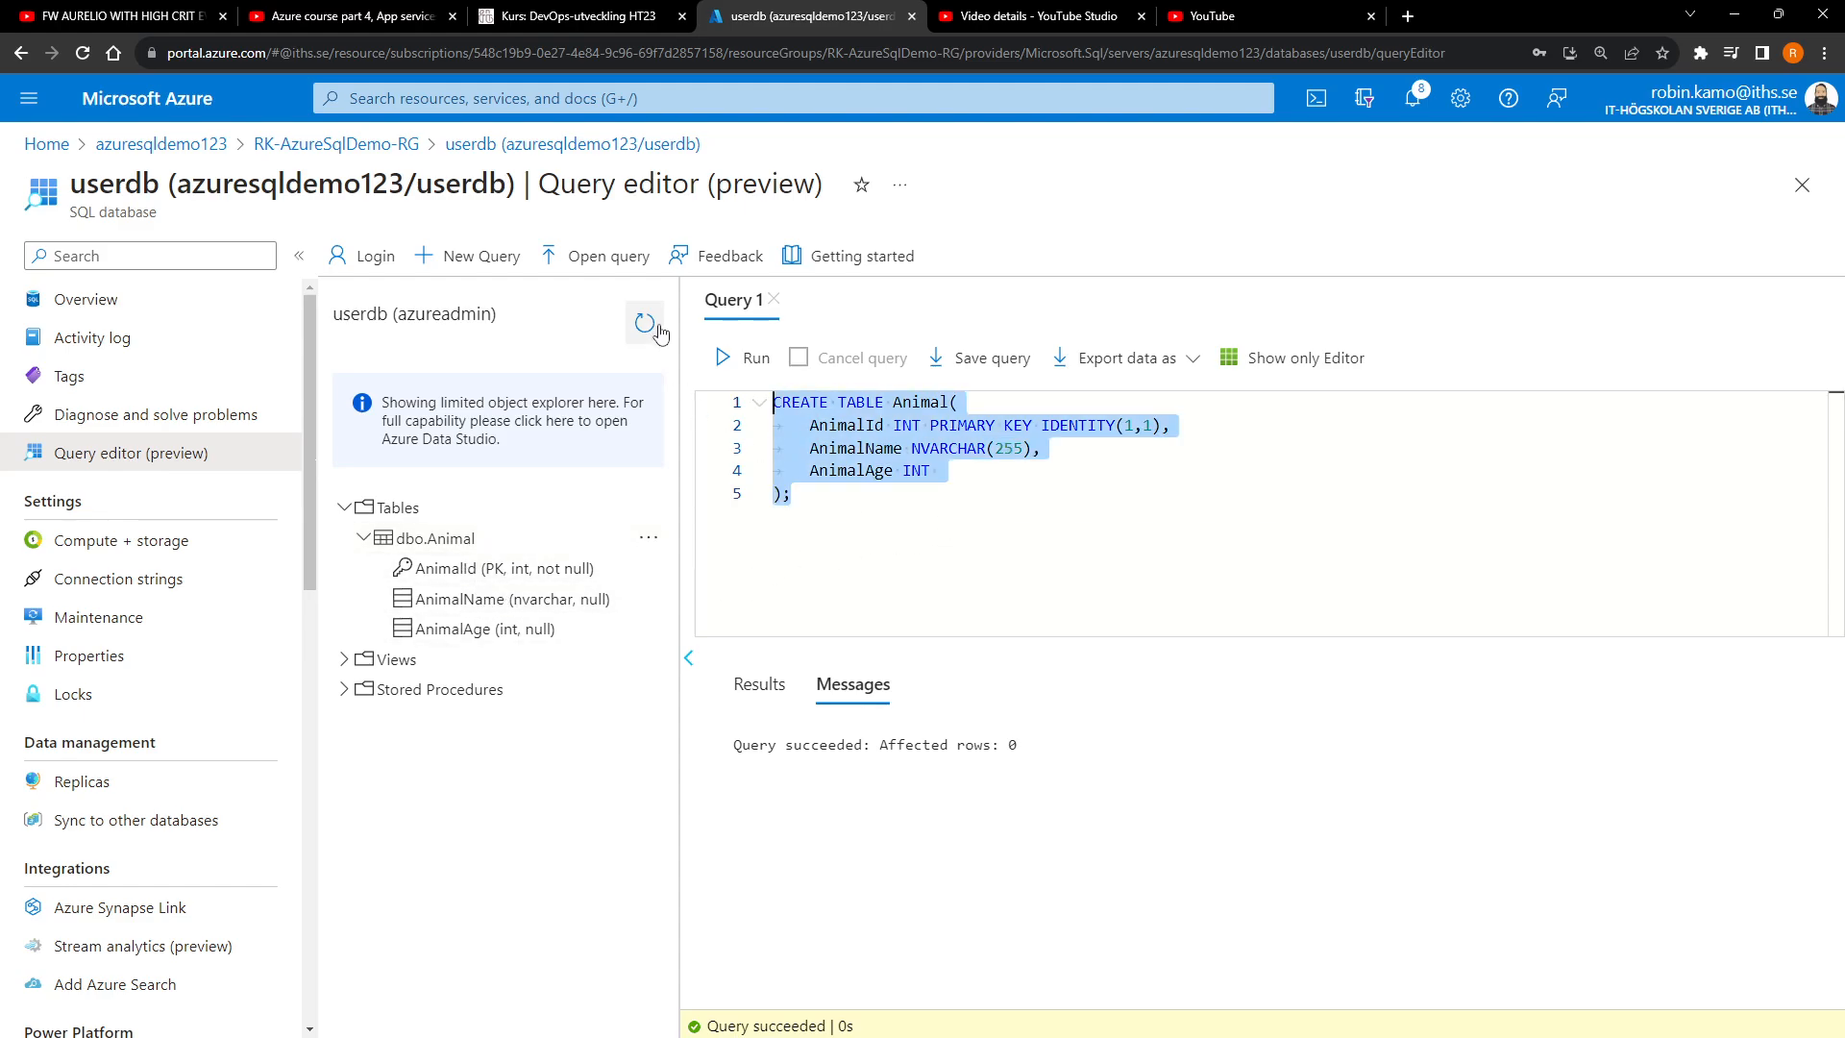
key("BackSpace")
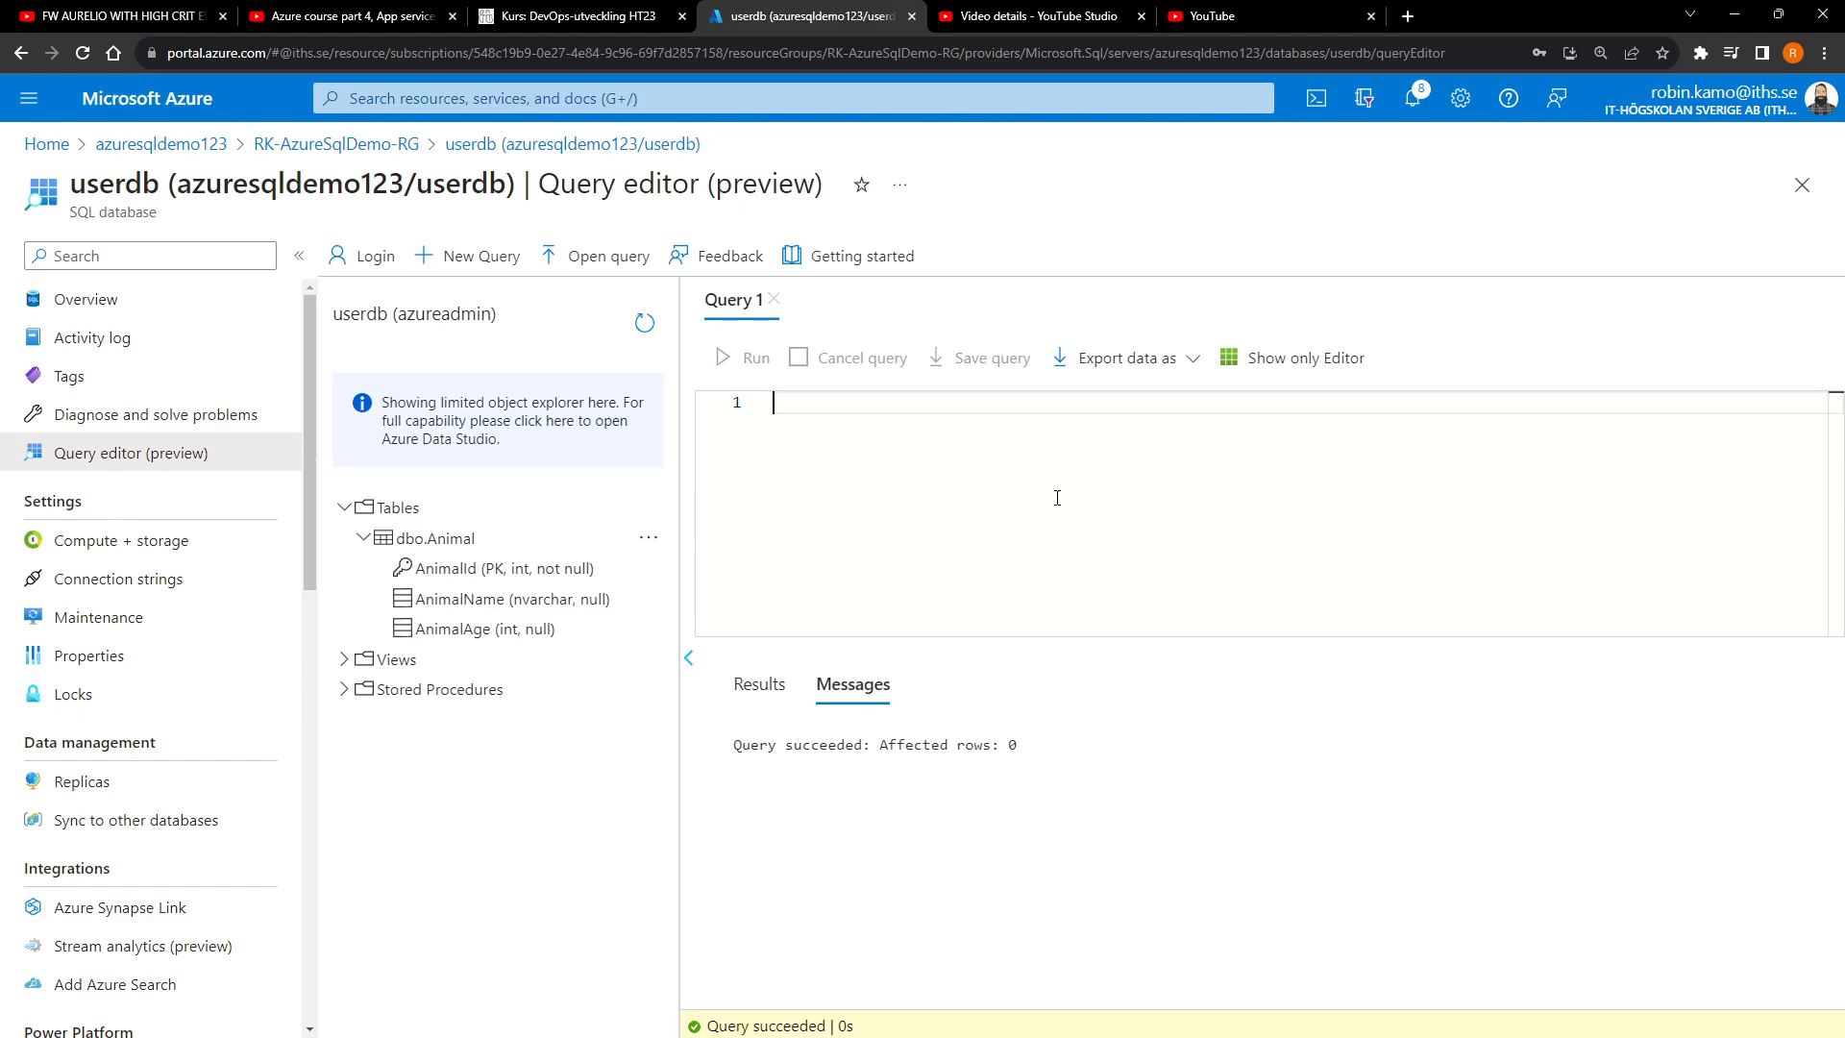
type("INSERT INTO")
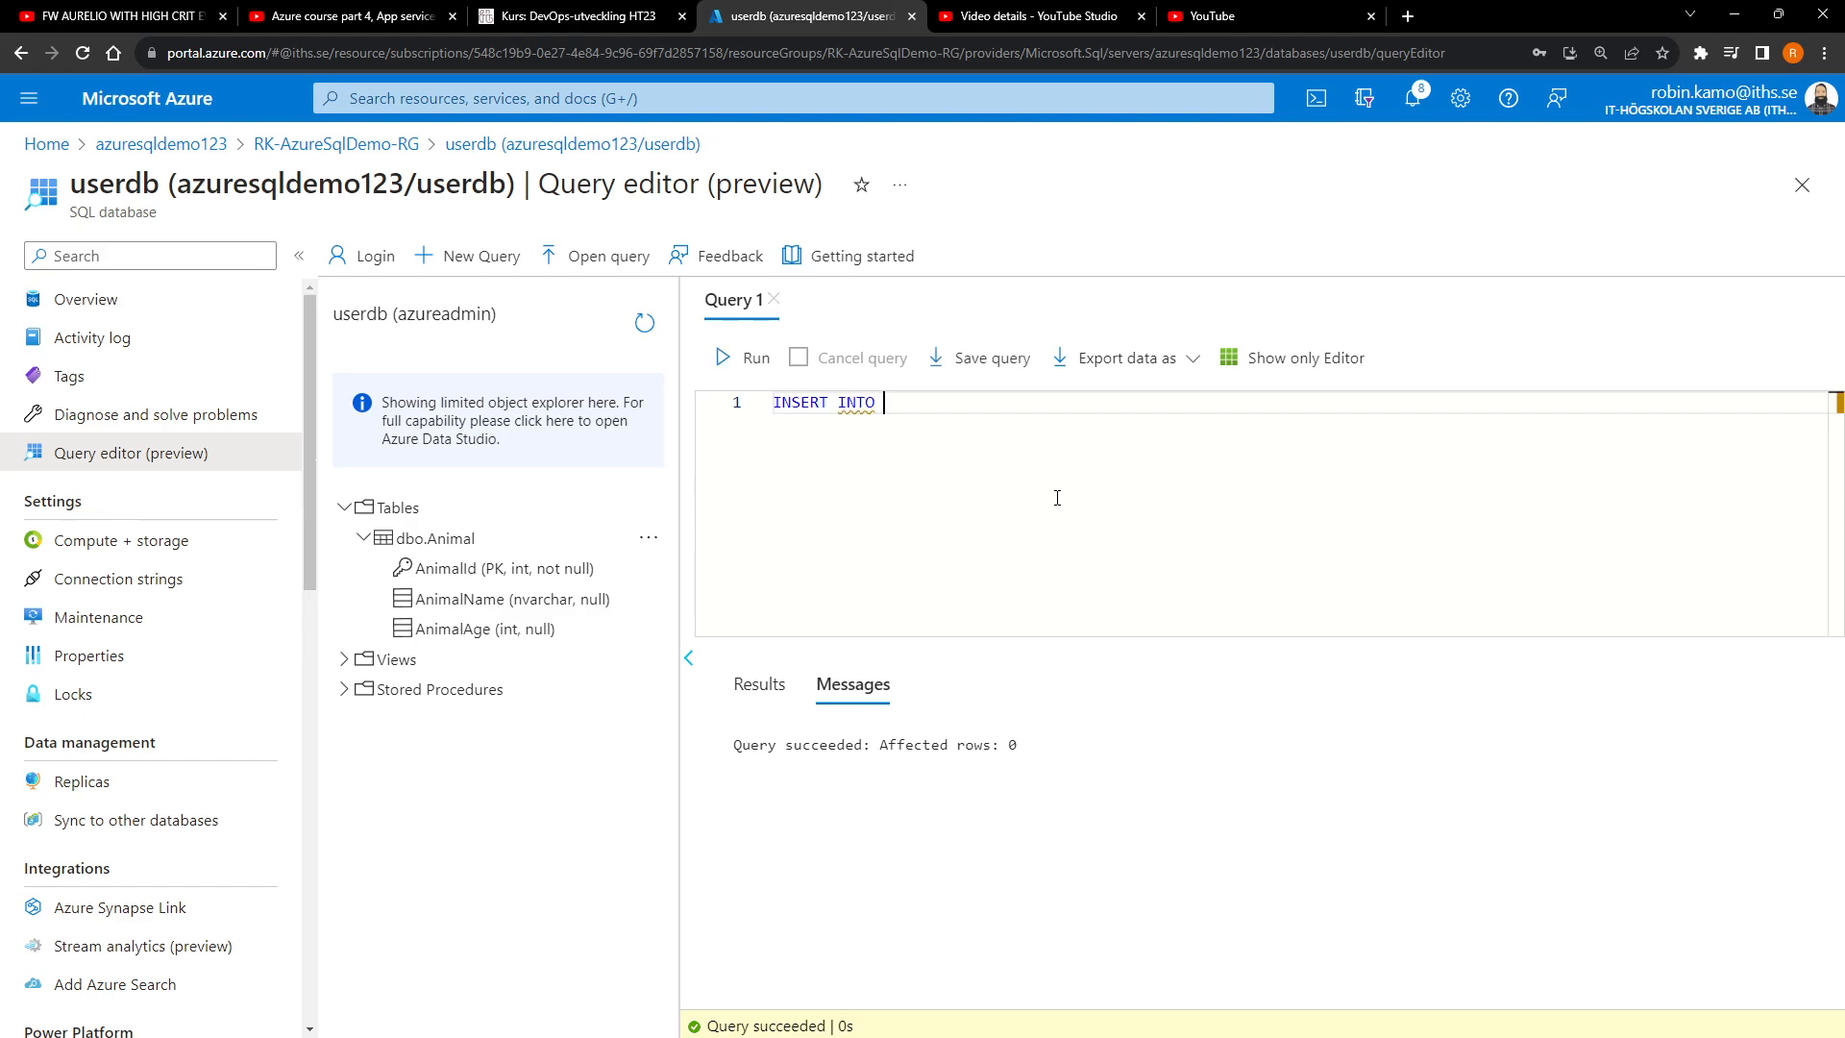
type(" [dbo].[Animal]")
key("shift+Return")
key("Return")
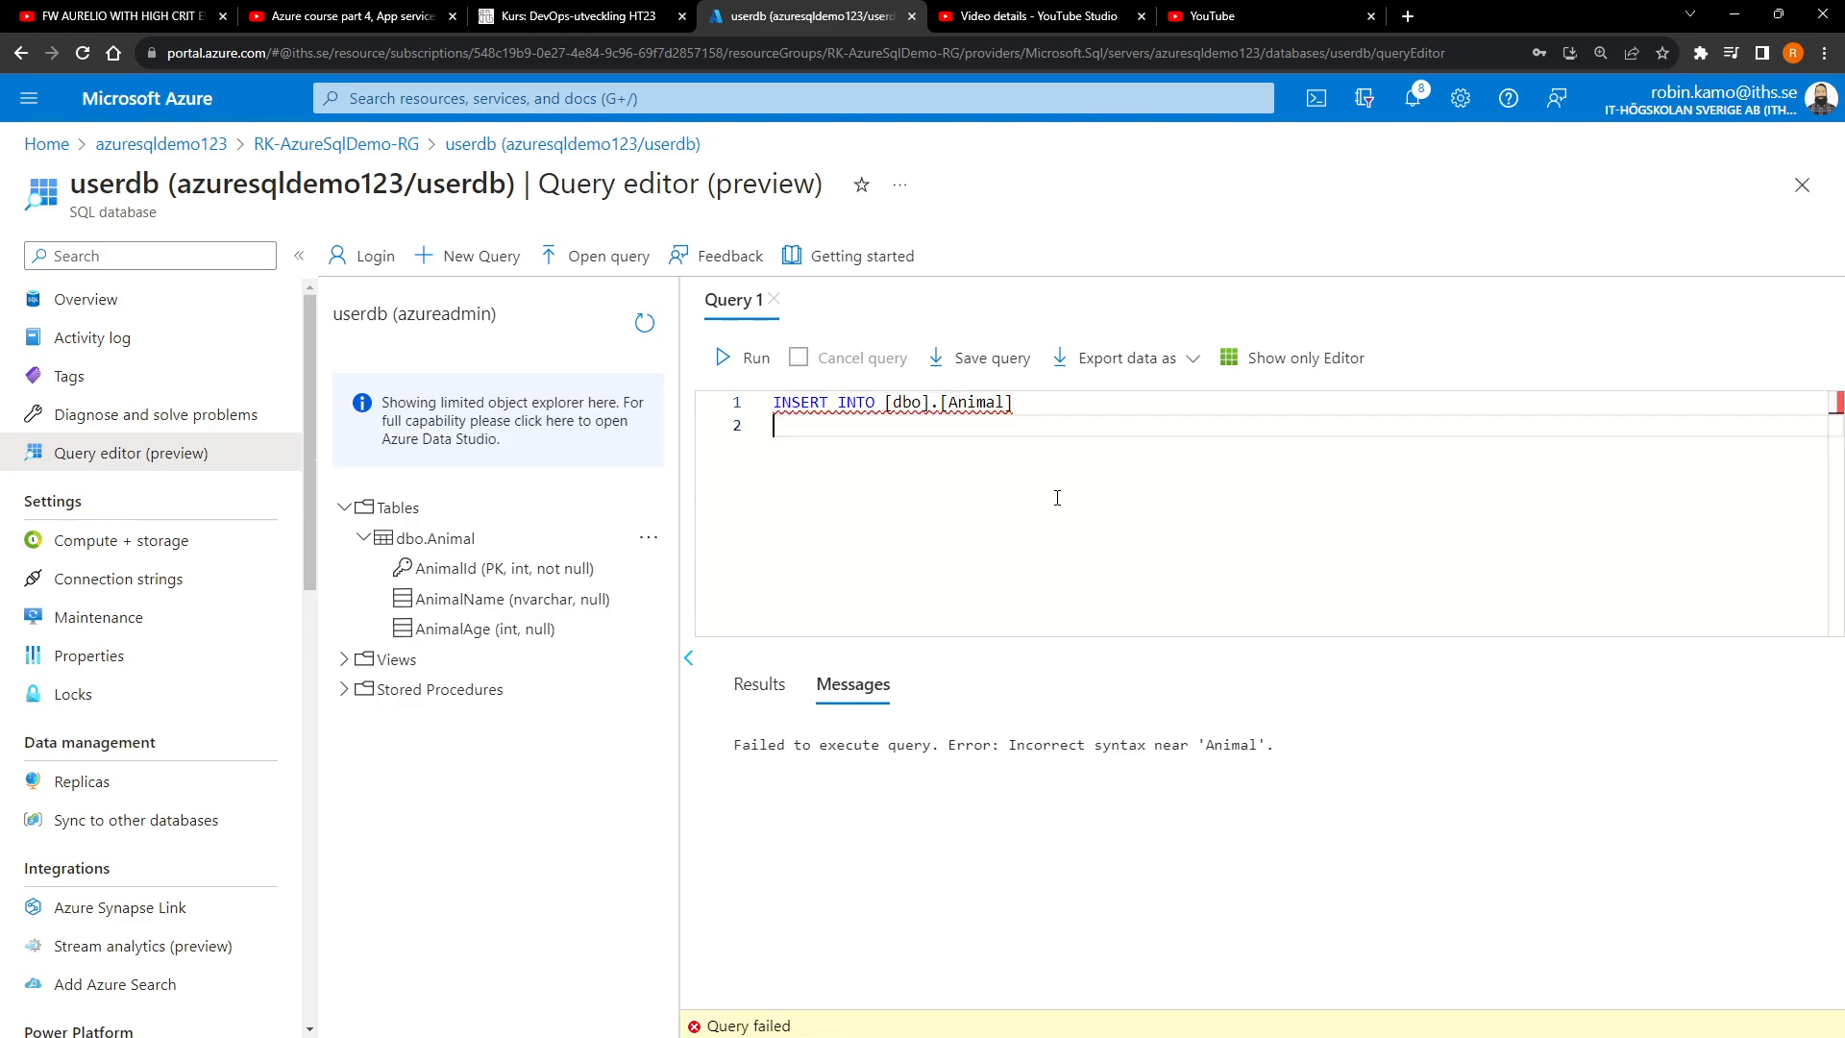
type("Val")
key("BackSpace")
key("BackSpace")
type("ALUES")
key("Return")
type("()")
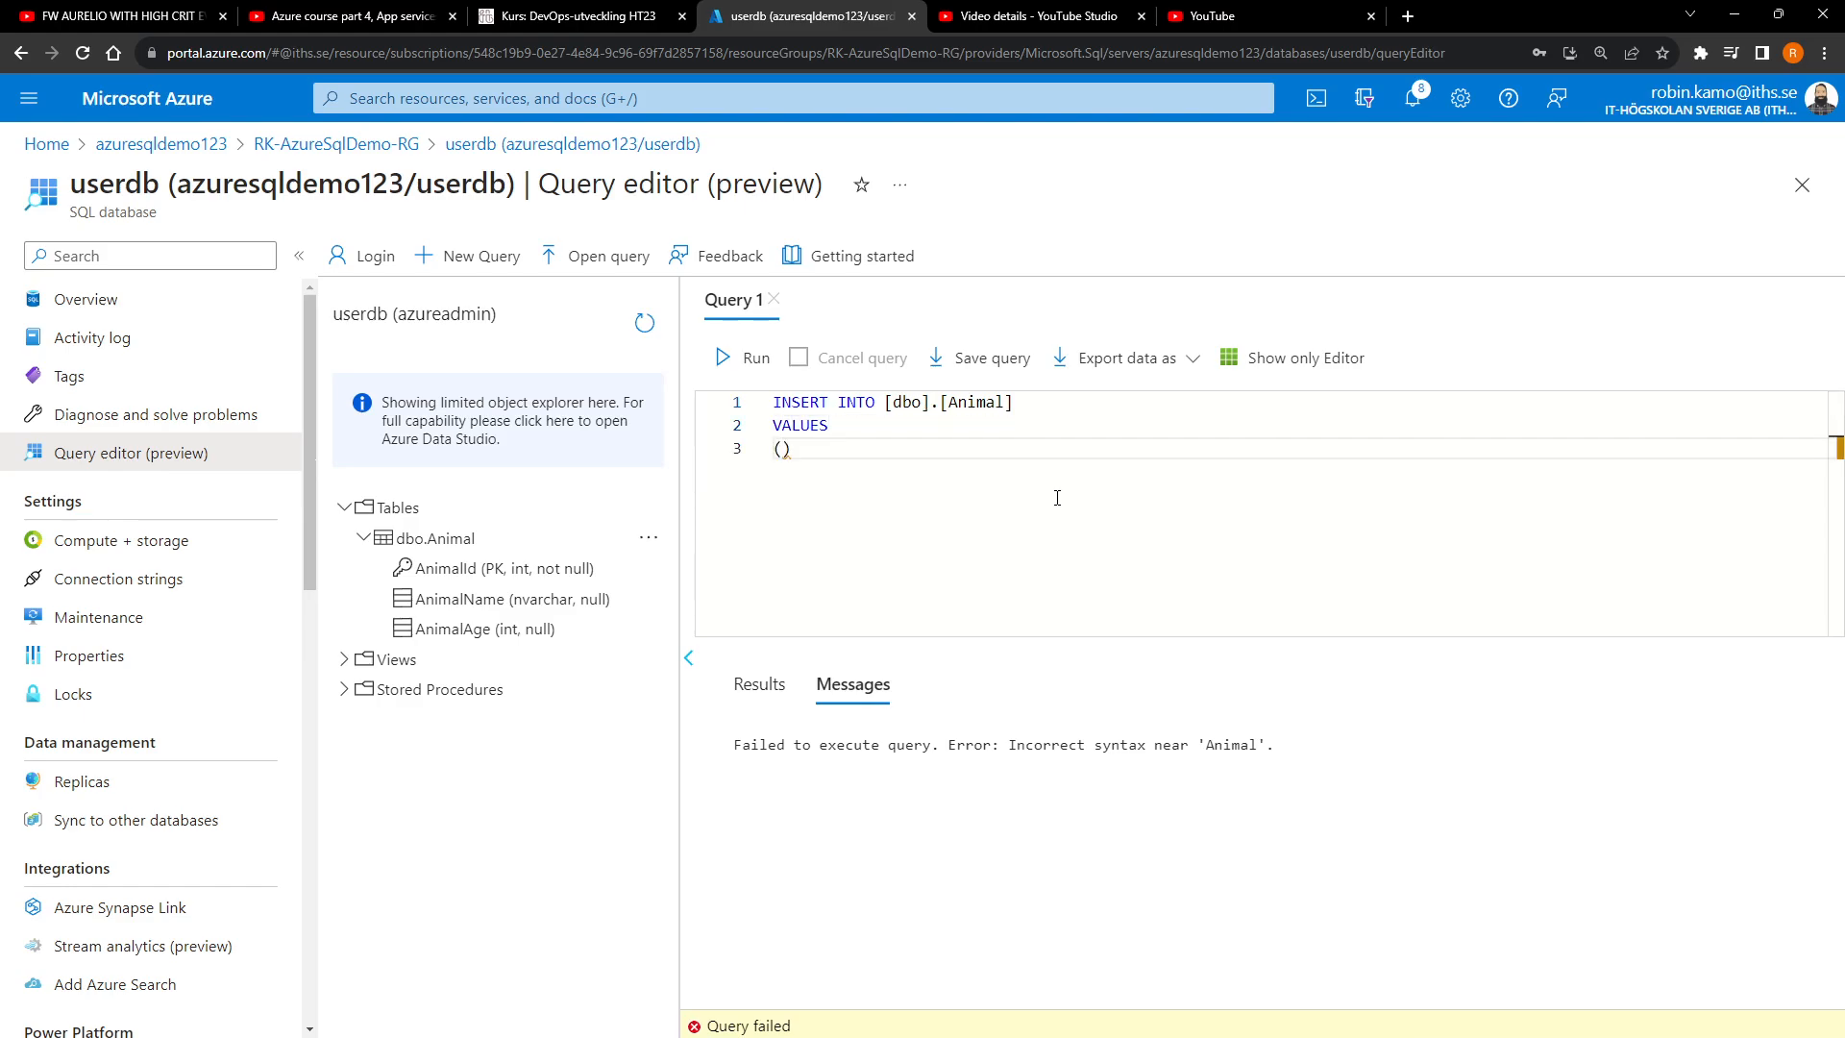
Add the column list AnimalName, AnimalAge after the table name in the insert statement.
key("Up")
key("Up")
key("ctrl+Right")
key("ctrl+Right")
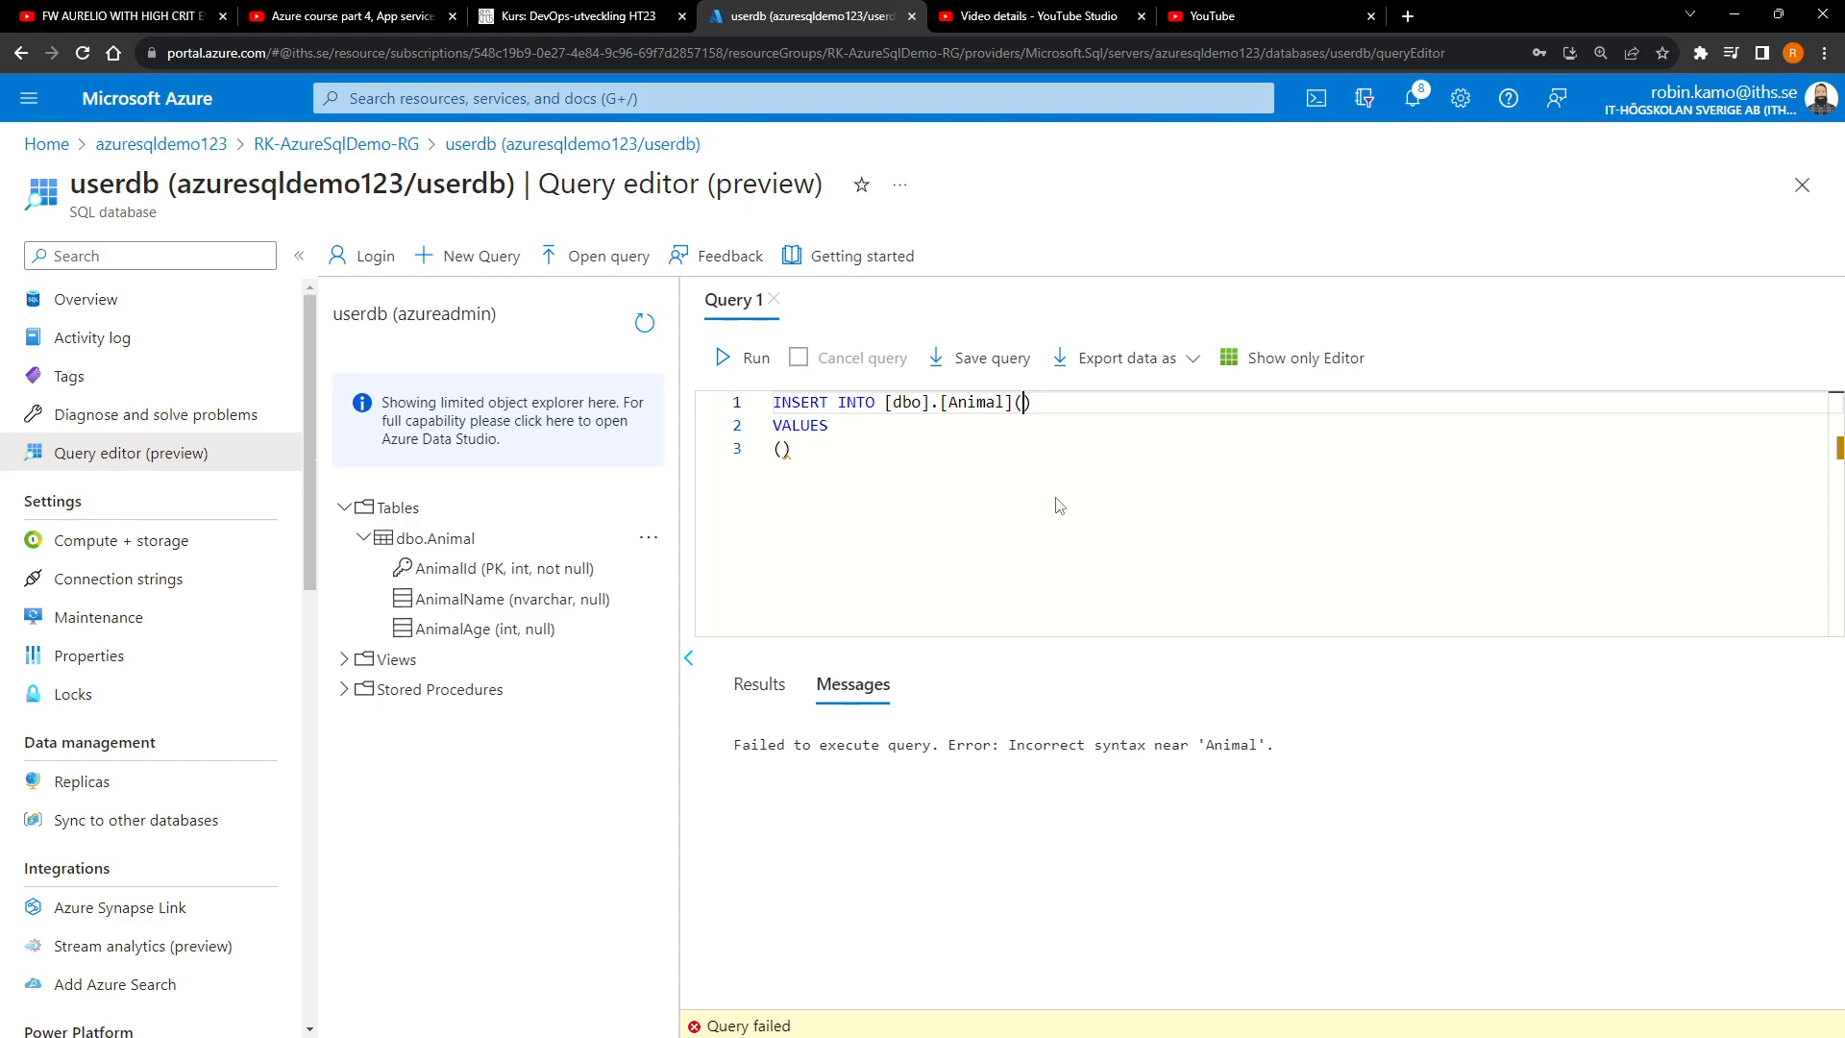
type("AnimalName, Animal")
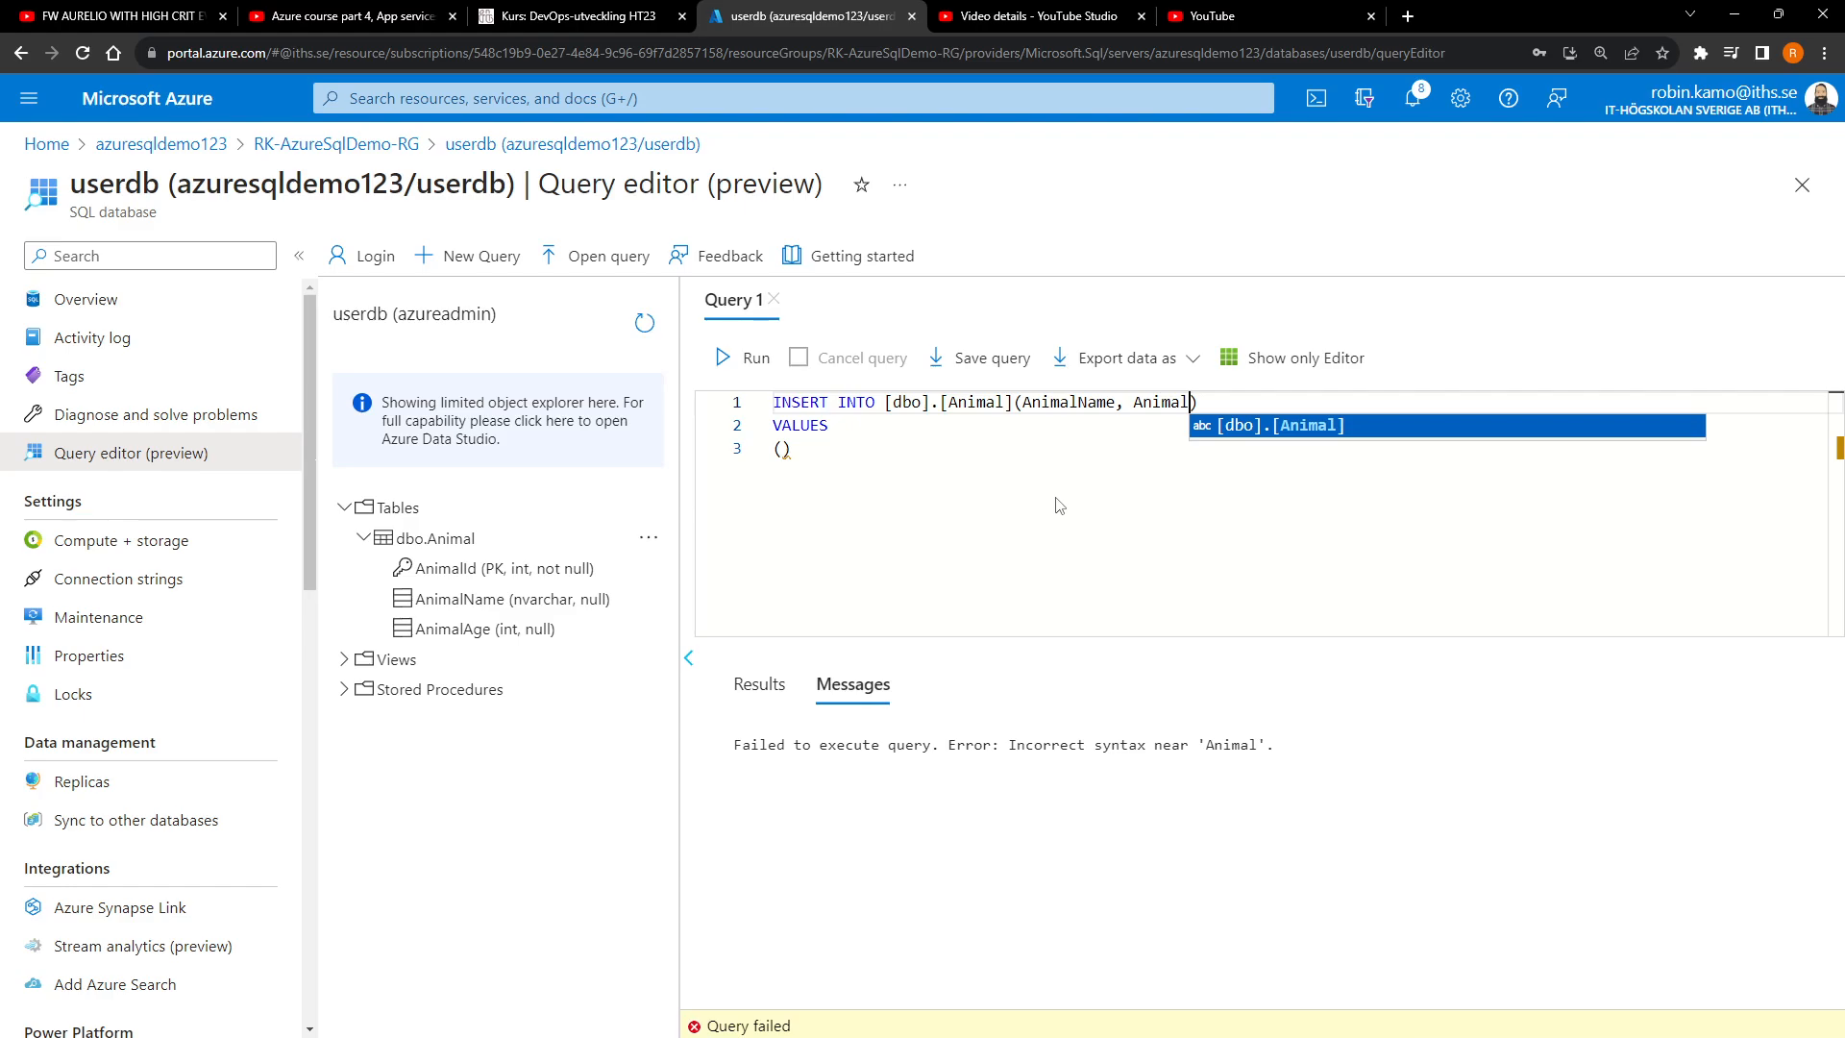
type("Age")
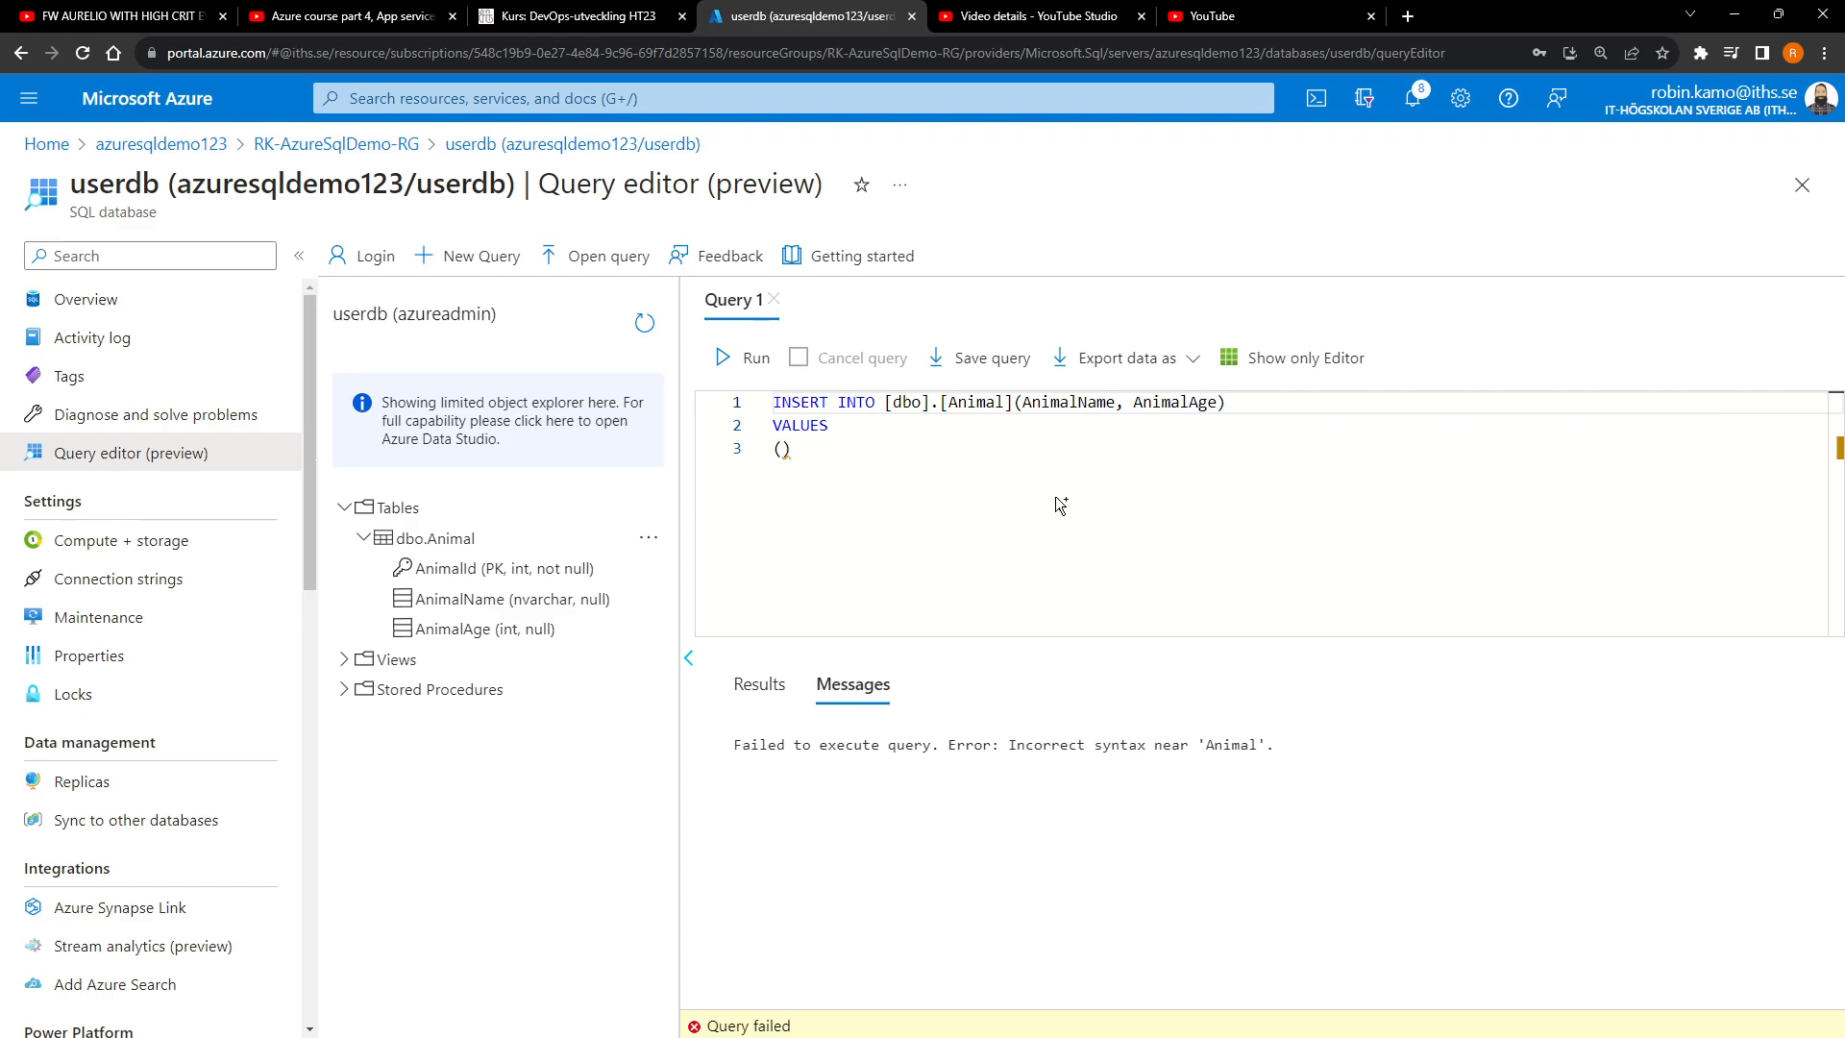
key("ctrl+BackSpace")
type("D")
key("Tab")
type(".")
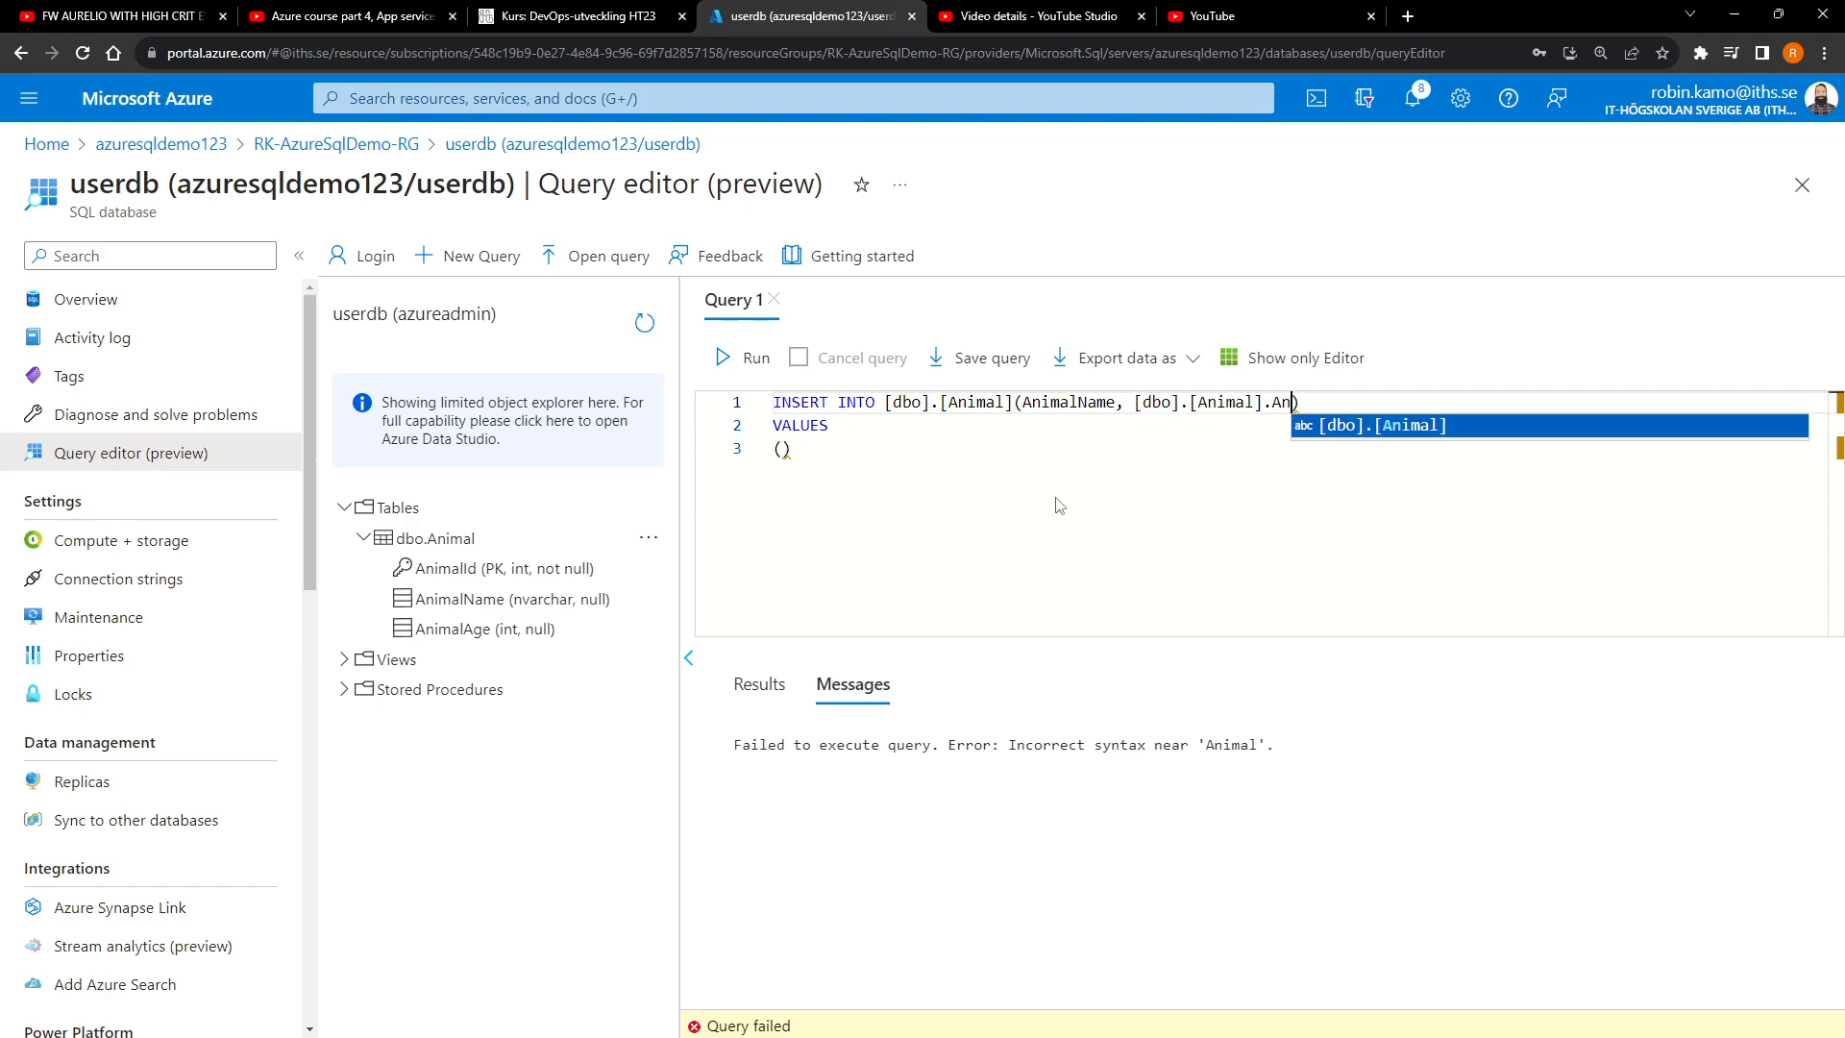
key("ctrl+BackSpace")
key("ctrl+BackSpace")
key("BackSpace")
key("BackSpace")
key("BackSpace")
key("BackSpace")
key("BackSpace")
key("BackSpace")
key("BackSpace")
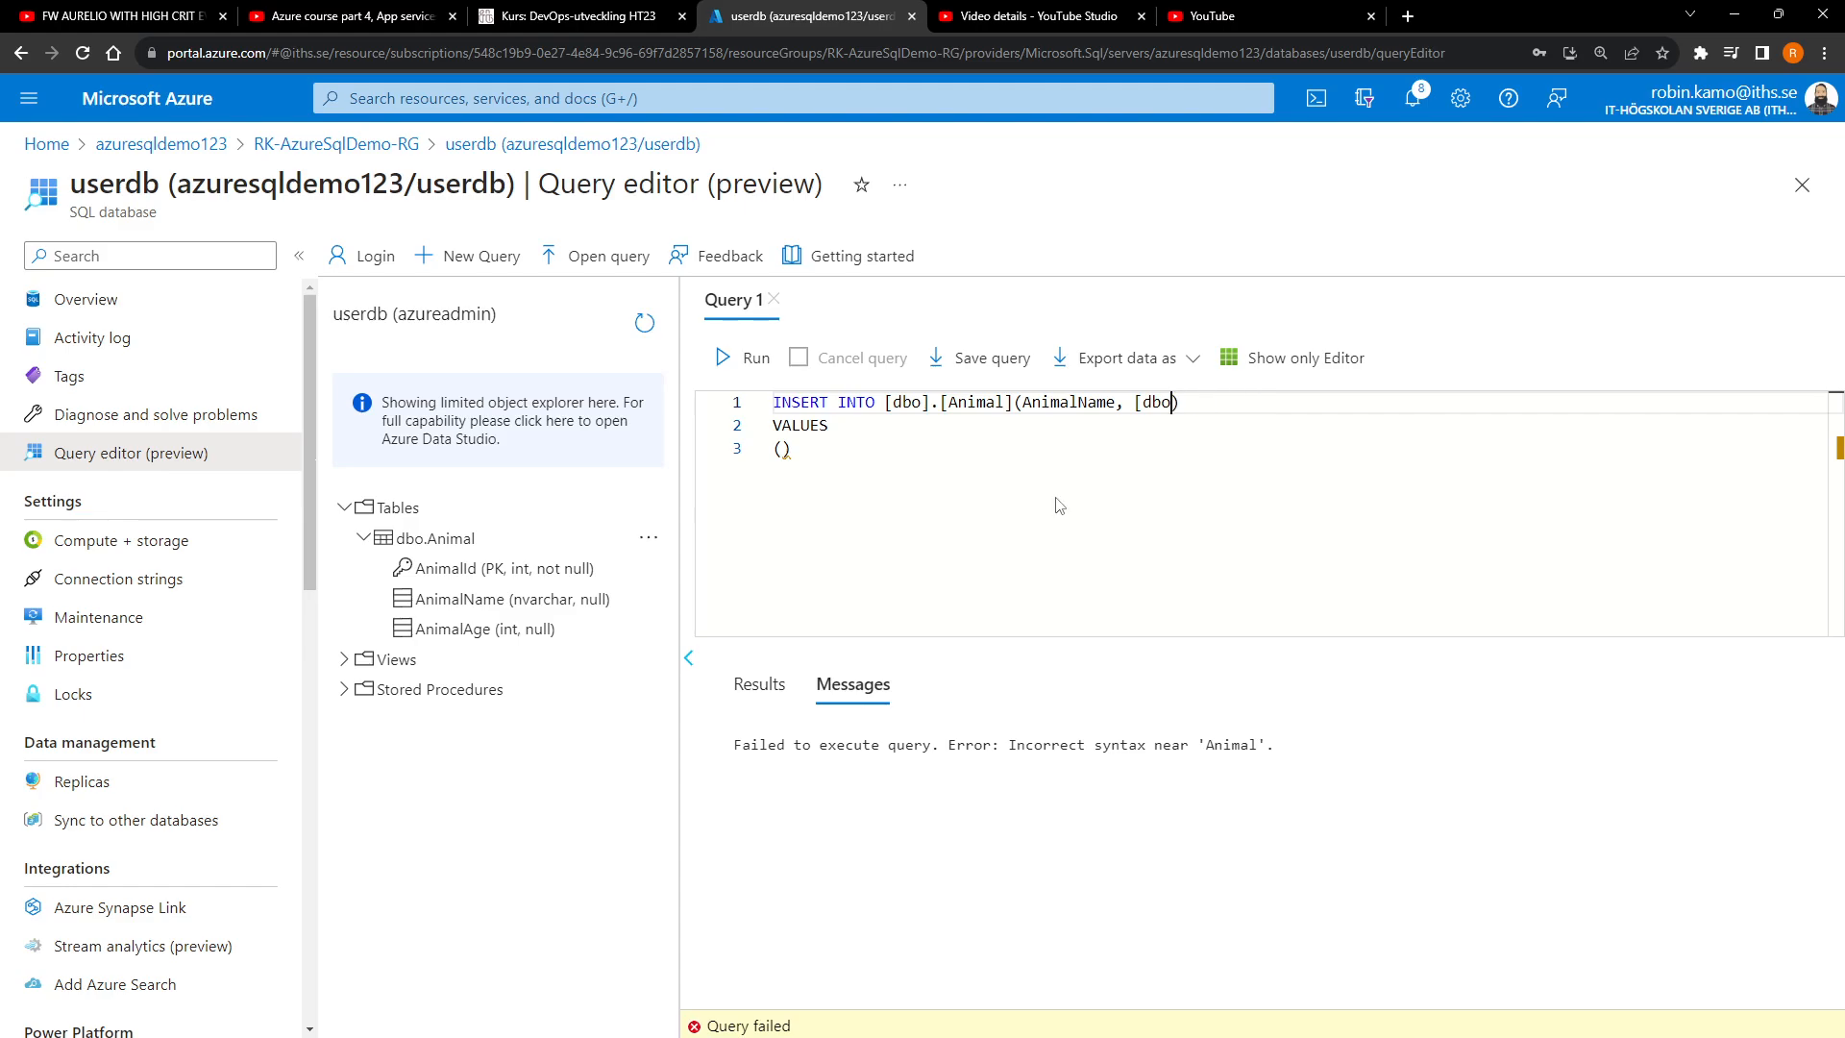
type("AnimalAge")
Enter the values 'bob' and 13 in the VALUES parentheses and run the insert query.
left_click(779, 452)
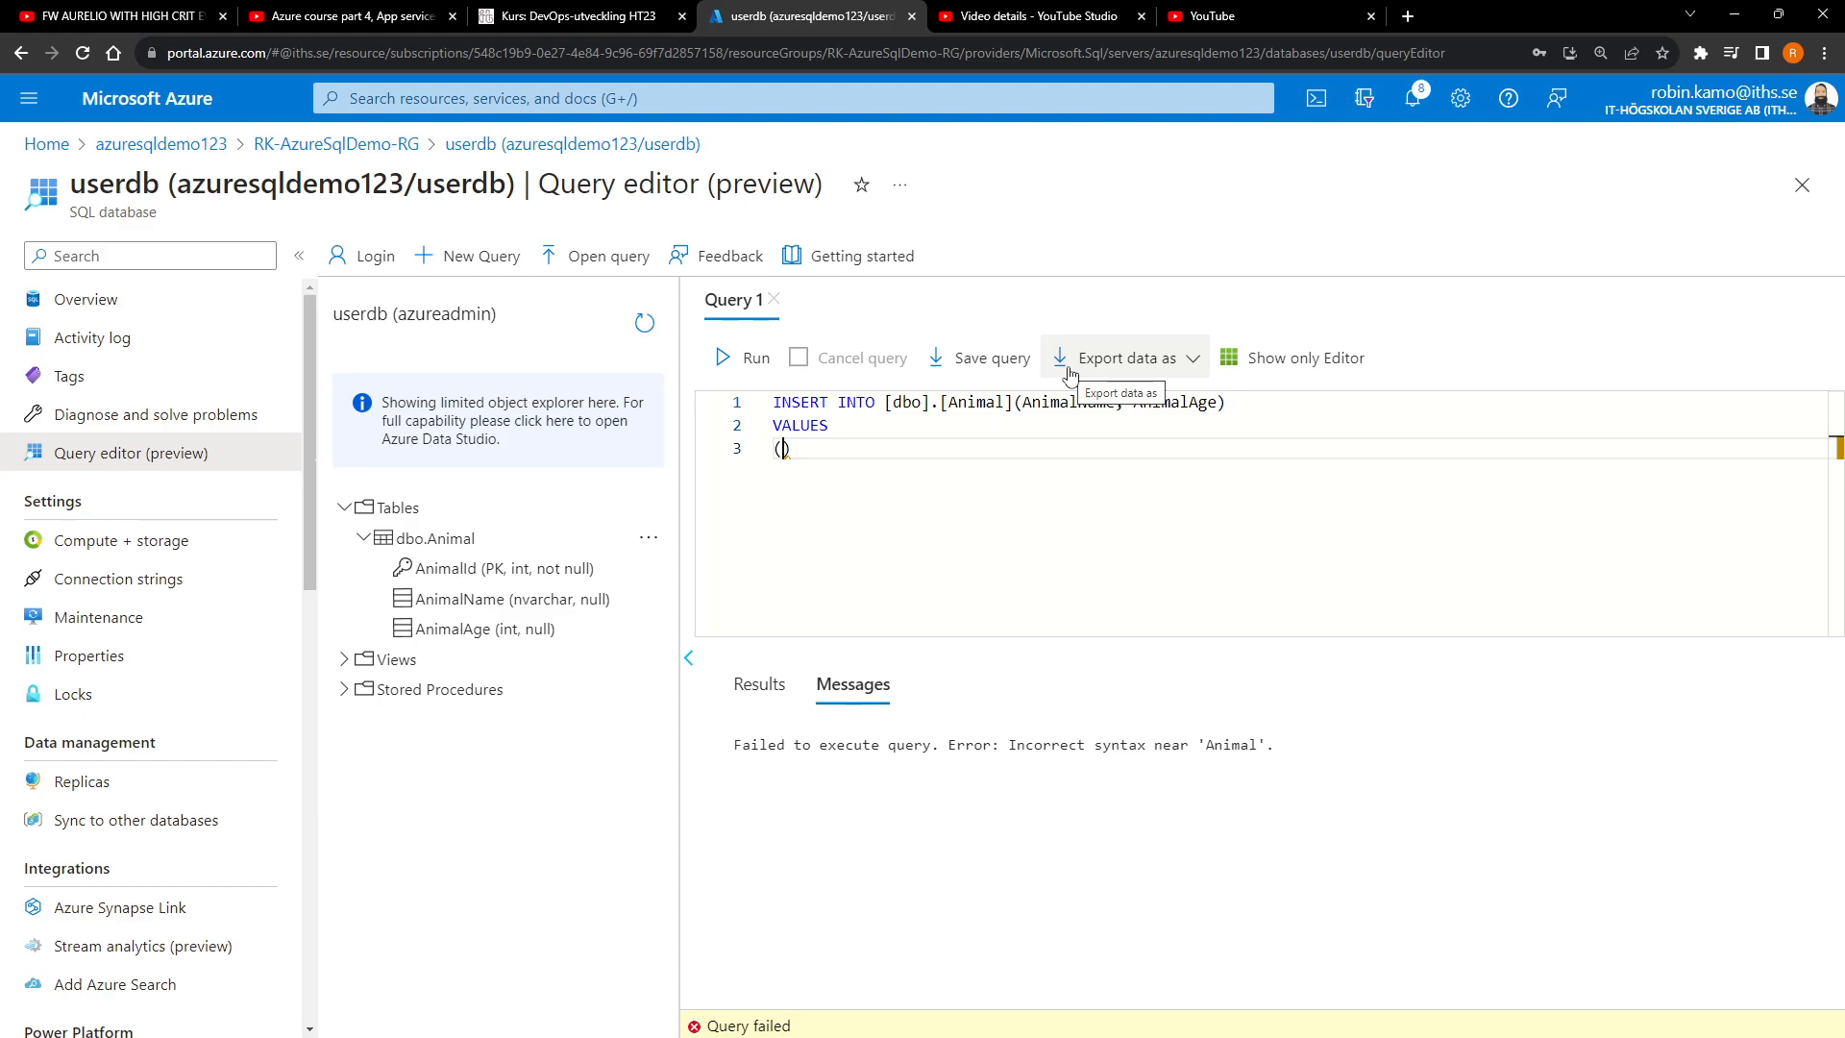
type("'bob'")
type(", 13")
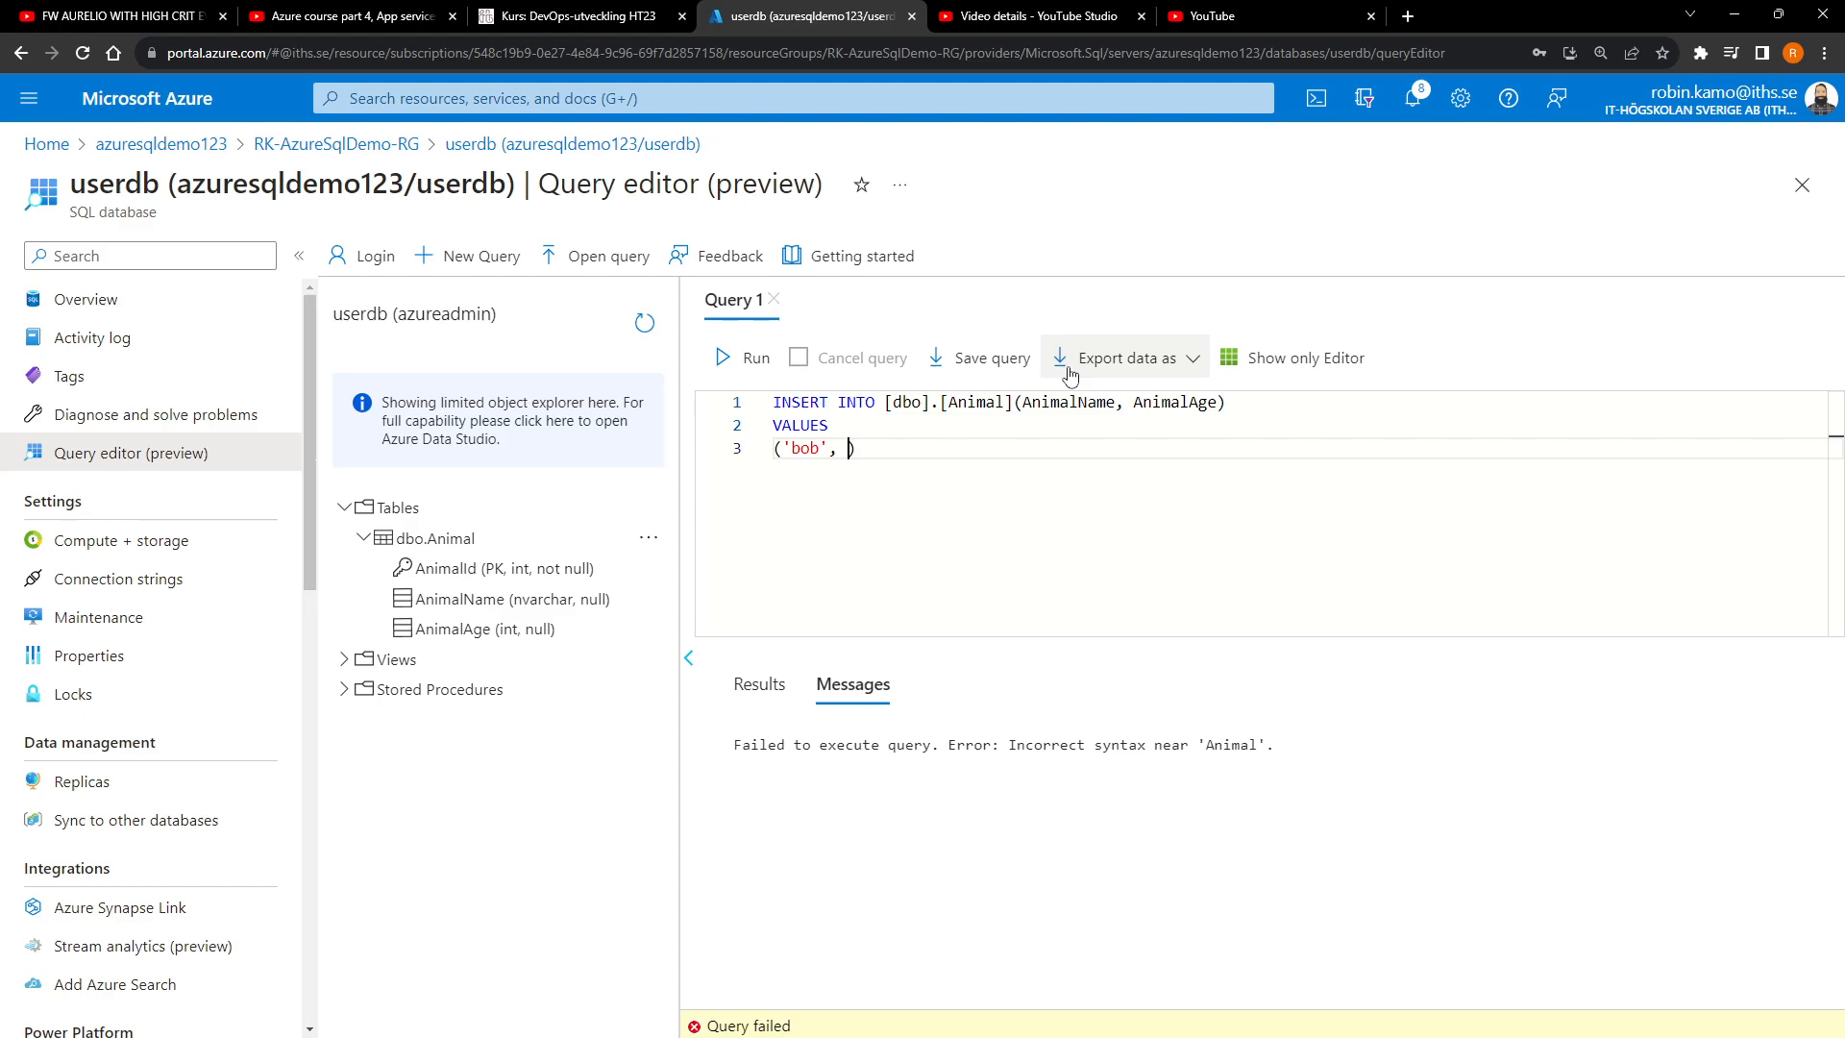
type(");")
left_click(764, 369)
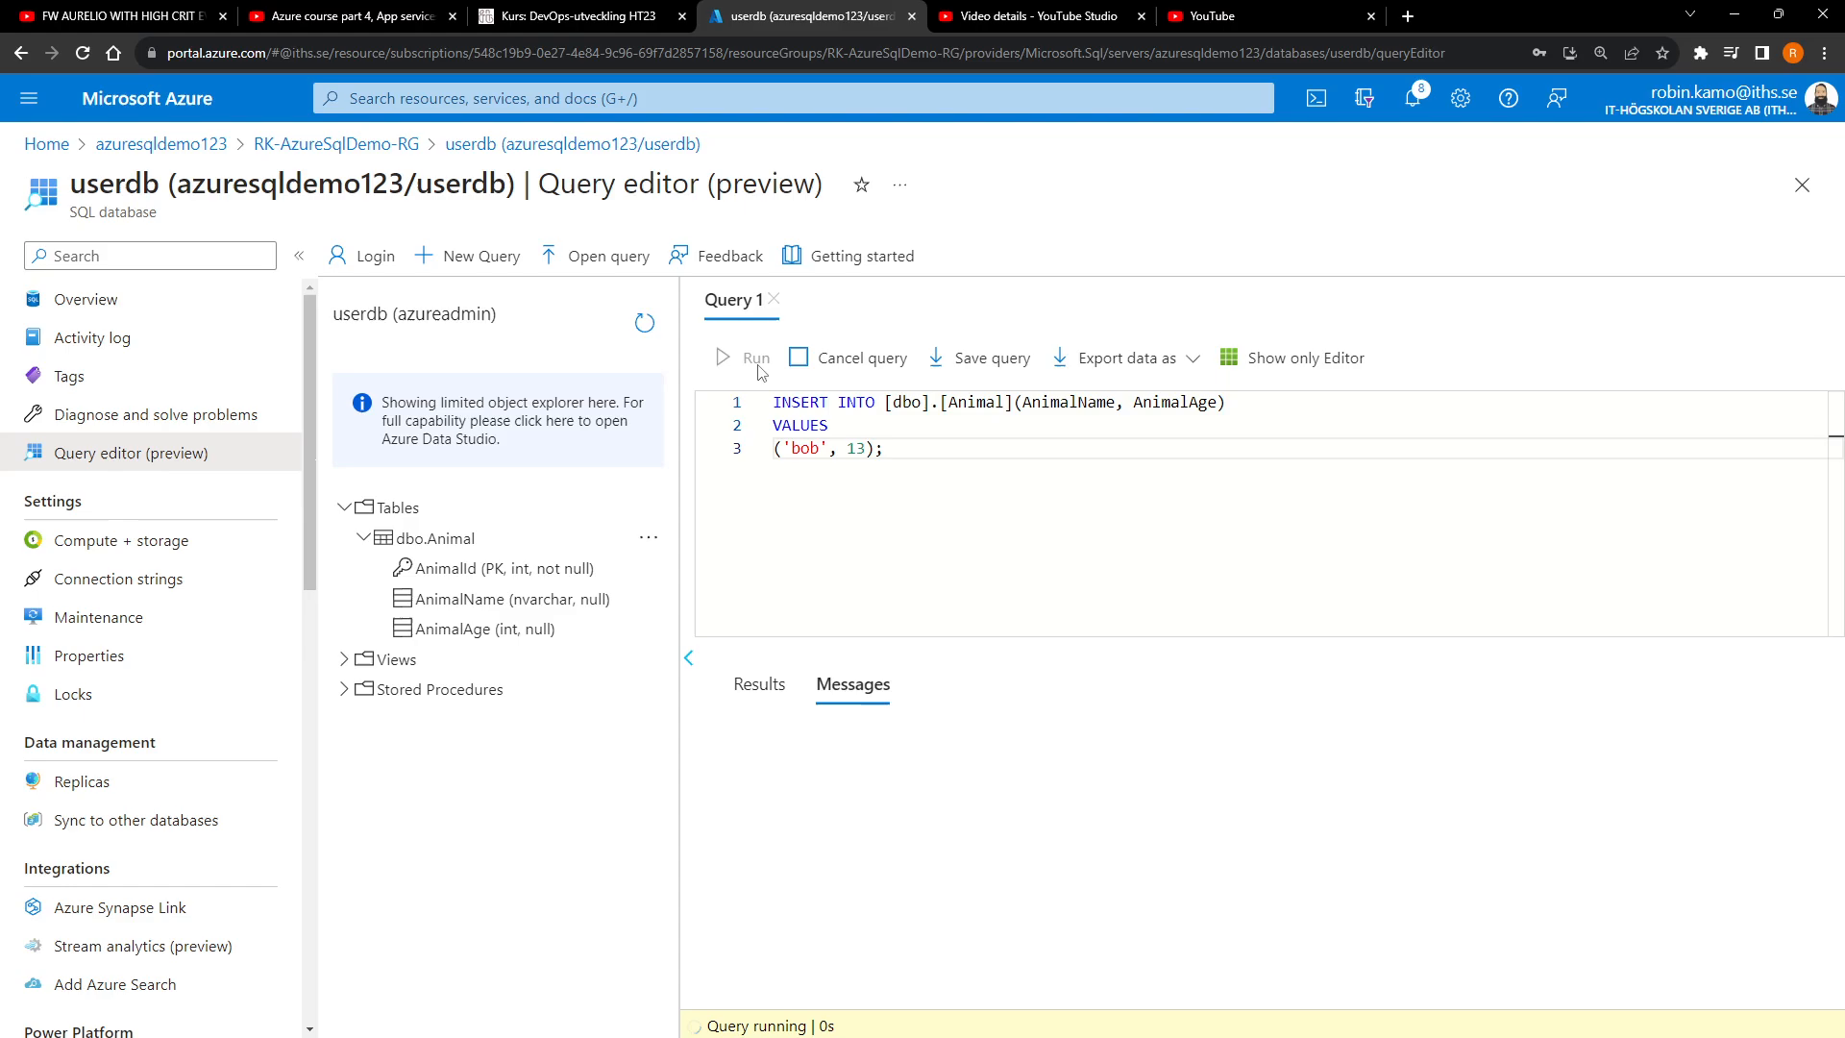
triple_click(996, 759)
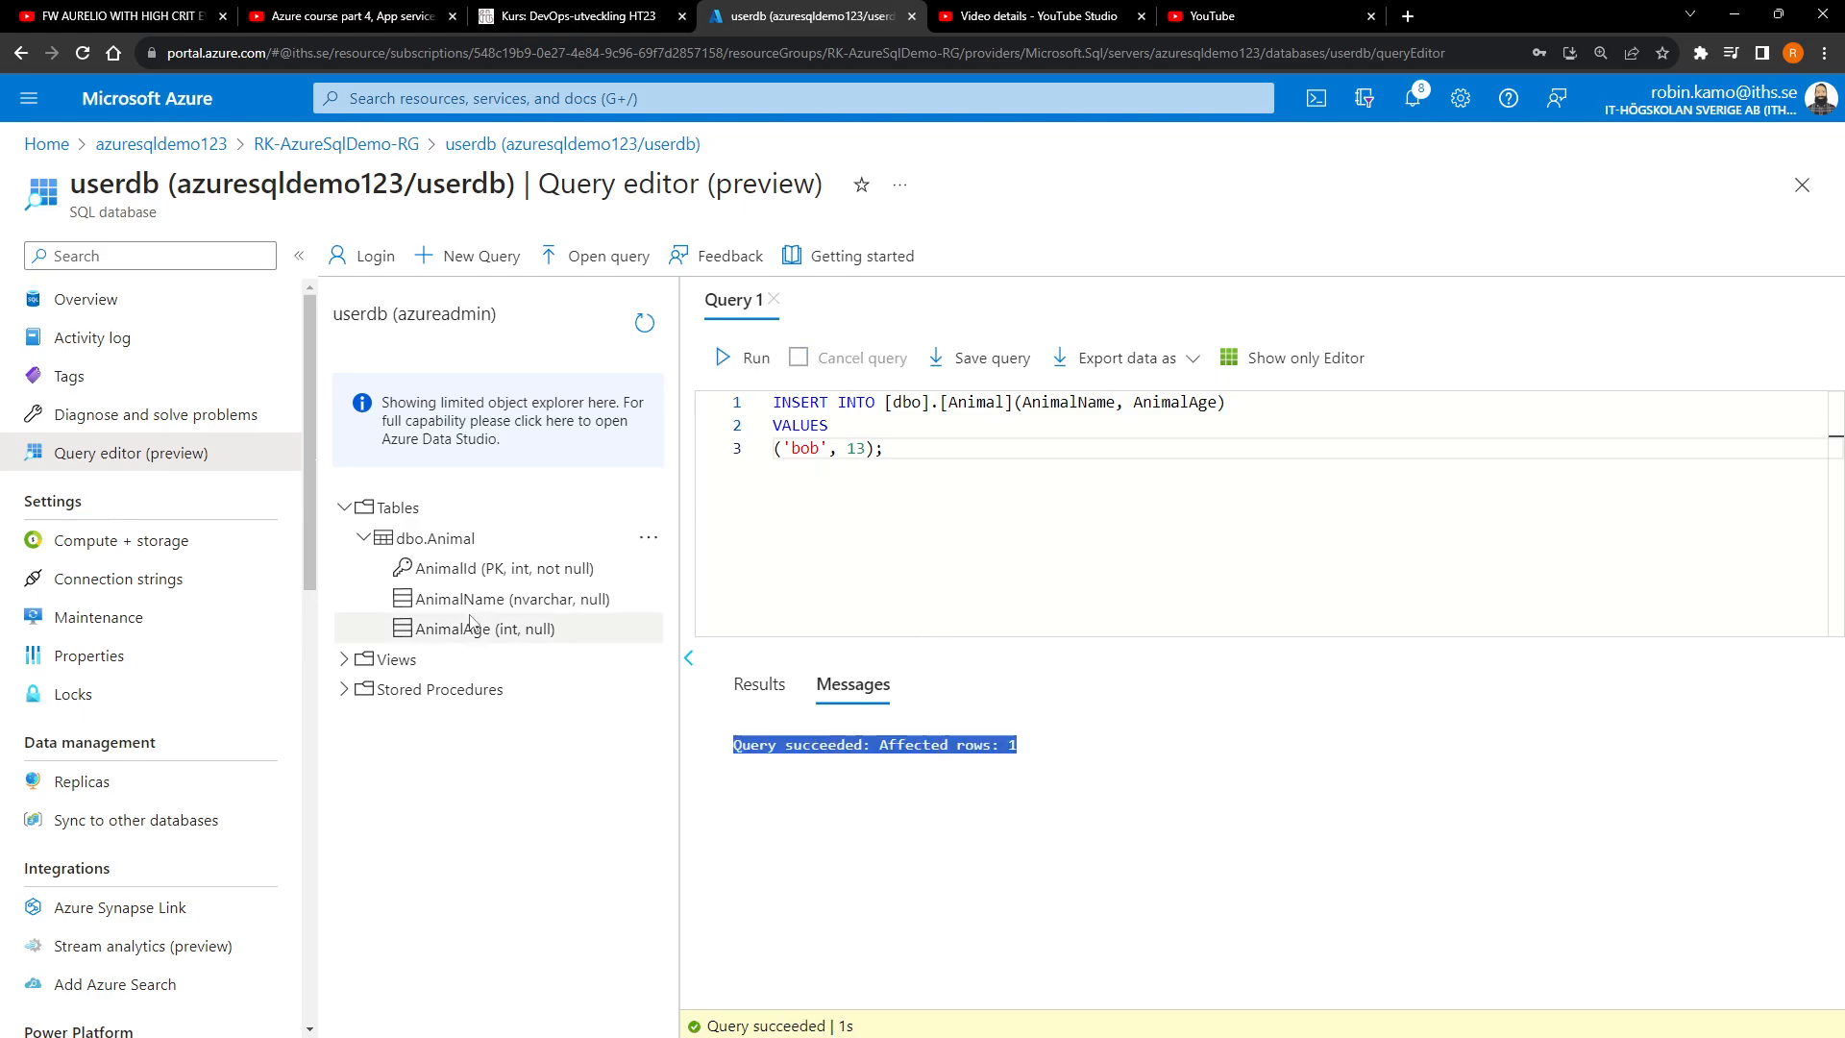
Change the insert values to 'Frank' and 5 and run the insert query.
left_click(868, 492)
double_click(796, 449)
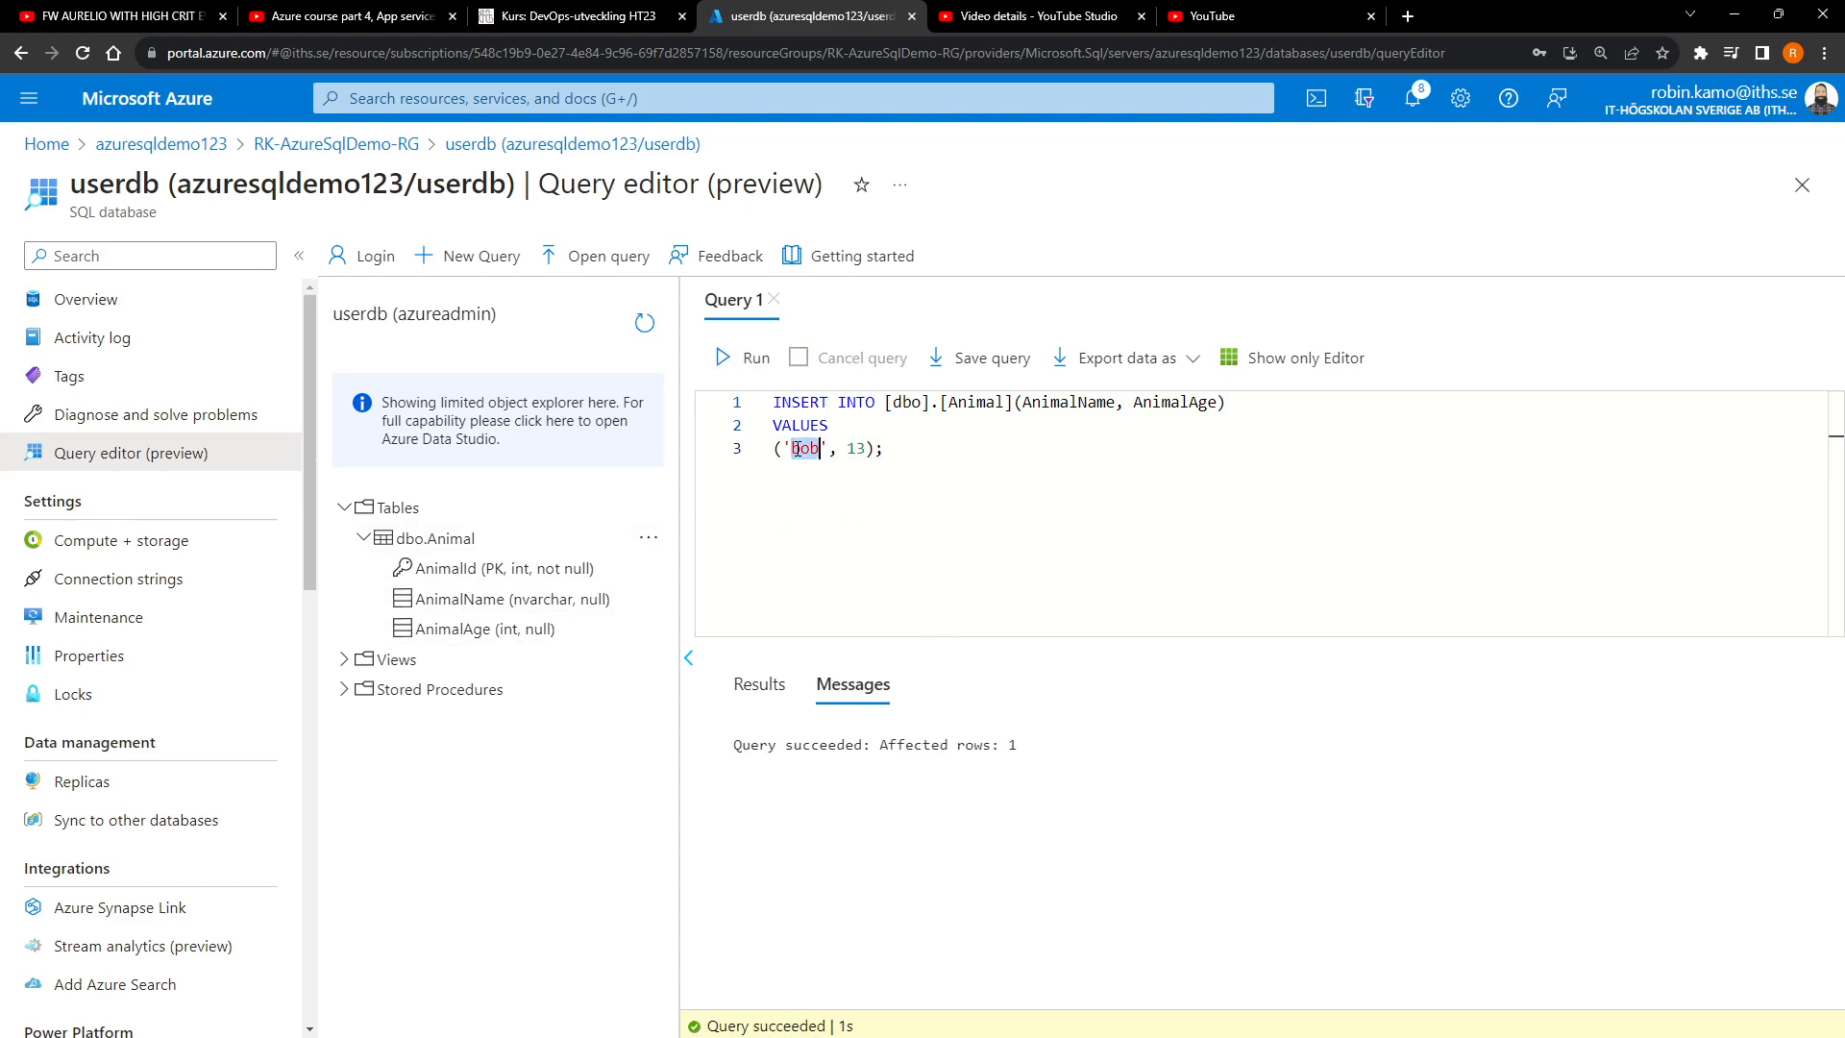
type("Frank")
double_click(877, 448)
type("5")
left_click(757, 346)
left_click_drag(983, 758, 668, 750)
right_click(558, 545)
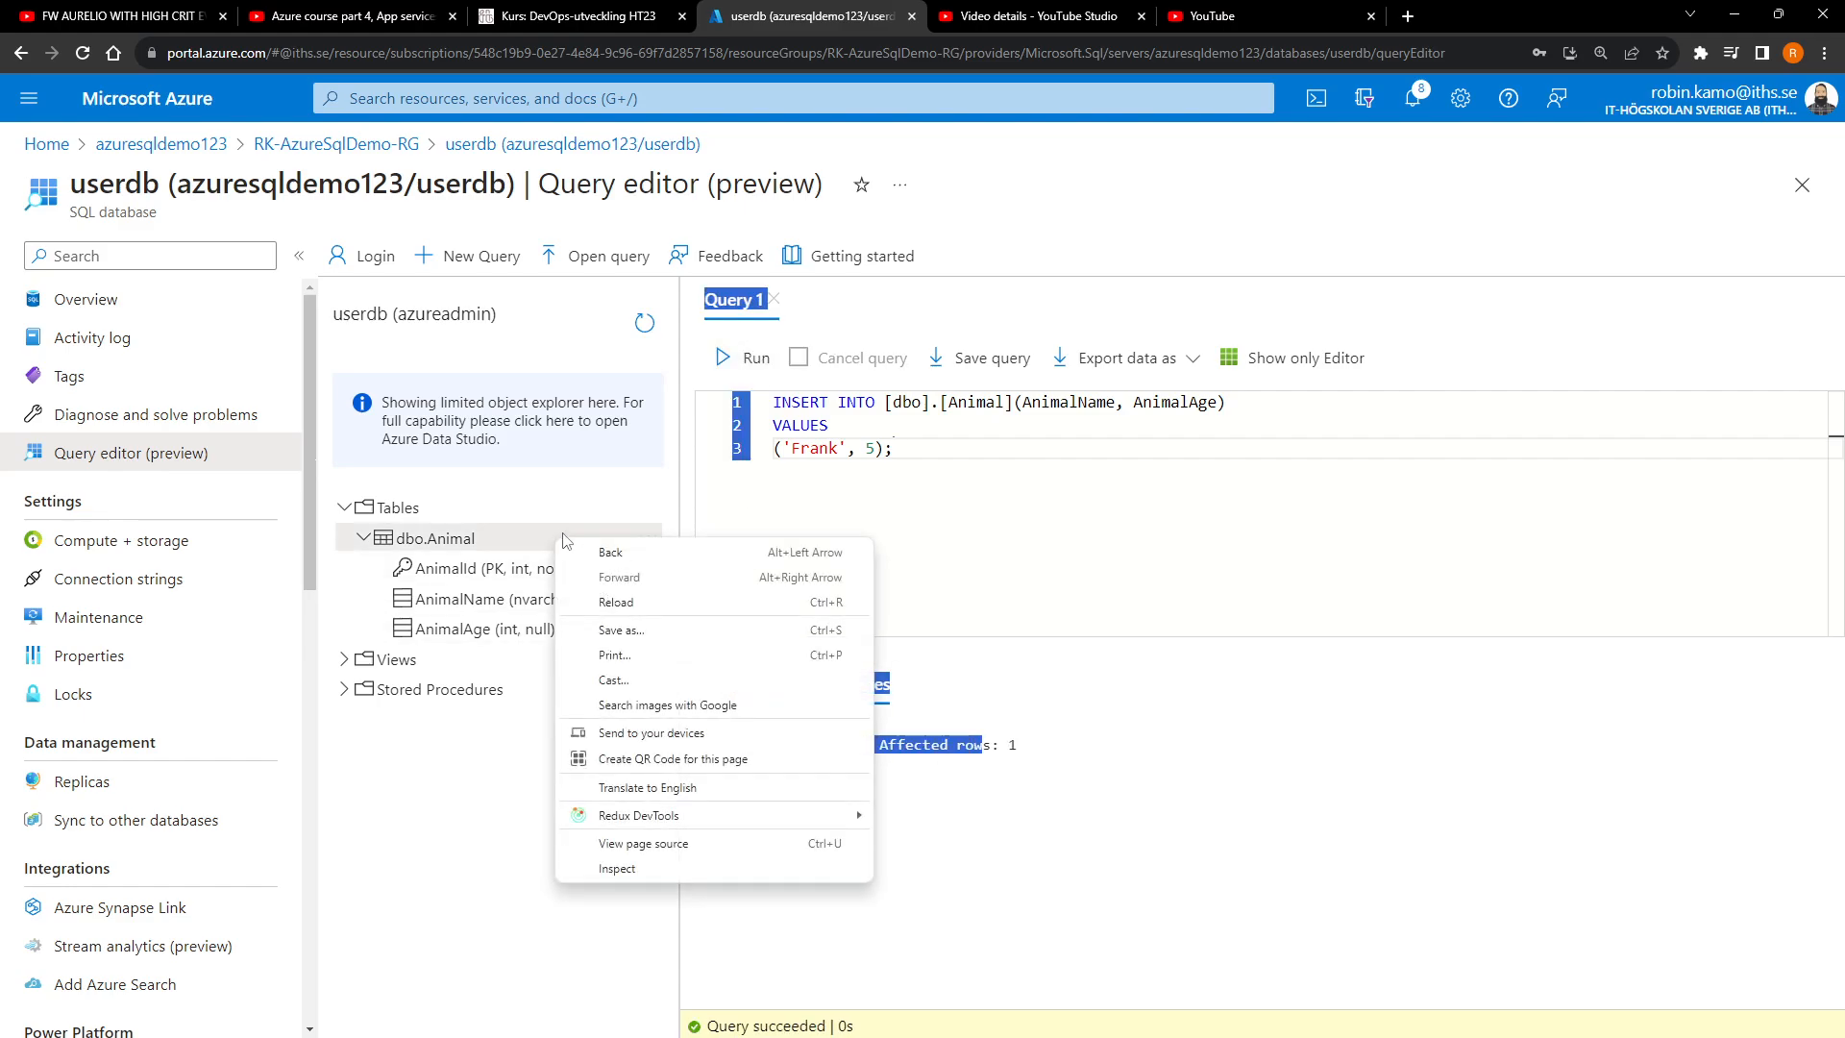
left_click(1153, 556)
Replace the query with SELECT * FROM [dbo].[Animal]; and run it.
key("ctrl+a")
key("BackSpace")
type("SELEXT")
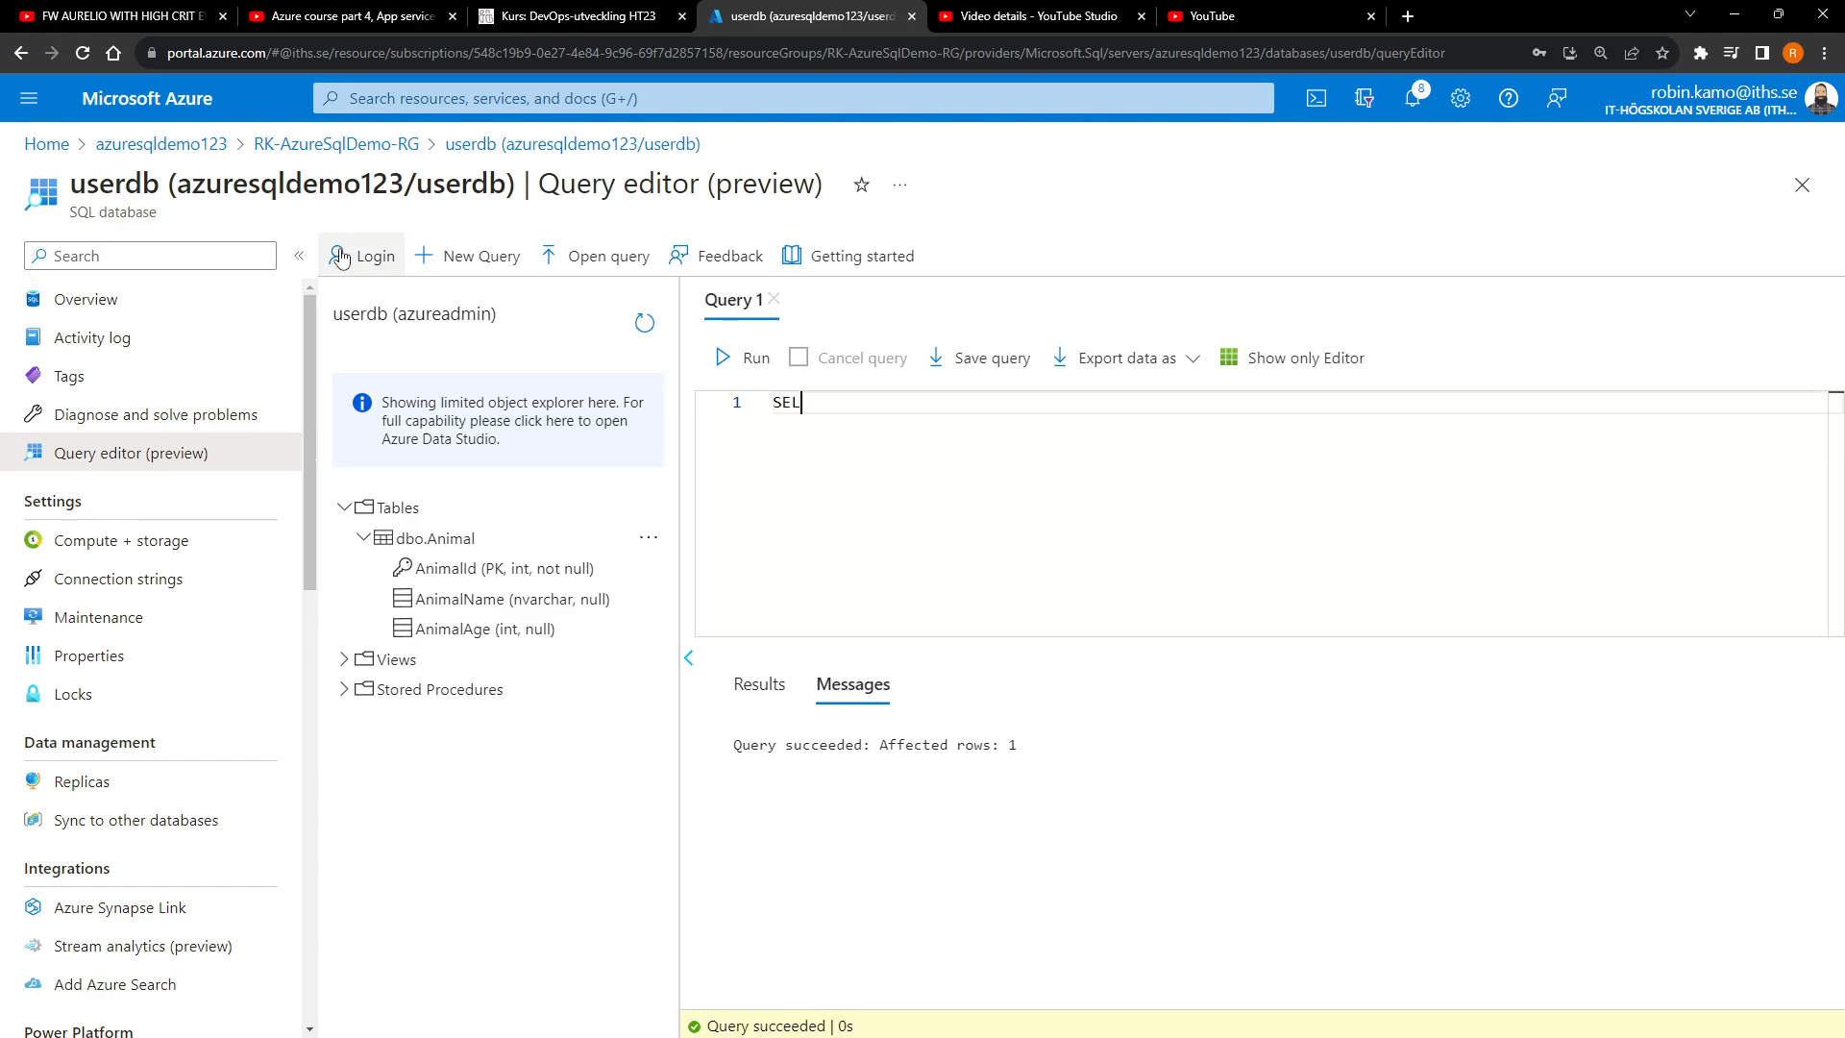
key("BackSpace")
key("BackSpace")
key("BackSpace")
type("CT * FROM [dbo].[An")
key("Tab")
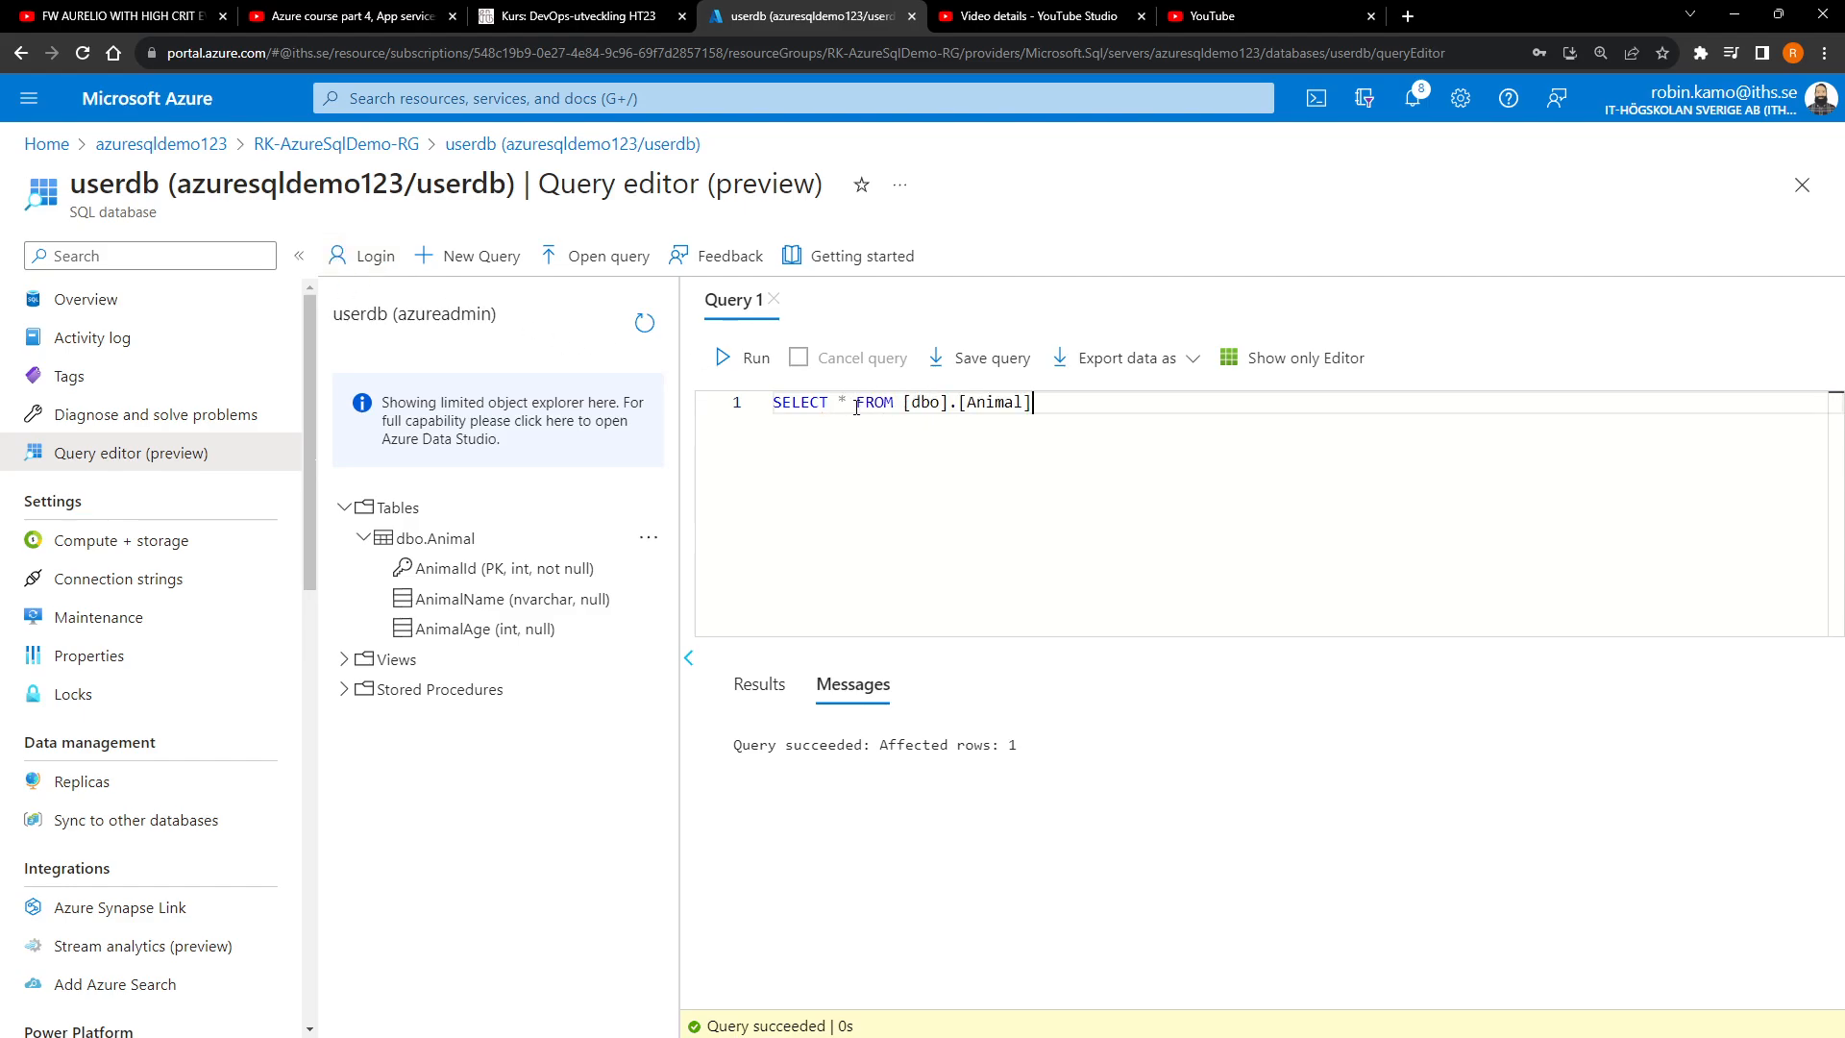
left_click(1052, 413)
type(";")
left_click(744, 358)
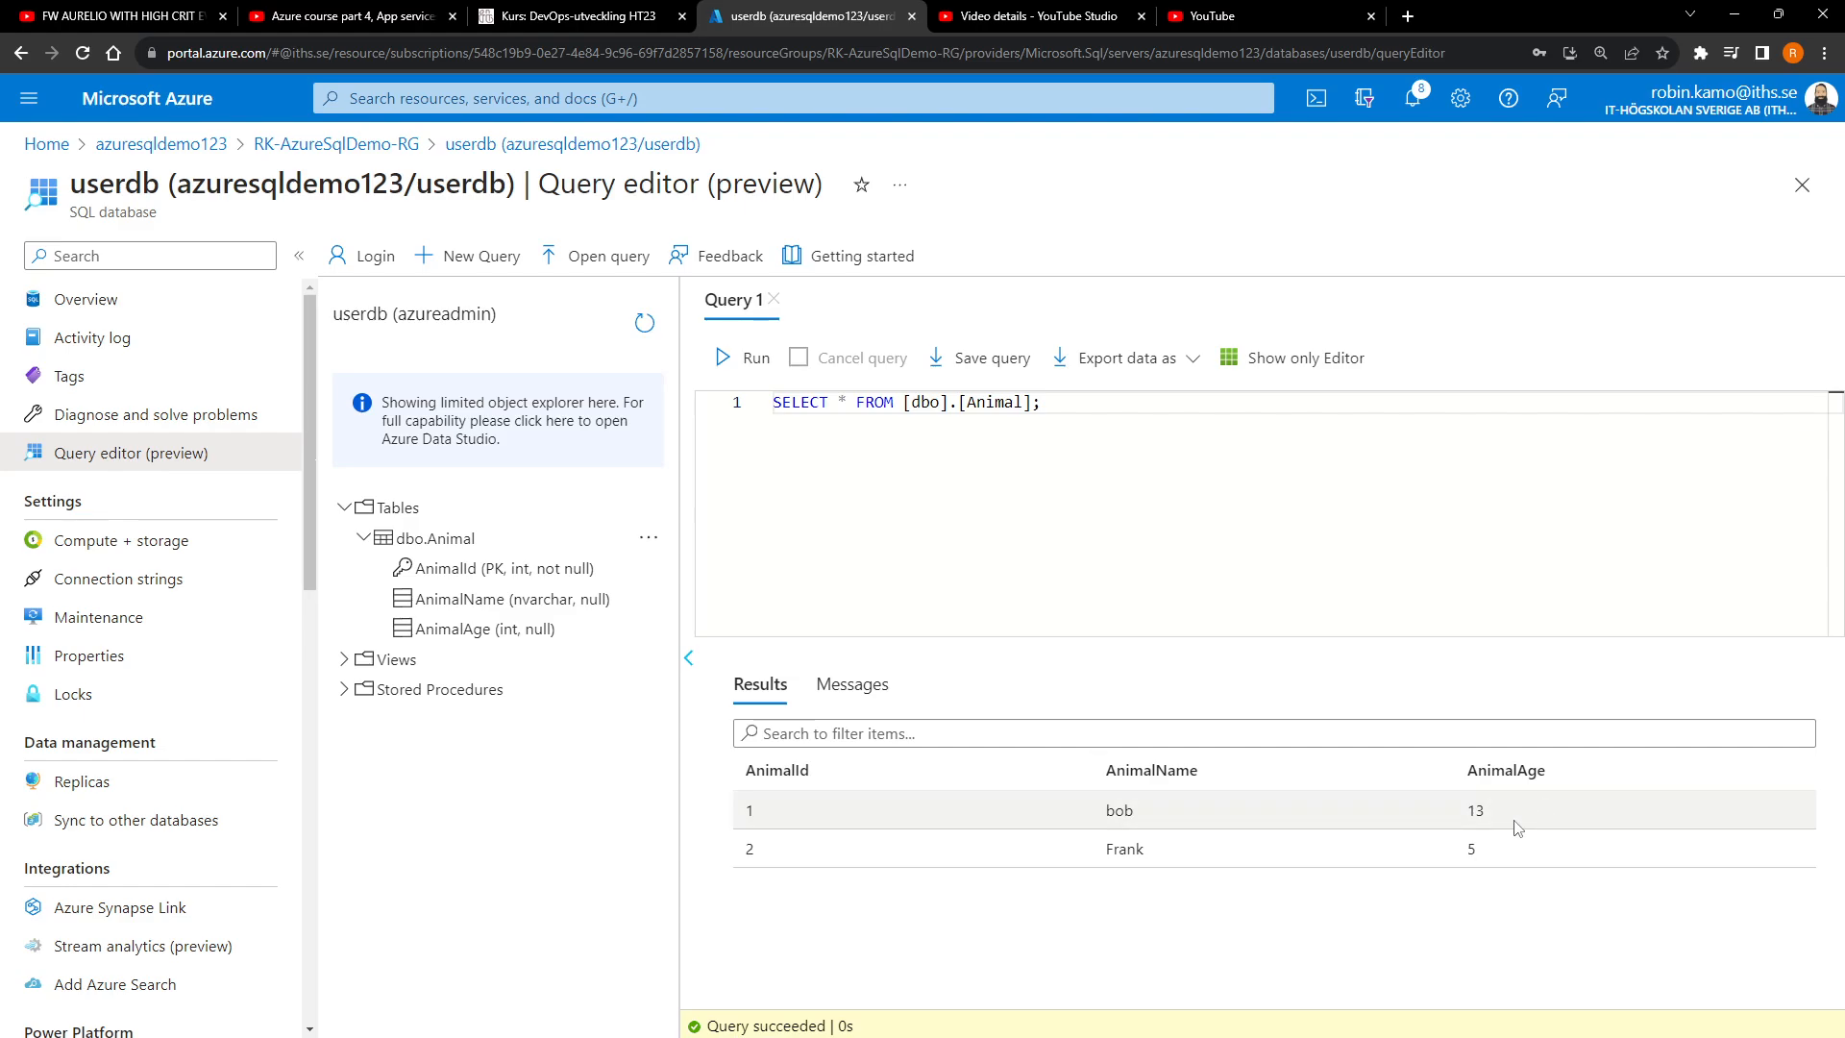
left_click_drag(1509, 819, 822, 790)
left_click(1124, 812)
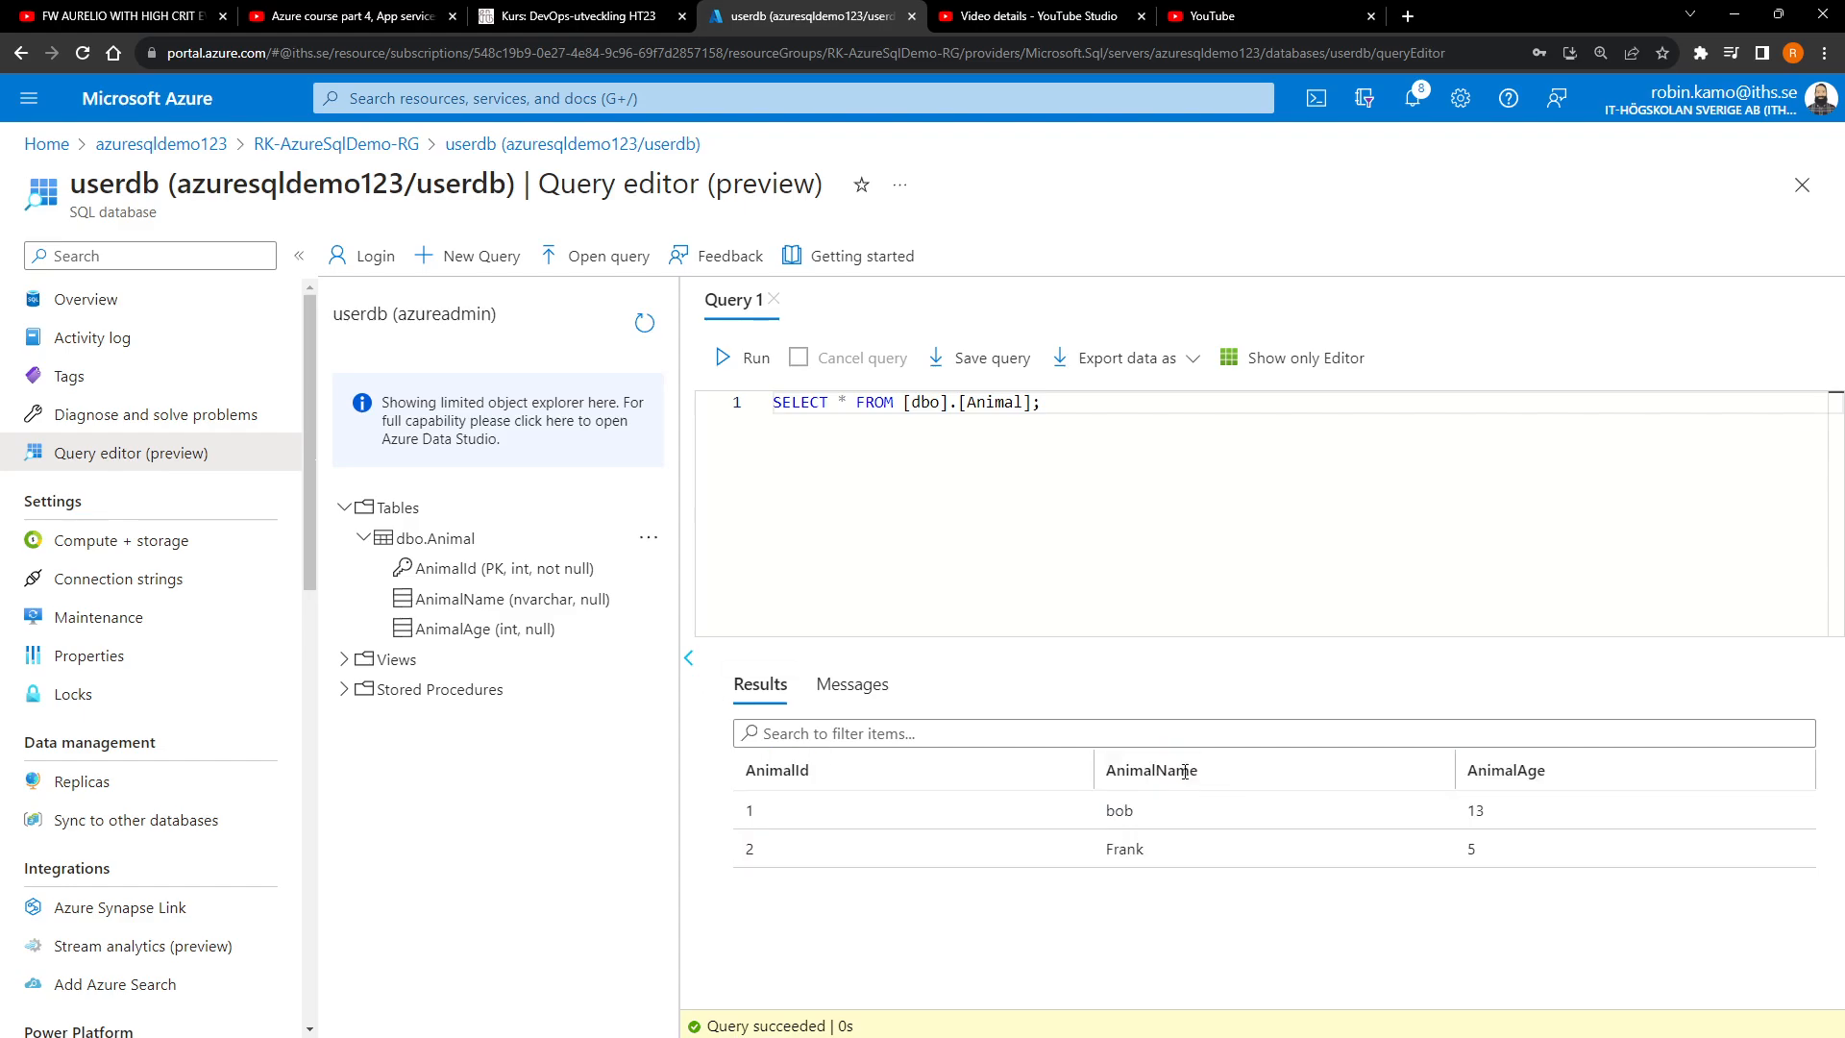
left_click_drag(1146, 847, 1095, 600)
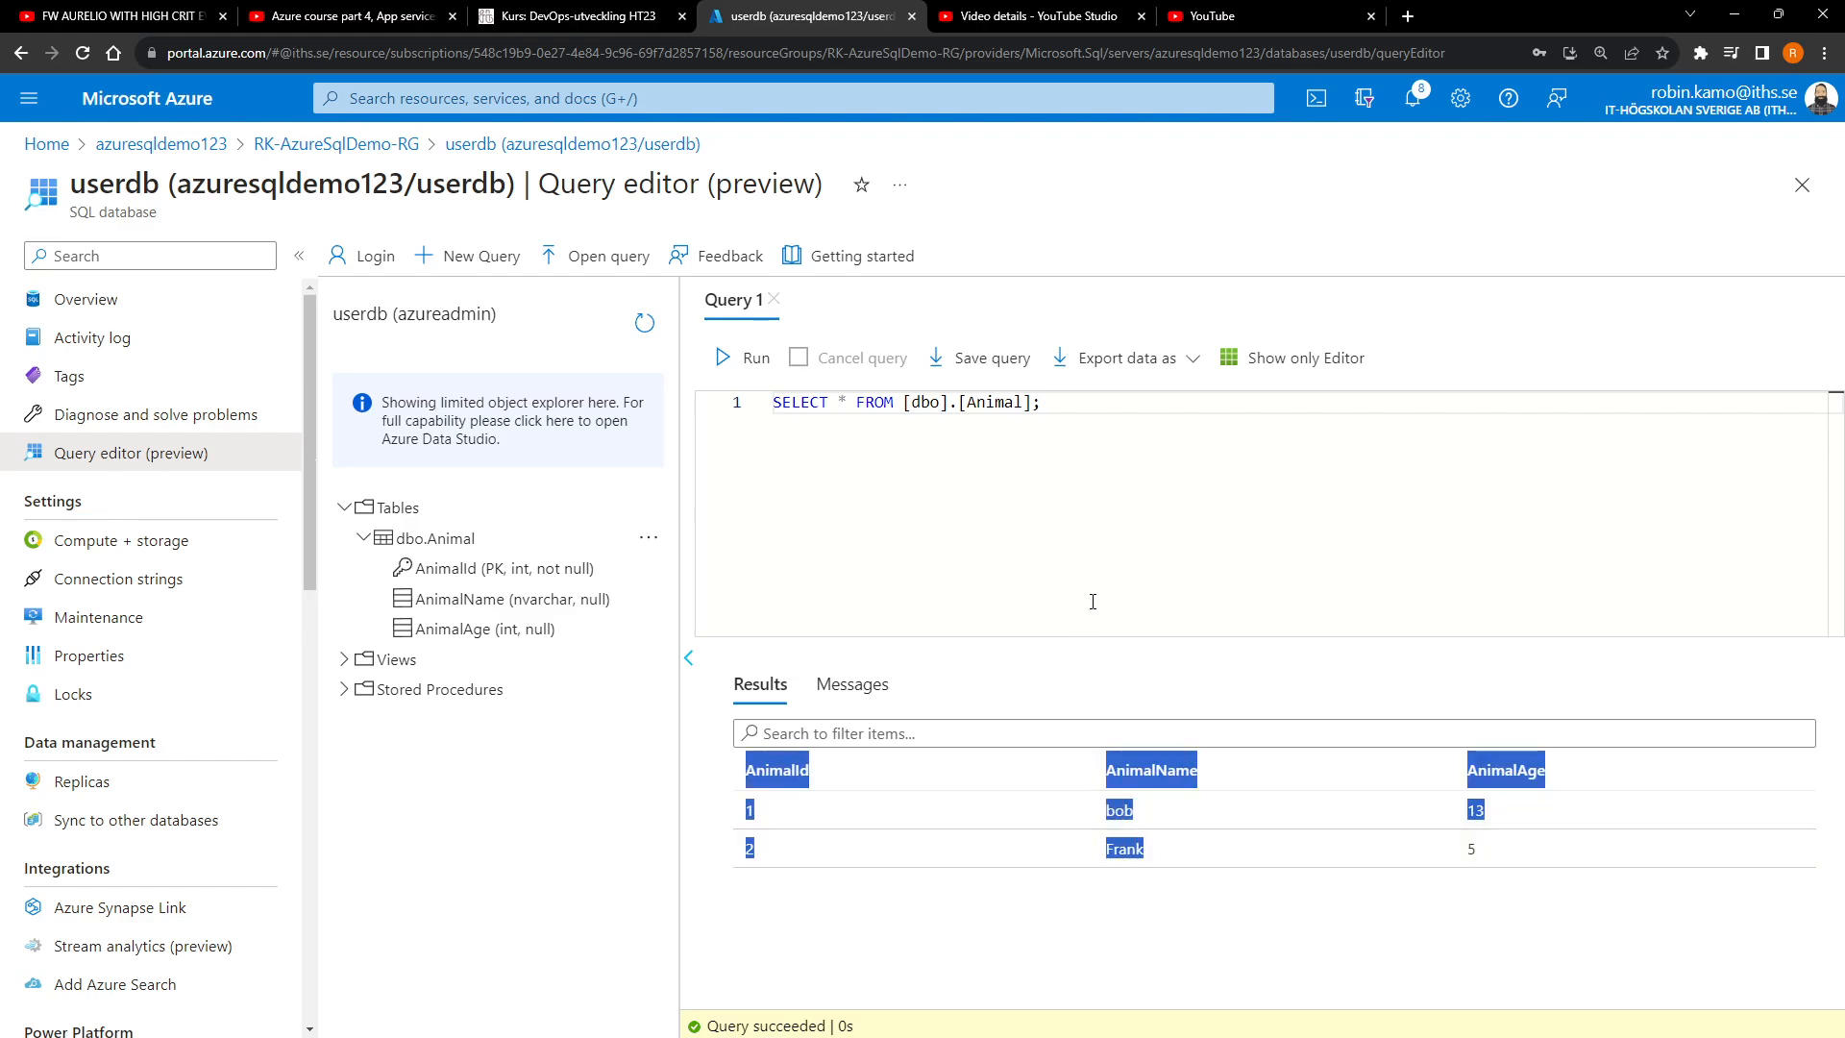